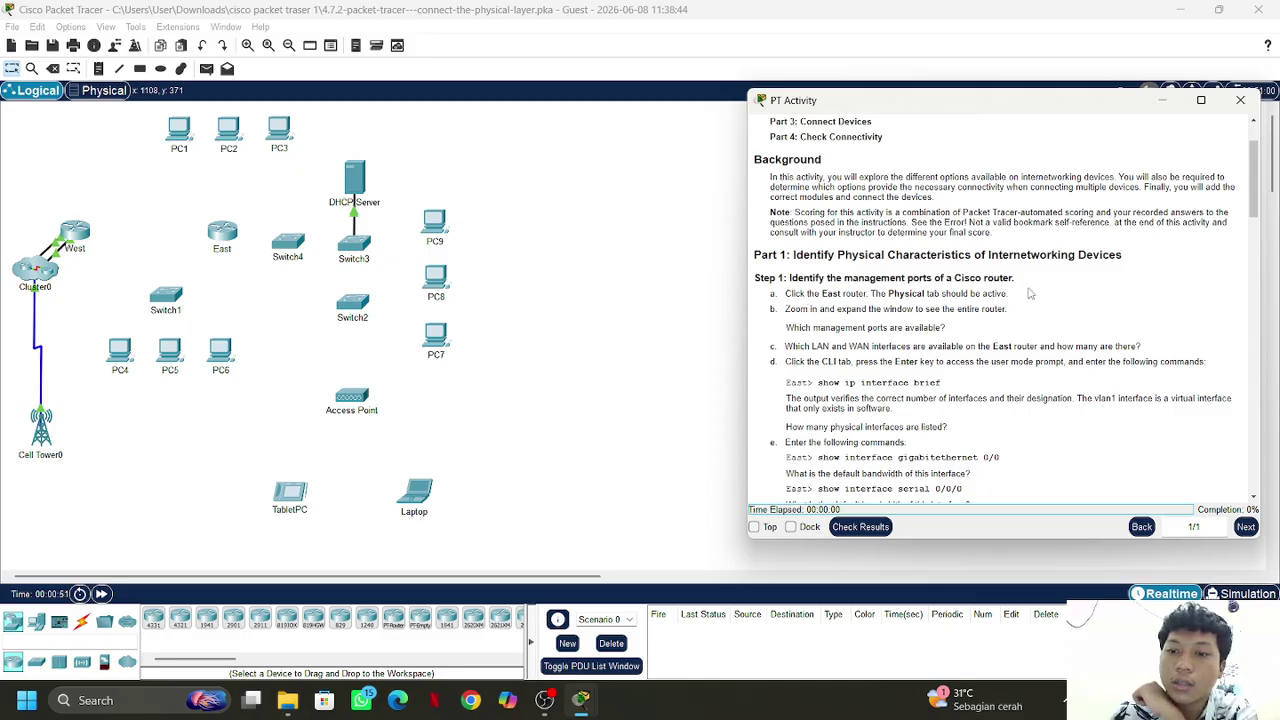
# Inspect an enlarged physical view of the East router for its management ports and LAN and WAN interfaces
pyautogui.click(1170, 104)
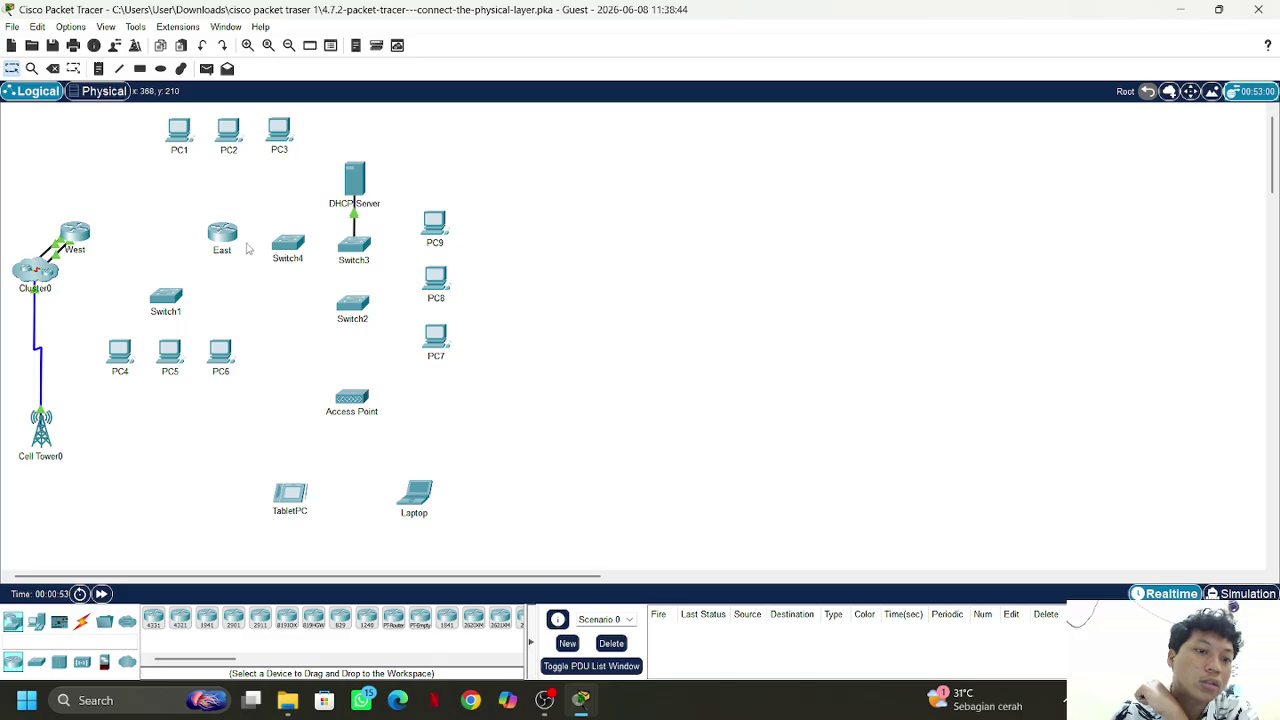
pyautogui.click(222, 233)
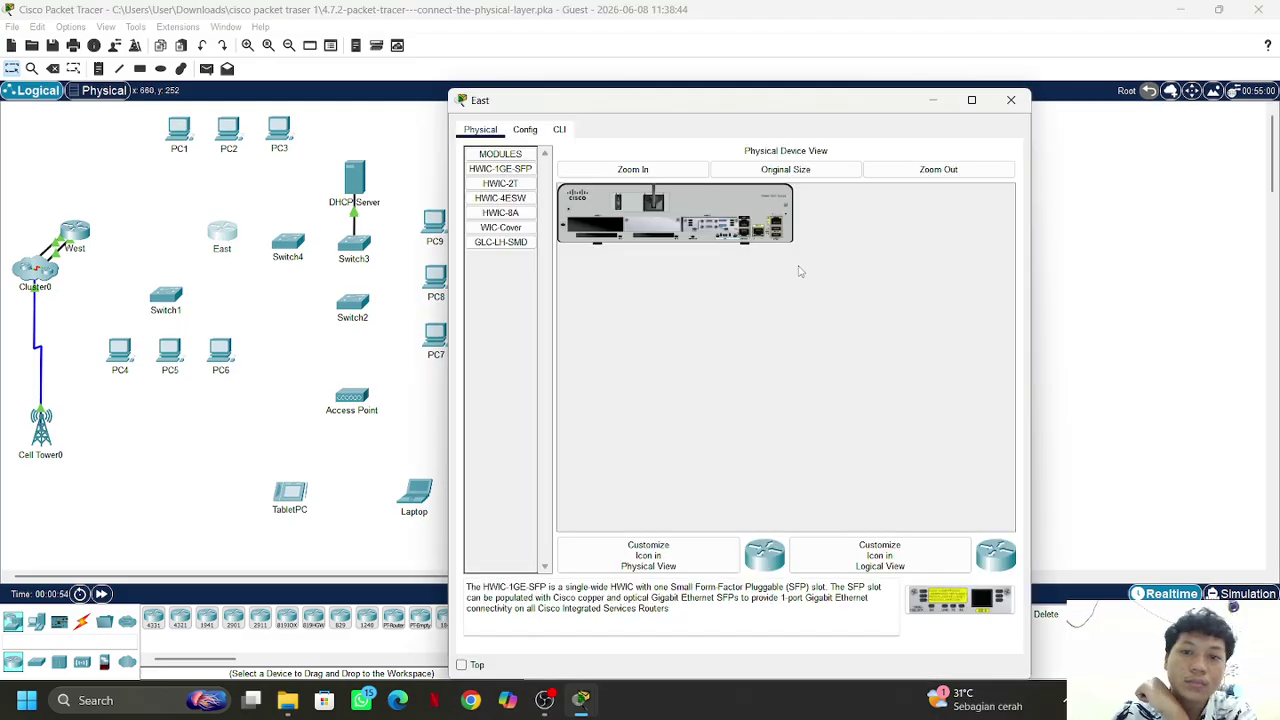
pyautogui.click(633, 170)
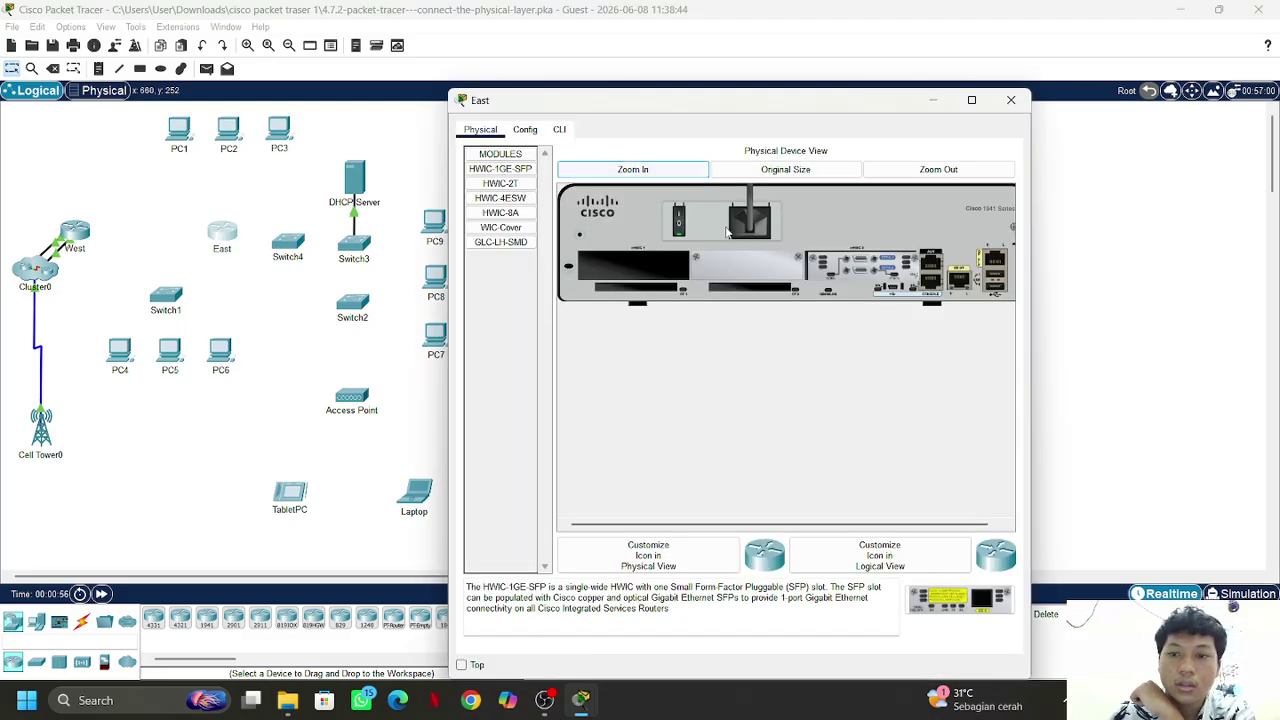
pyautogui.moveTo(765, 526); pyautogui.dragTo(817, 530)
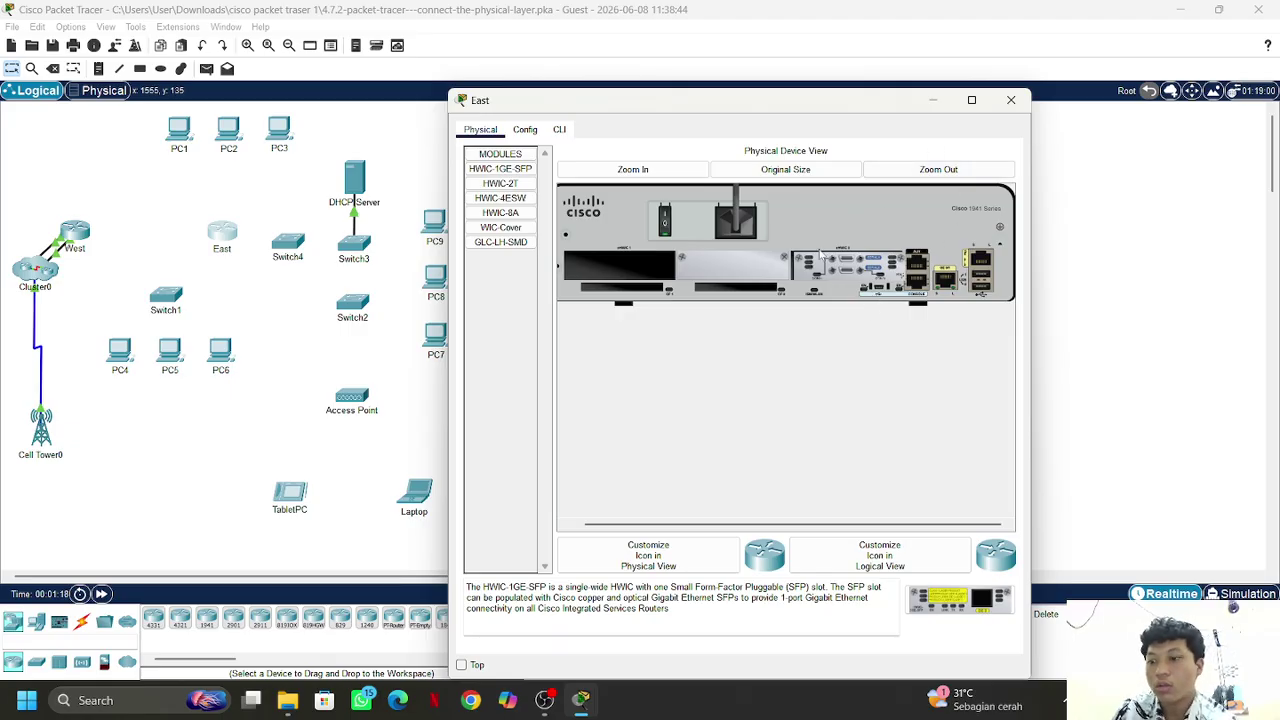
# Run "show ip interface brief" in the East router's command line
pyautogui.click(559, 130)
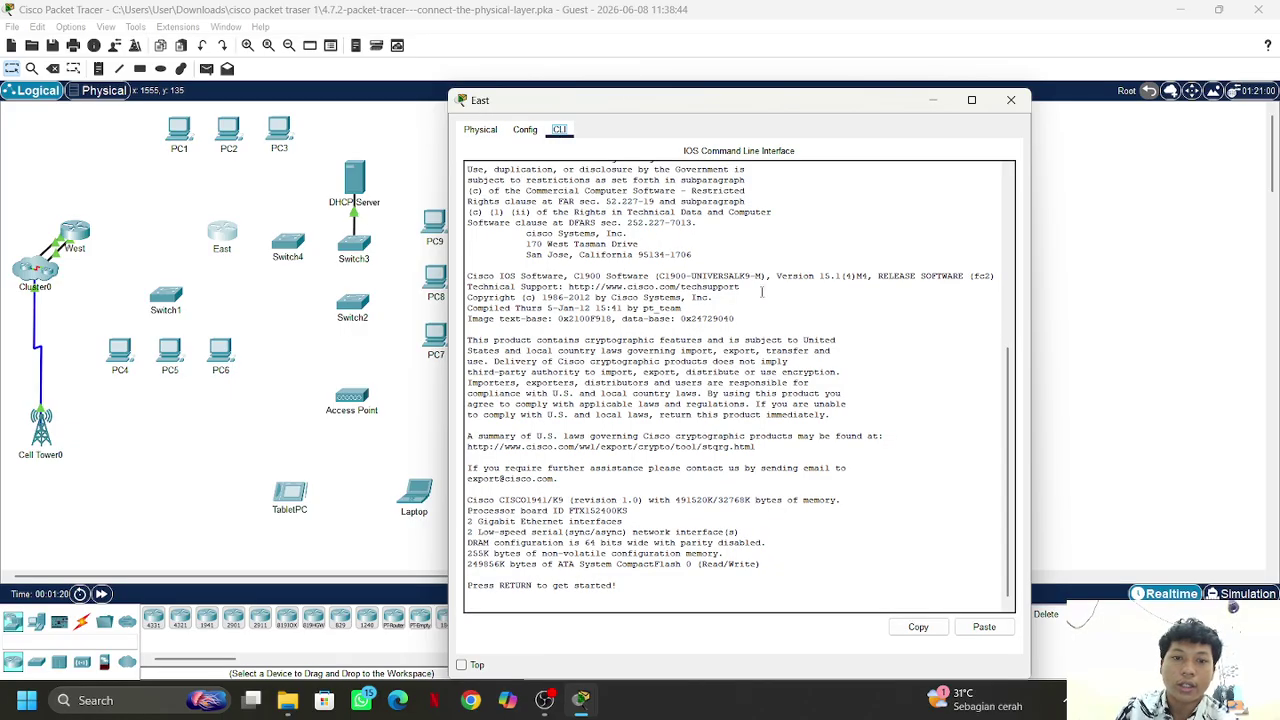
pyautogui.press('Return')
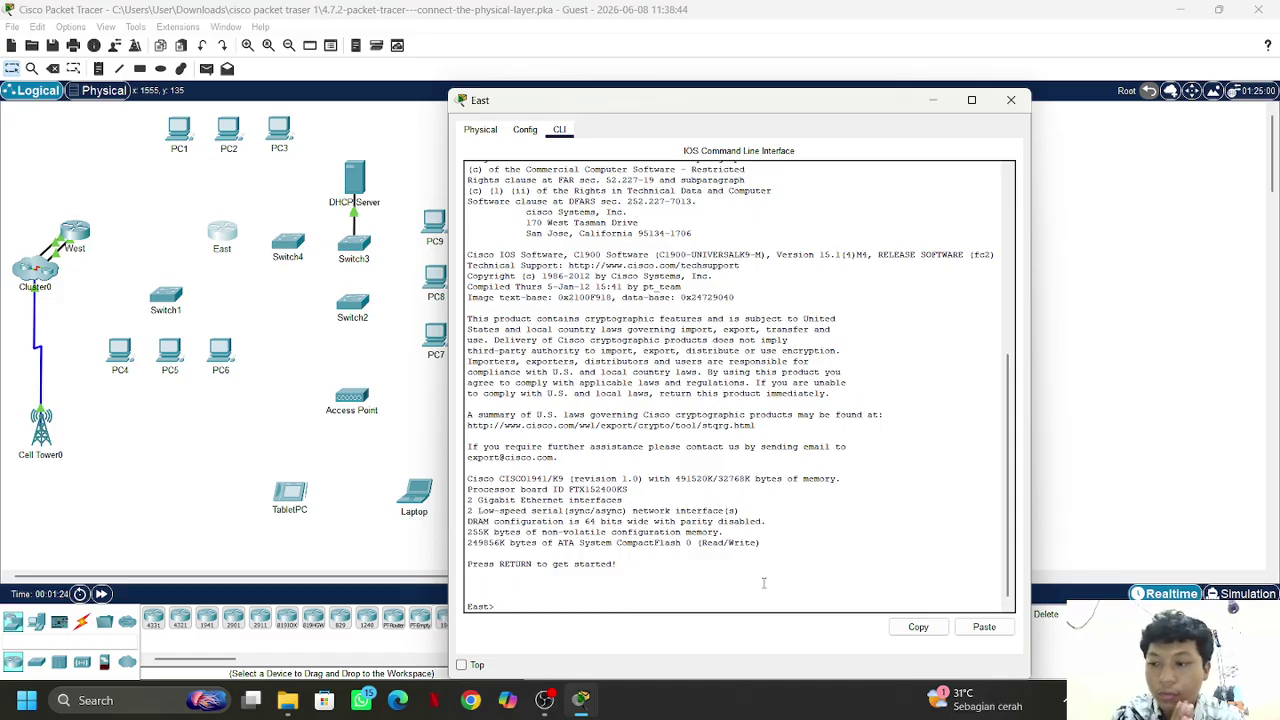
pyautogui.write('s')
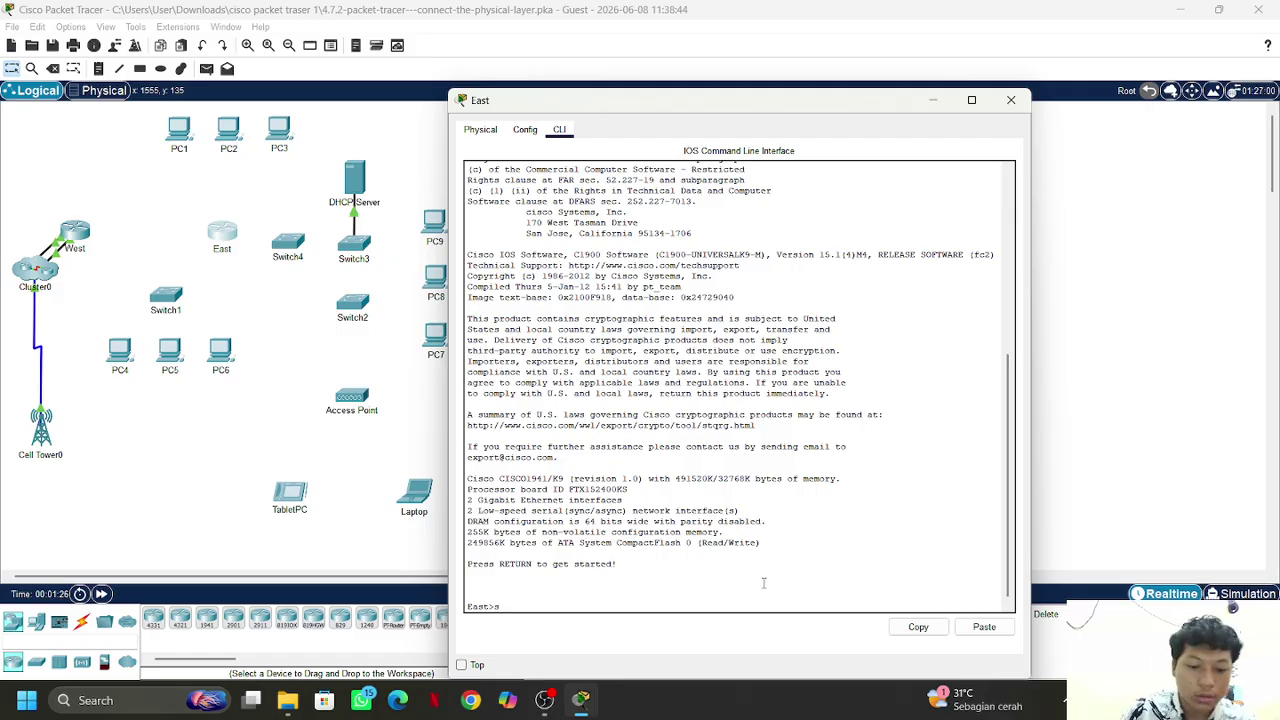
pyautogui.write('how ip')
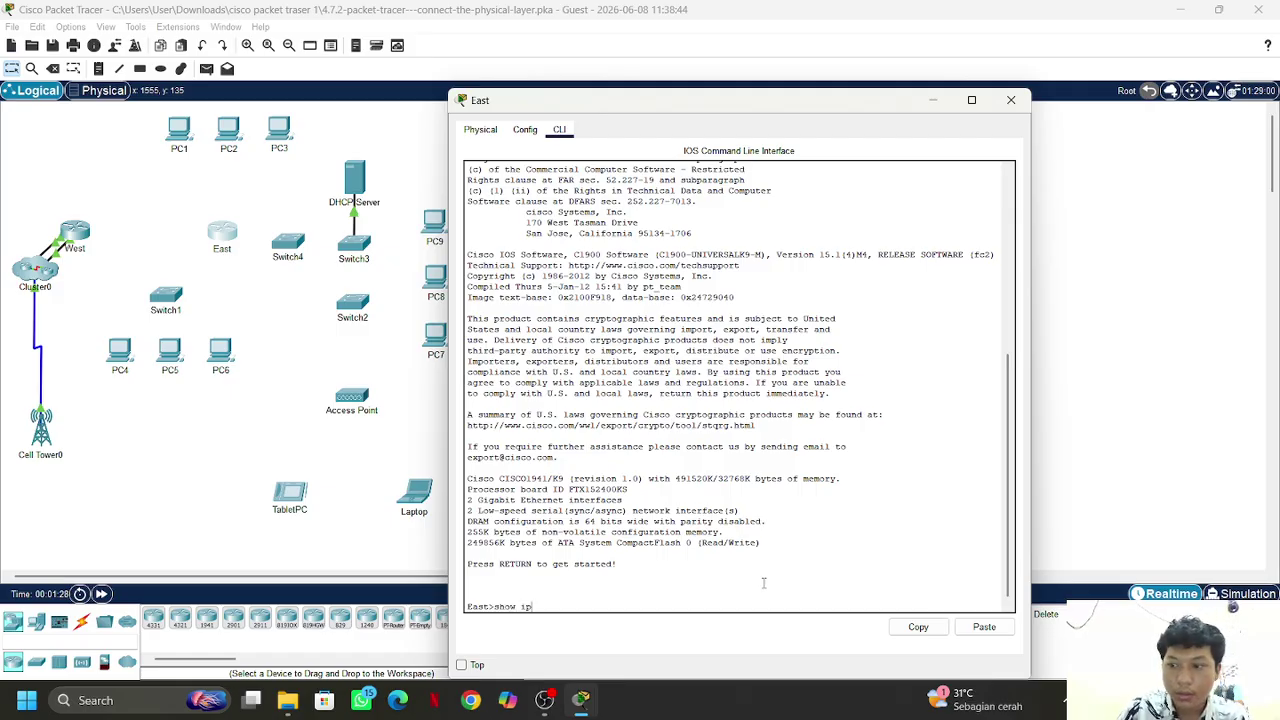
pyautogui.write(' in')
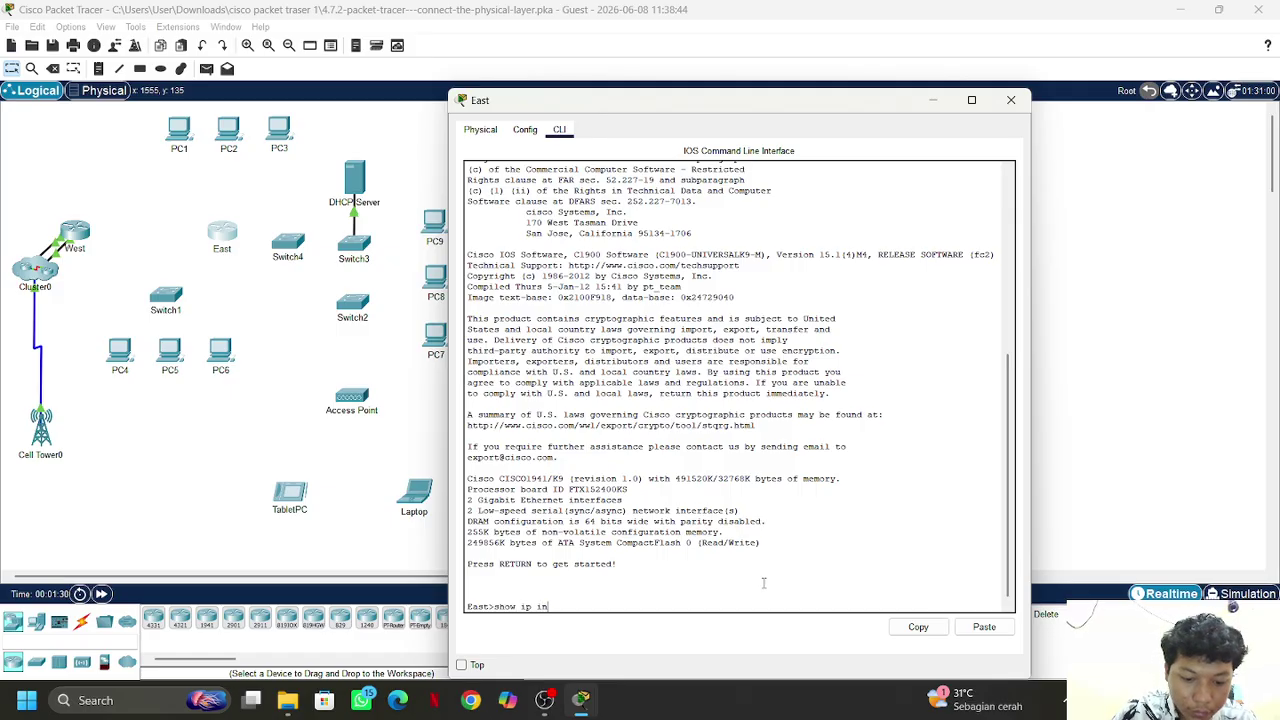
pyautogui.write('terf')
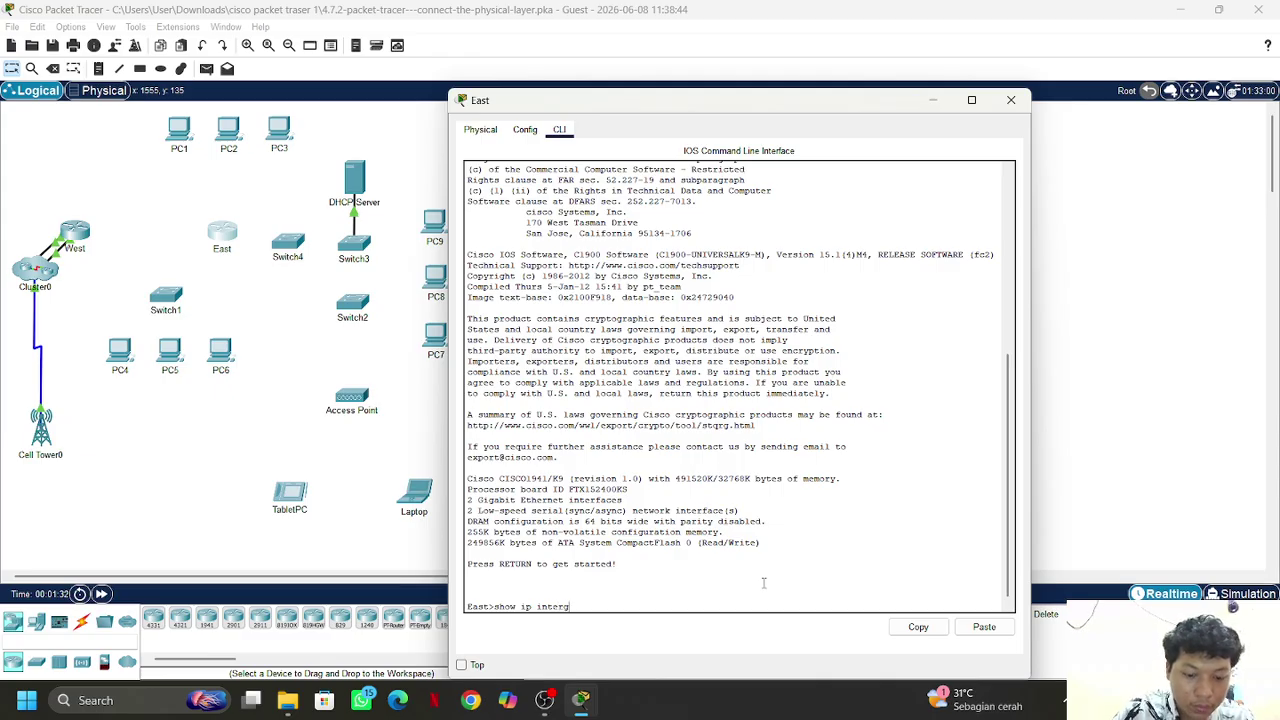
pyautogui.write('ace')
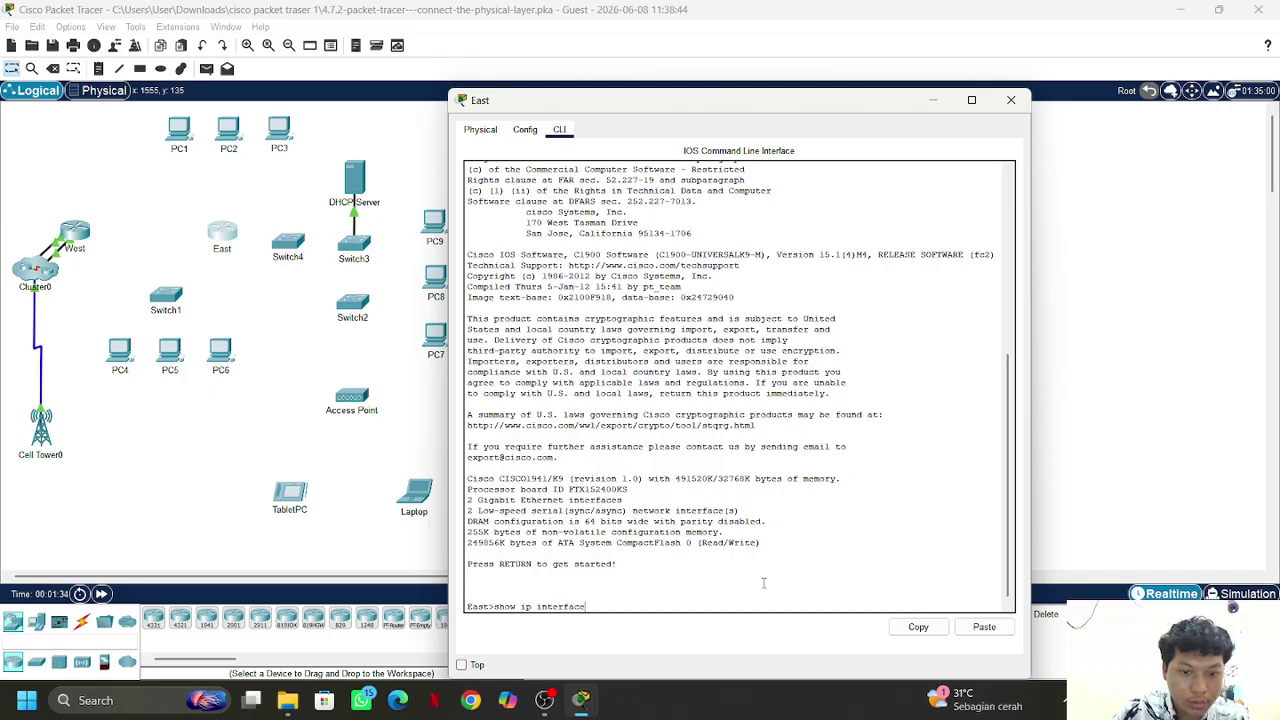
pyautogui.write(' b')
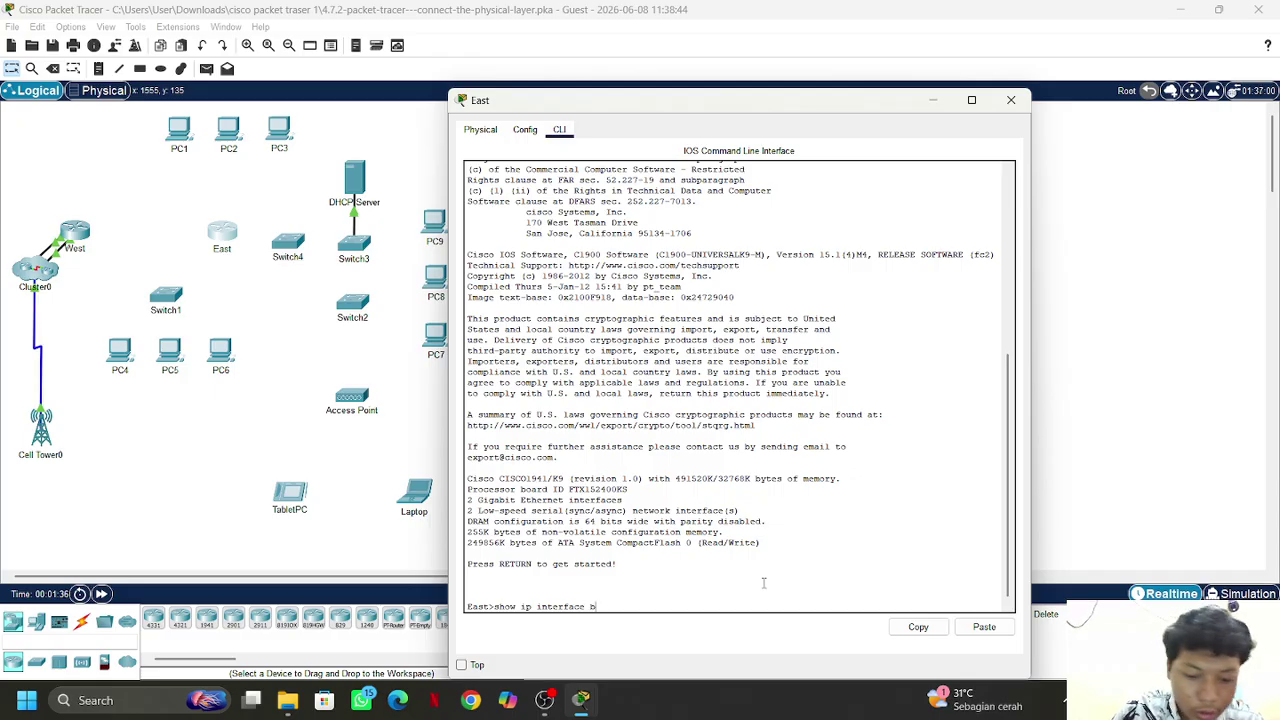
pyautogui.write('rie')
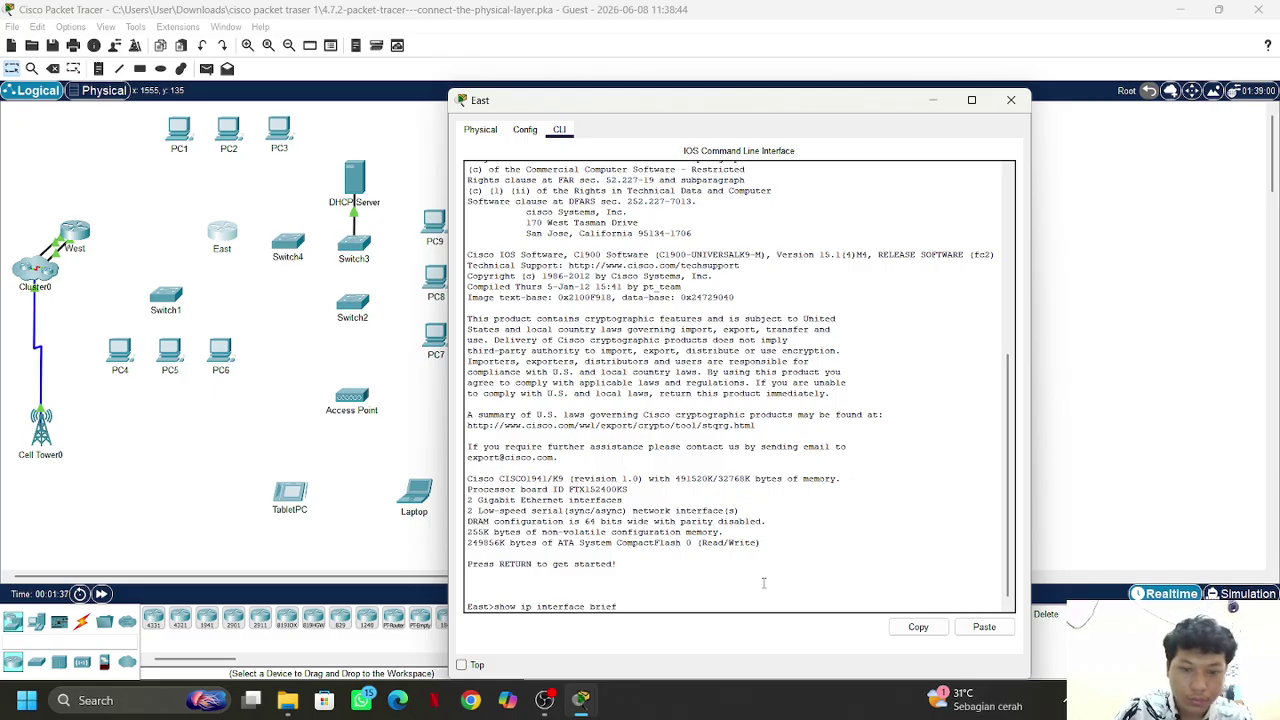
pyautogui.write('f')
pyautogui.press('Return')
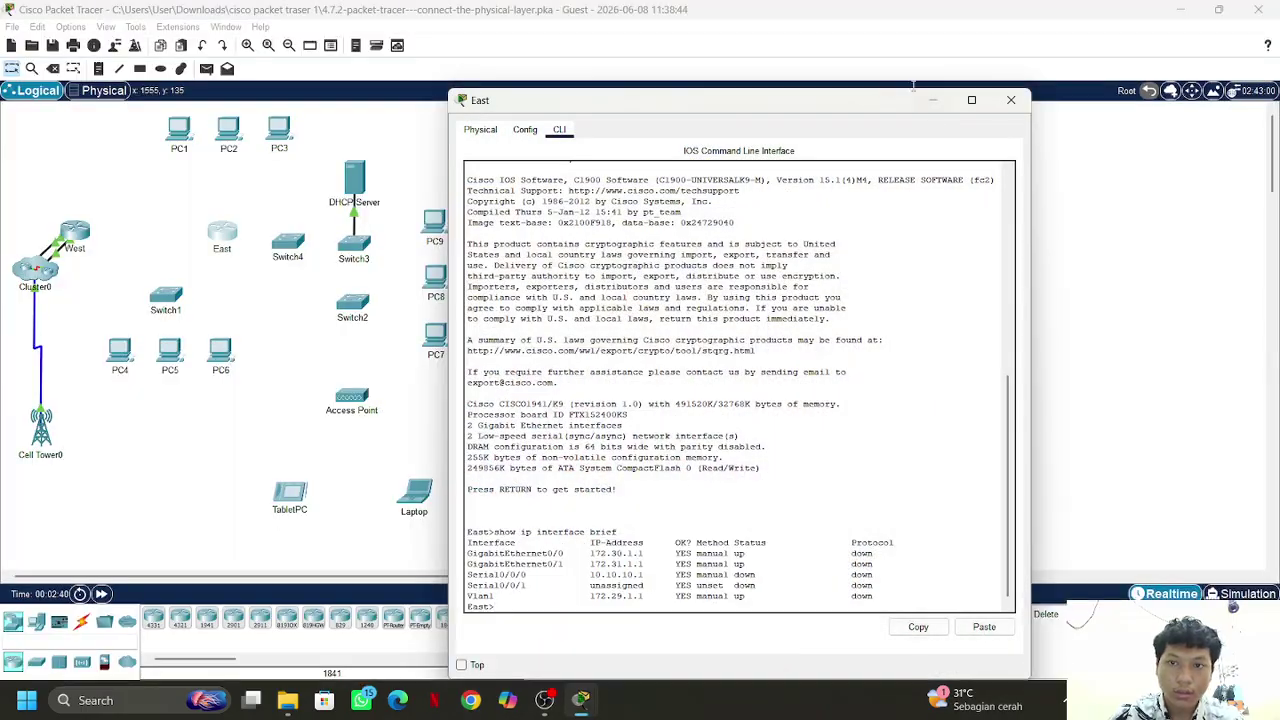
# Copy "show interface gigabitethernet 0/0" from the activity instructions and run it on the East router
pyautogui.moveTo(838, 103); pyautogui.dragTo(414, 107)
pyautogui.moveTo(578, 710)
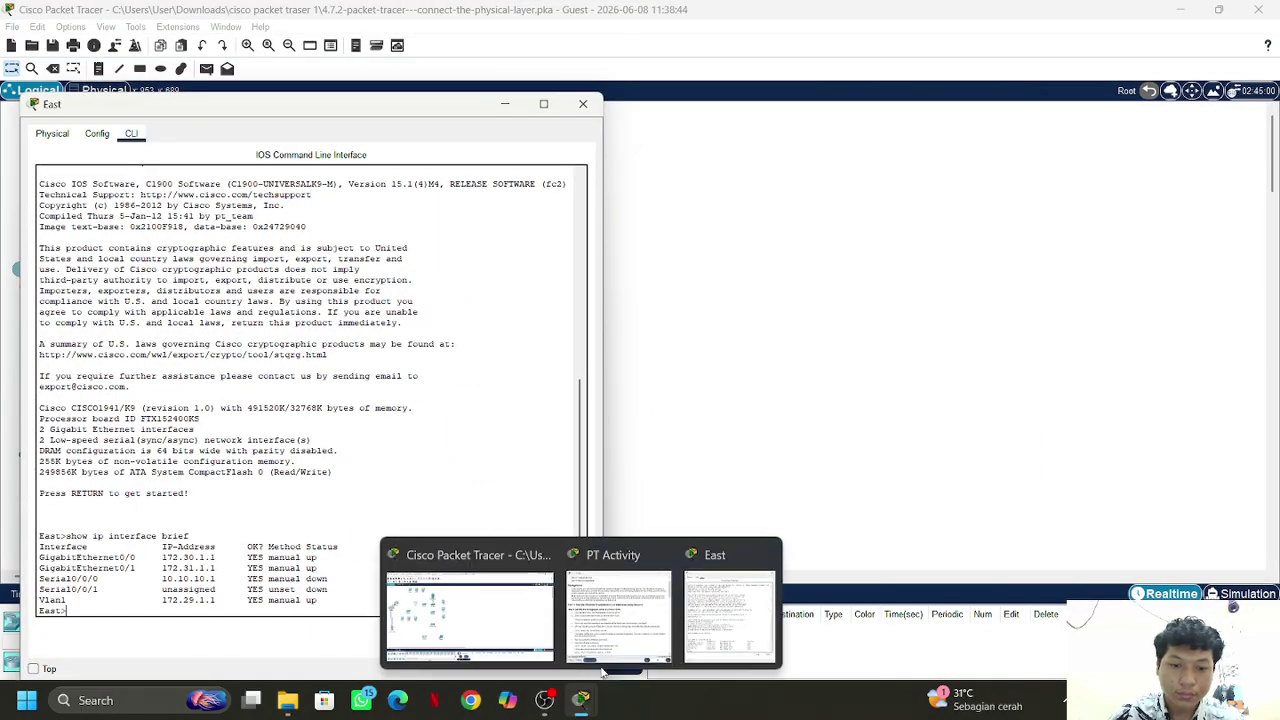
pyautogui.click(605, 630)
pyautogui.scroll(-1, 903, 345)
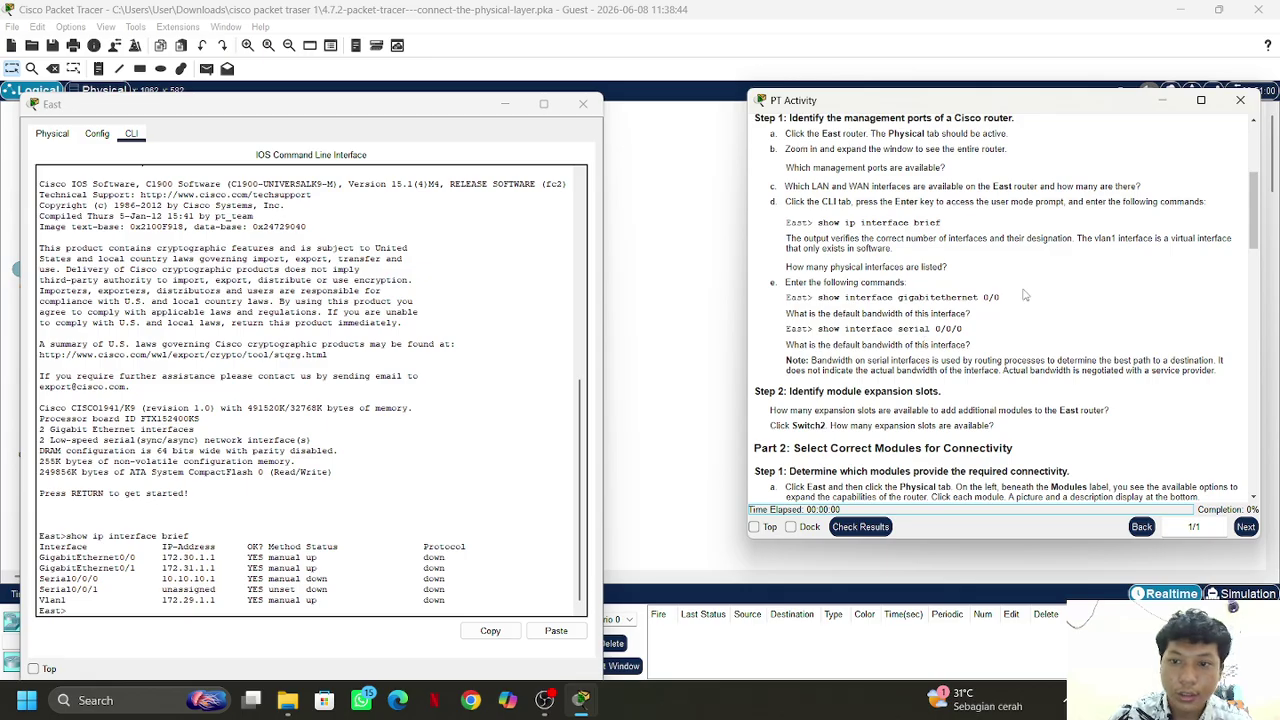
pyautogui.moveTo(1022, 297); pyautogui.dragTo(818, 298)
pyautogui.press('super+c')
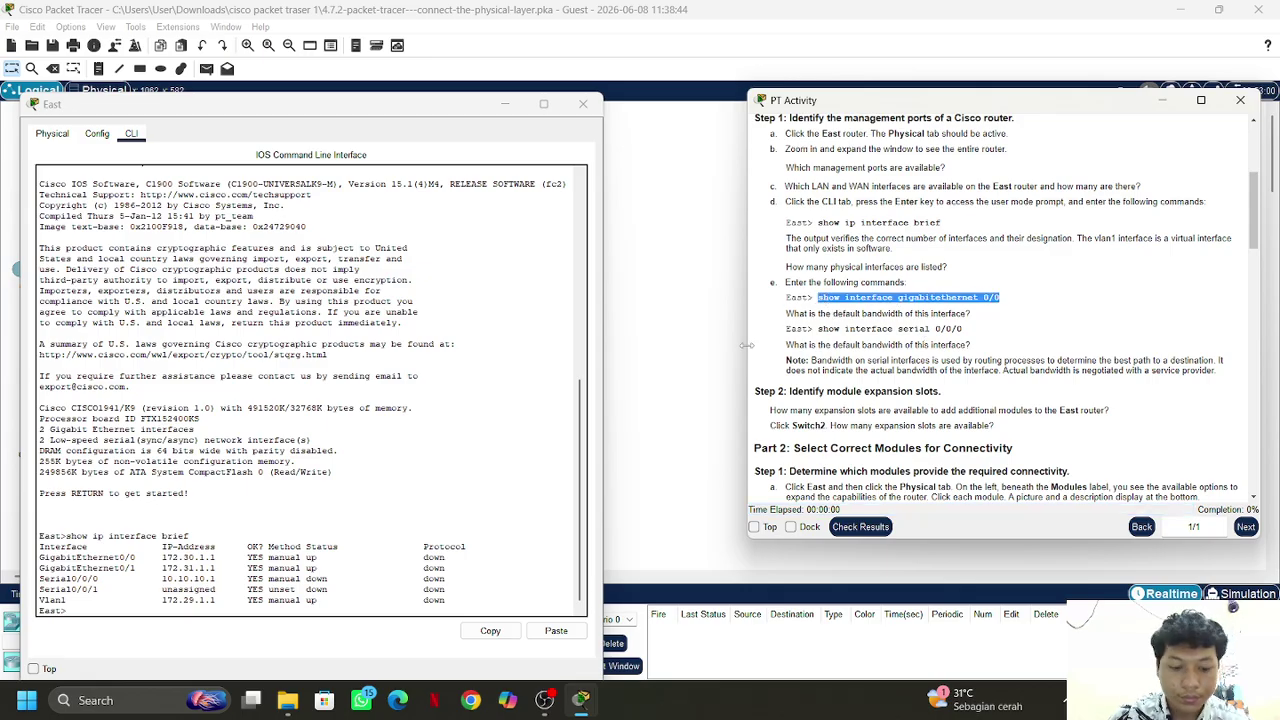
pyautogui.click(400, 610)
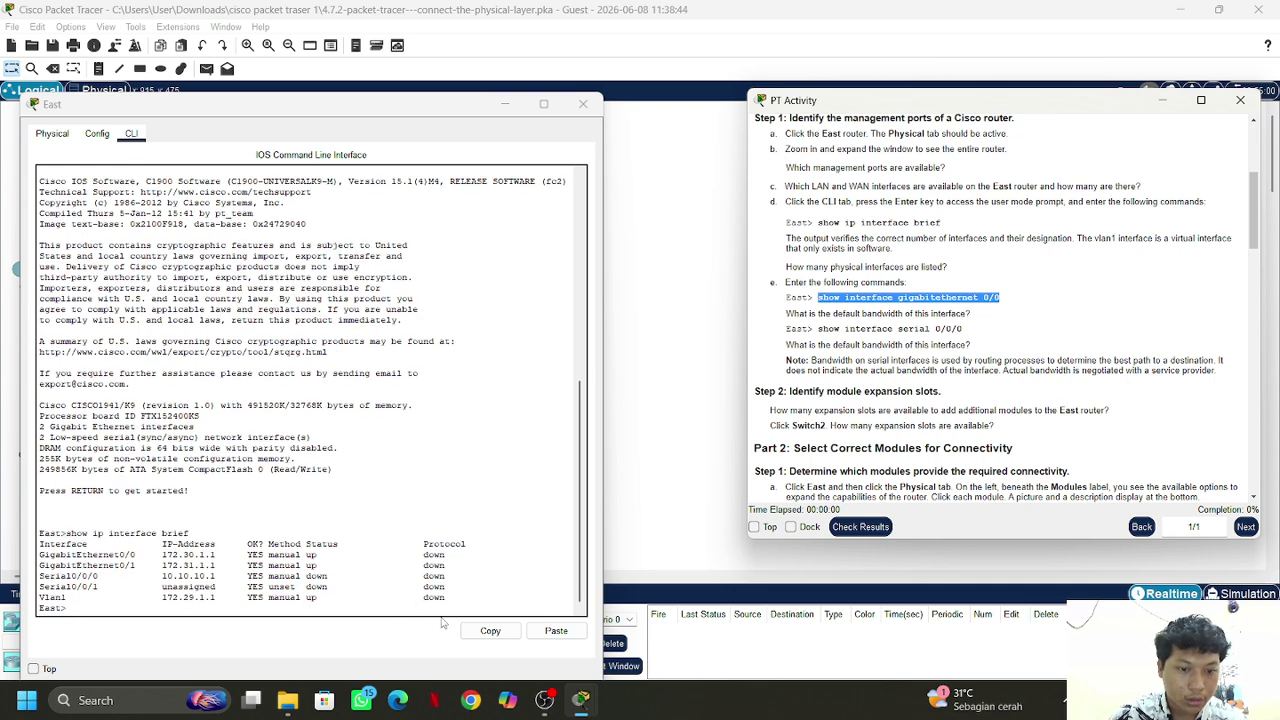
pyautogui.click(530, 634)
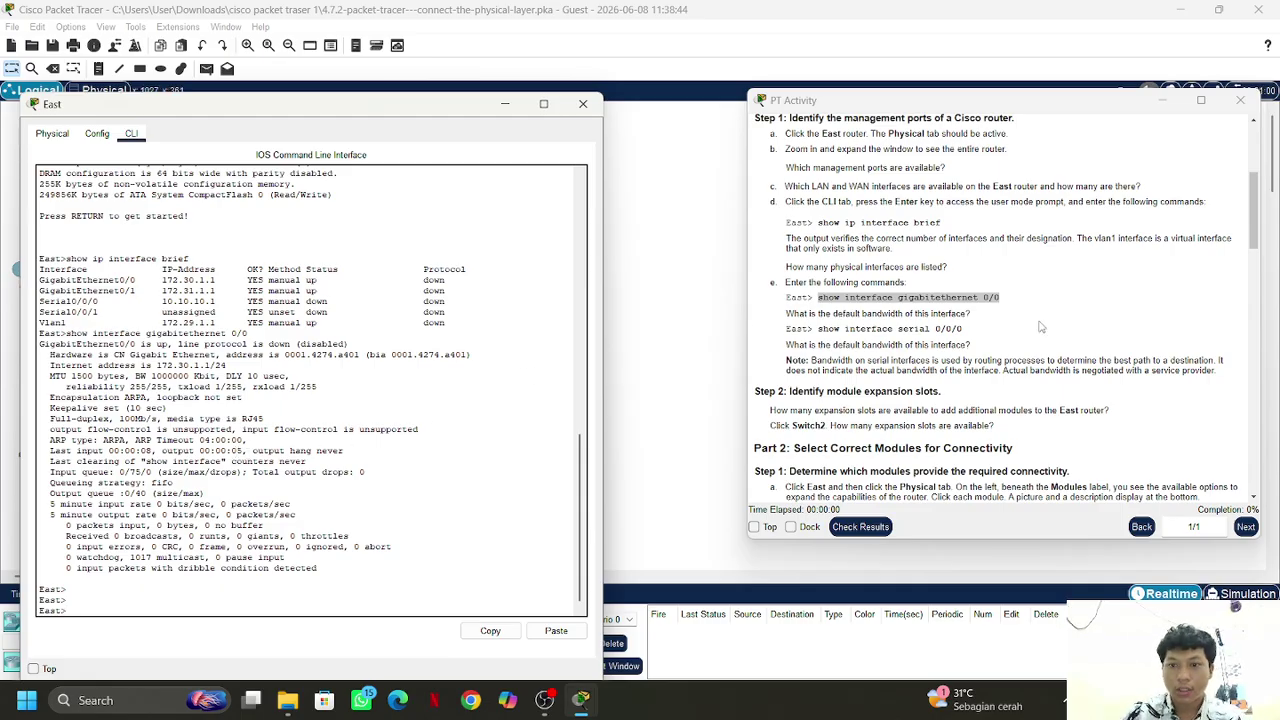
# Run the instructions' "show interface serial 0/0/0" command on the East router, review the output and close the router window
pyautogui.moveTo(1043, 328); pyautogui.dragTo(817, 333)
pyautogui.rightClick(817, 331)
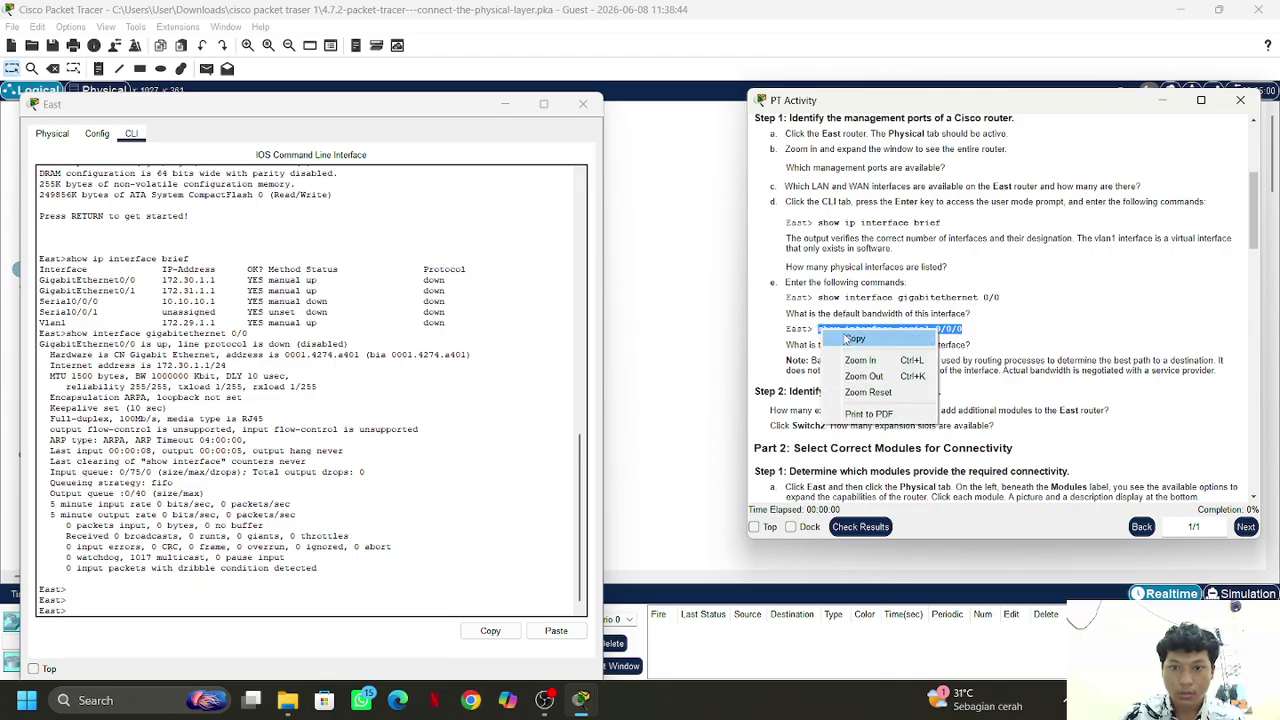
pyautogui.click(846, 338)
pyautogui.click(301, 604)
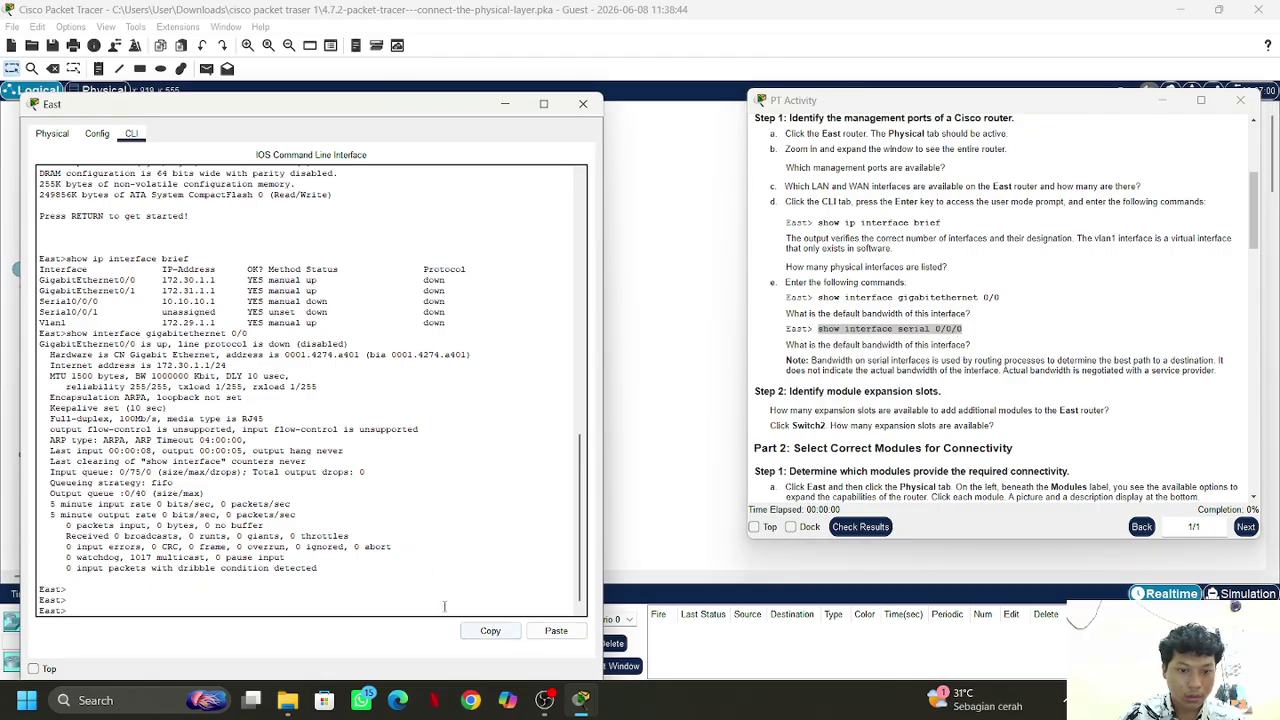
pyautogui.click(556, 631)
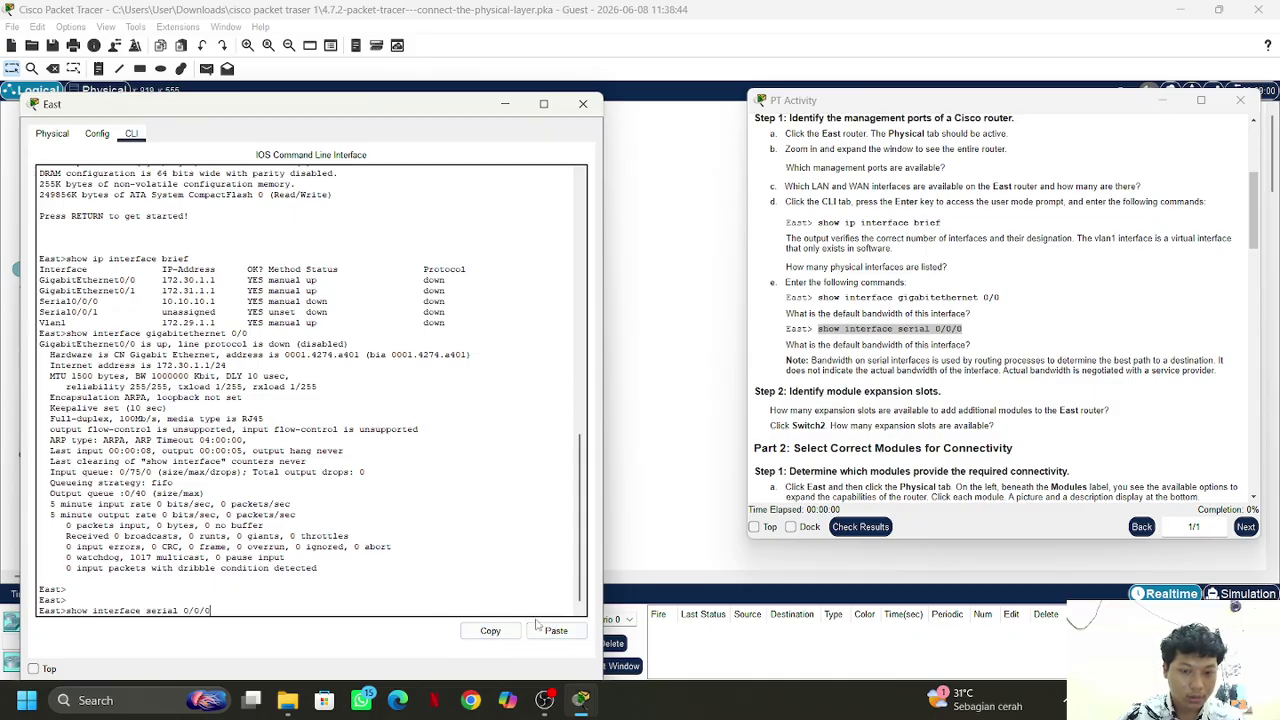
pyautogui.press('Return')
pyautogui.scroll(7, 258, 445)
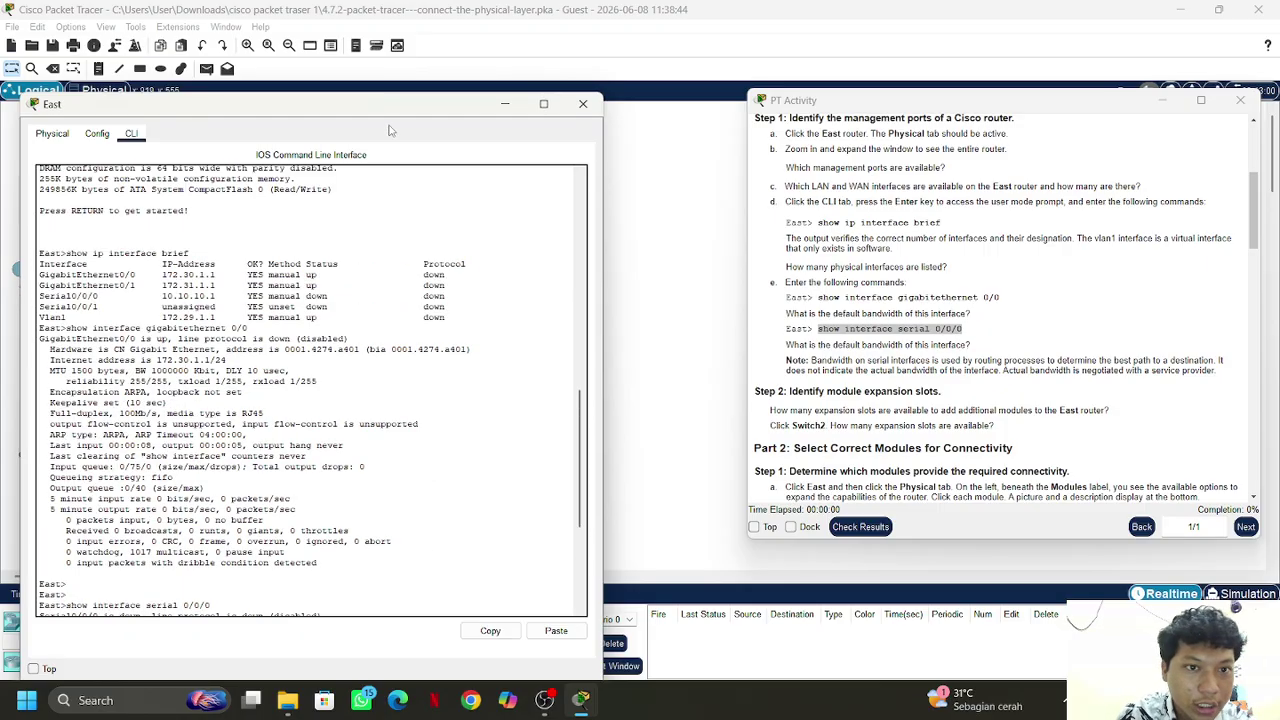
pyautogui.moveTo(427, 107); pyautogui.dragTo(543, 78)
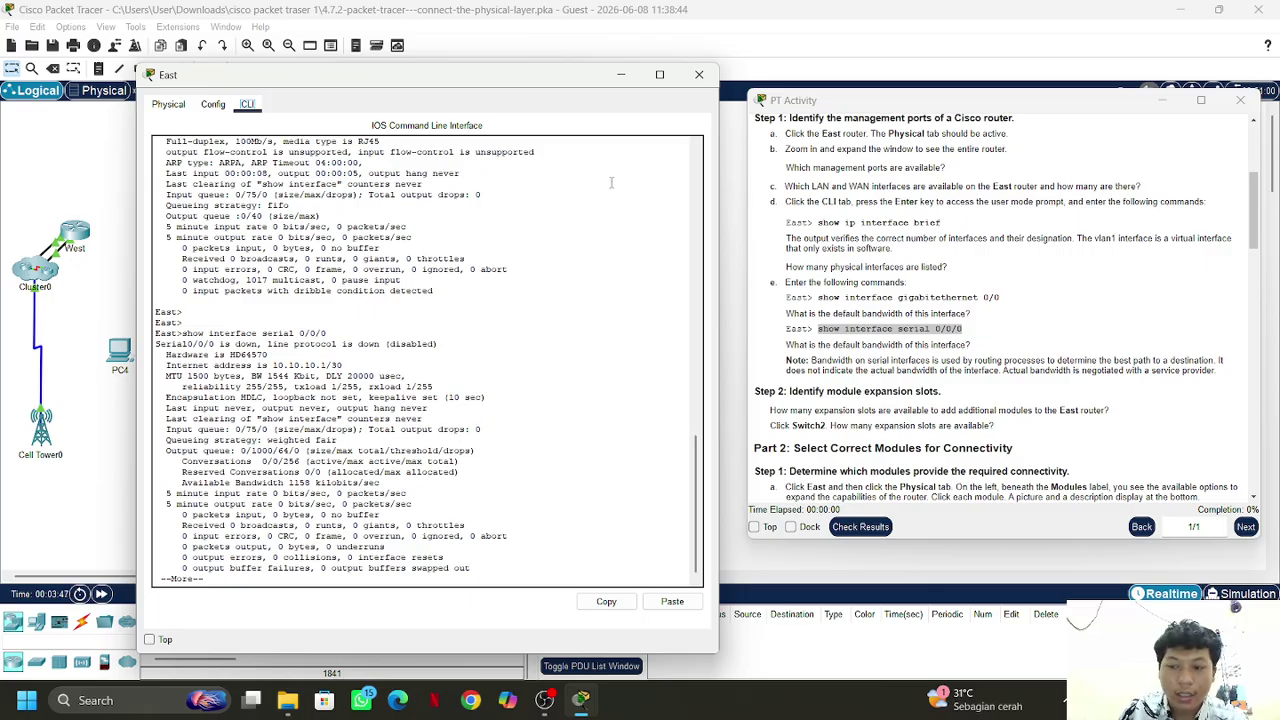
pyautogui.click(697, 76)
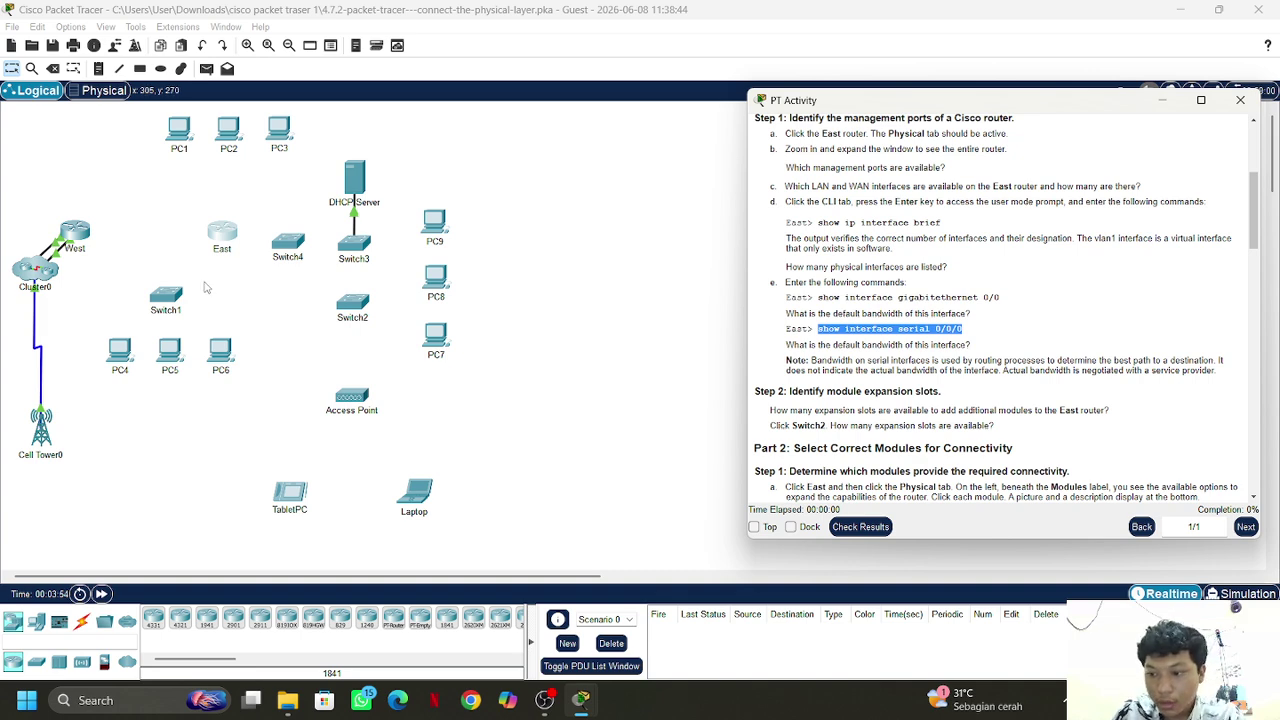
# Inspect Switch2's physical view for available expansion slots, then close its window
pyautogui.click(355, 303)
pyautogui.click(355, 303)
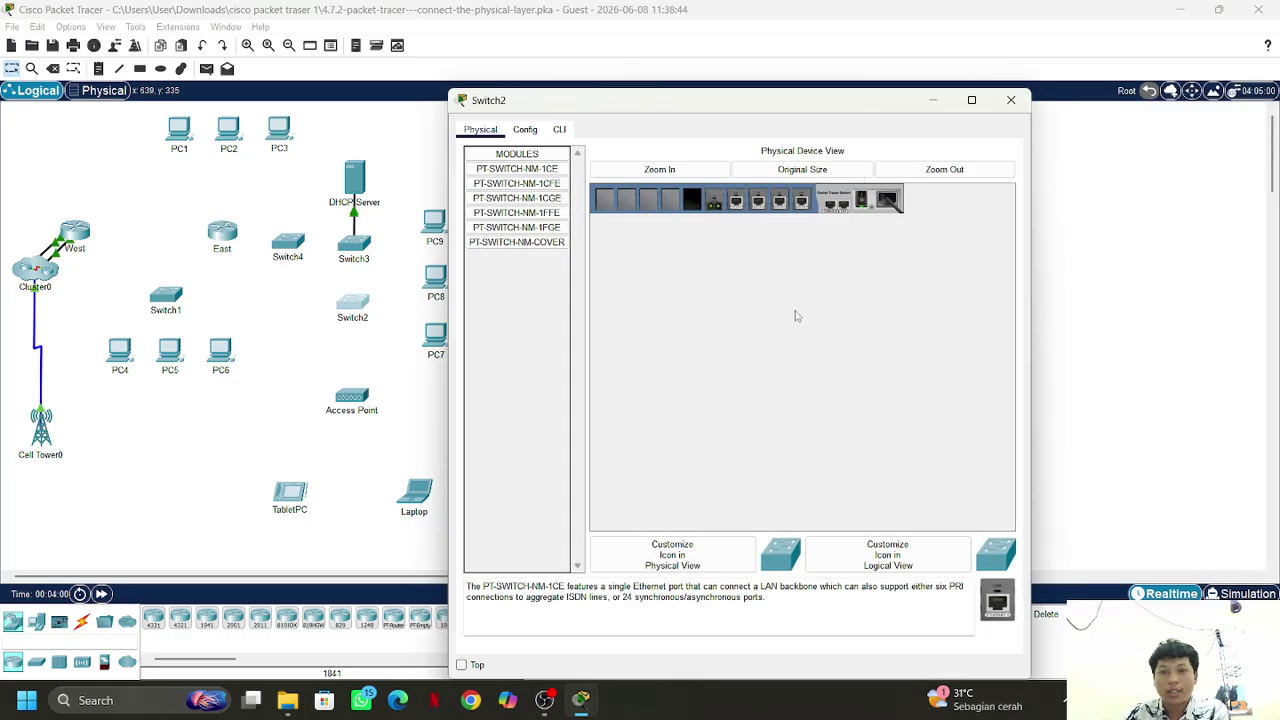
pyautogui.click(660, 169)
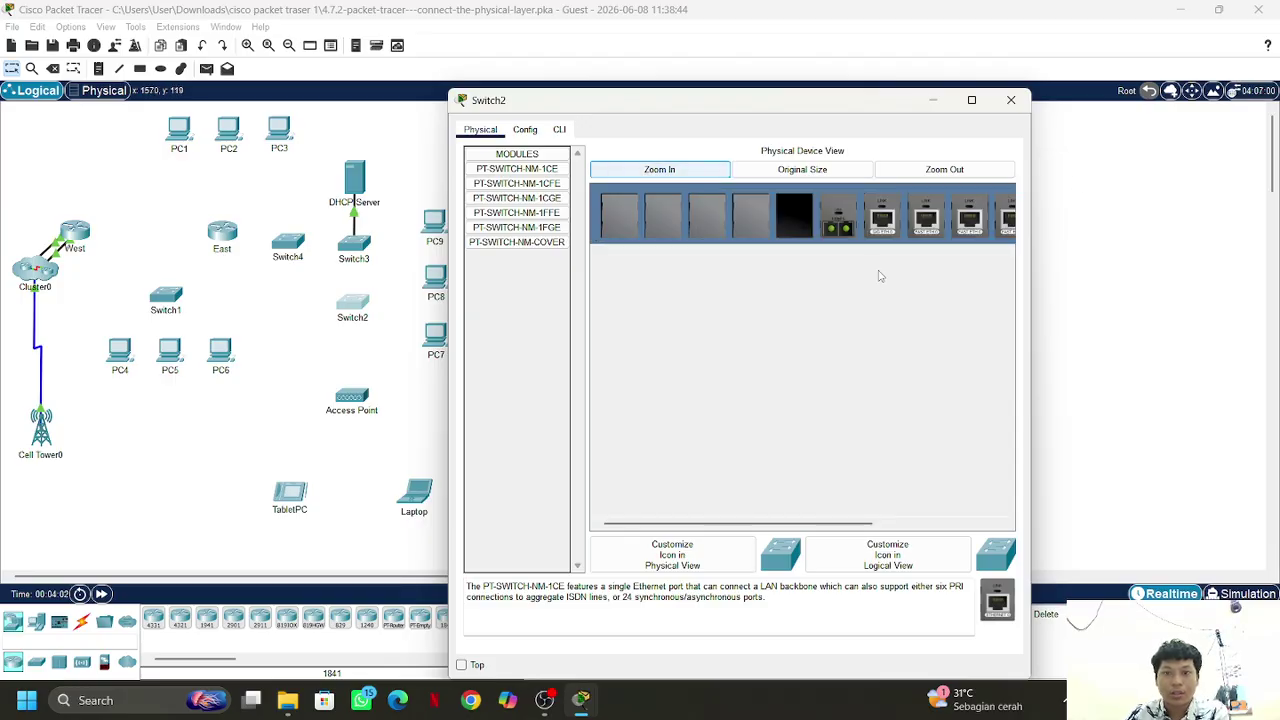
pyautogui.click(955, 172)
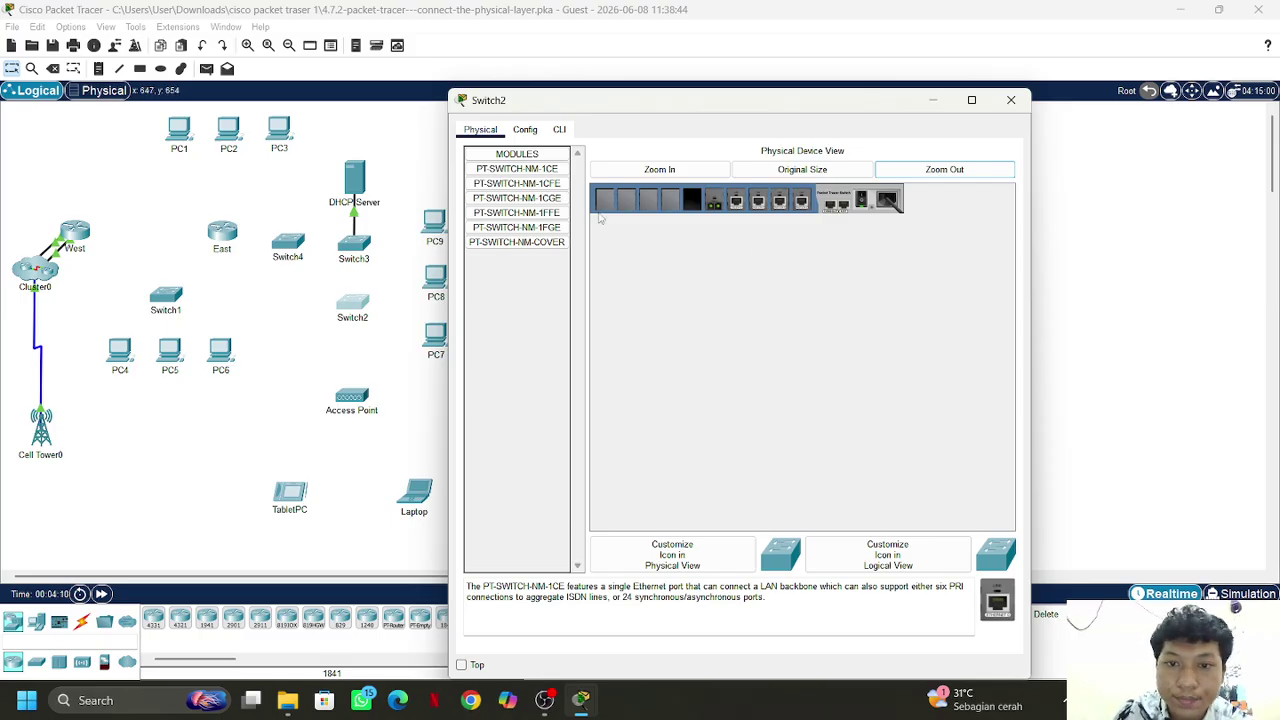
pyautogui.click(1011, 100)
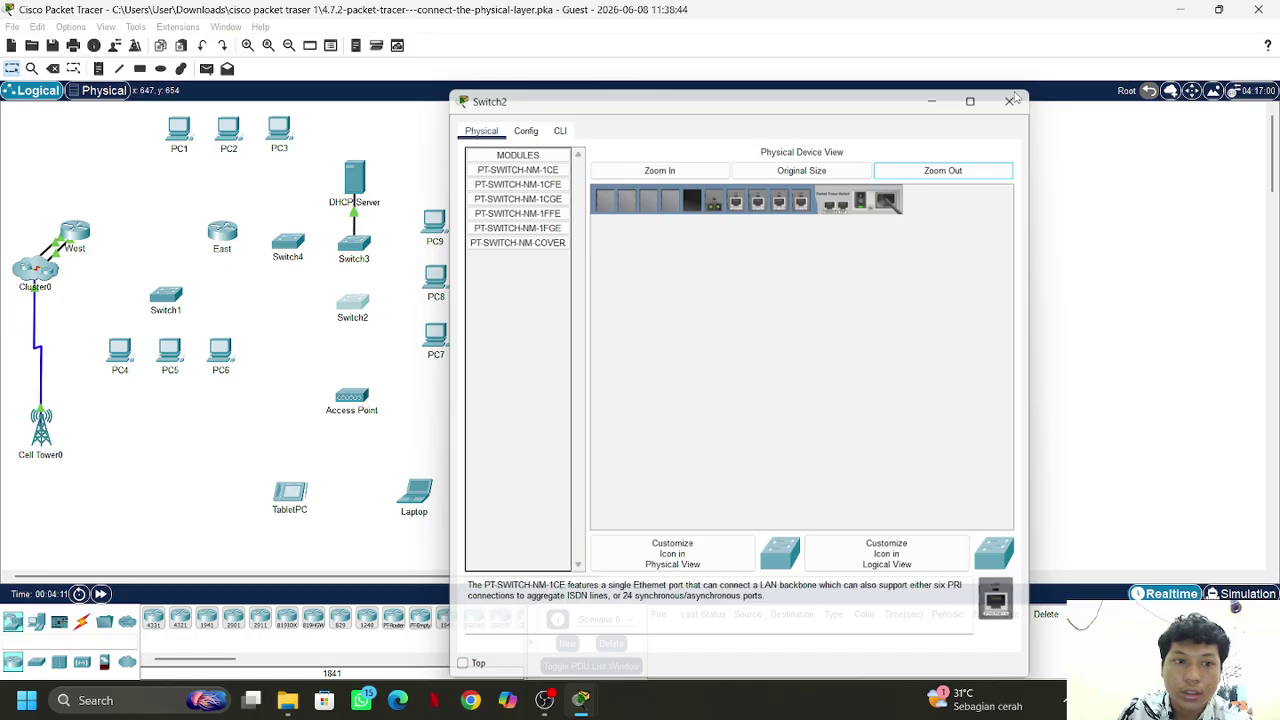
# Read Part 2 of the activity instructions on choosing and adding modules for the East router and Switch2
pyautogui.moveTo(578, 703)
pyautogui.click(665, 600)
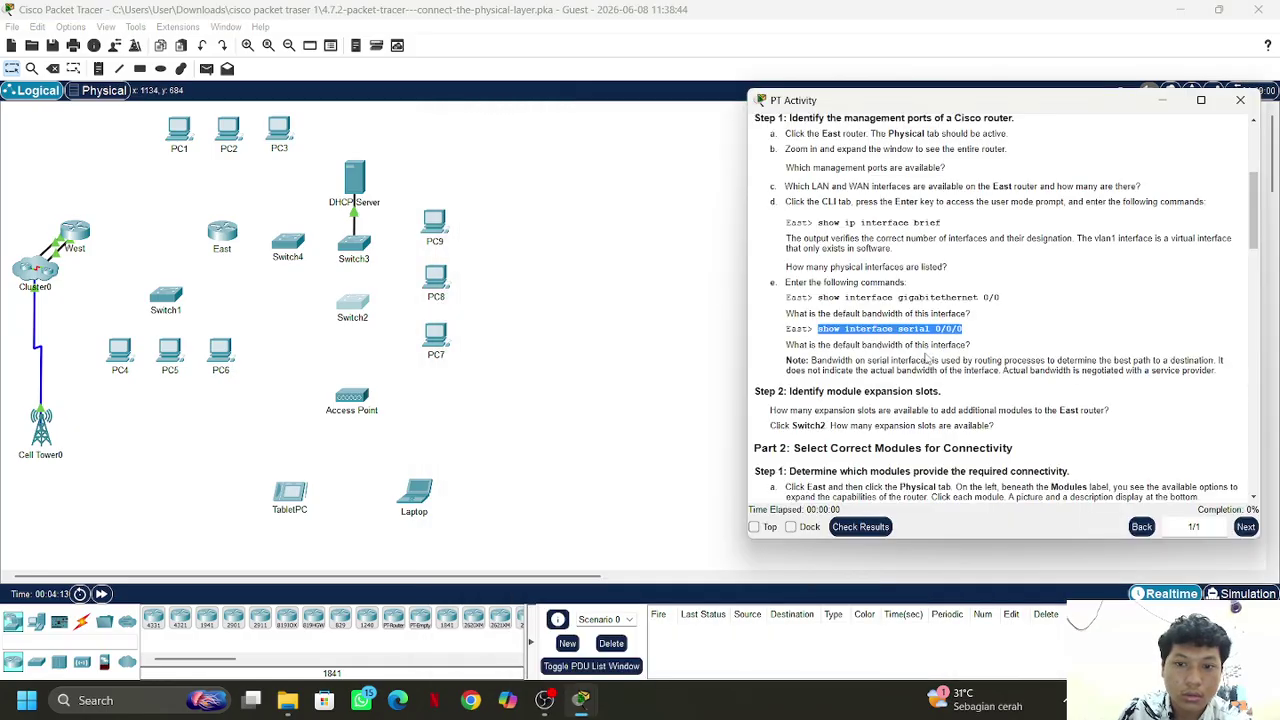
pyautogui.scroll(-2, 935, 277)
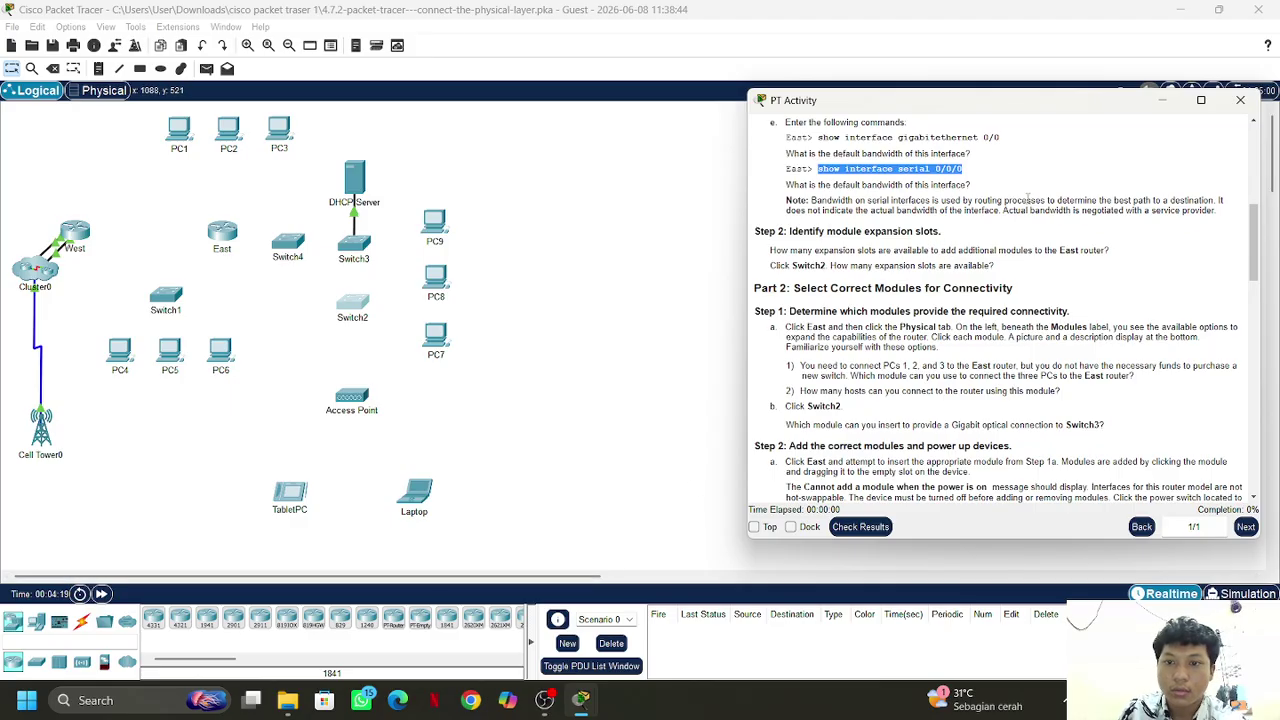
pyautogui.click(1165, 101)
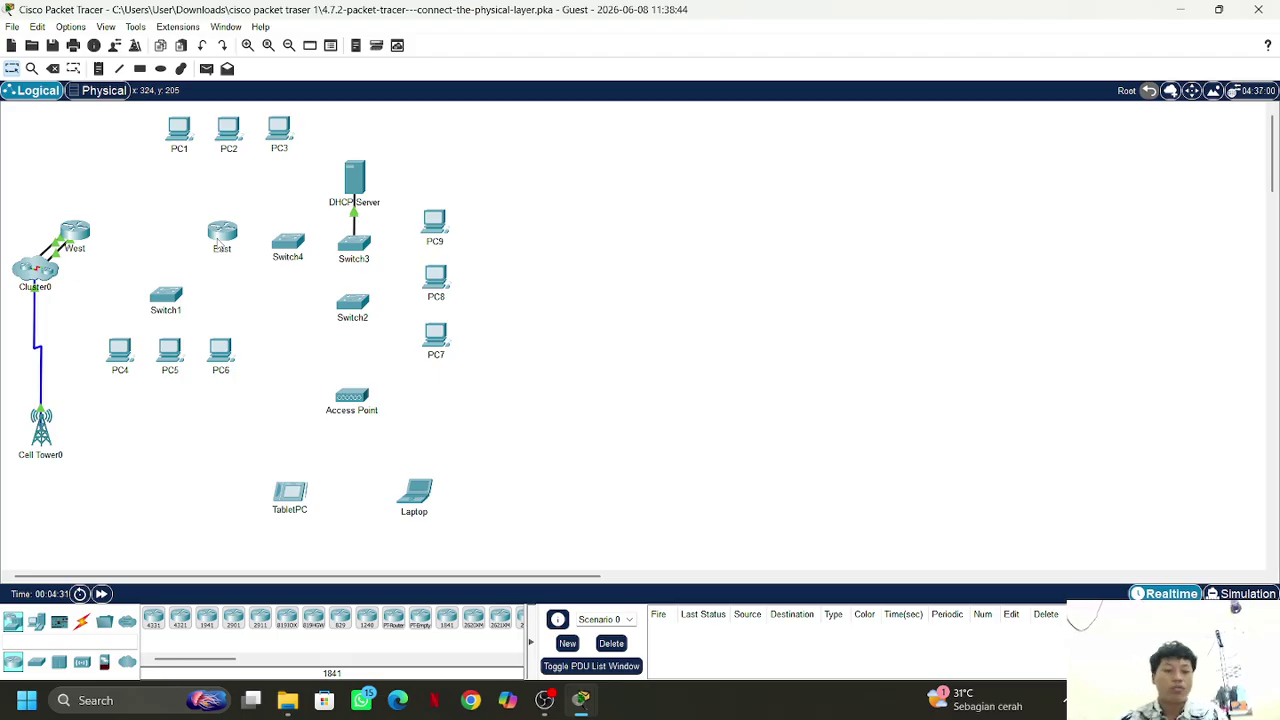
pyautogui.click(580, 700)
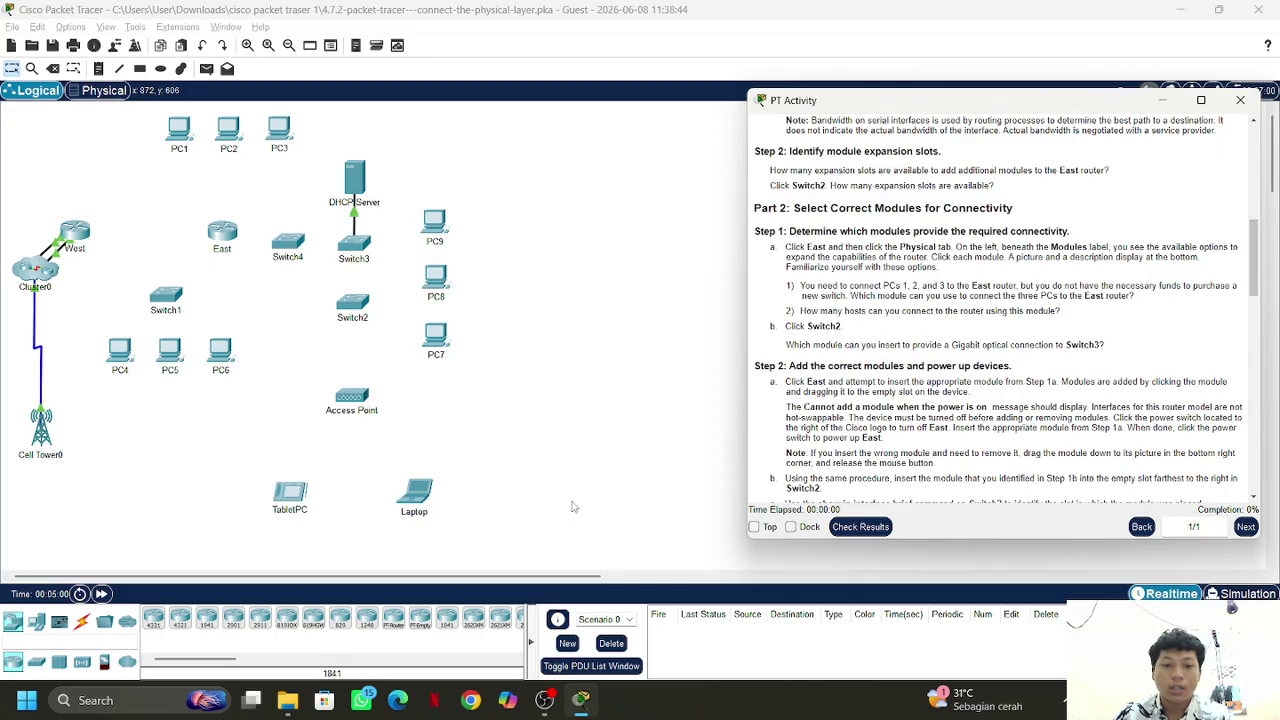
# Open the East router's physical view and review the descriptions of the HWIC-1GE-SFP and HWIC-4ESW modules
pyautogui.click(229, 232)
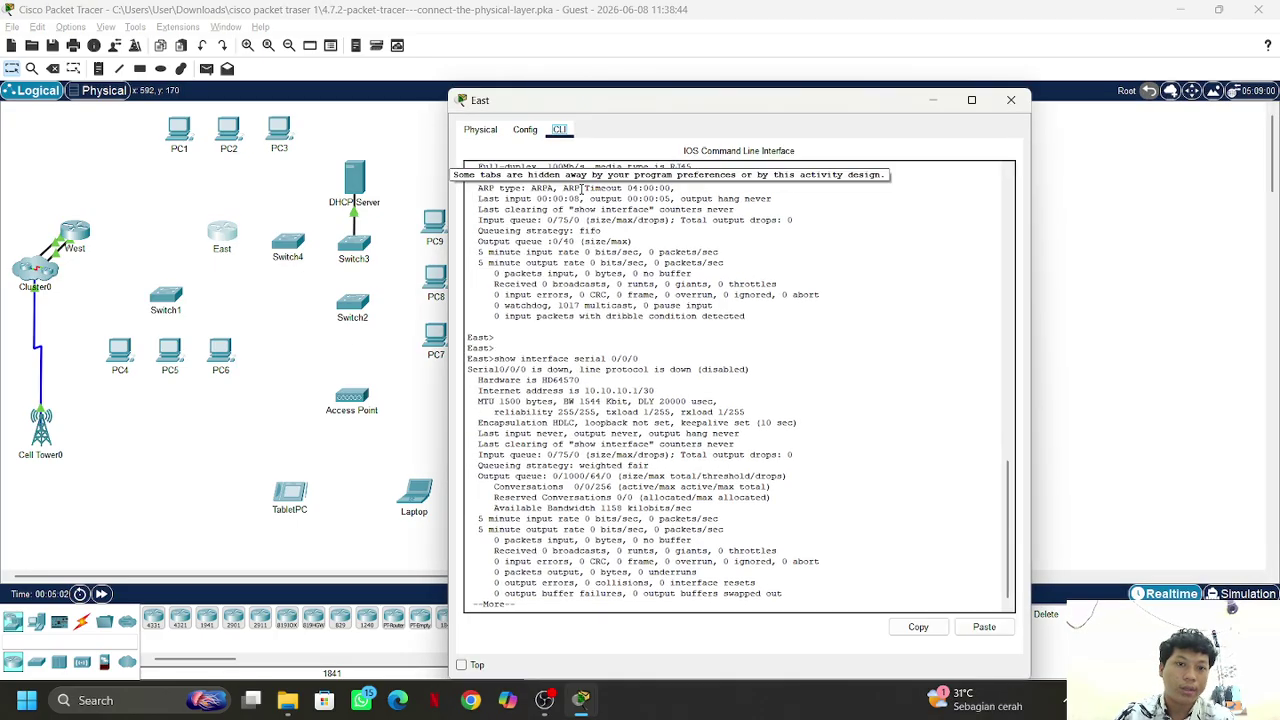
pyautogui.click(481, 130)
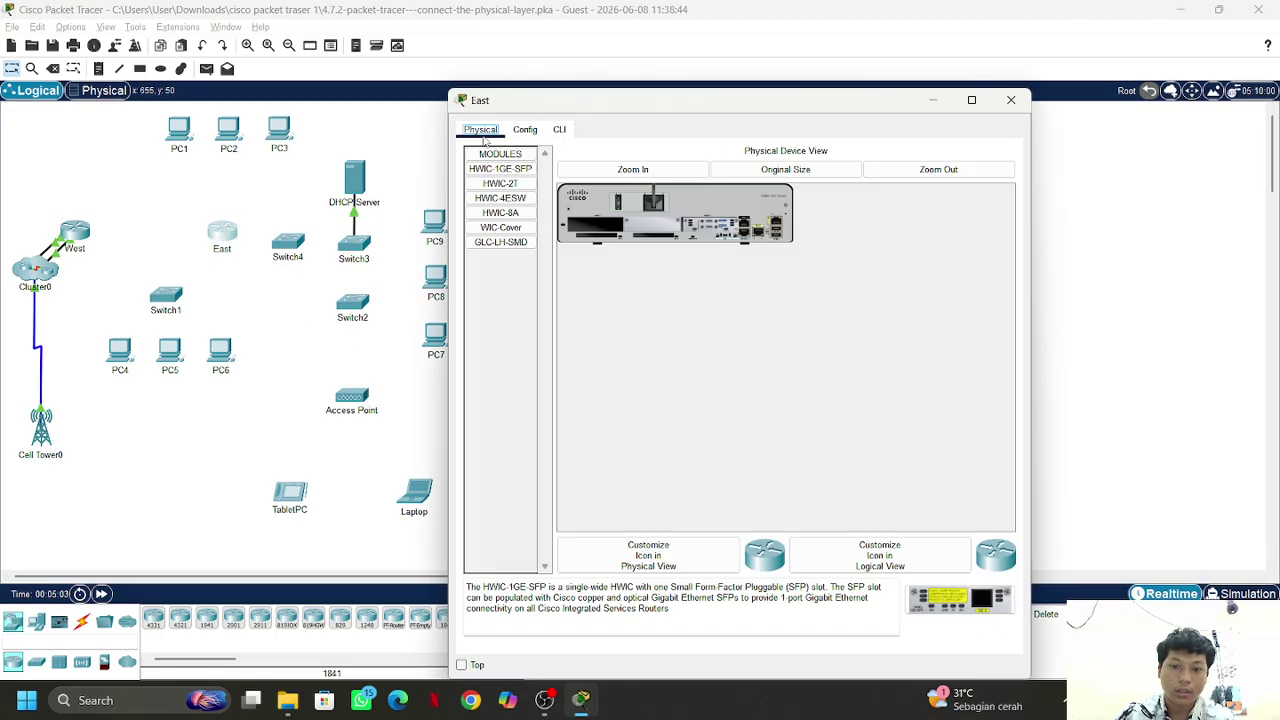
pyautogui.click(527, 170)
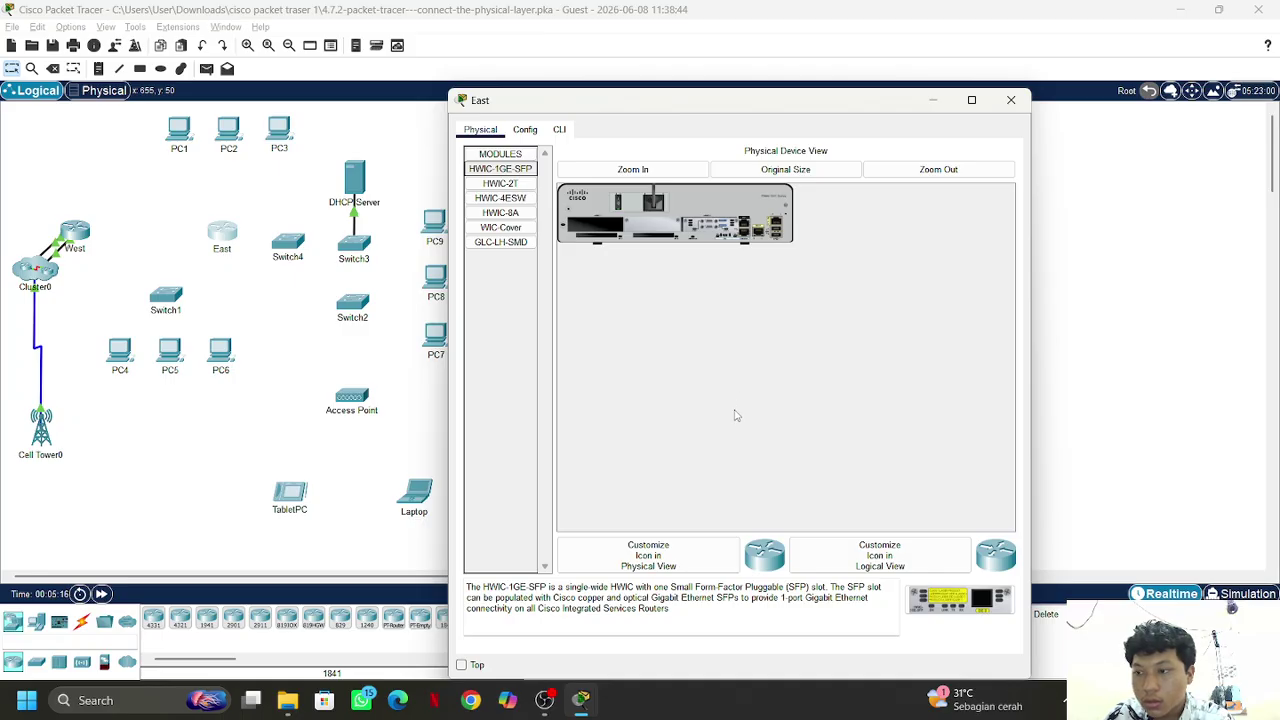
pyautogui.click(519, 201)
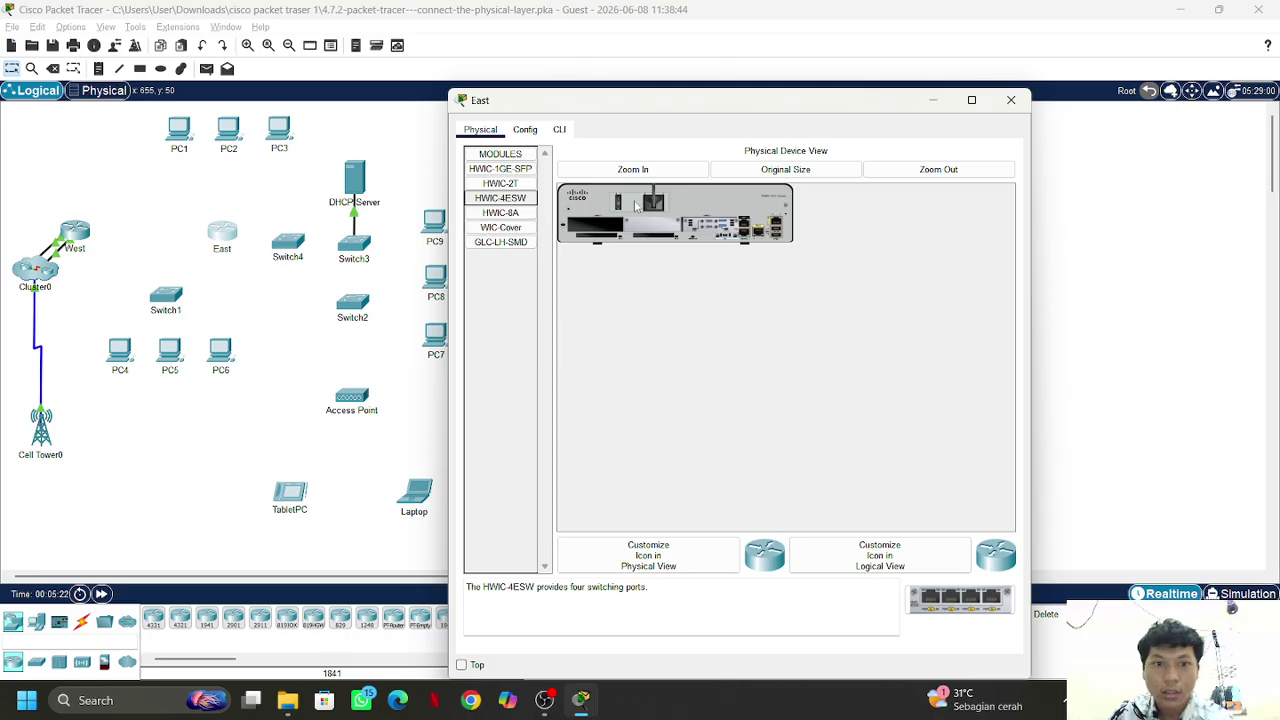
pyautogui.click(510, 200)
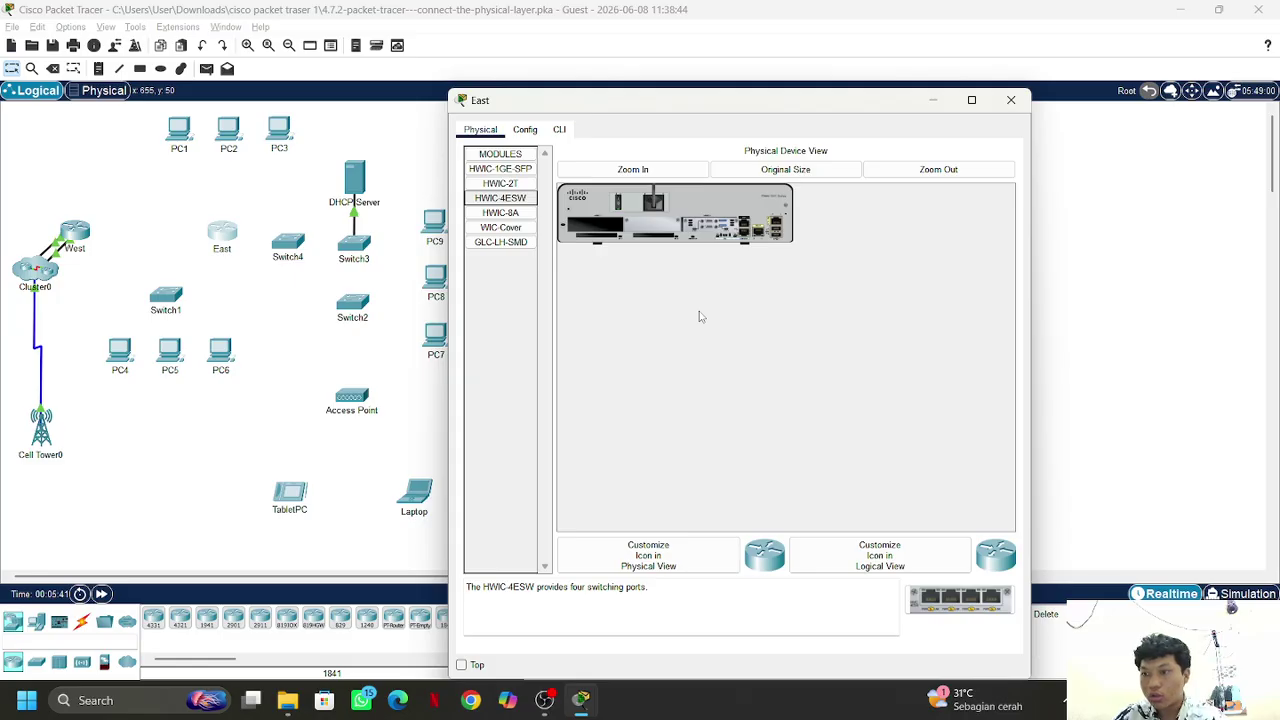
# Try to insert the HWIC-4ESW module into the East router's chassis
pyautogui.click(627, 255)
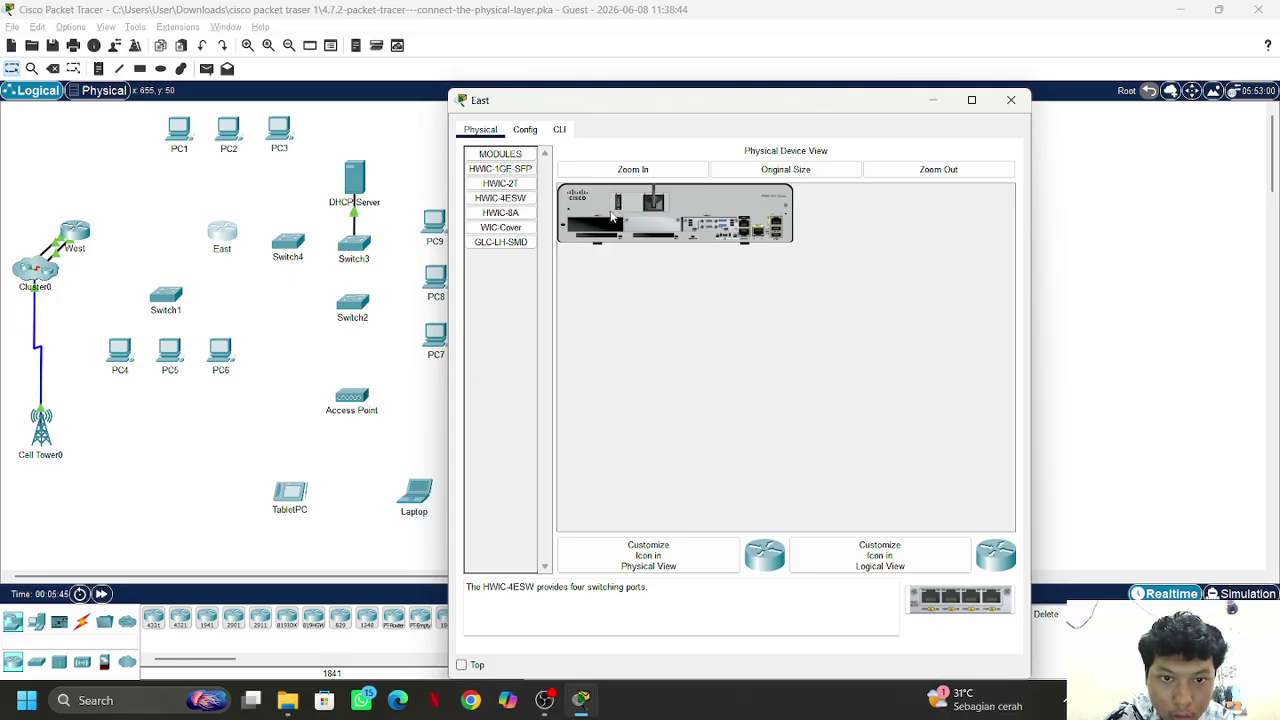
pyautogui.click(515, 199)
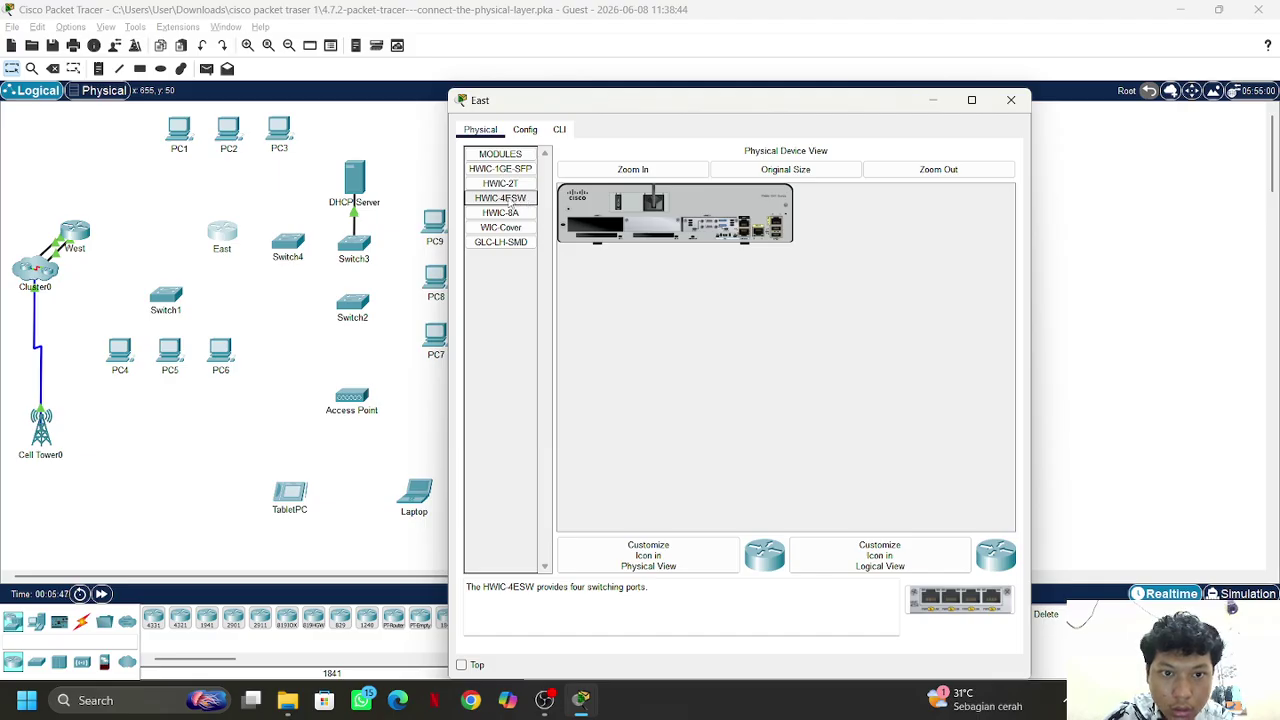
pyautogui.moveTo(520, 203); pyautogui.dragTo(610, 208)
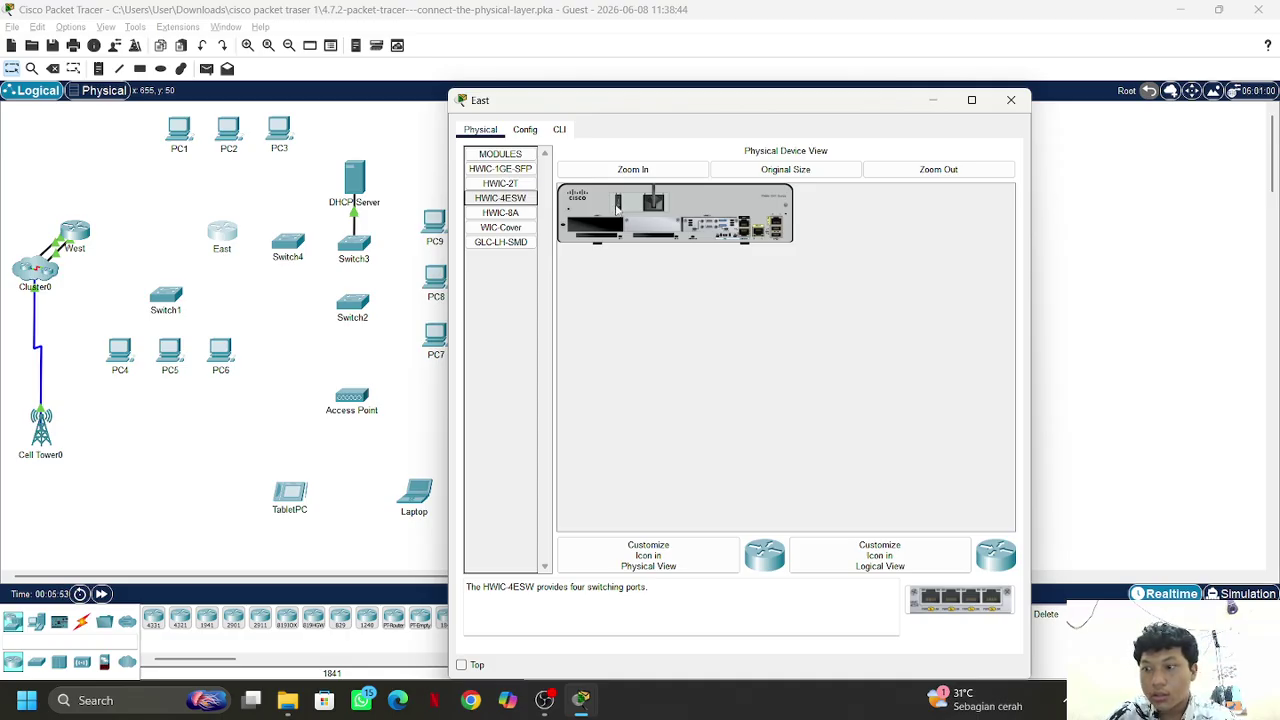
pyautogui.moveTo(519, 201); pyautogui.dragTo(964, 236)
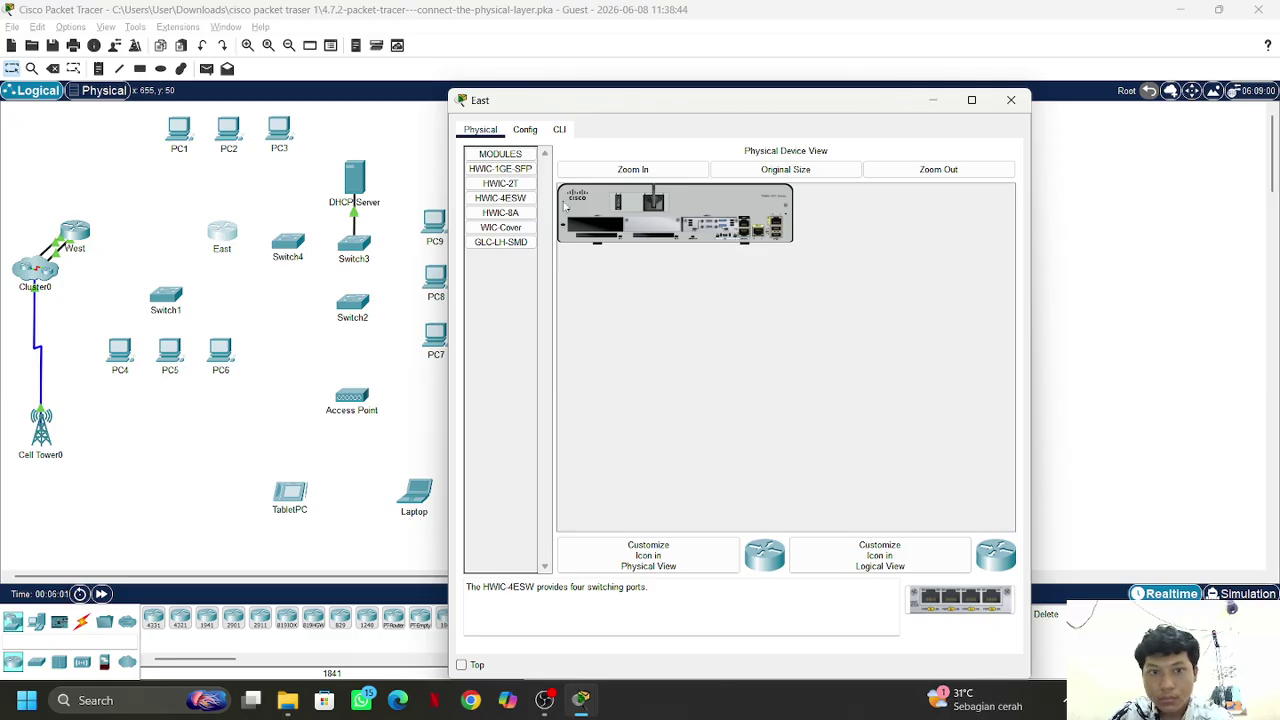
pyautogui.moveTo(526, 200); pyautogui.dragTo(507, 281)
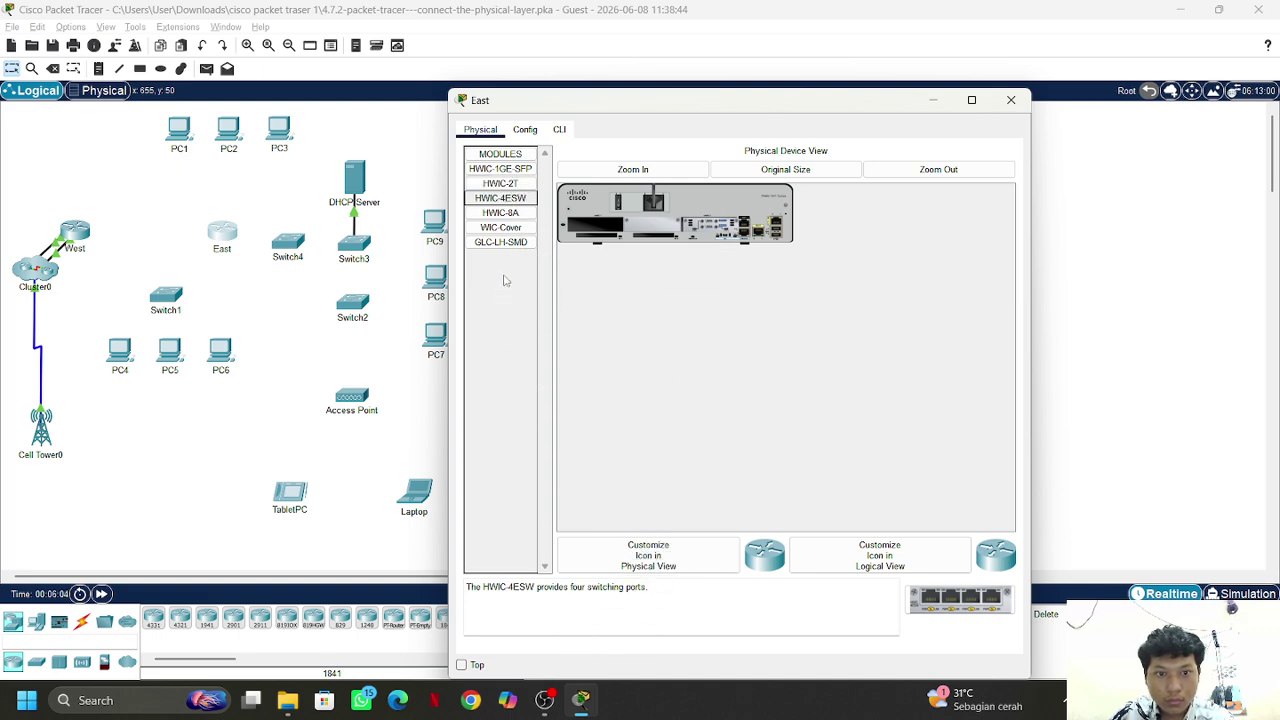
pyautogui.moveTo(533, 199); pyautogui.dragTo(638, 236)
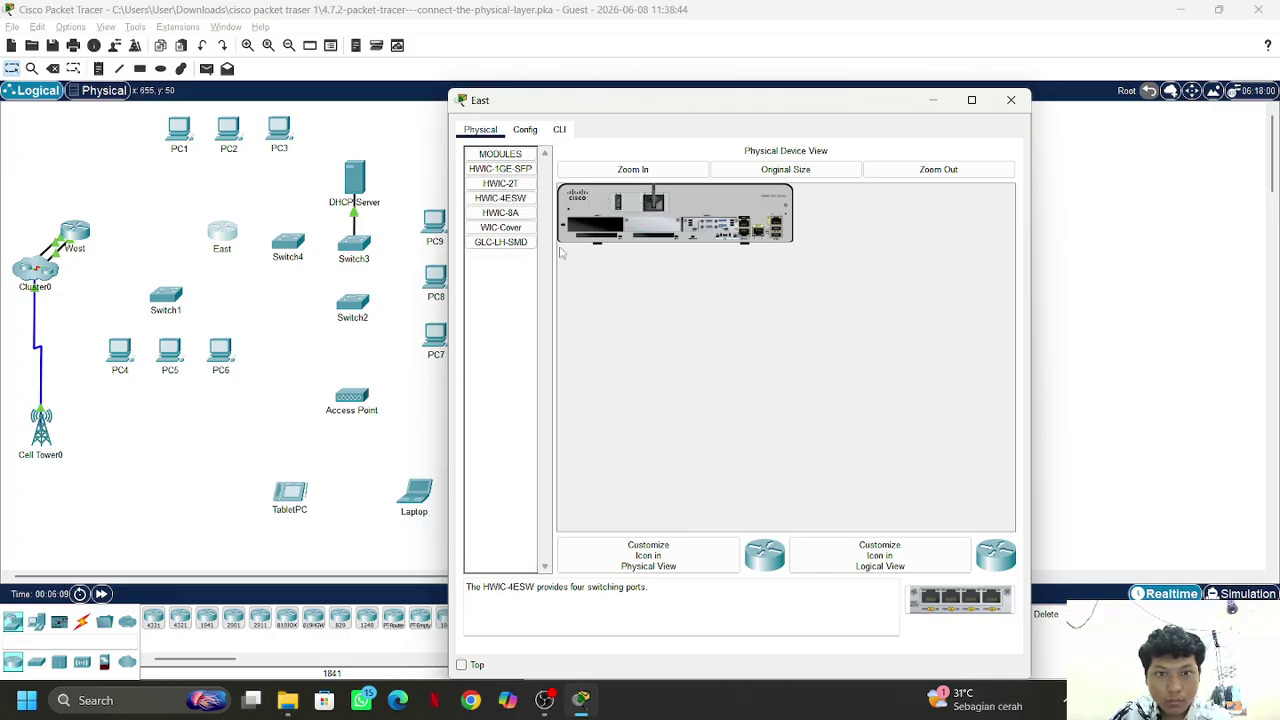
# Remove the serial module from the East router's expansion slot beside the console ports and insert the HWIC-4ESW module there
pyautogui.click(786, 170)
pyautogui.click(680, 172)
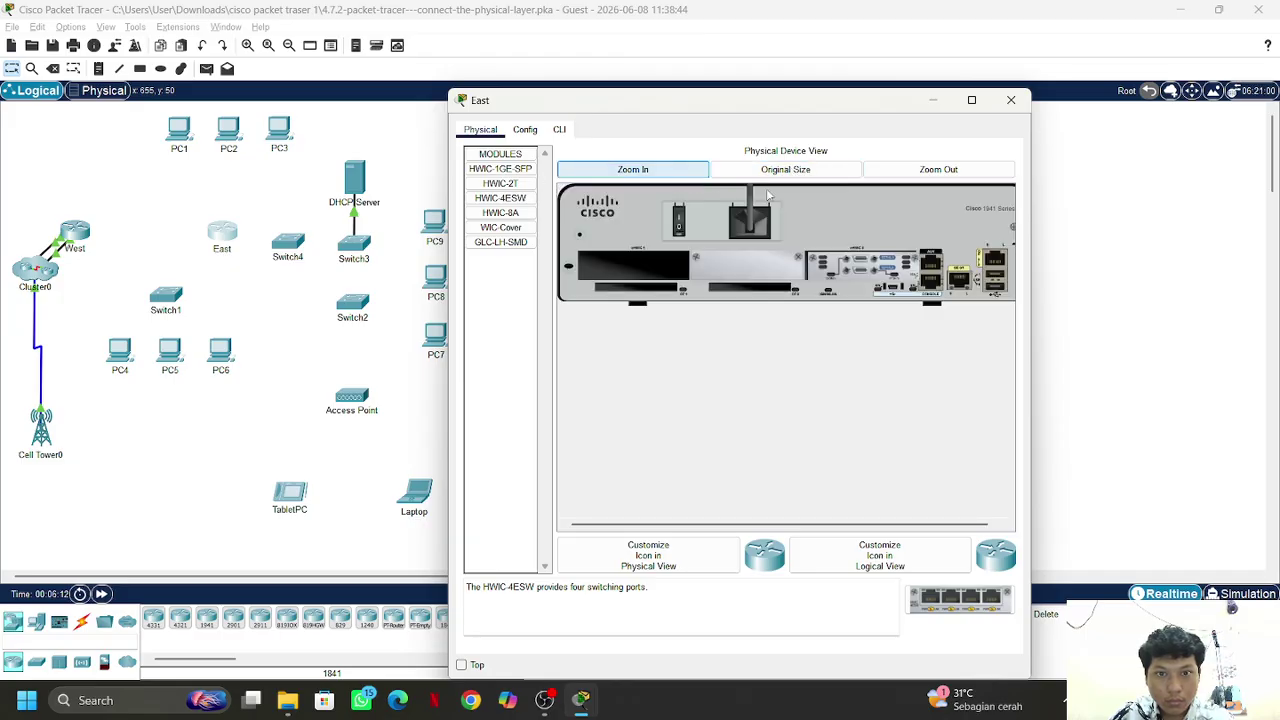
pyautogui.moveTo(897, 268); pyautogui.dragTo(505, 350)
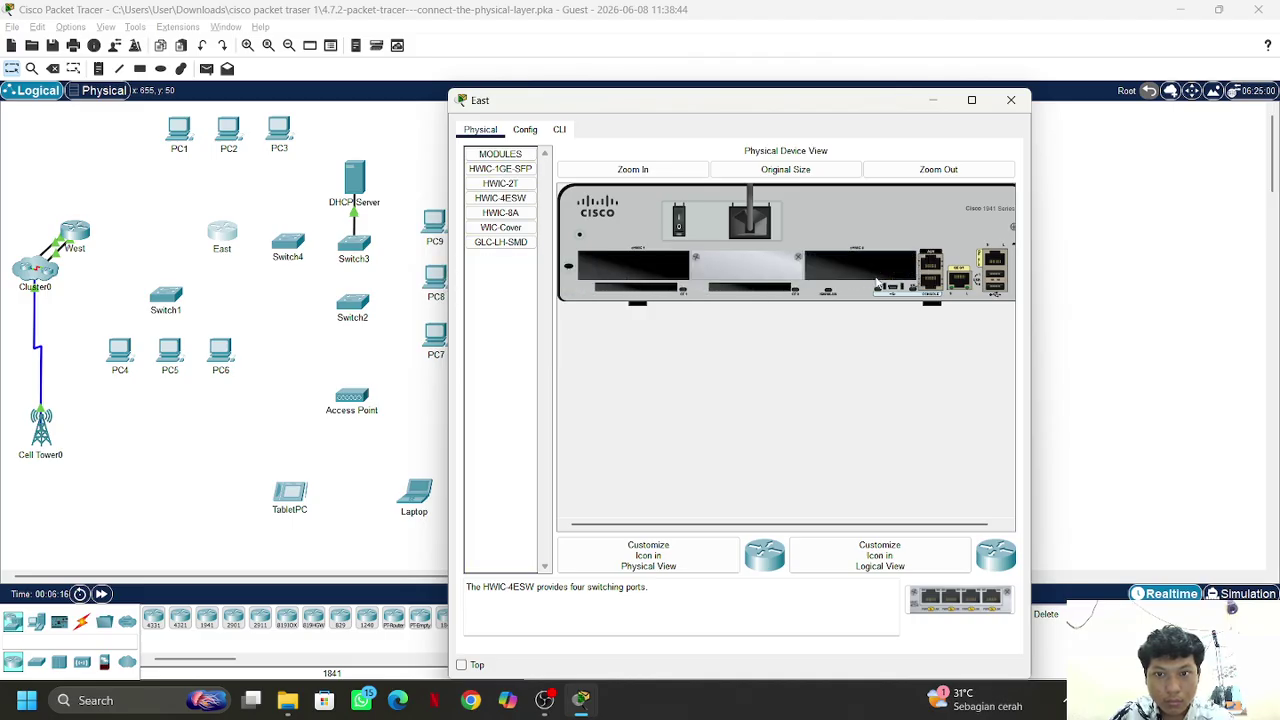
pyautogui.moveTo(889, 524); pyautogui.dragTo(903, 524)
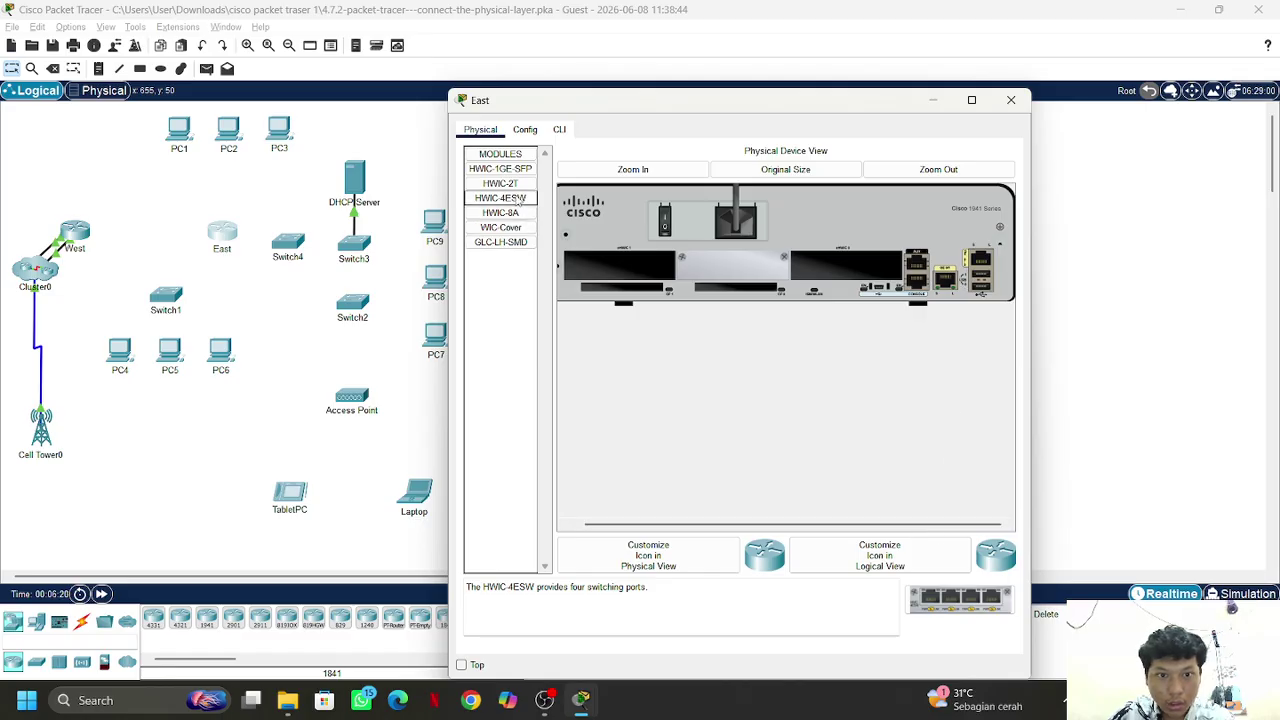
pyautogui.moveTo(500, 198); pyautogui.dragTo(852, 276)
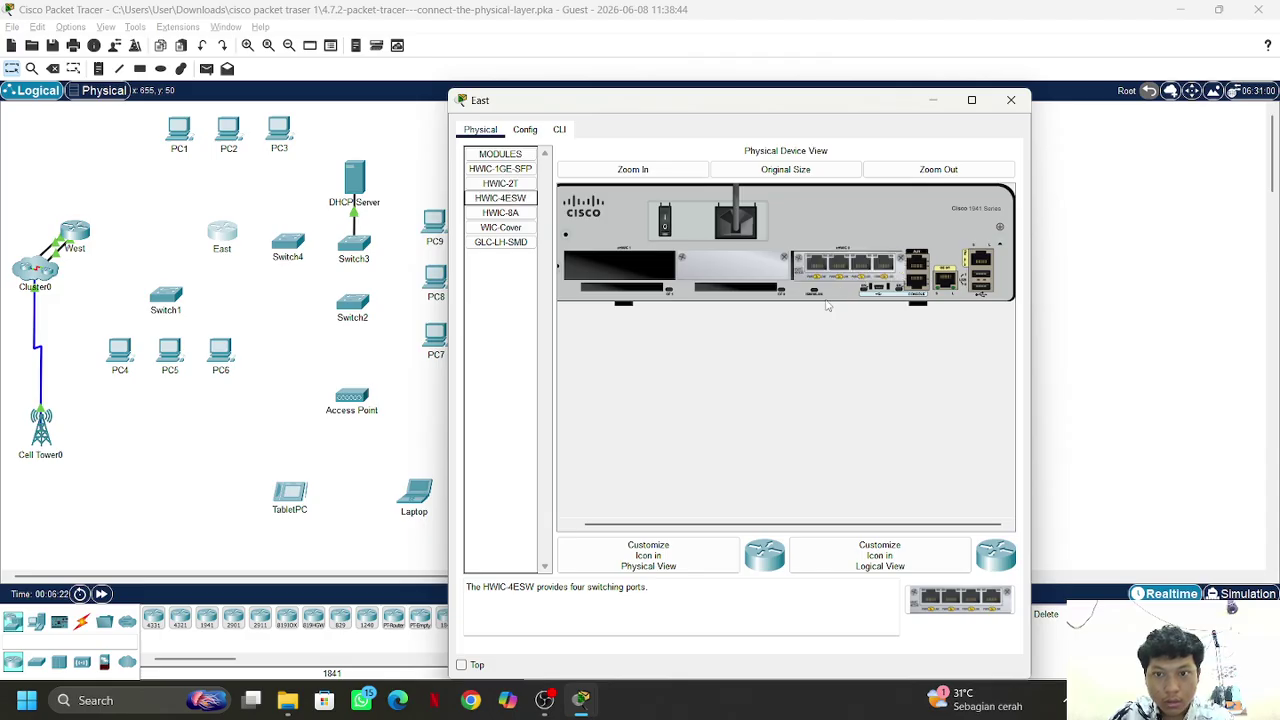
# Power the East router on, inspect its newly fitted HWIC-4ESW module, and close the router window
pyautogui.click(599, 358)
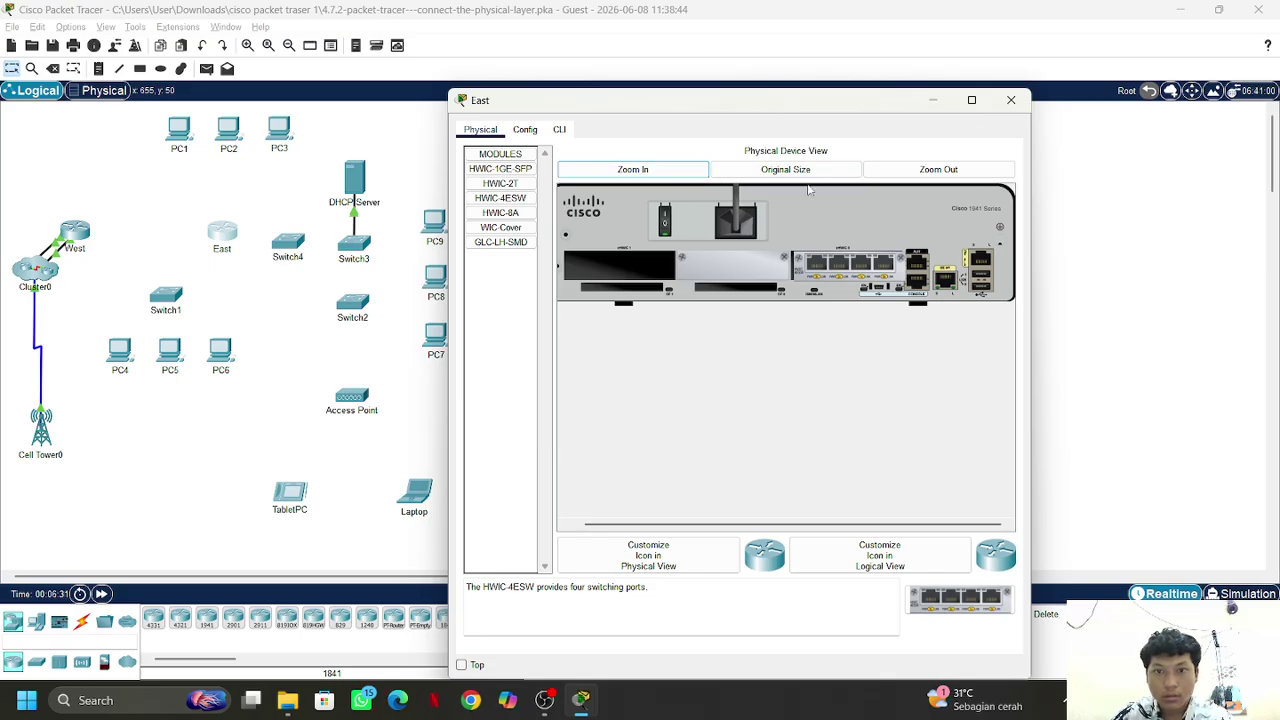
pyautogui.click(893, 173)
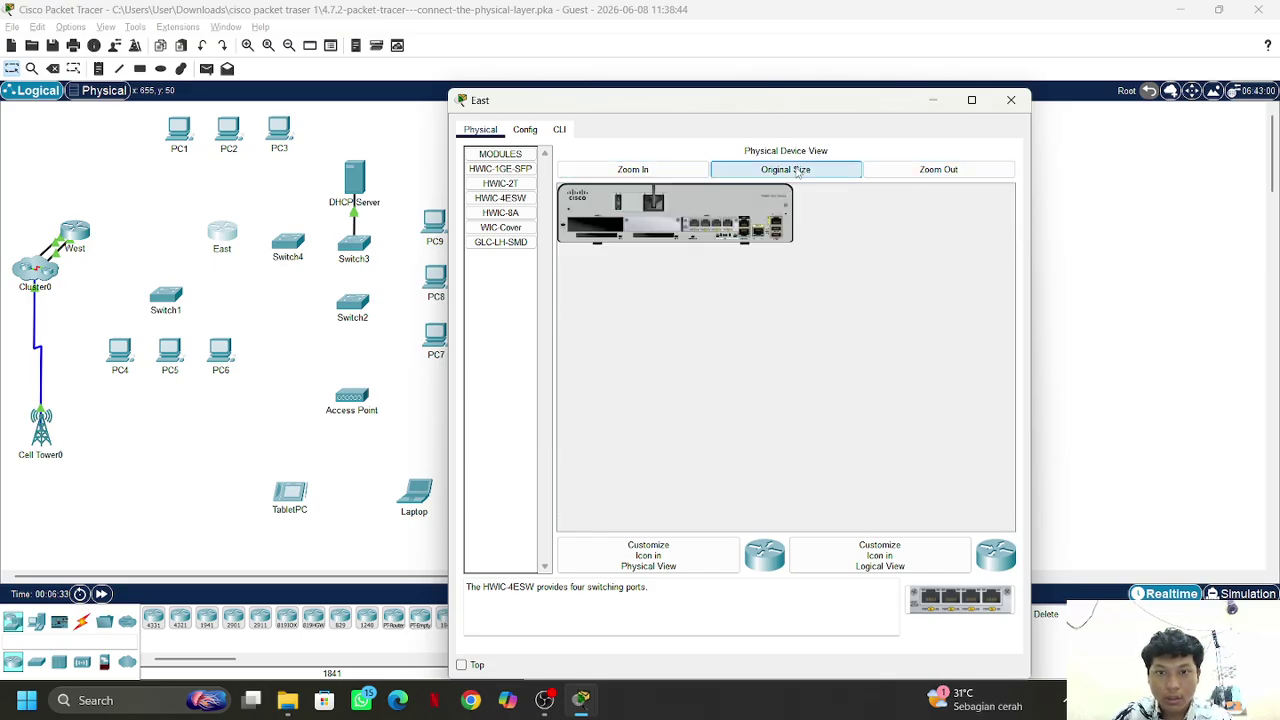
pyautogui.click(632, 170)
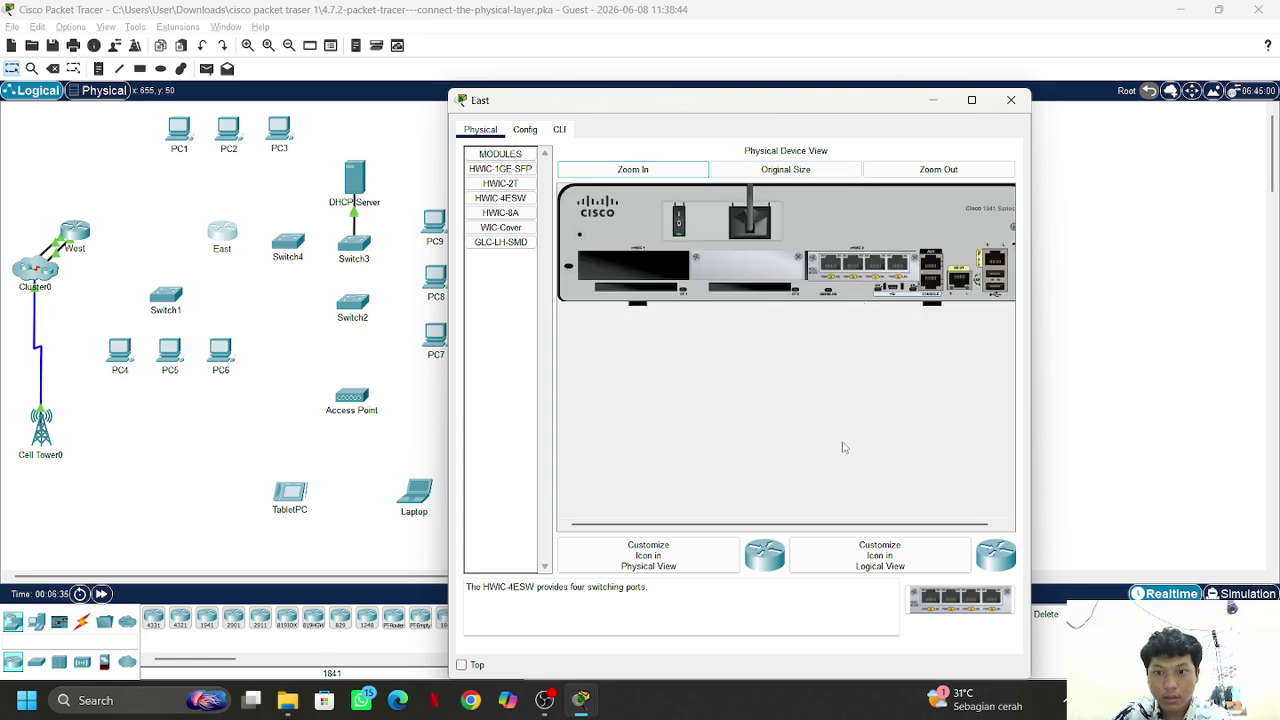
pyautogui.hscroll(1, 843, 533)
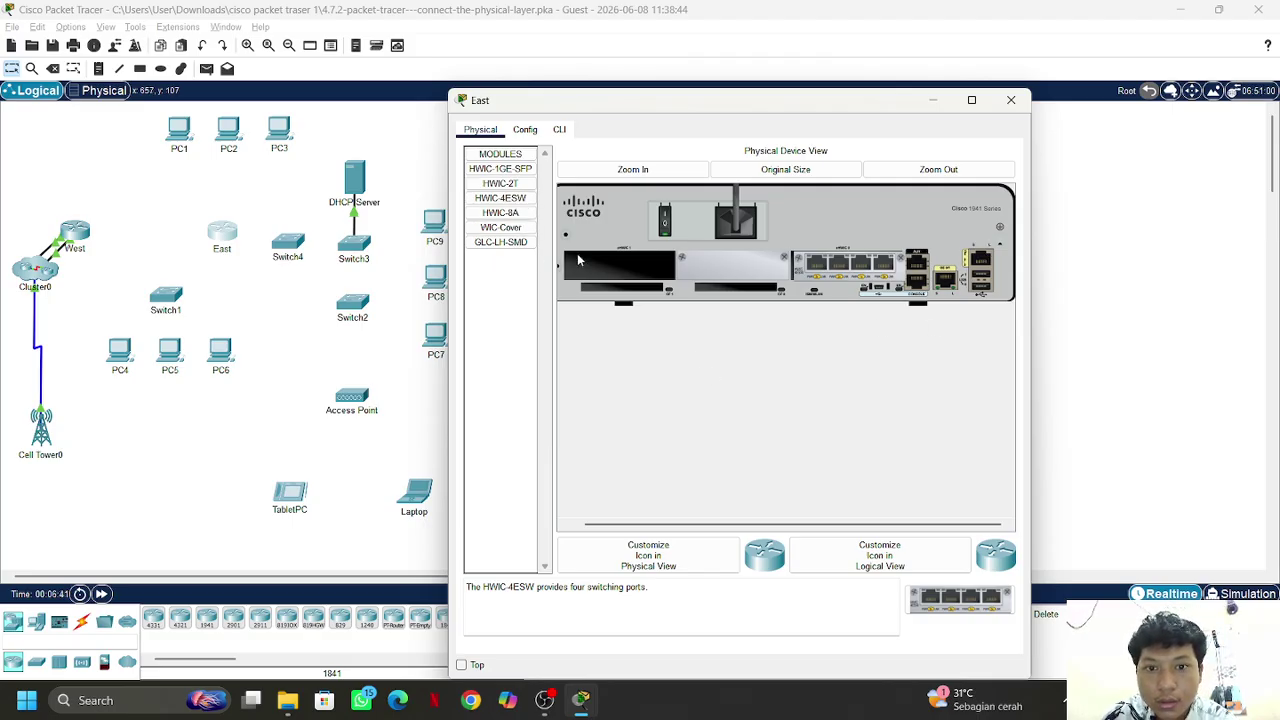
pyautogui.click(1011, 100)
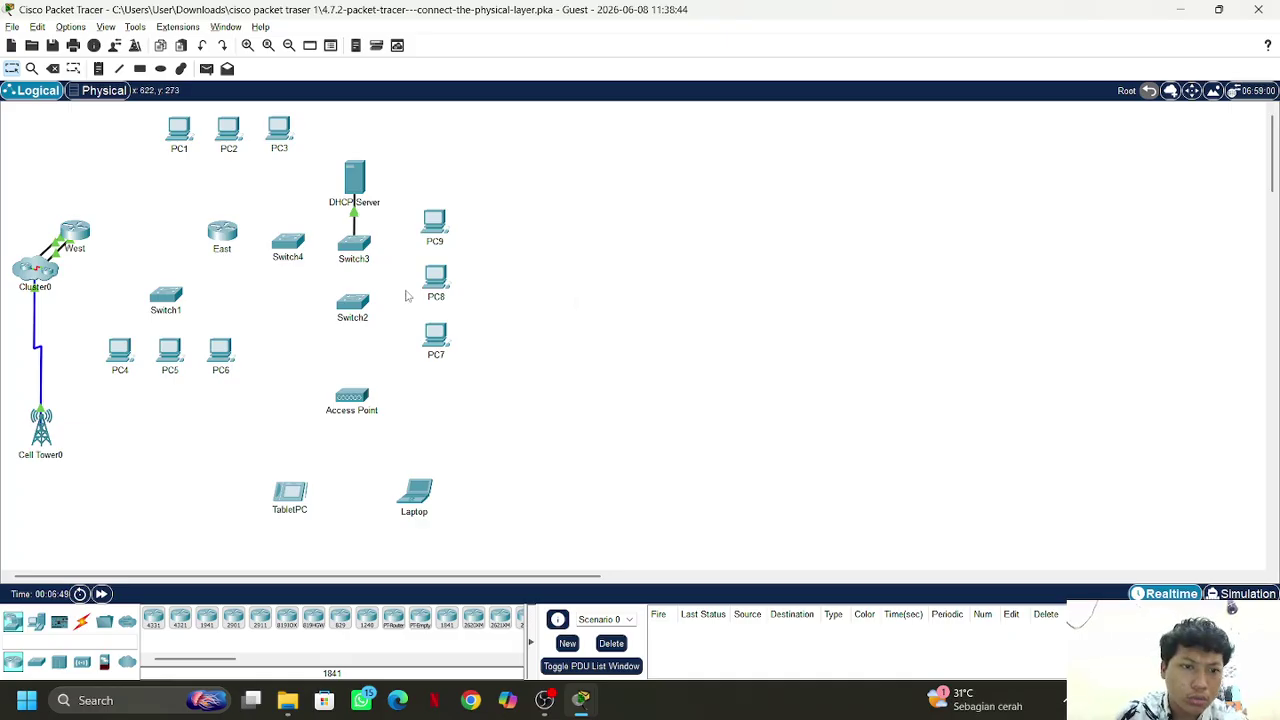
# Move Switch2 to the area below PC1 and open its physical view
pyautogui.click(363, 315)
pyautogui.moveTo(363, 315); pyautogui.dragTo(180, 208)
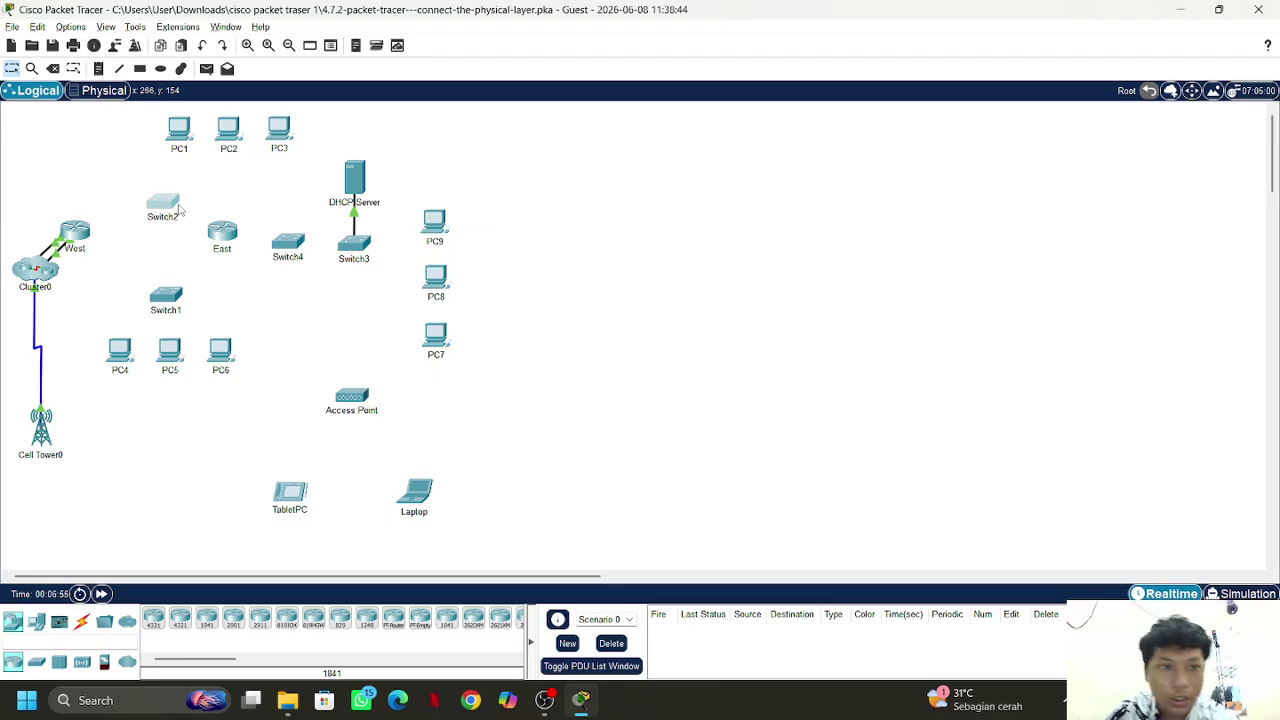
pyautogui.moveTo(180, 208)
pyautogui.mouseDown()
pyautogui.moveTo(218, 295)
pyautogui.moveTo(266, 276)
pyautogui.moveTo(175, 210)
pyautogui.mouseUp()
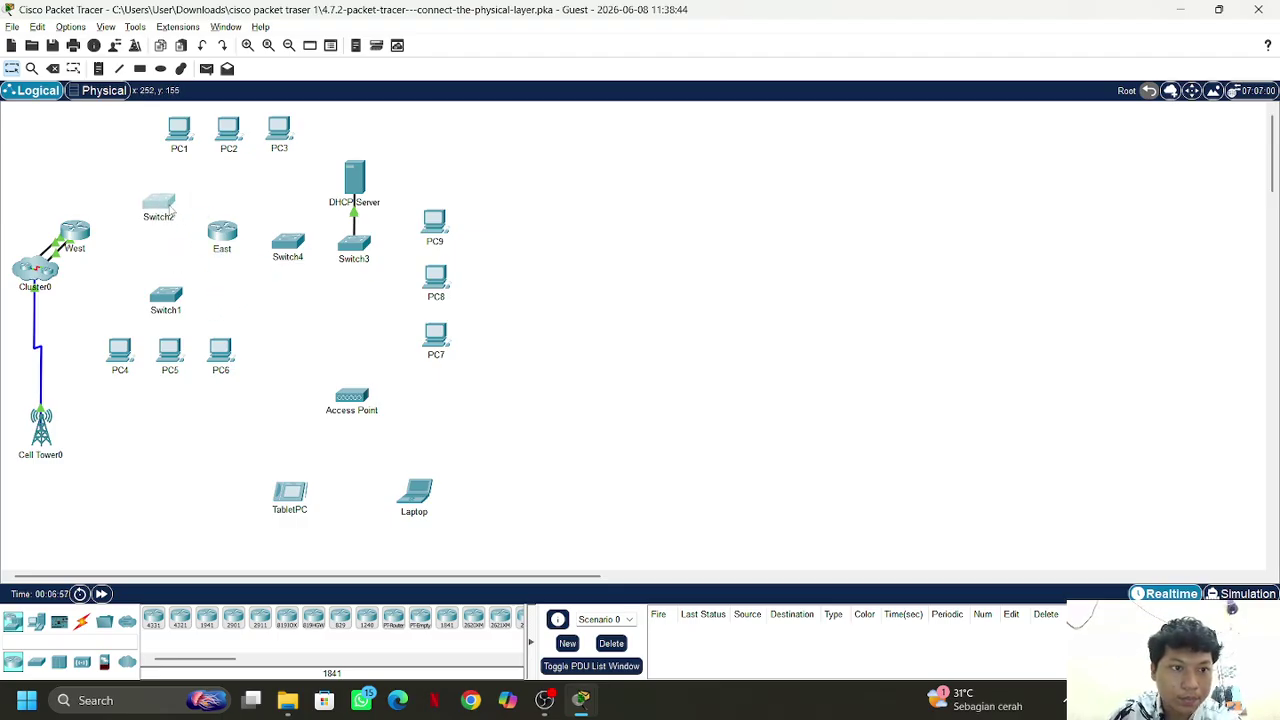
pyautogui.click(172, 210)
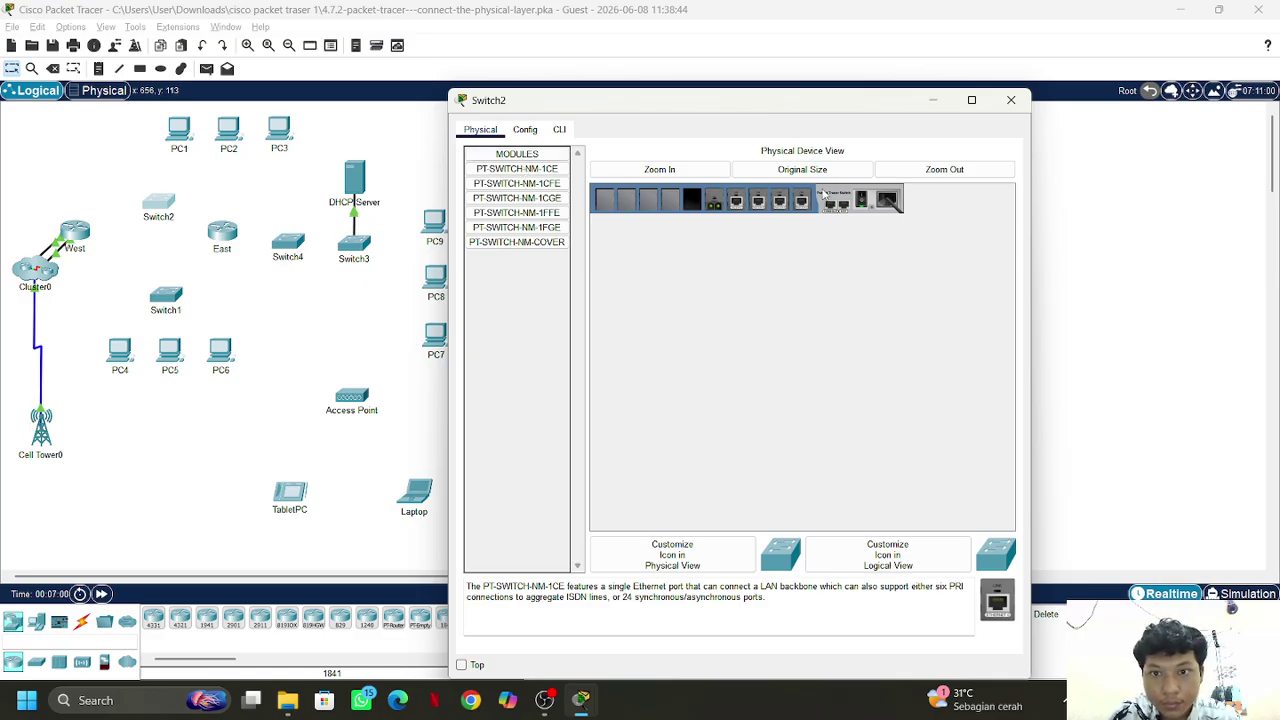
# Insert the PT-SWITCH-NM-1FFE module into Switch2's empty slot and move Switch2 to just below Switch3 and Switch4
pyautogui.moveTo(769, 202); pyautogui.dragTo(656, 218)
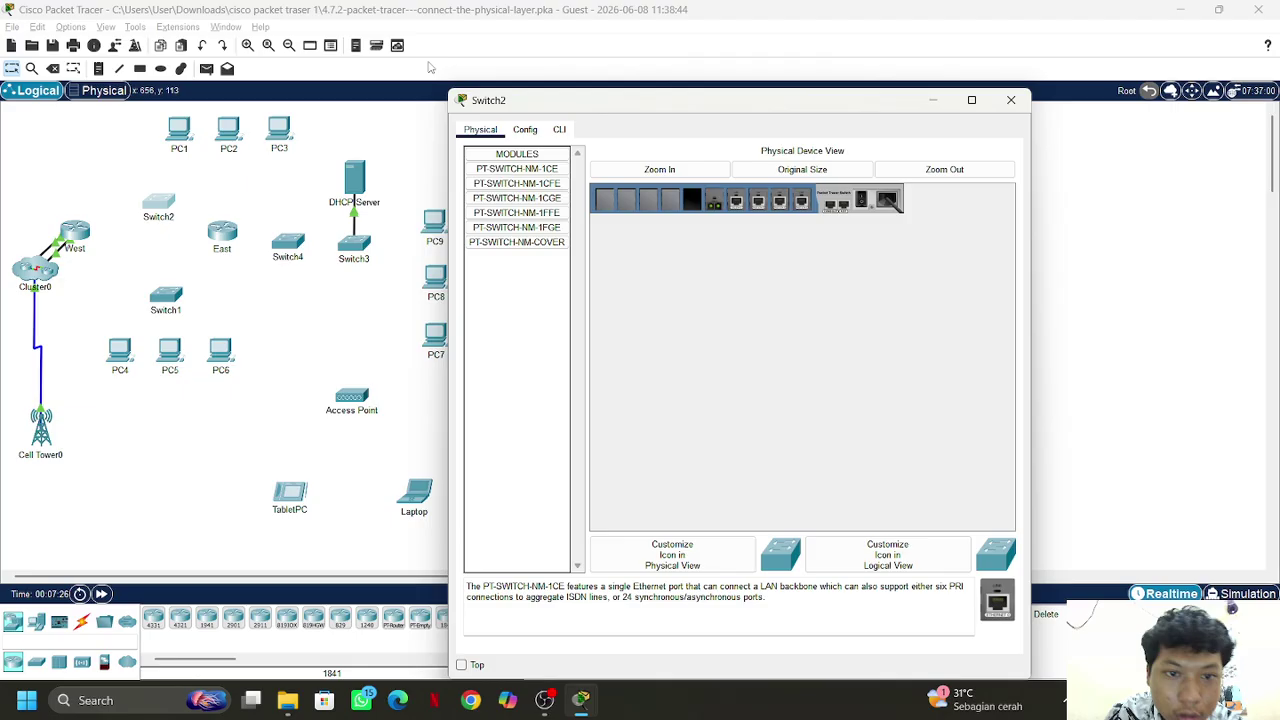
pyautogui.click(542, 213)
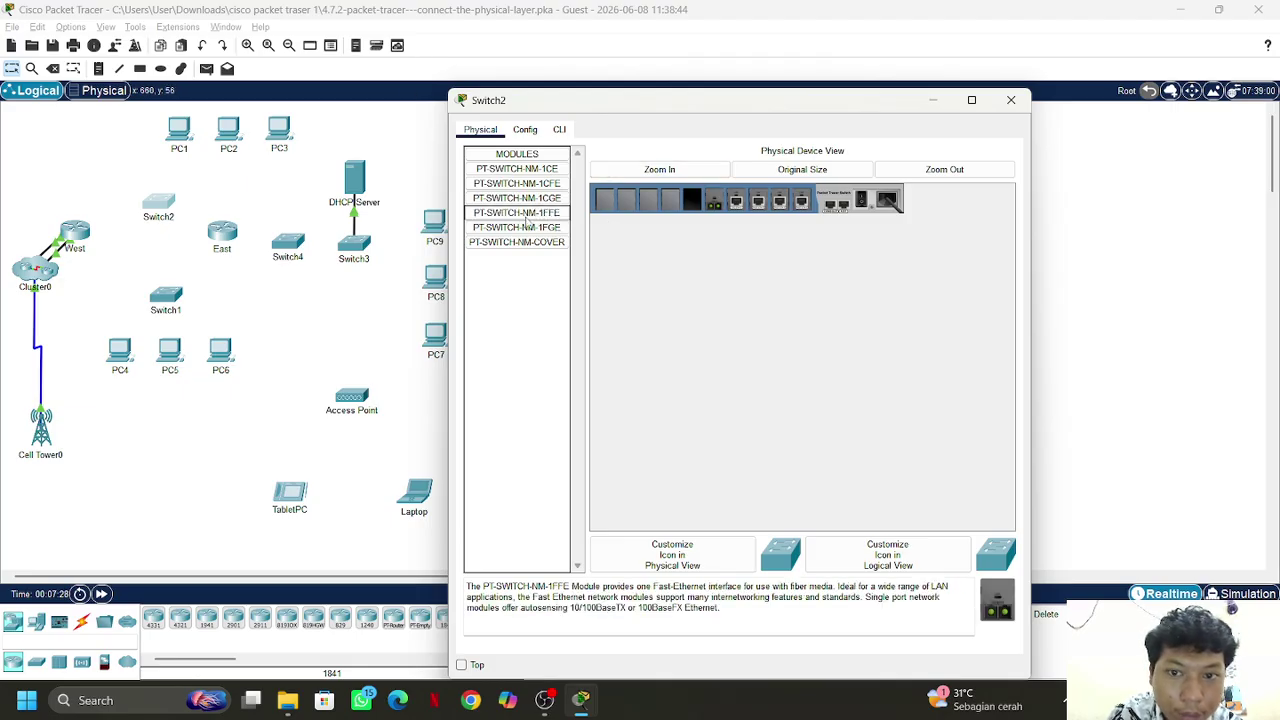
pyautogui.moveTo(527, 213); pyautogui.dragTo(692, 202)
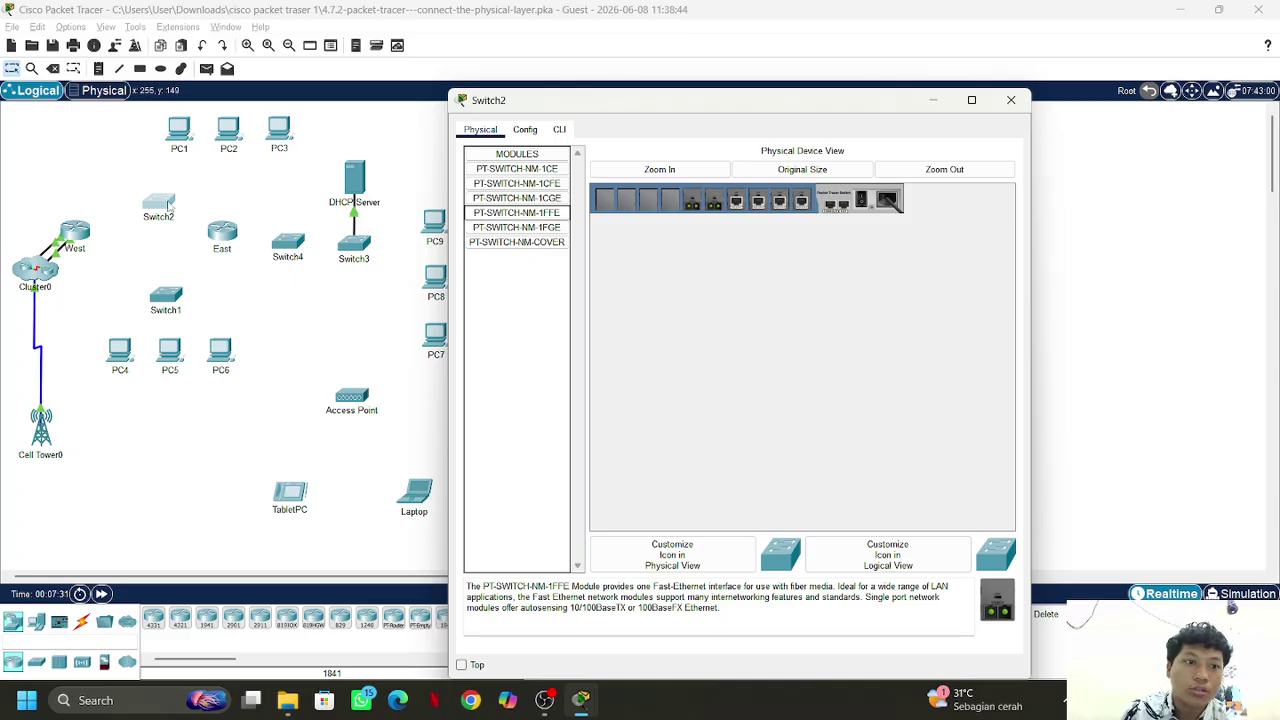
pyautogui.moveTo(165, 207); pyautogui.dragTo(330, 291)
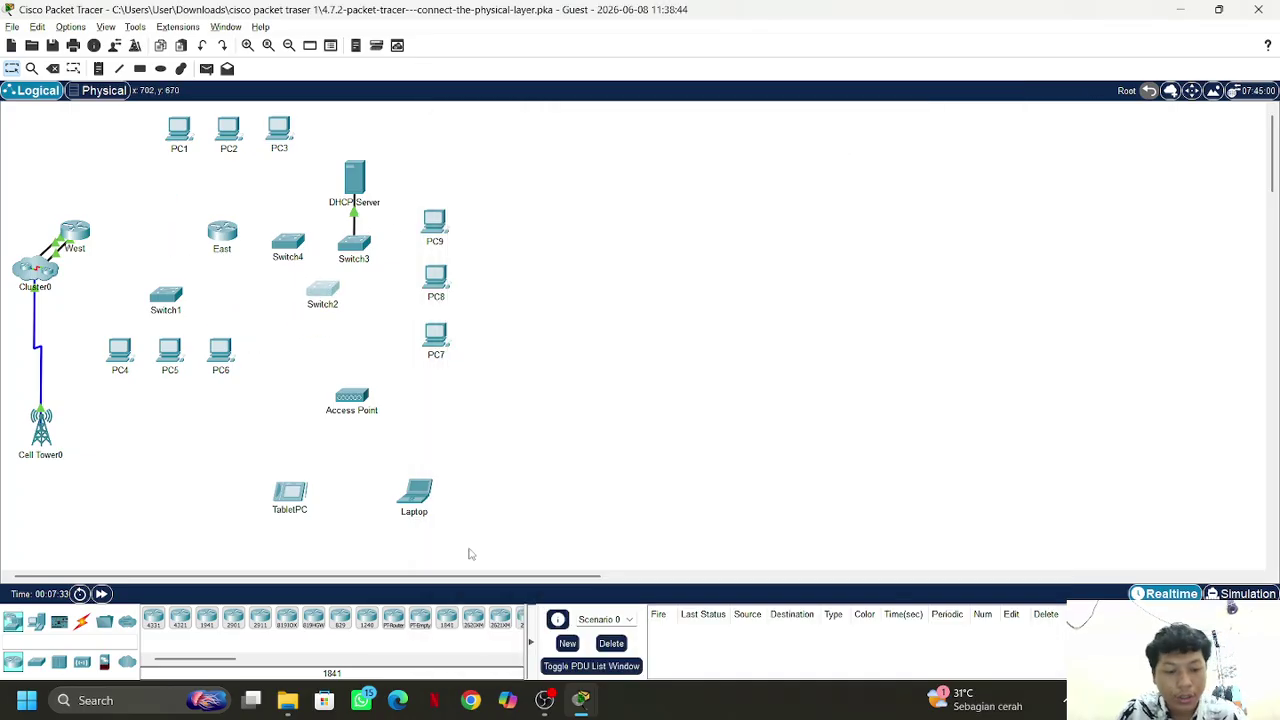
# Reopen Switch2's physical view and replace the newly added PT-SWITCH-NM-1FFE module with PT-SWITCH-NM-1FGE
pyautogui.click(323, 290)
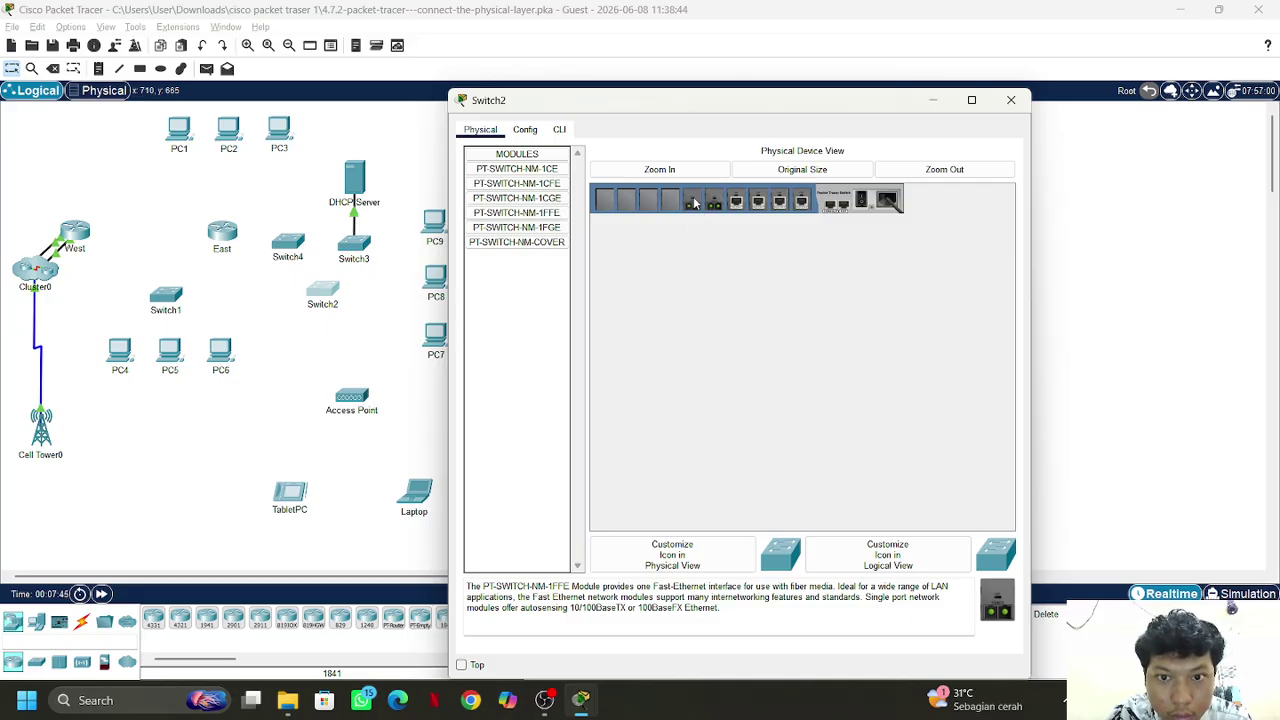
pyautogui.moveTo(695, 203); pyautogui.dragTo(693, 201)
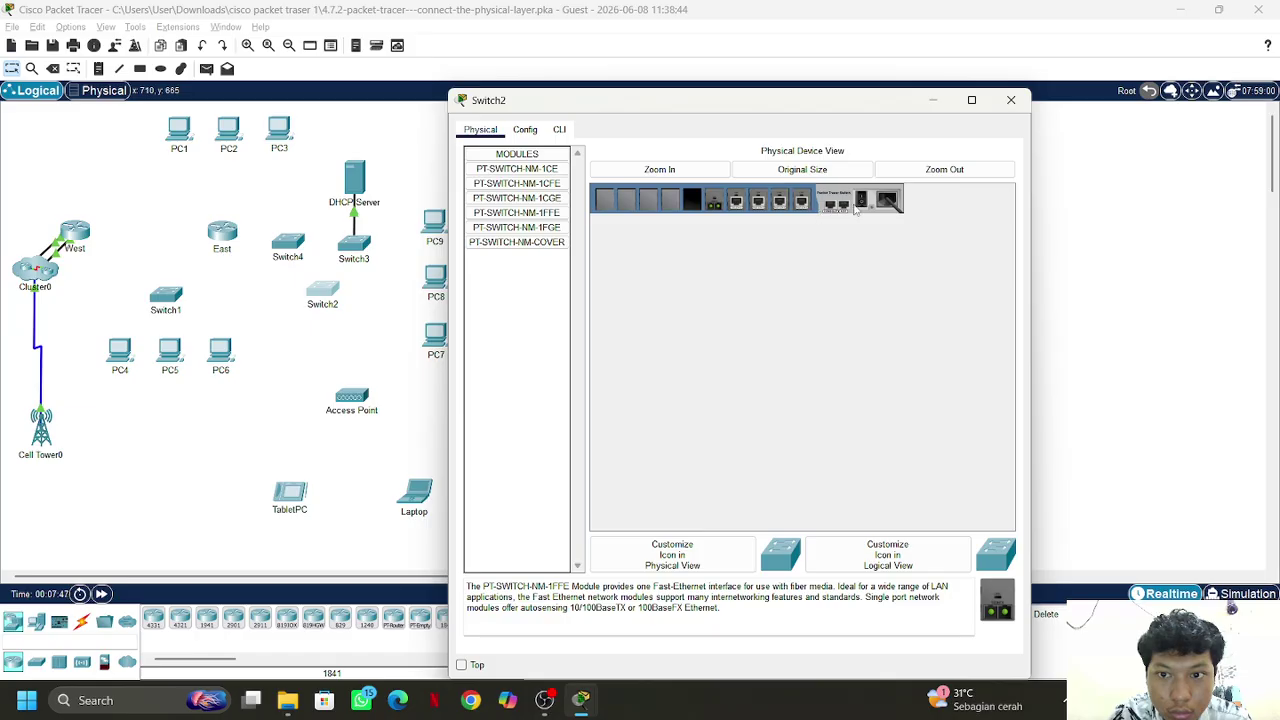
pyautogui.moveTo(556, 228); pyautogui.dragTo(706, 203)
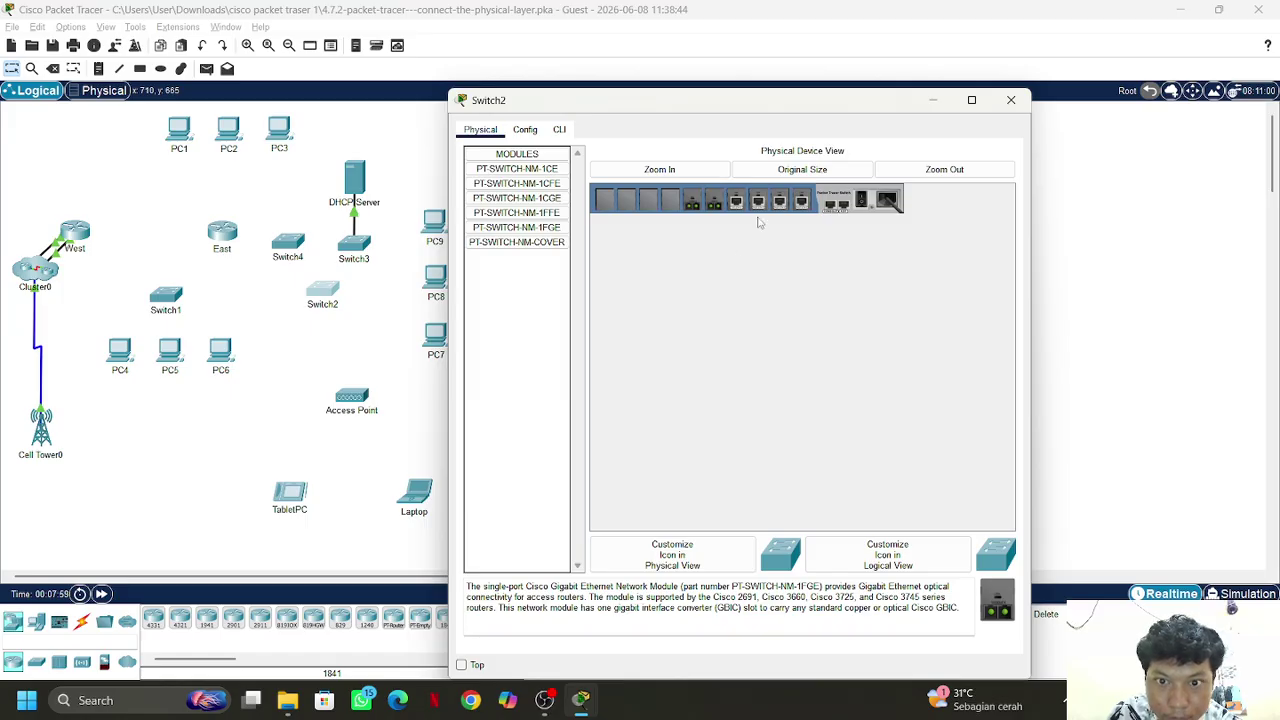
# Remove the PT-SWITCH-NM-1FGE module from Switch2 and insert PT-SWITCH-NM-1FFE in its slot
pyautogui.moveTo(711, 203); pyautogui.dragTo(474, 289)
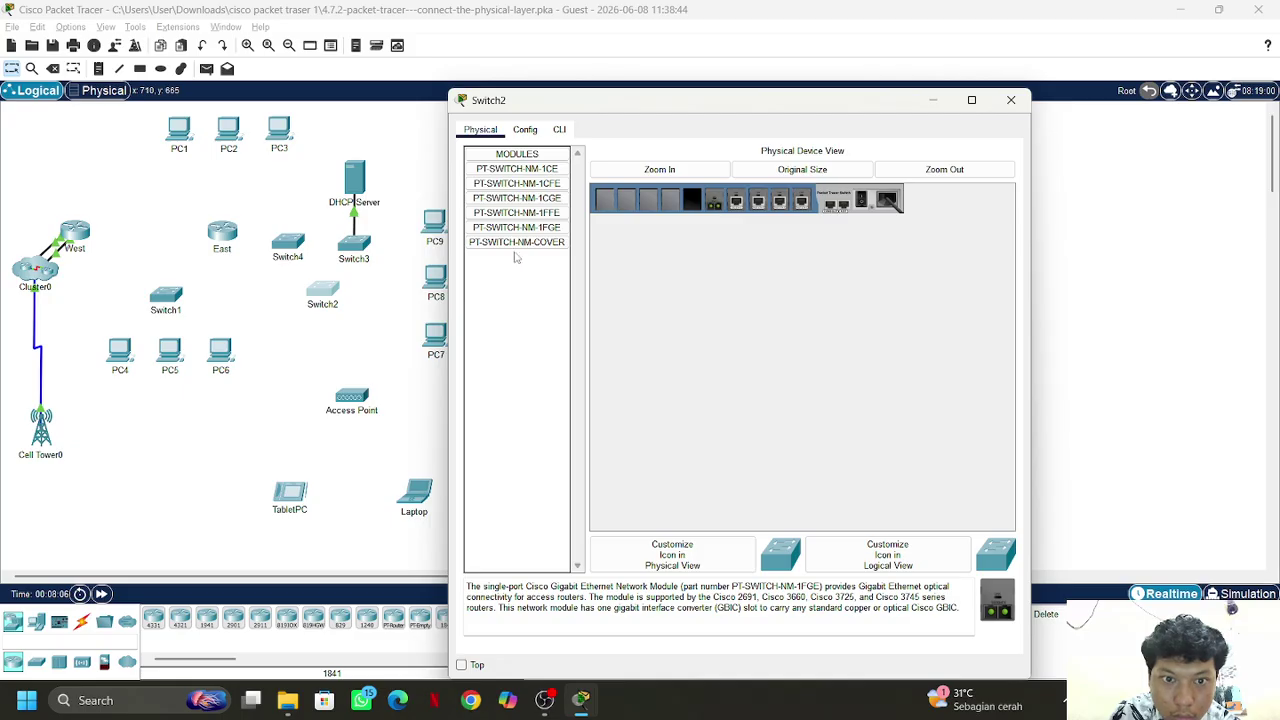
pyautogui.moveTo(516, 212); pyautogui.dragTo(691, 204)
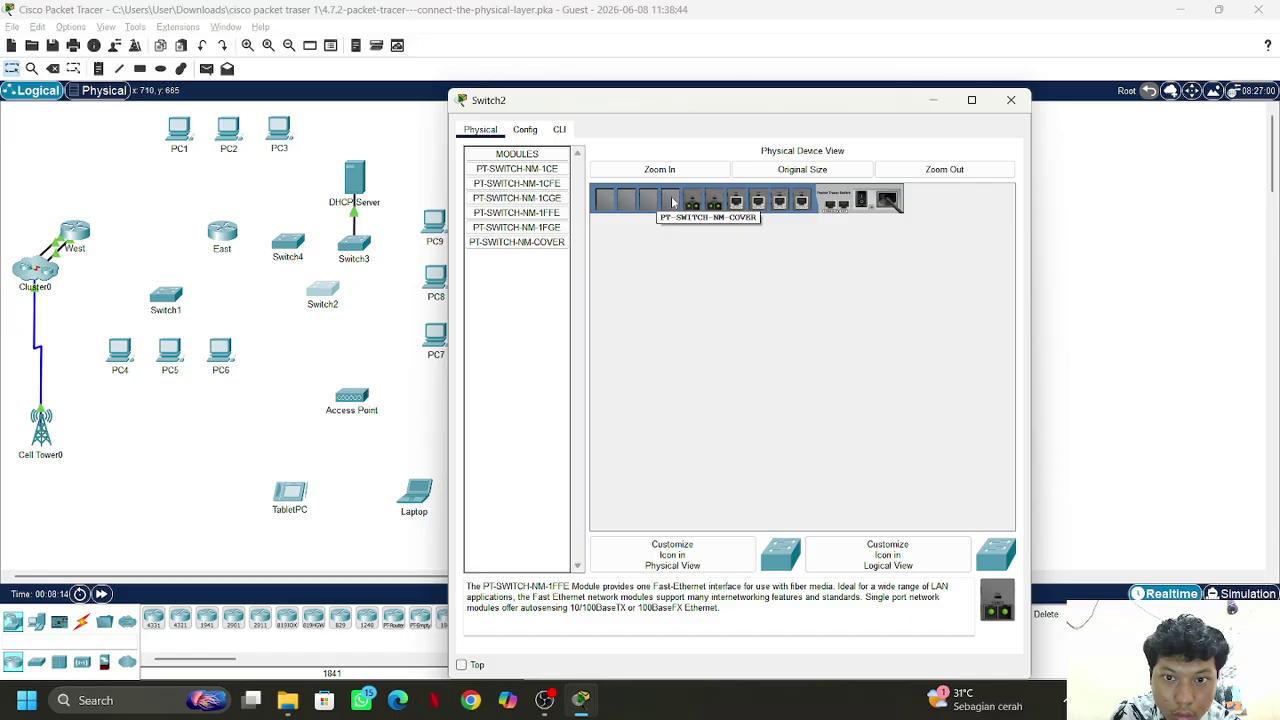
# Swap Switch2's added PT-SWITCH-NM-1FFE module for PT-SWITCH-NM-1FGE with the switch powered on, close its window and move Switch2 below Switch4
pyautogui.moveTo(691, 201)
pyautogui.mouseDown()
pyautogui.moveTo(686, 218)
pyautogui.moveTo(538, 252)
pyautogui.moveTo(628, 198)
pyautogui.moveTo(532, 217)
pyautogui.moveTo(545, 228)
pyautogui.moveTo(723, 222)
pyautogui.moveTo(692, 206)
pyautogui.mouseUp()
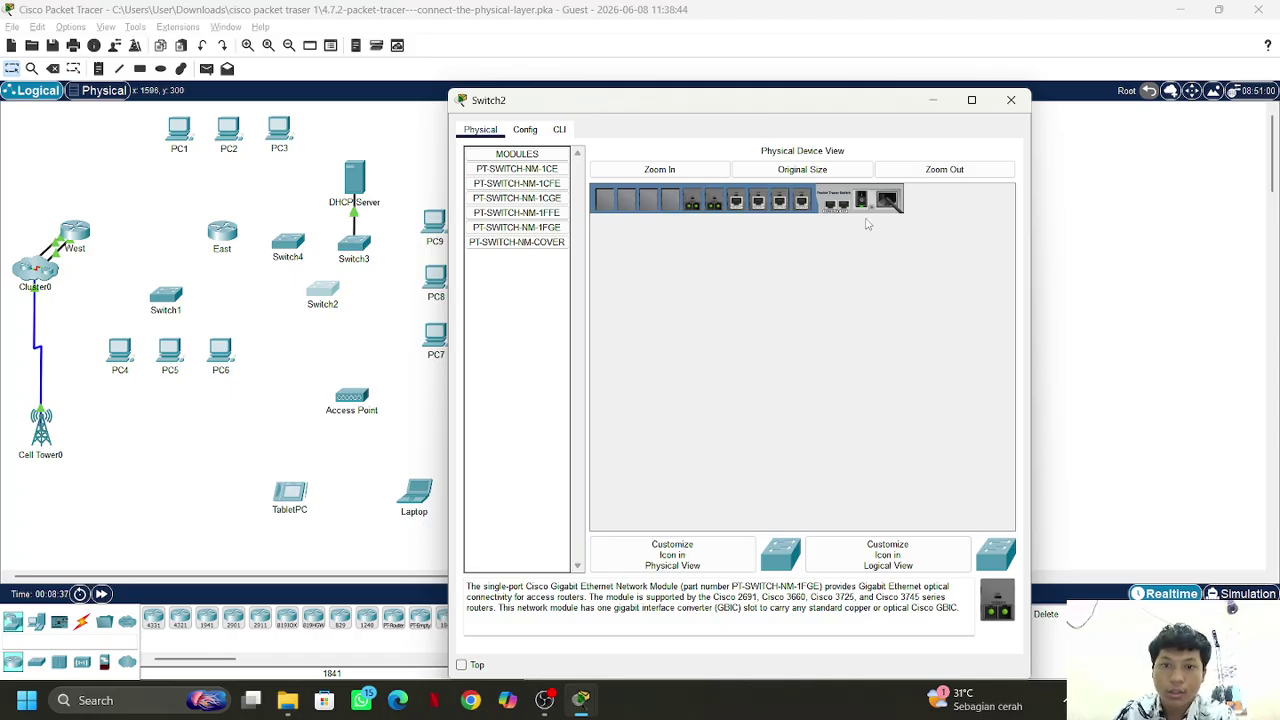
pyautogui.click(1010, 101)
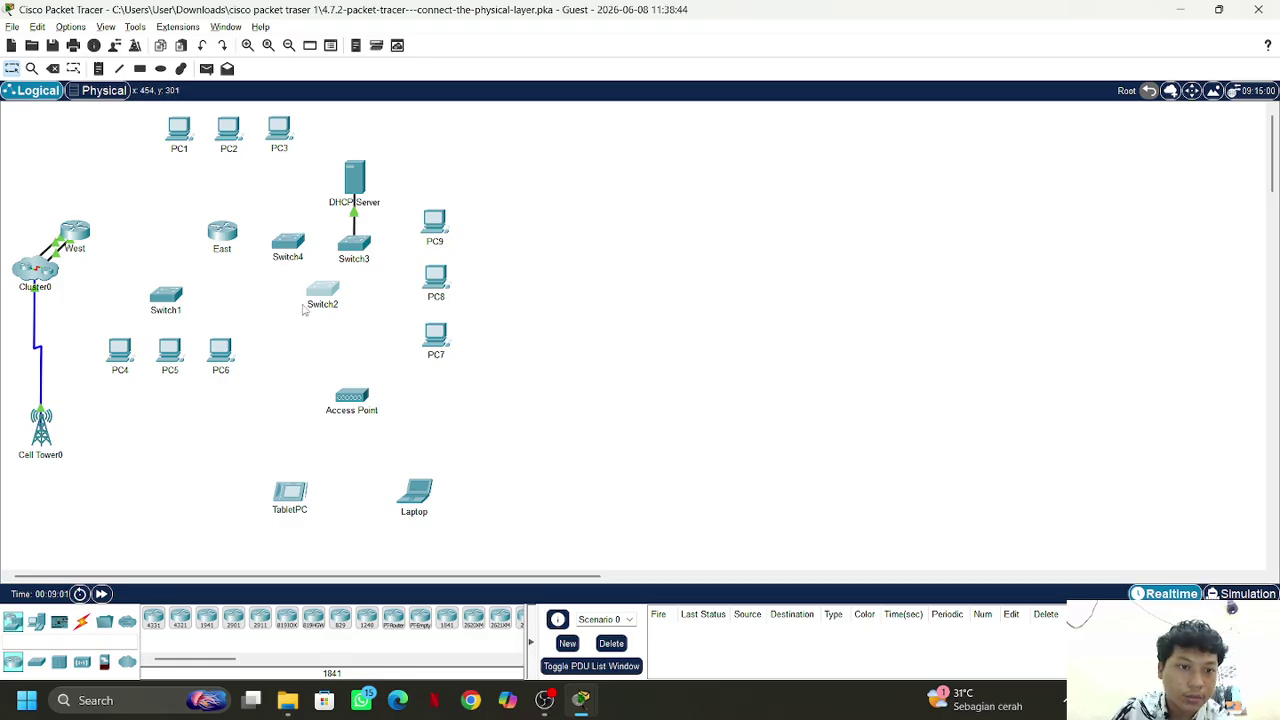
pyautogui.moveTo(304, 311); pyautogui.dragTo(270, 326)
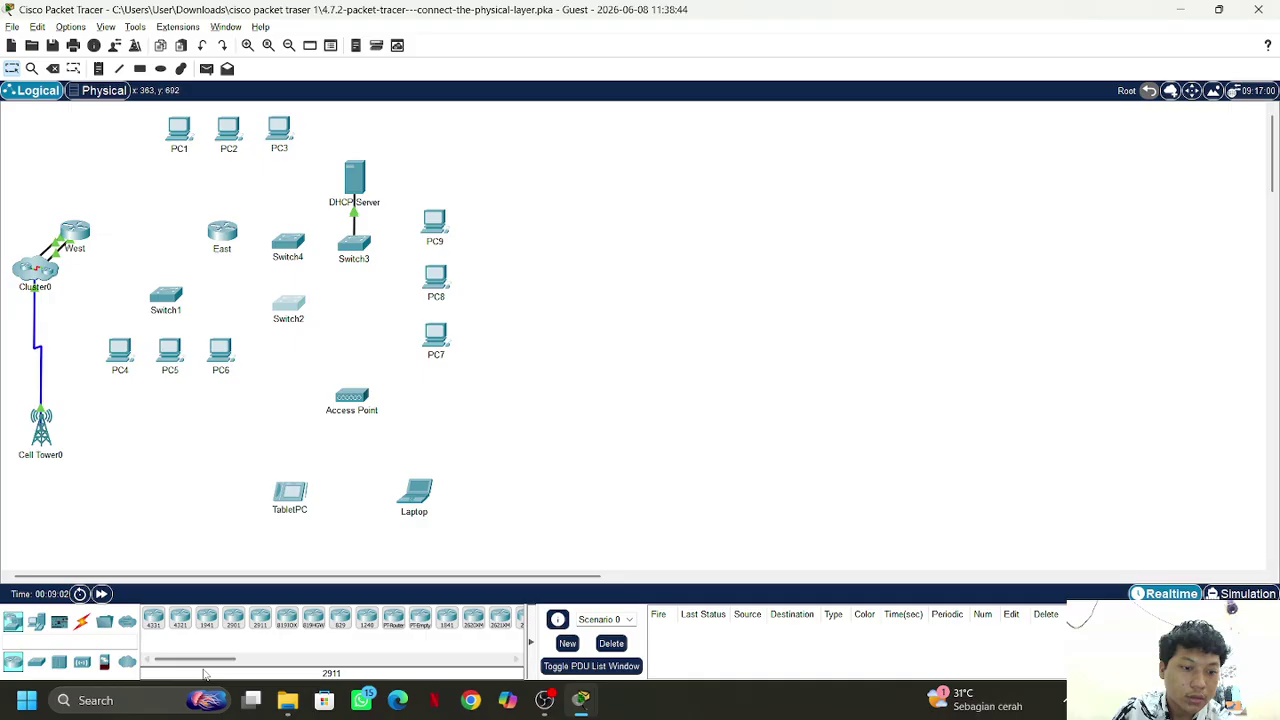
pyautogui.click(82, 621)
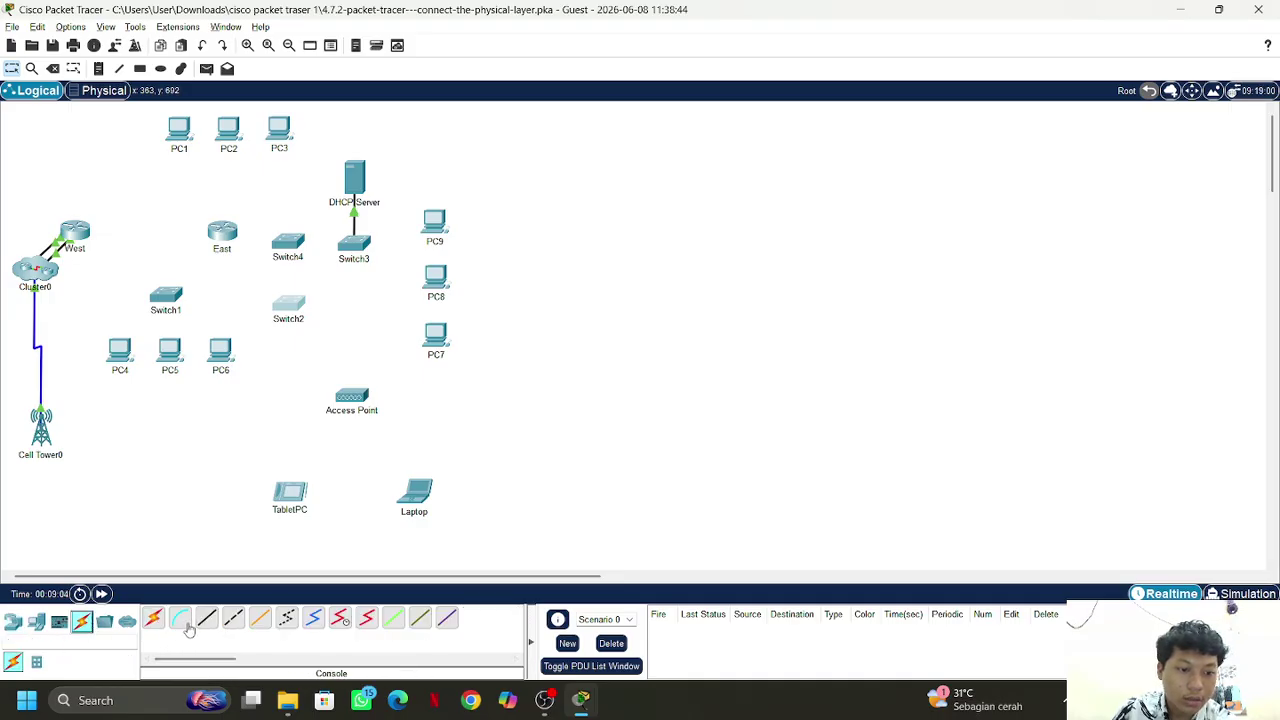
pyautogui.click(206, 618)
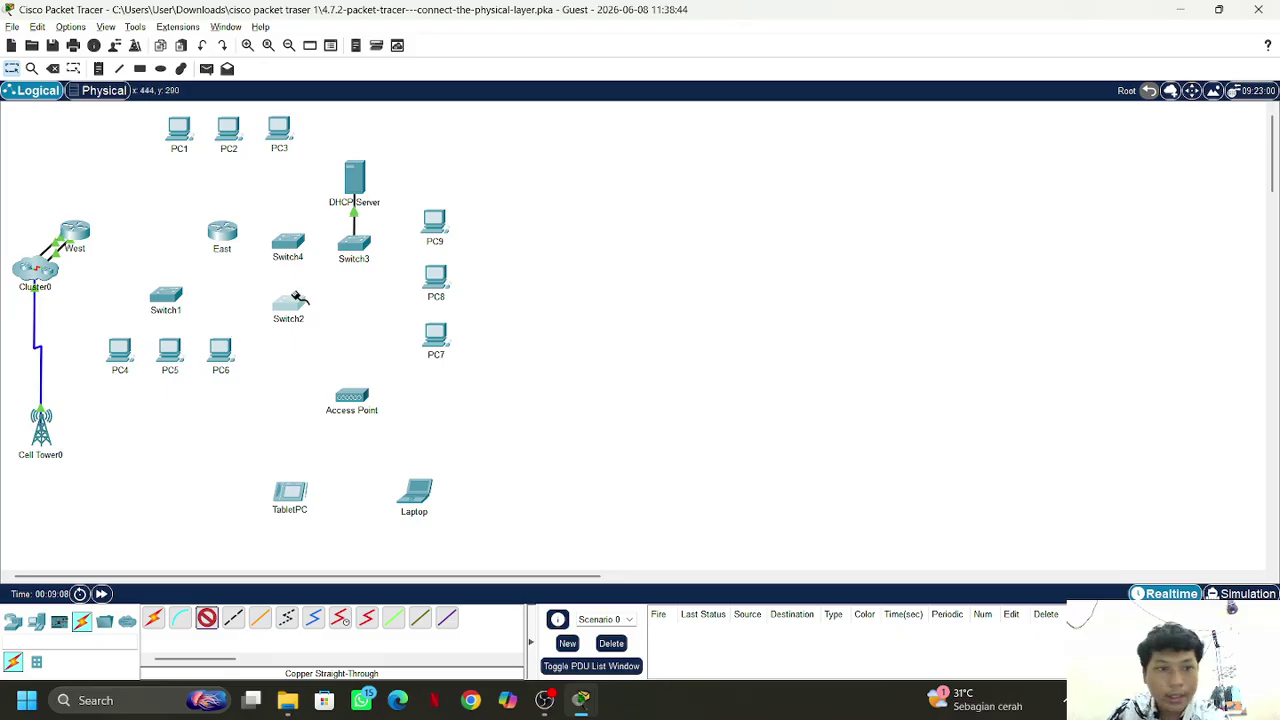
pyautogui.click(224, 235)
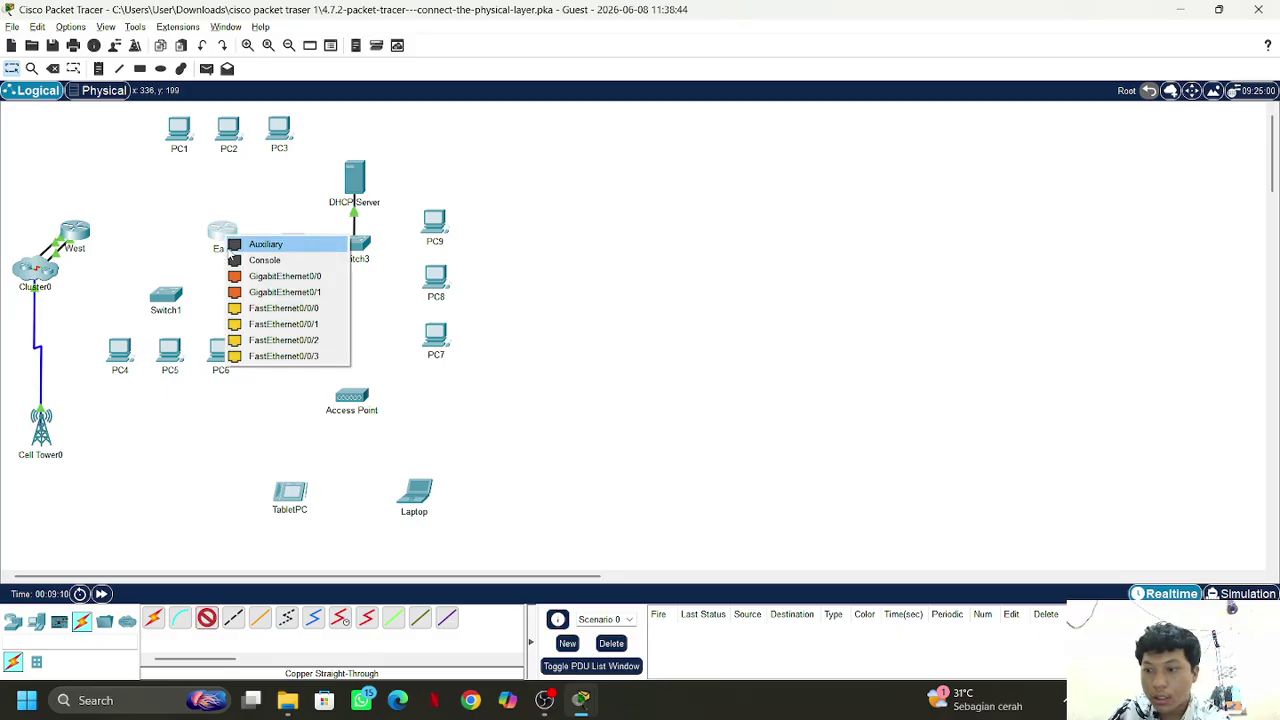
pyautogui.click(309, 293)
pyautogui.click(288, 302)
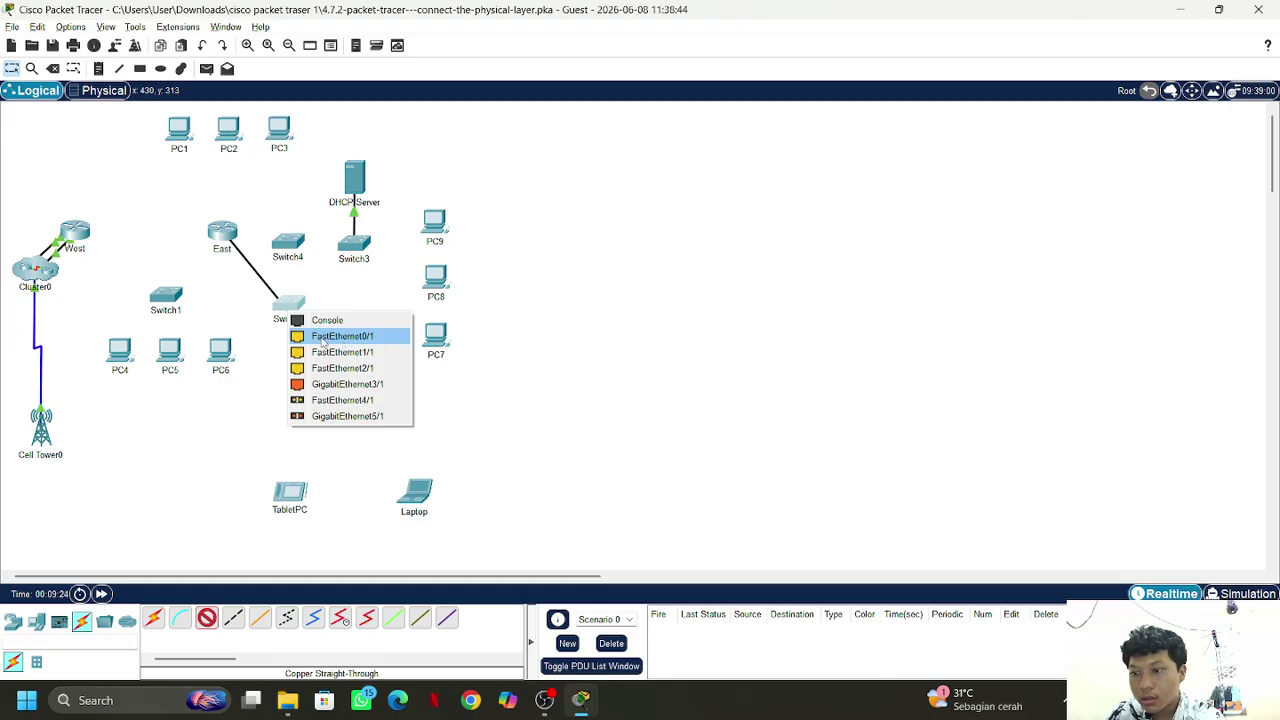
pyautogui.click(262, 290)
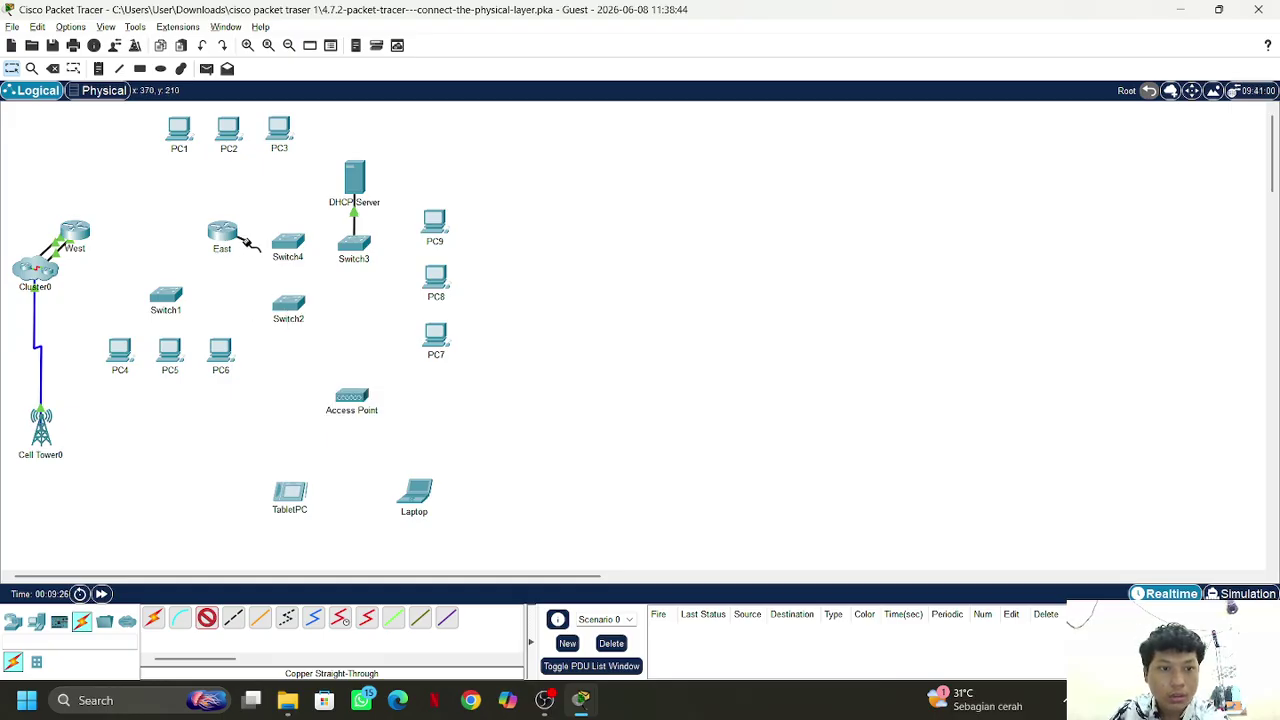
pyautogui.click(287, 241)
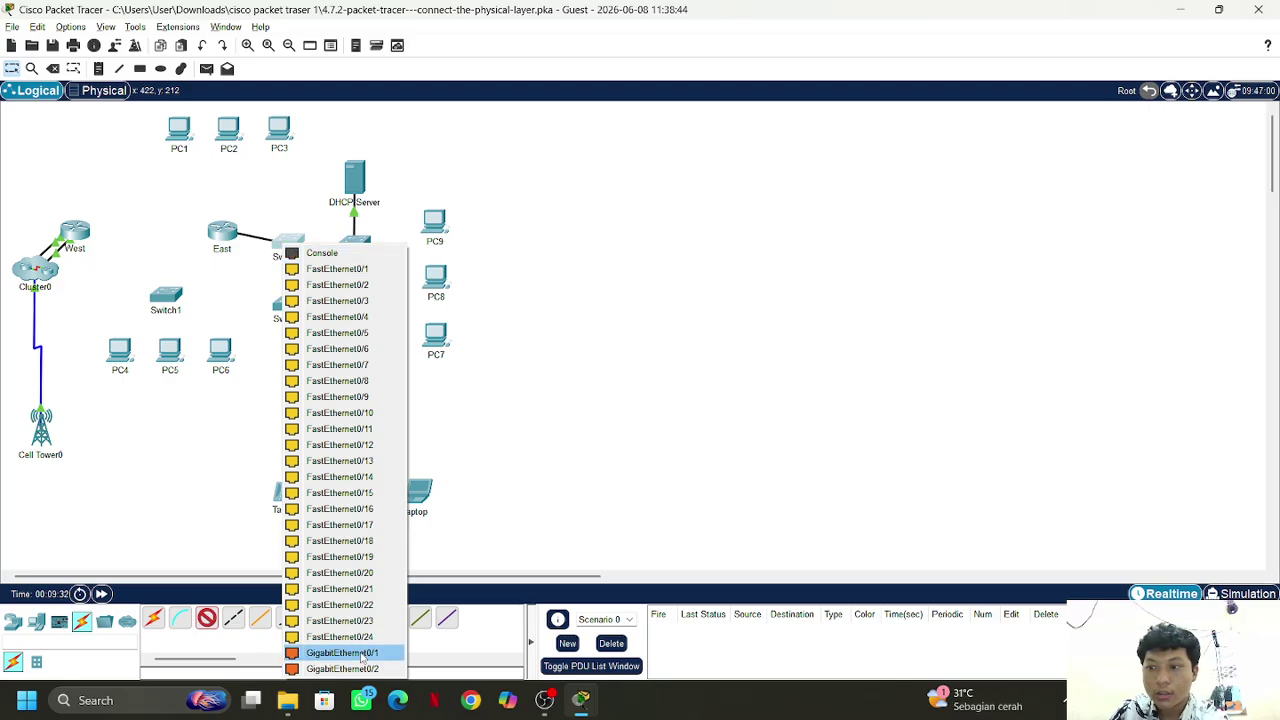
pyautogui.click(239, 271)
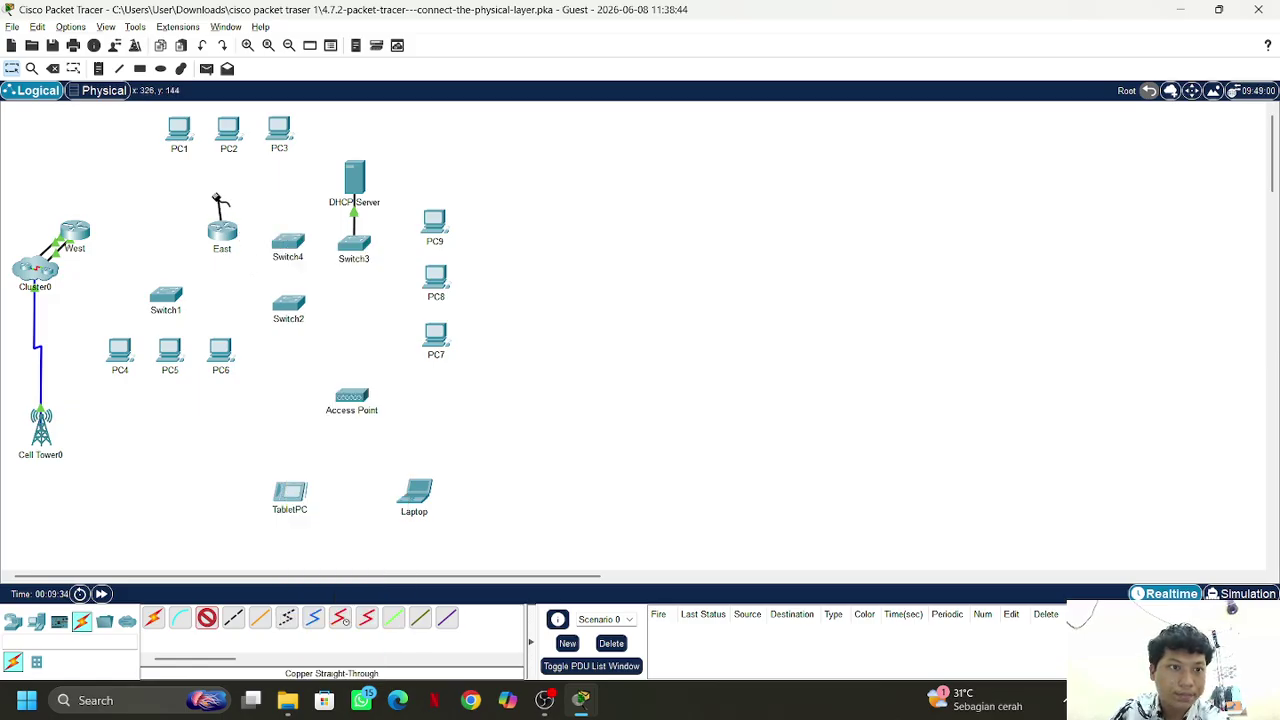
pyautogui.click(52, 68)
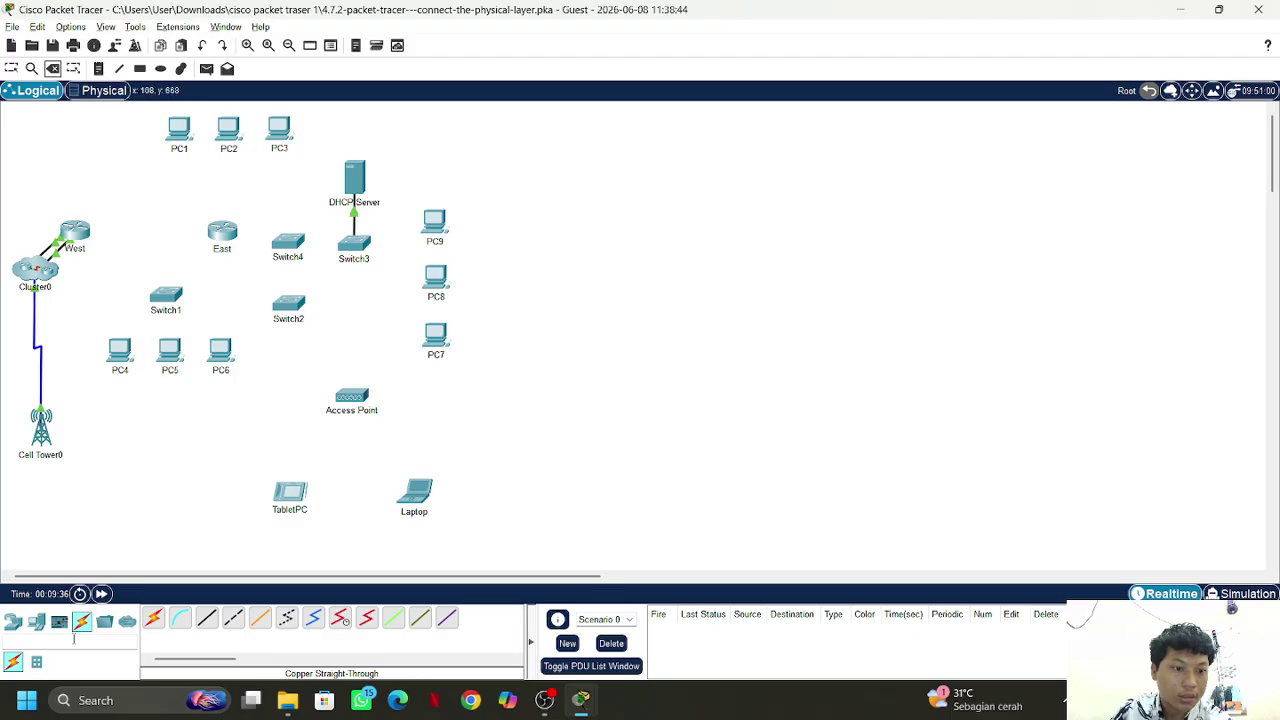
# Connect the East router's GigabitEthernet0/0 to Switch1's GigabitEthernet0/1 with a Copper Straight-Through cable
pyautogui.click(206, 618)
pyautogui.click(222, 233)
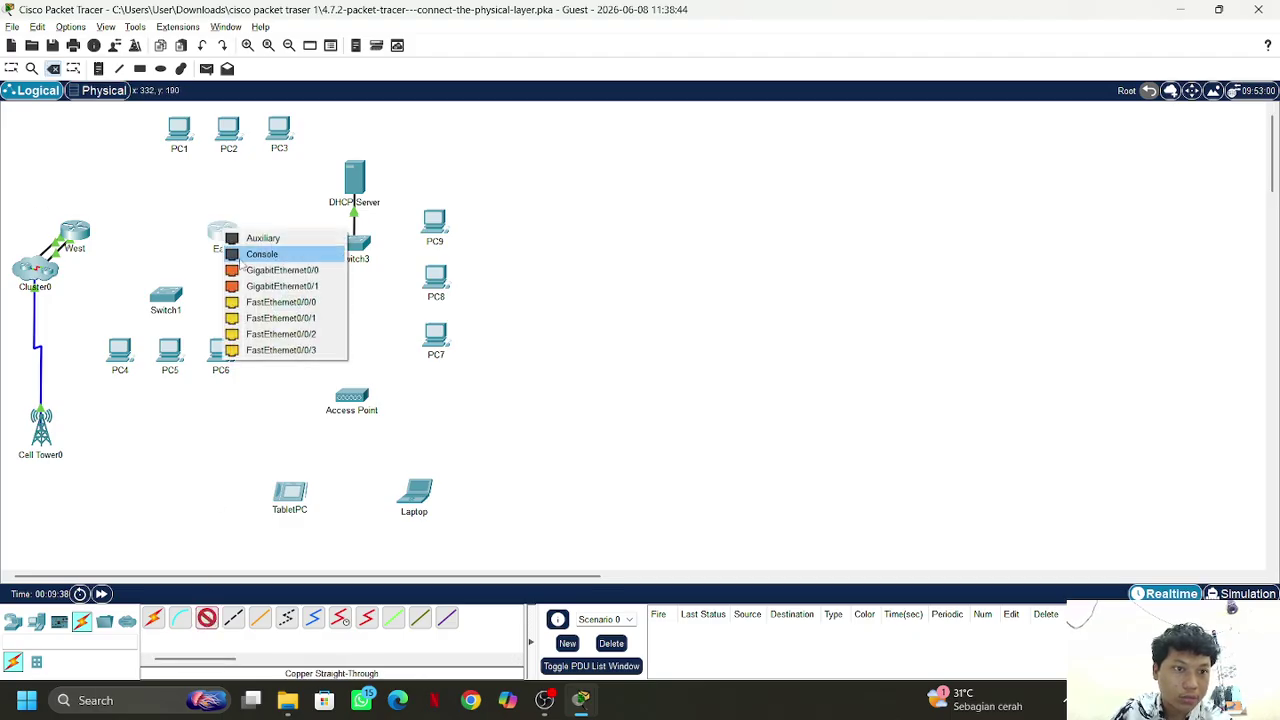
pyautogui.click(293, 272)
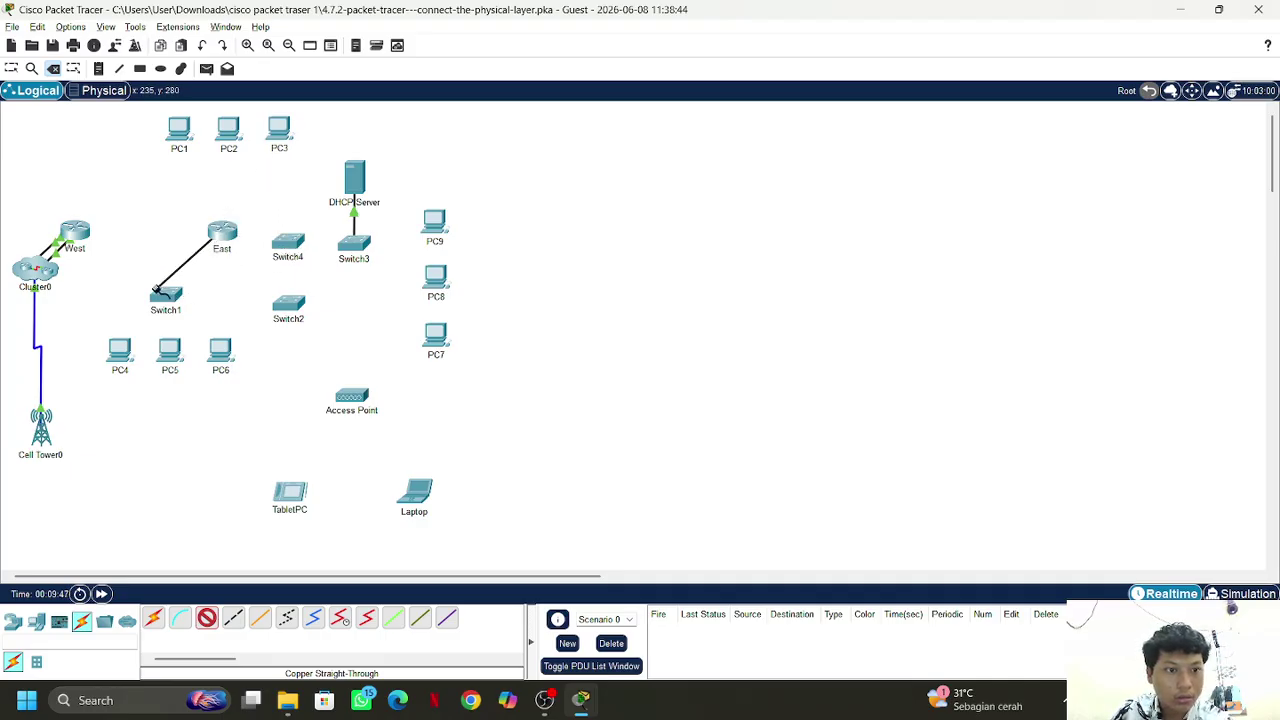
pyautogui.click(168, 298)
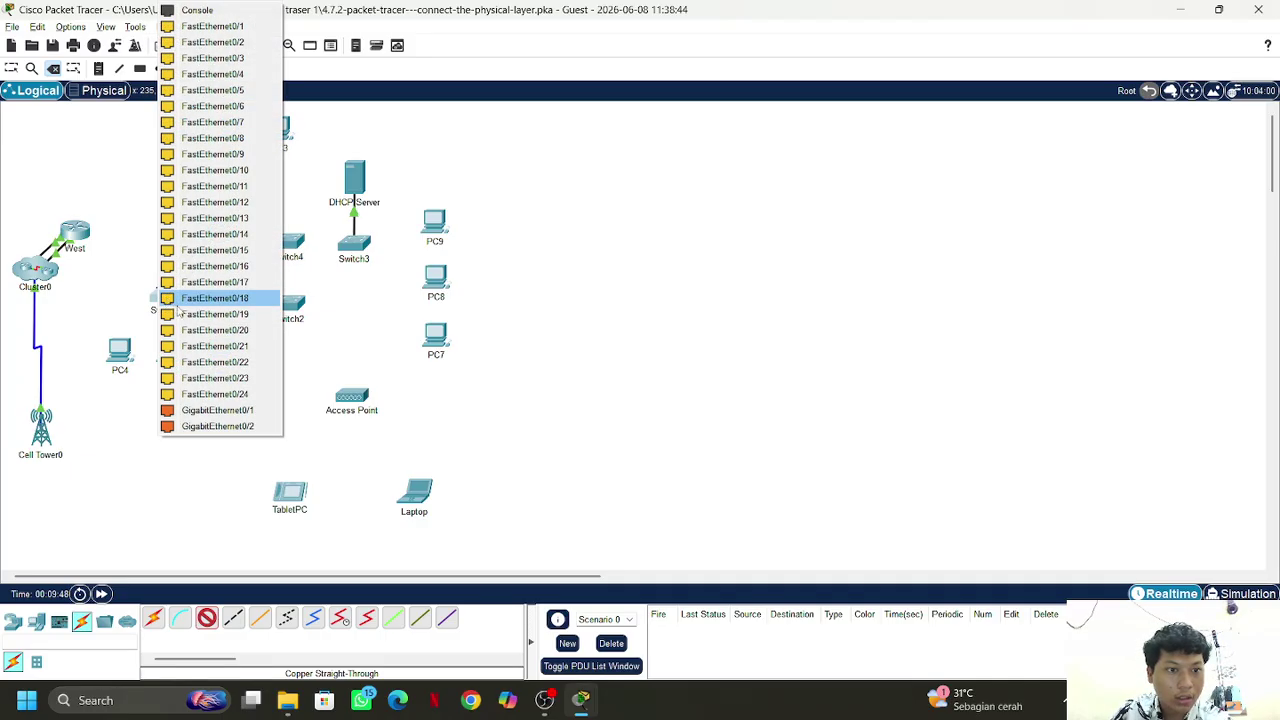
pyautogui.click(224, 410)
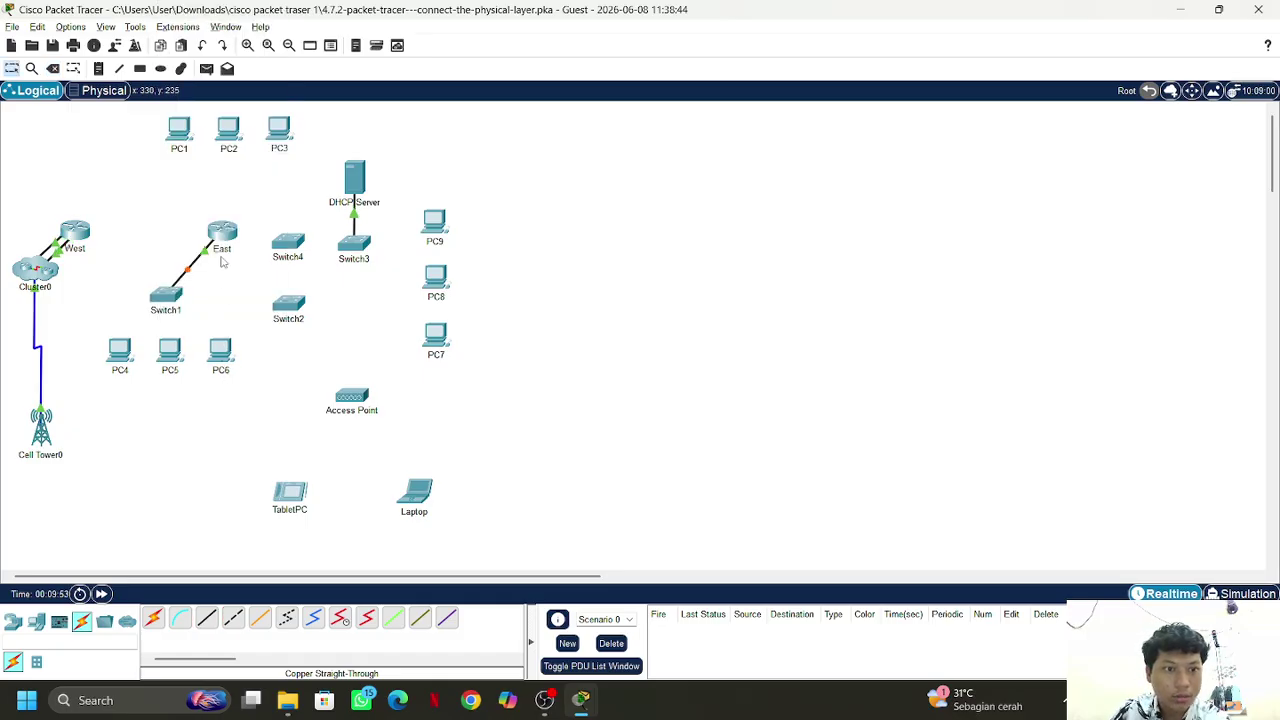
# Space out East, Switch2 and Switch4, and connect East's GigabitEthernet0/1 to Switch4's GigabitEthernet0/1 with a Copper Straight-Through cable
pyautogui.moveTo(288, 303); pyautogui.dragTo(306, 310)
pyautogui.moveTo(293, 243); pyautogui.dragTo(291, 228)
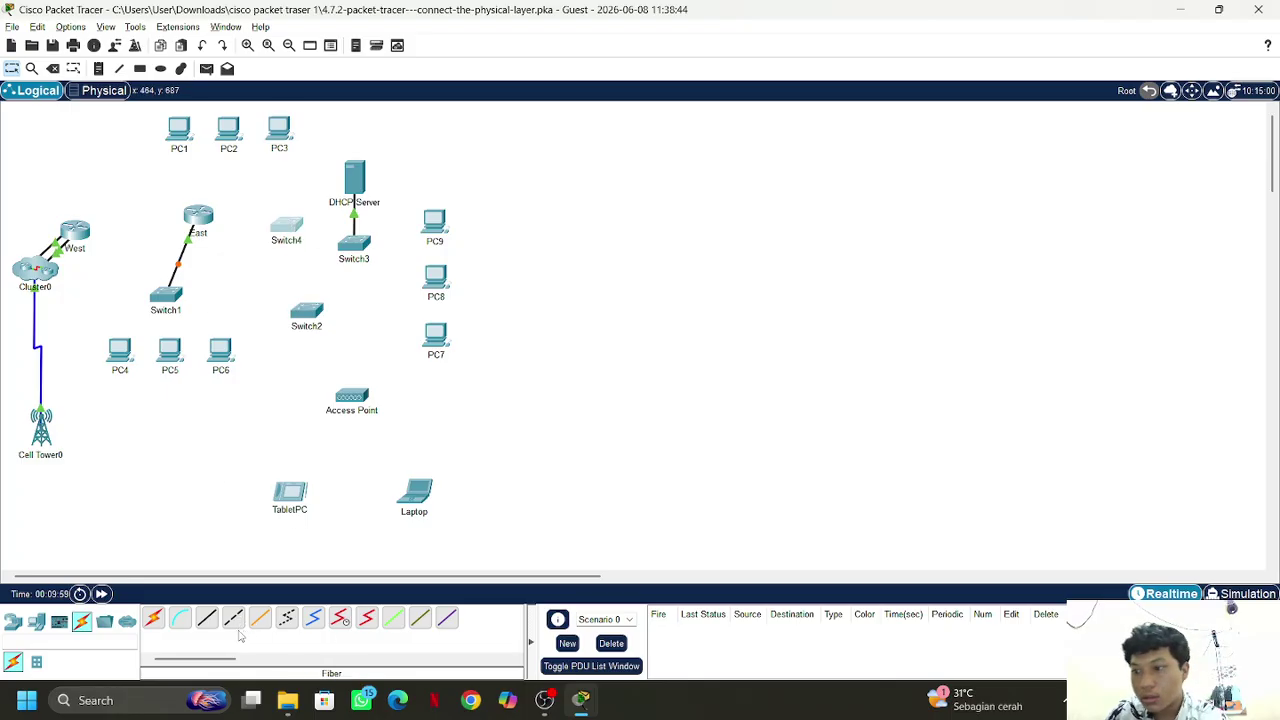
pyautogui.click(207, 618)
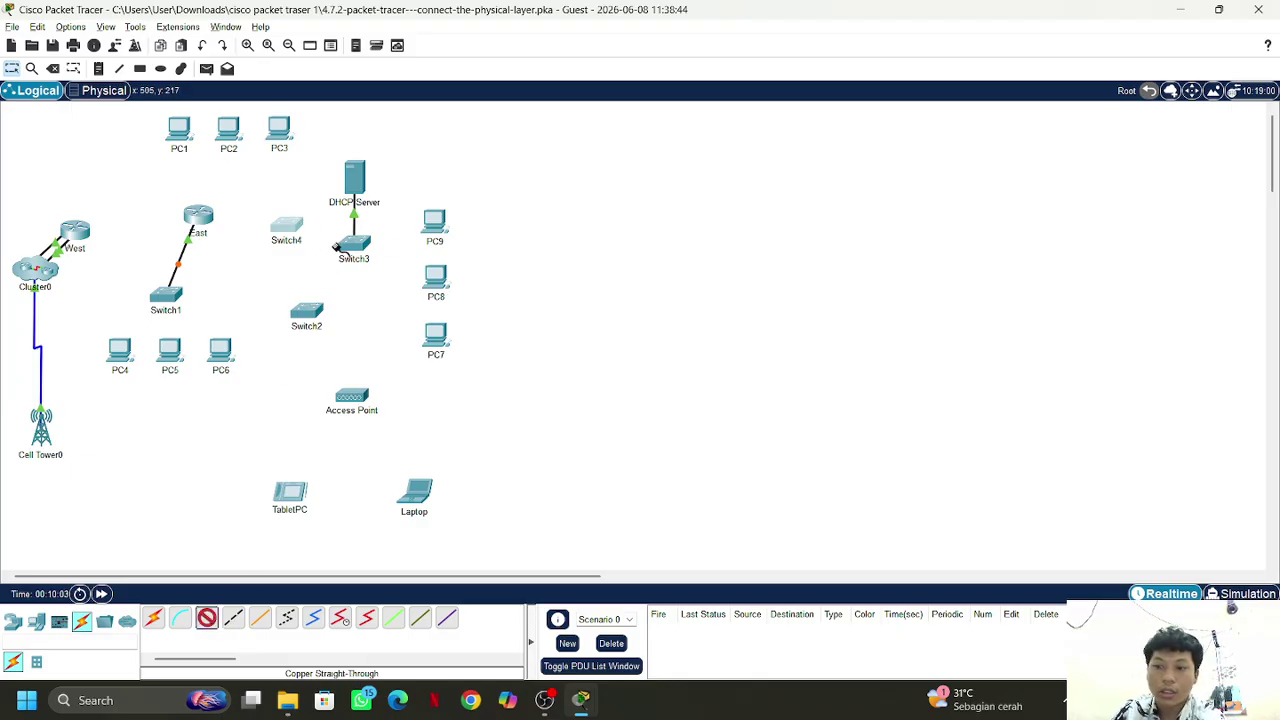
pyautogui.click(199, 216)
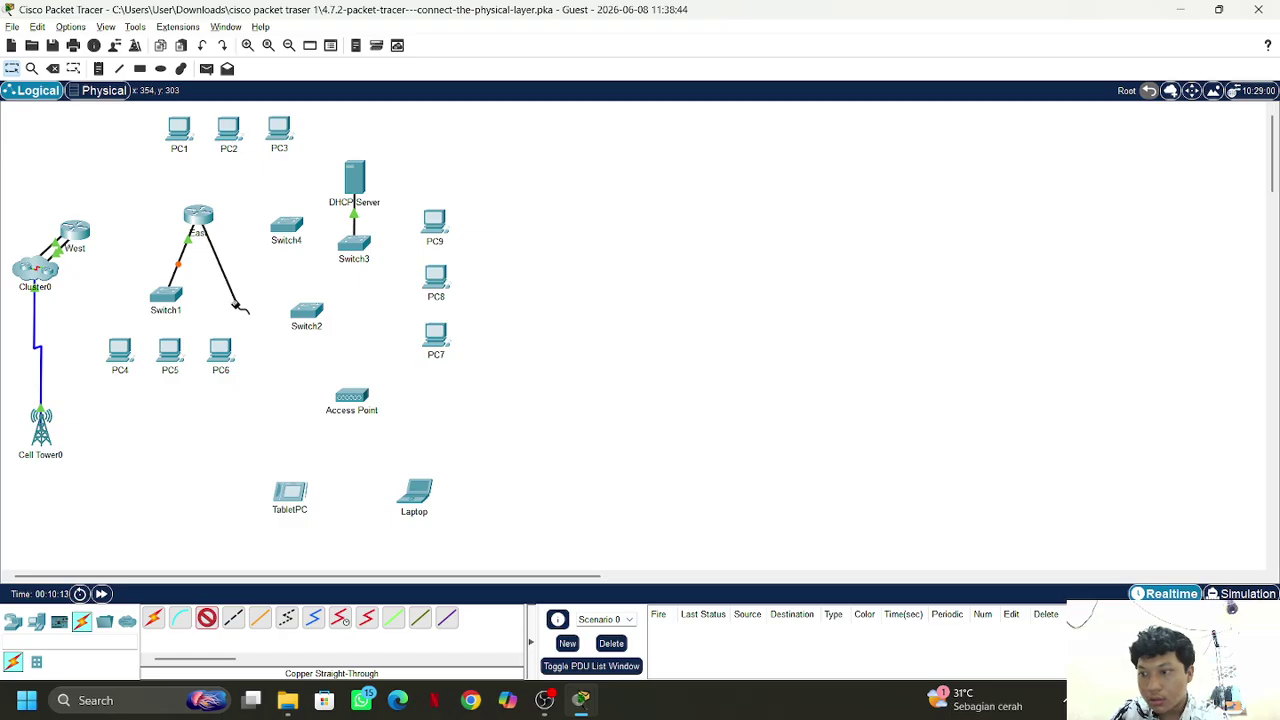
pyautogui.click(284, 223)
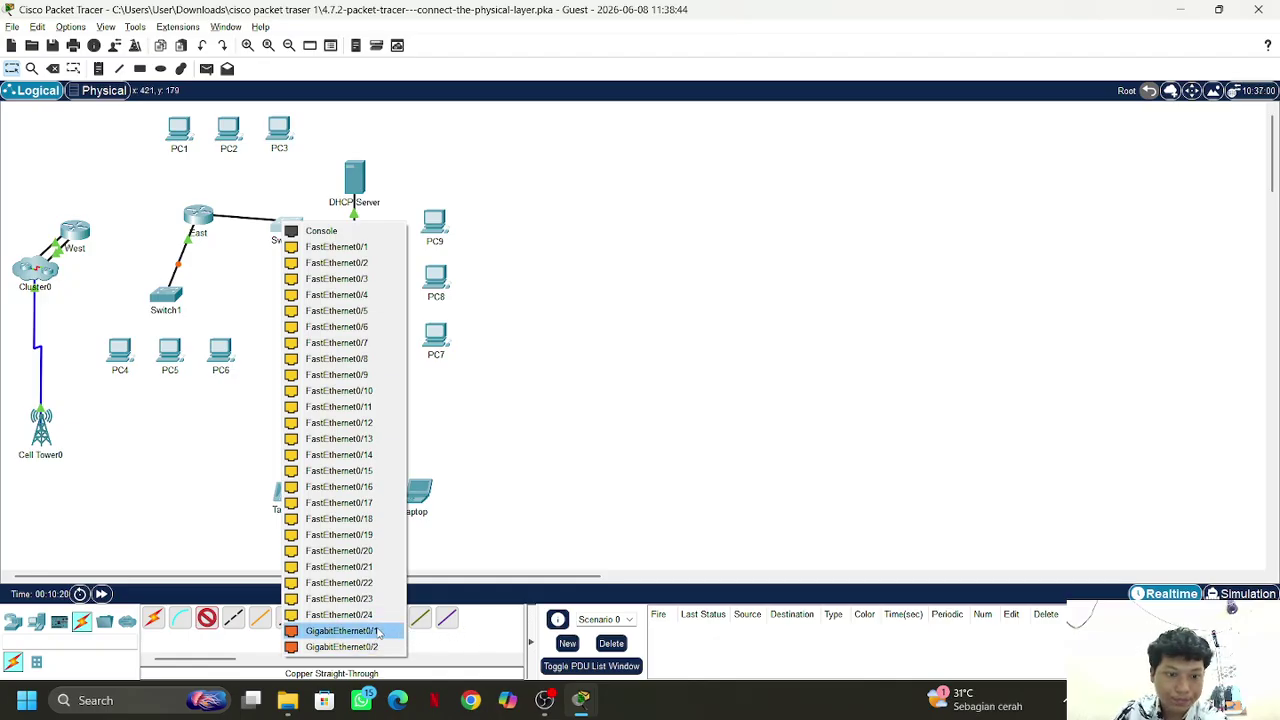
pyautogui.click(206, 618)
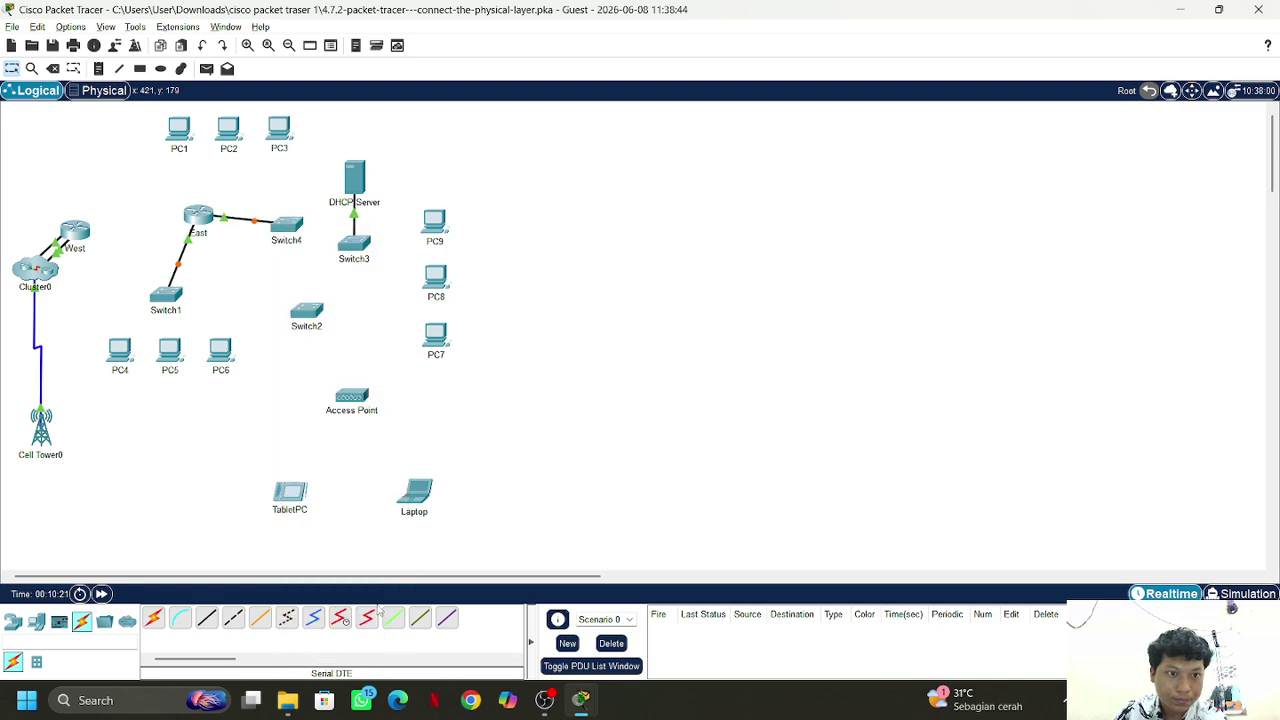
# Connect the East router's FastEthernet0/0/1 to PC1's FastEthernet0 with a Copper Straight-Through cable
pyautogui.click(208, 617)
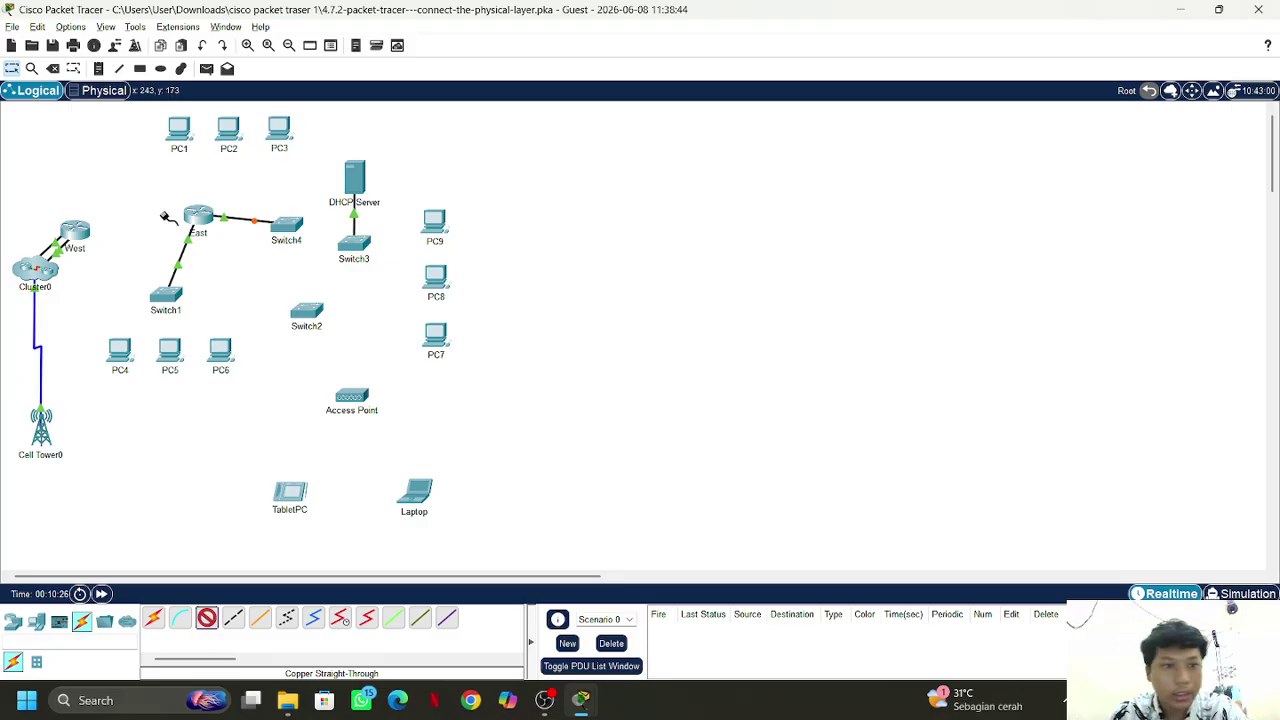
pyautogui.click(202, 217)
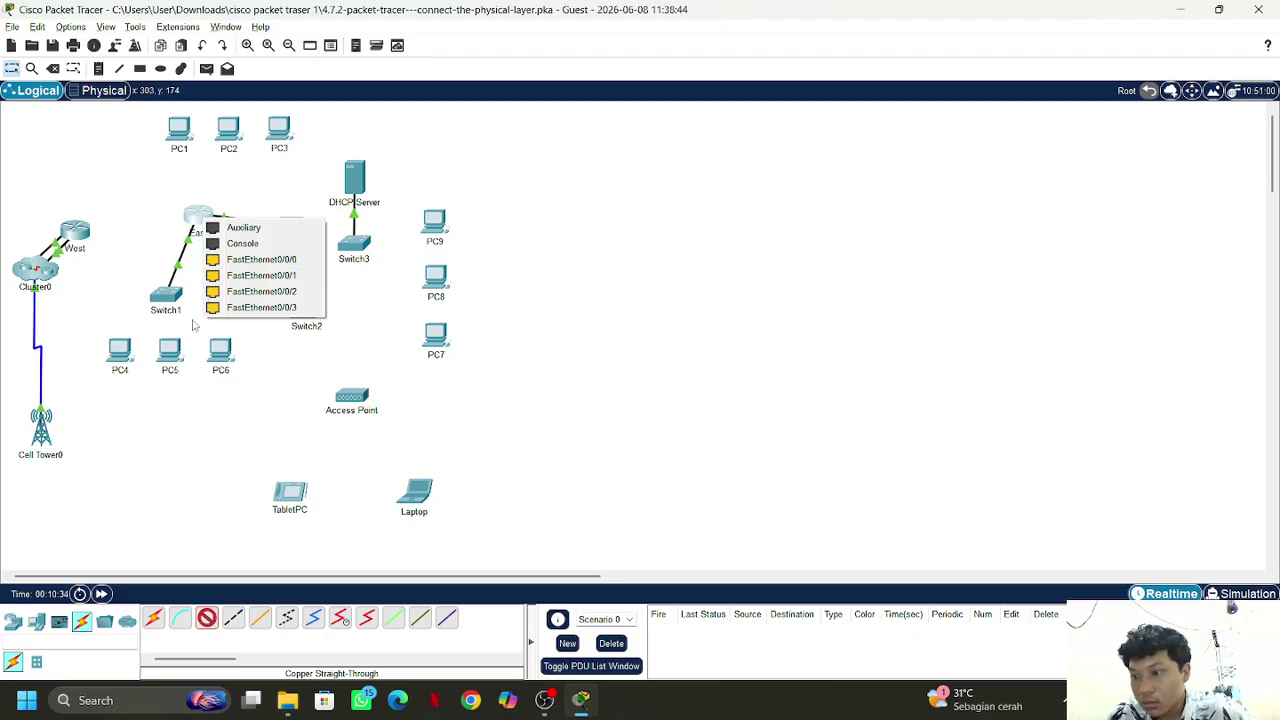
pyautogui.click(268, 277)
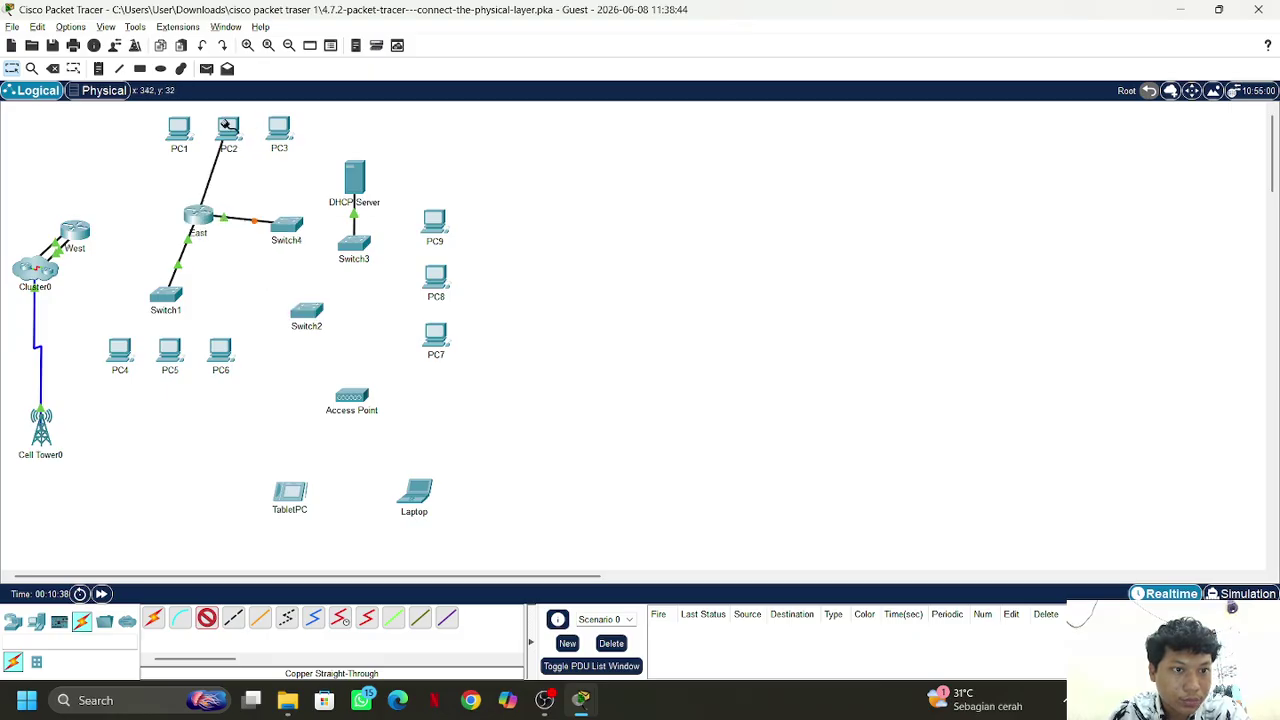
pyautogui.click(179, 128)
pyautogui.click(198, 194)
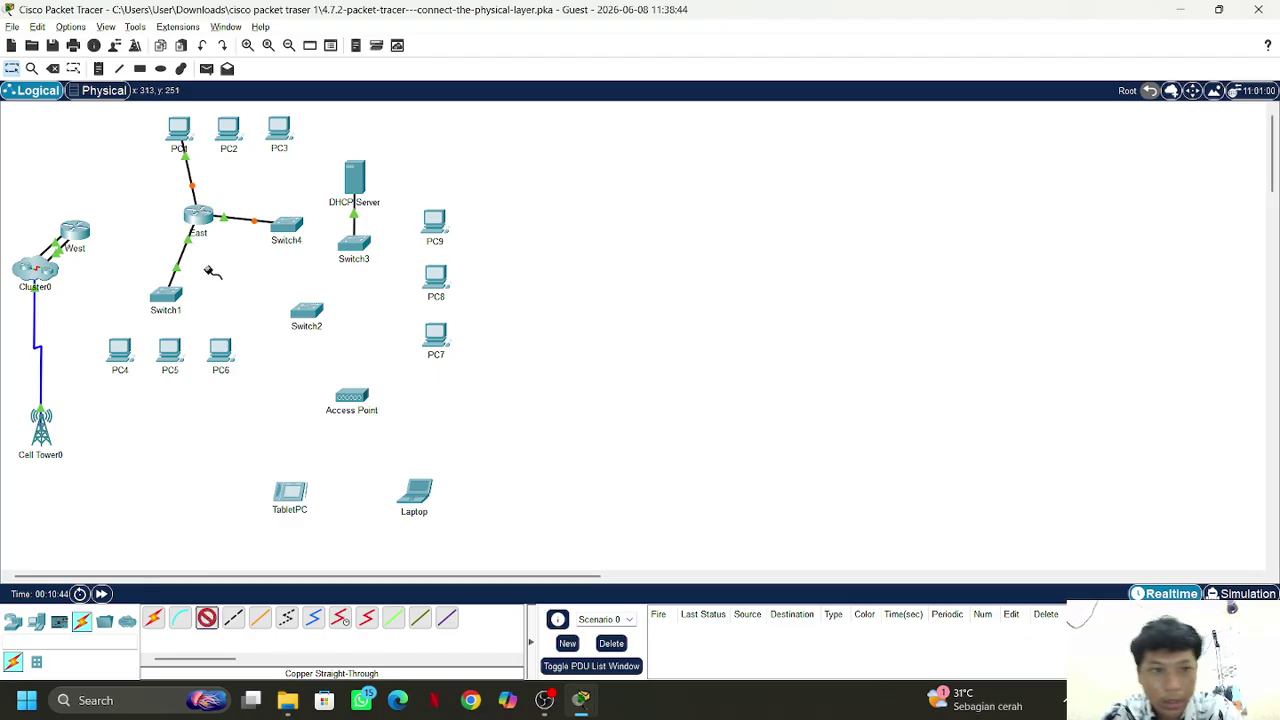
# Connect the East router's FastEthernet0/0/2 to PC2's FastEthernet0 with the Copper Straight-Through cable
pyautogui.click(198, 214)
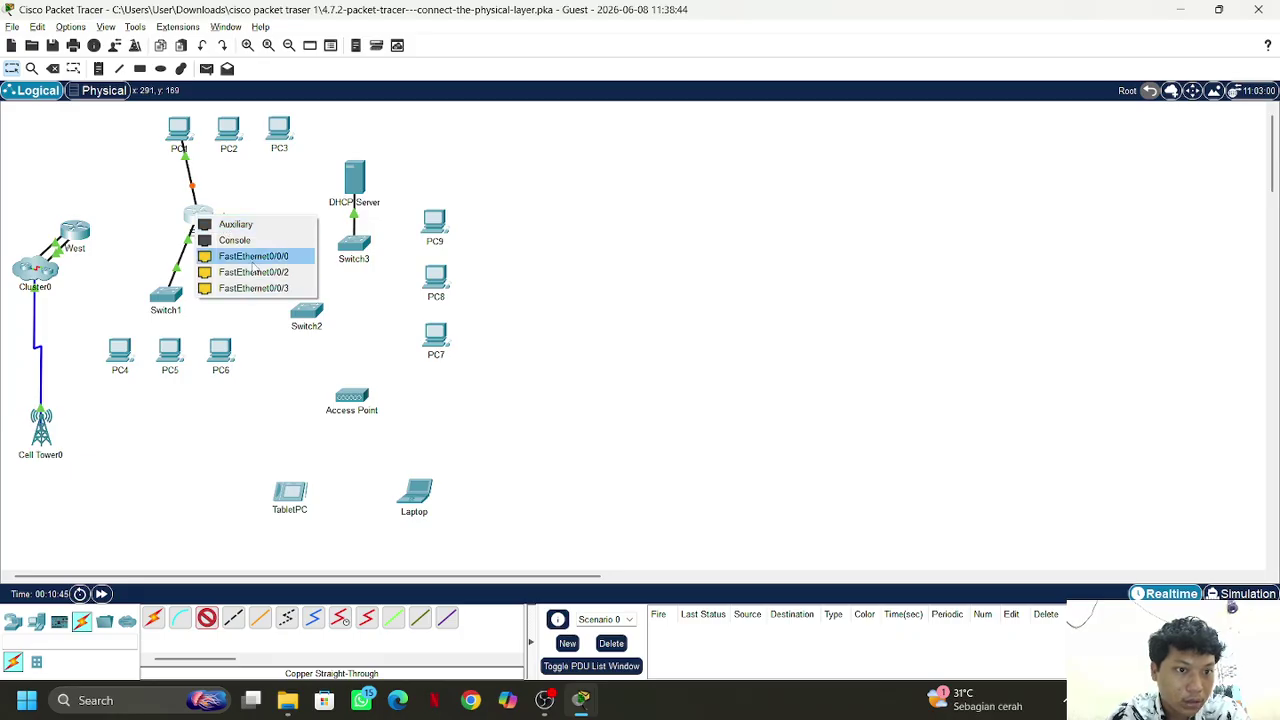
pyautogui.click(253, 272)
pyautogui.click(228, 130)
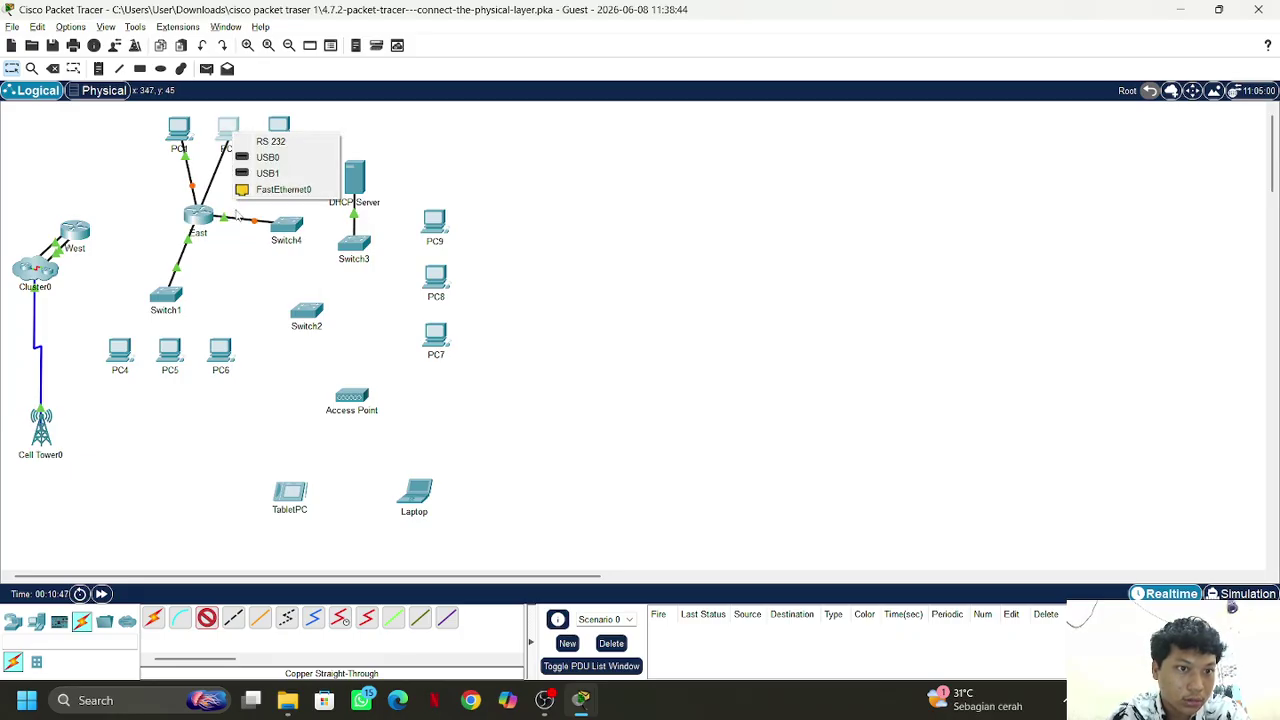
pyautogui.click(270, 189)
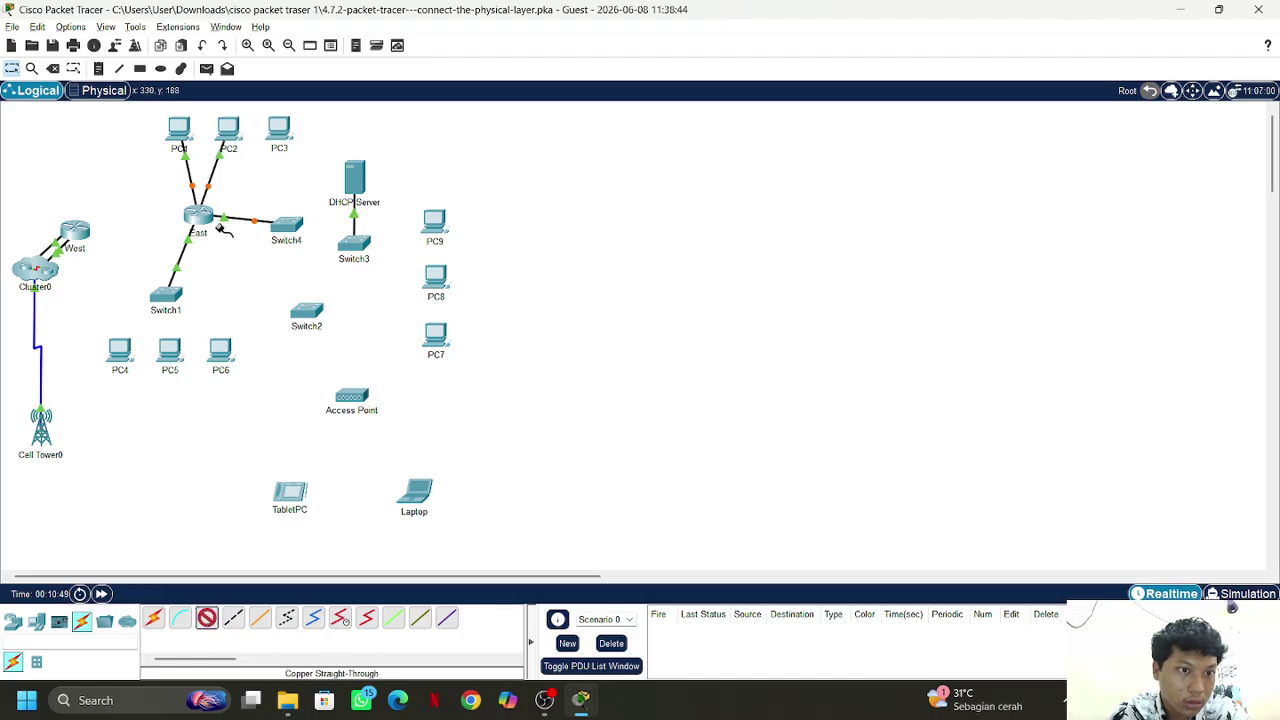
# Connect the East router's FastEthernet0/0/3 to PC3's FastEthernet0 with the Copper Straight-Through cable
pyautogui.click(212, 214)
pyautogui.click(245, 270)
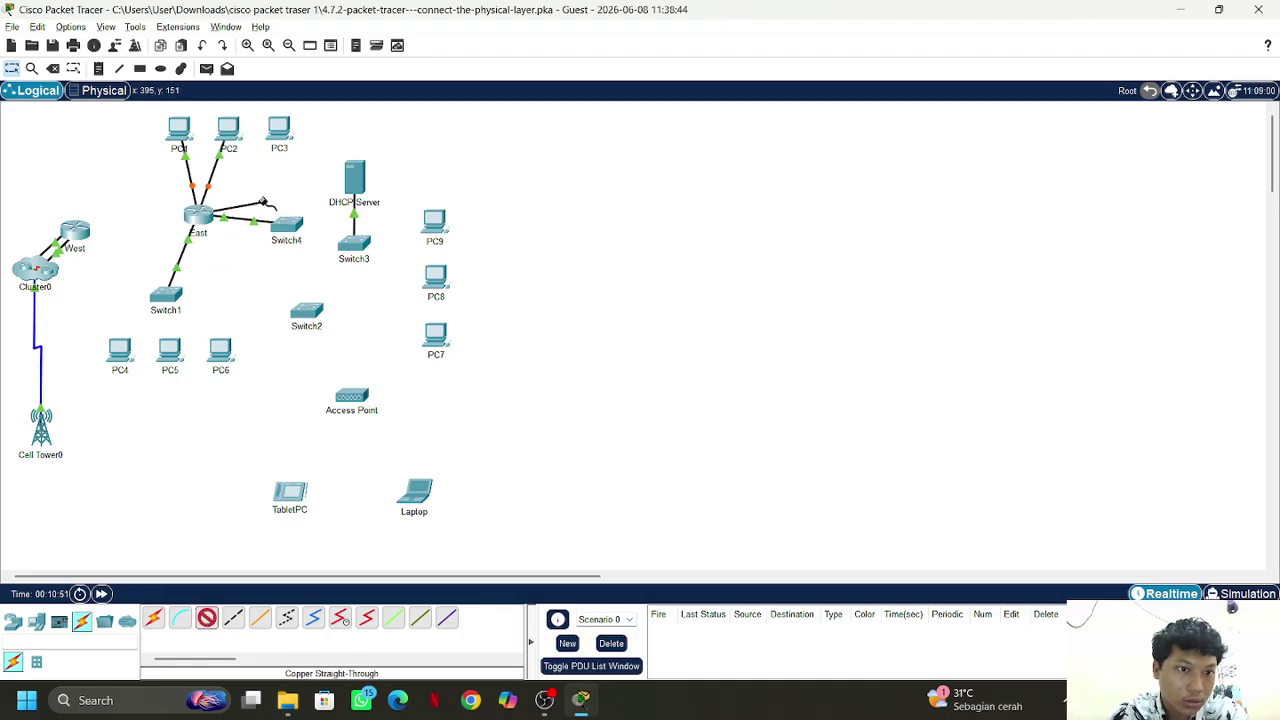
pyautogui.click(278, 129)
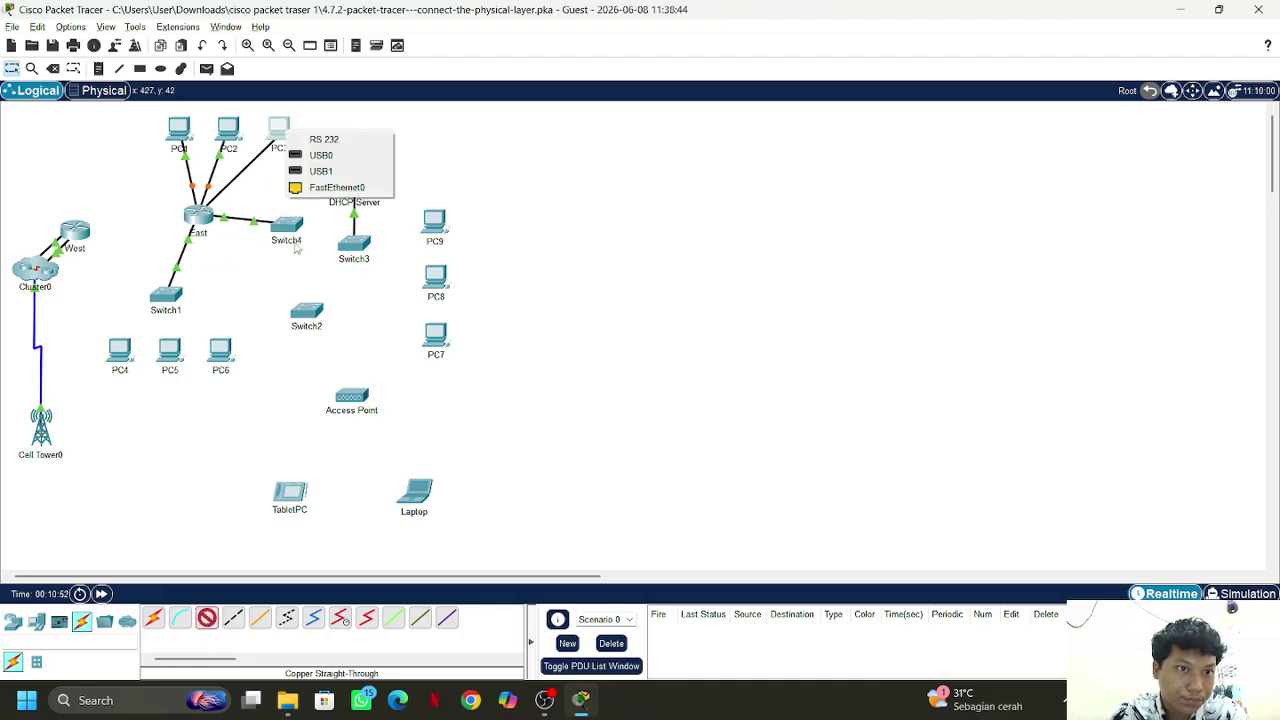
pyautogui.click(331, 189)
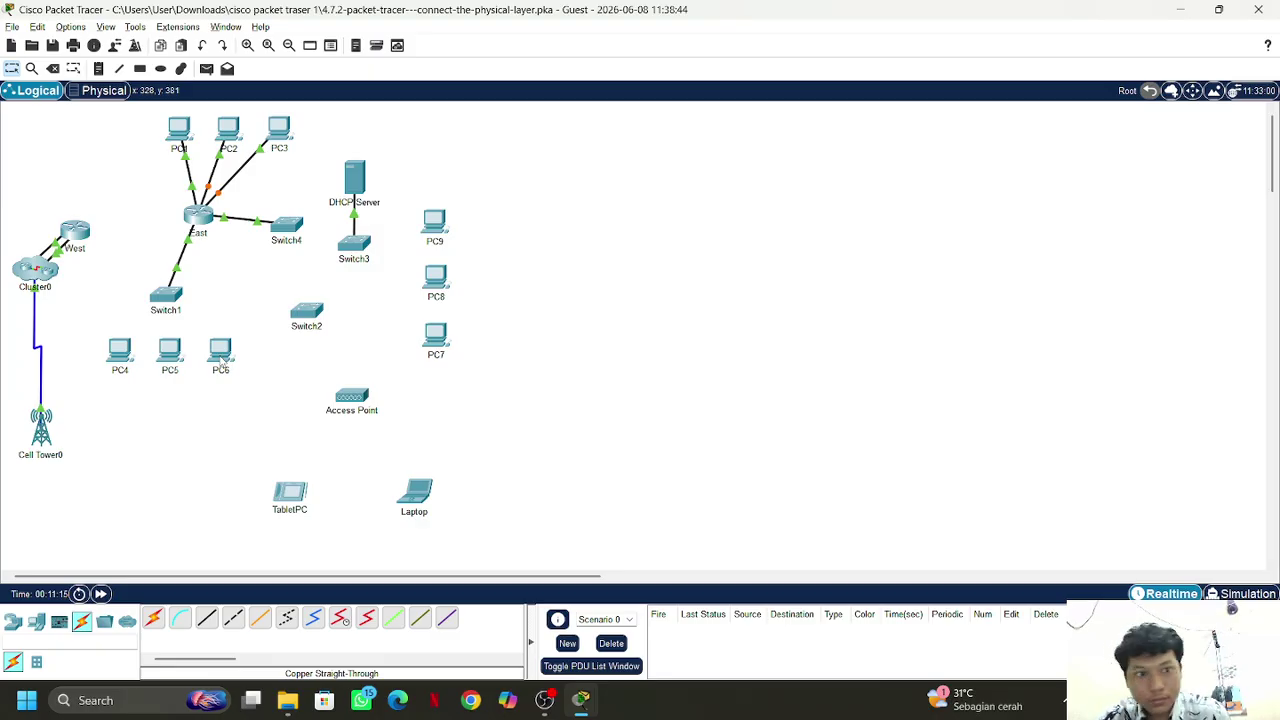
# Move Switch1 closer to the East router and connect its FastEthernet0/1 to PC4's FastEthernet0 with a Copper Straight-Through cable
pyautogui.moveTo(166, 294); pyautogui.dragTo(144, 266)
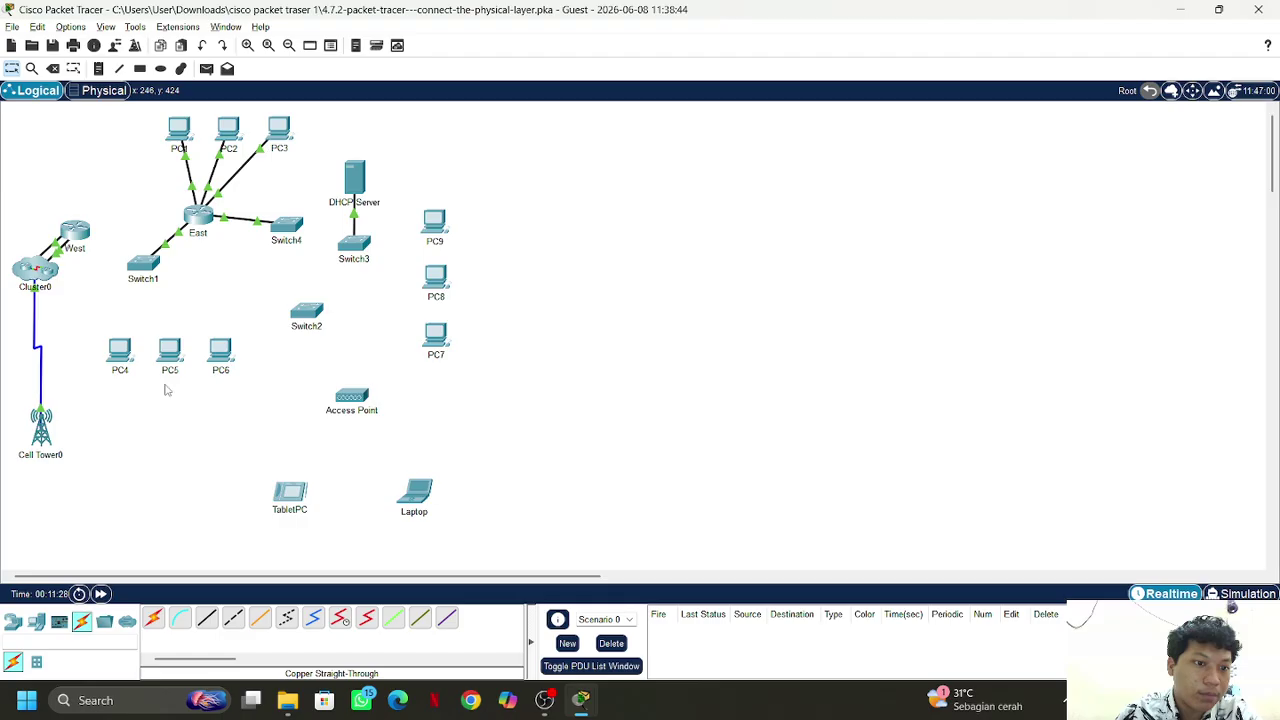
pyautogui.click(206, 617)
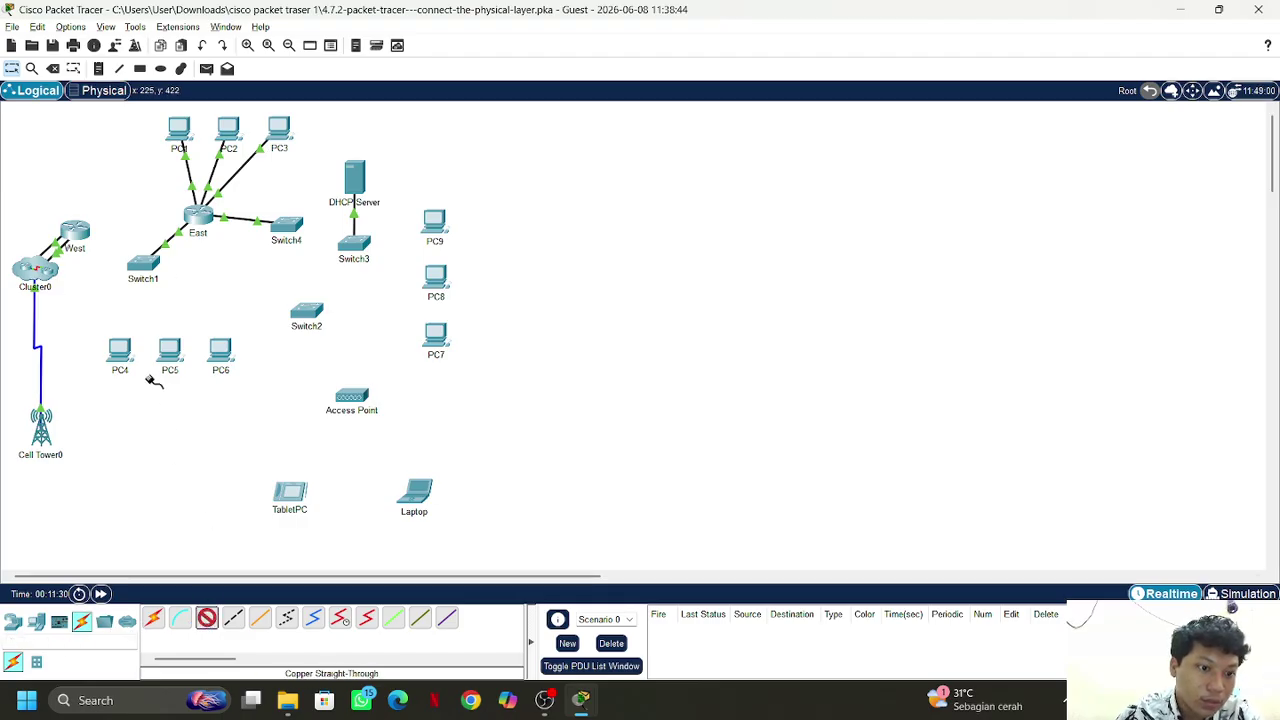
pyautogui.click(145, 266)
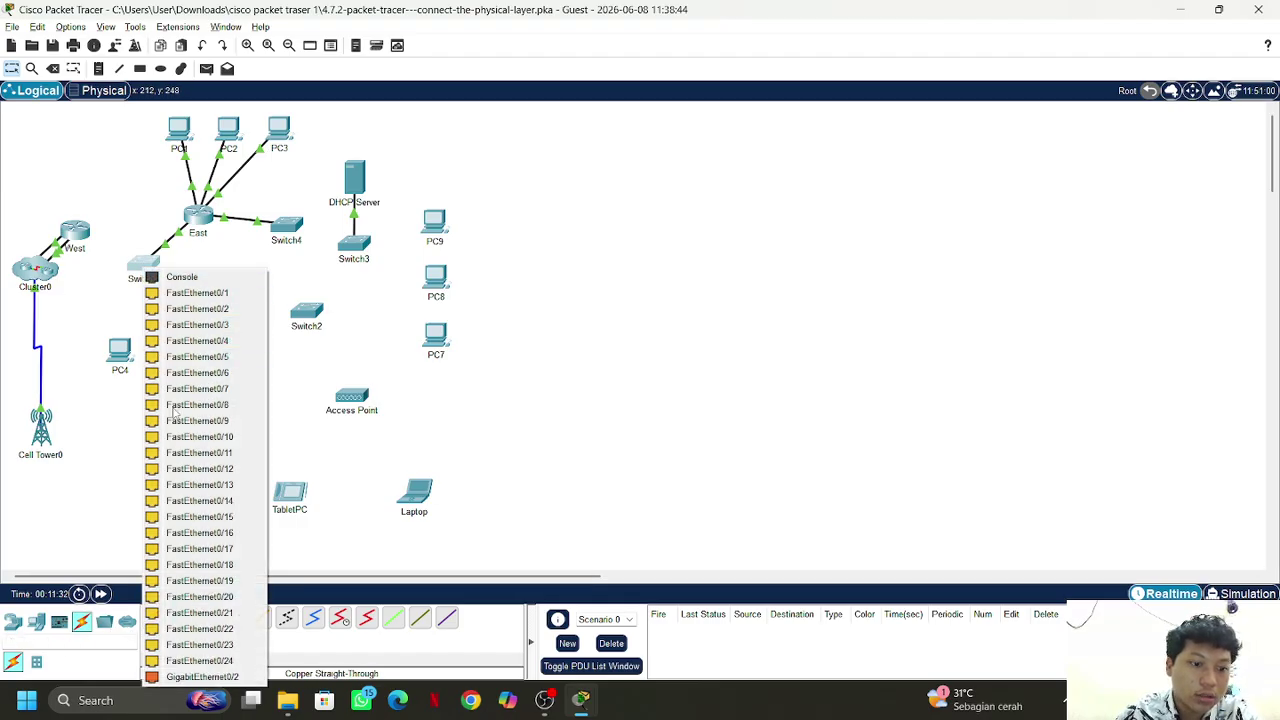
pyautogui.click(195, 292)
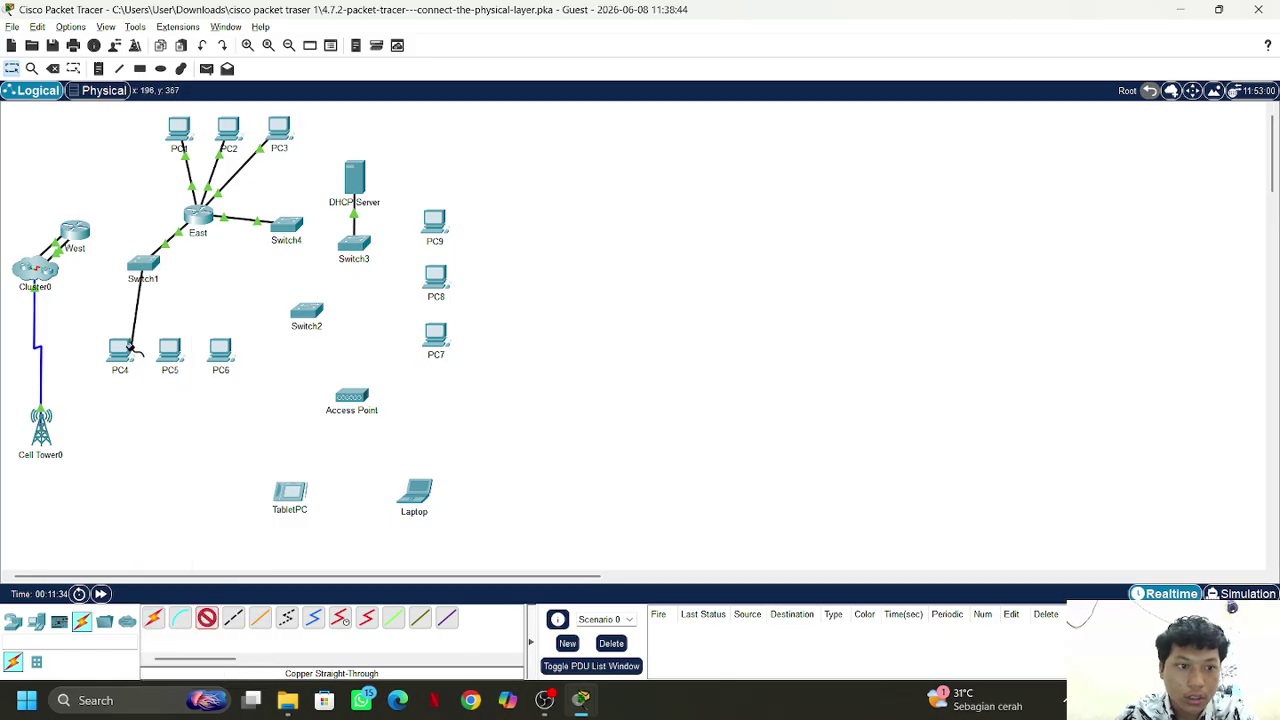
pyautogui.click(128, 357)
pyautogui.click(170, 411)
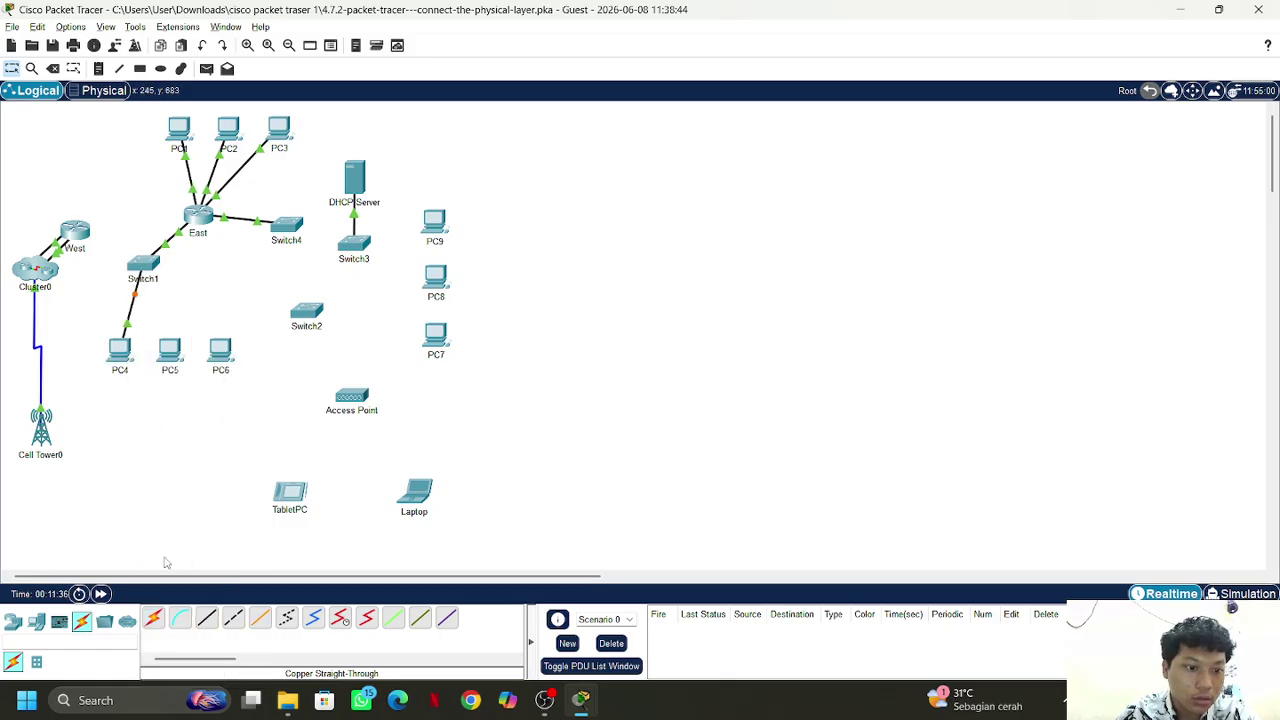
# Connect Switch1's FastEthernet0/2 to PC5's FastEthernet0 with a Copper Straight-Through cable
pyautogui.click(207, 619)
pyautogui.click(145, 266)
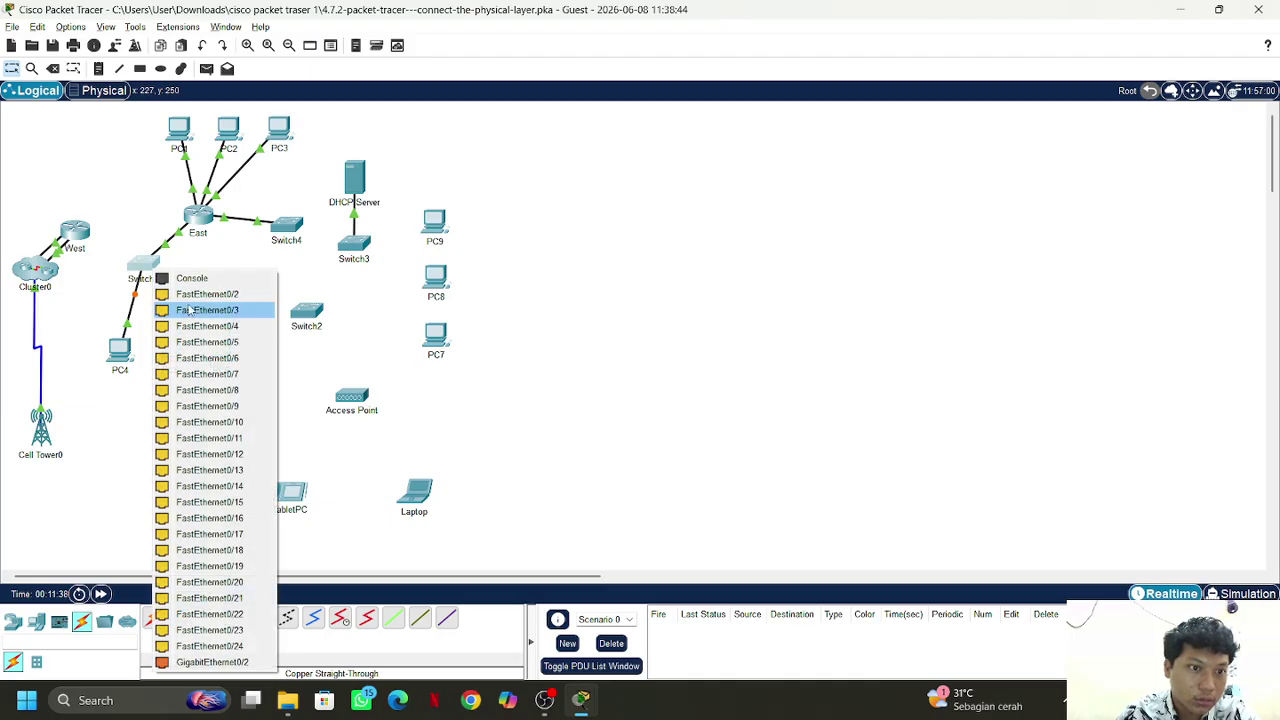
pyautogui.click(188, 300)
pyautogui.click(169, 360)
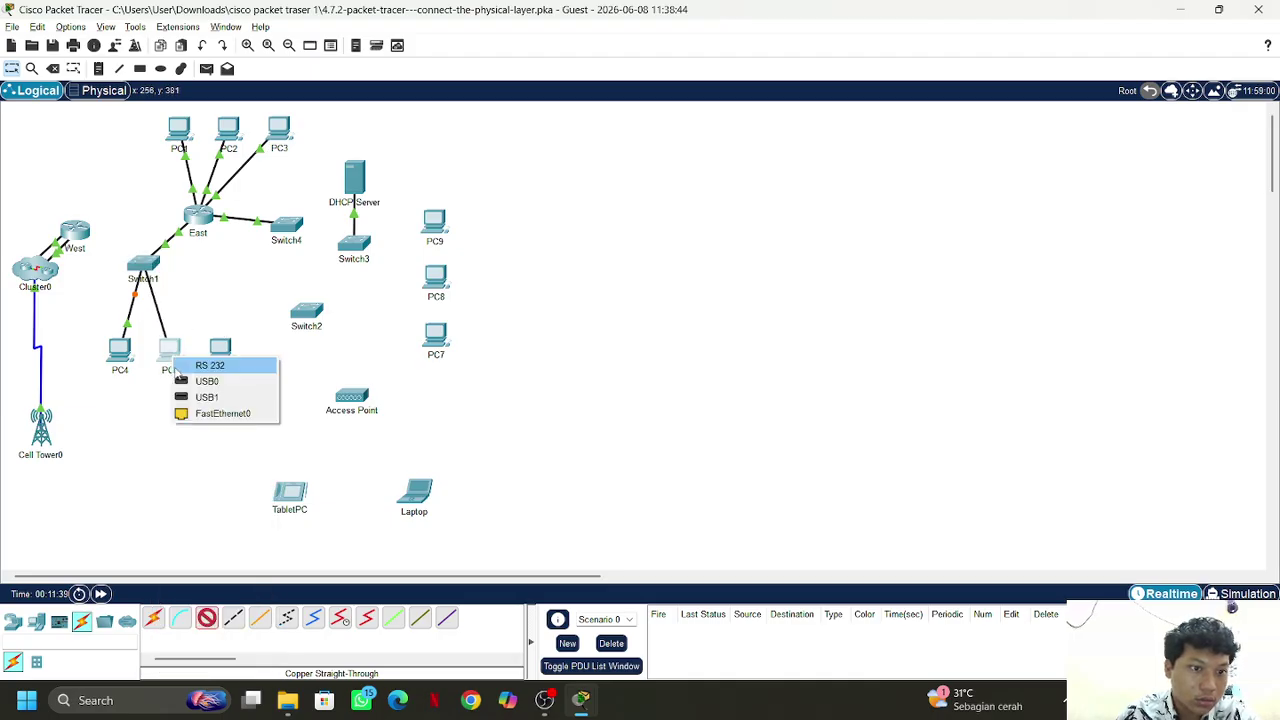
pyautogui.click(200, 412)
# Connect Switch1's next free FastEthernet port to PC6's FastEthernet0 with a Copper Straight-Through cable
pyautogui.click(207, 619)
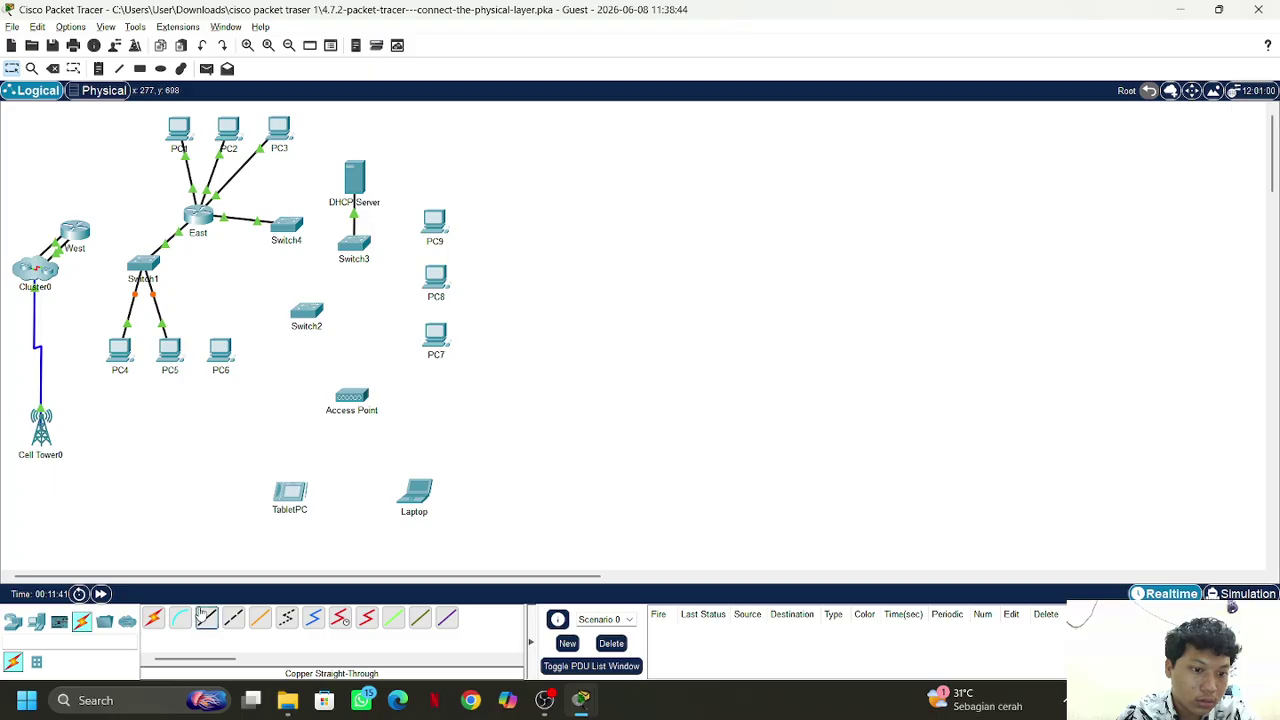
pyautogui.click(145, 264)
pyautogui.click(200, 284)
pyautogui.click(222, 352)
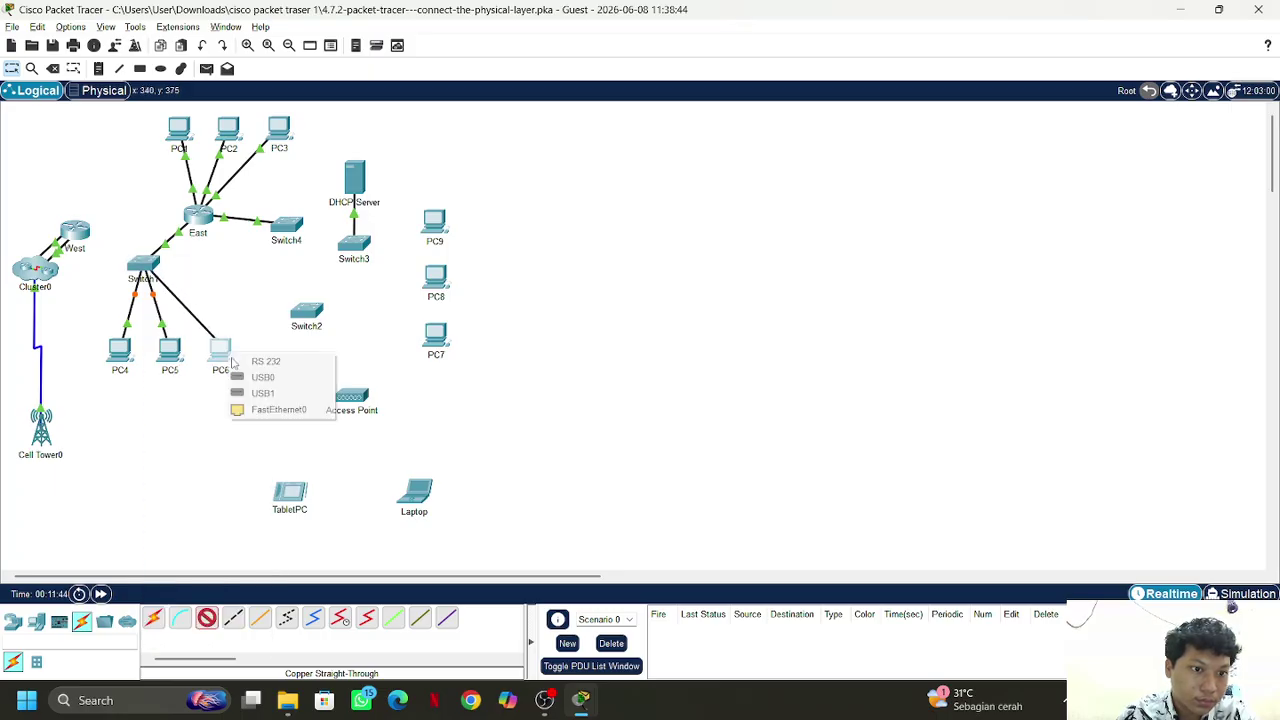
pyautogui.click(252, 410)
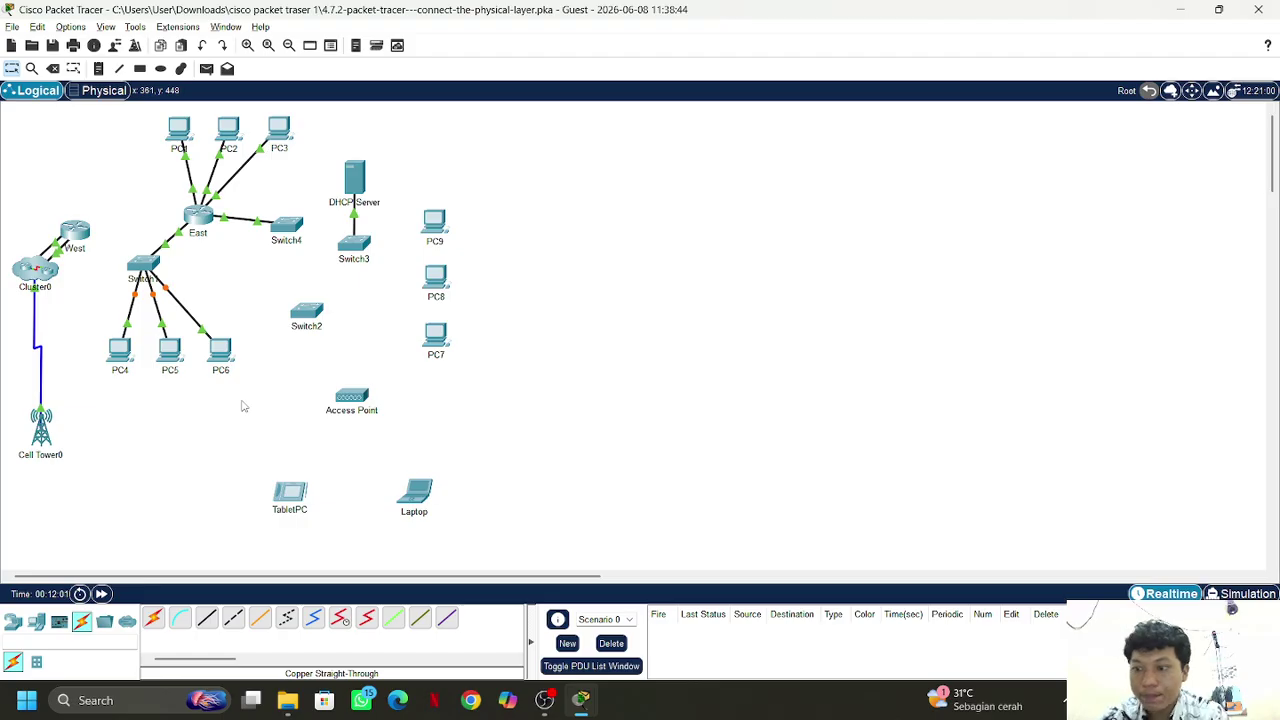
# Connect Switch4's GigabitEthernet0/2 to Switch3's GigabitEthernet3/1 with a Copper Cross-Over cable, and move Switch3 and the DHCP Server farther apart
pyautogui.click(235, 620)
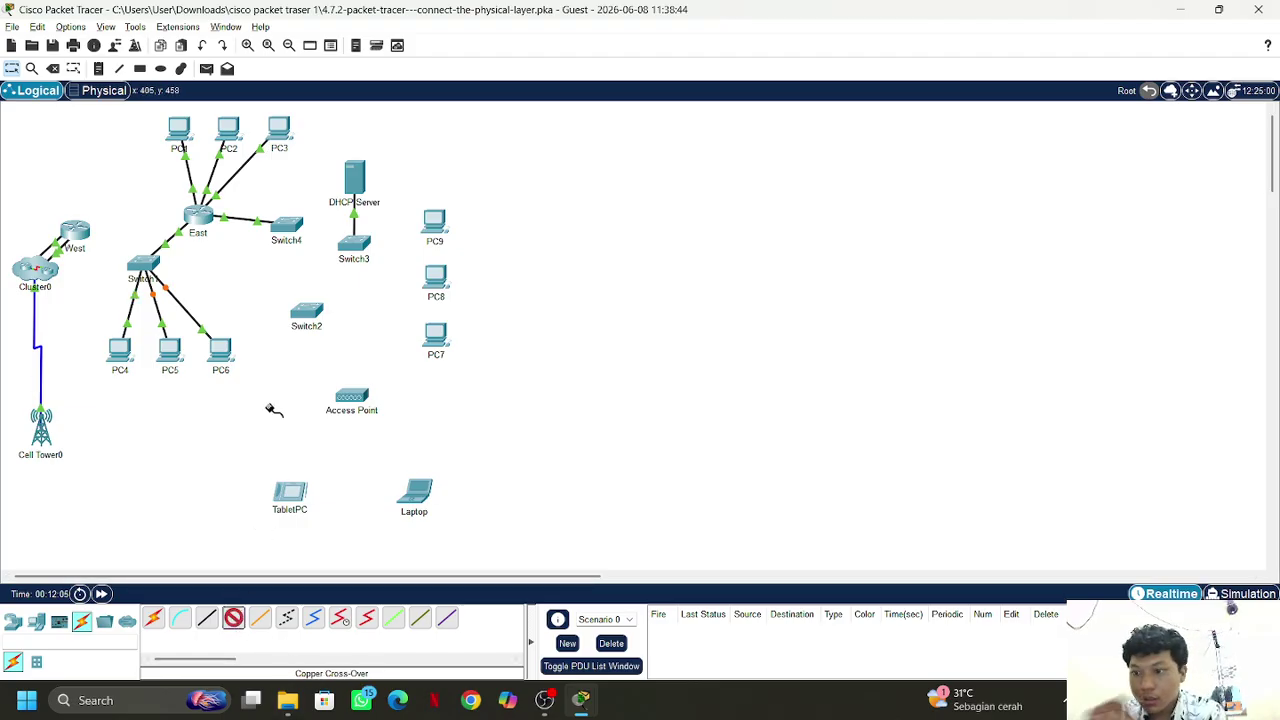
pyautogui.click(292, 228)
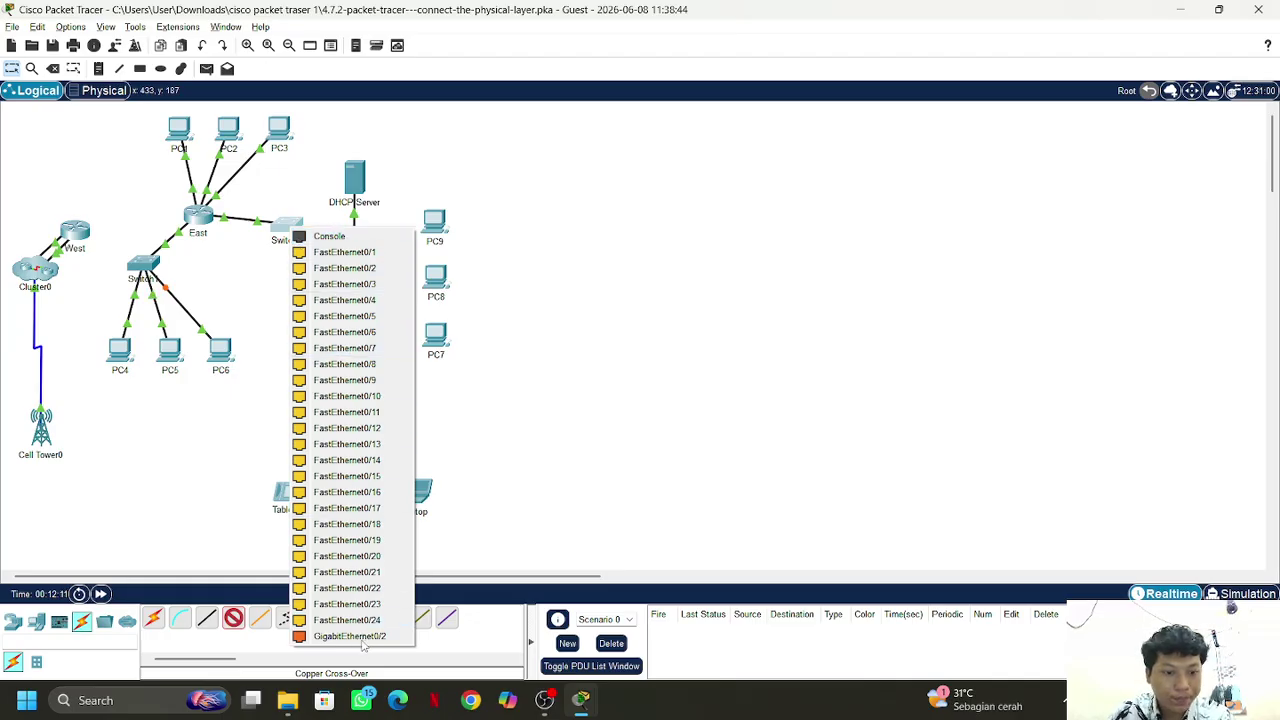
pyautogui.click(360, 637)
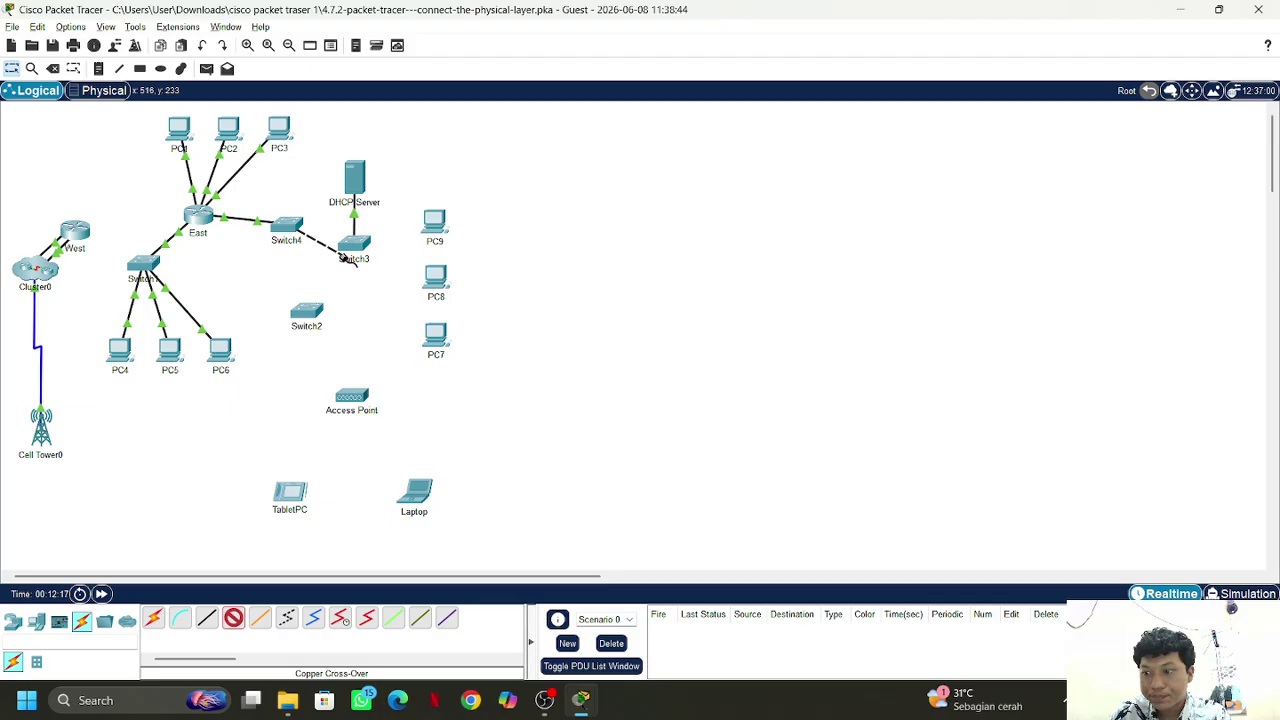
pyautogui.click(361, 245)
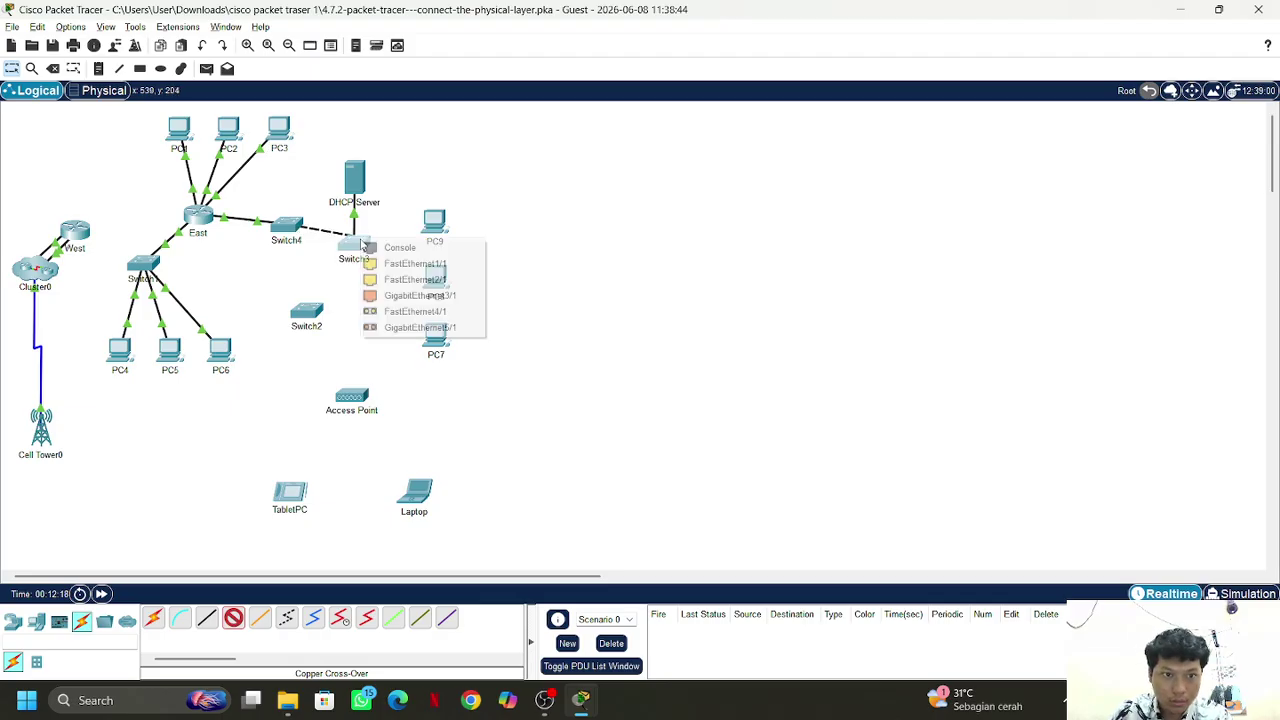
pyautogui.click(420, 296)
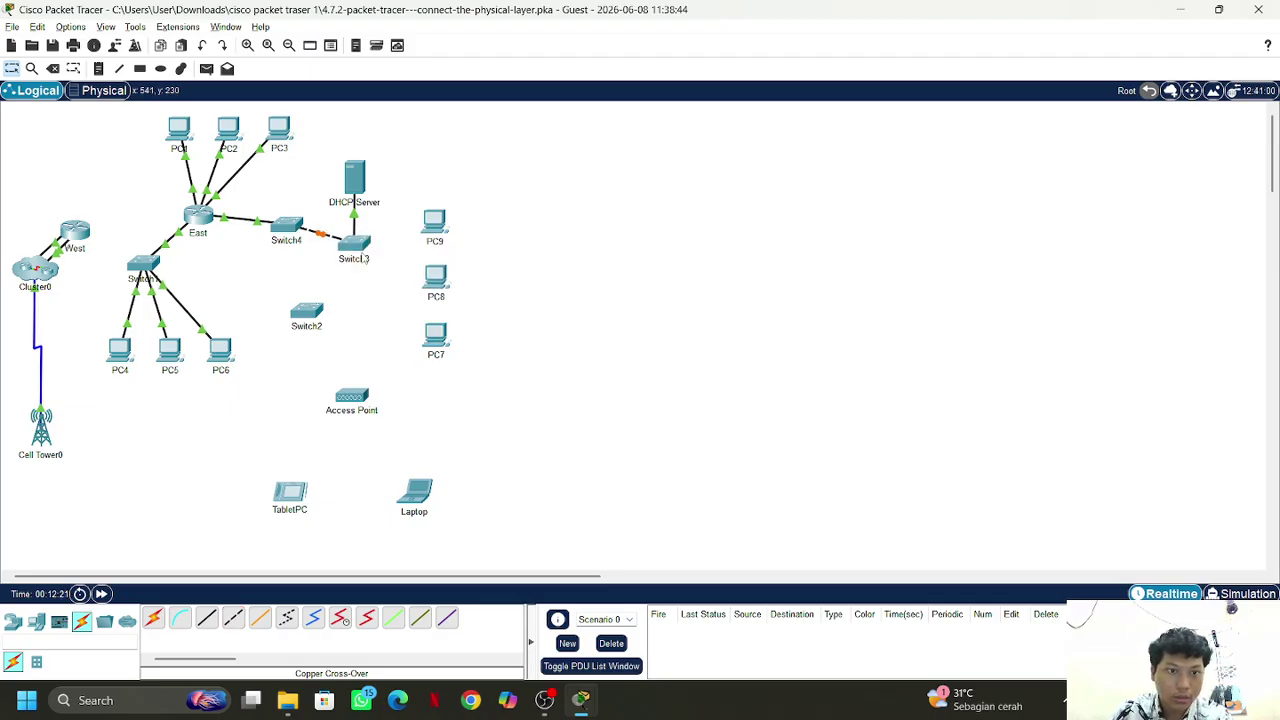
pyautogui.moveTo(360, 246); pyautogui.dragTo(383, 282)
pyautogui.moveTo(362, 180); pyautogui.dragTo(380, 150)
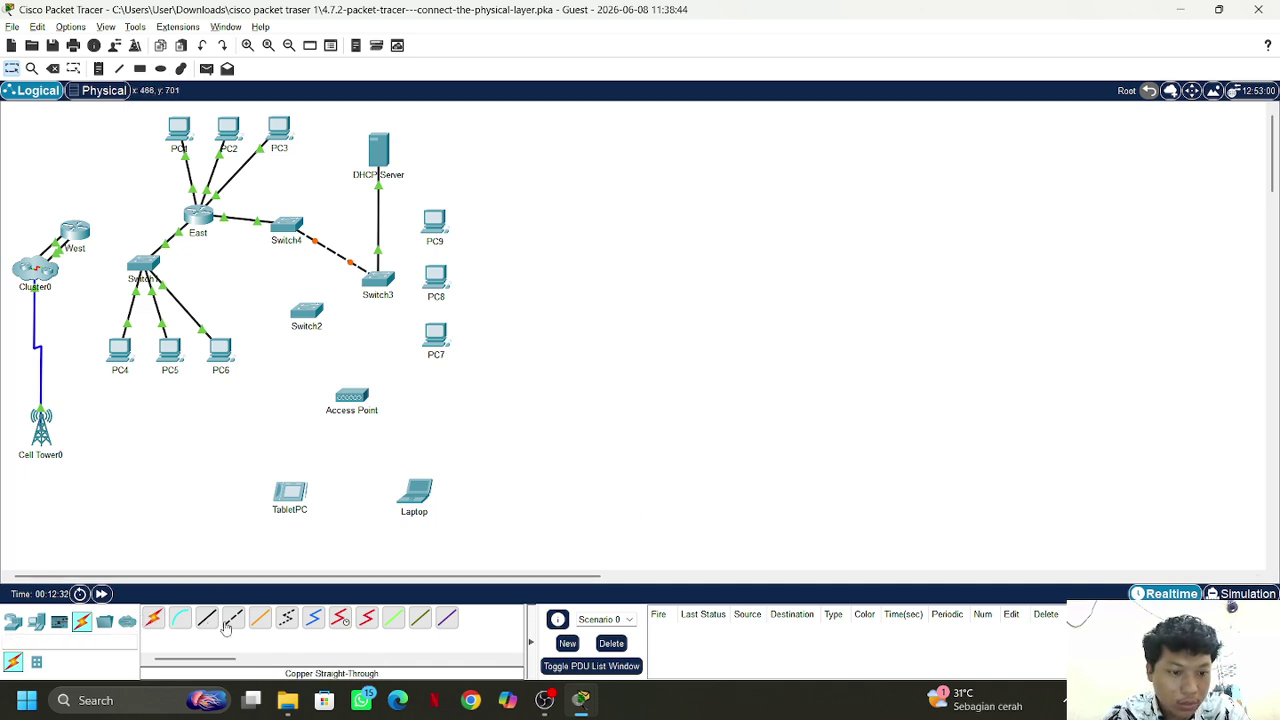
# Connect Switch3's GigabitEthernet5/1 to Switch2's GigabitEthernet5/1 with a Fiber cable
pyautogui.click(259, 618)
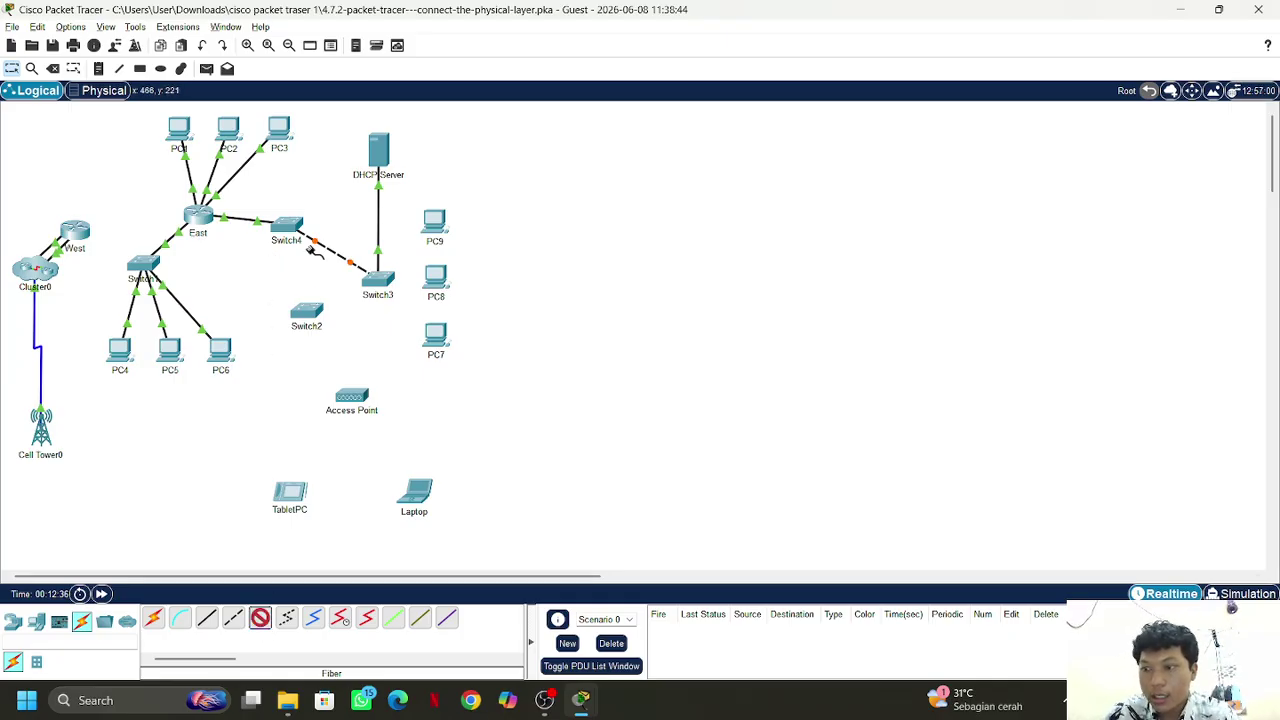
pyautogui.click(377, 279)
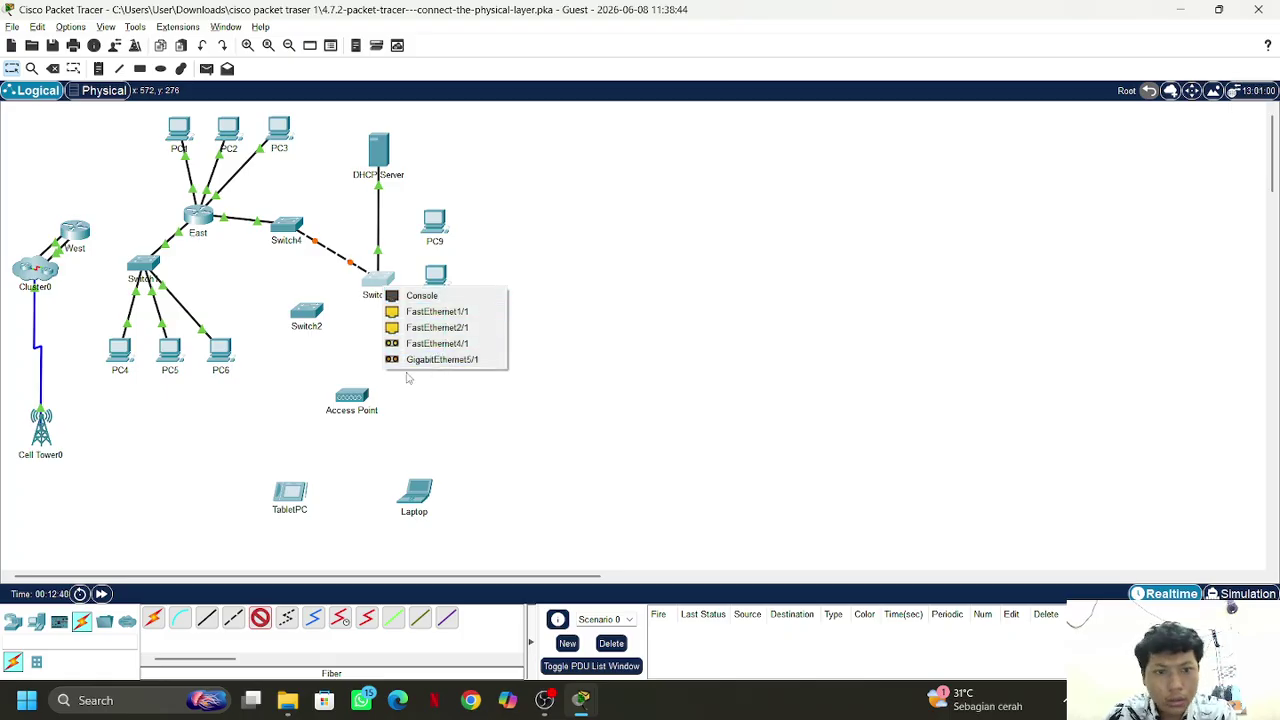
pyautogui.click(450, 359)
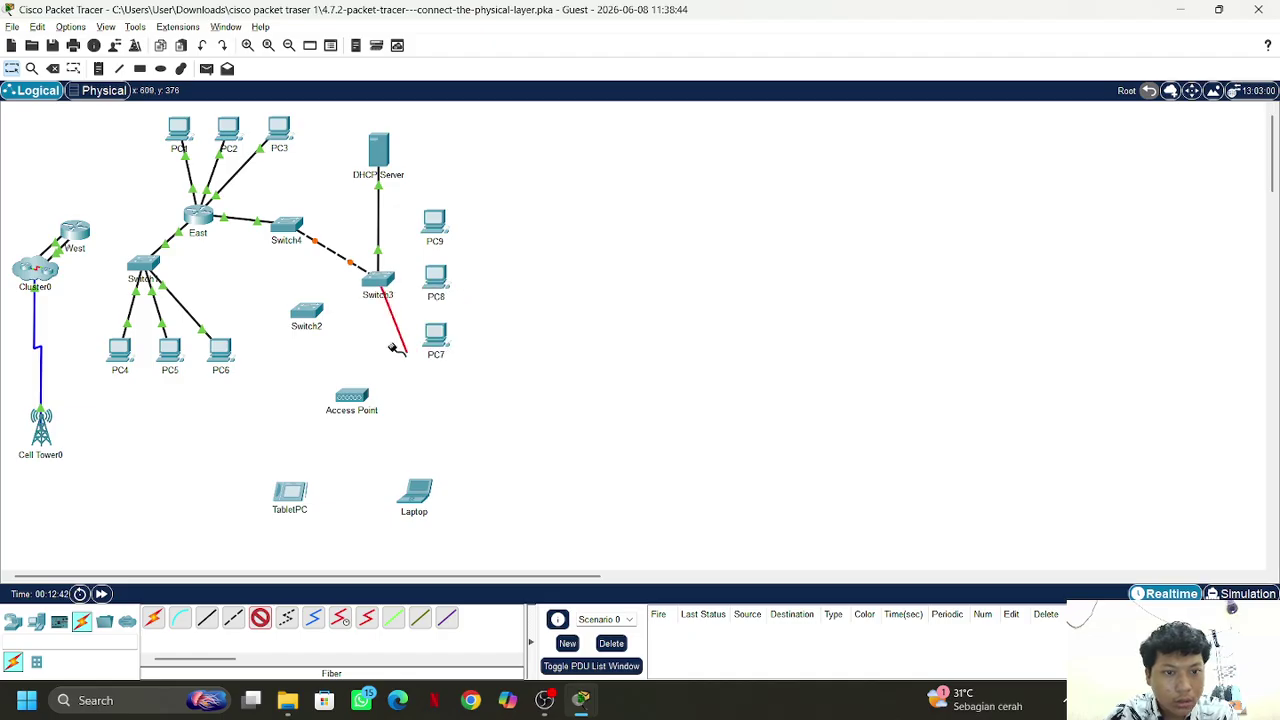
pyautogui.click(305, 314)
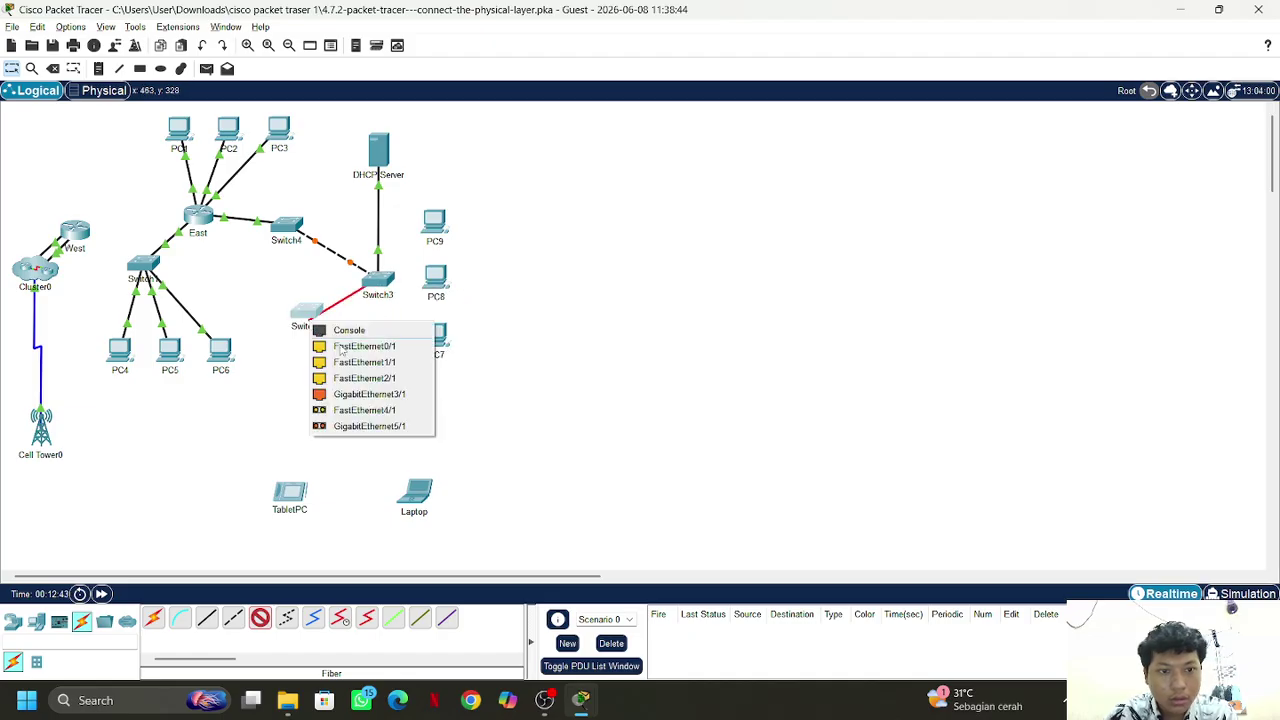
pyautogui.click(395, 430)
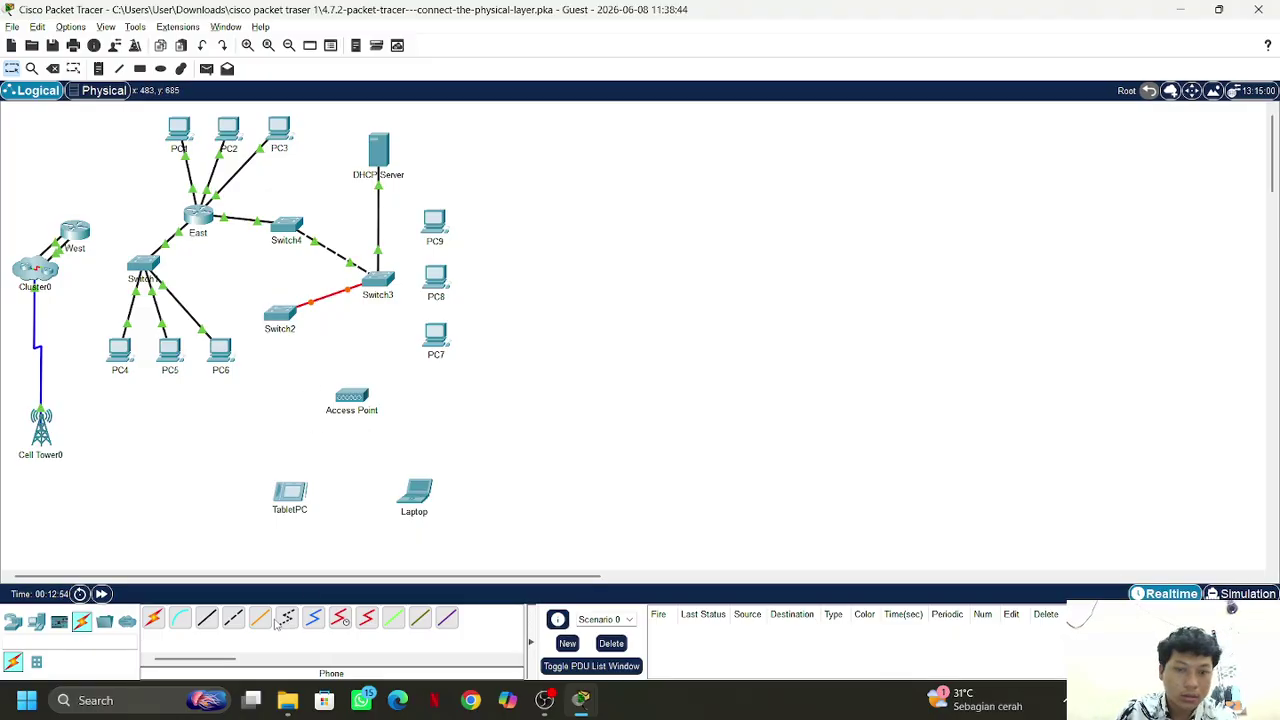
# Connect Switch2's GigabitEthernet3/1 to the Access Point's Port 0 with a Copper Straight-Through cable
pyautogui.click(208, 620)
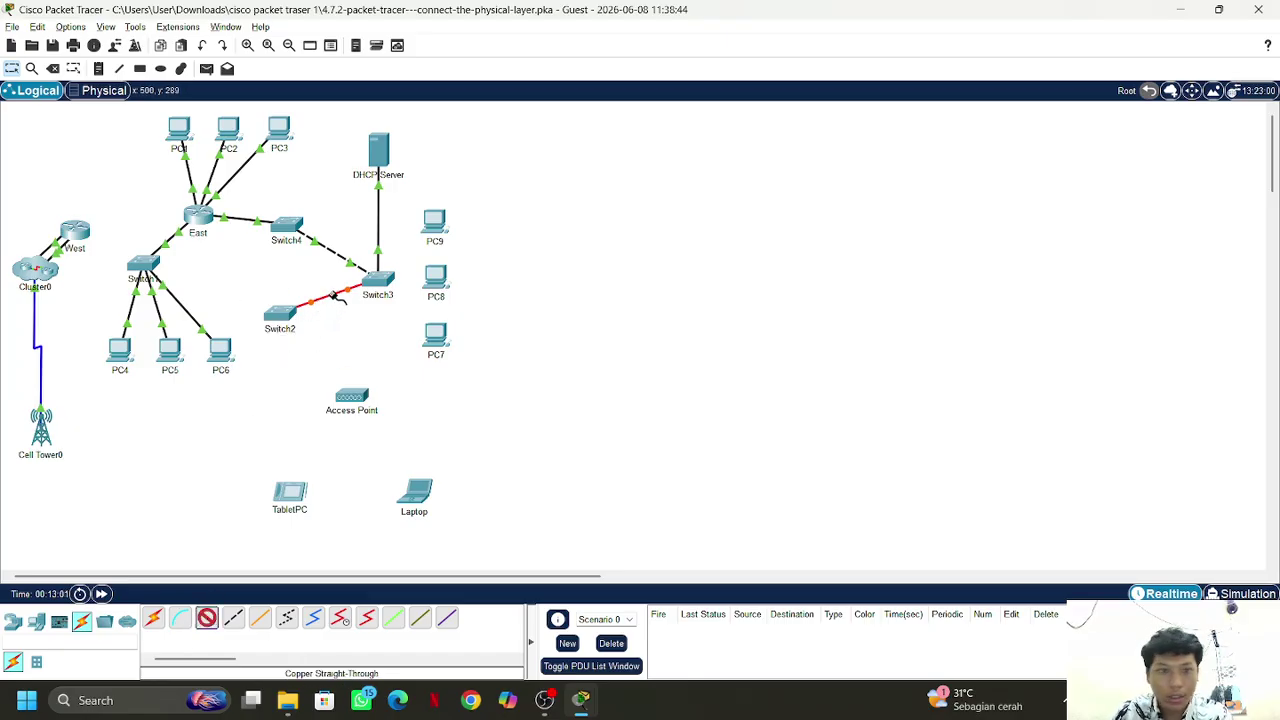
pyautogui.click(286, 312)
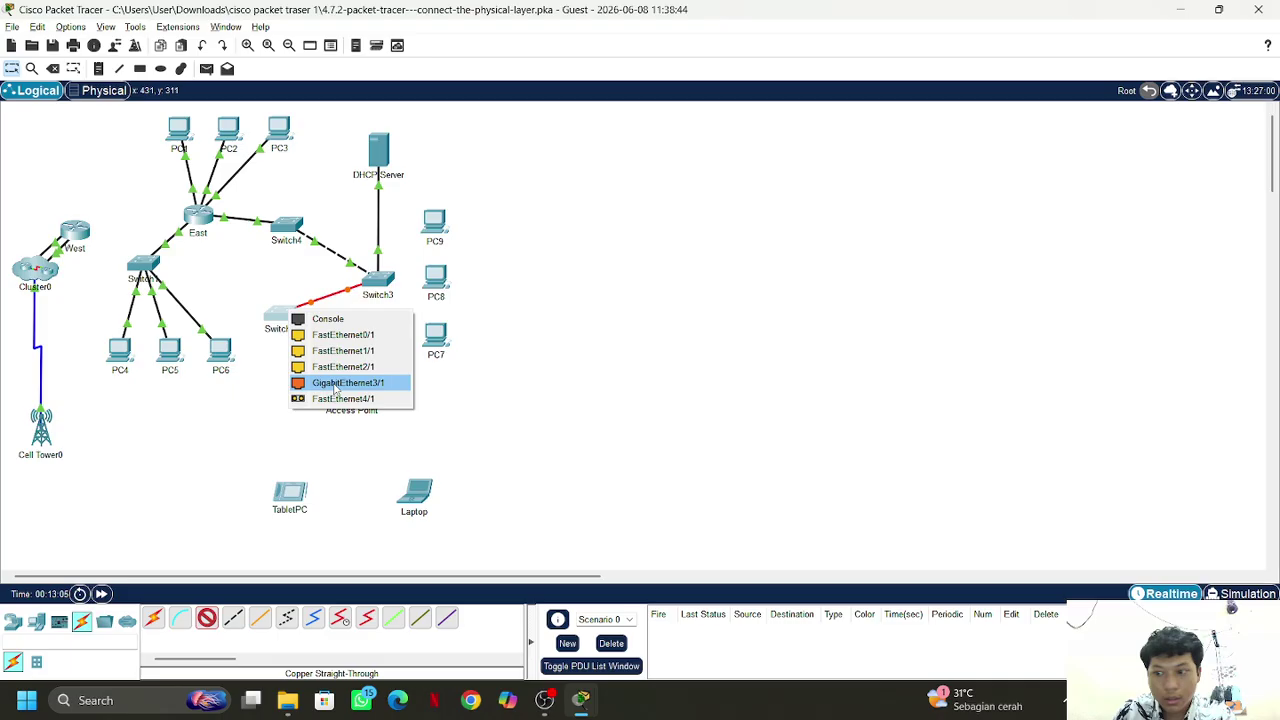
pyautogui.click(335, 384)
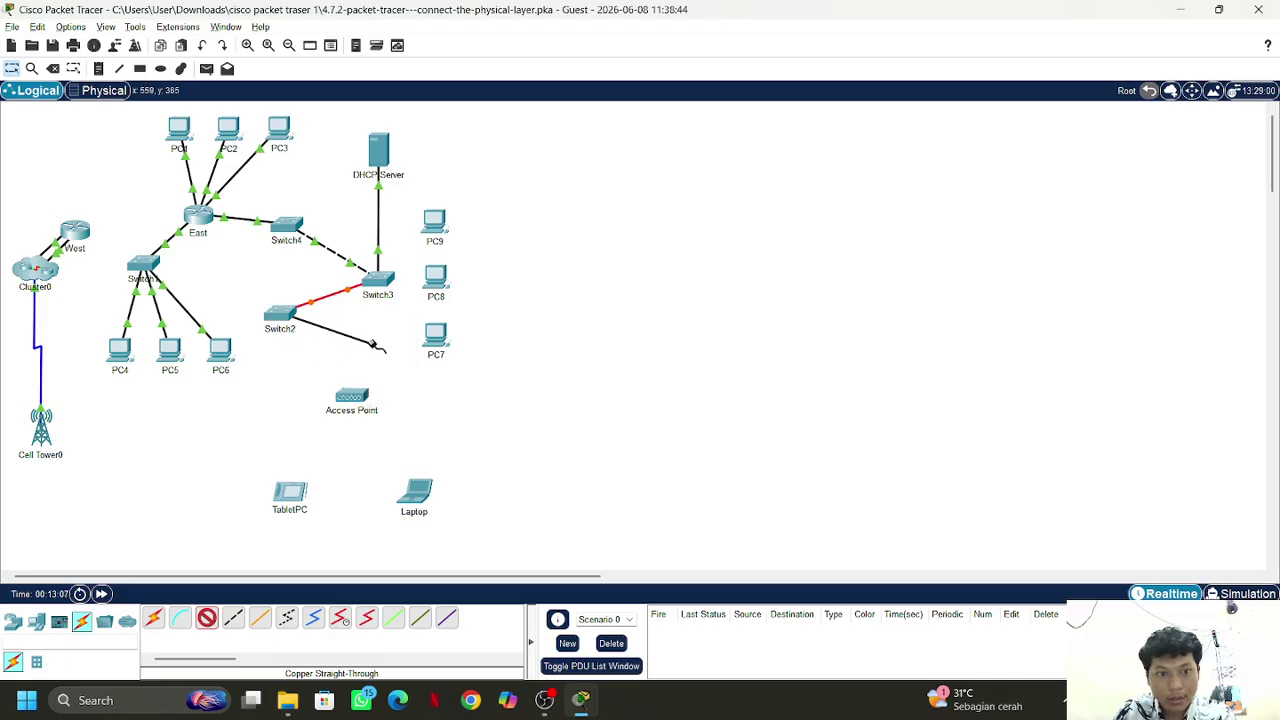
pyautogui.click(350, 396)
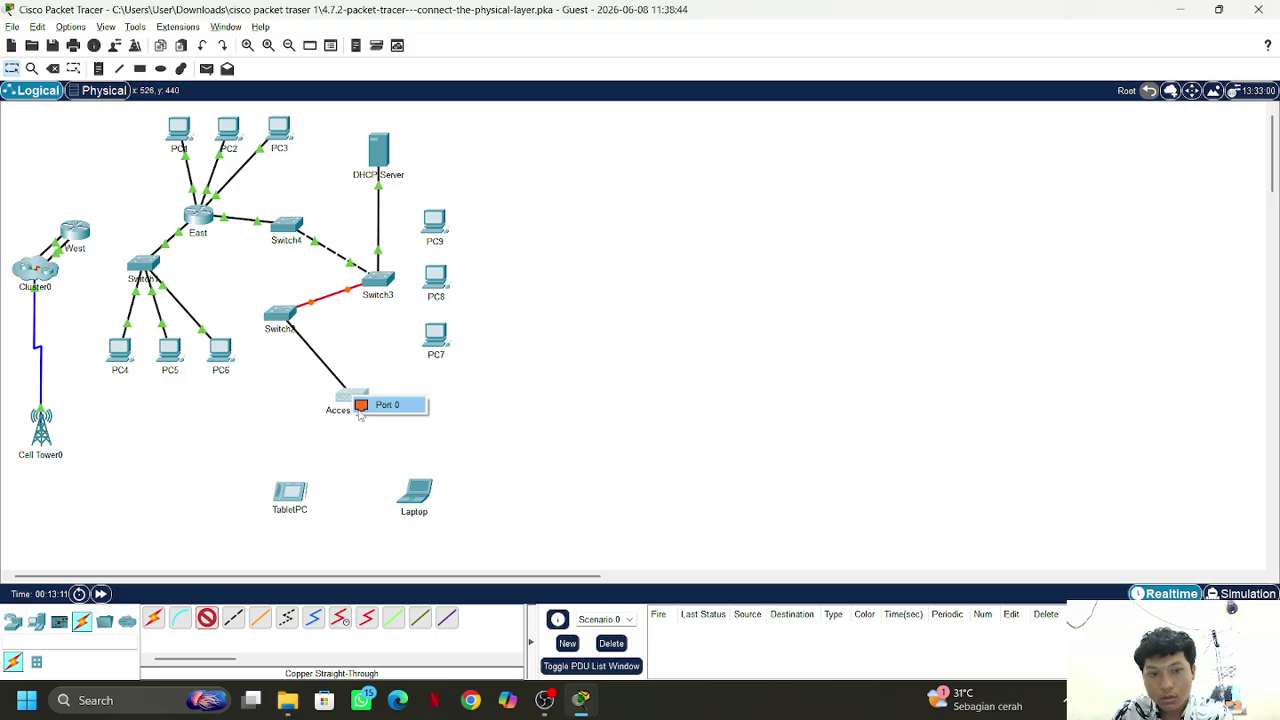
pyautogui.click(362, 407)
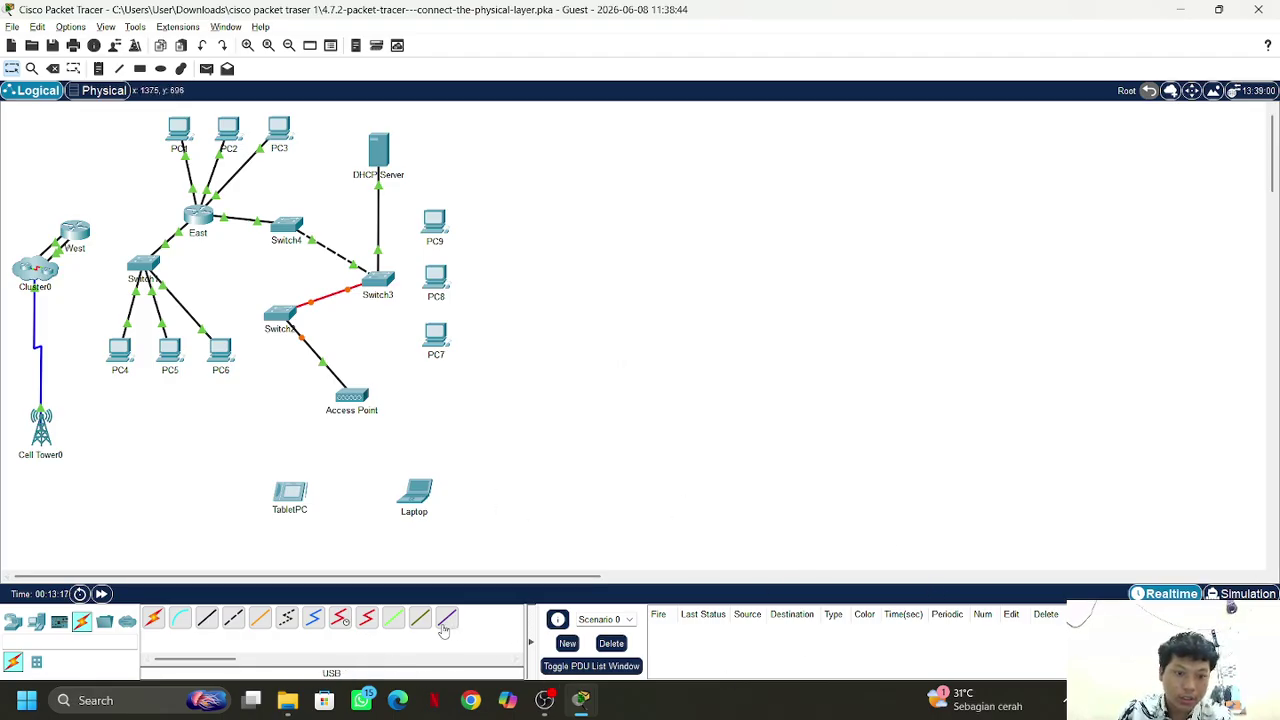
# Try to link the East and West routers with a Serial DCE cable, and abandon the pending cable
pyautogui.click(348, 625)
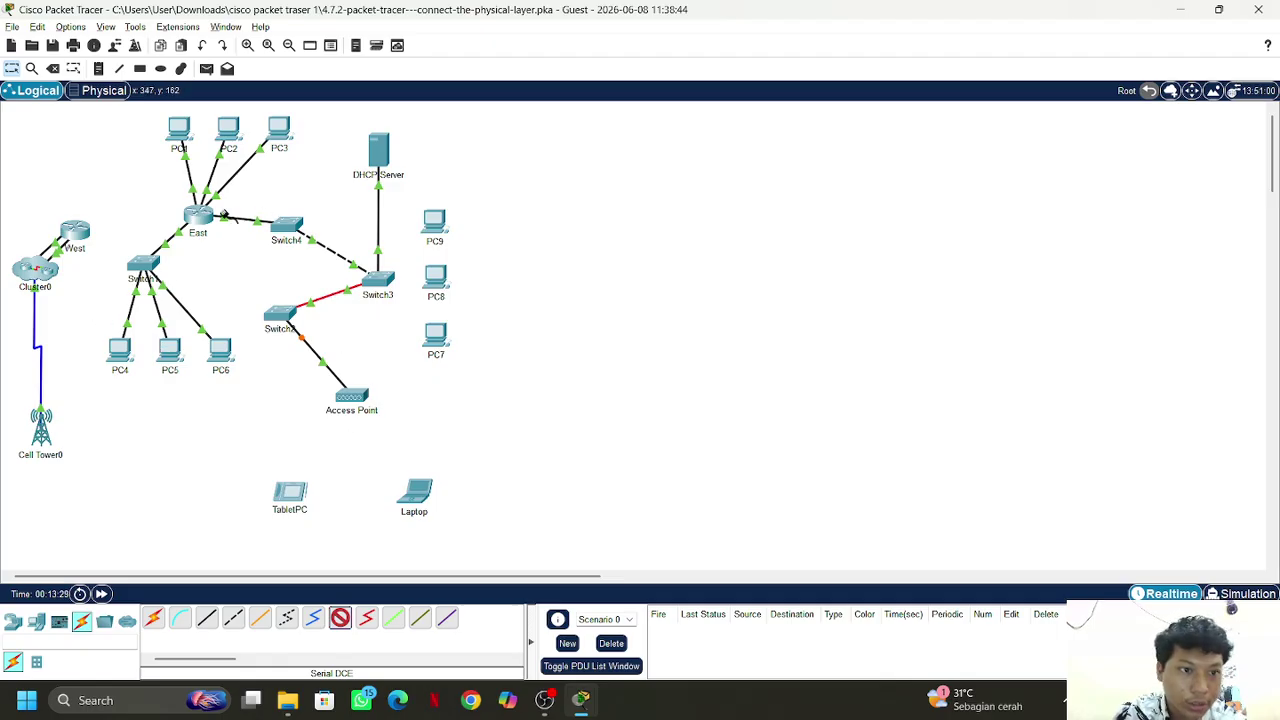
pyautogui.click(202, 218)
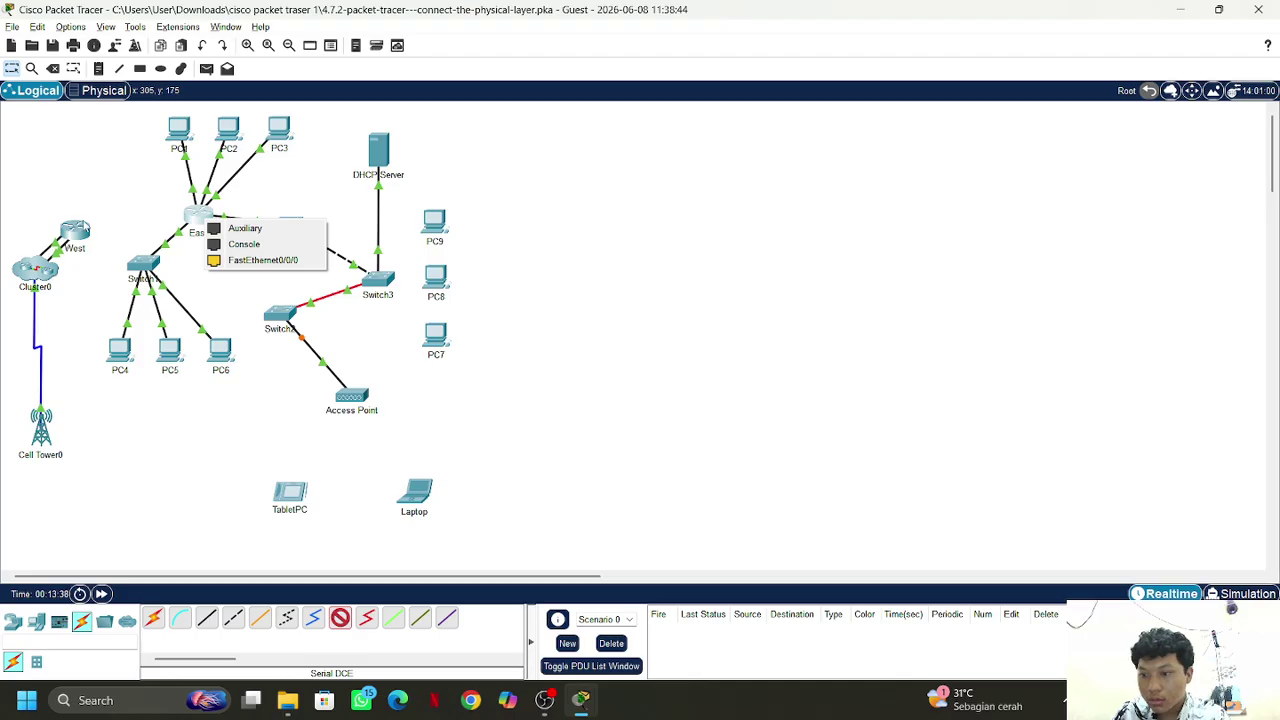
pyautogui.click(110, 209)
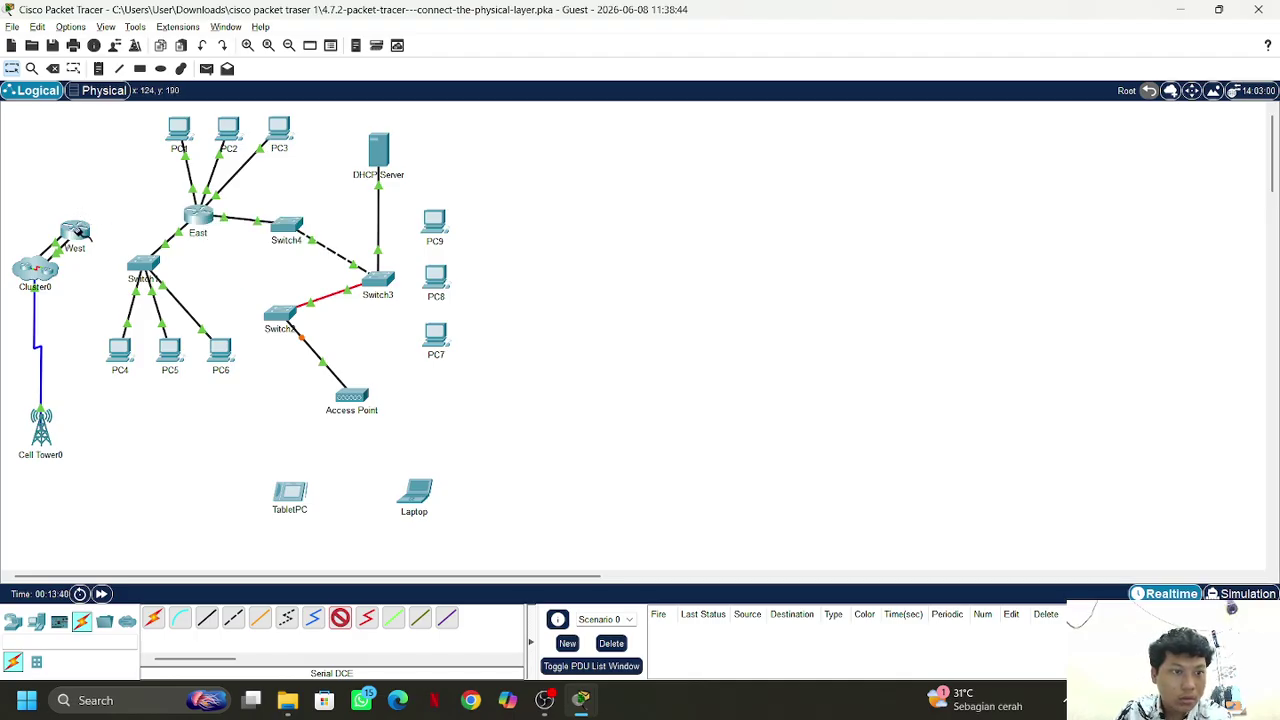
pyautogui.click(78, 234)
pyautogui.click(122, 273)
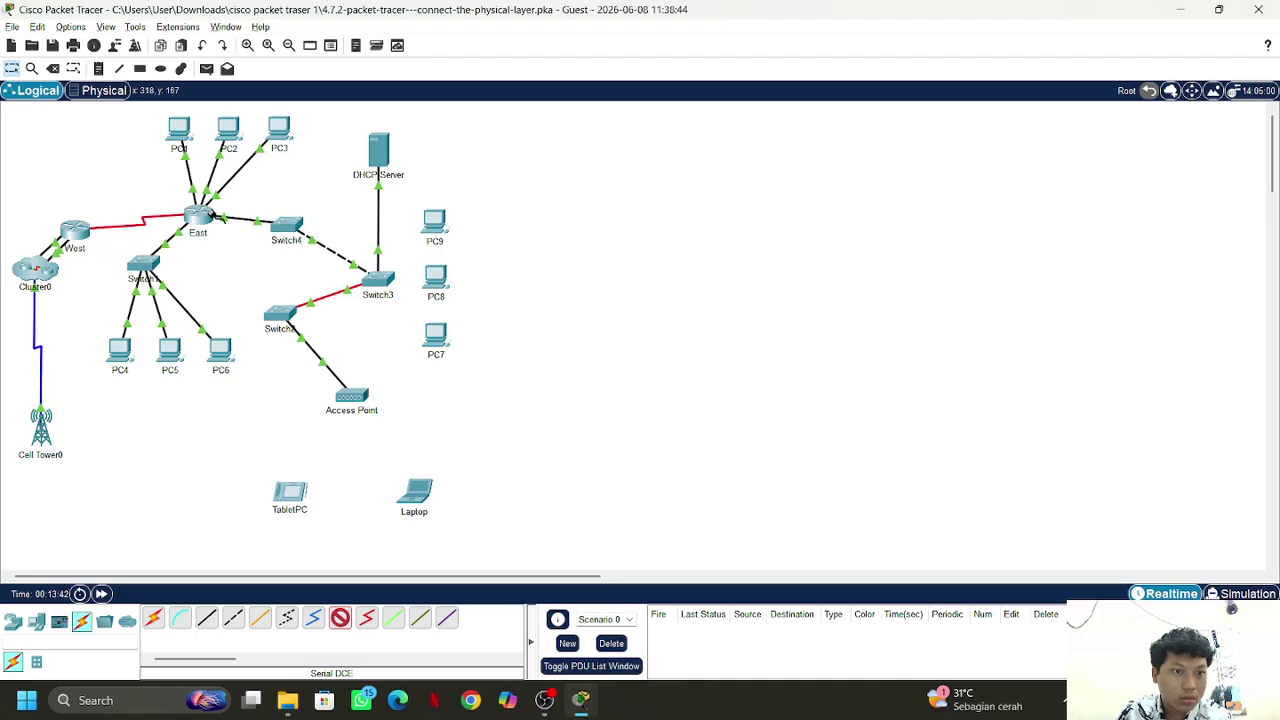
pyautogui.click(198, 214)
pyautogui.click(245, 257)
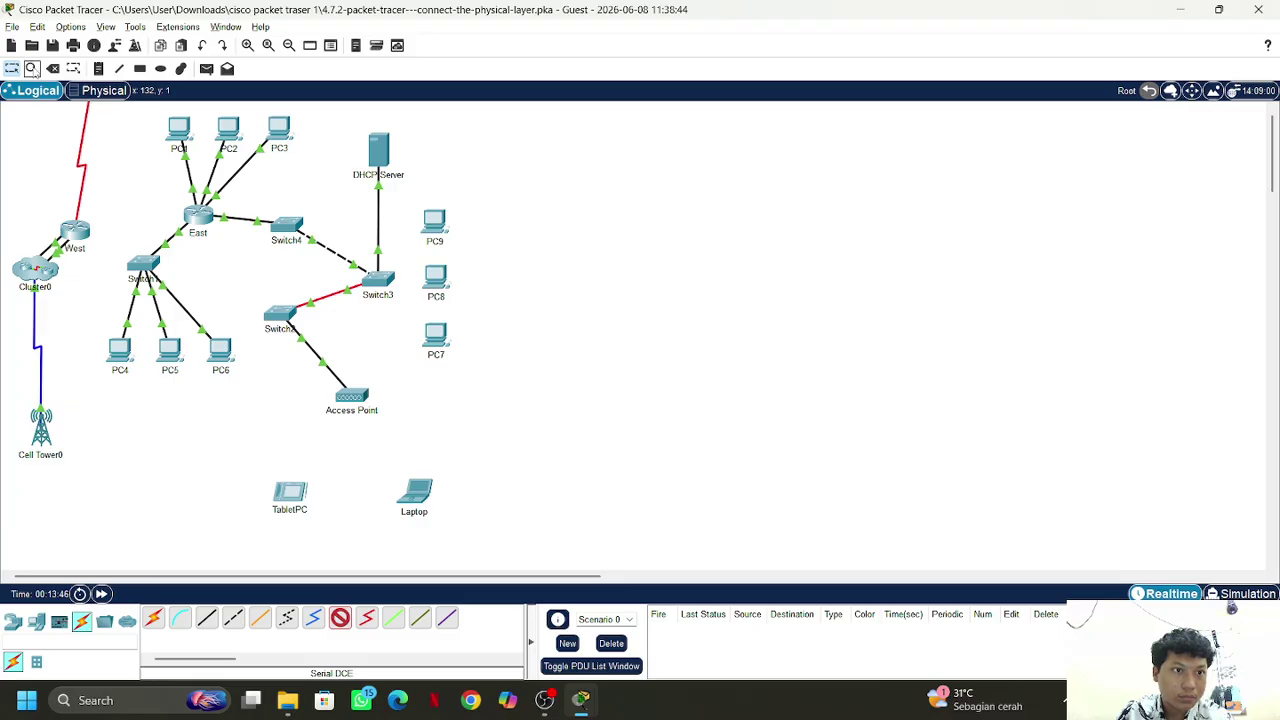
pyautogui.click(52, 68)
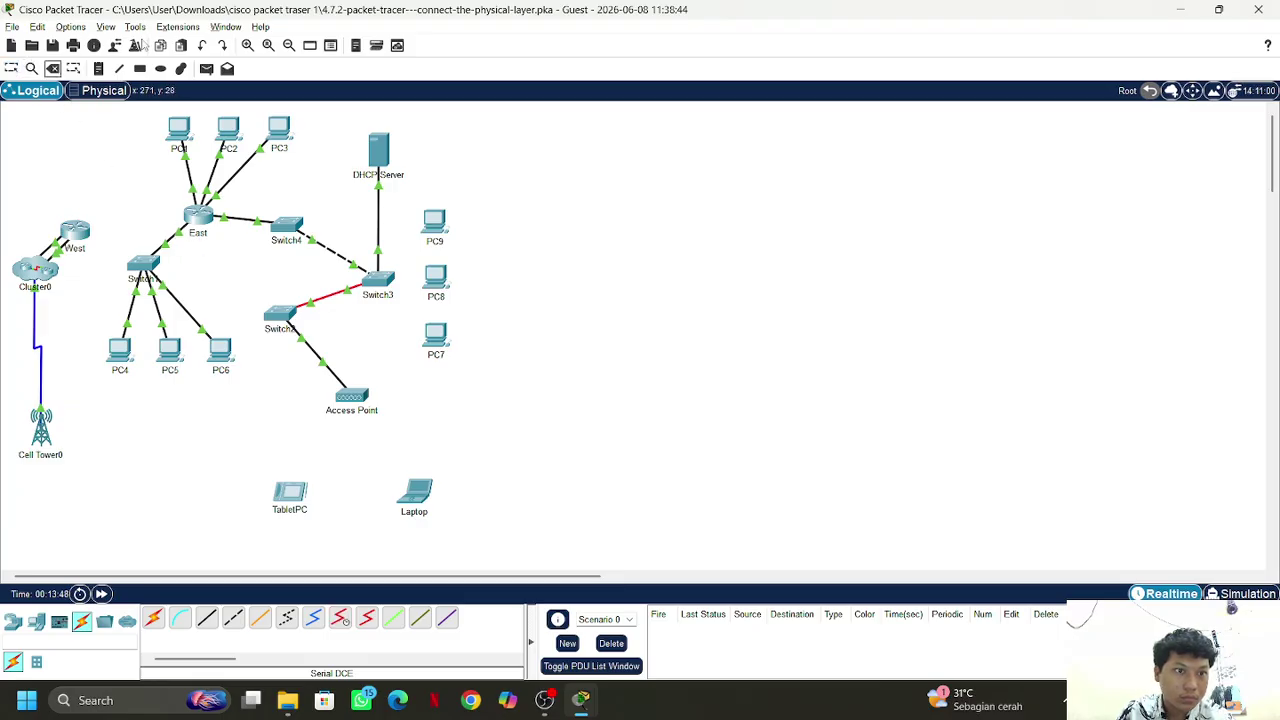
pyautogui.click(12, 69)
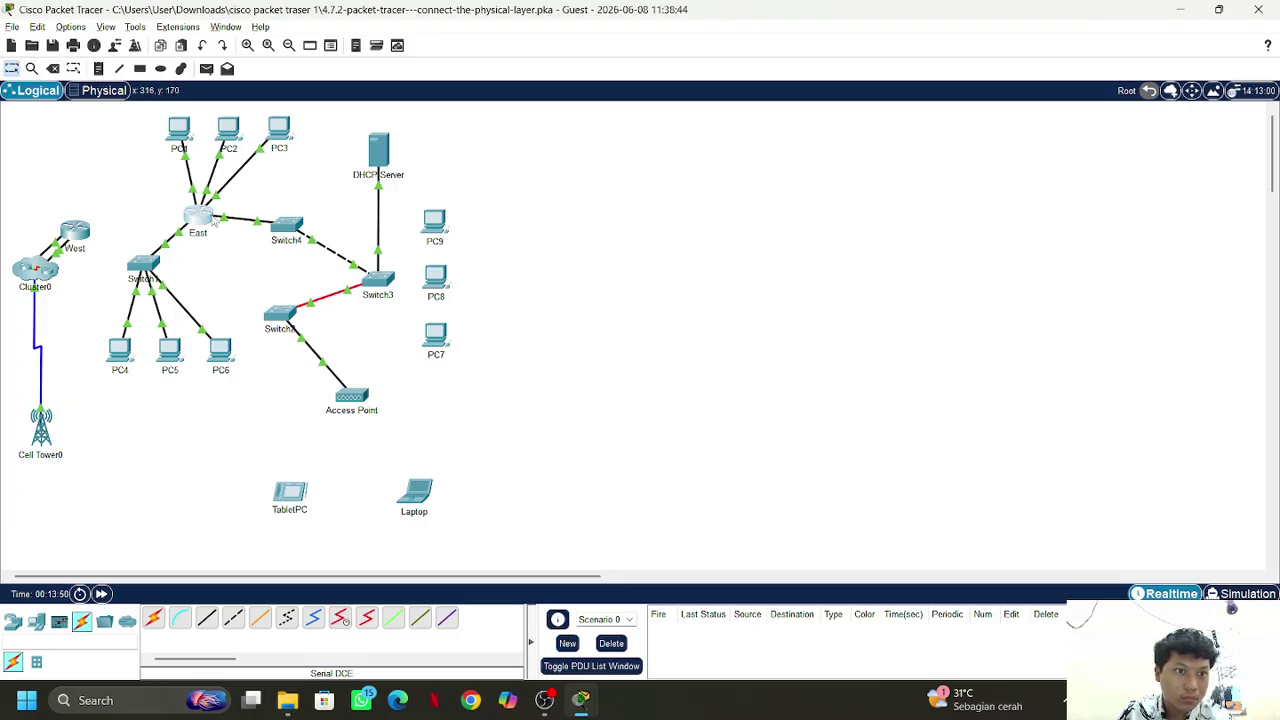
# Try to install an HWIC-4ESW module in the East router and power the router off
pyautogui.click(215, 224)
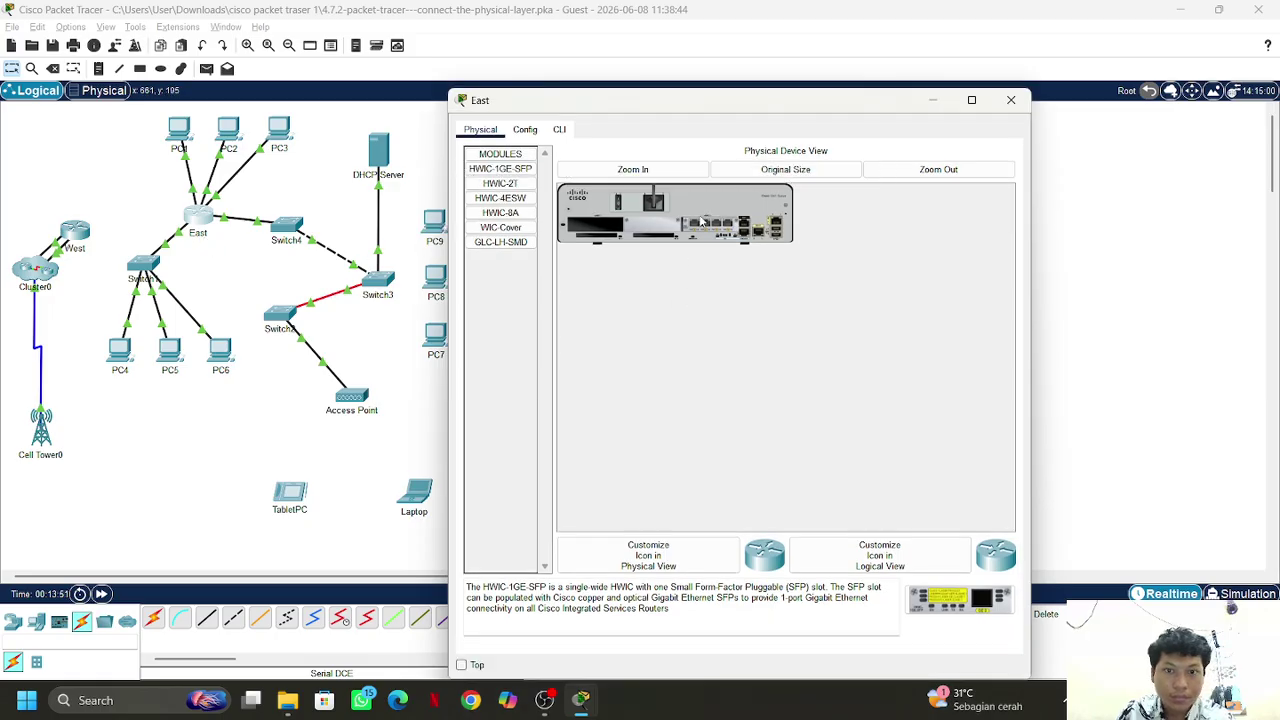
pyautogui.click(500, 198)
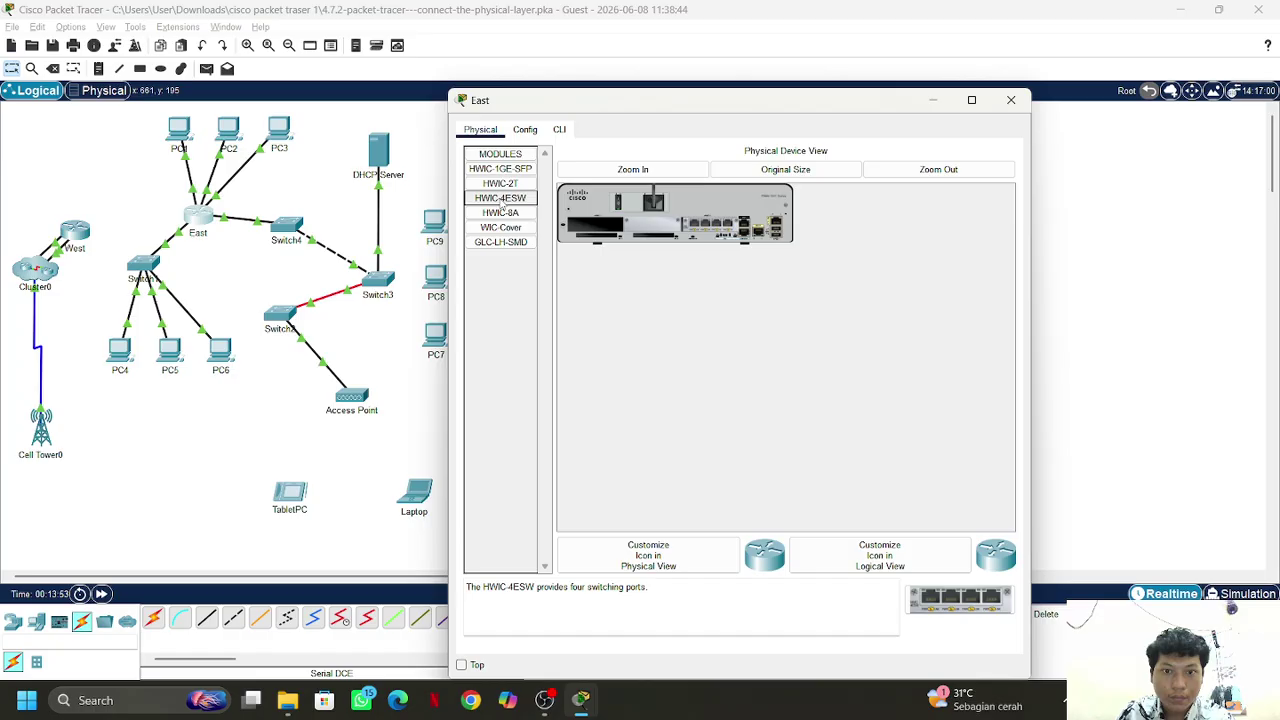
pyautogui.moveTo(508, 205); pyautogui.dragTo(692, 237)
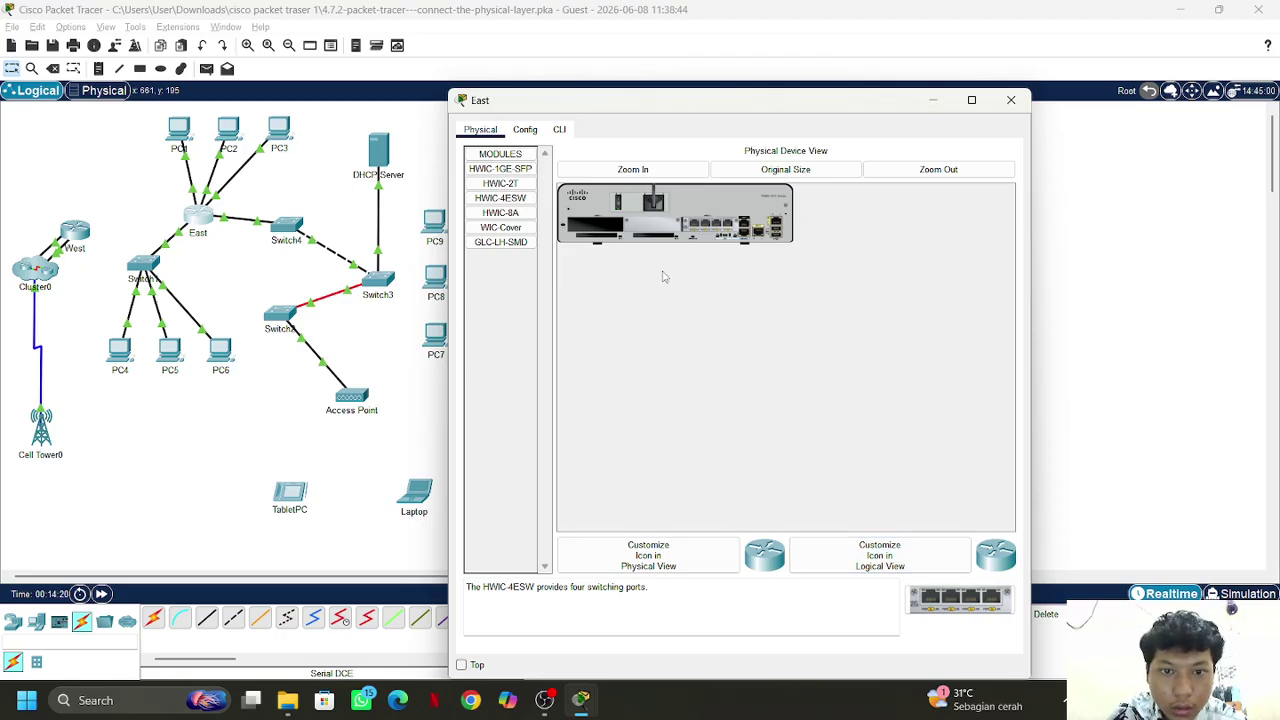
pyautogui.click(619, 206)
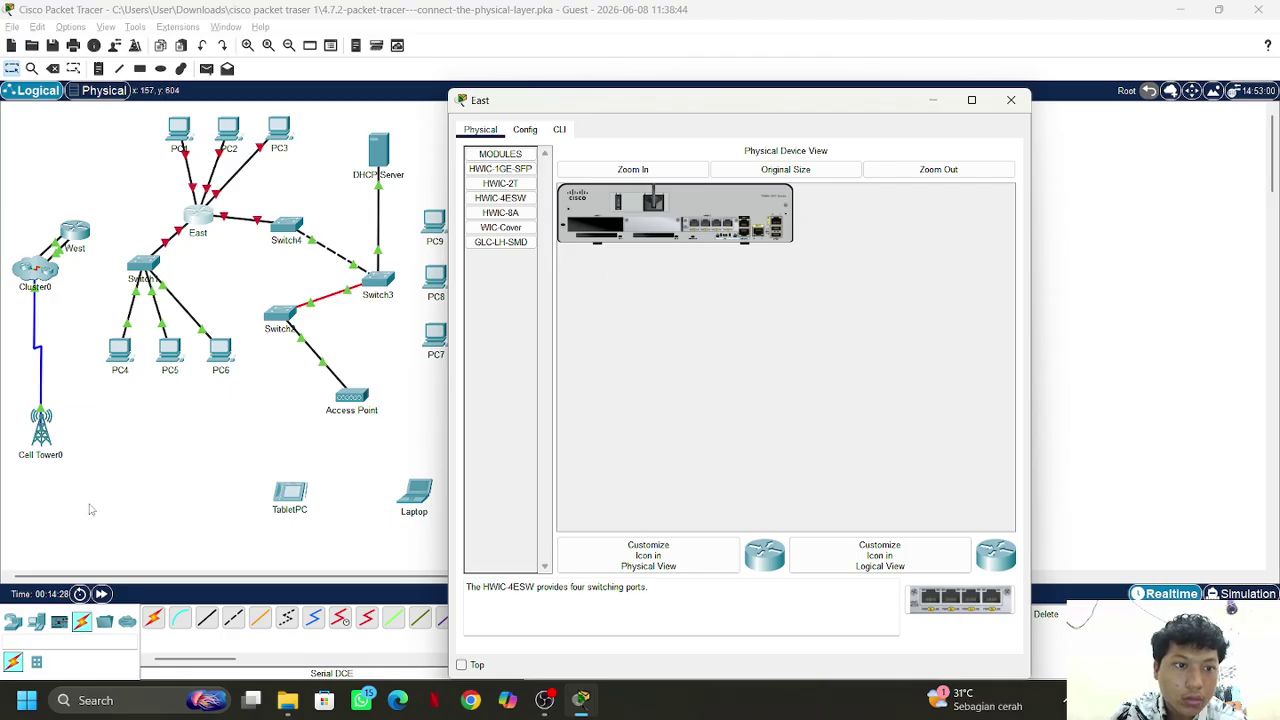
# Return to the East router's device window, power the router back on and minimise the window
pyautogui.click(581, 700)
pyautogui.moveTo(584, 703)
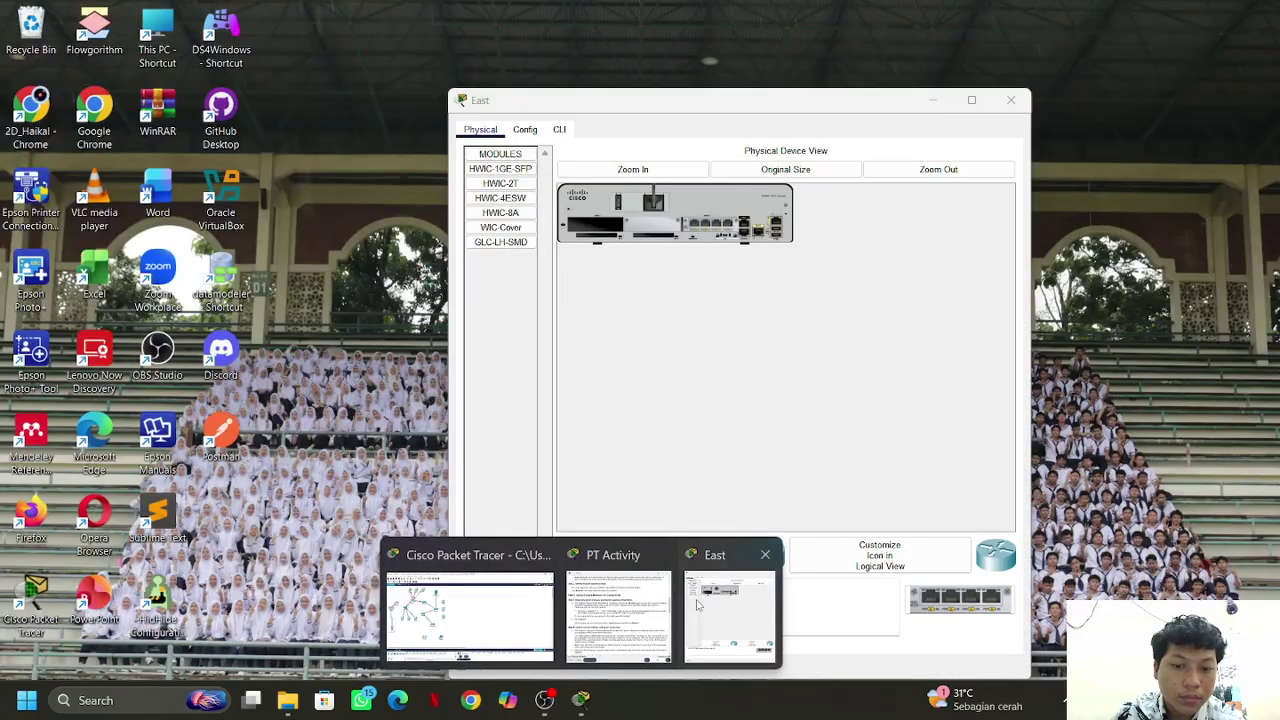
pyautogui.click(697, 605)
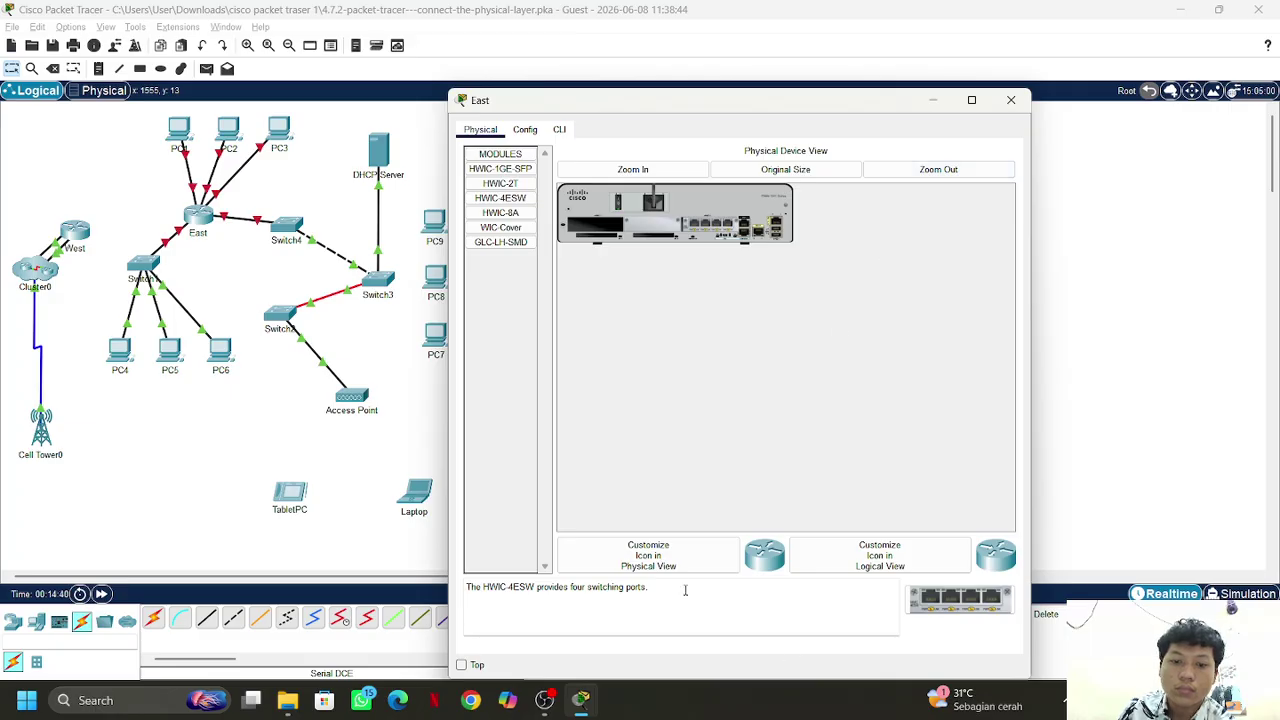
pyautogui.click(648, 556)
pyautogui.click(900, 270)
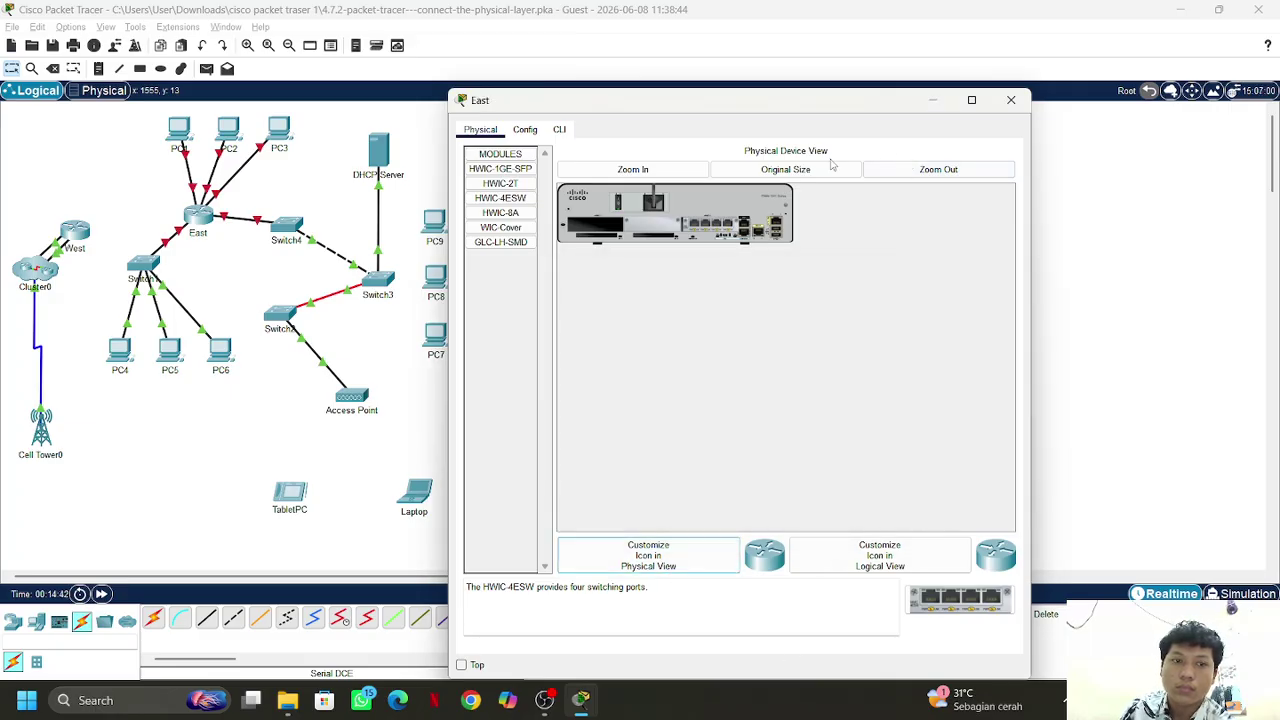
pyautogui.click(933, 100)
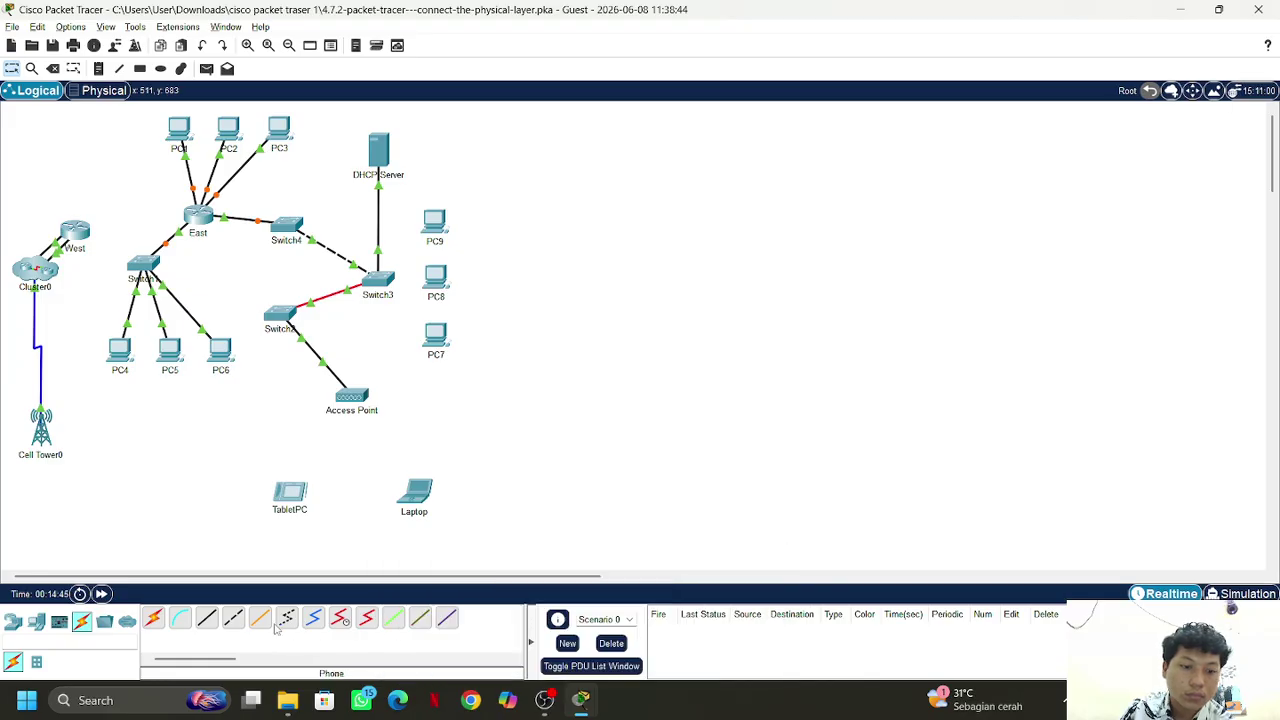
# Try to attach a Serial DCE cable to the East router, and leave its port choice
pyautogui.click(340, 618)
pyautogui.click(205, 216)
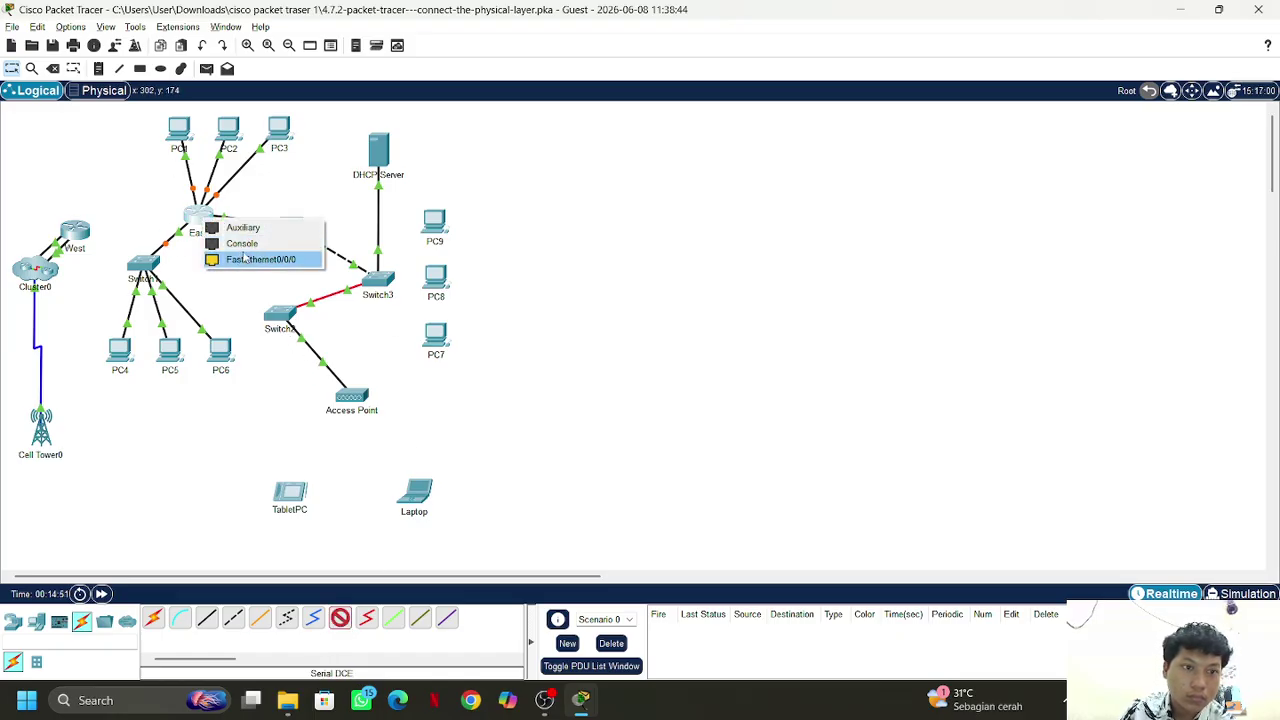
pyautogui.click(105, 230)
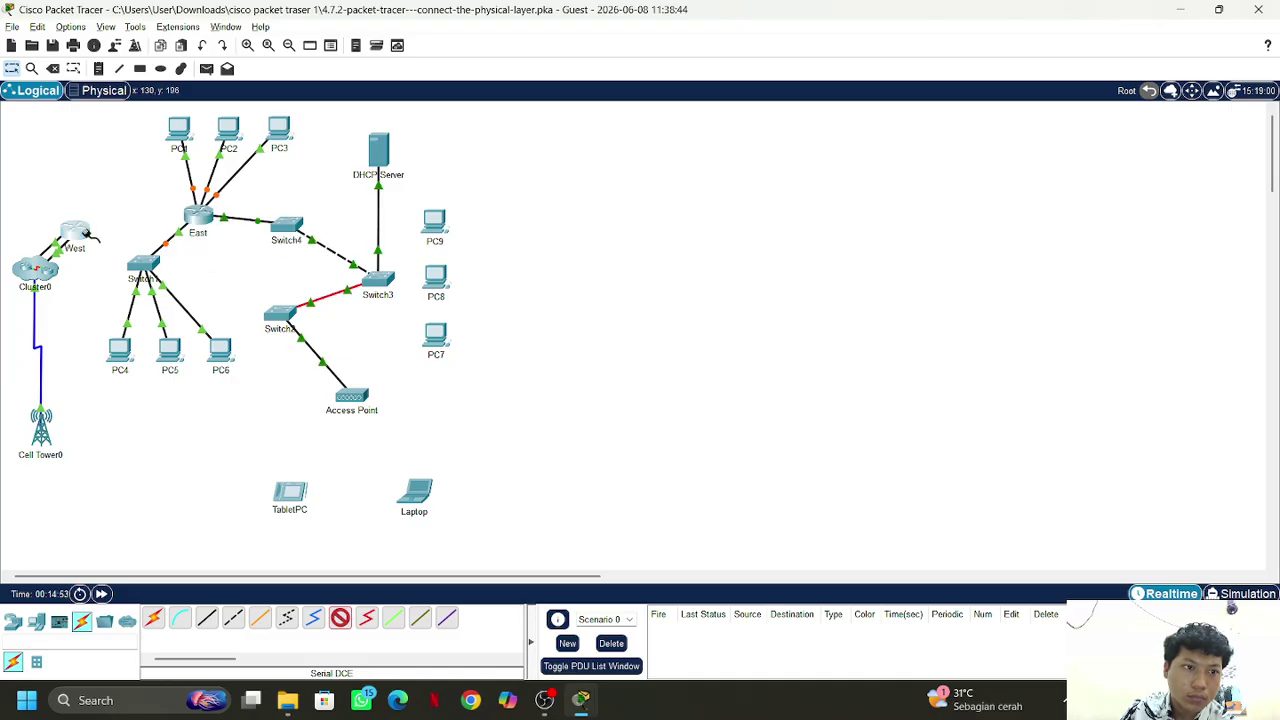
# Try to connect the West router to Switch1 with the Serial DCE cable, and abandon the pending cable
pyautogui.click(82, 236)
pyautogui.click(130, 276)
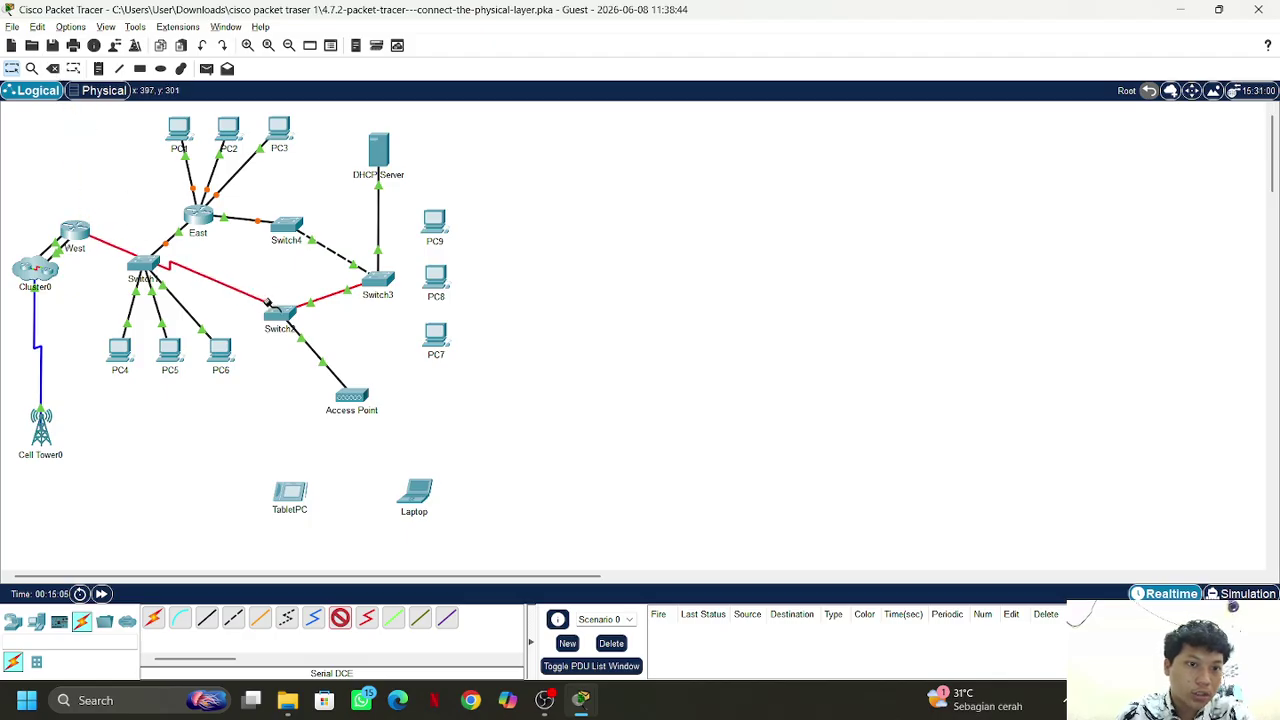
pyautogui.click(141, 279)
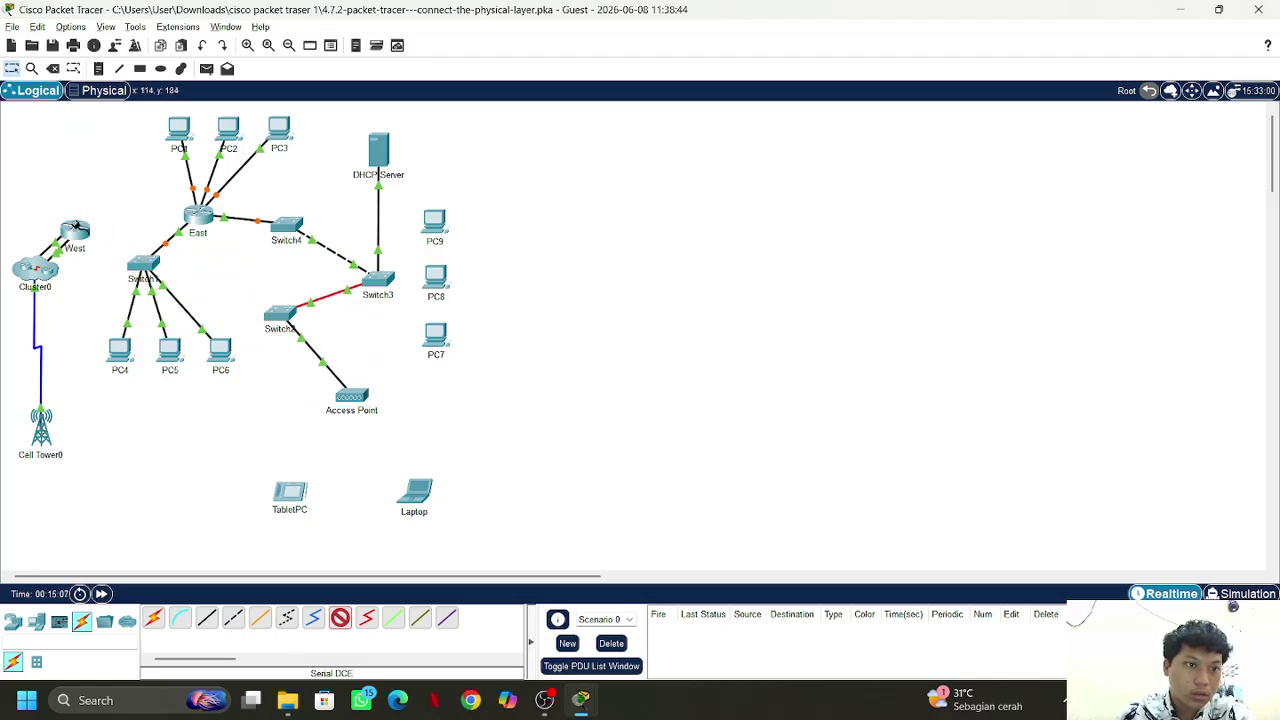
pyautogui.click(148, 263)
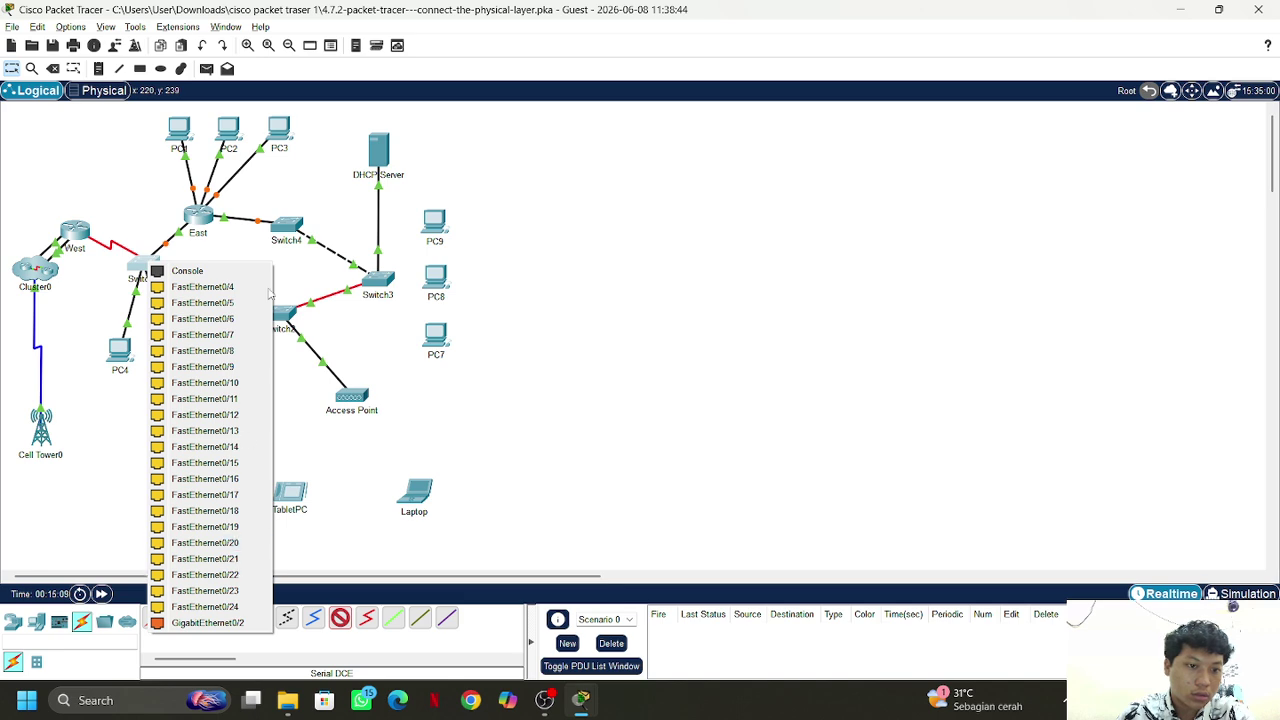
pyautogui.click(228, 257)
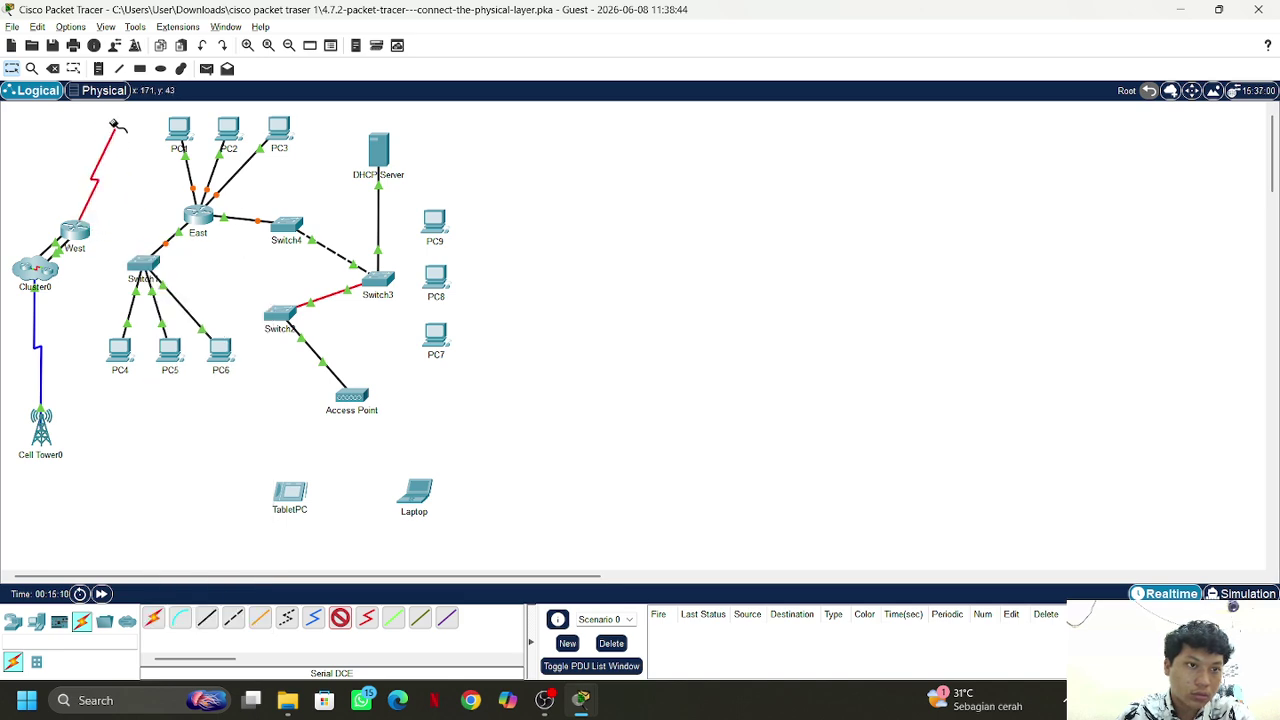
pyautogui.click(52, 68)
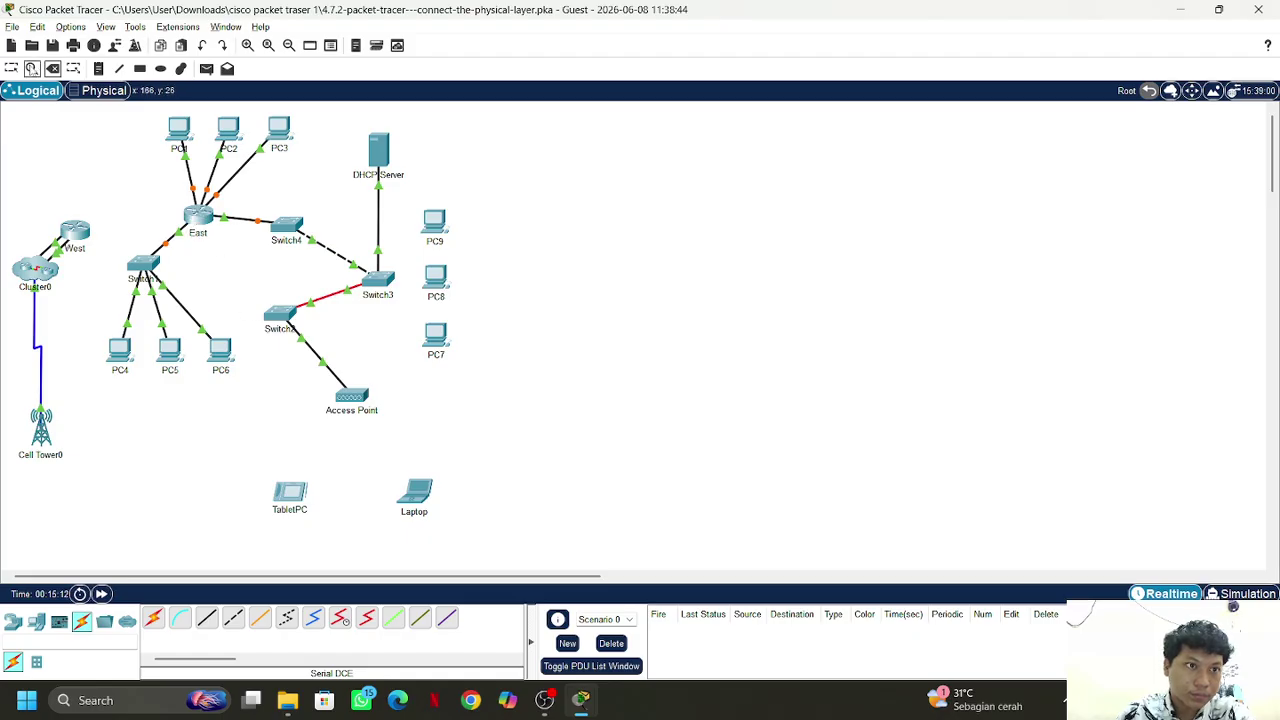
pyautogui.click(11, 68)
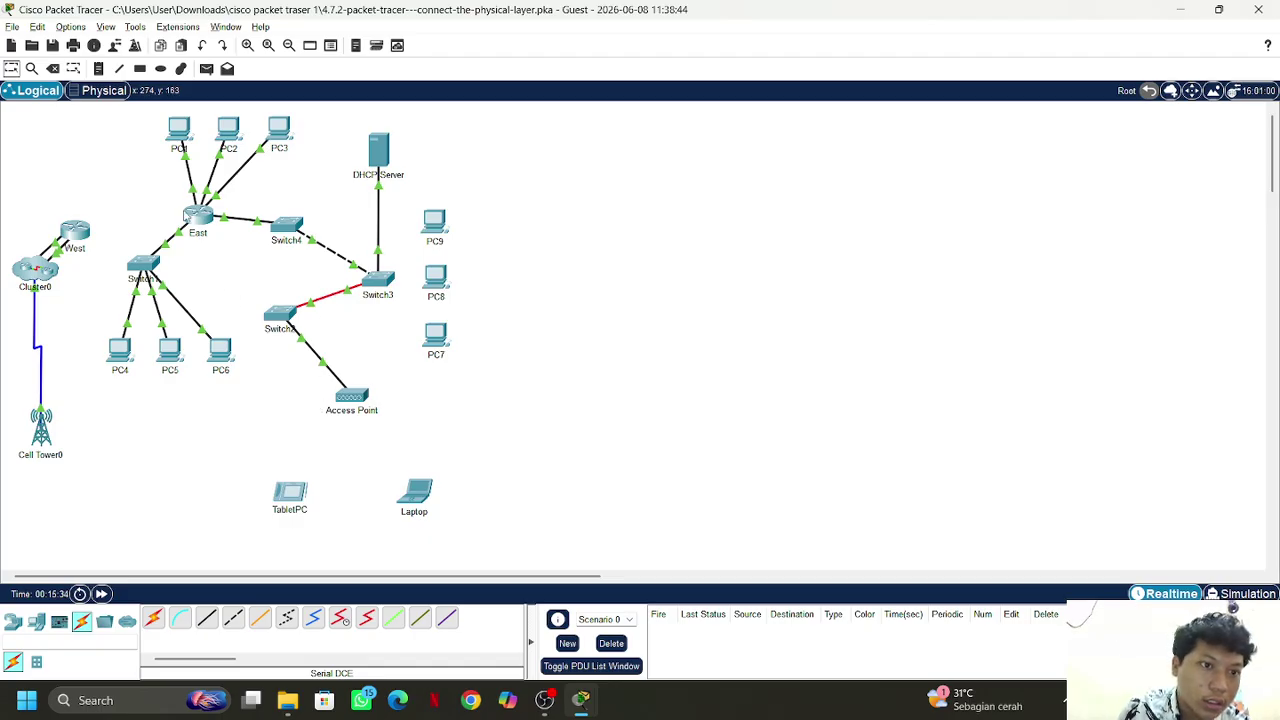
# Inspect the East router's global configuration, command line output and physical device view
pyautogui.click(197, 217)
pyautogui.click(525, 130)
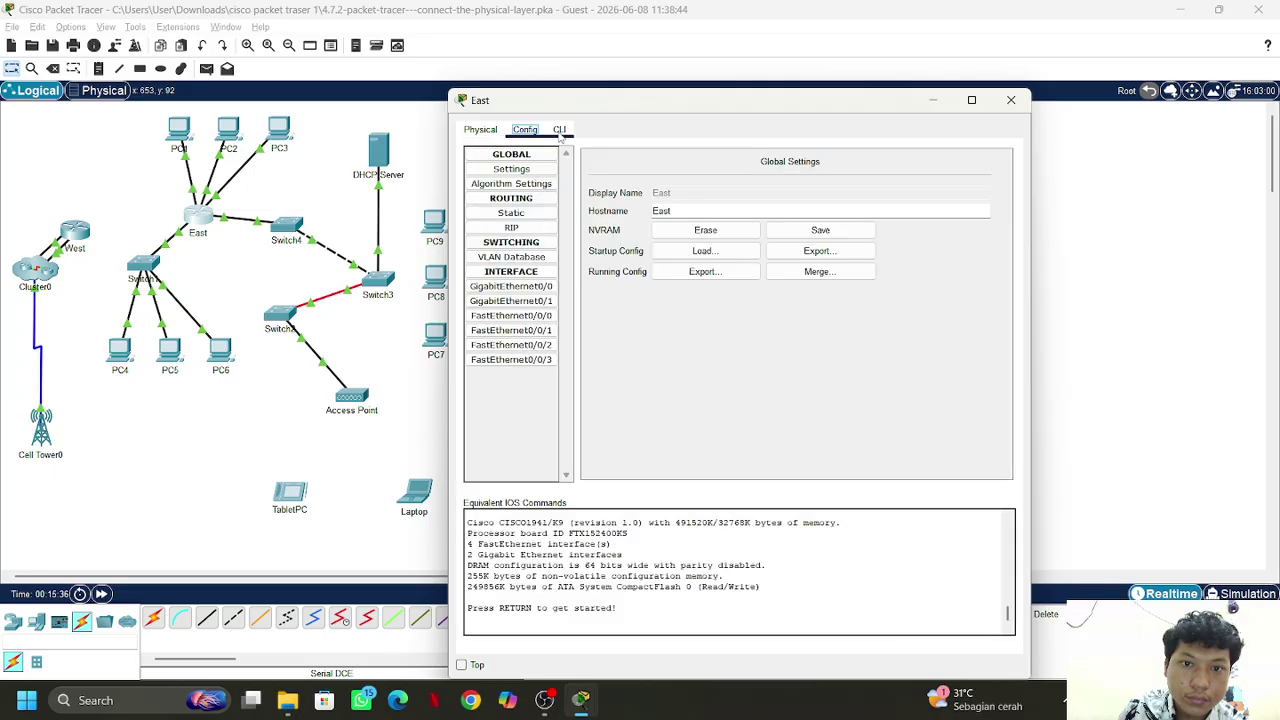
pyautogui.click(560, 130)
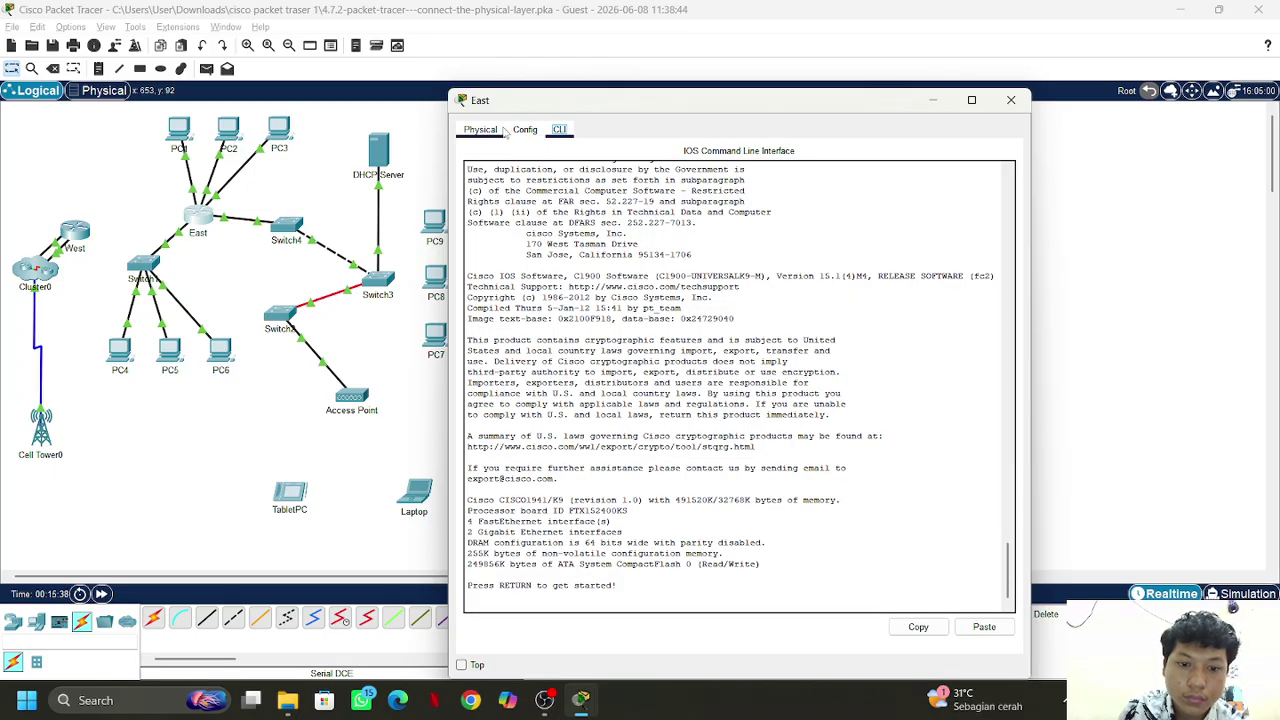
pyautogui.click(492, 131)
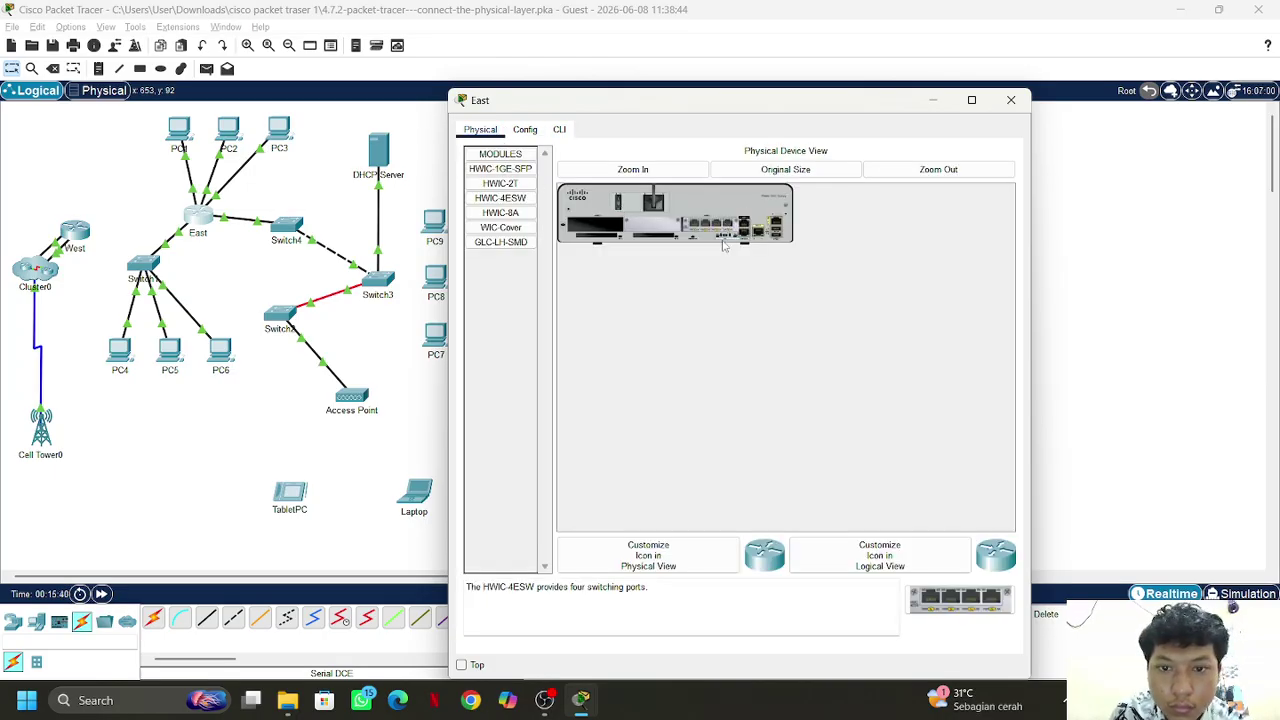
# Compare the descriptions of the modules available for the East router, including HWIC-1GE-SFP, HWIC-2T, HWIC-4ESW and HWIC-8A
pyautogui.click(500, 184)
pyautogui.click(500, 198)
pyautogui.click(502, 212)
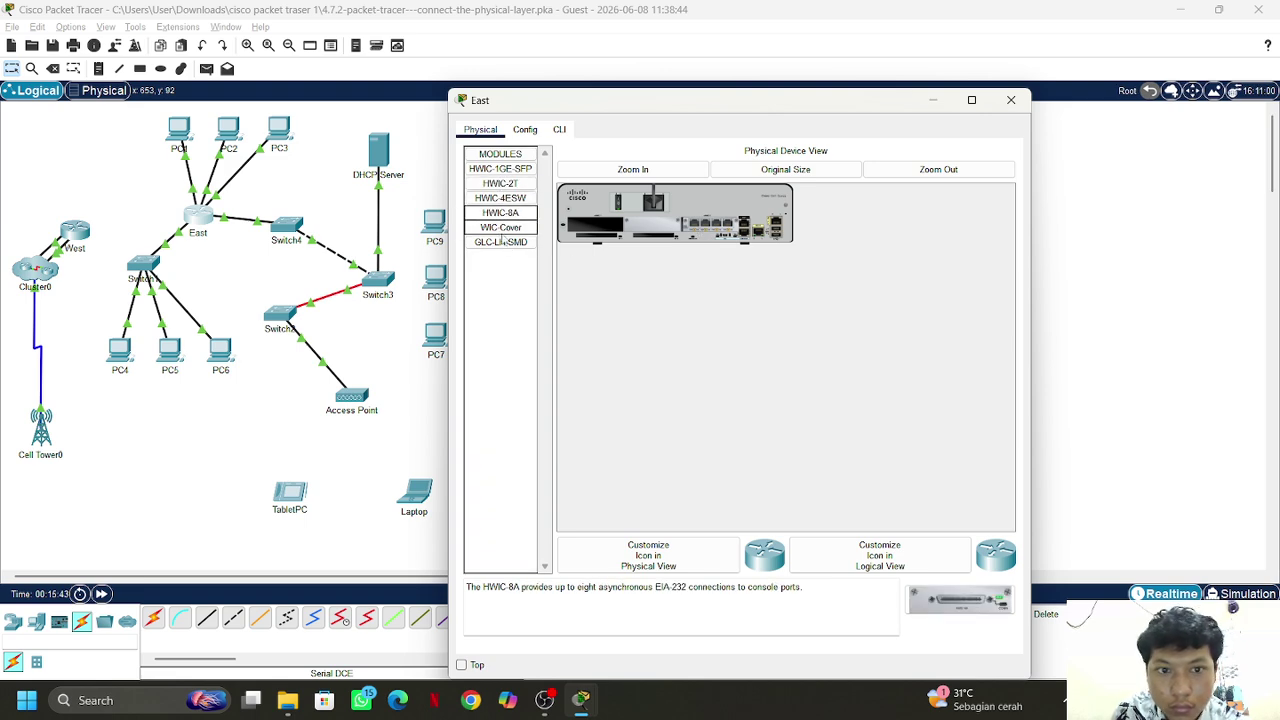
pyautogui.click(500, 198)
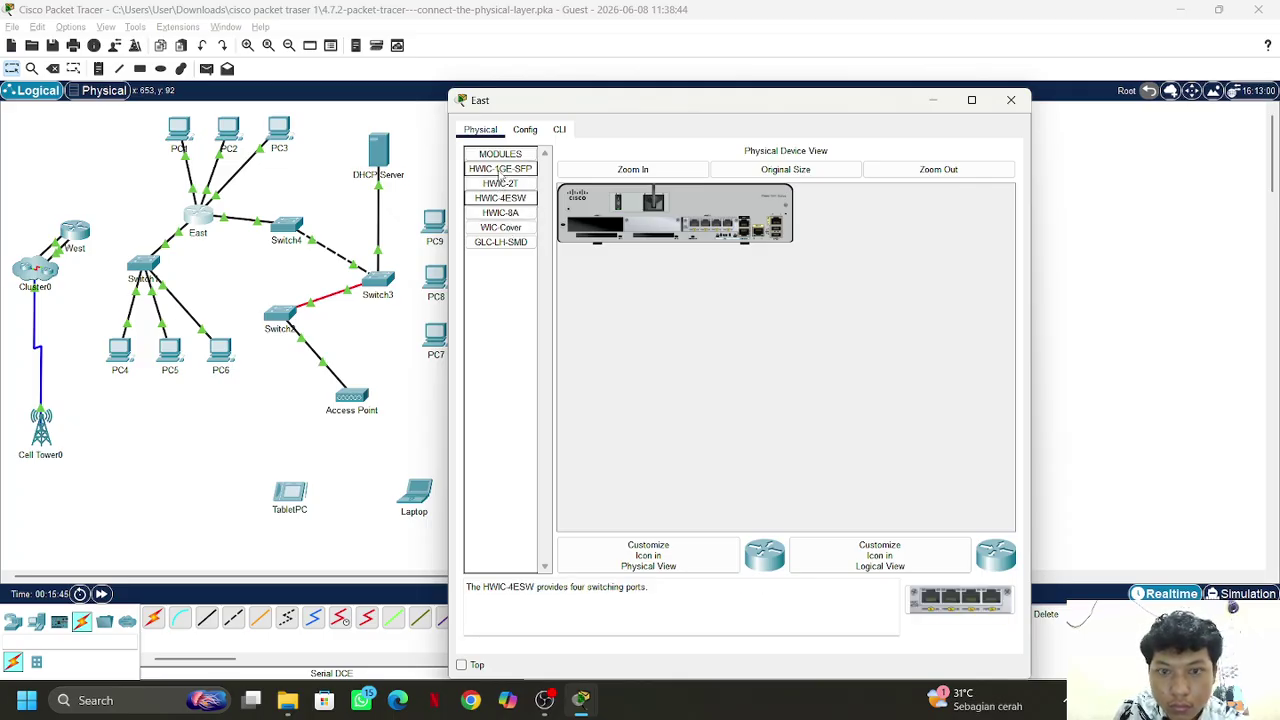
pyautogui.click(500, 170)
pyautogui.click(499, 199)
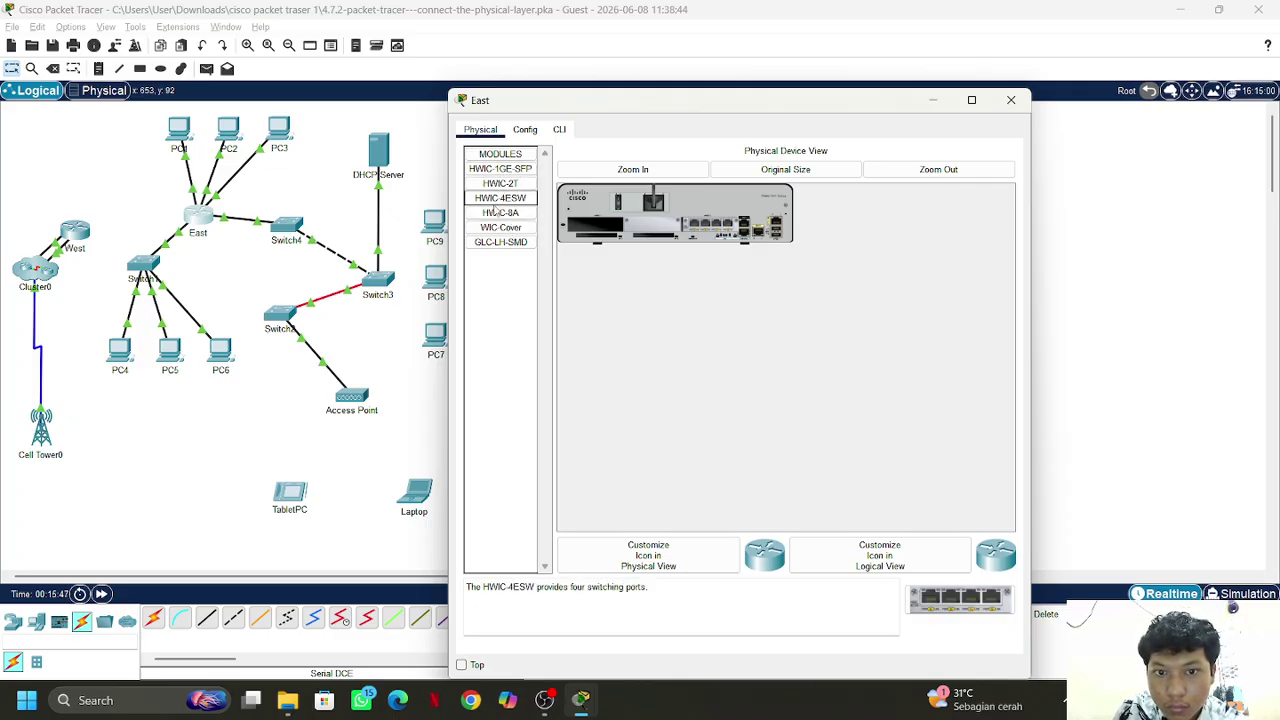
pyautogui.click(500, 184)
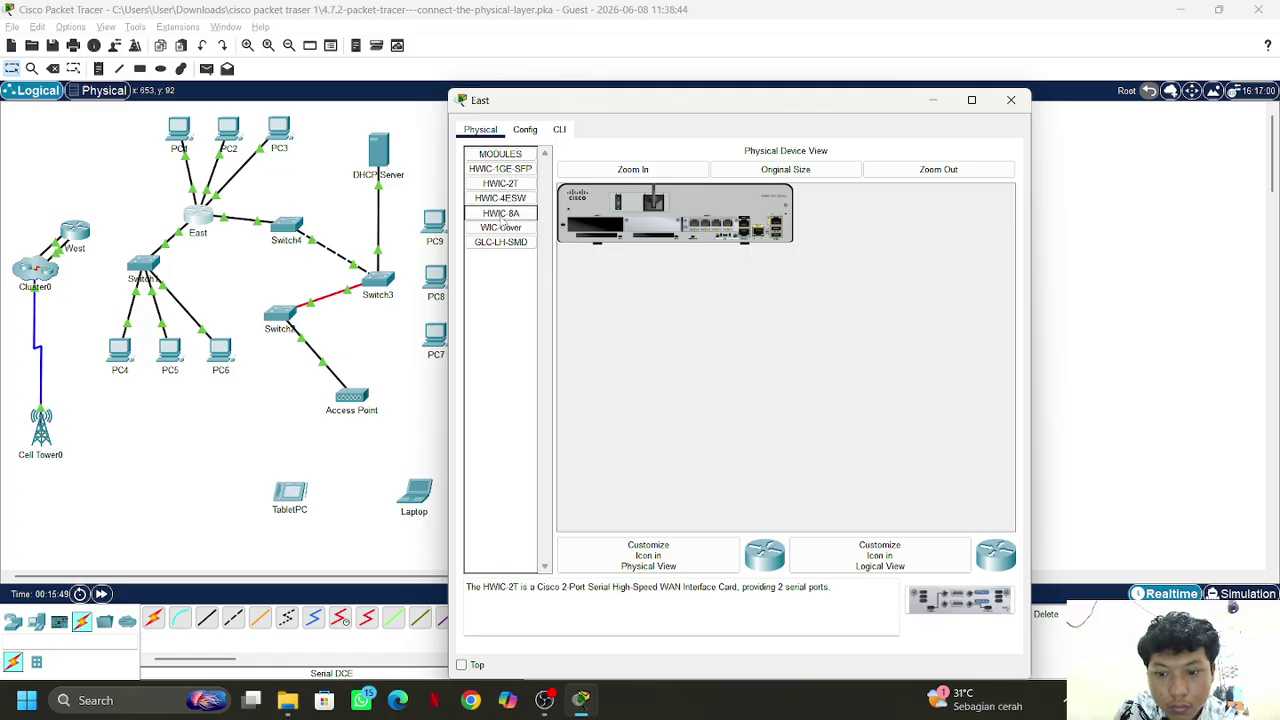
pyautogui.click(500, 213)
pyautogui.click(500, 242)
pyautogui.click(500, 213)
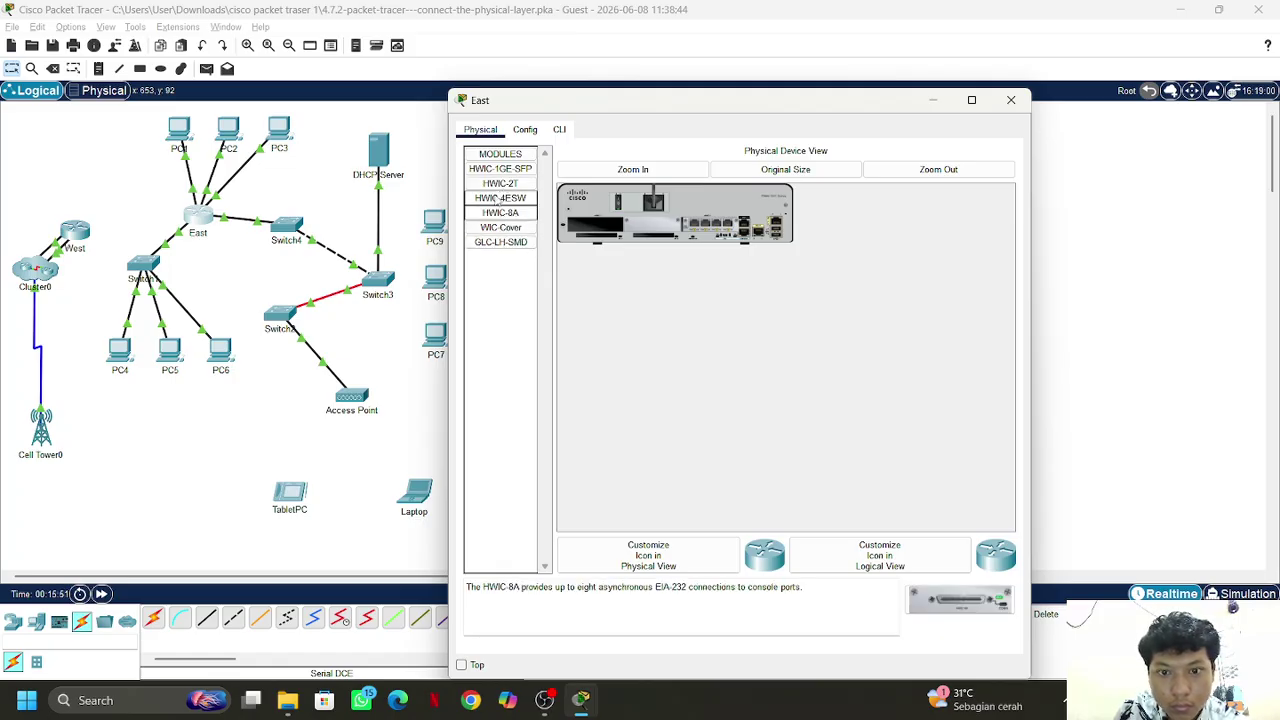
pyautogui.click(500, 184)
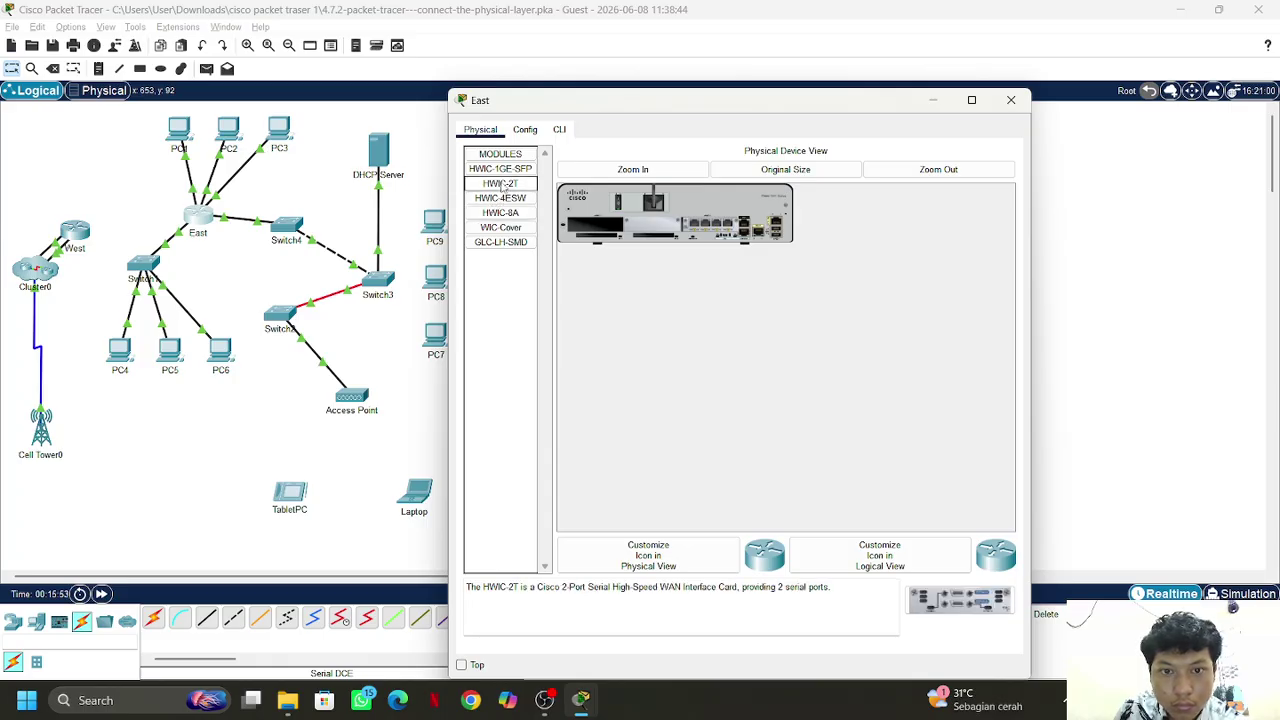
pyautogui.moveTo(653, 230); pyautogui.dragTo(598, 232)
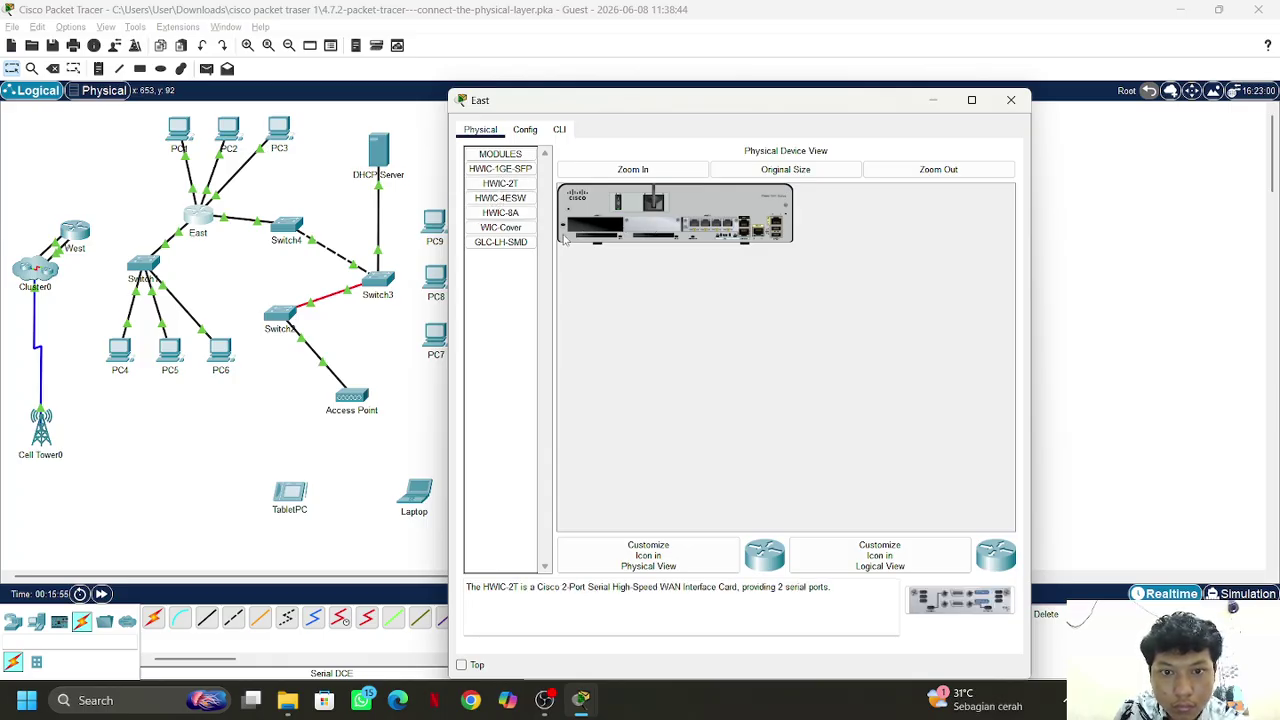
pyautogui.click(500, 228)
# Try to install an HWIC-8A module in the East router's empty slot
pyautogui.click(500, 213)
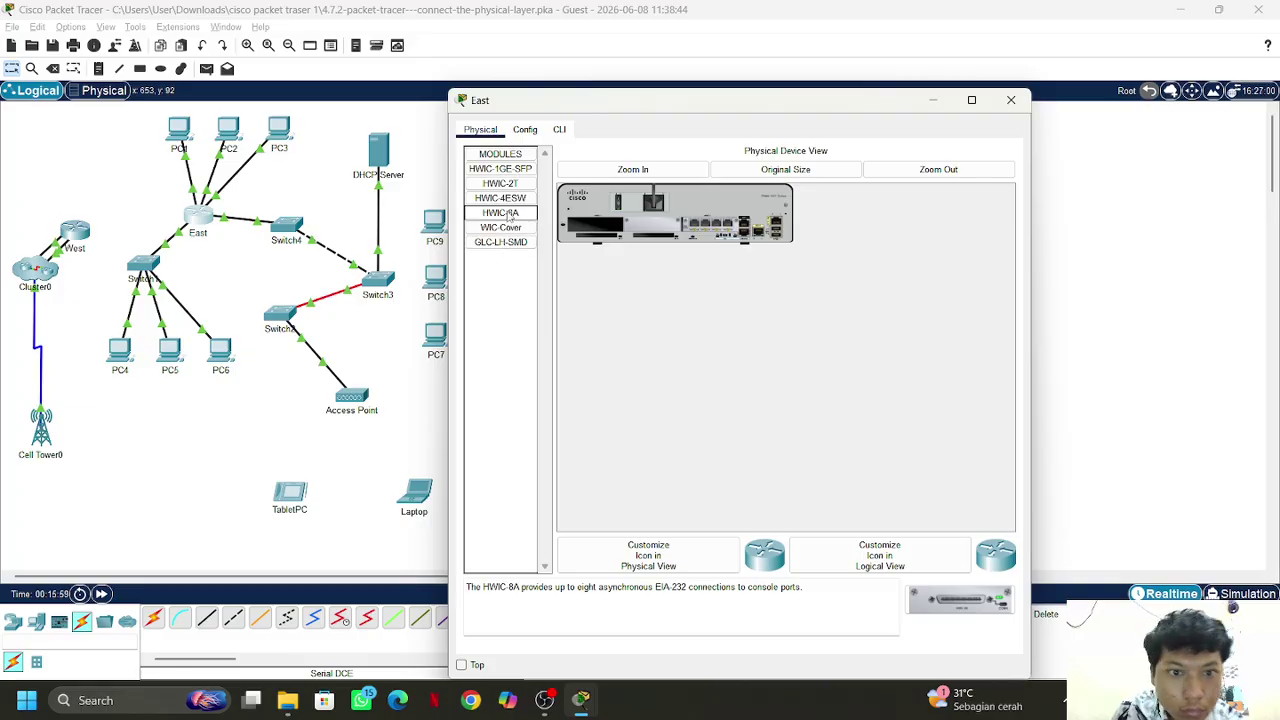
pyautogui.moveTo(500, 213); pyautogui.dragTo(592, 232)
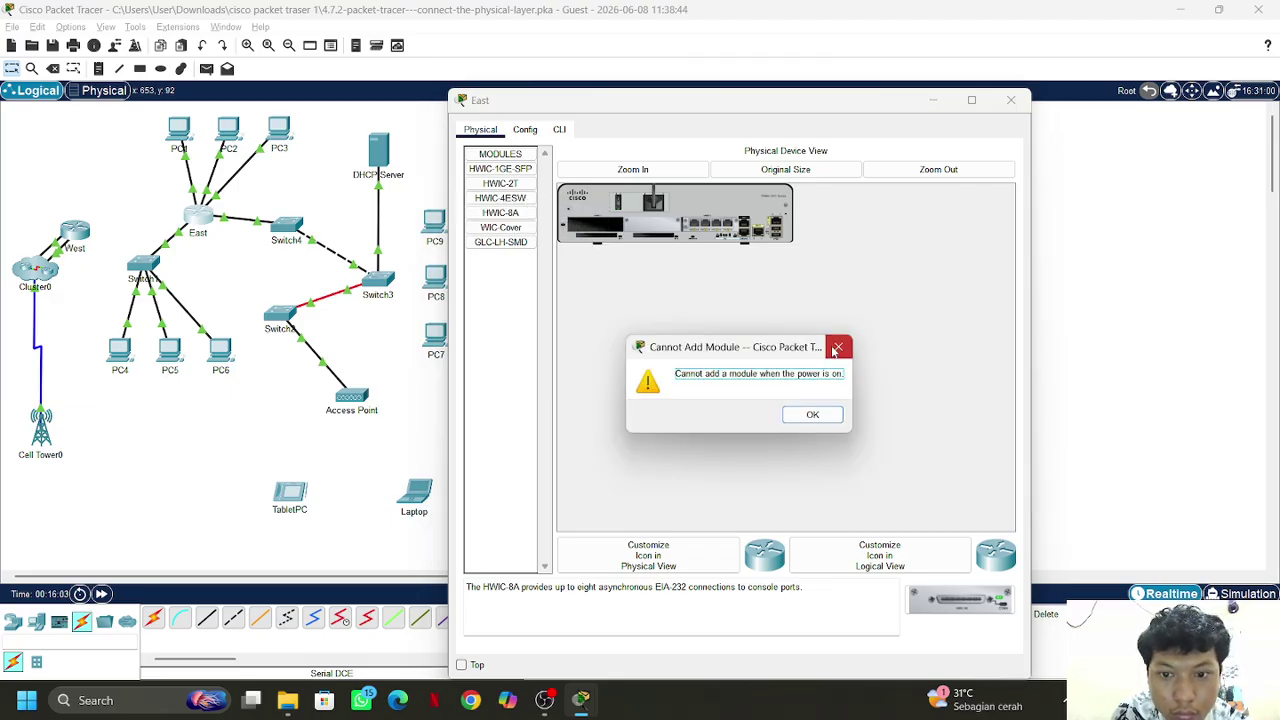
pyautogui.click(837, 348)
# Power the East router off and install an HWIC-1GE-SFP module in its empty slot
pyautogui.click(620, 207)
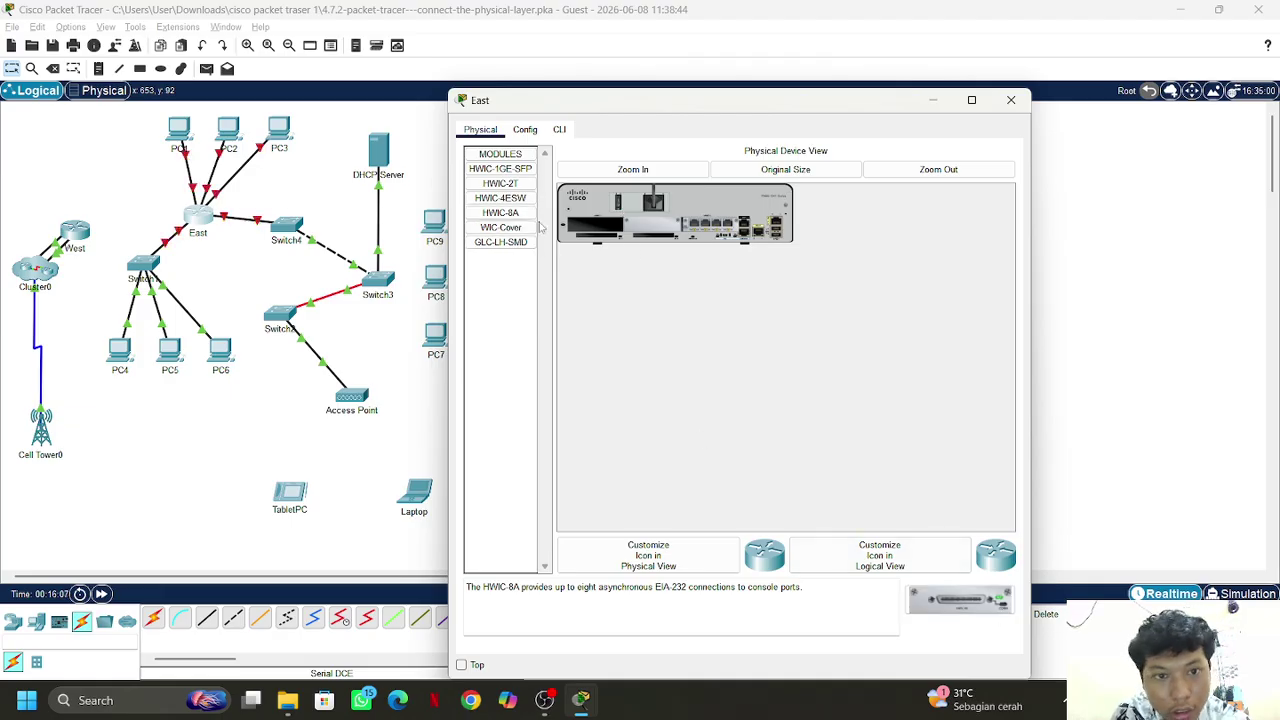
pyautogui.moveTo(507, 170); pyautogui.dragTo(540, 200)
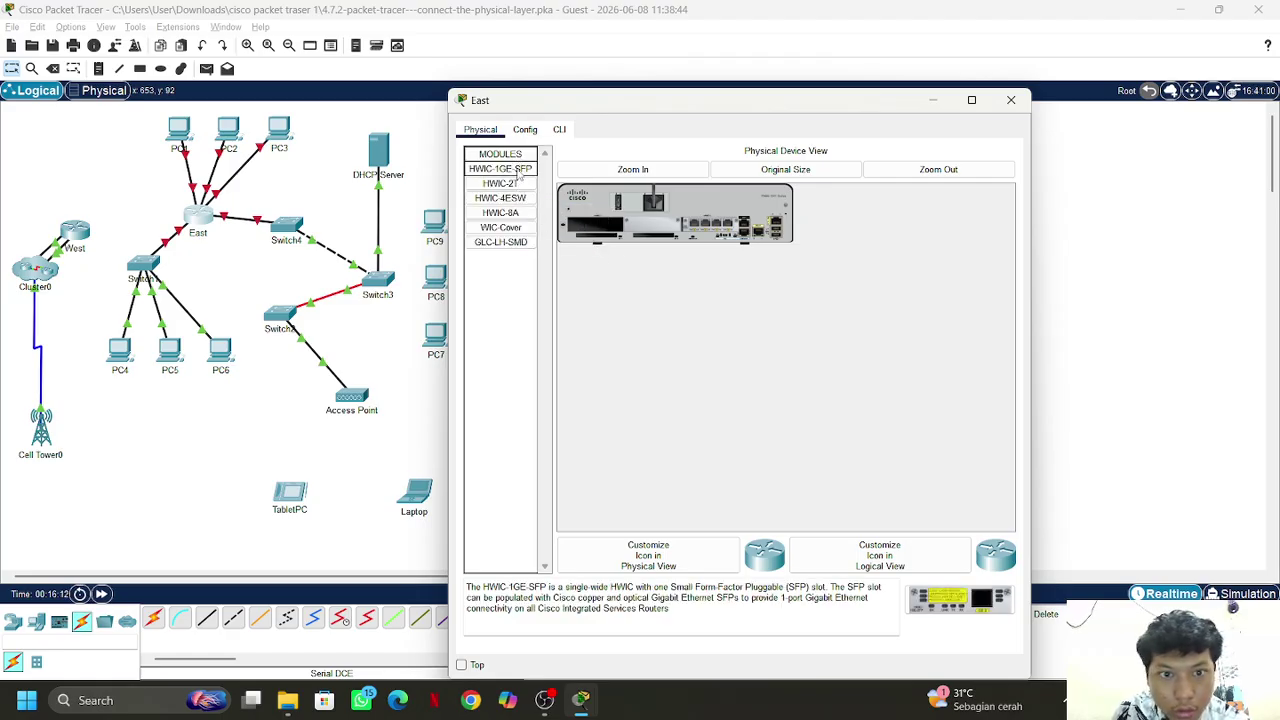
pyautogui.click(510, 169)
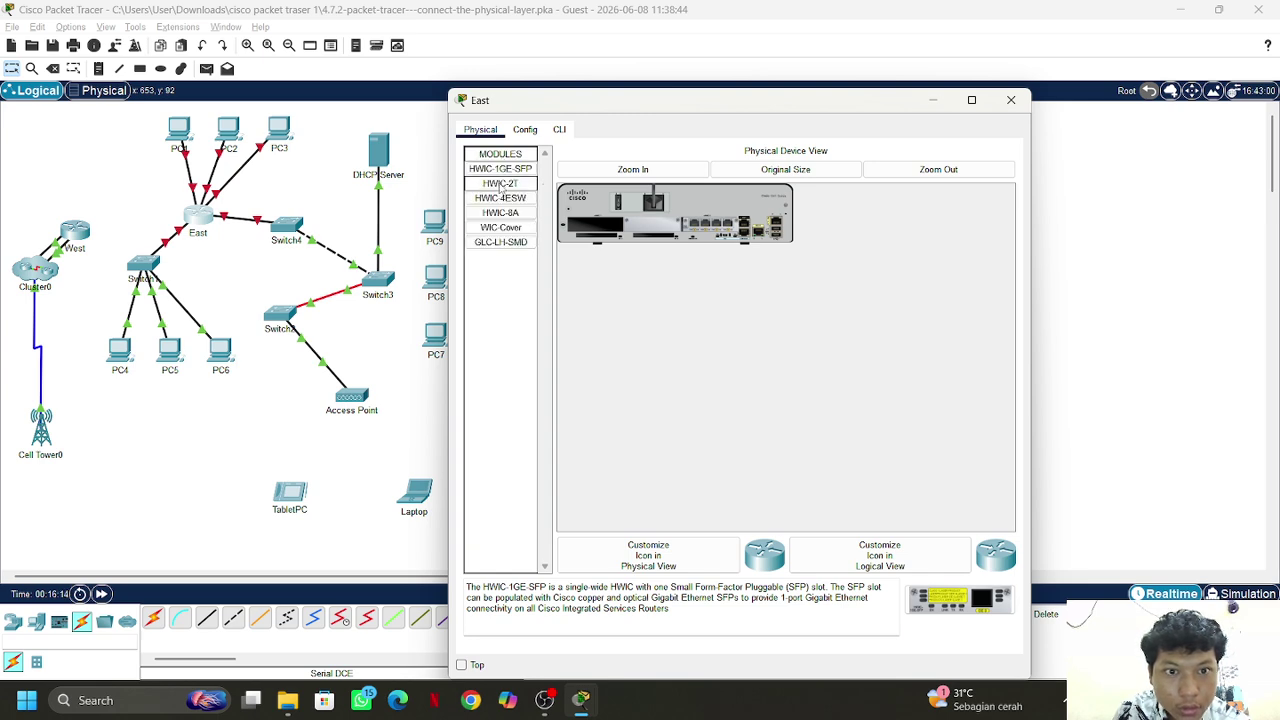
pyautogui.moveTo(502, 176); pyautogui.dragTo(610, 282)
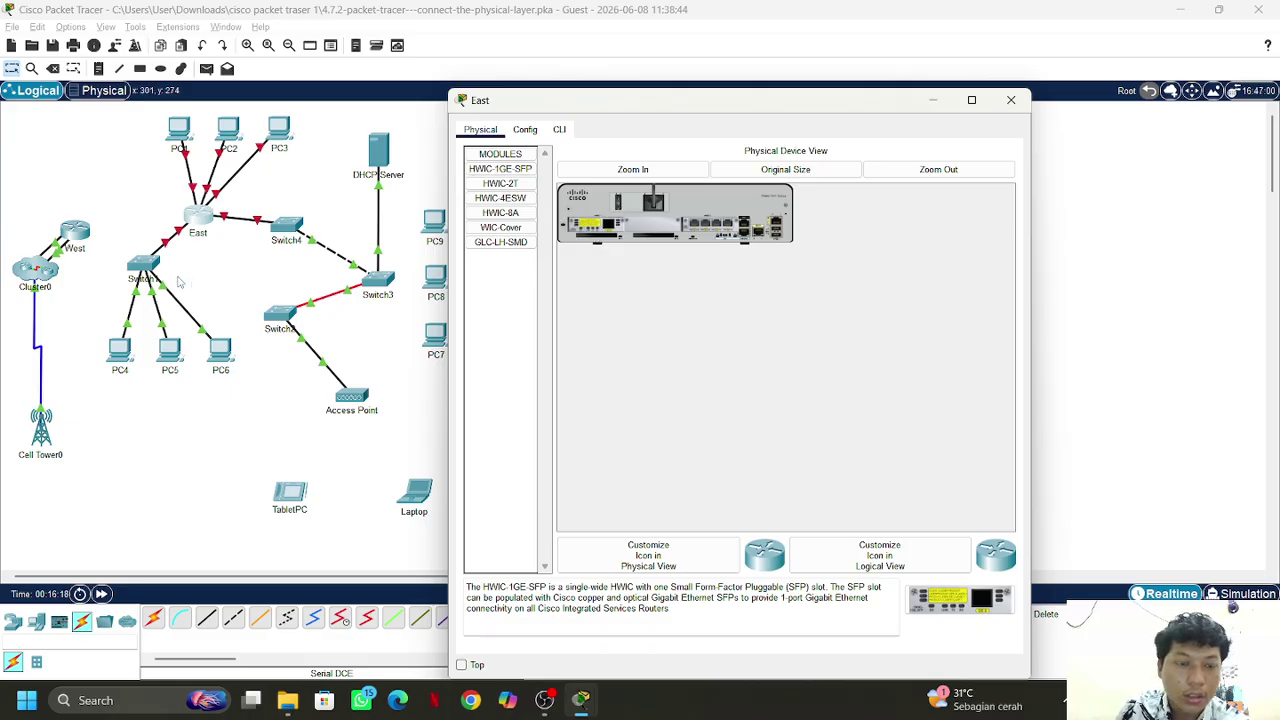
# Try to start a Serial DCE cable at the East router, and abandon it without choosing a port
pyautogui.click(176, 229)
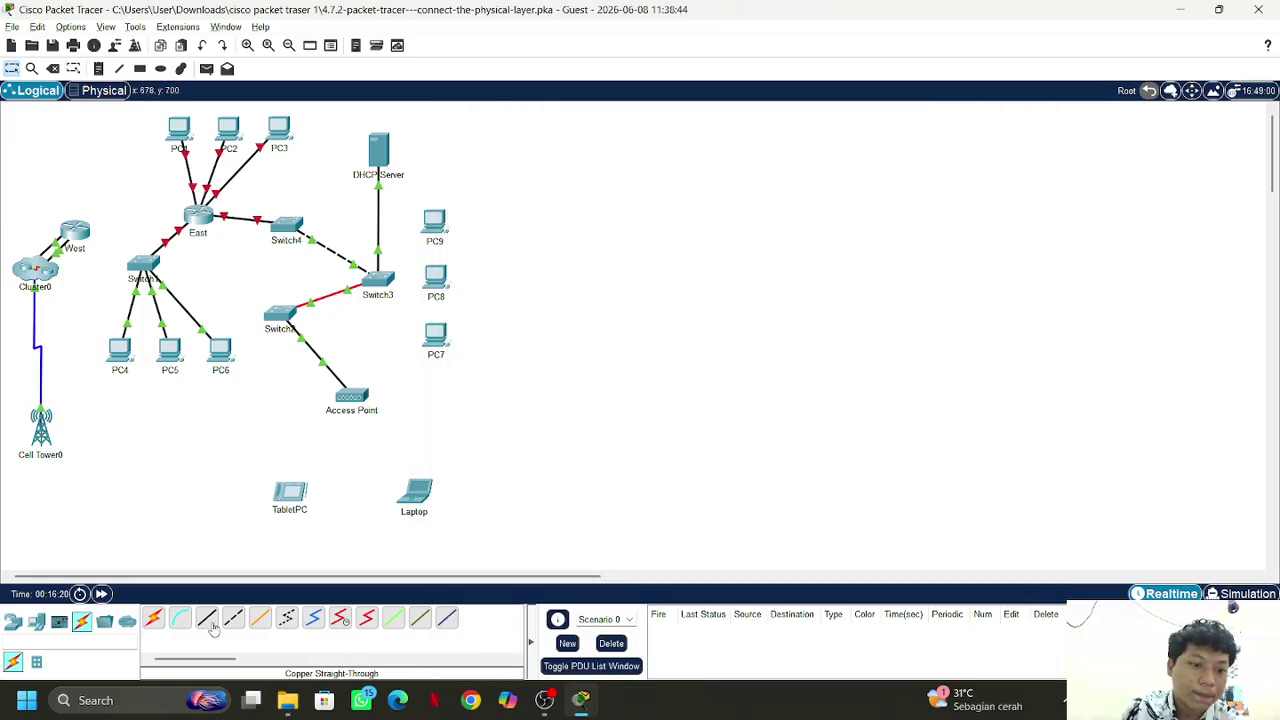
pyautogui.click(340, 617)
pyautogui.click(200, 238)
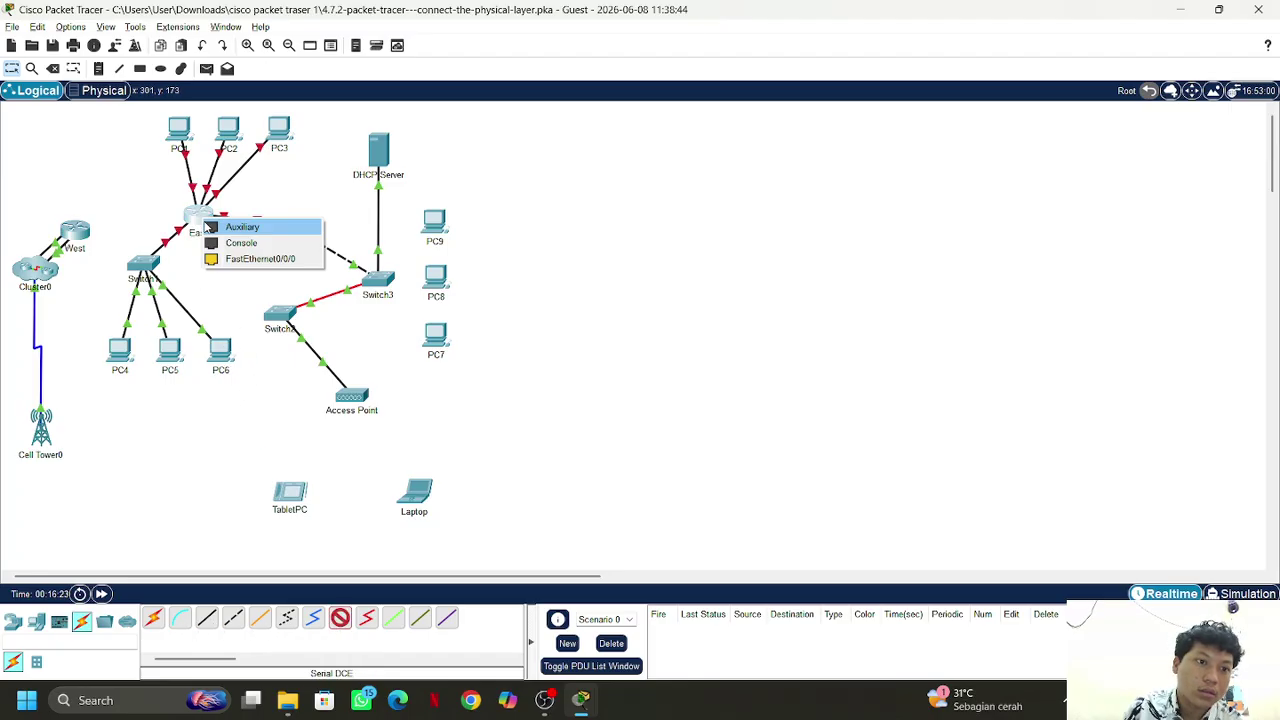
pyautogui.click(222, 288)
pyautogui.click(340, 617)
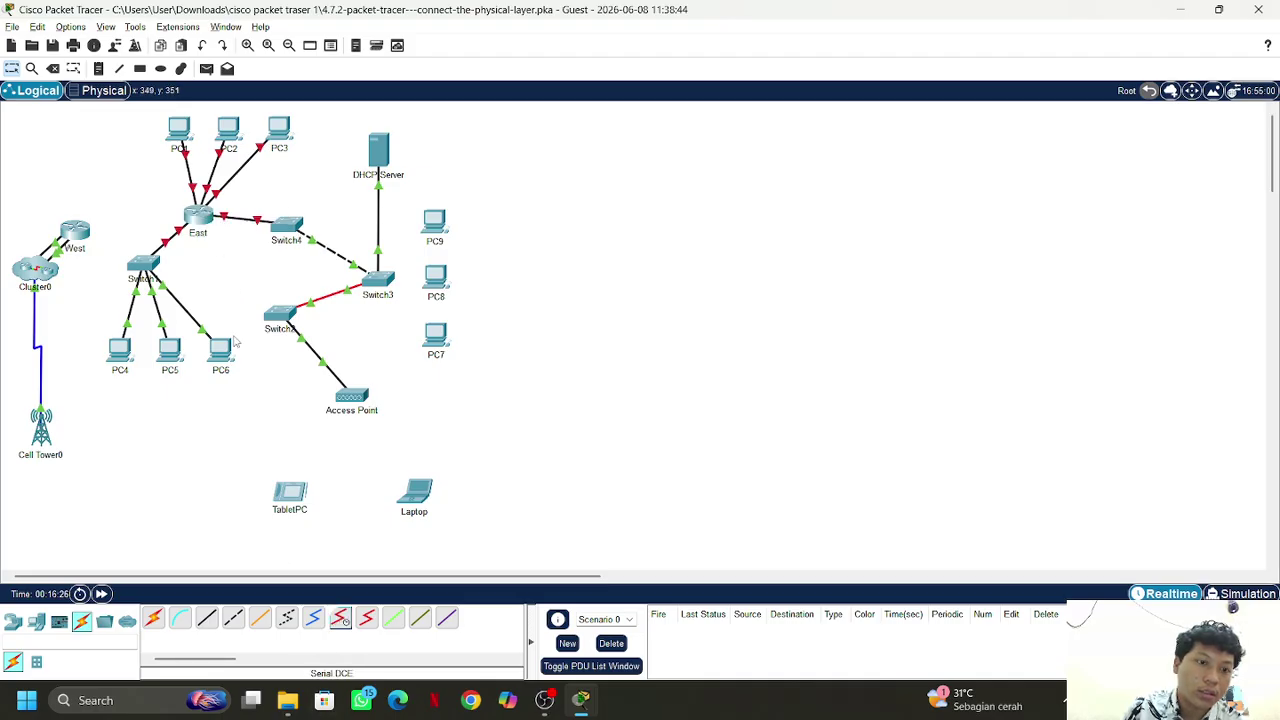
# Power the East router off and replace its HWIC-1GE-SFP module with an HWIC-8A module
pyautogui.click(200, 218)
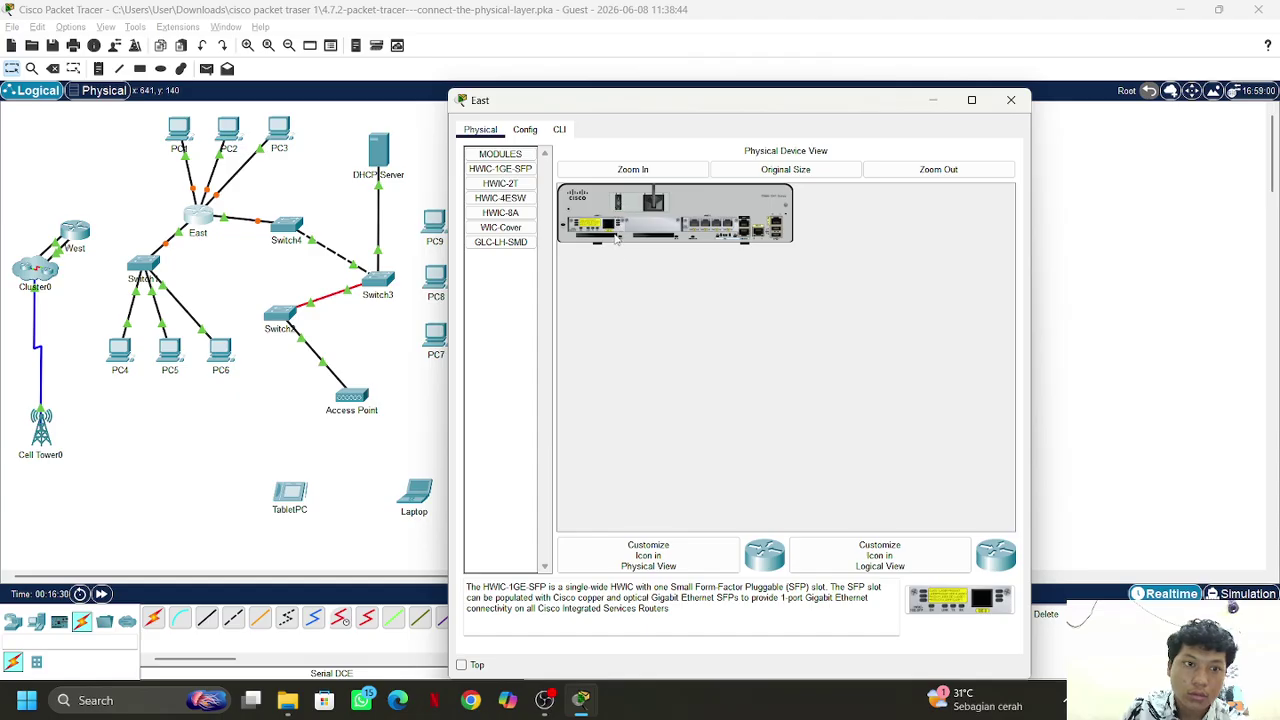
pyautogui.moveTo(601, 227); pyautogui.dragTo(598, 225)
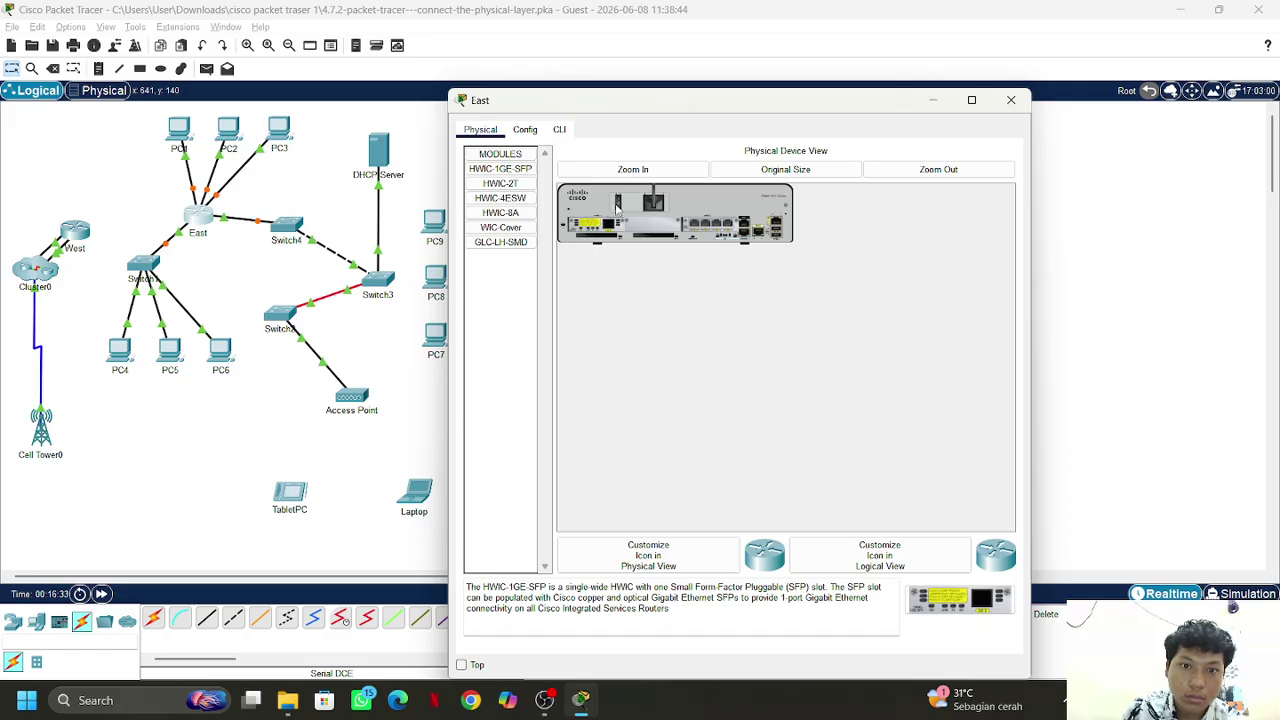
pyautogui.click(505, 229)
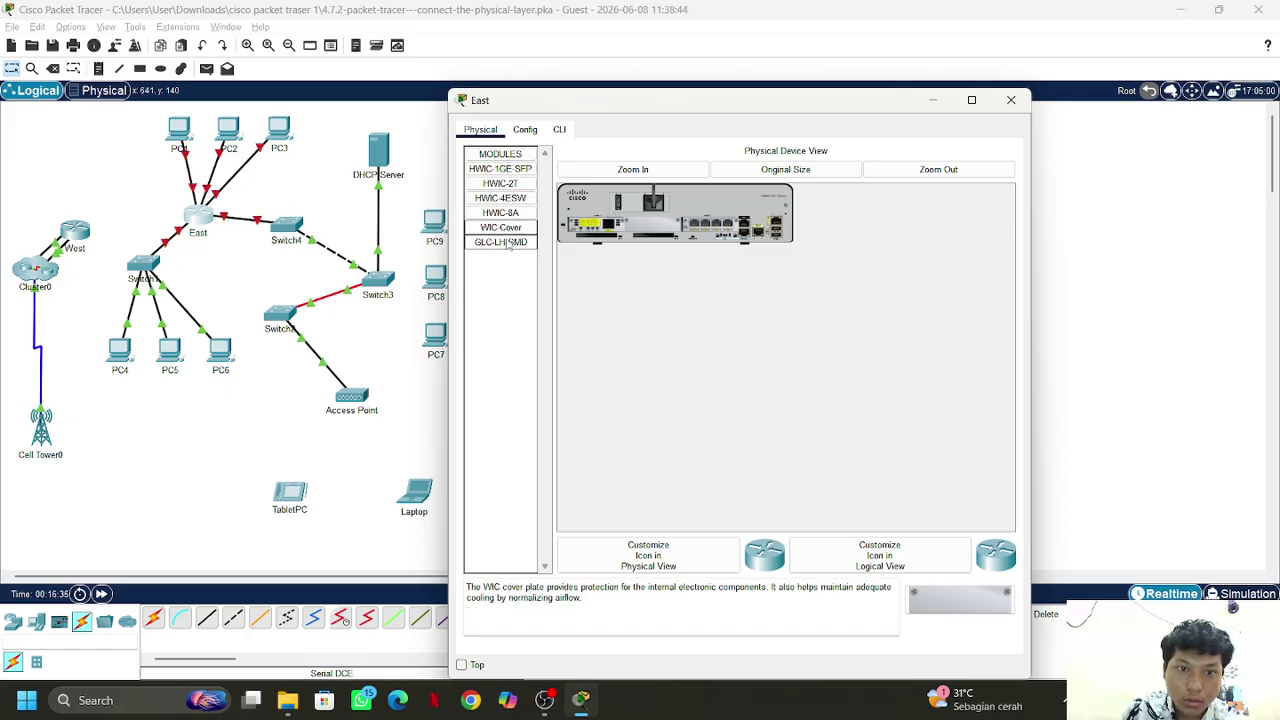
pyautogui.click(500, 169)
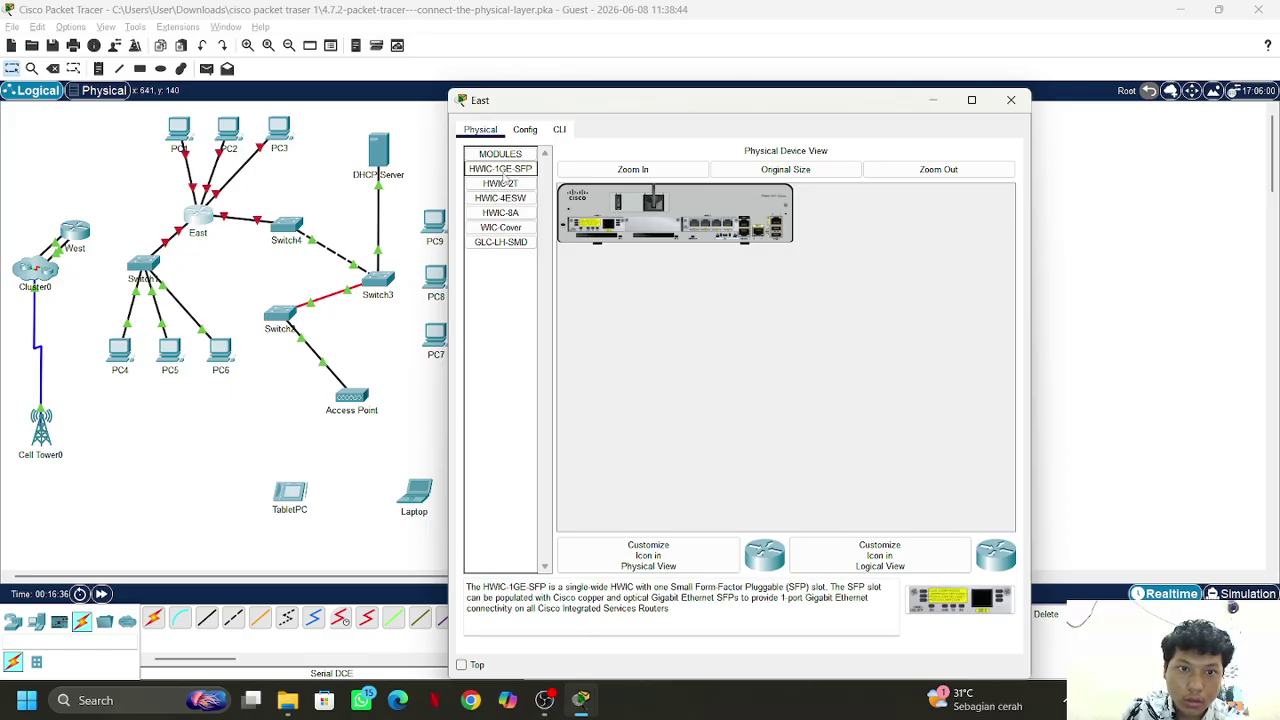
pyautogui.click(505, 185)
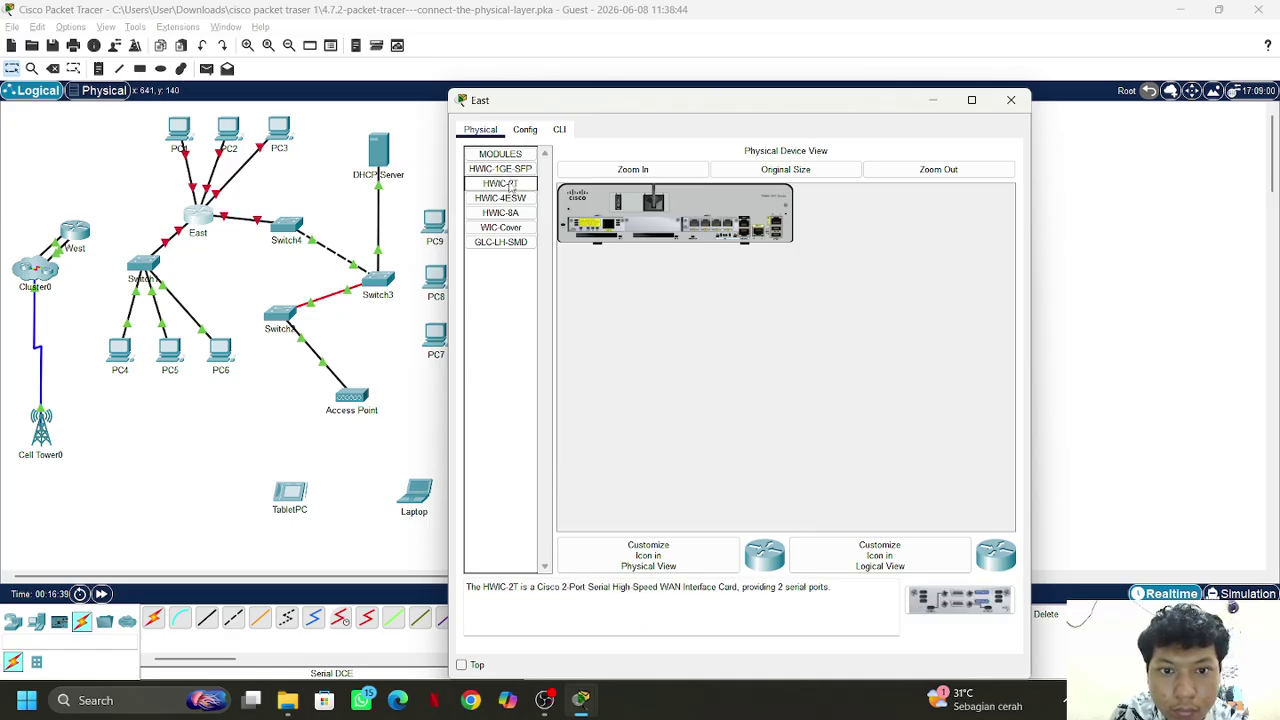
pyautogui.moveTo(512, 186); pyautogui.dragTo(604, 212)
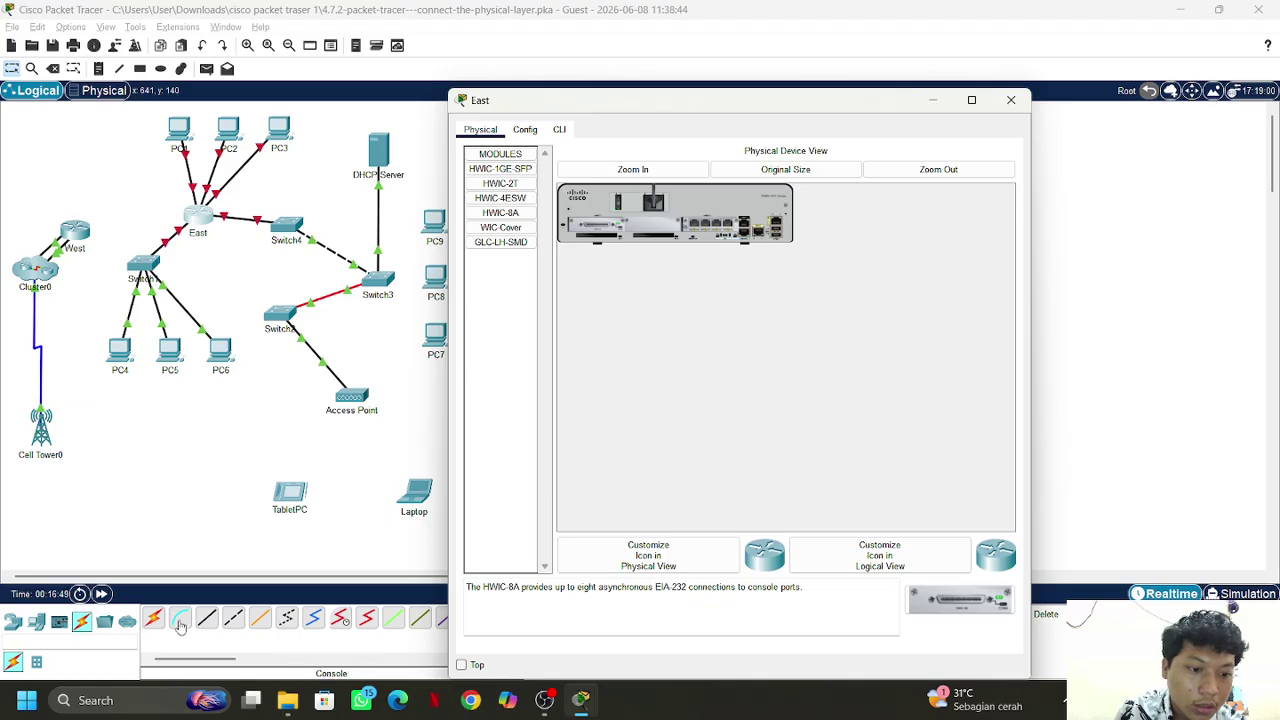
pyautogui.click(340, 618)
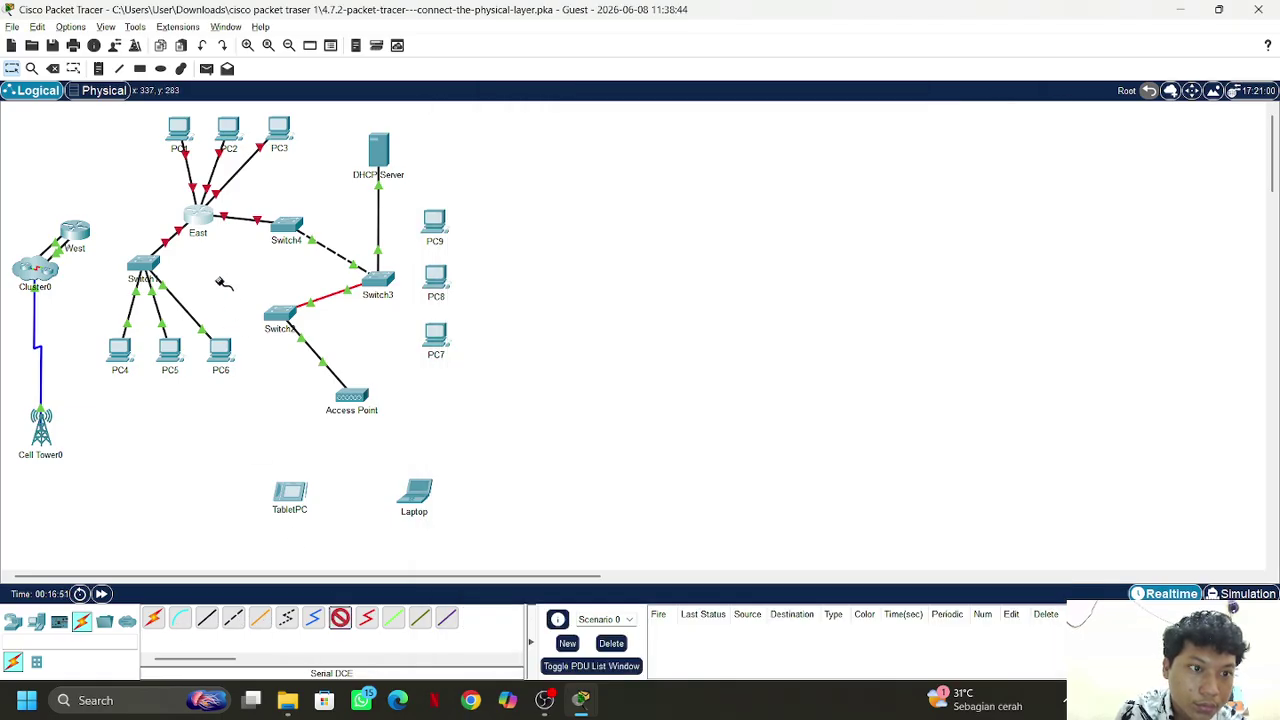
pyautogui.click(214, 222)
pyautogui.click(181, 263)
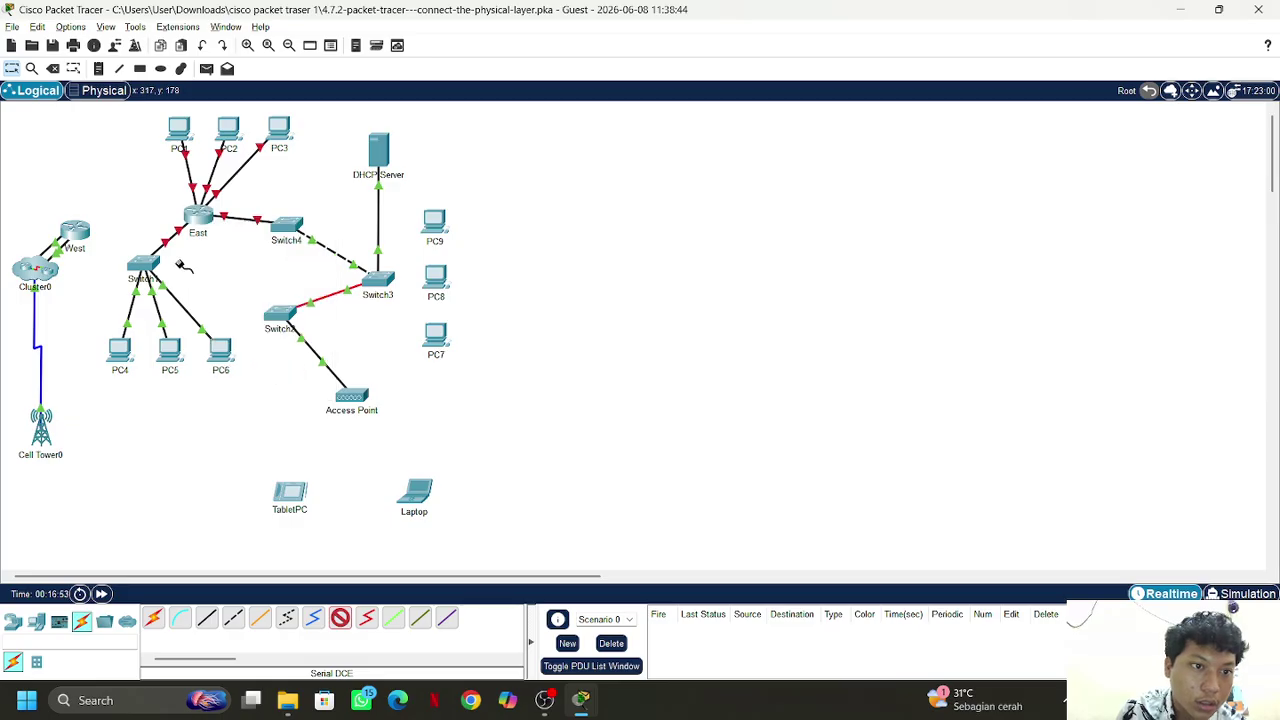
pyautogui.click(340, 618)
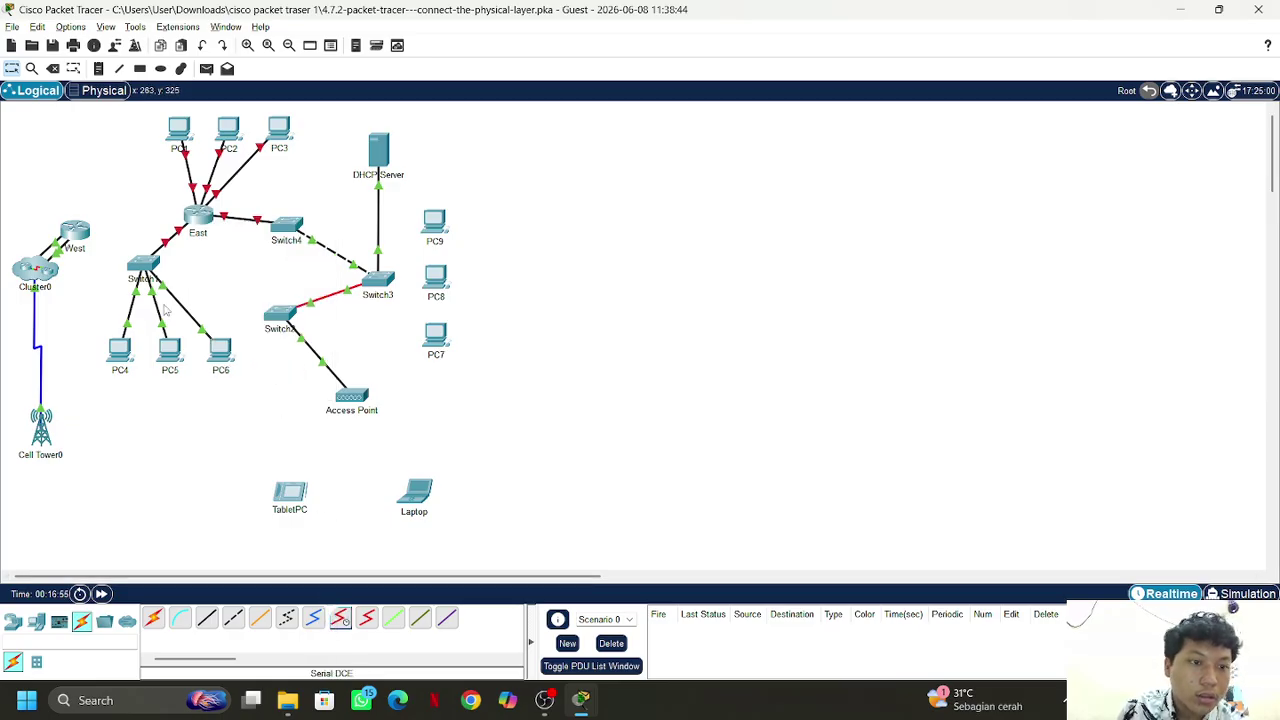
# Remove the HWIC-8A module from the East router and try to fit a GLC-LH-SMD module in its place
pyautogui.click(197, 216)
pyautogui.click(530, 214)
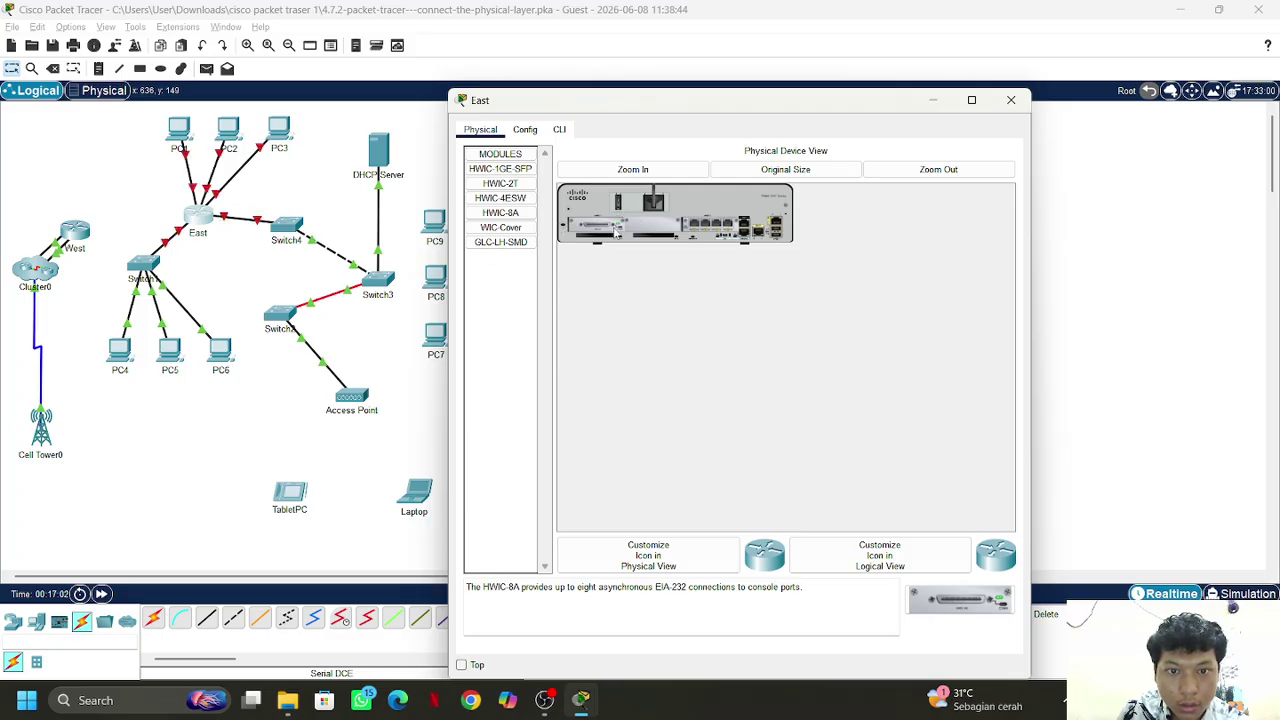
pyautogui.moveTo(500, 242); pyautogui.dragTo(621, 246)
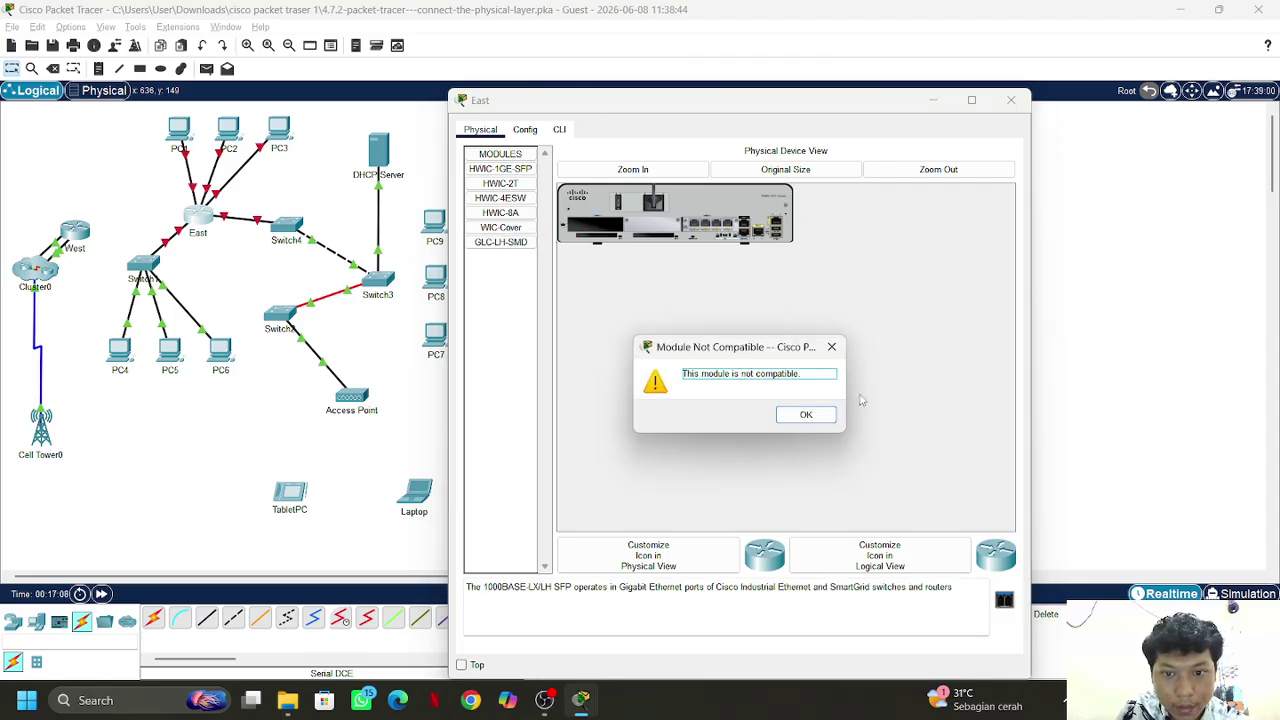
pyautogui.click(831, 347)
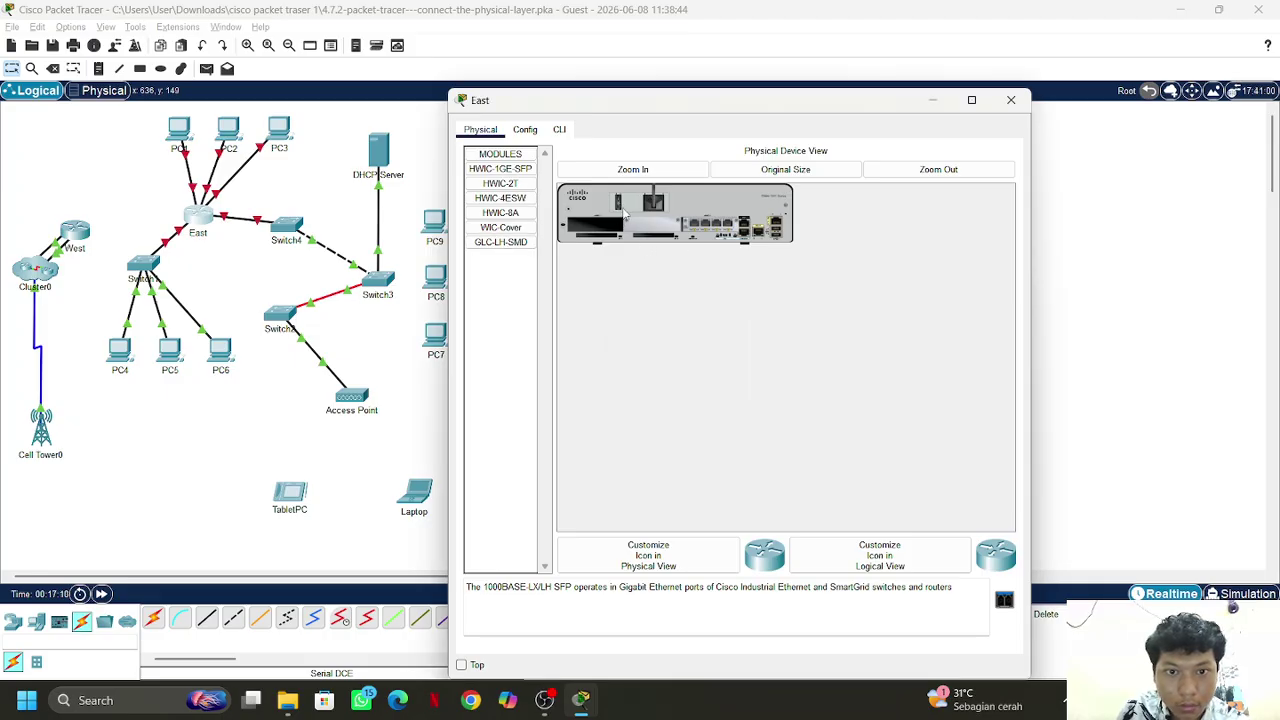
# Try to install the GLC-LH-SMD module again and an HWIC-1GE-SFP module in the East router's empty slot
pyautogui.moveTo(504, 243); pyautogui.dragTo(603, 234)
pyautogui.click(831, 347)
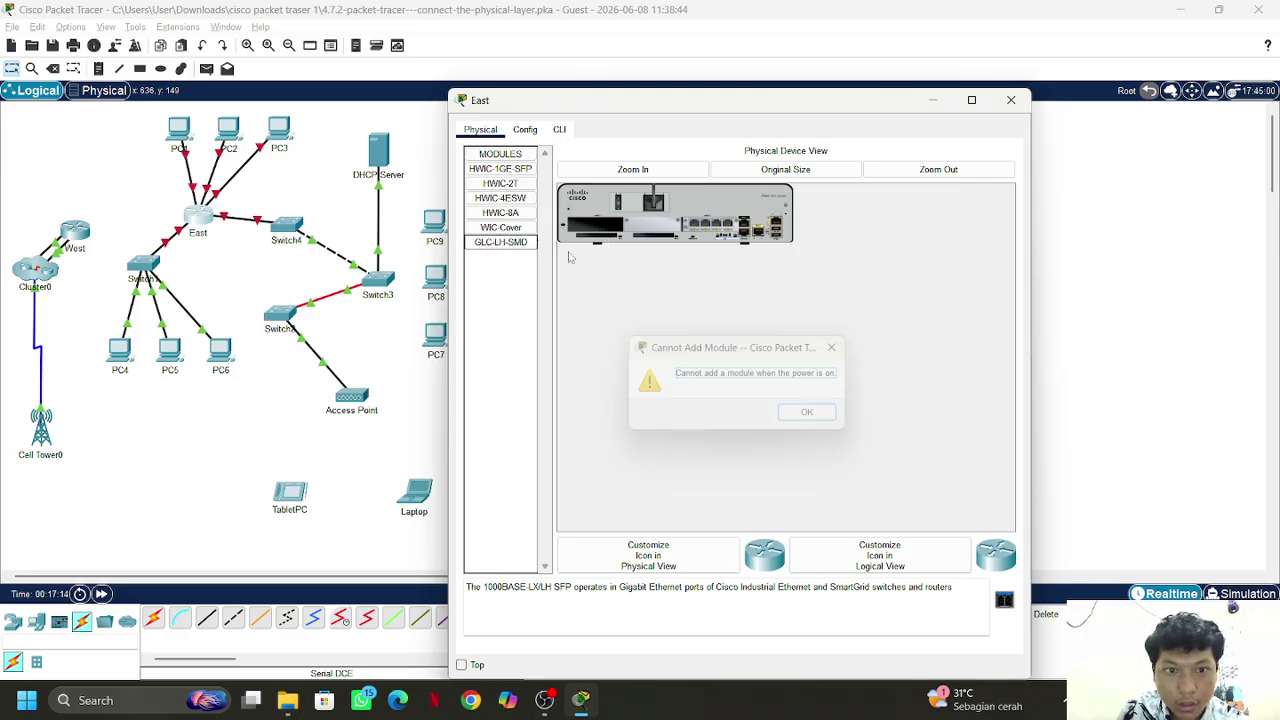
pyautogui.moveTo(500, 168); pyautogui.dragTo(580, 226)
pyautogui.click(832, 346)
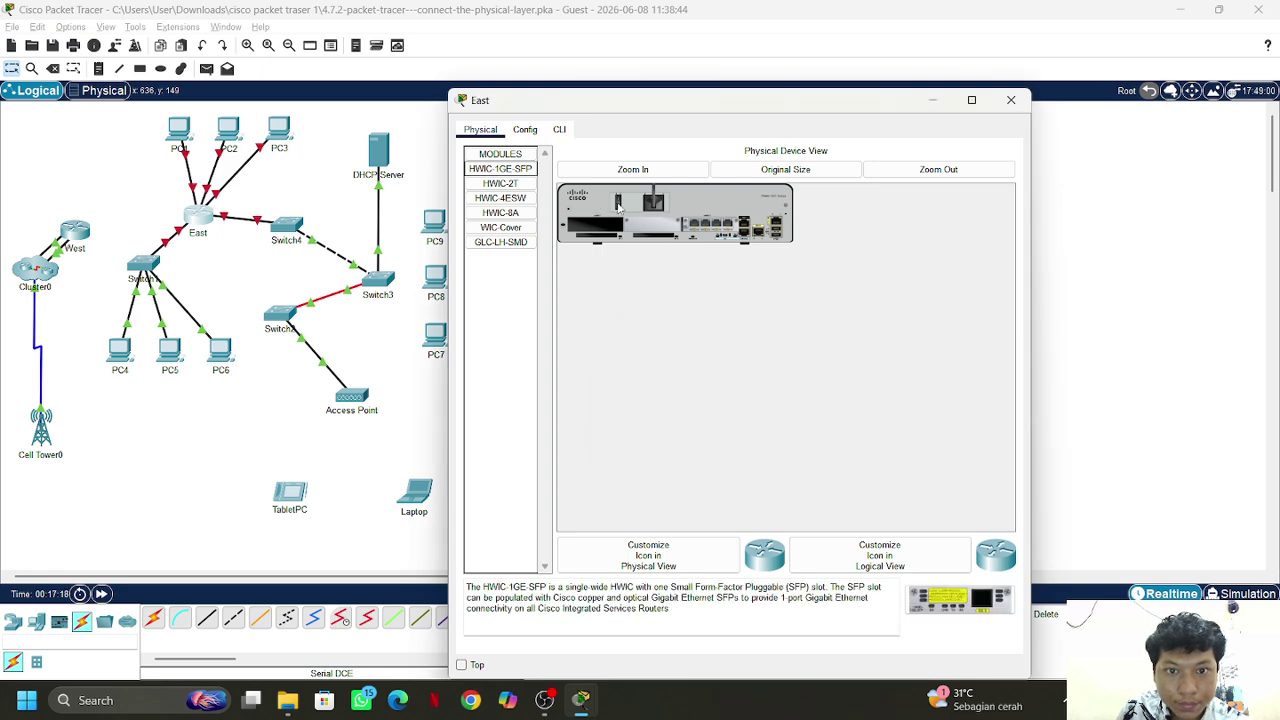
# Power the East router off, install an HWIC-2T module in its empty slot, and power it back on
pyautogui.click(617, 203)
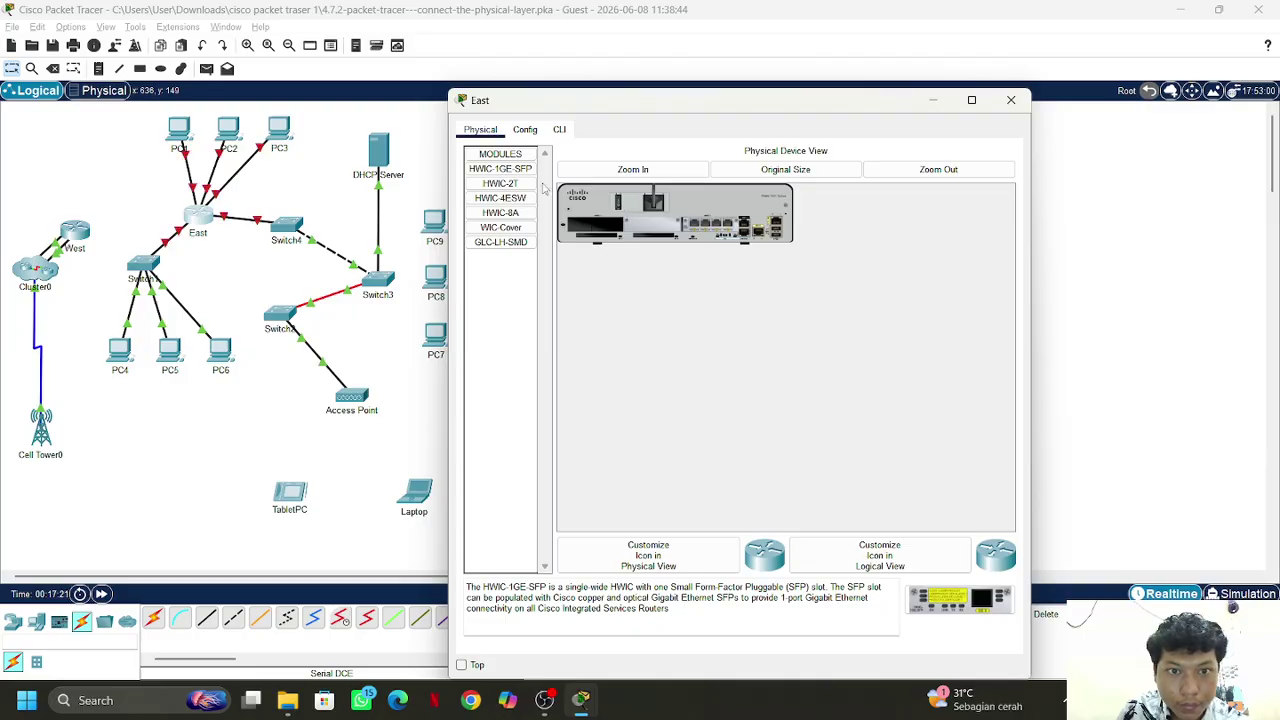
pyautogui.moveTo(500, 183); pyautogui.dragTo(595, 222)
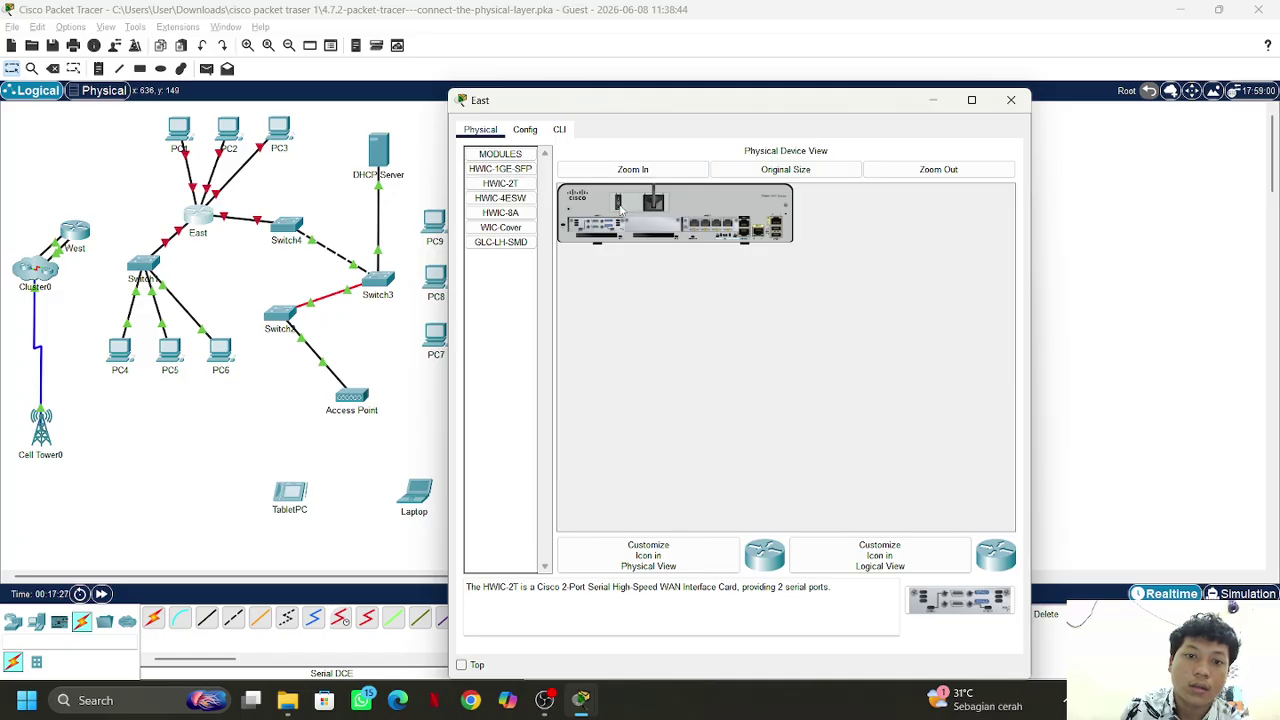
pyautogui.click(166, 423)
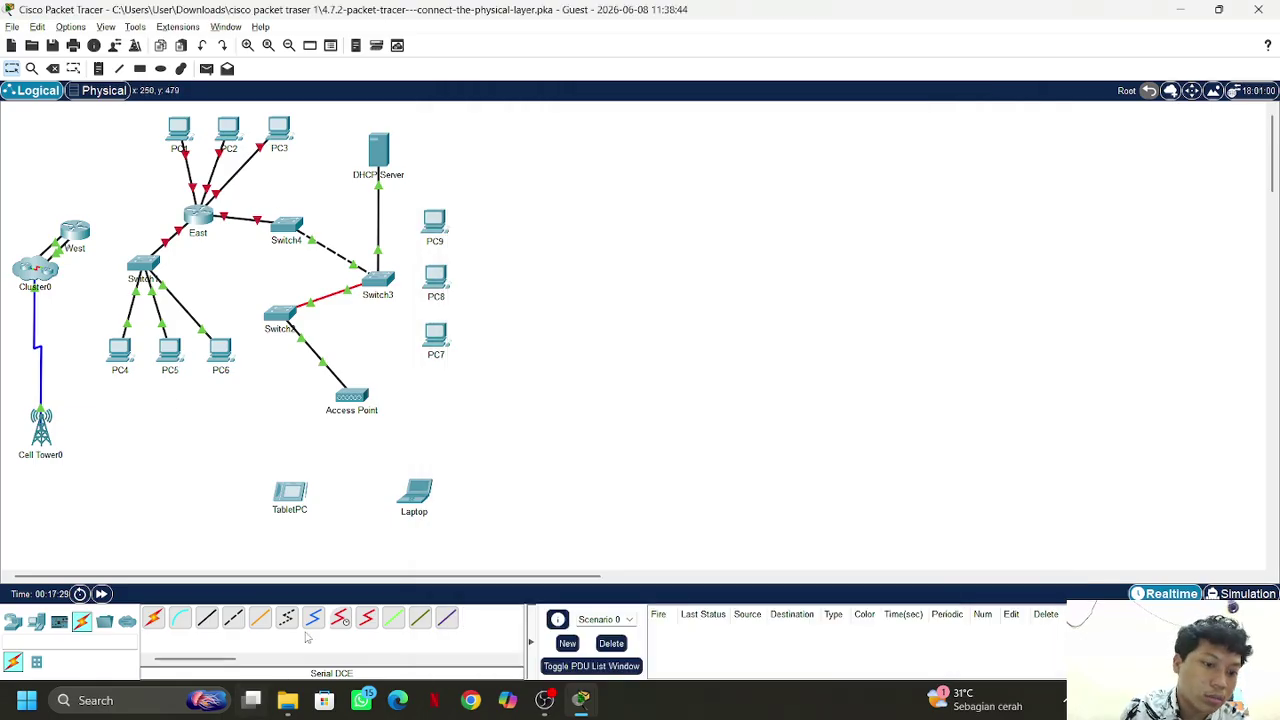
# Connect a Serial DCE cable from Serial0/1/0 on the East router to Serial0/0/0 on the West router
pyautogui.click(340, 618)
pyautogui.click(205, 219)
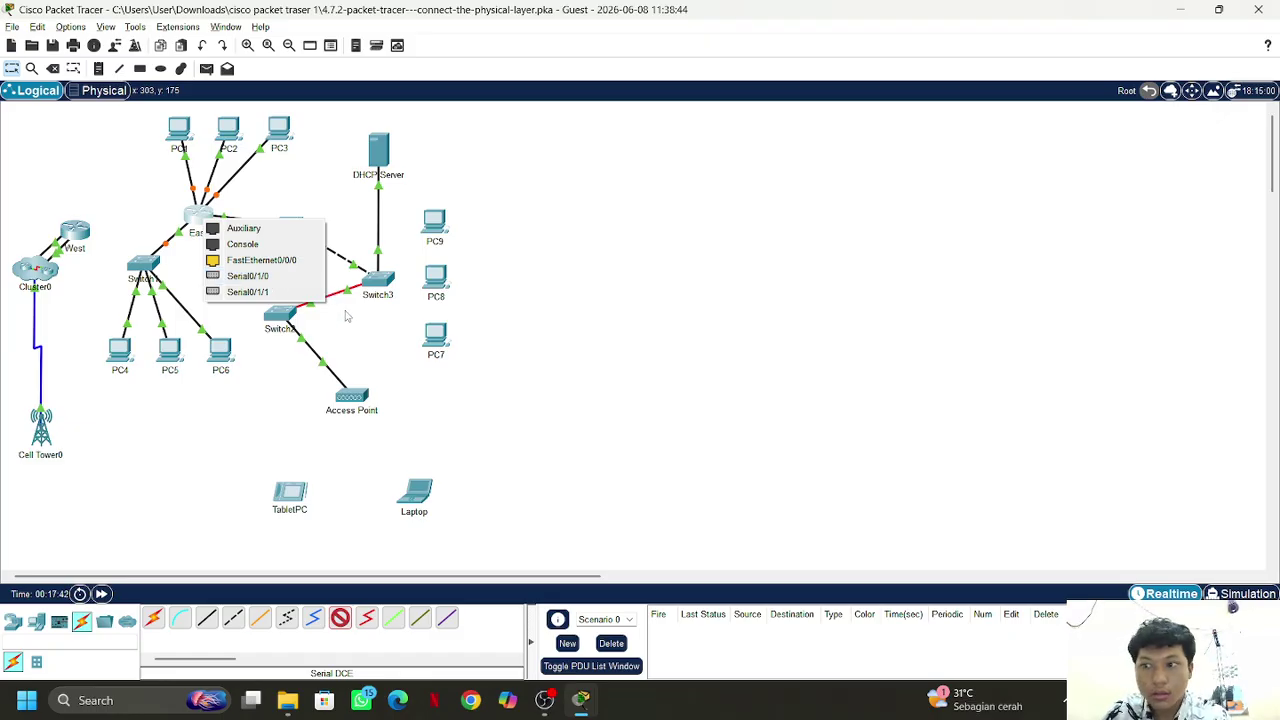
pyautogui.click(247, 275)
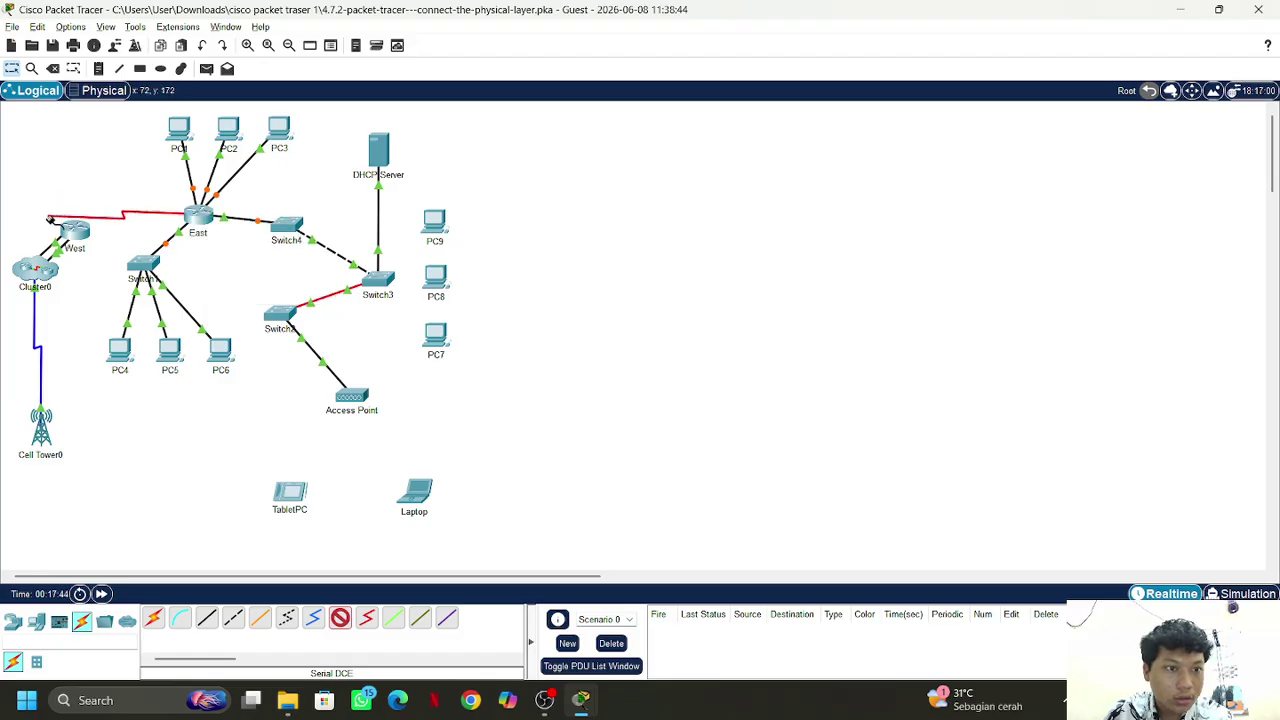
pyautogui.click(74, 236)
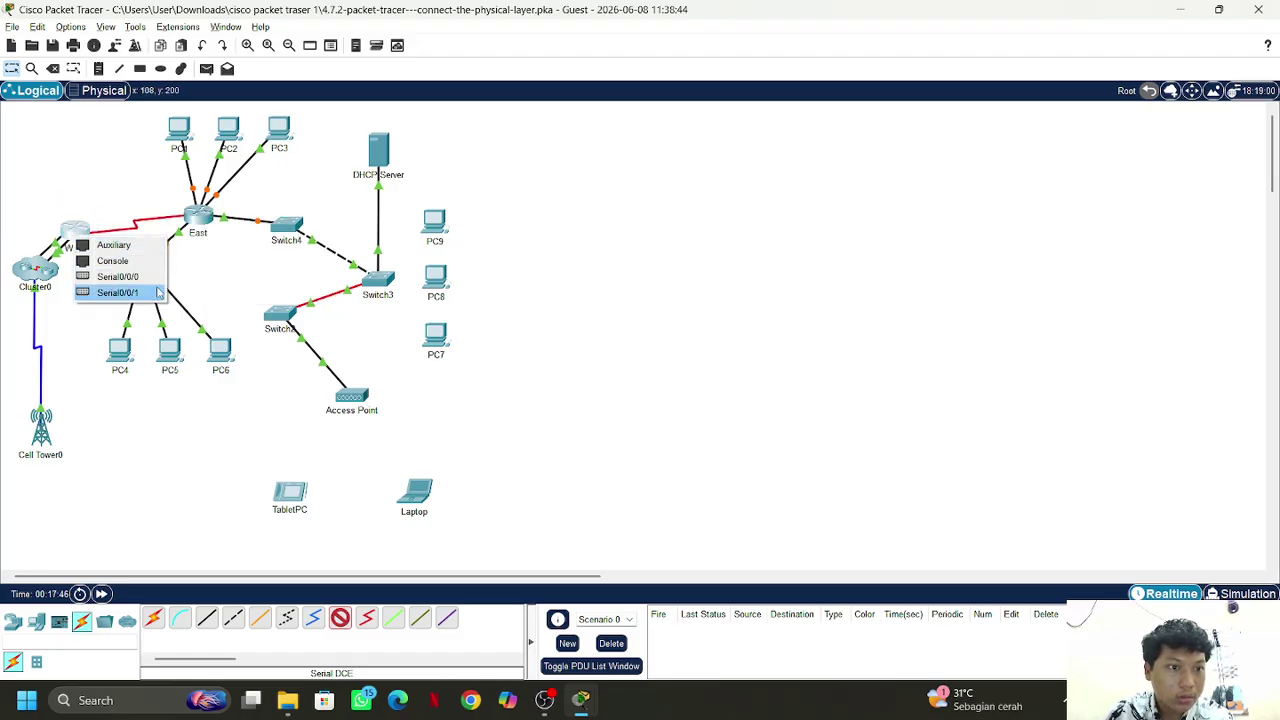
pyautogui.click(135, 281)
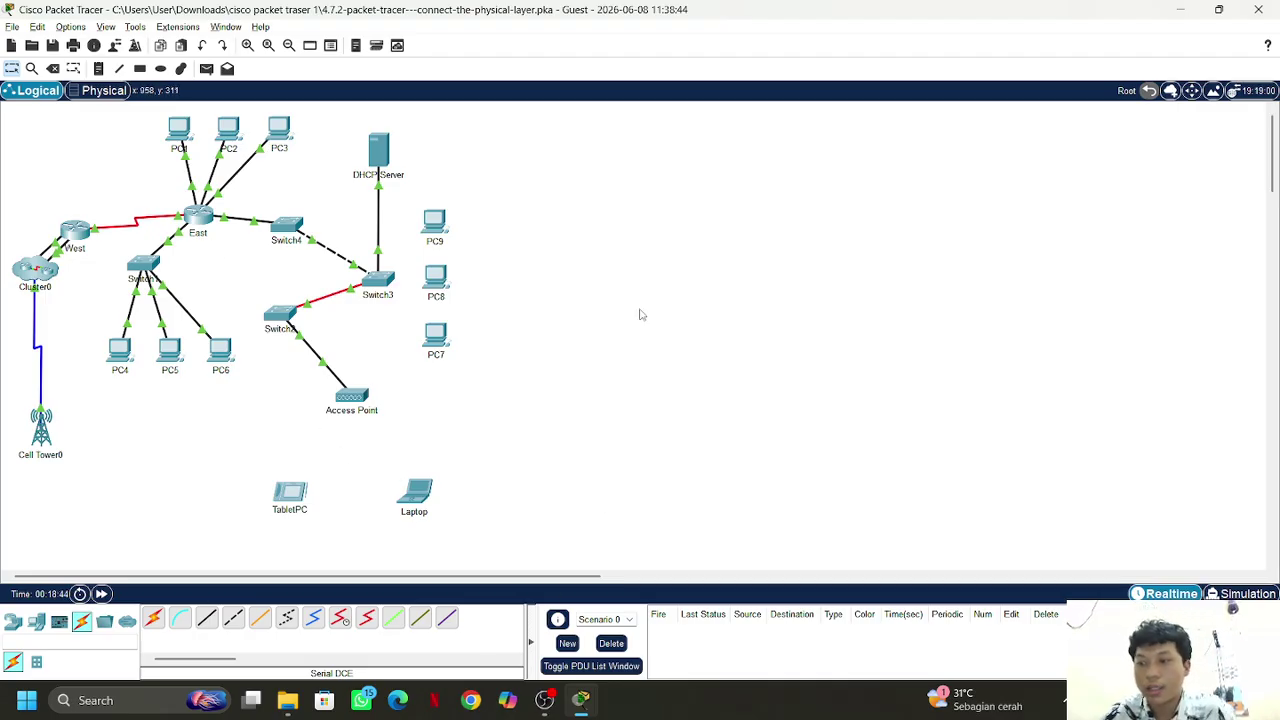
# Open the Web Browser application on the Laptop
pyautogui.click(424, 503)
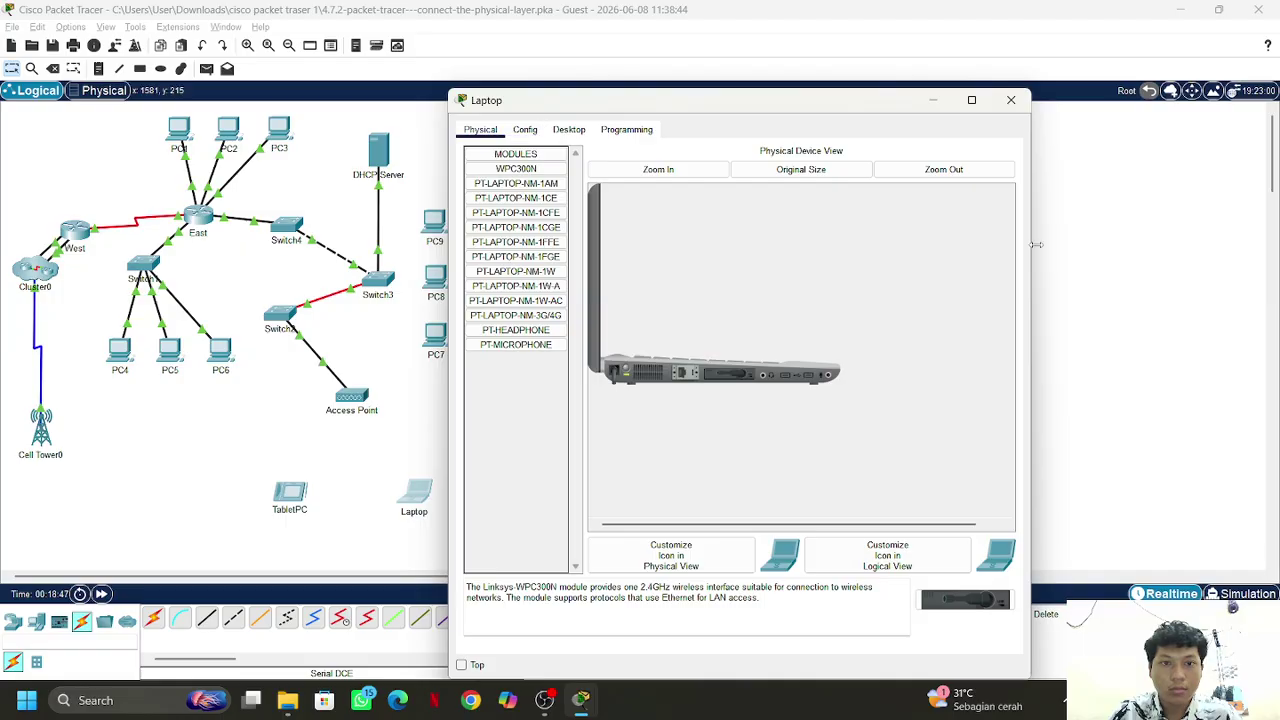
pyautogui.click(569, 130)
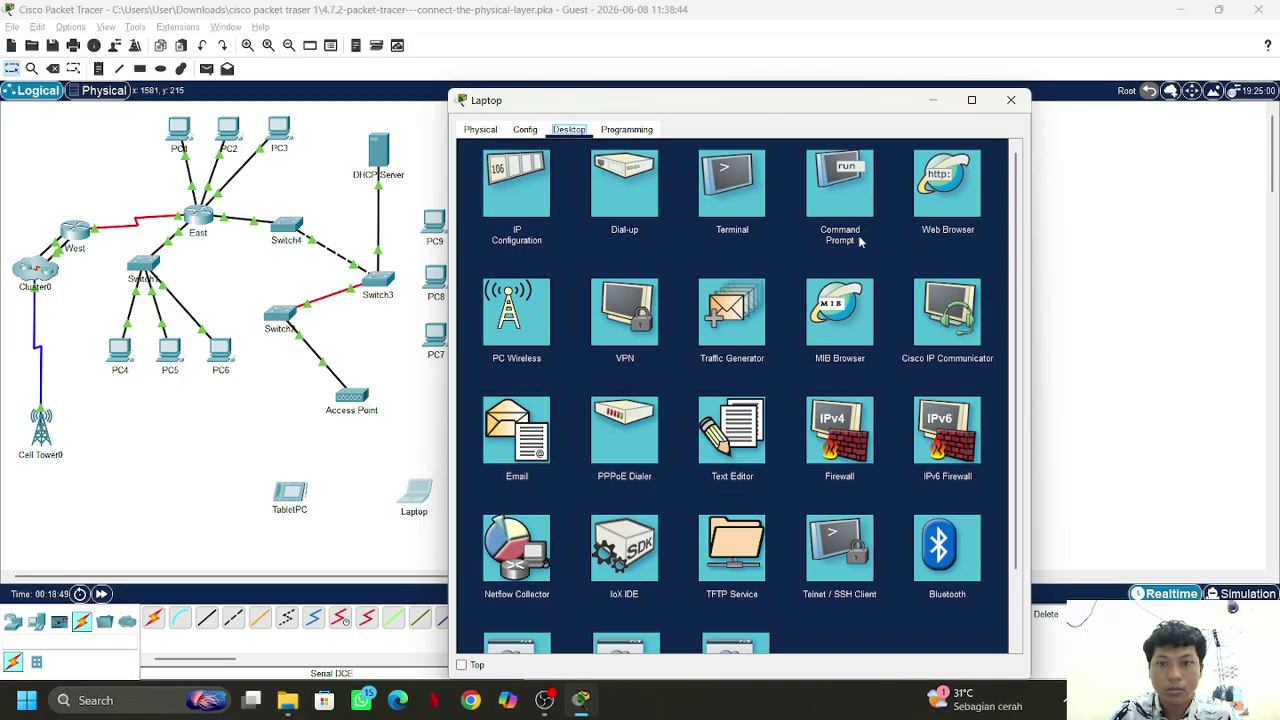
pyautogui.click(933, 212)
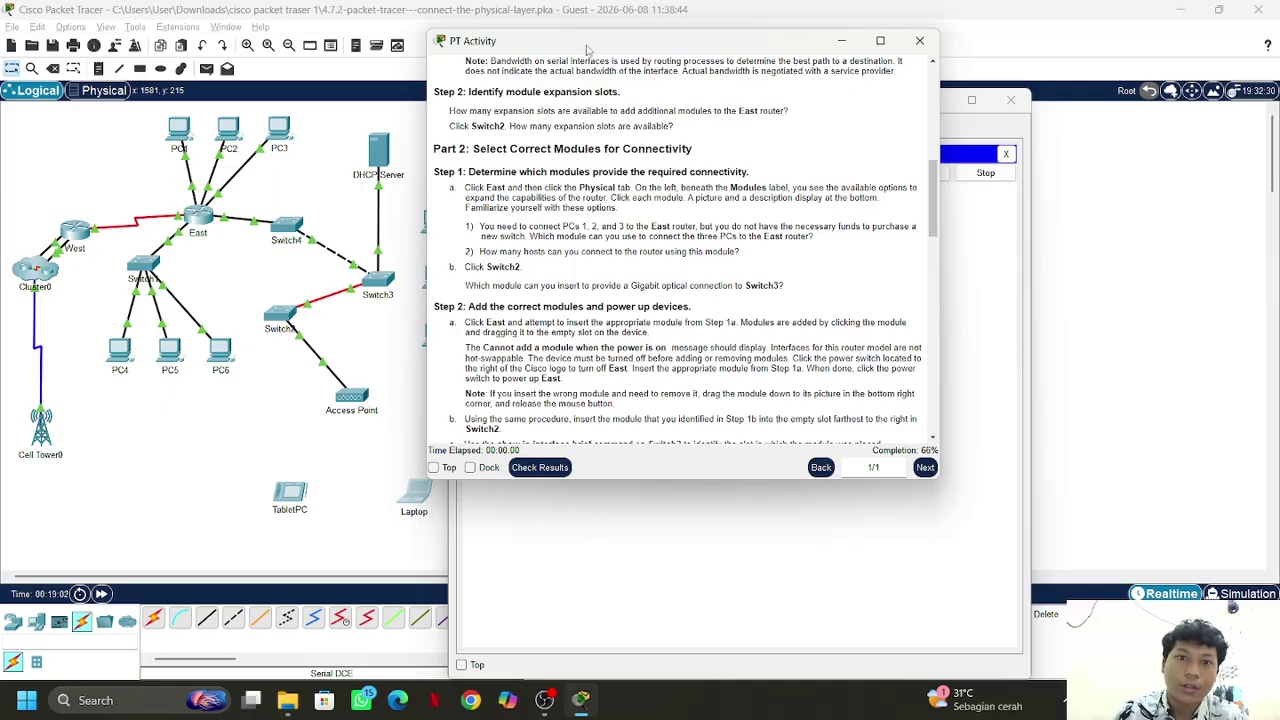
# Place the Laptop and activity instruction windows side by side, and review the cabling table and the Part 4 connectivity steps
pyautogui.moveTo(588, 50); pyautogui.dragTo(1008, 212)
pyautogui.moveTo(786, 100); pyautogui.dragTo(505, 93)
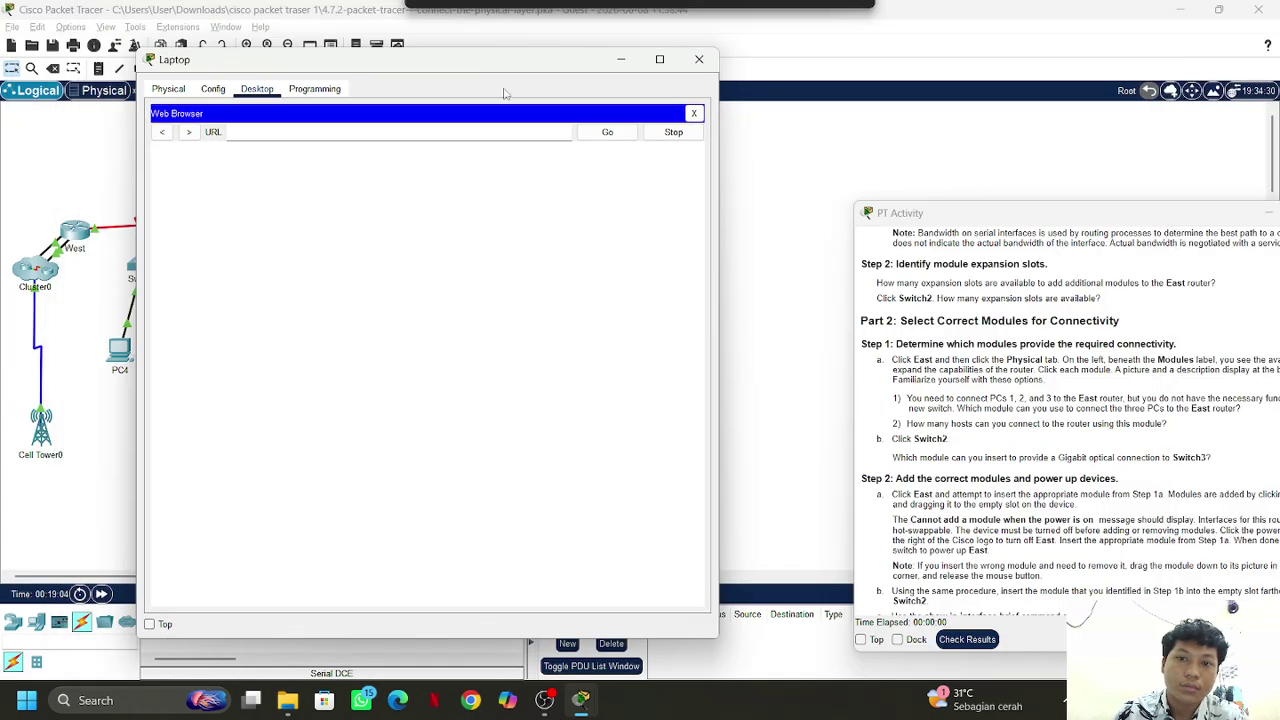
pyautogui.moveTo(1053, 225); pyautogui.dragTo(930, 158)
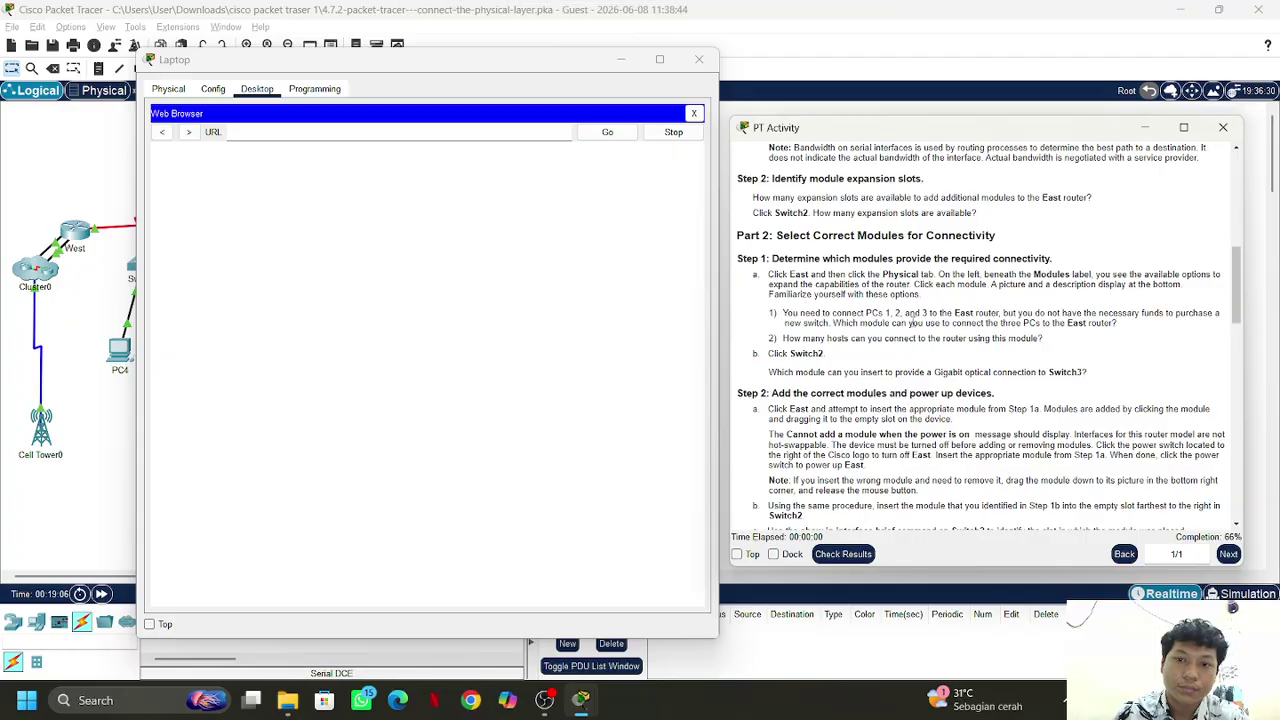
pyautogui.scroll(-4, 915, 345)
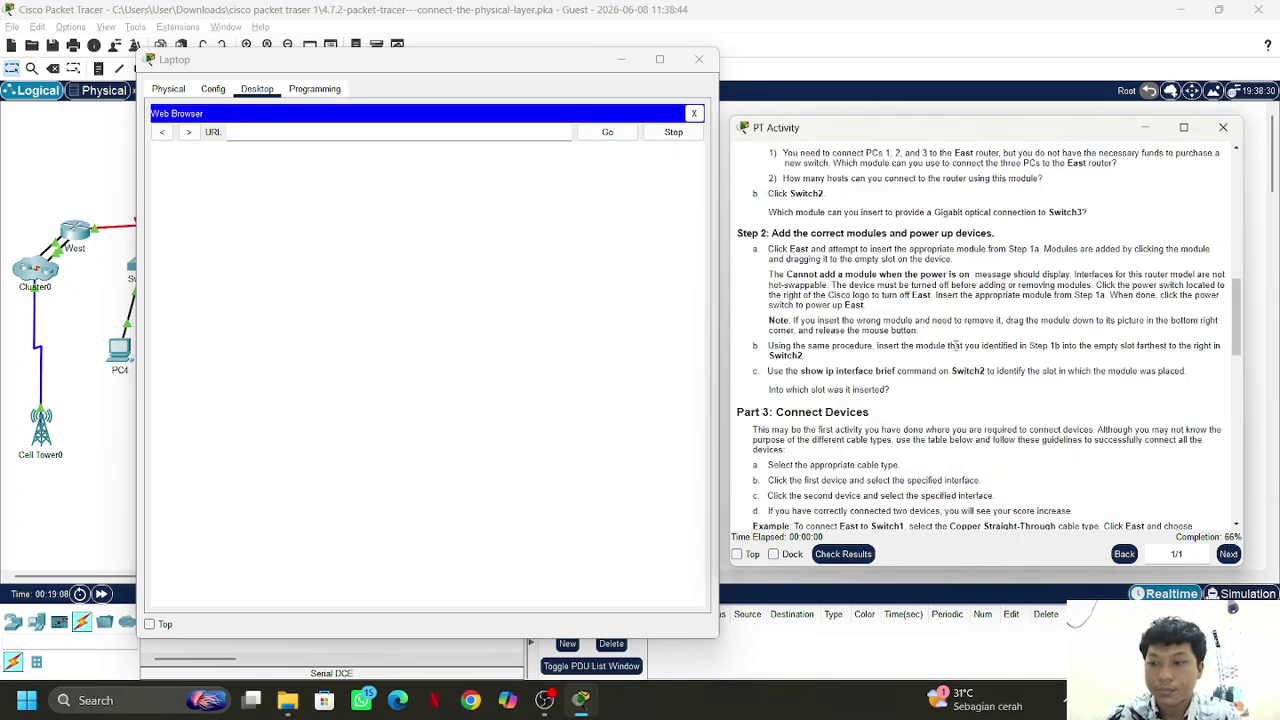
pyautogui.scroll(-3, 1005, 340)
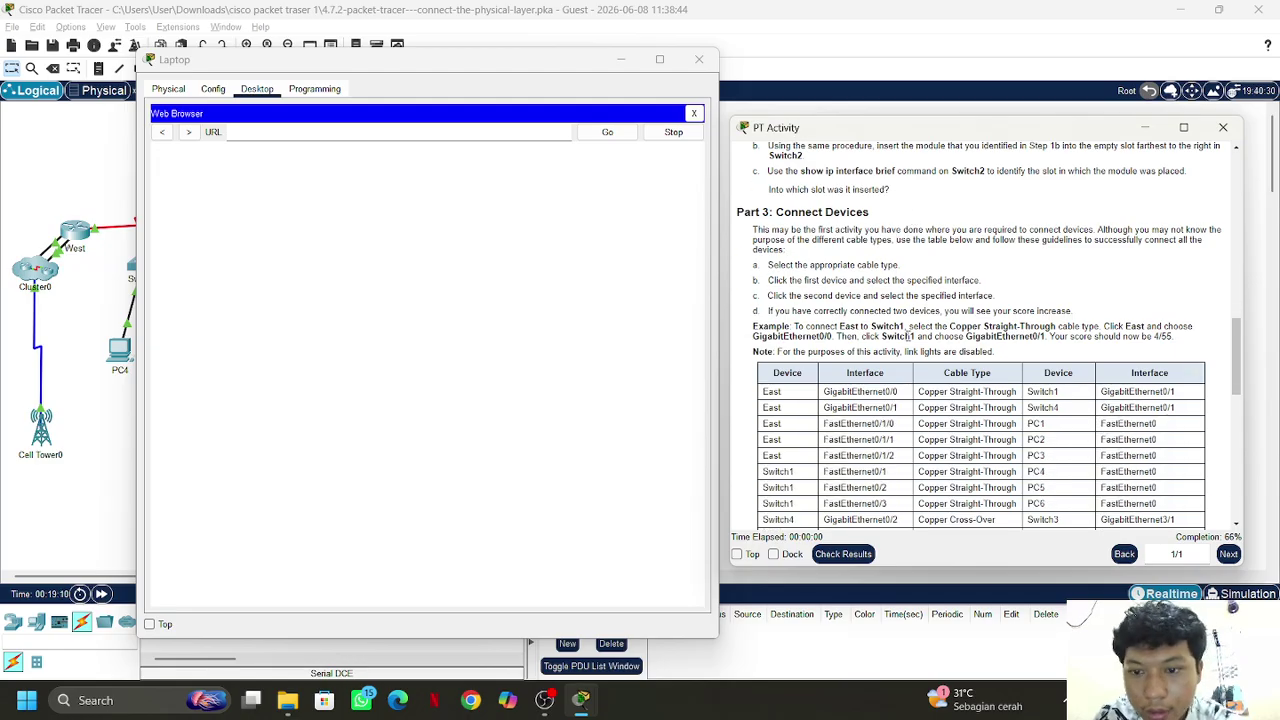
pyautogui.scroll(-5, 958, 373)
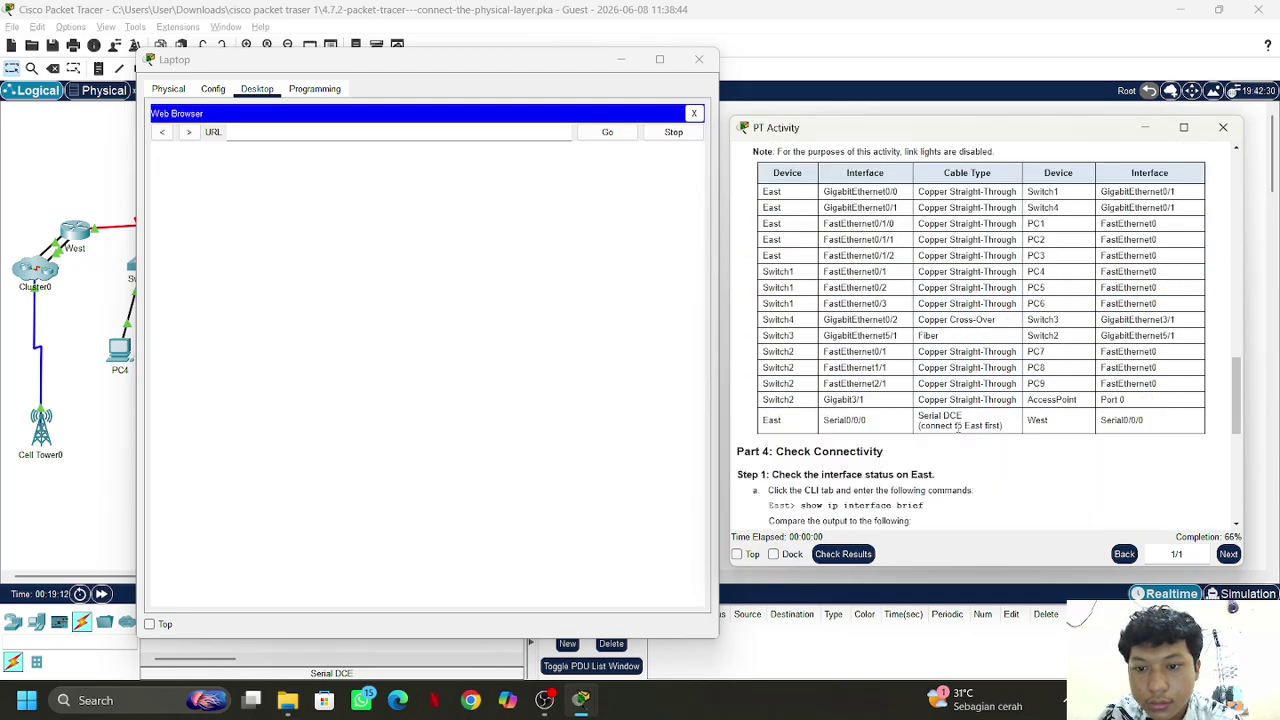
pyautogui.scroll(-3, 955, 430)
pyautogui.scroll(-4, 950, 433)
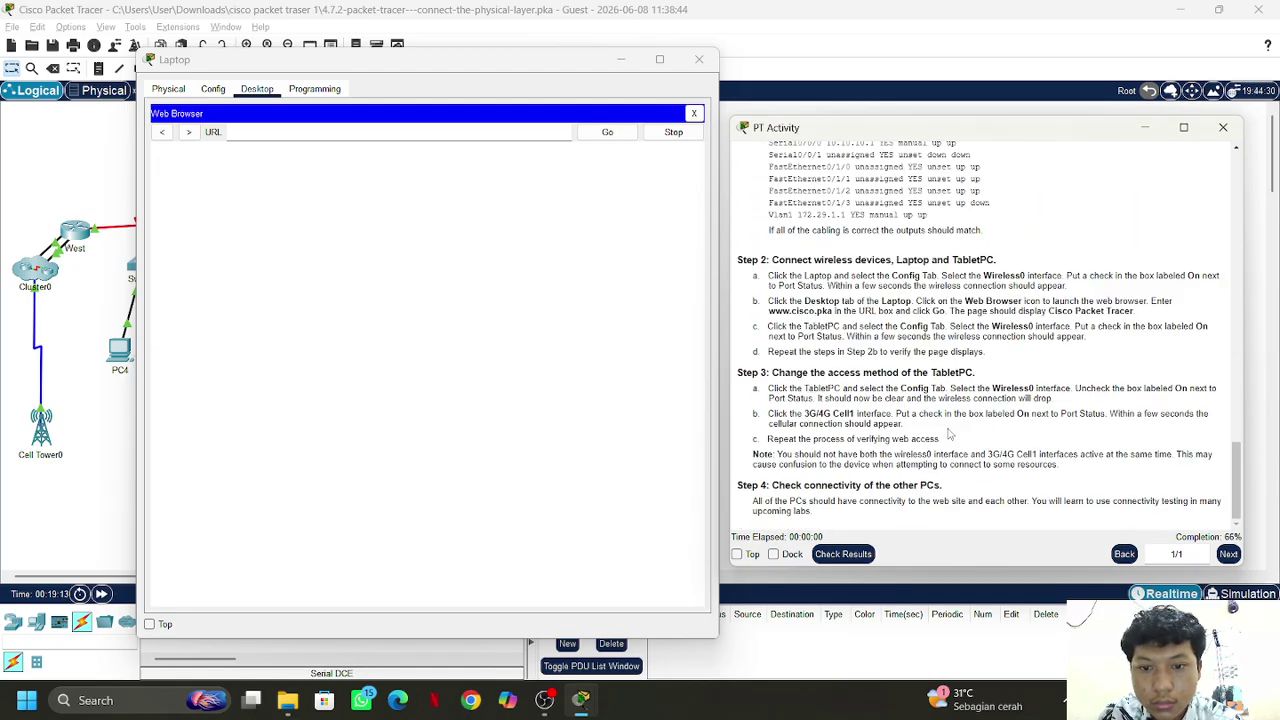
pyautogui.scroll(12, 966, 398)
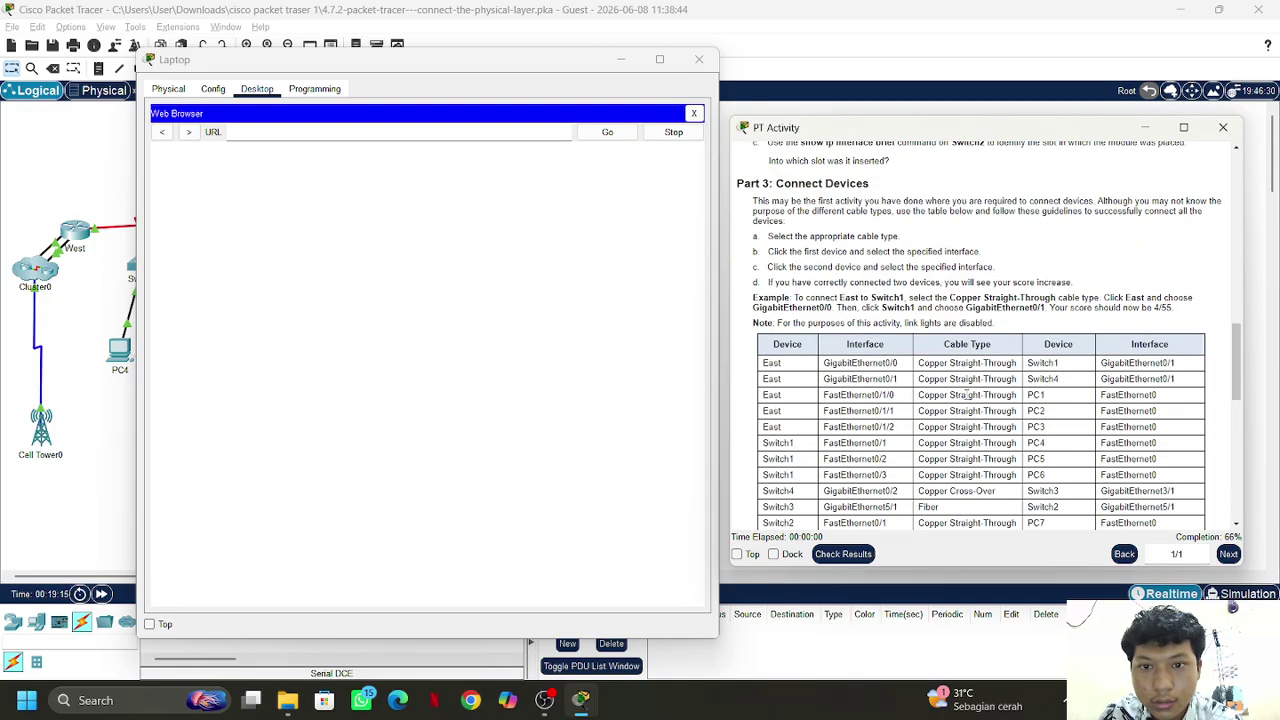
pyautogui.scroll(-2, 932, 425)
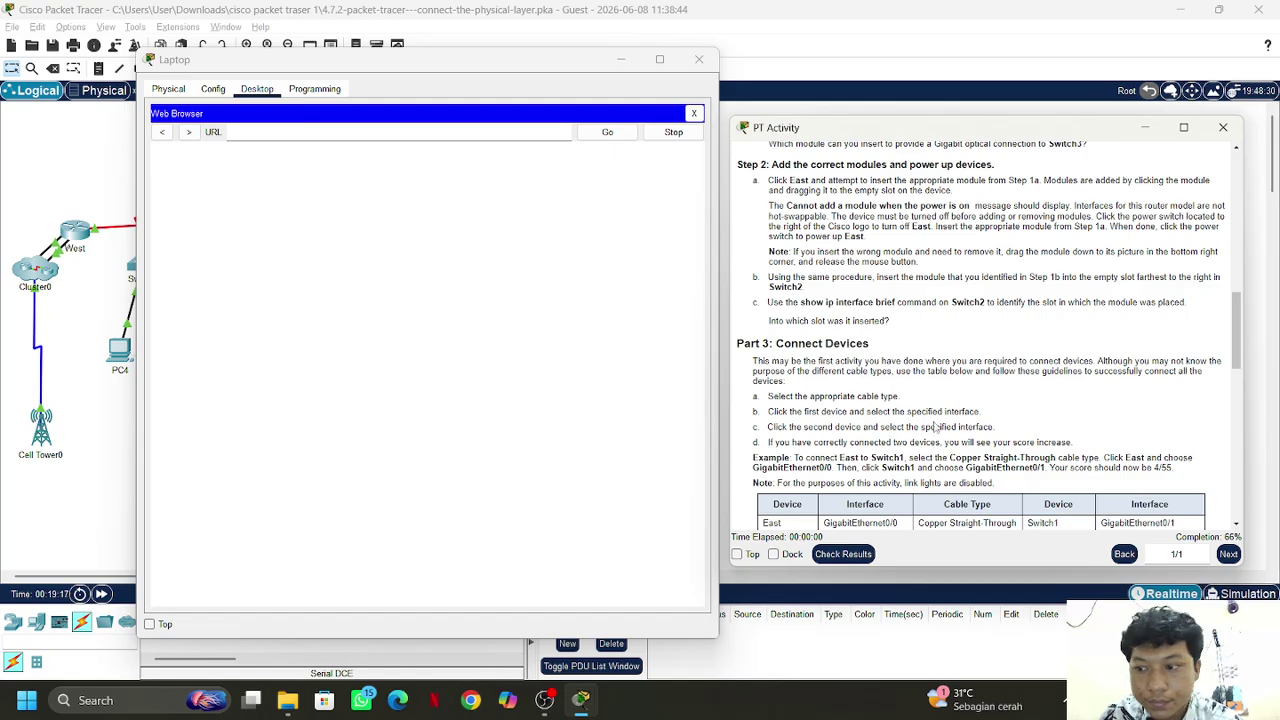
pyautogui.scroll(-10, 935, 427)
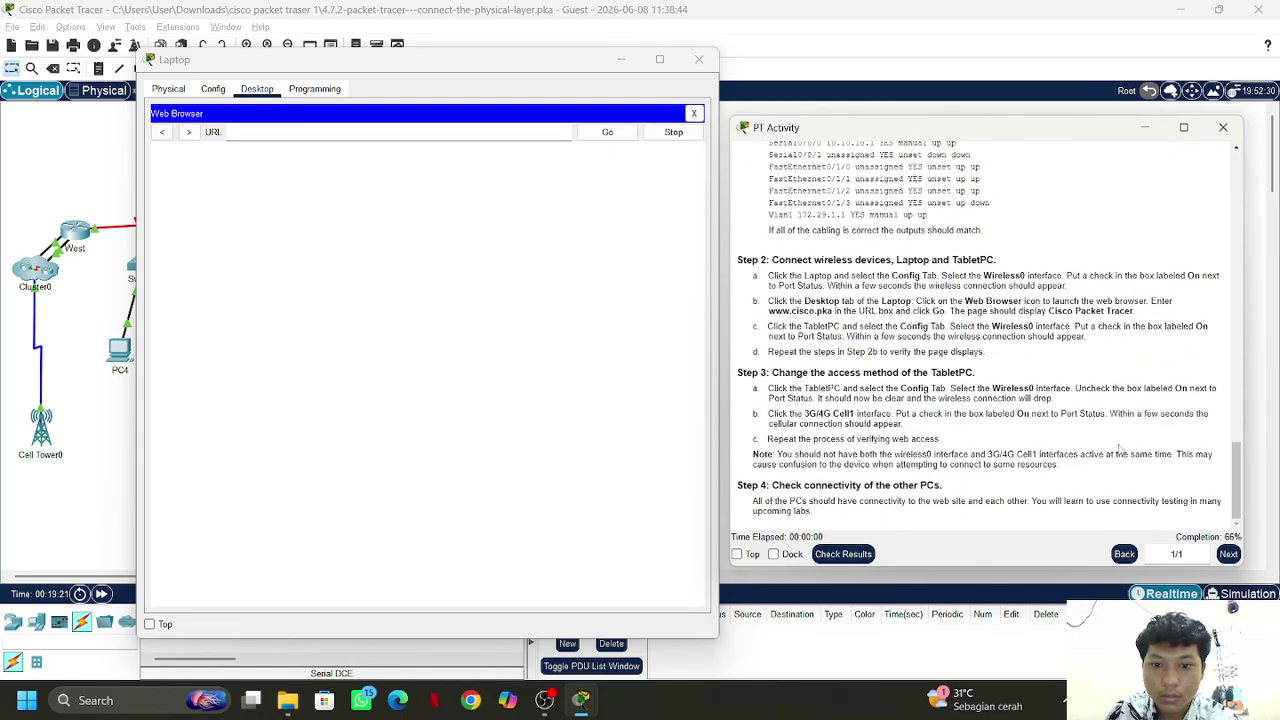
pyautogui.scroll(5, 1120, 452)
pyautogui.scroll(-3, 1080, 446)
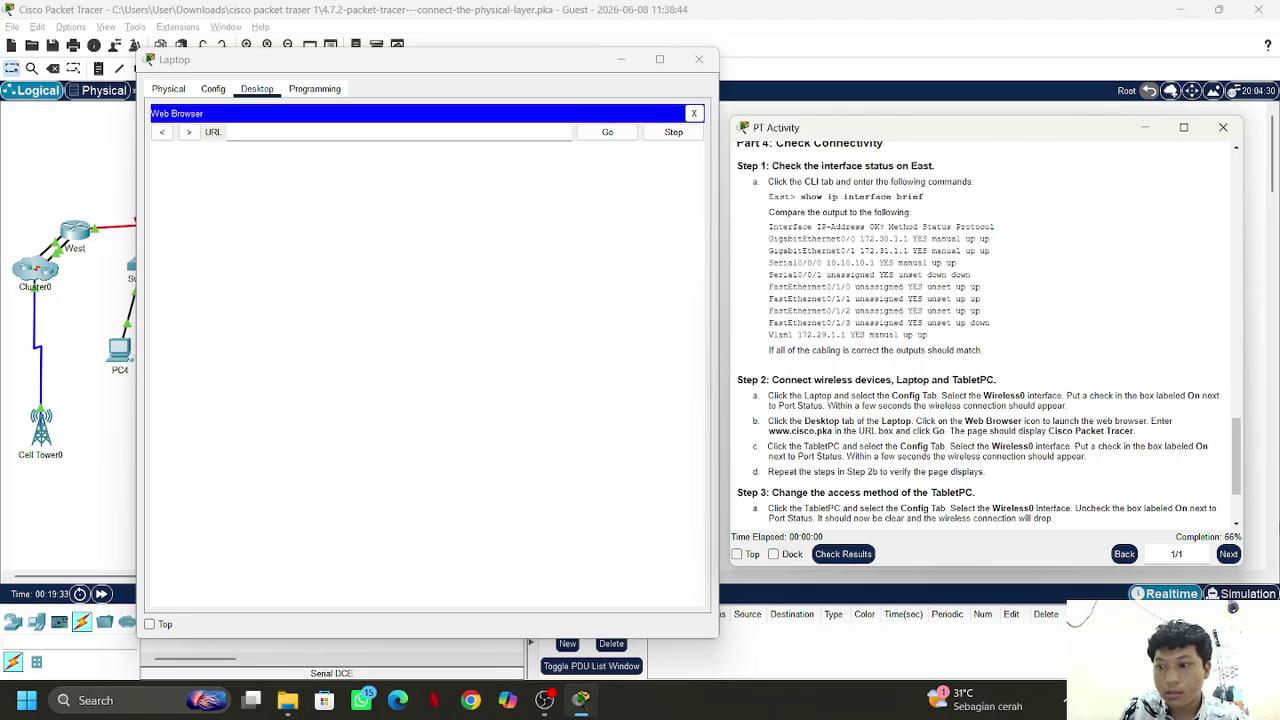
pyautogui.click(513, 133)
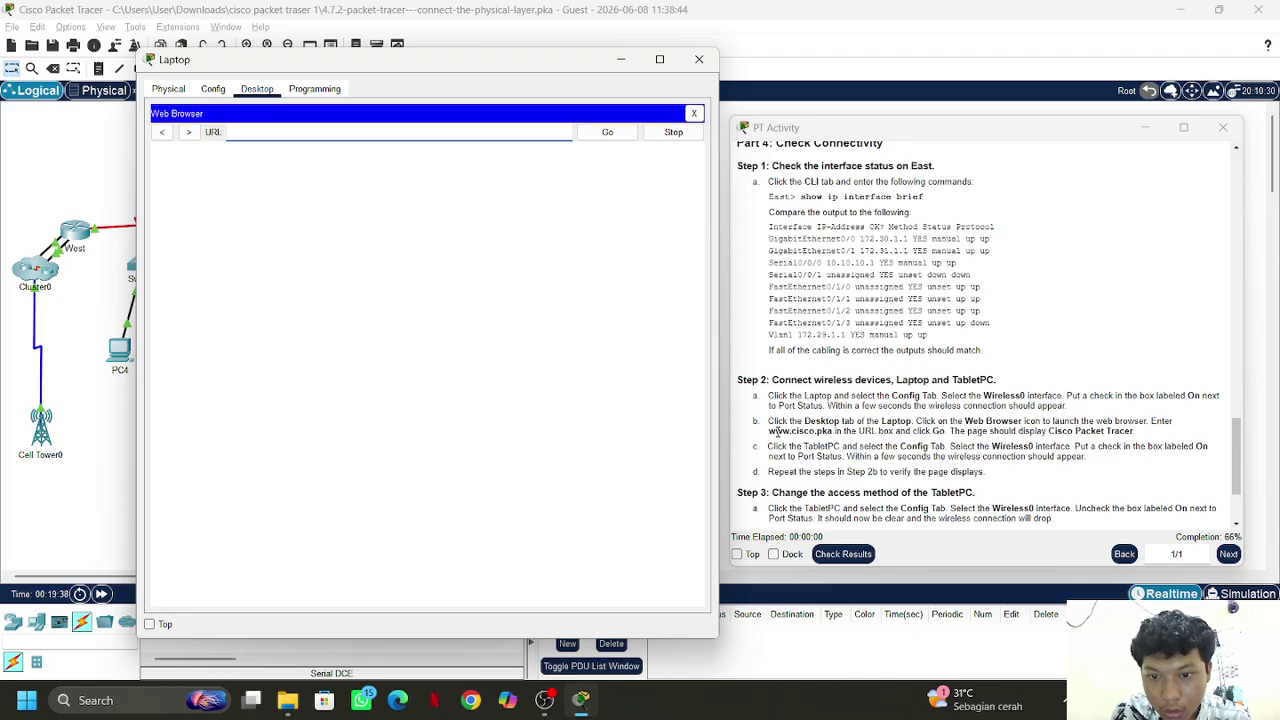
pyautogui.moveTo(768, 432); pyautogui.dragTo(833, 434)
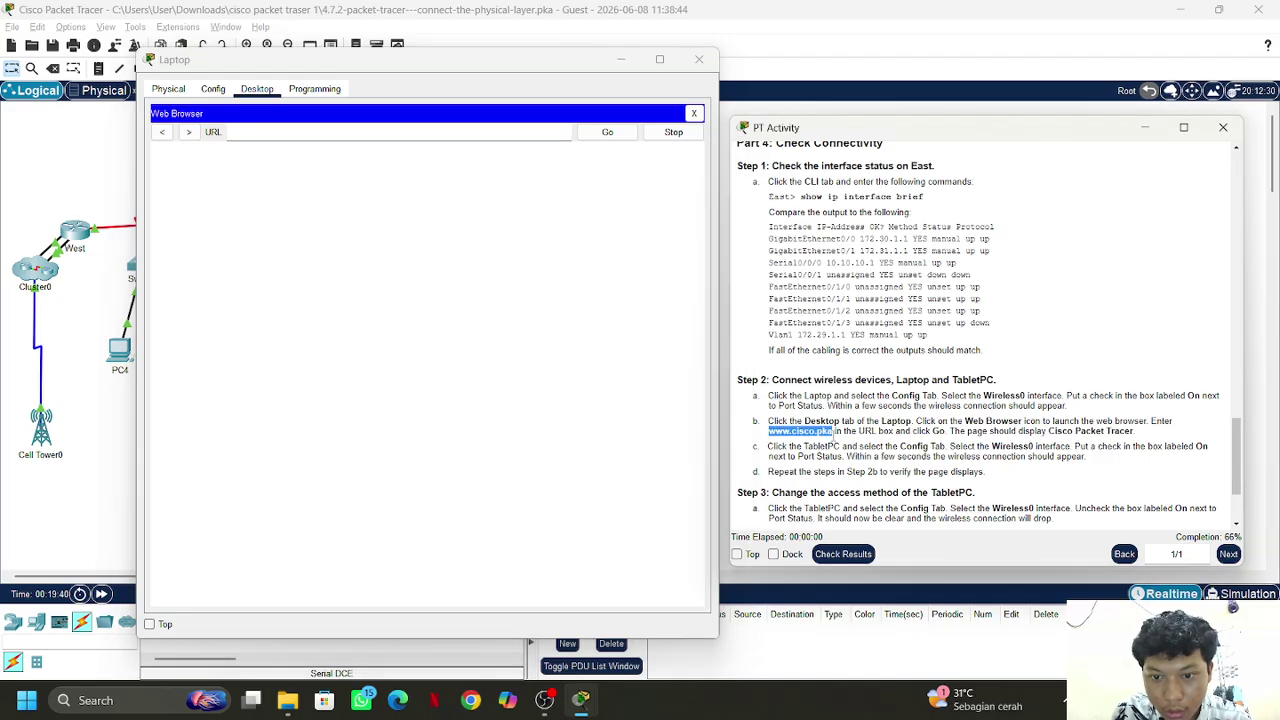
pyautogui.rightClick(833, 433)
pyautogui.click(845, 443)
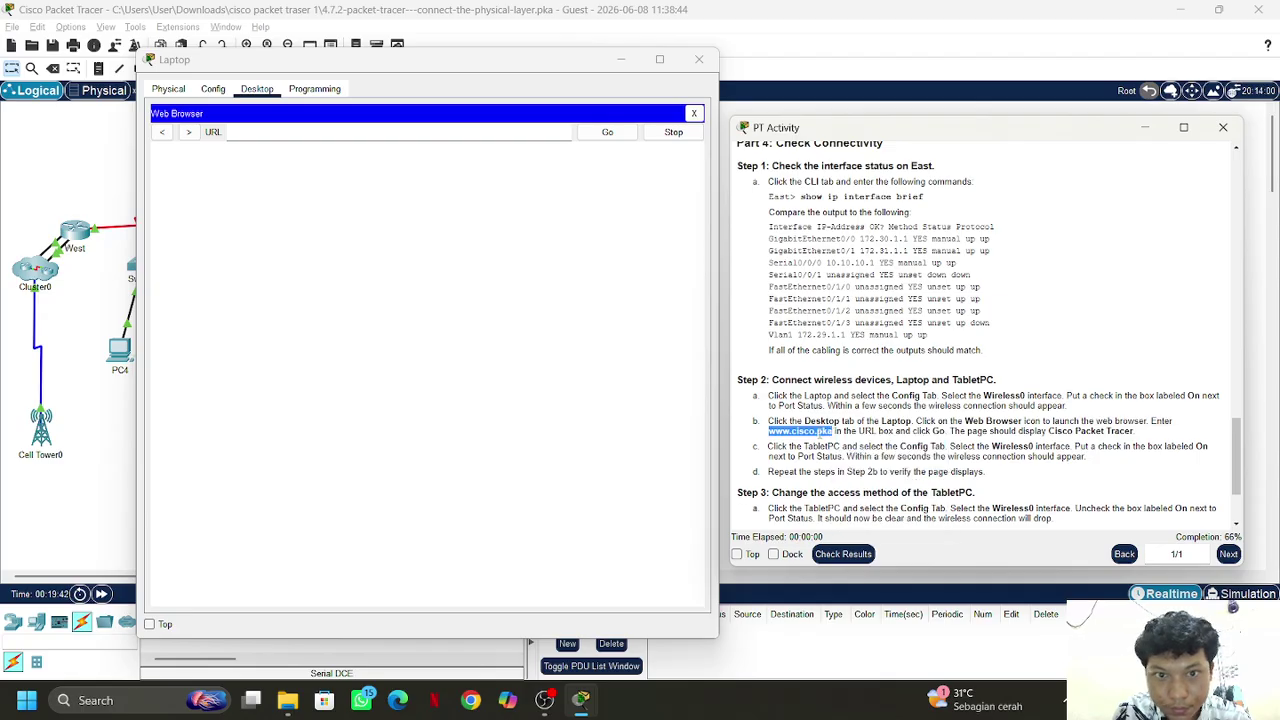
pyautogui.click(541, 136)
pyautogui.hotkey('ctrl', 'v')
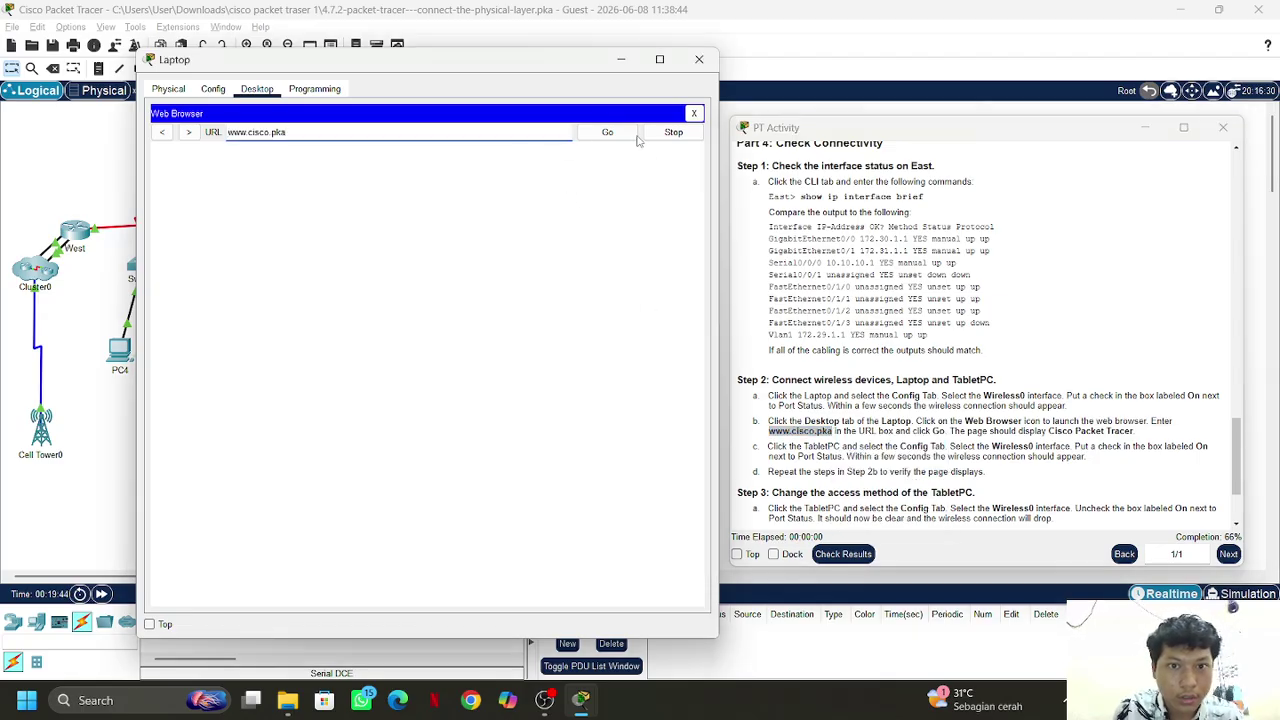
pyautogui.click(608, 133)
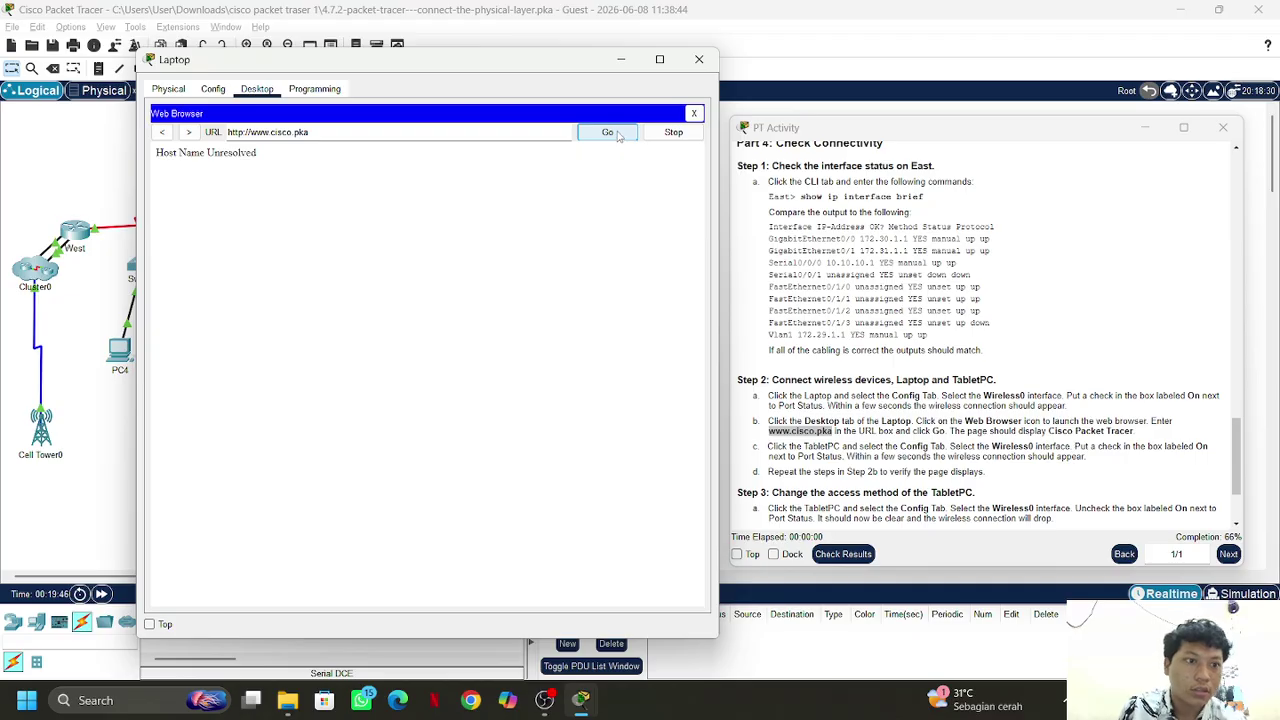
# Close the Laptop's web browser and turn on the port status of its Wireless0 interface
pyautogui.moveTo(210, 60); pyautogui.dragTo(449, 70)
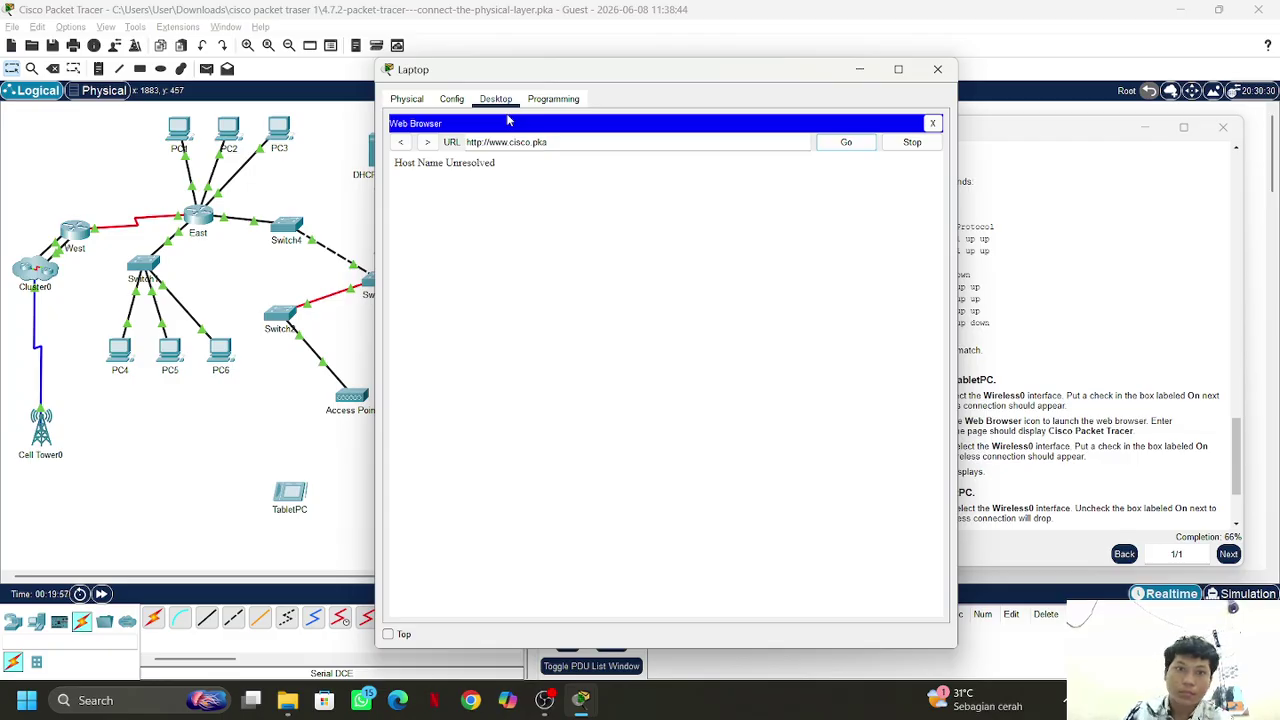
pyautogui.click(407, 98)
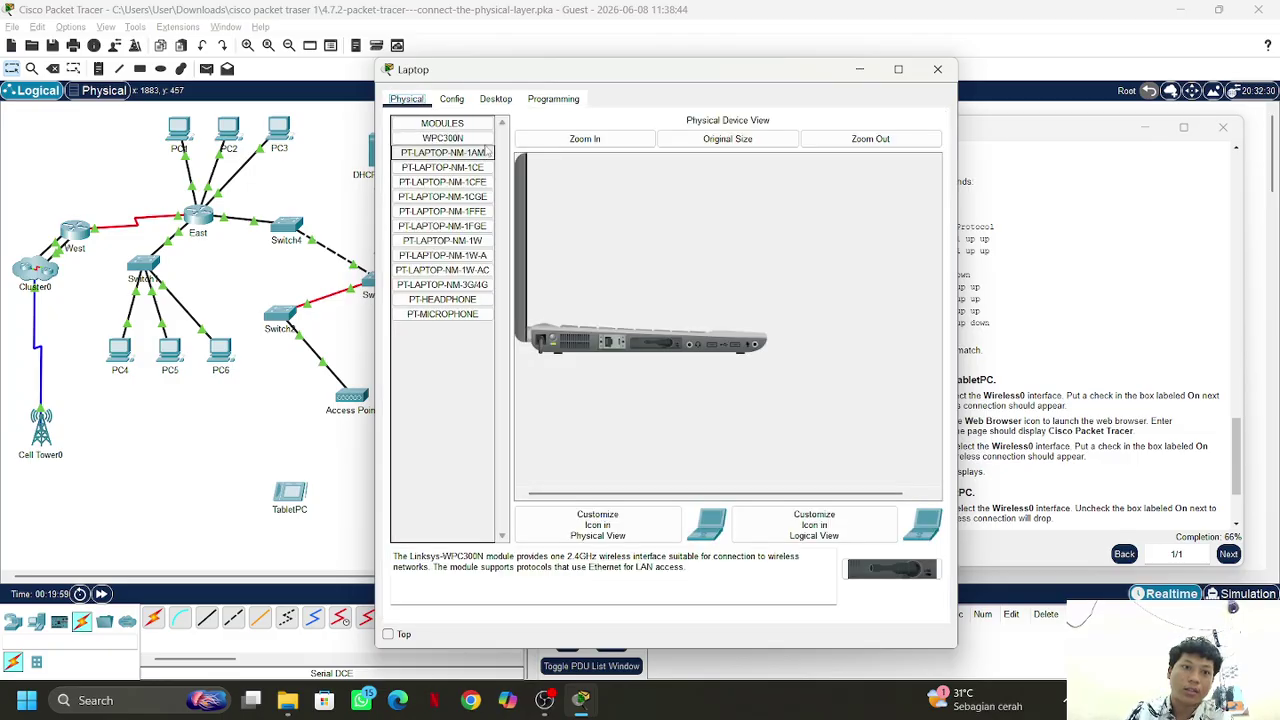
pyautogui.click(455, 101)
pyautogui.click(490, 104)
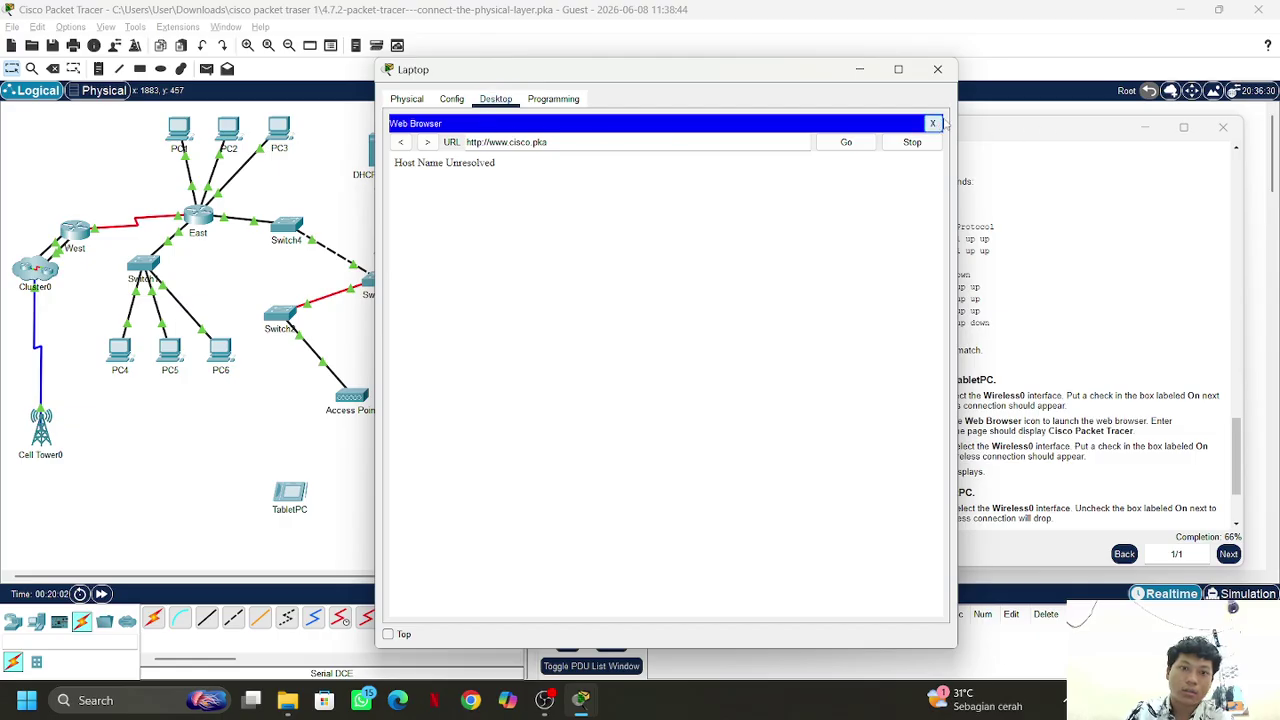
pyautogui.click(932, 124)
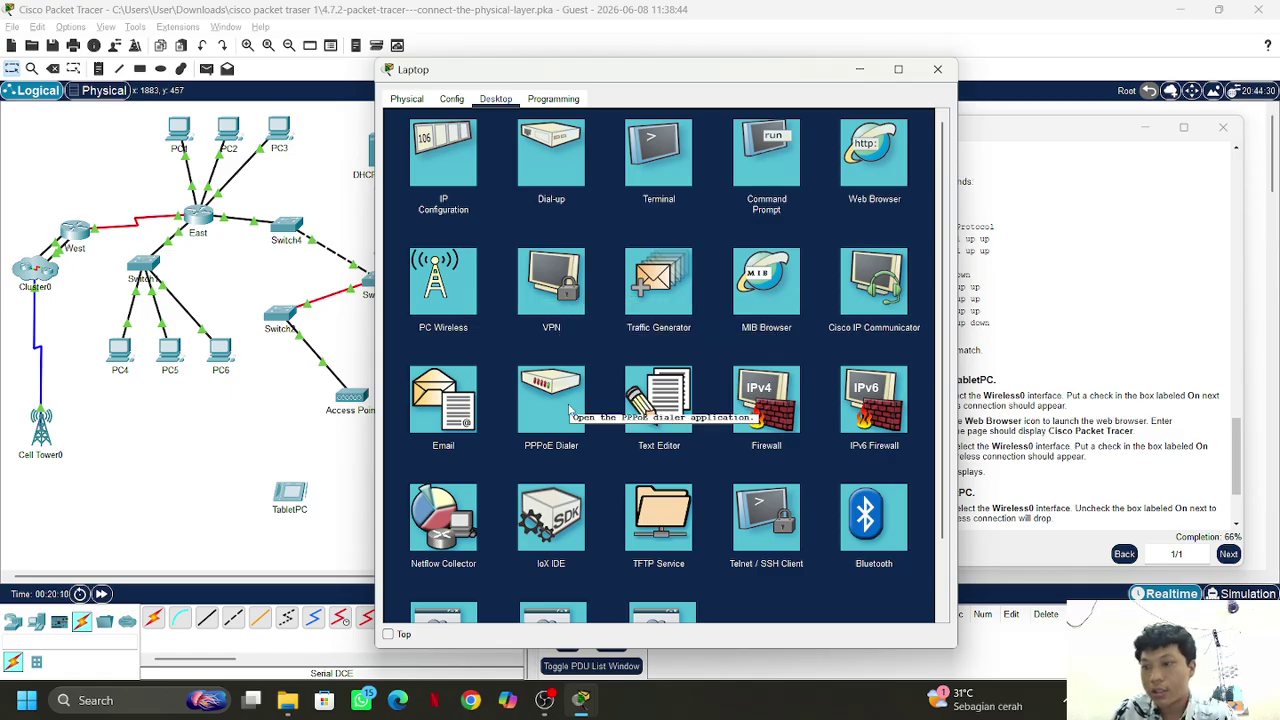
pyautogui.click(451, 99)
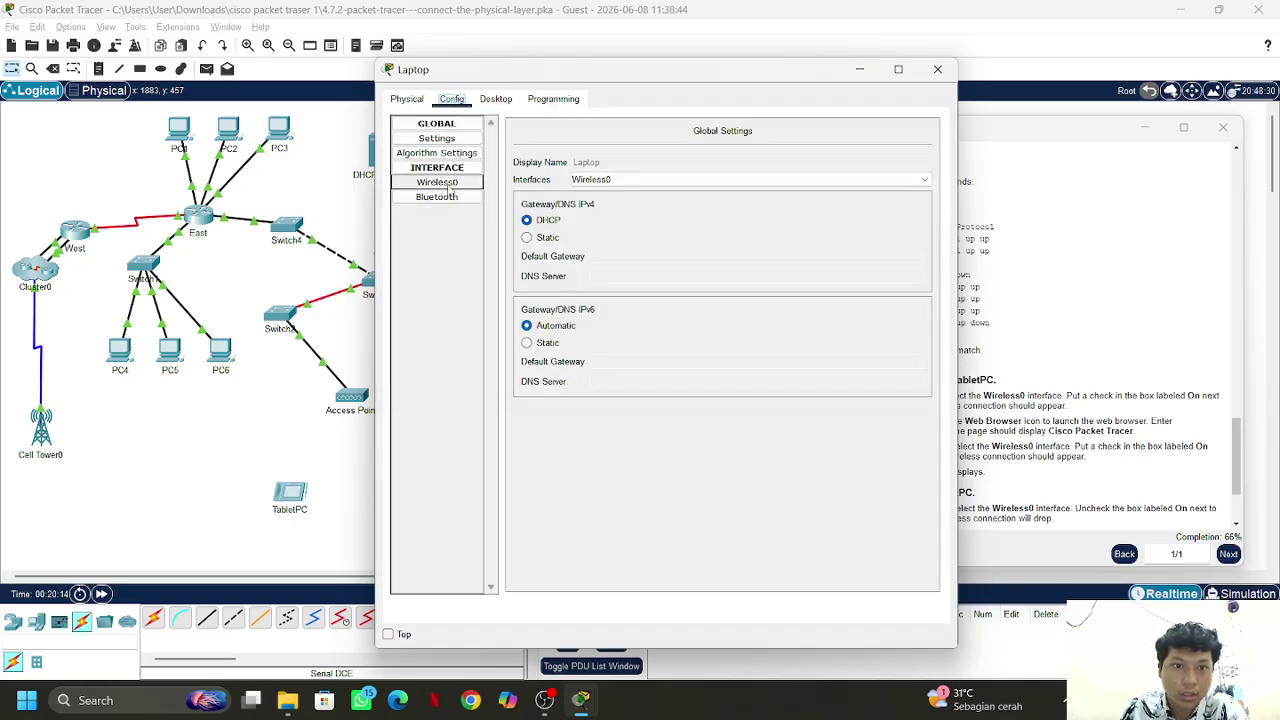
pyautogui.click(448, 185)
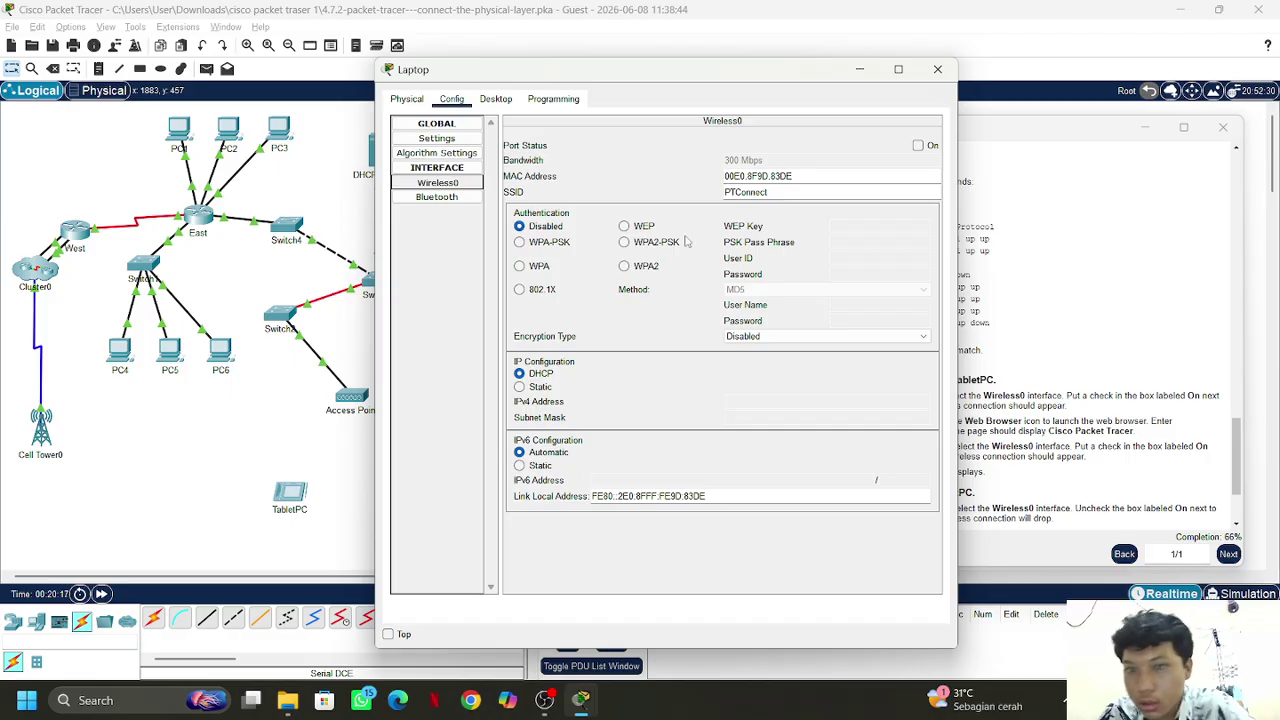
pyautogui.click(918, 147)
pyautogui.click(496, 99)
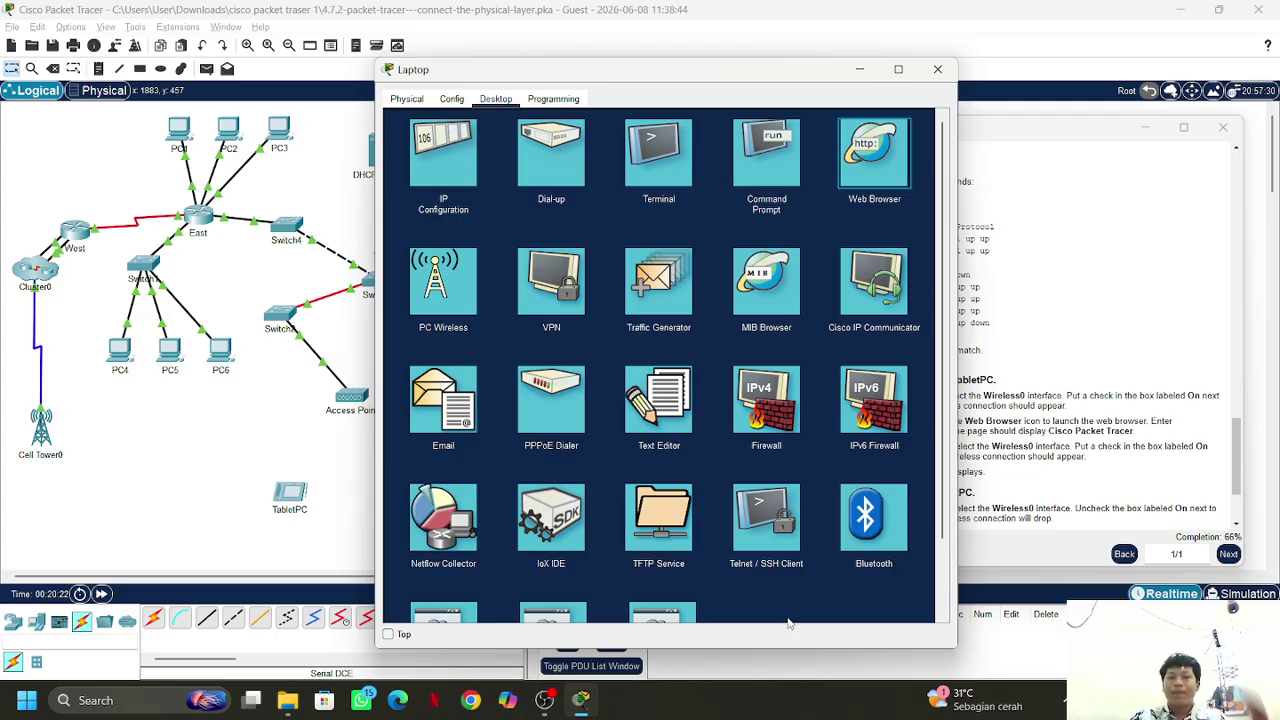
pyautogui.hotkey('alt', 'Tab')
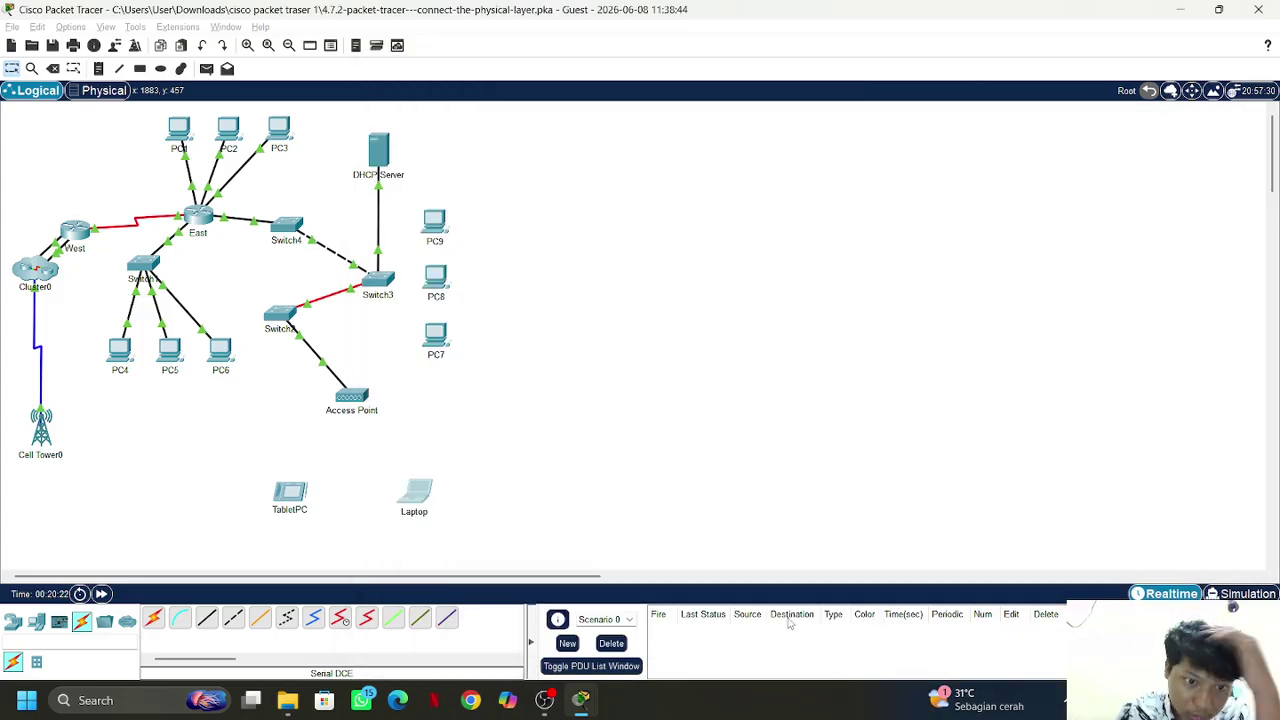
pyautogui.moveTo(580, 700)
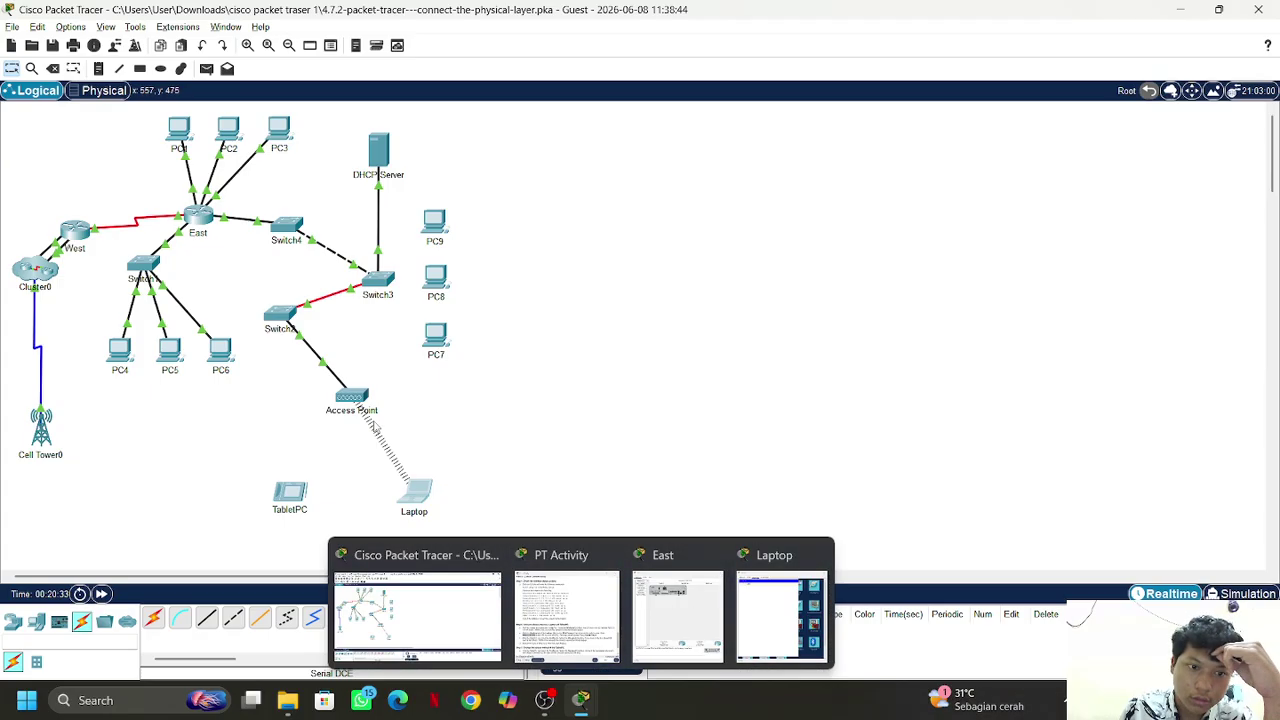
pyautogui.click(774, 620)
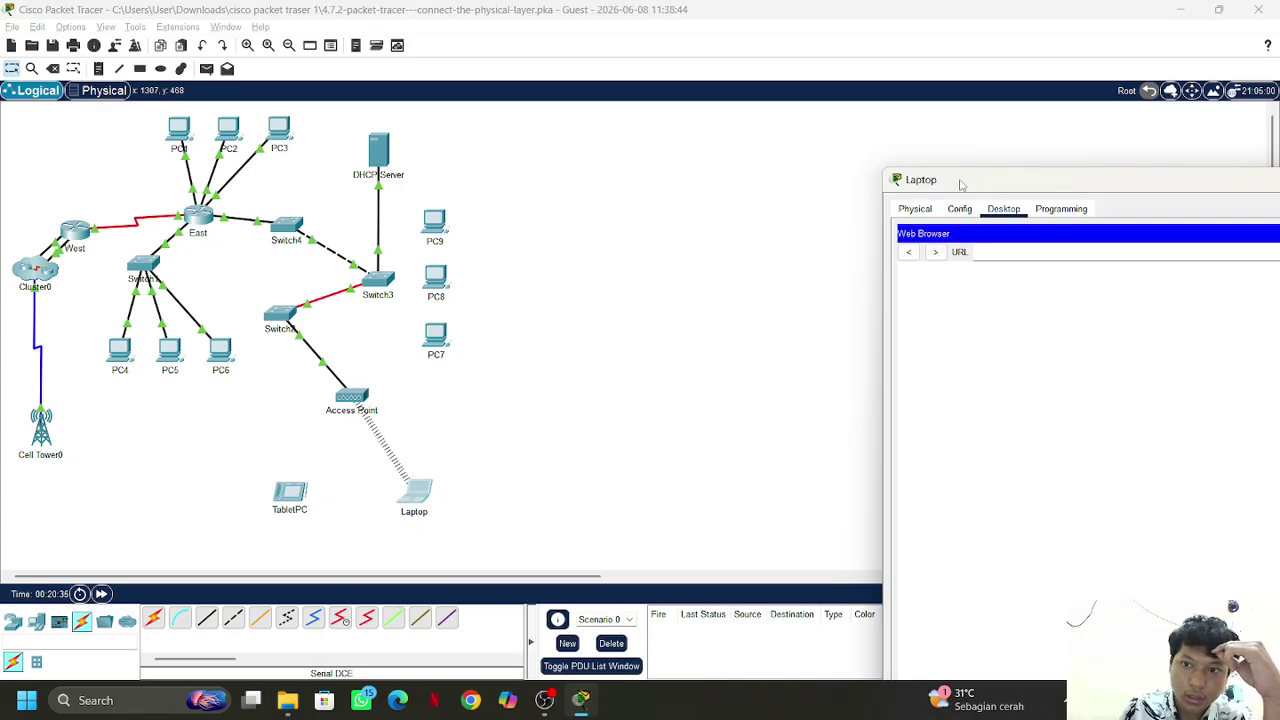
pyautogui.moveTo(960, 184); pyautogui.dragTo(714, 38)
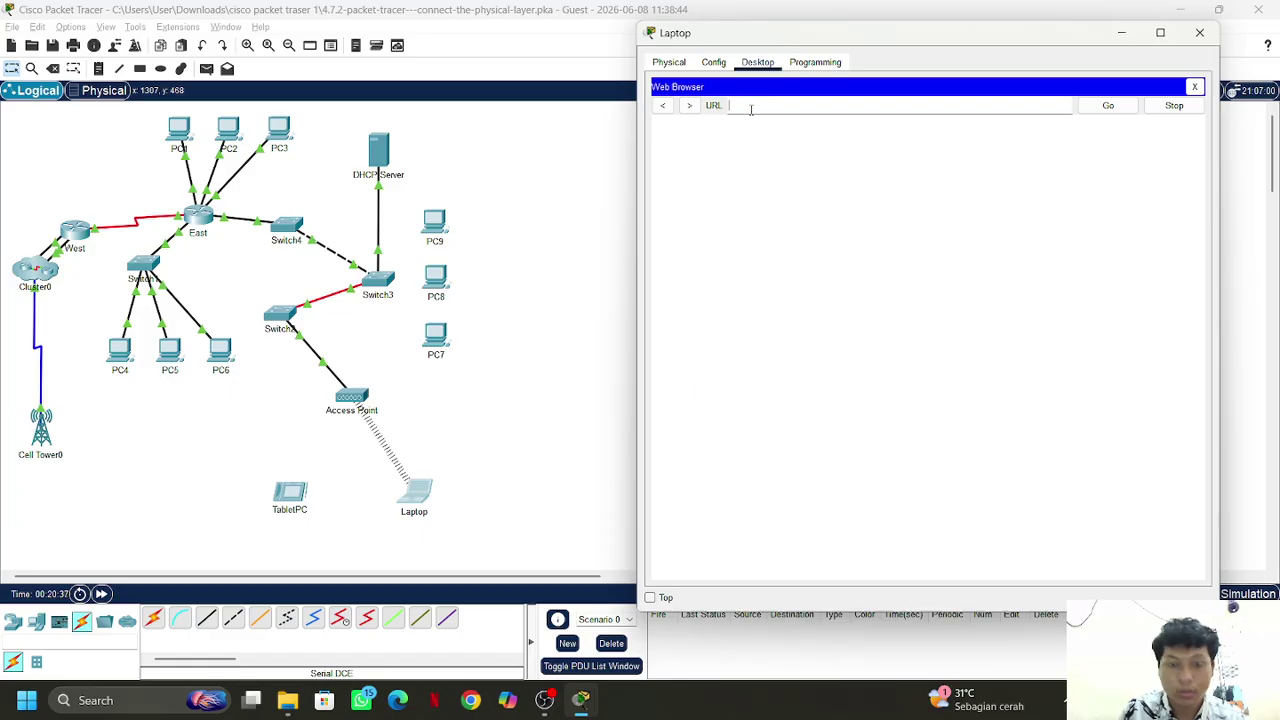
pyautogui.hotkey('ctrl', 'v')
pyautogui.click(1097, 107)
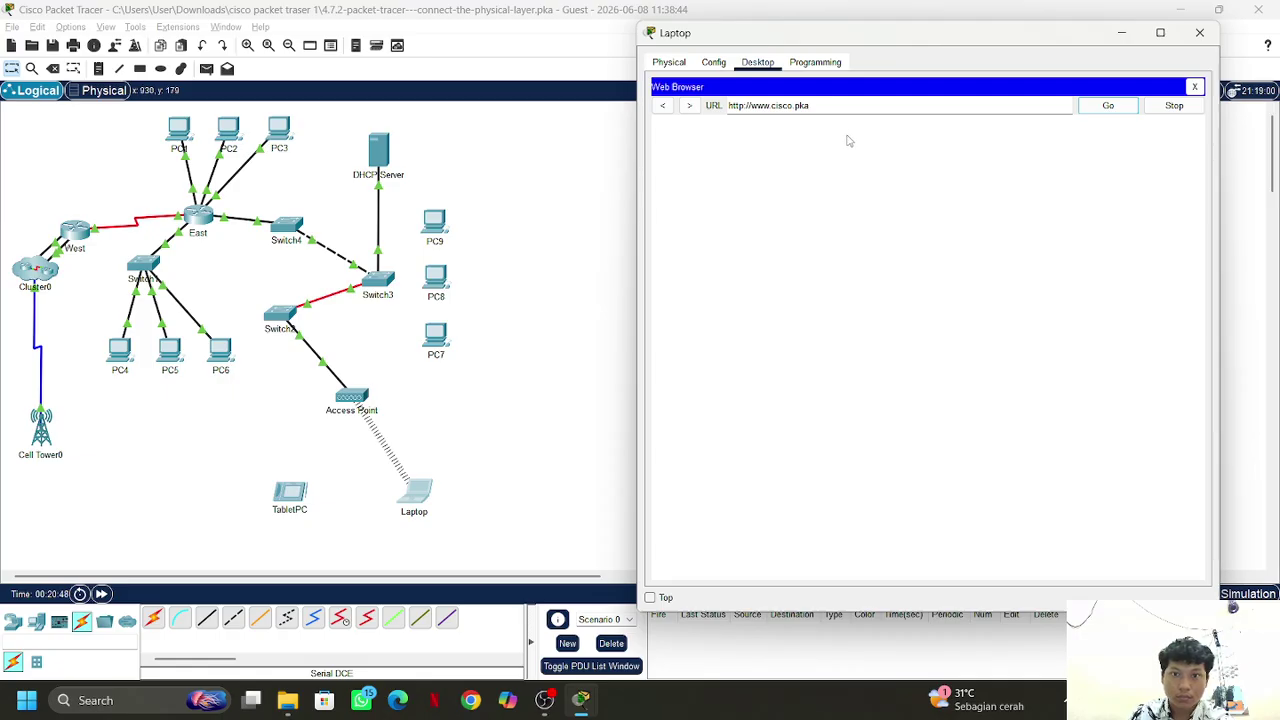
pyautogui.click(1107, 105)
pyautogui.click(919, 105)
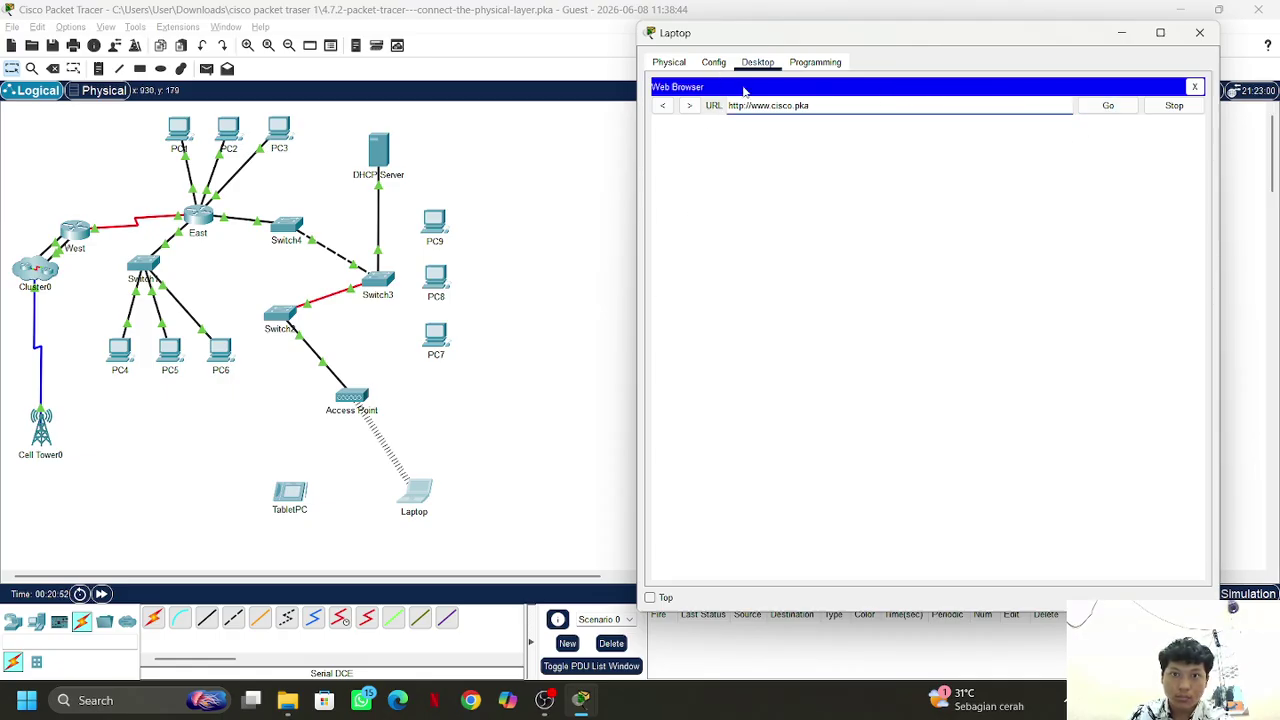
# Check the Part 4 wireless connection steps in the activity instructions against the Laptop's web browser page
pyautogui.click(713, 62)
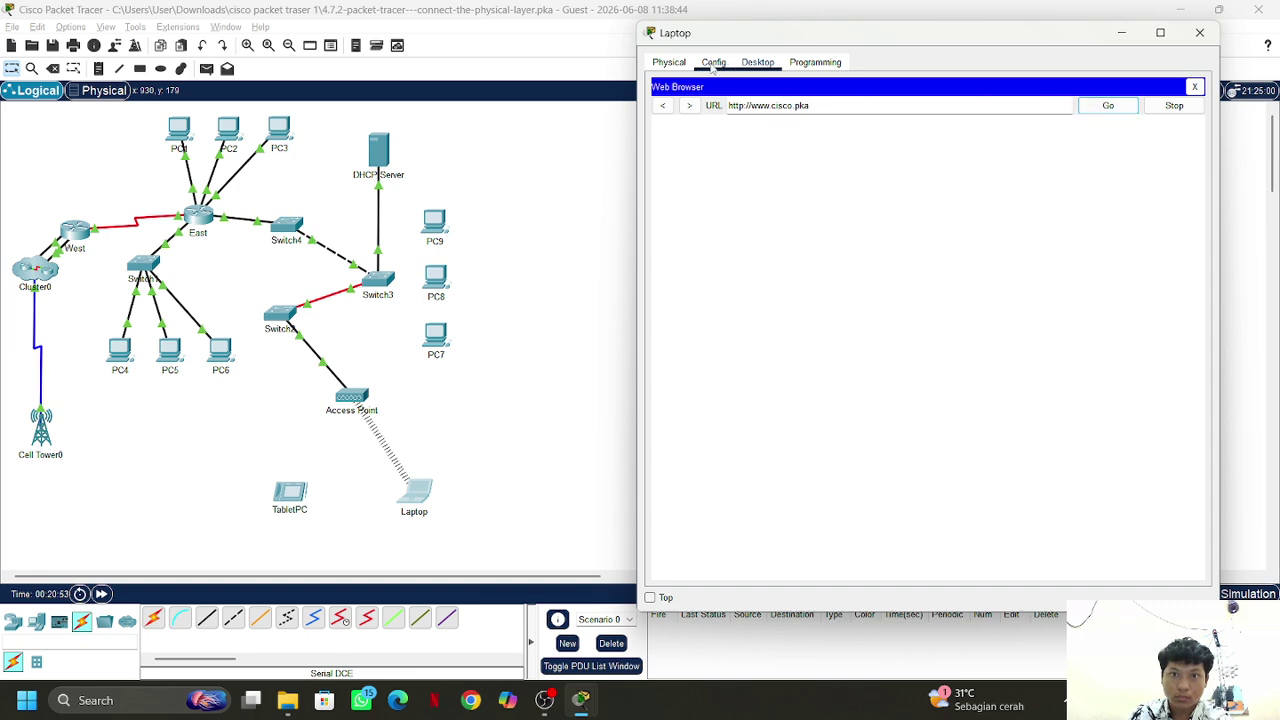
pyautogui.click(815, 62)
pyautogui.click(757, 62)
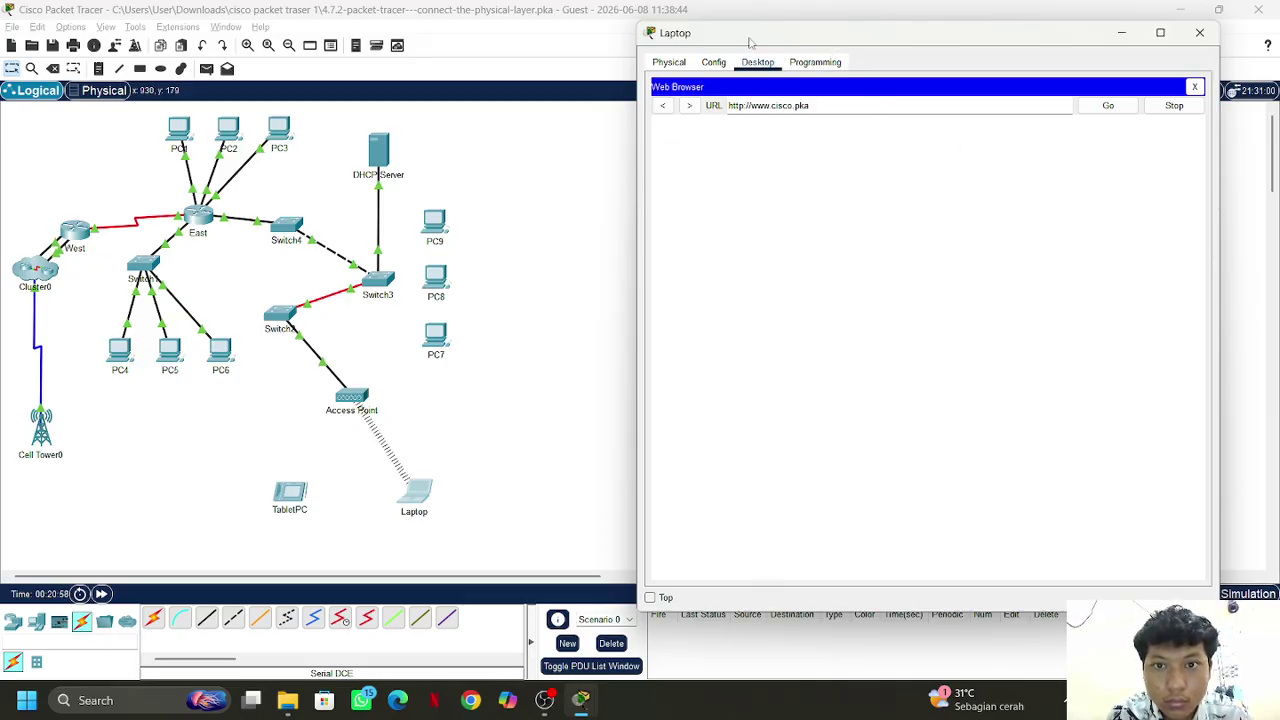
pyautogui.moveTo(755, 42); pyautogui.dragTo(688, 37)
pyautogui.hotkey('alt', 'Tab')
pyautogui.hotkey('alt', 'Tab')
pyautogui.hotkey('alt', 'Tab')
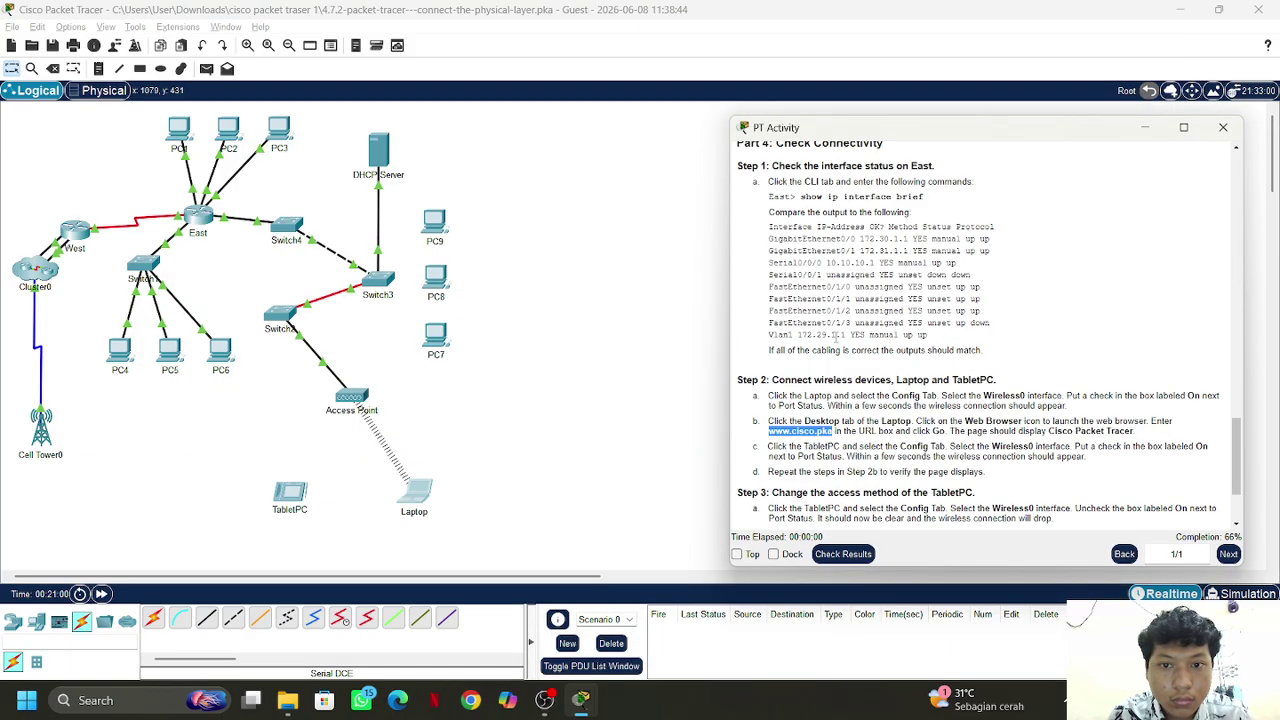
pyautogui.hotkey('alt', 'Tab')
pyautogui.press('Tab')
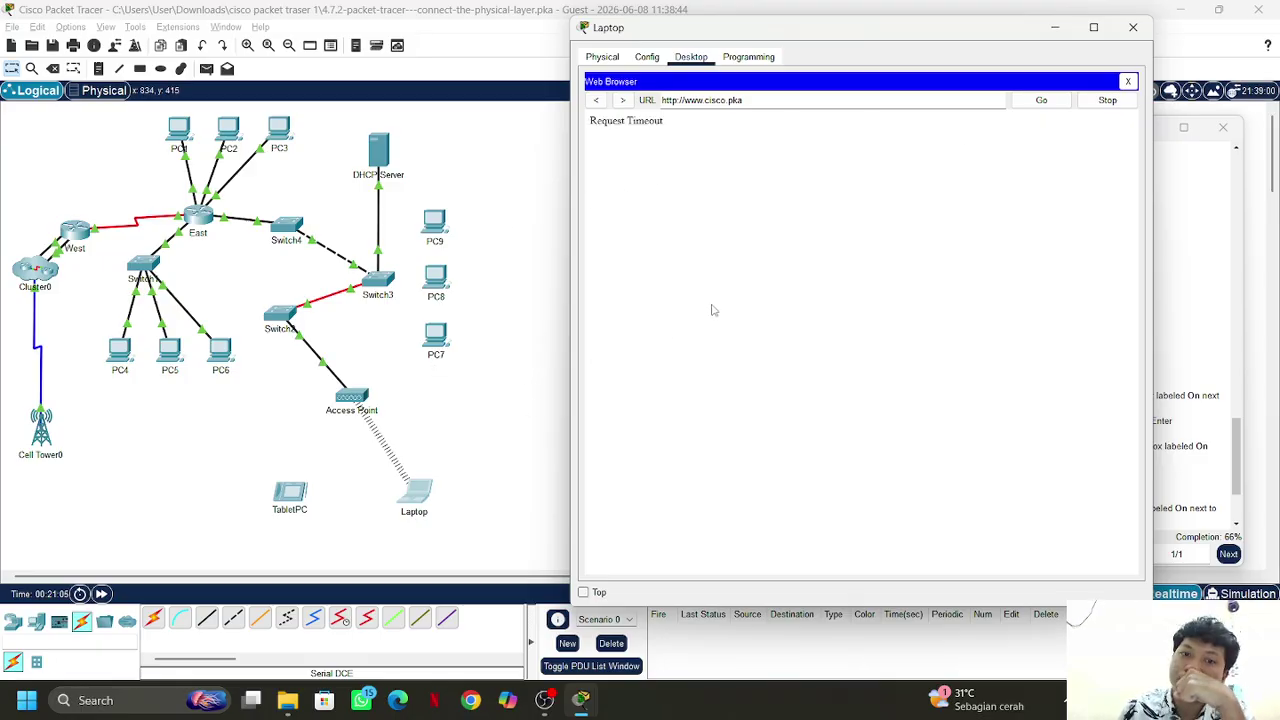
pyautogui.hotkey('alt', 'Tab')
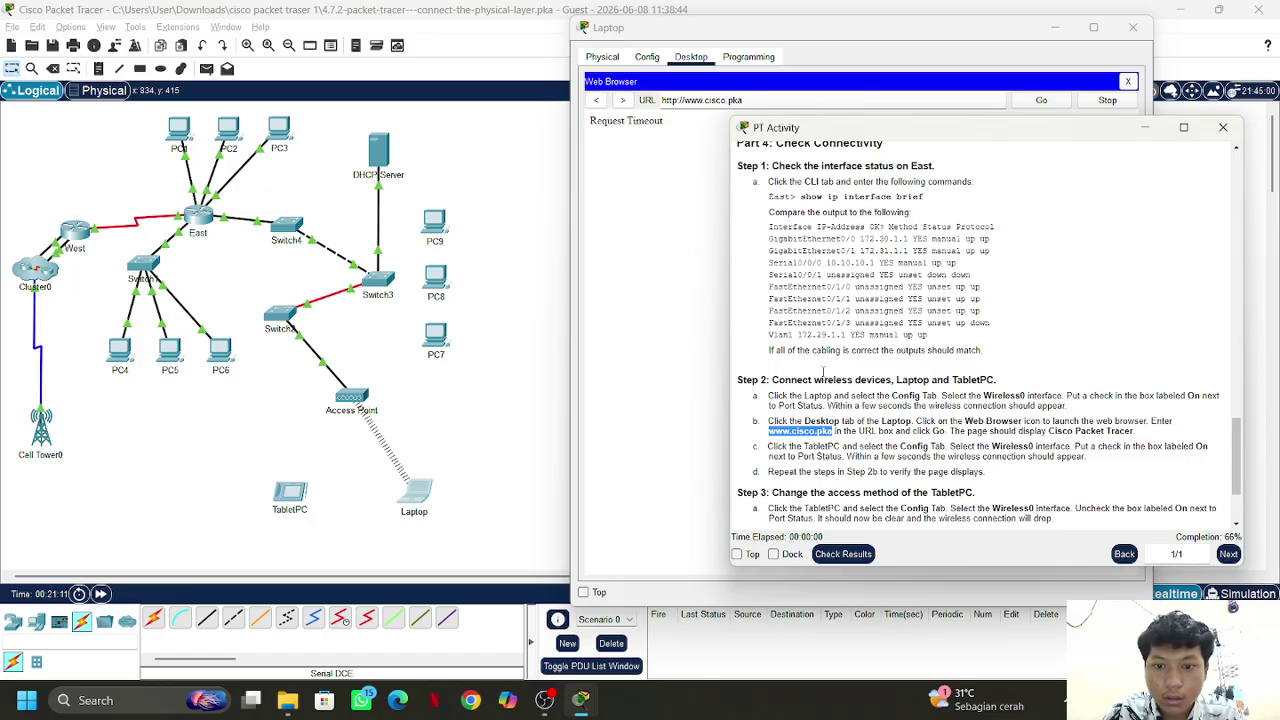
pyautogui.click(801, 100)
pyautogui.tripleClick(801, 100)
pyautogui.hotkey('ctrl', 'c')
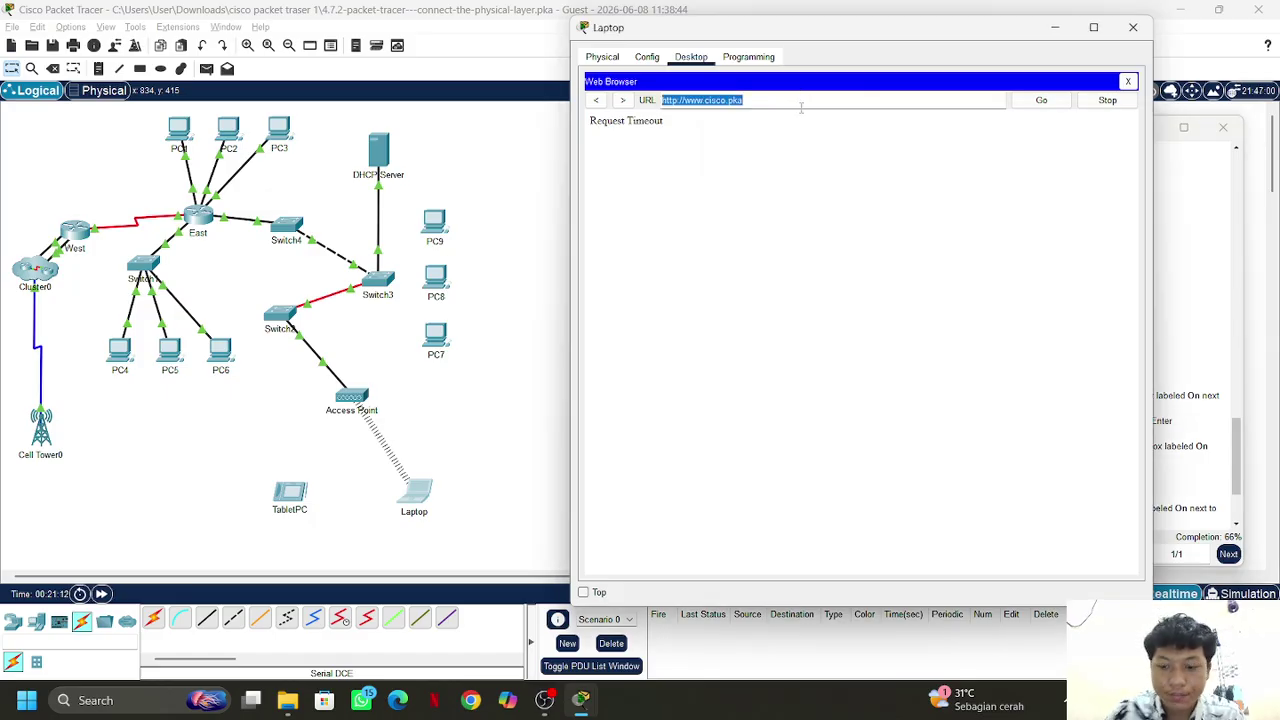
pyautogui.press('BackSpace')
pyautogui.write('www.cisco.pka')
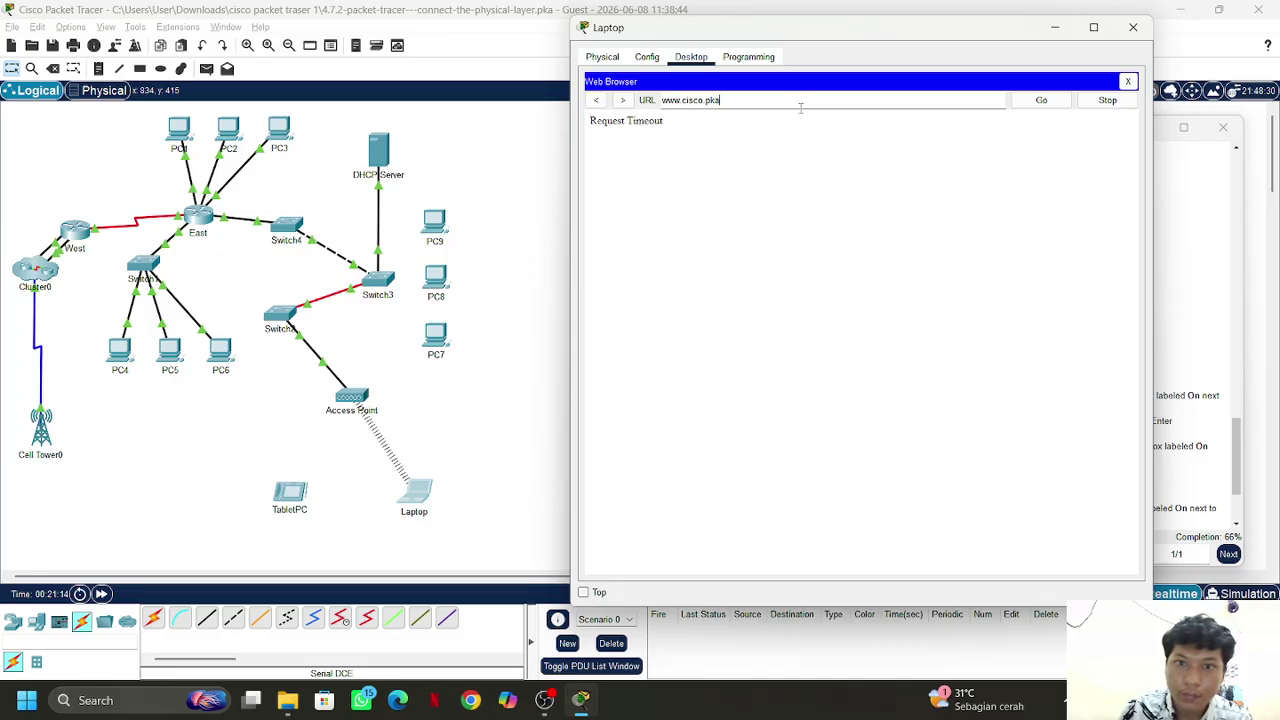
pyautogui.click(1041, 100)
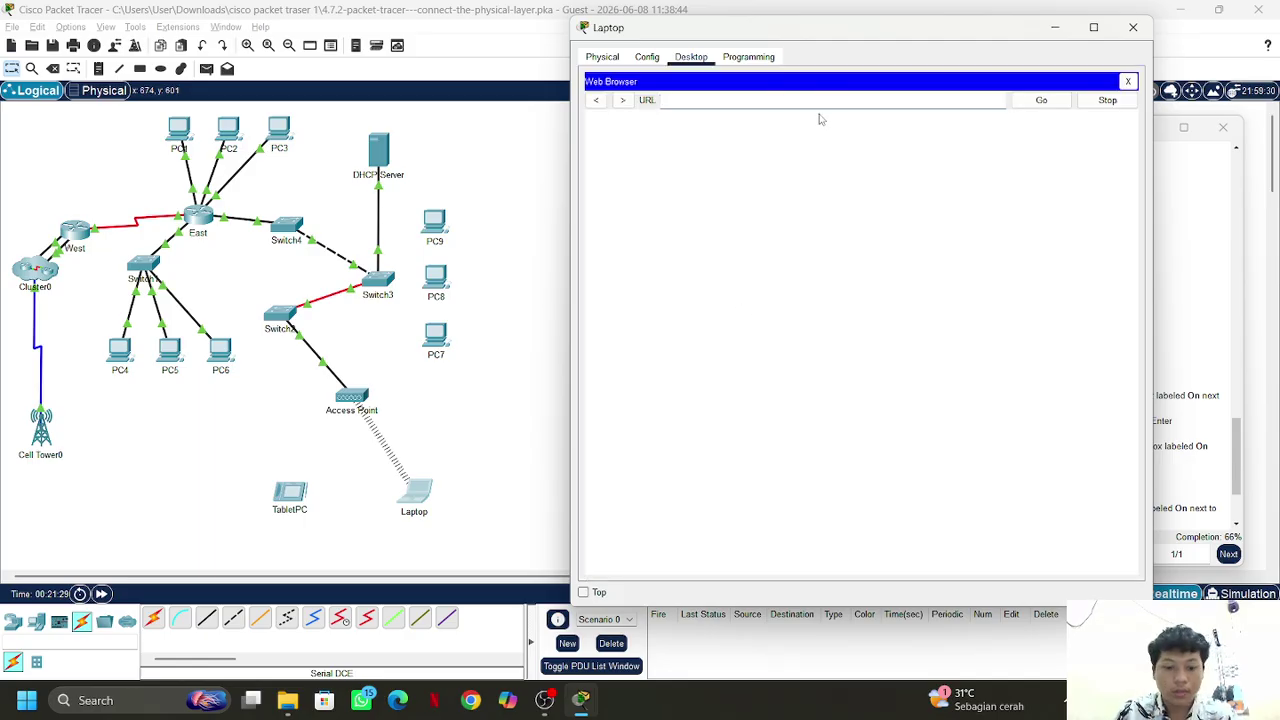
pyautogui.hotkey('ctrl', 'v')
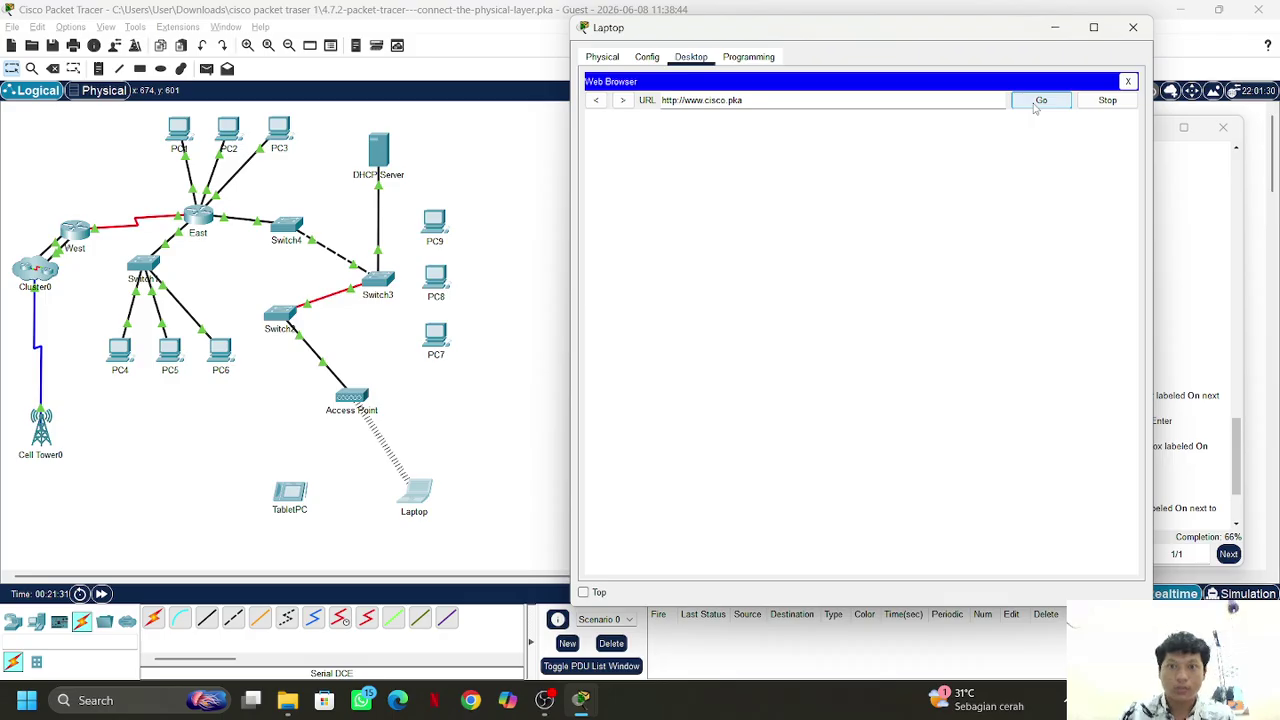
# Place the Laptop window beside the activity instructions and review the Part 4 steps for the Laptop and TabletPC
pyautogui.moveTo(905, 30); pyautogui.dragTo(370, 42)
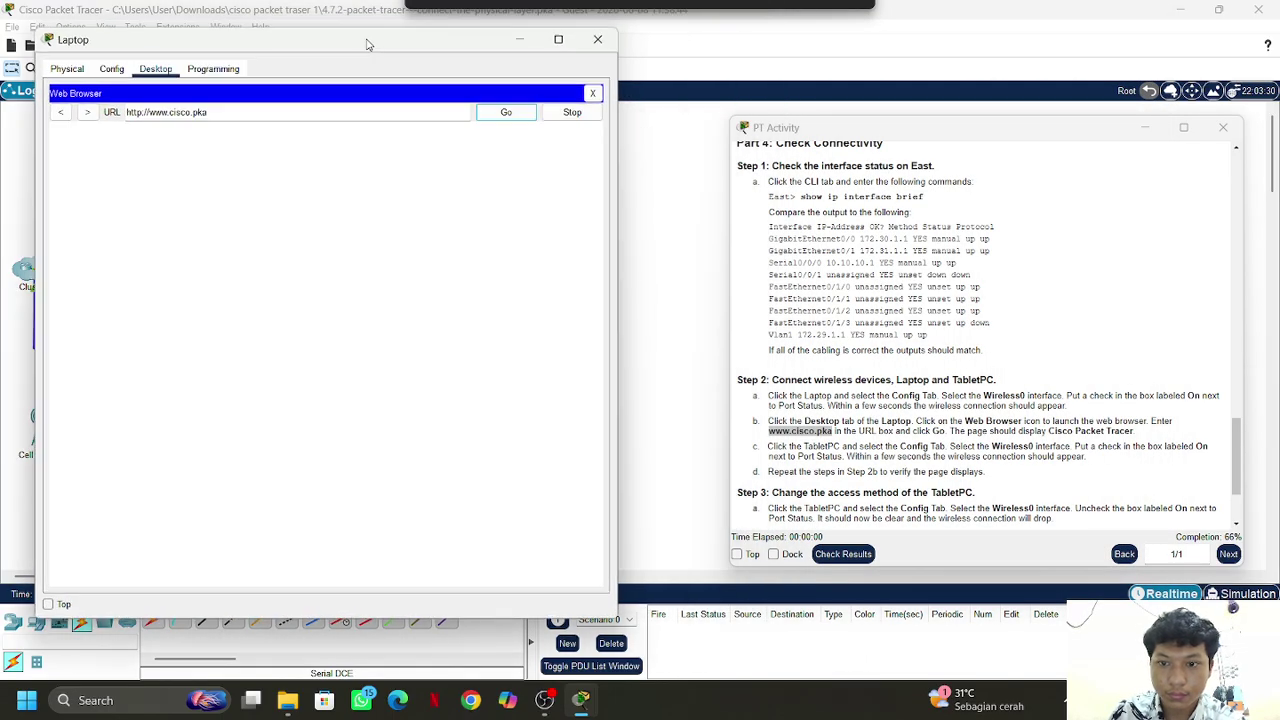
pyautogui.scroll(1, 965, 400)
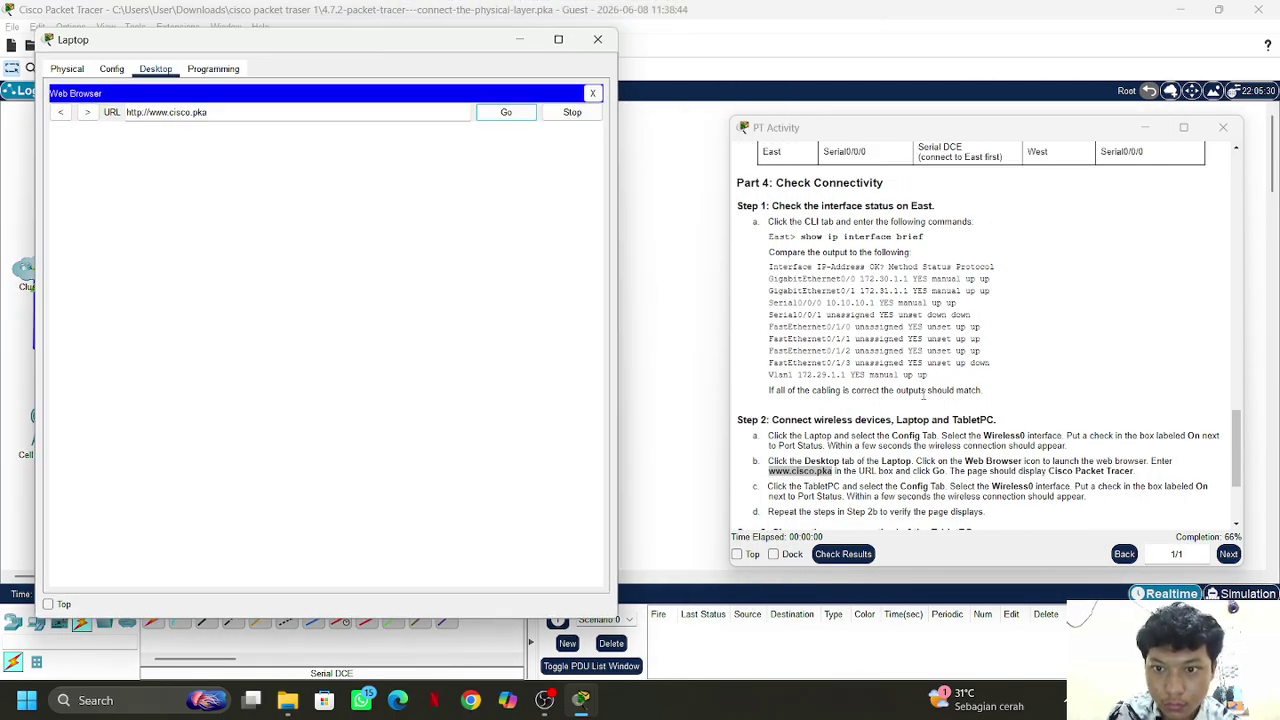
pyautogui.scroll(2, 896, 418)
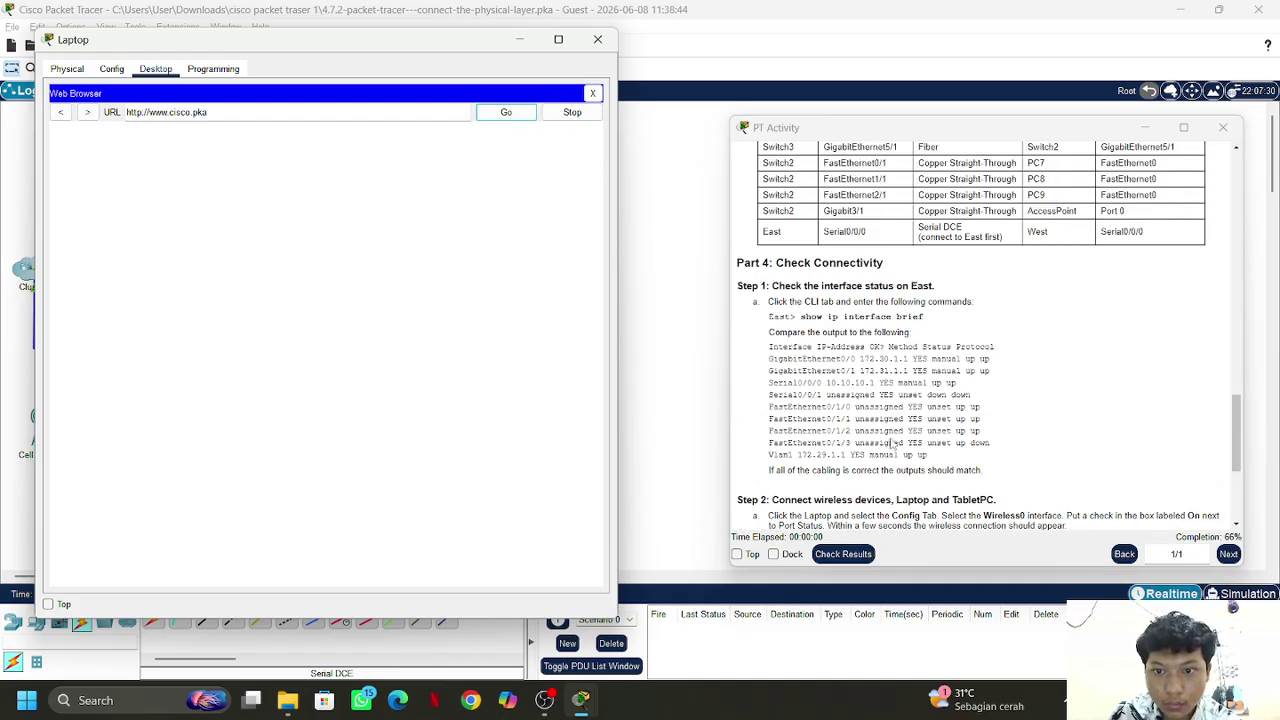
pyautogui.scroll(-3, 893, 443)
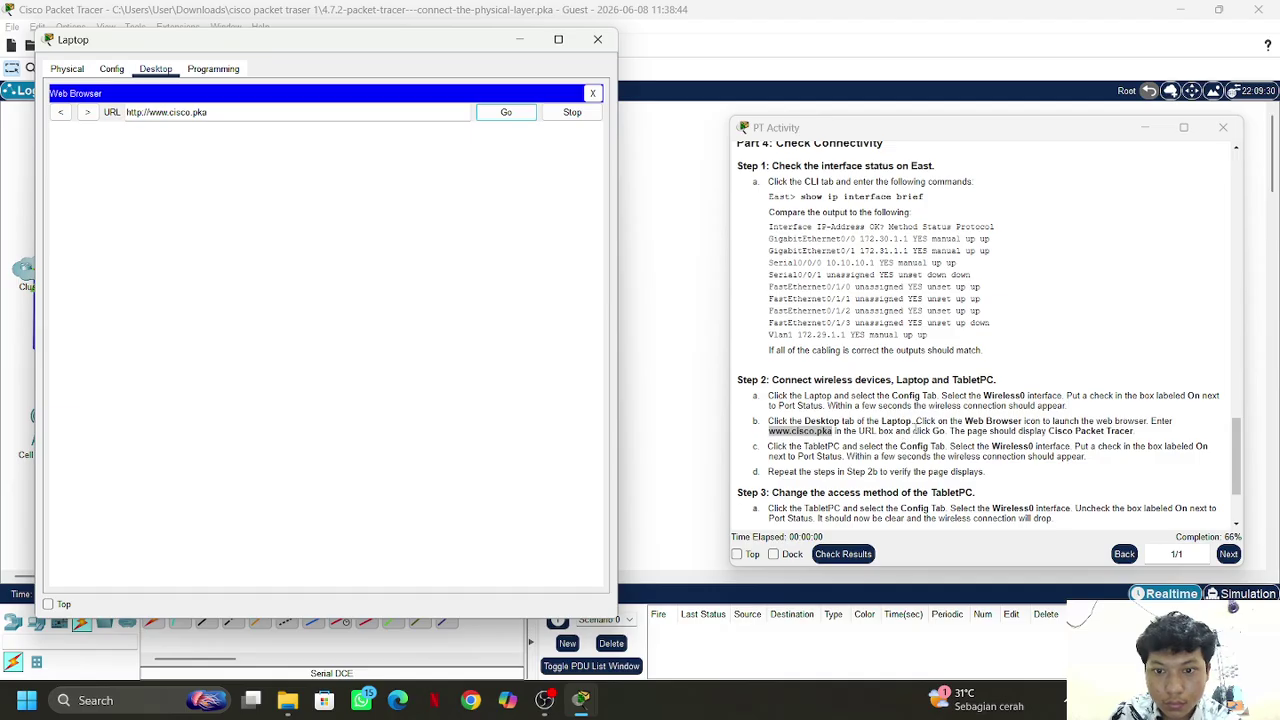
pyautogui.scroll(-1, 896, 443)
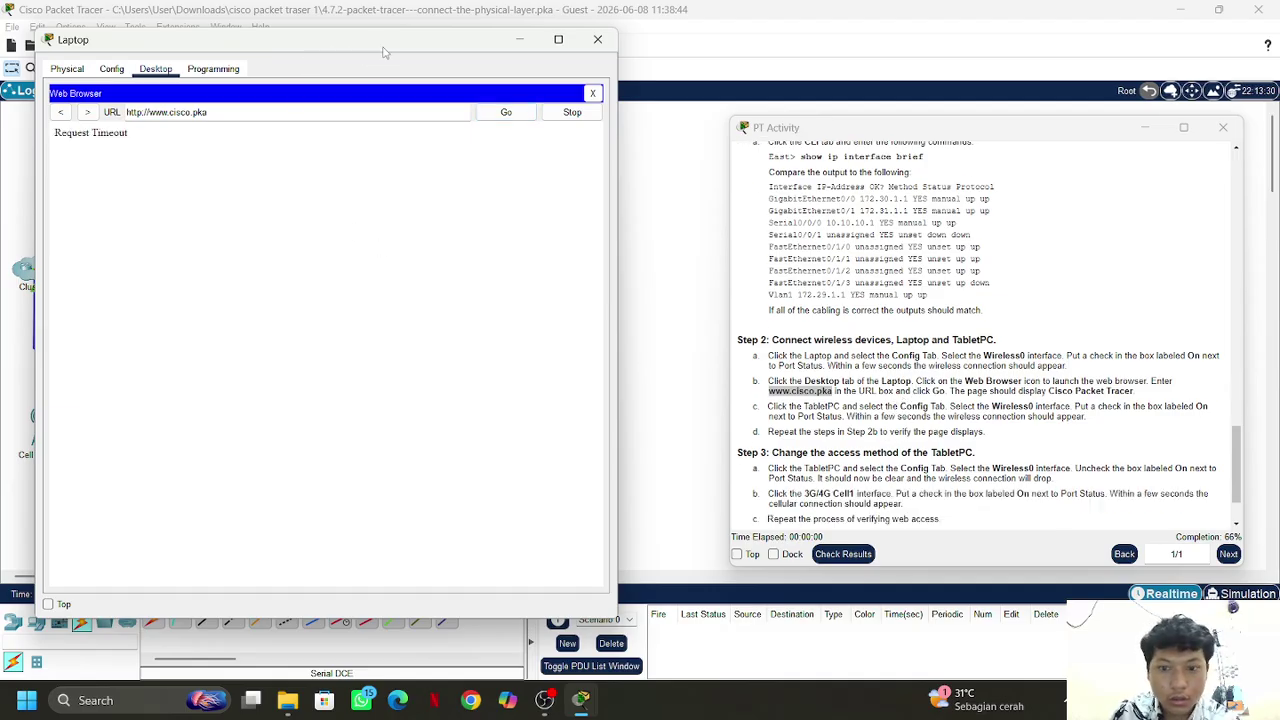
pyautogui.moveTo(385, 52); pyautogui.dragTo(504, 64)
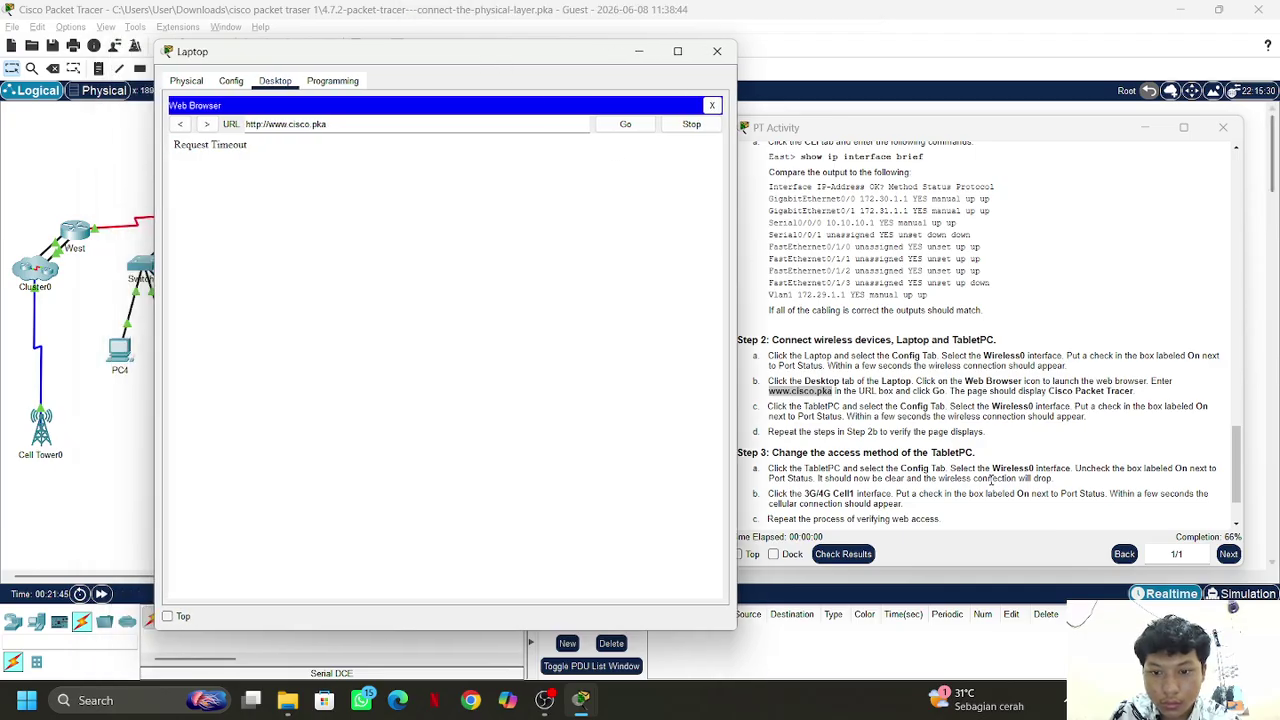
pyautogui.scroll(-1, 991, 481)
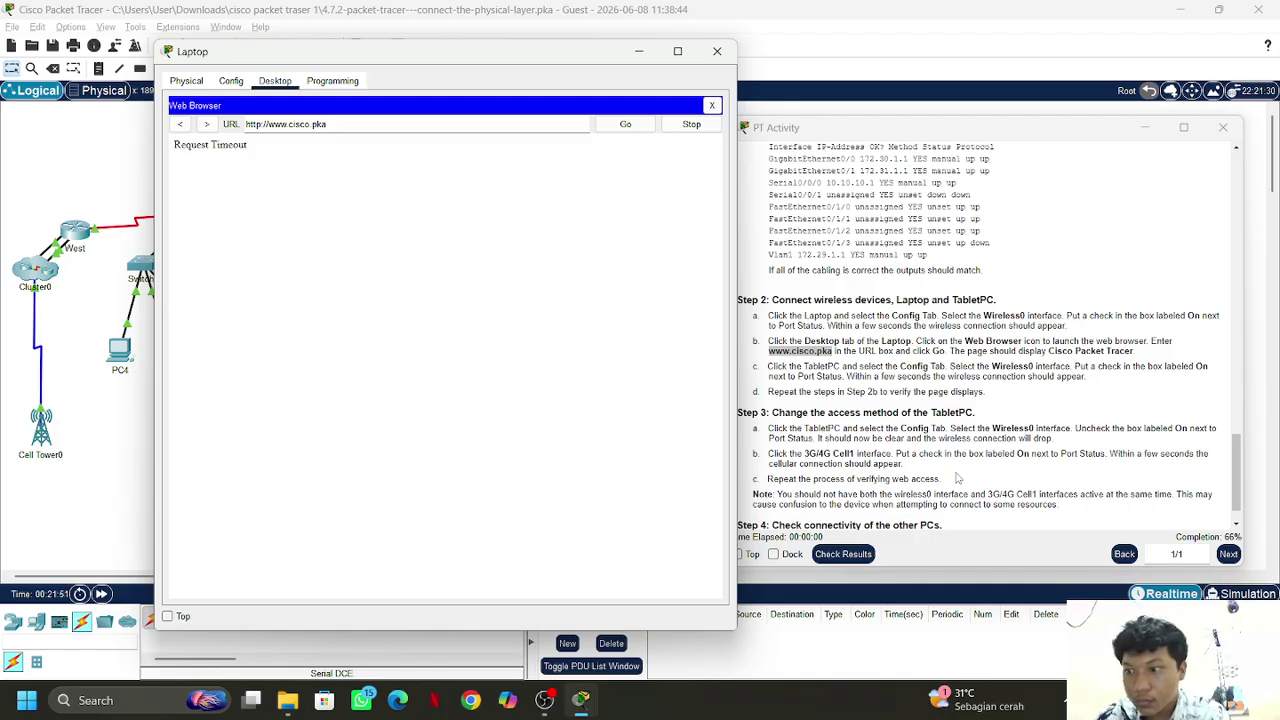
# Check the port status and IP configuration of the Laptop's Wireless0 interface, and close the Laptop window
pyautogui.click(186, 80)
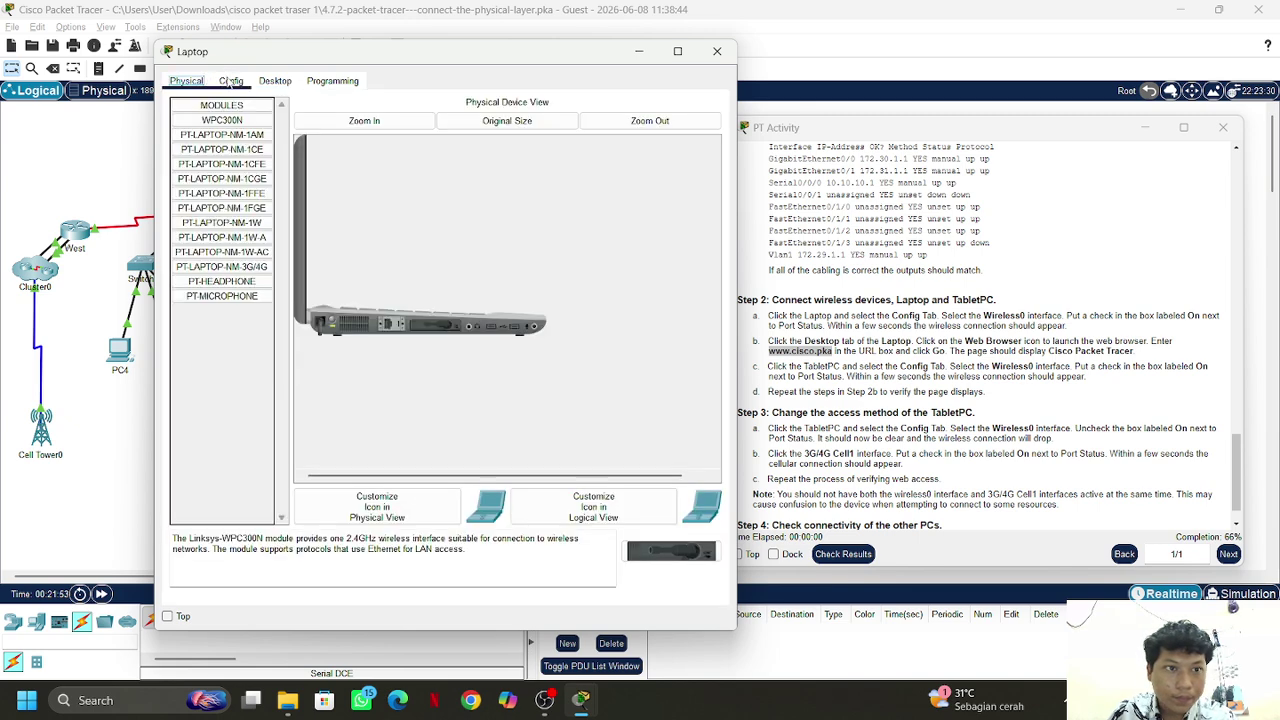
pyautogui.click(231, 80)
pyautogui.click(216, 164)
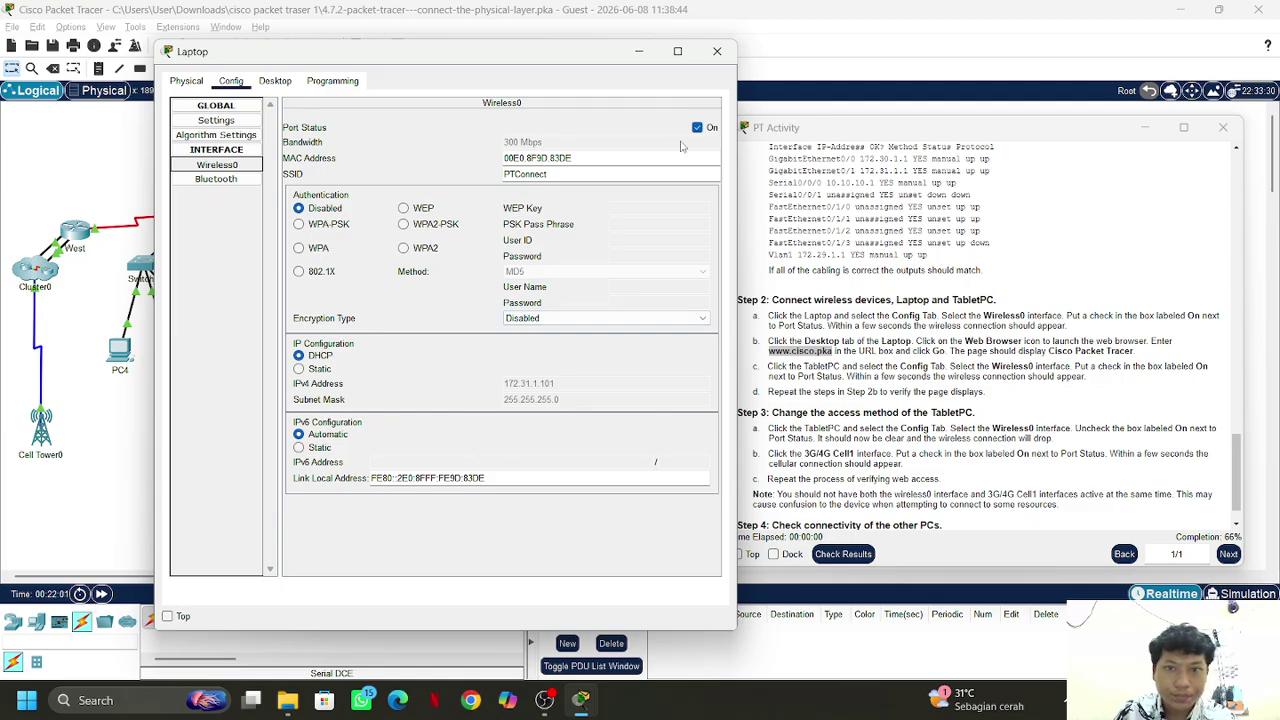
pyautogui.click(717, 51)
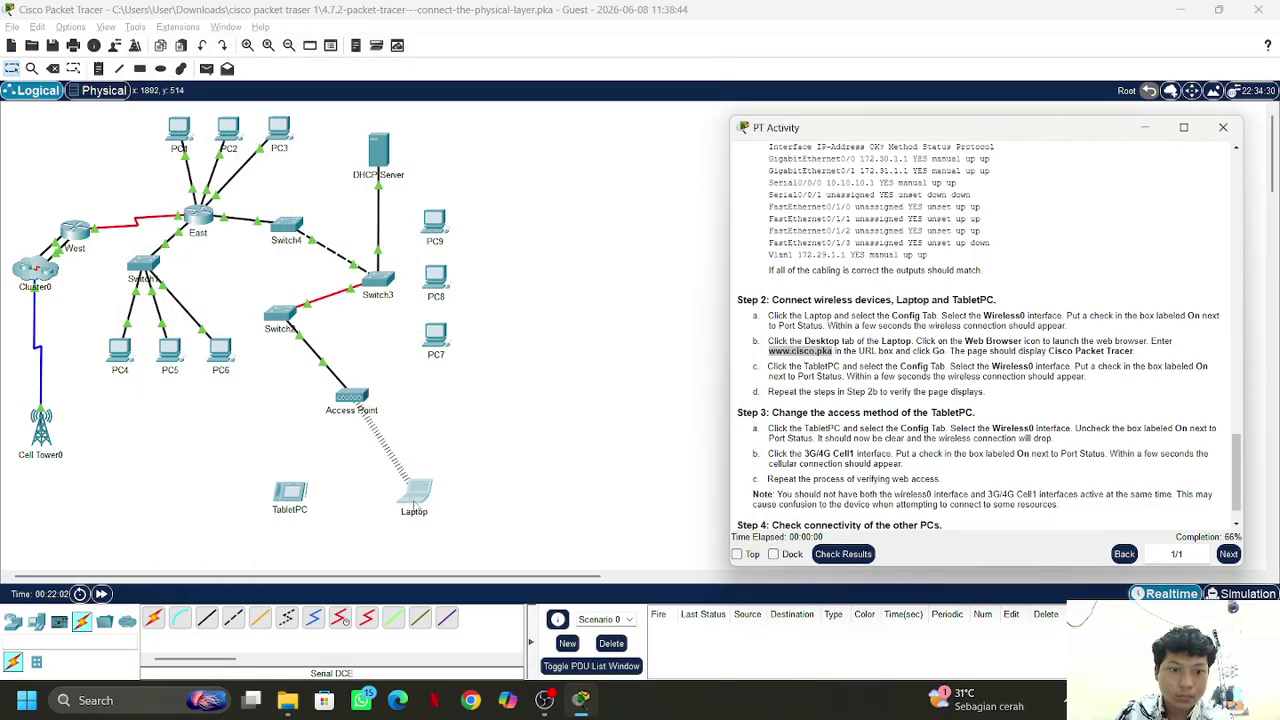
pyautogui.moveTo(413, 505); pyautogui.dragTo(430, 449)
pyautogui.click(568, 129)
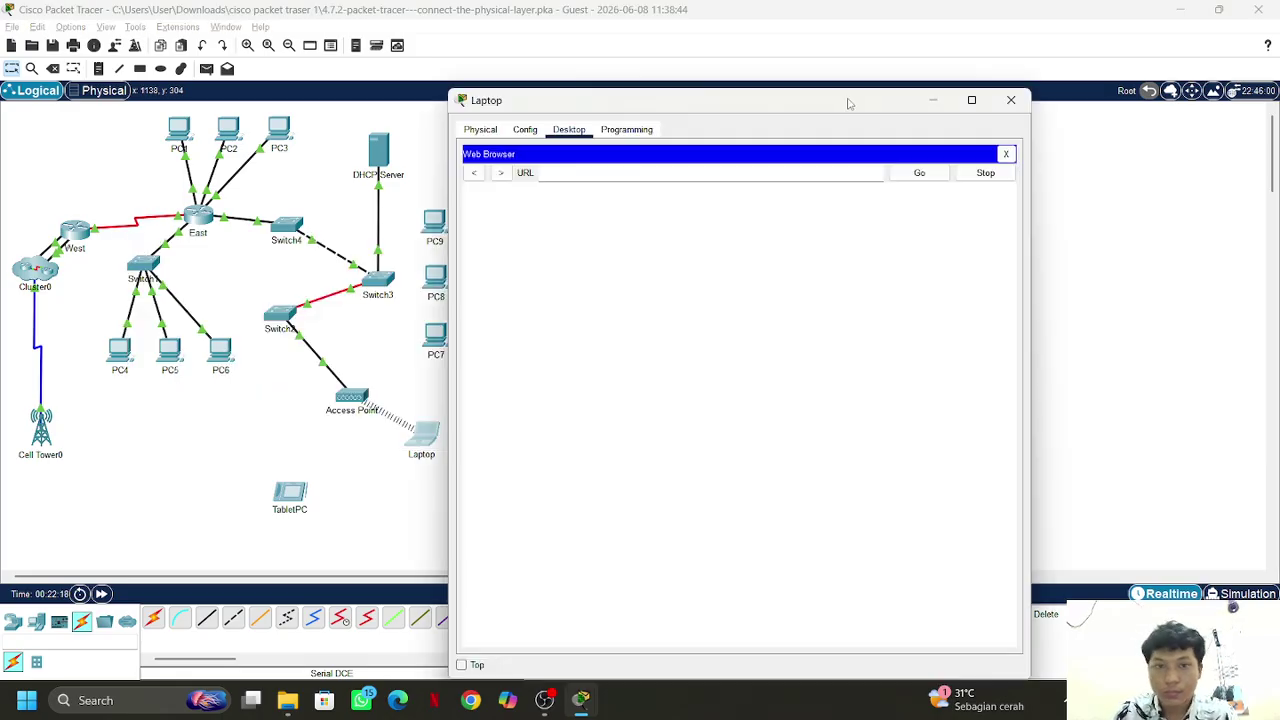
pyautogui.write('www.cisco.pka')
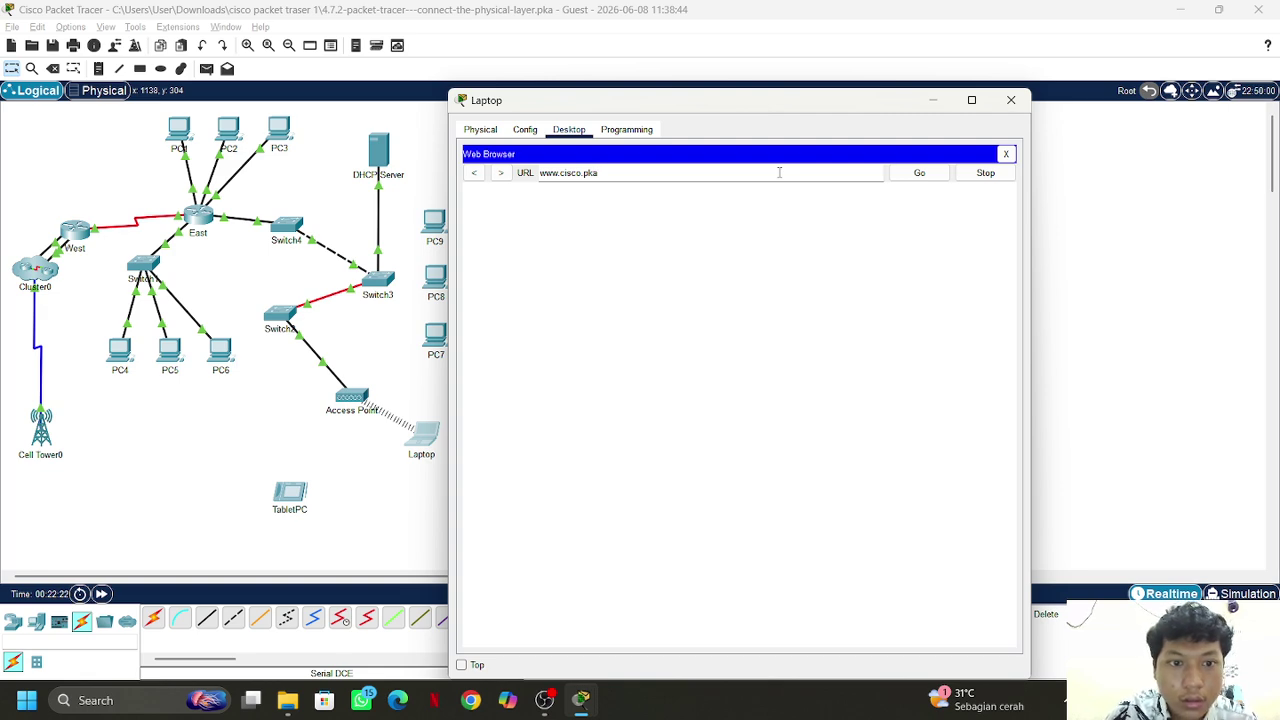
pyautogui.click(919, 173)
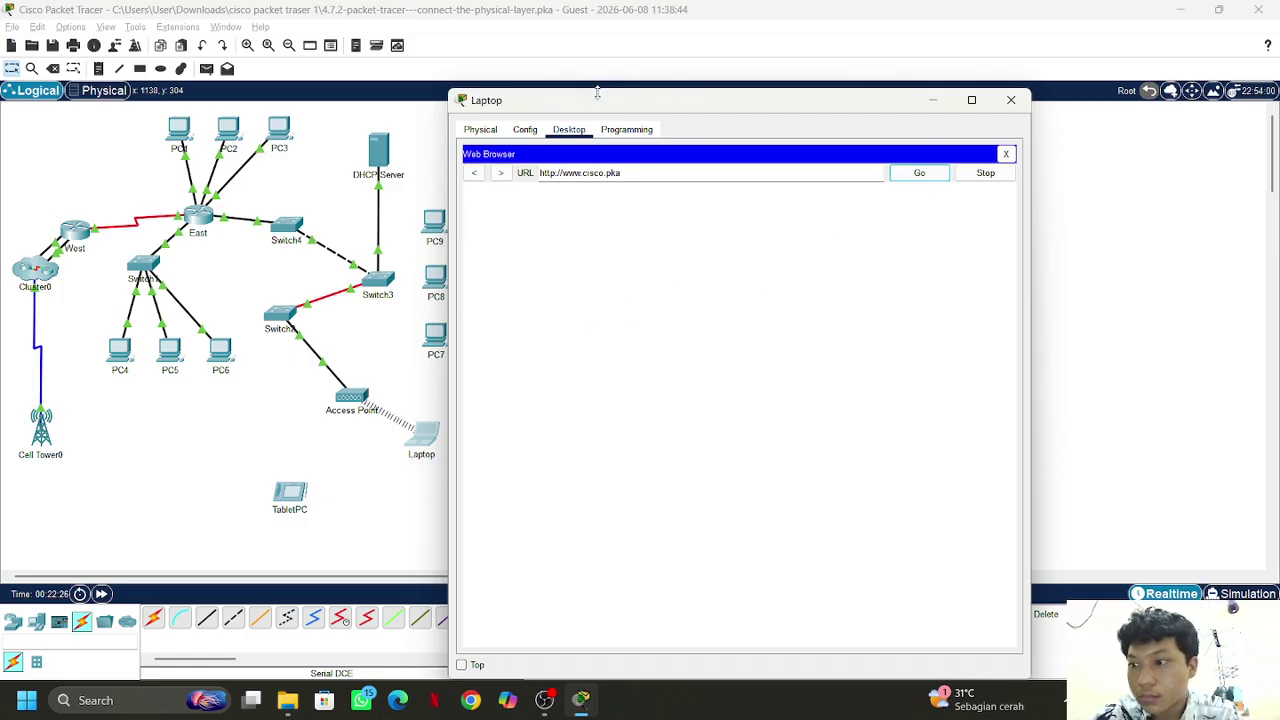
pyautogui.moveTo(650, 91); pyautogui.dragTo(777, 17)
pyautogui.click(753, 55)
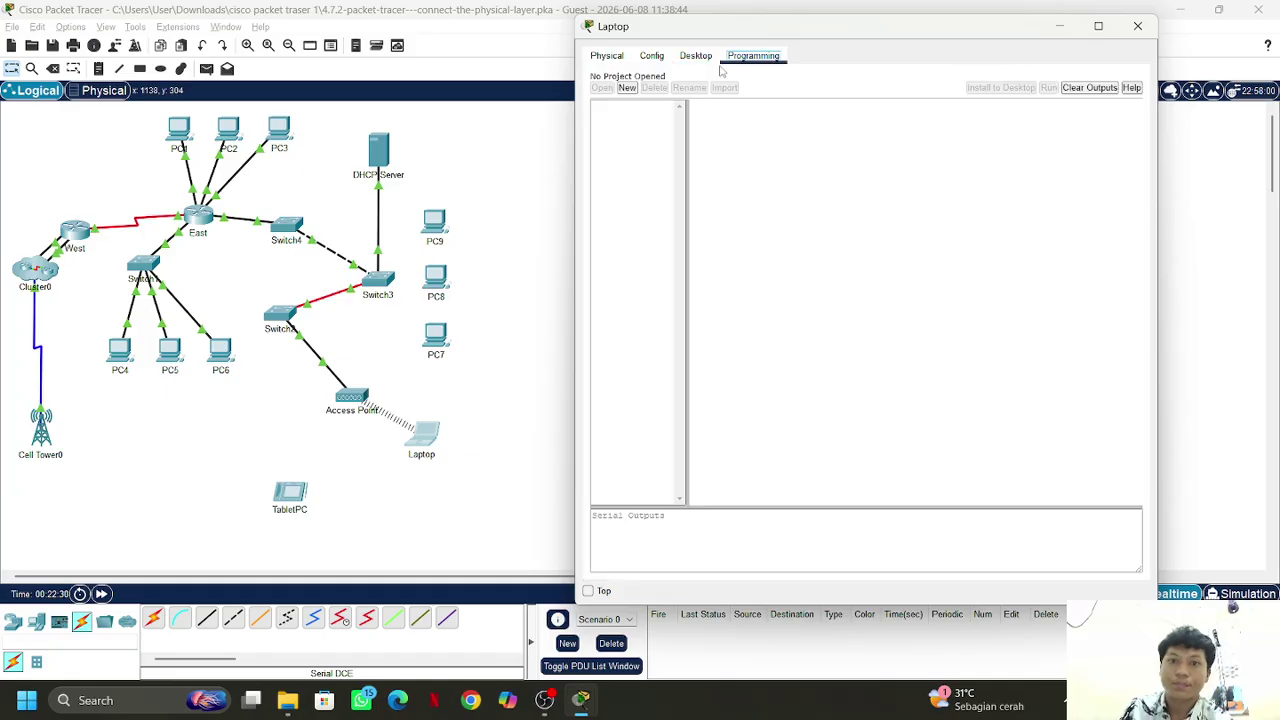
pyautogui.click(698, 56)
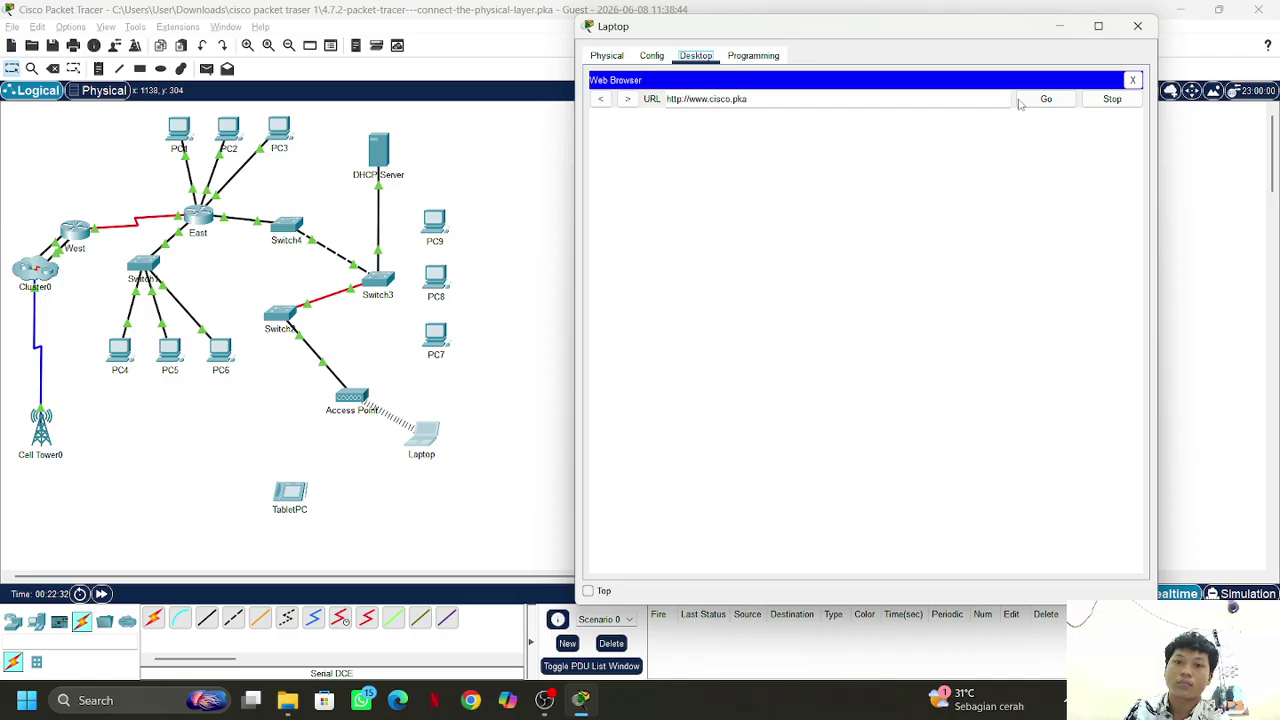
# Move the TabletPC slightly closer to the Access Point and bring the Laptop's web browser window back into view
pyautogui.moveTo(289, 503); pyautogui.dragTo(297, 483)
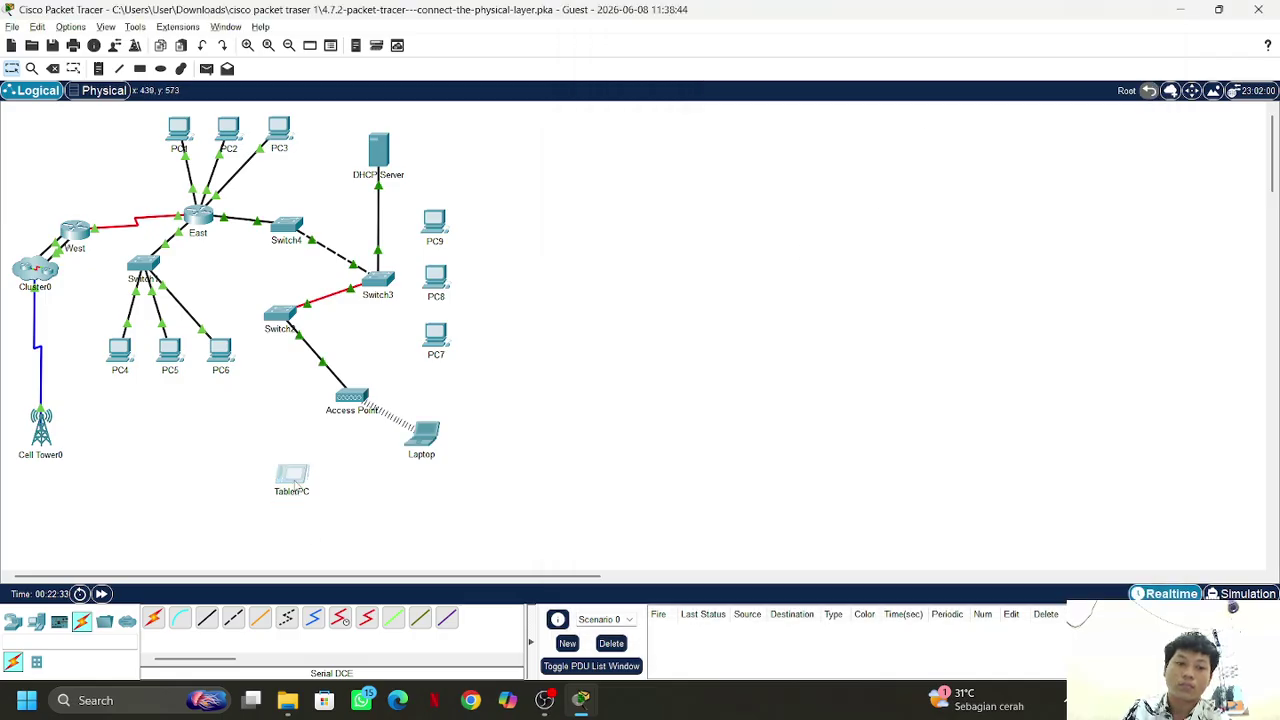
pyautogui.click(580, 700)
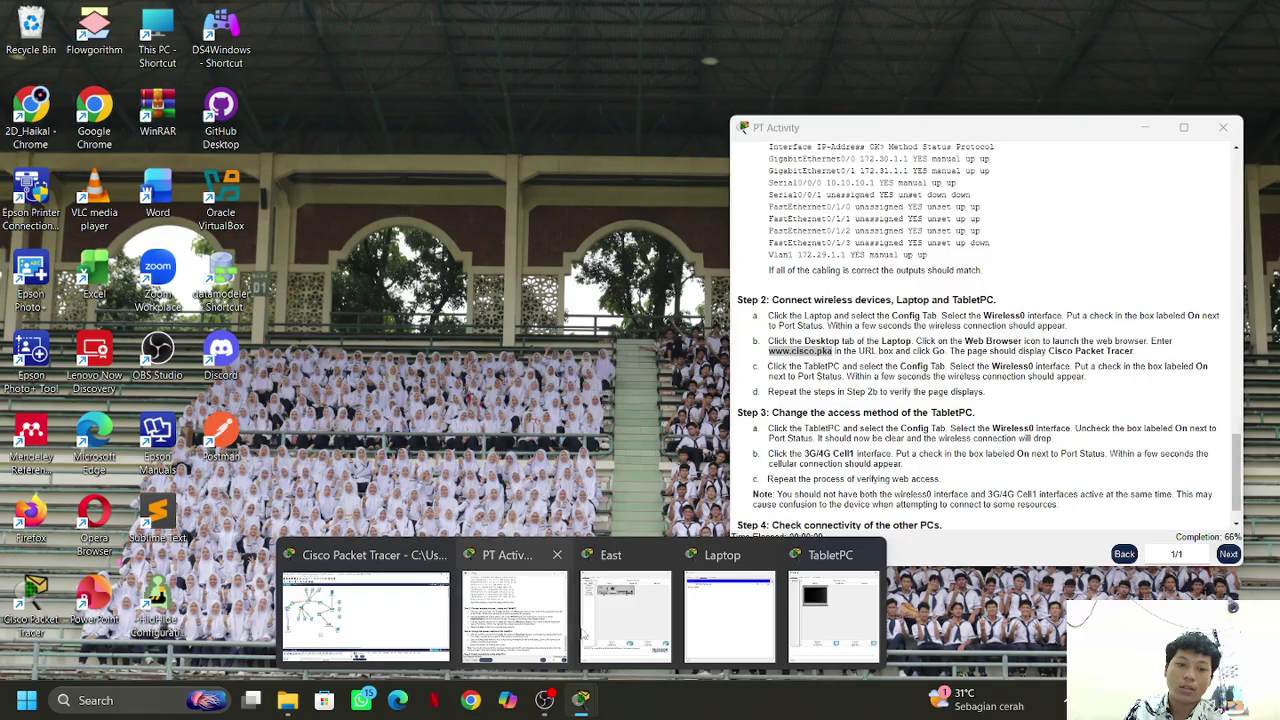
pyautogui.click(725, 622)
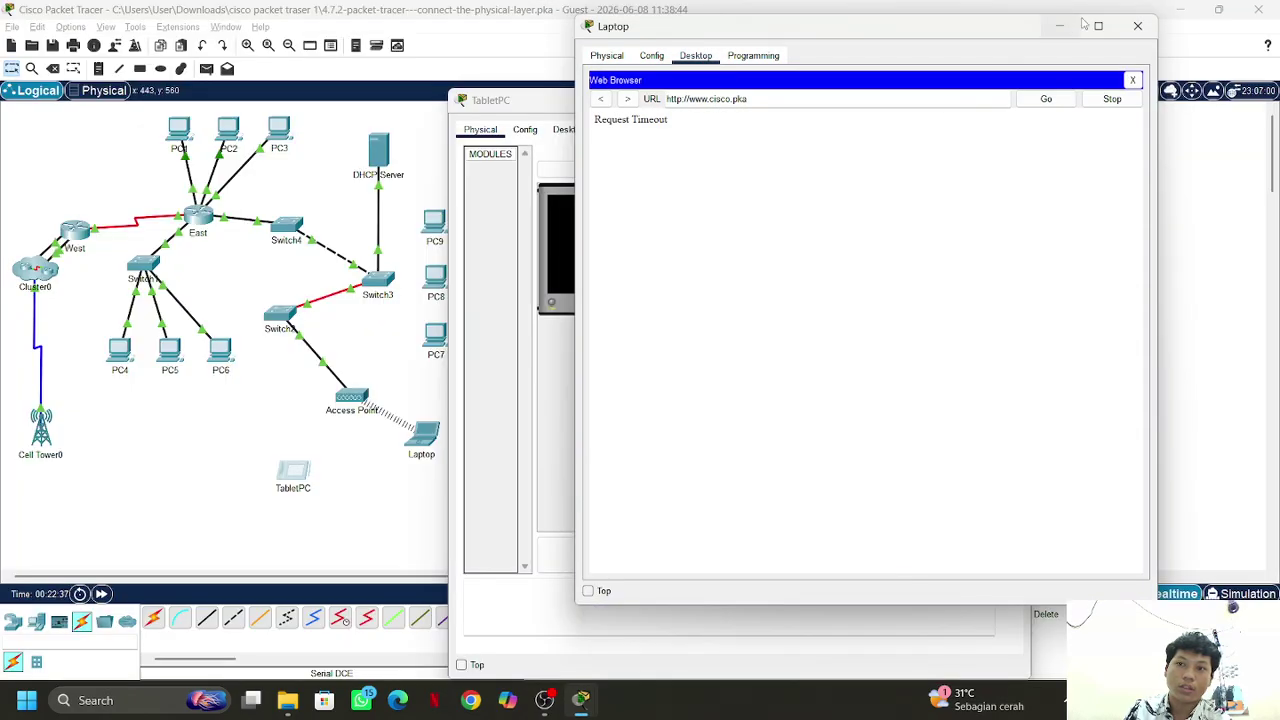
# Close the Laptop's window and switch on the TabletPC's 3G/4G Cell1 interface
pyautogui.click(1137, 26)
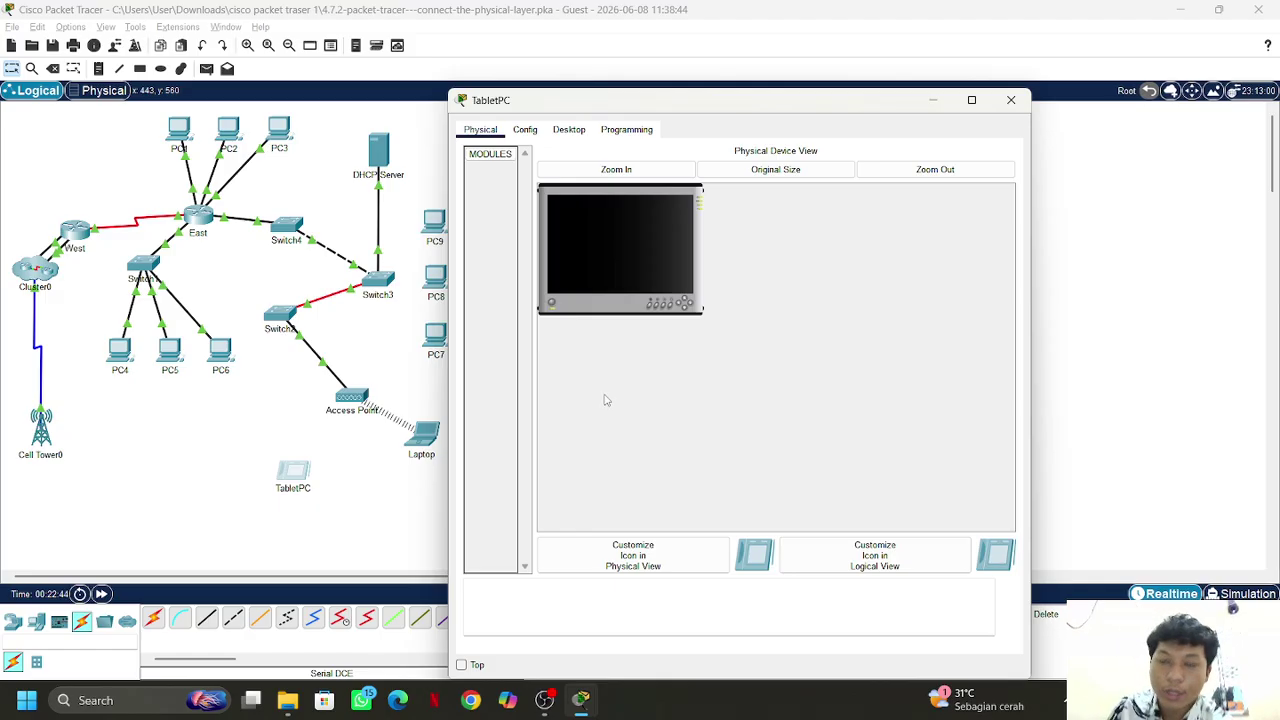
pyautogui.click(527, 132)
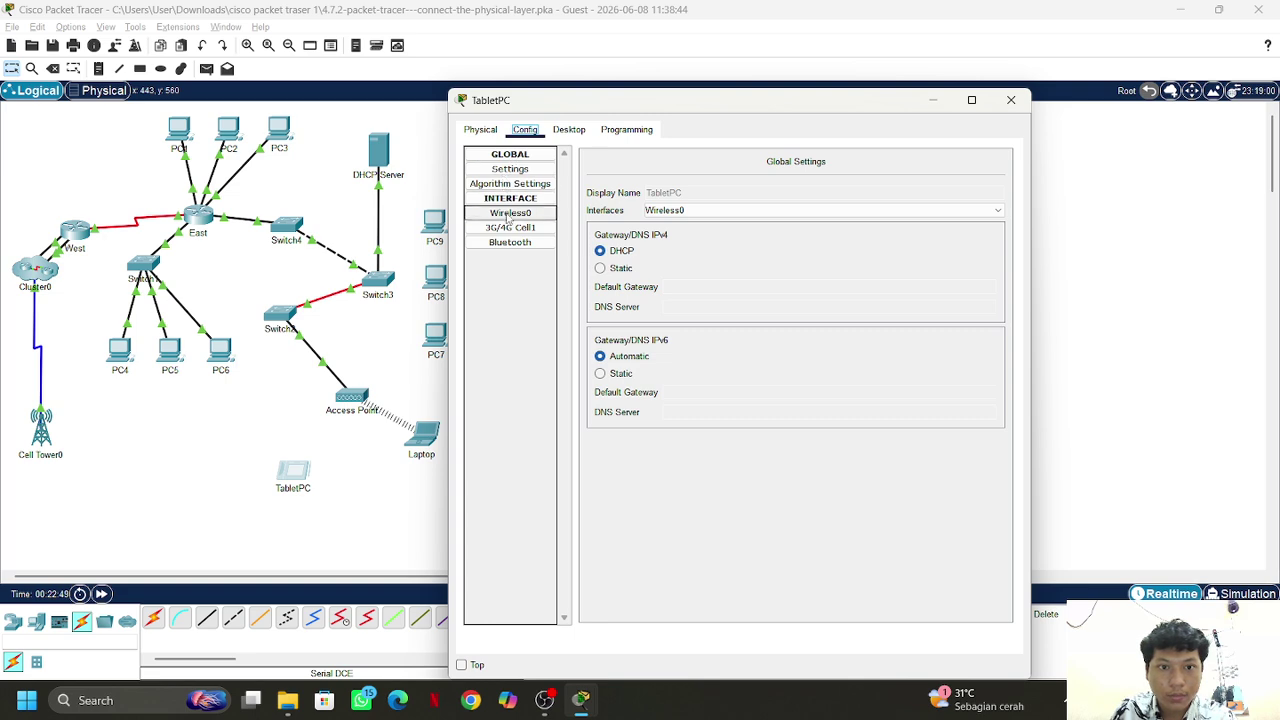
pyautogui.click(509, 214)
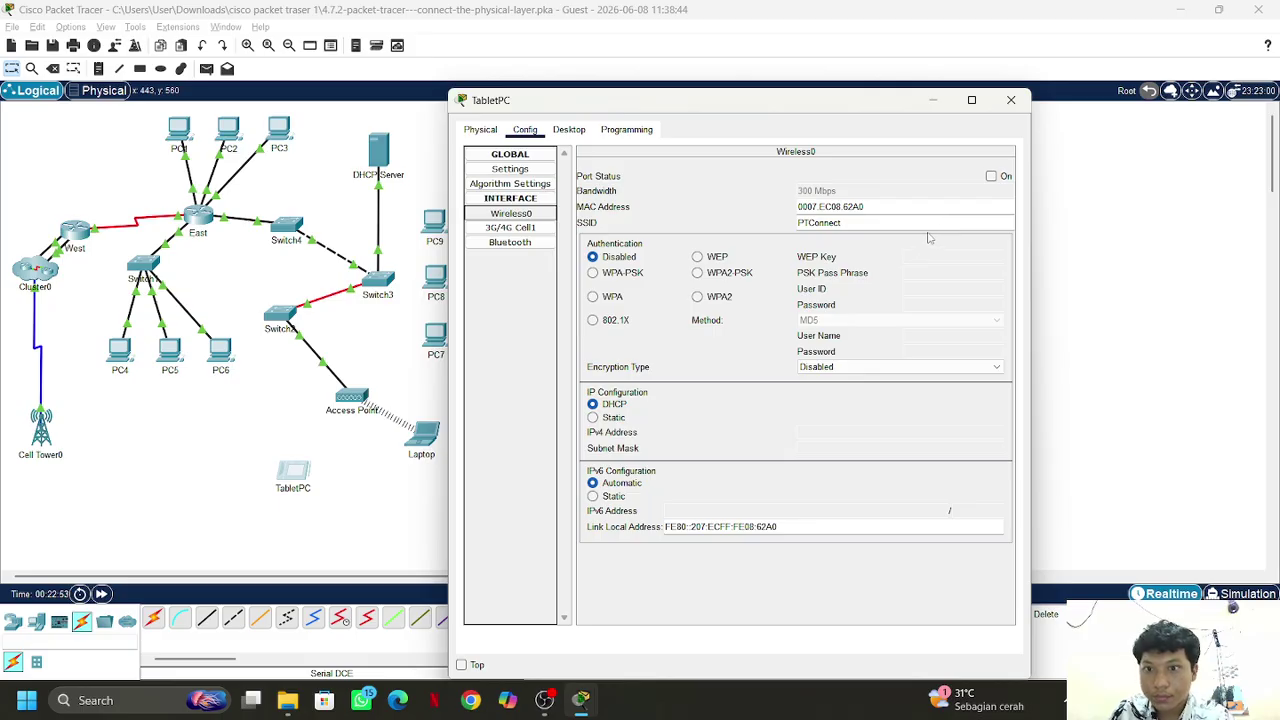
pyautogui.click(518, 228)
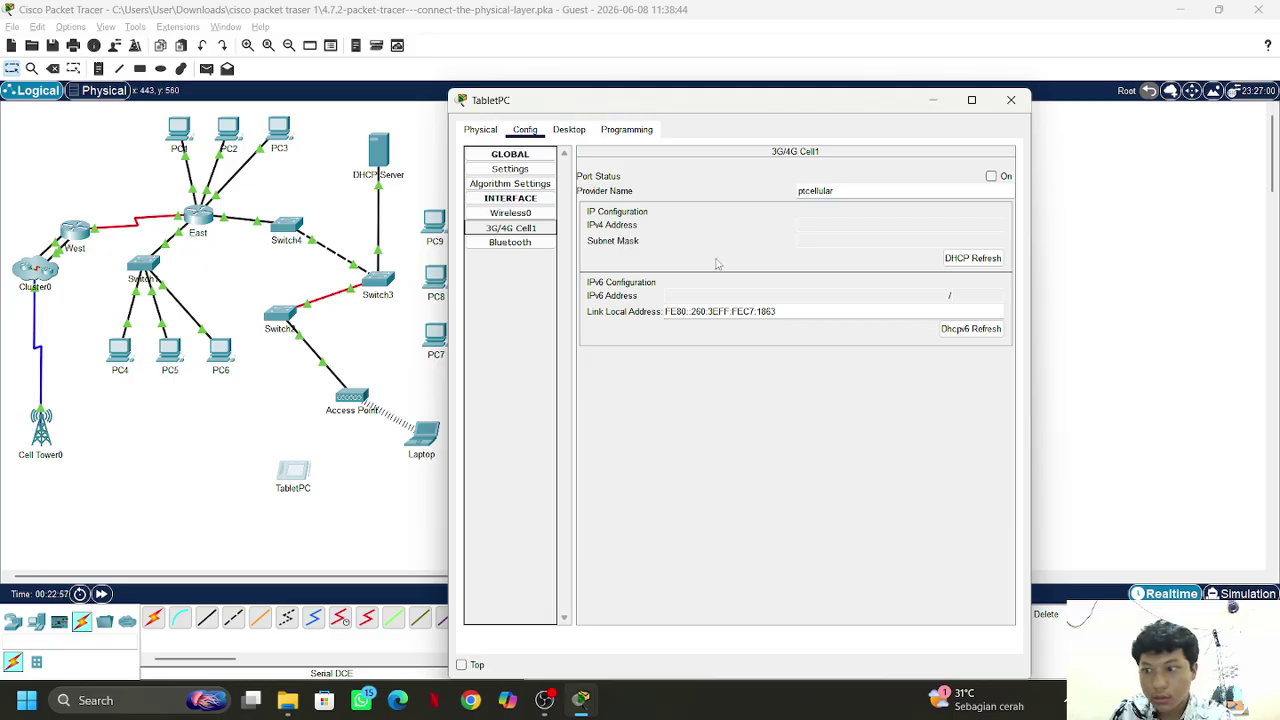
pyautogui.click(991, 176)
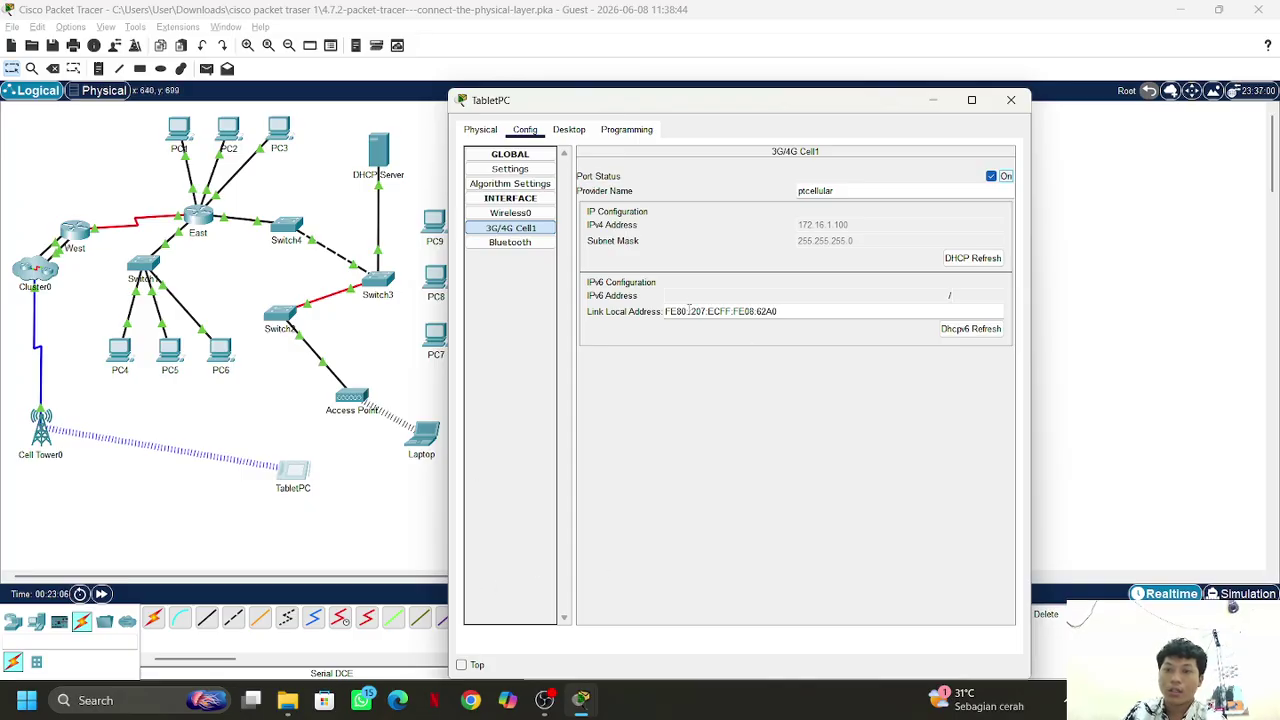
# Open the TabletPC's web browser and place its window beside the PT Activity instructions
pyautogui.moveTo(872, 108); pyautogui.dragTo(871, 94)
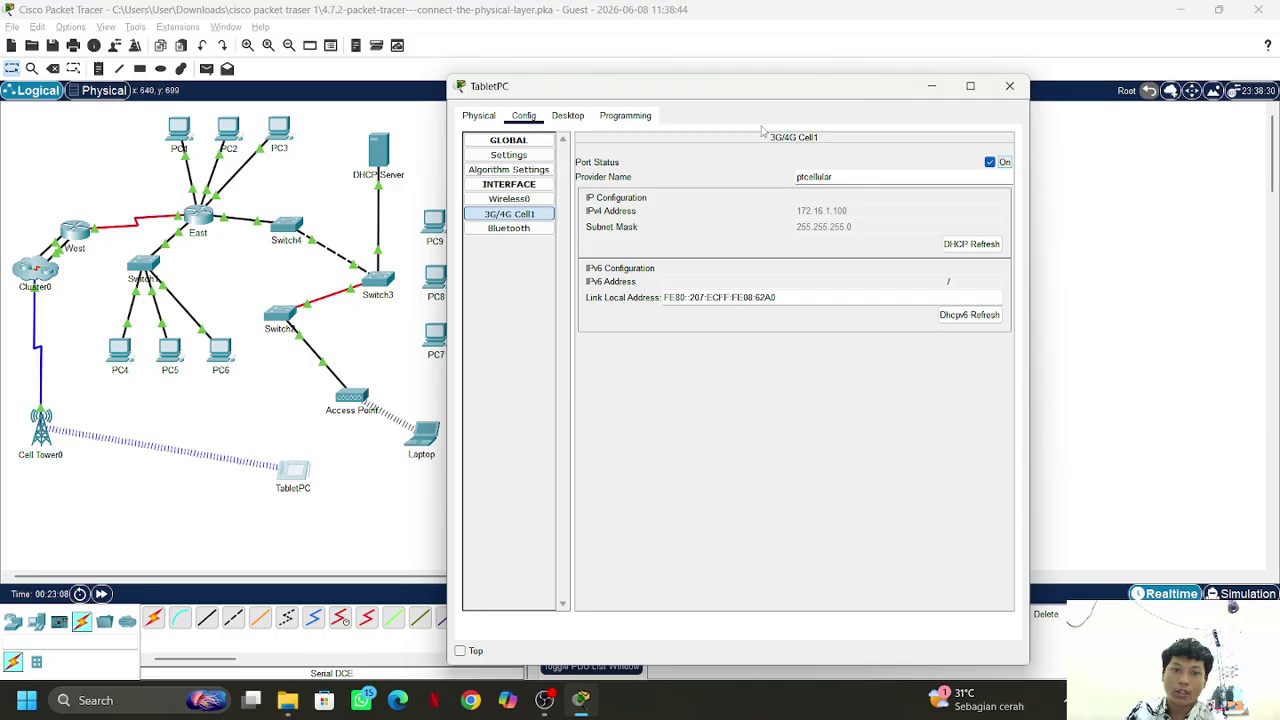
pyautogui.click(568, 116)
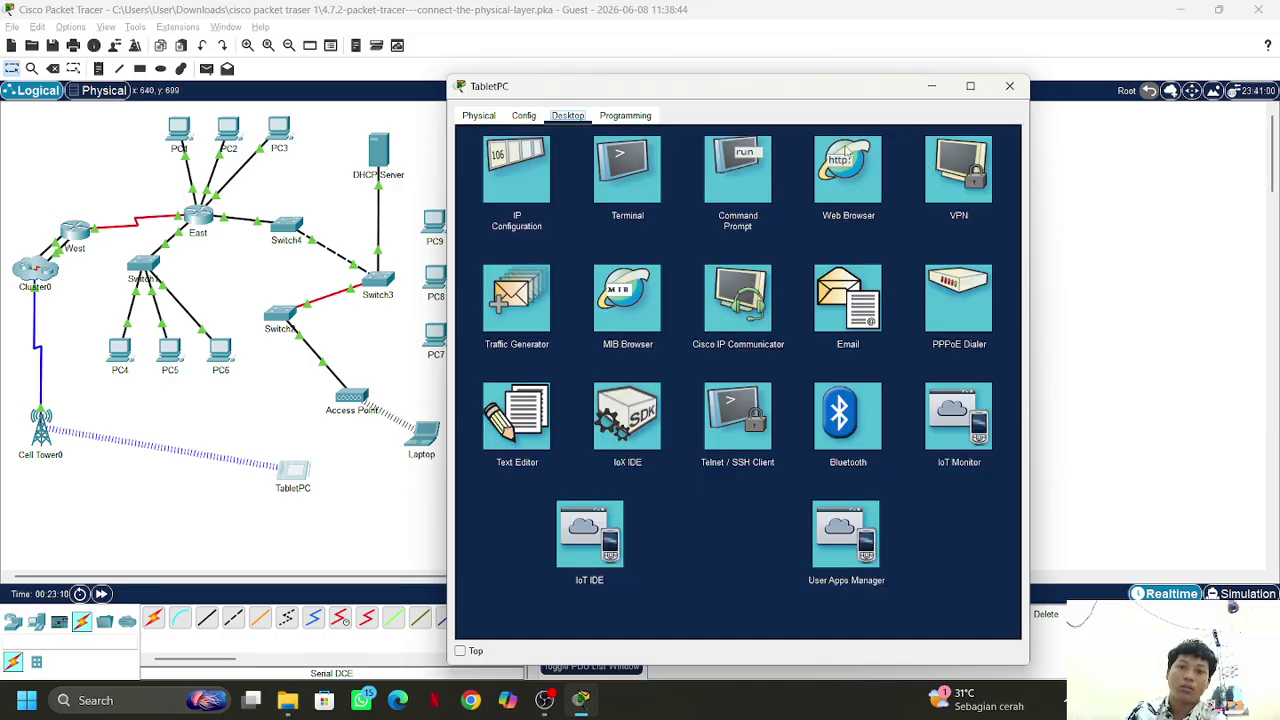
pyautogui.moveTo(582, 698)
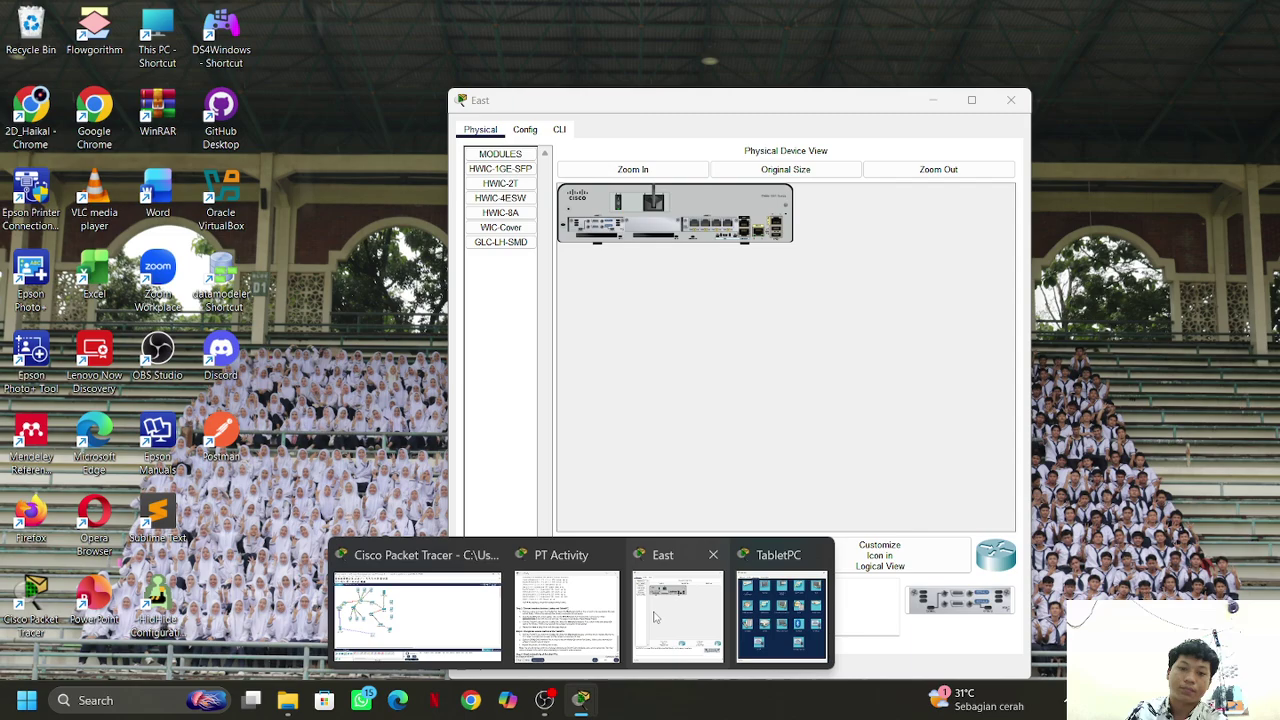
pyautogui.moveTo(580, 614)
pyautogui.click(781, 612)
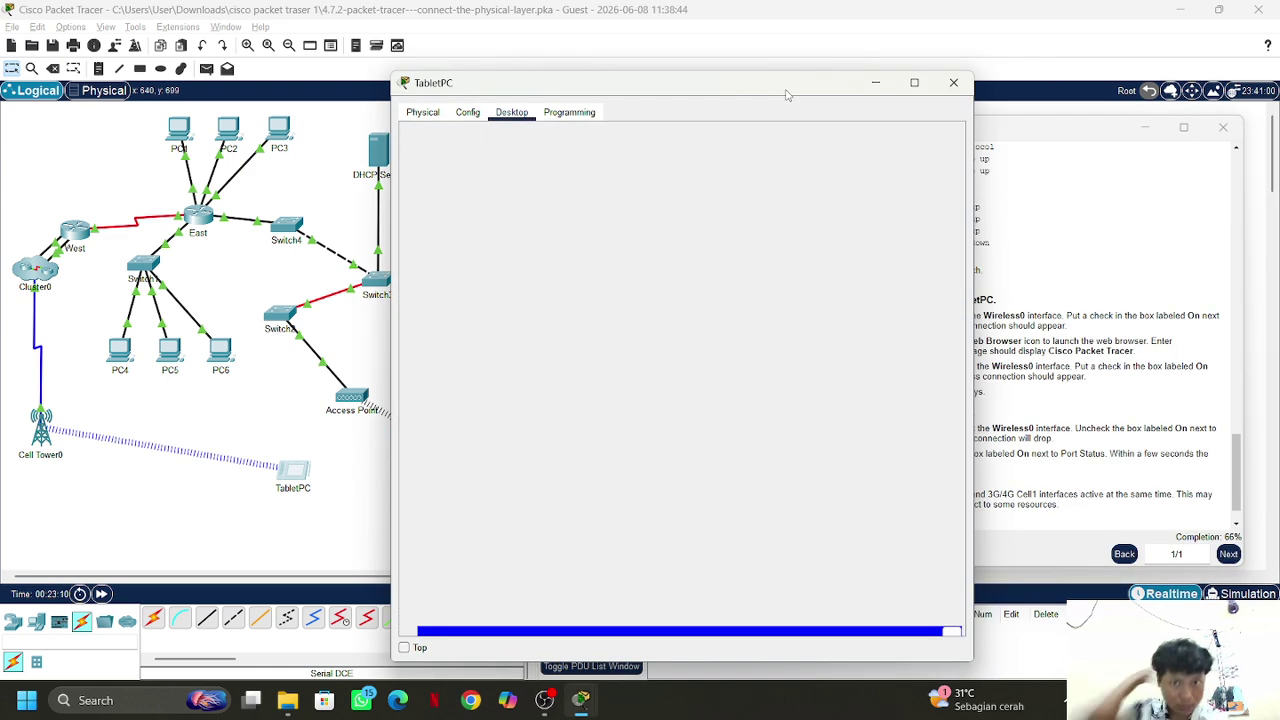
pyautogui.moveTo(786, 91); pyautogui.dragTo(478, 67)
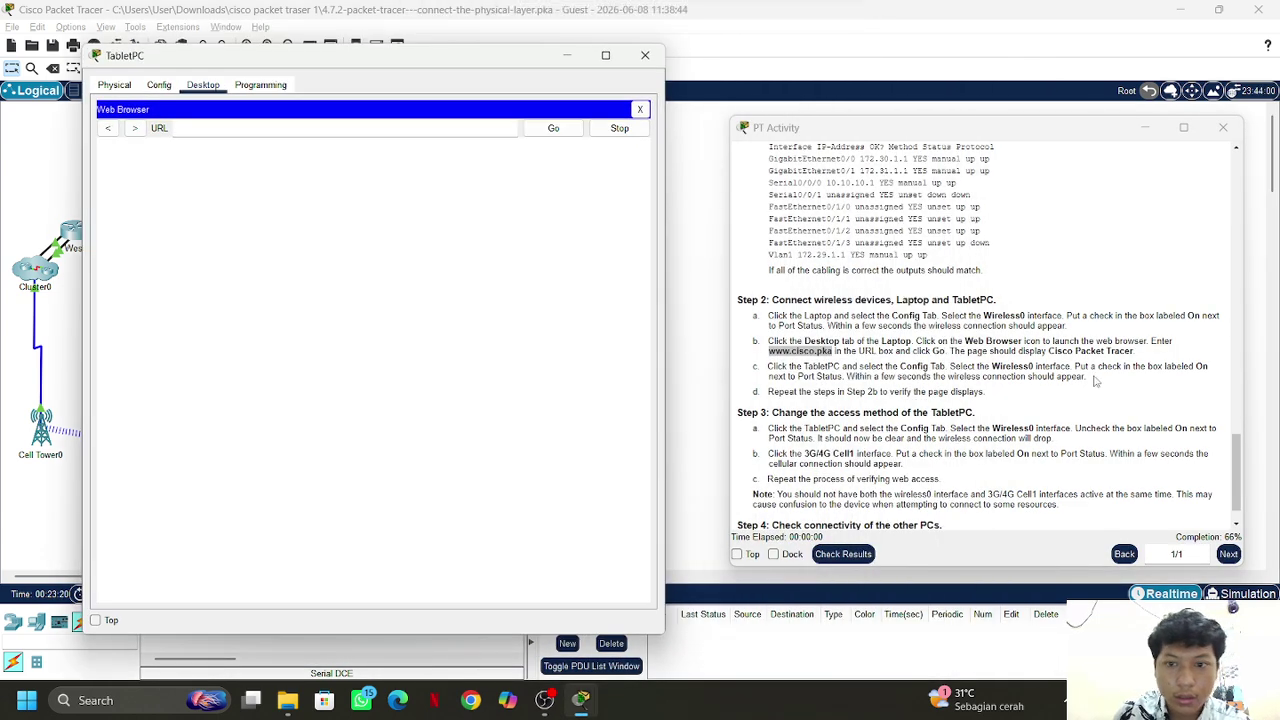
pyautogui.click(876, 412)
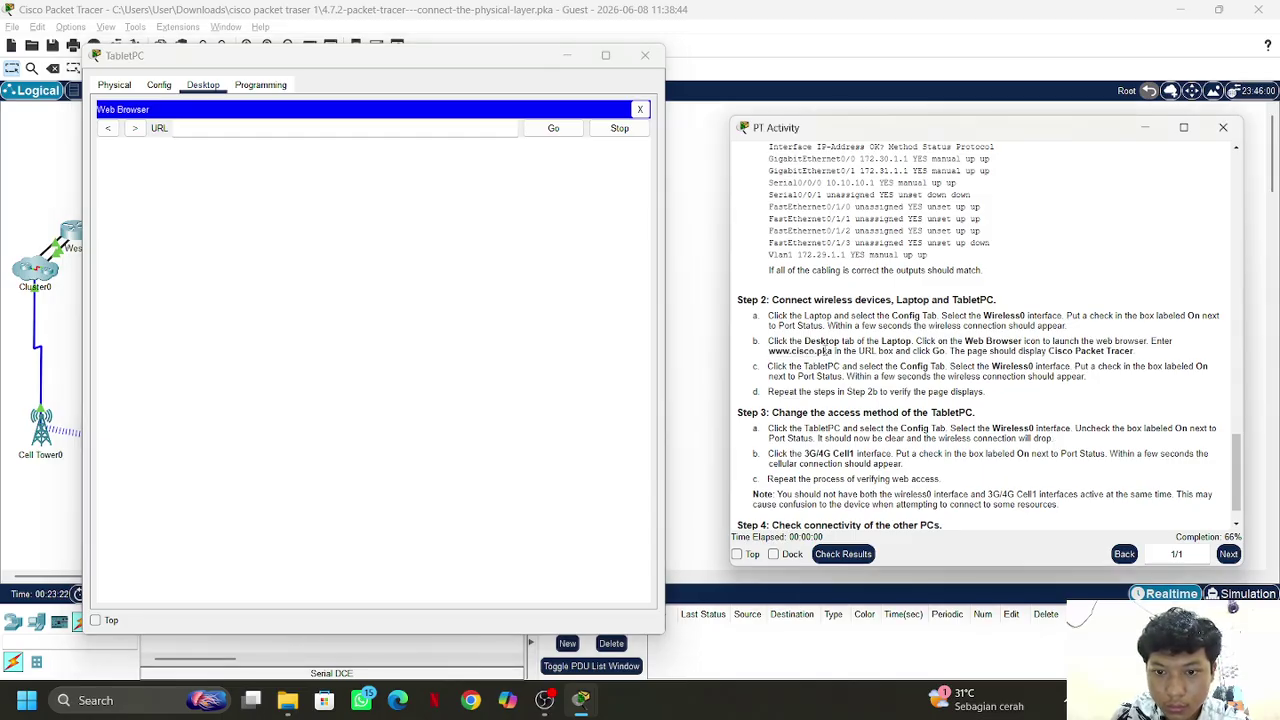
pyautogui.moveTo(834, 350); pyautogui.dragTo(788, 366)
pyautogui.click(842, 366)
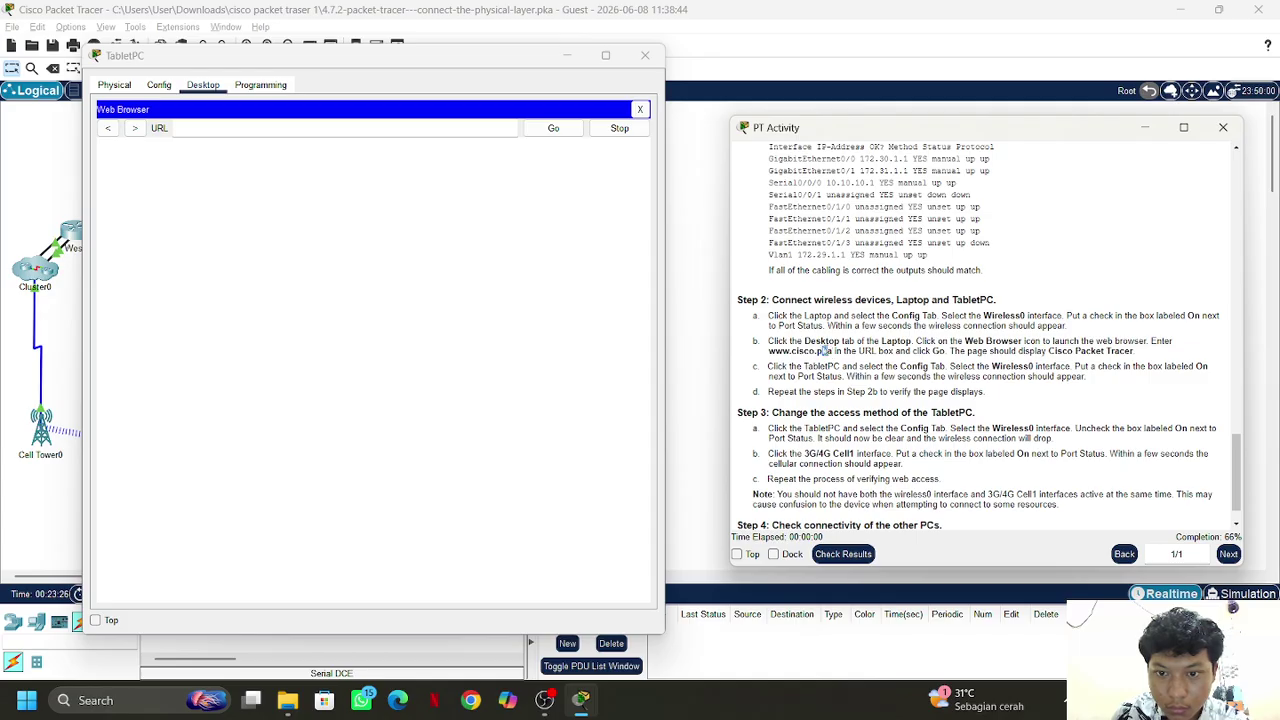
pyautogui.moveTo(832, 349); pyautogui.dragTo(772, 357)
pyautogui.rightClick(772, 356)
pyautogui.click(788, 366)
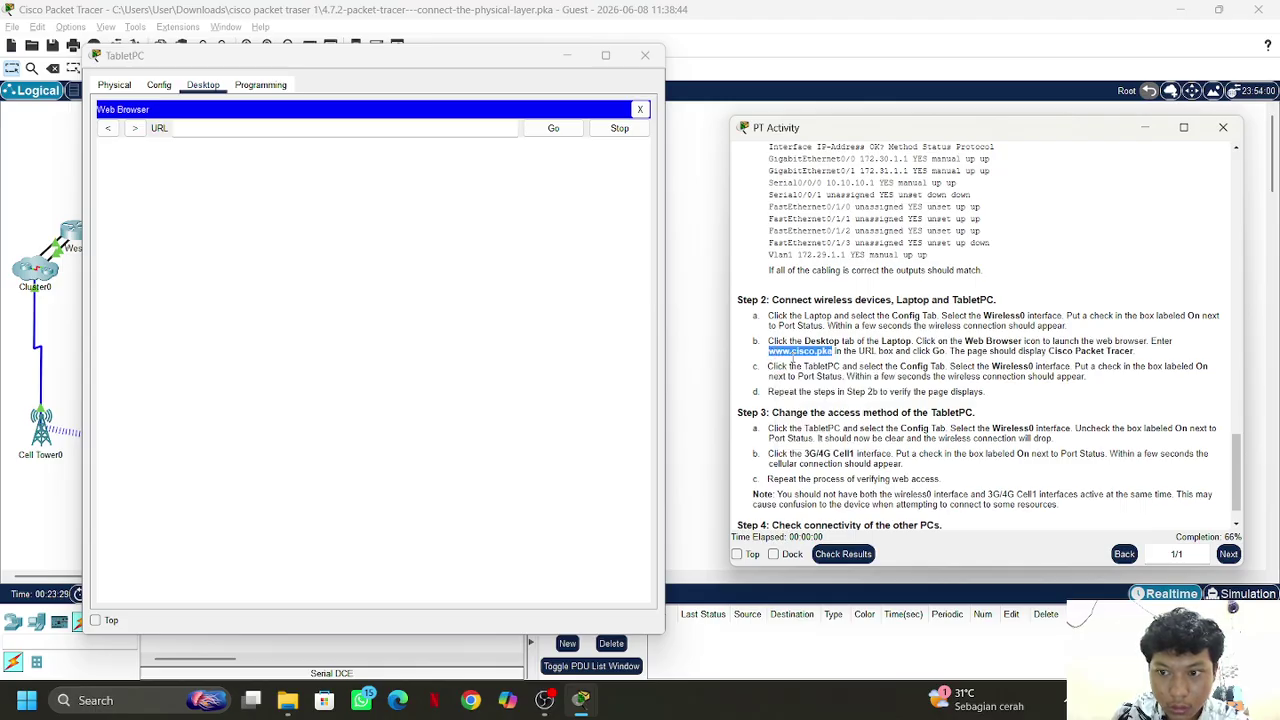
pyautogui.click(403, 150)
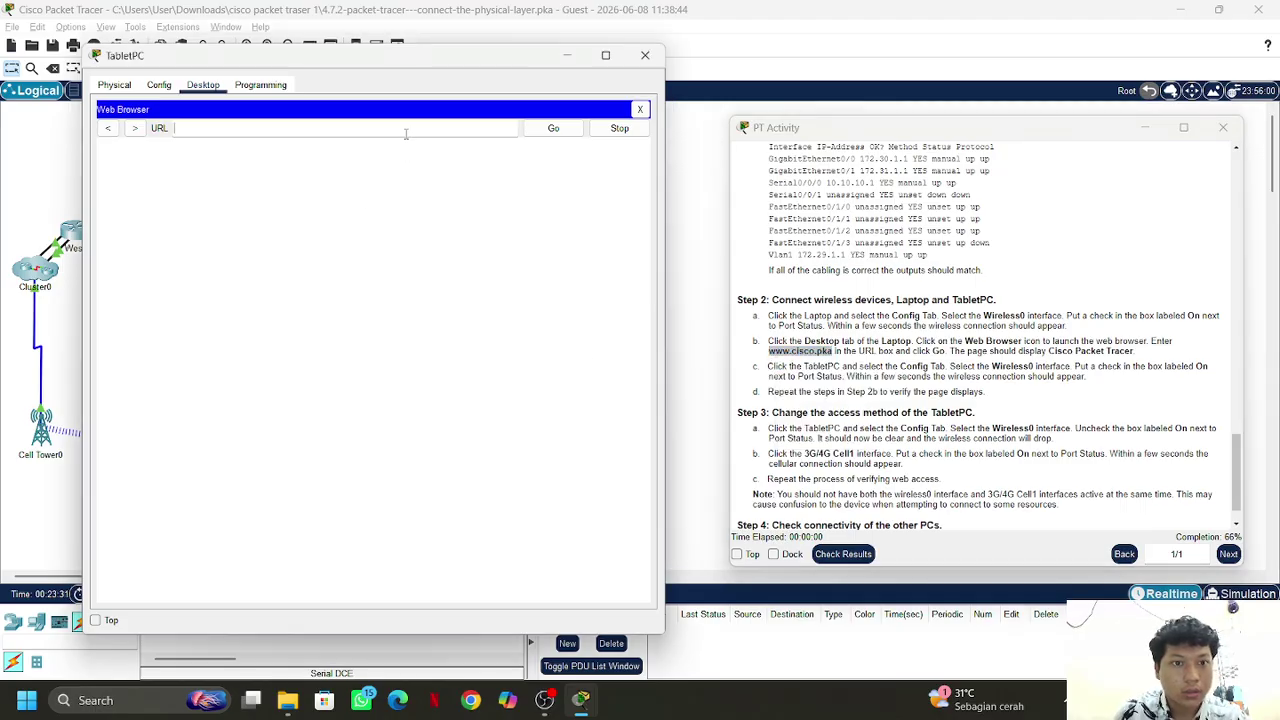
pyautogui.hotkey('ctrl', 'v')
pyautogui.click(553, 128)
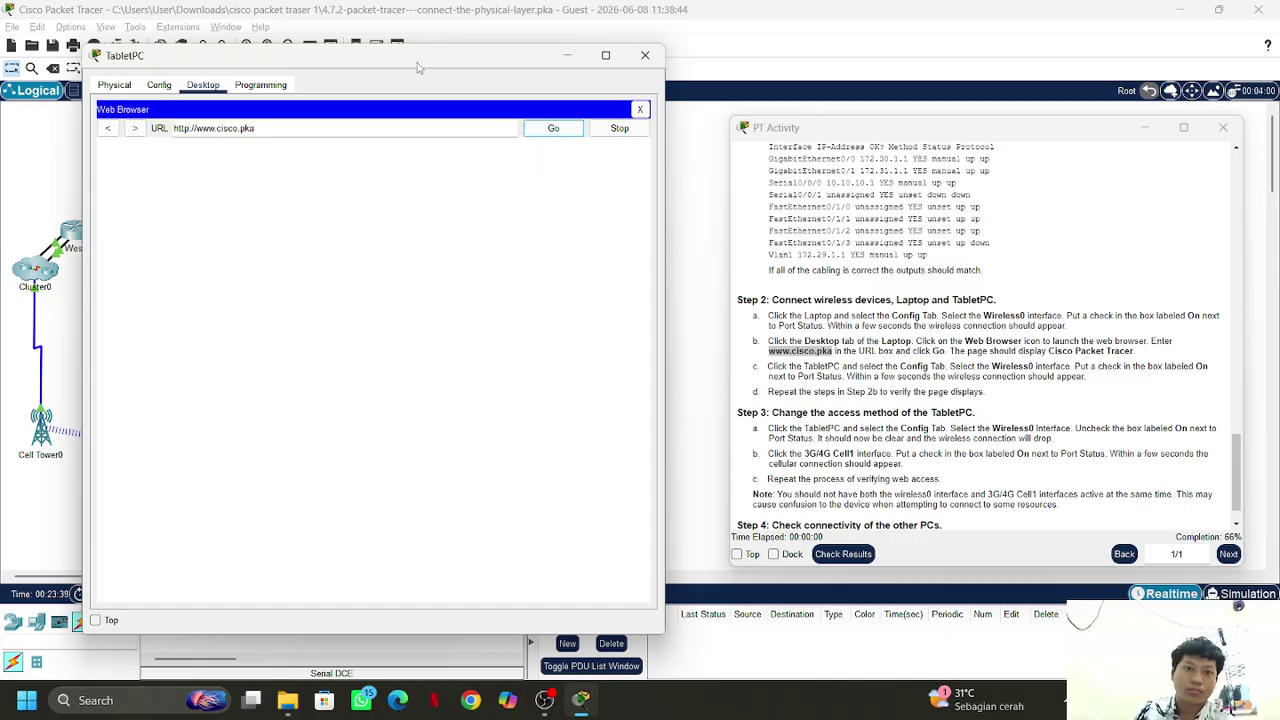
pyautogui.moveTo(432, 66); pyautogui.dragTo(922, 63)
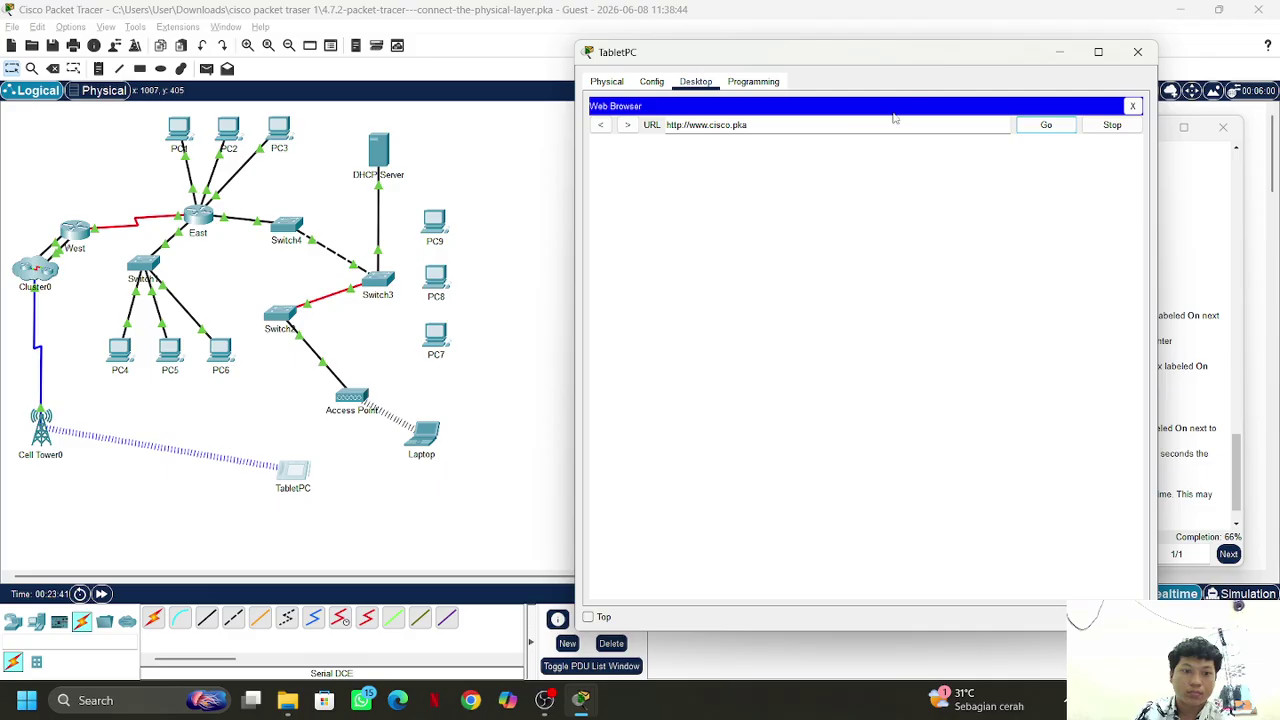
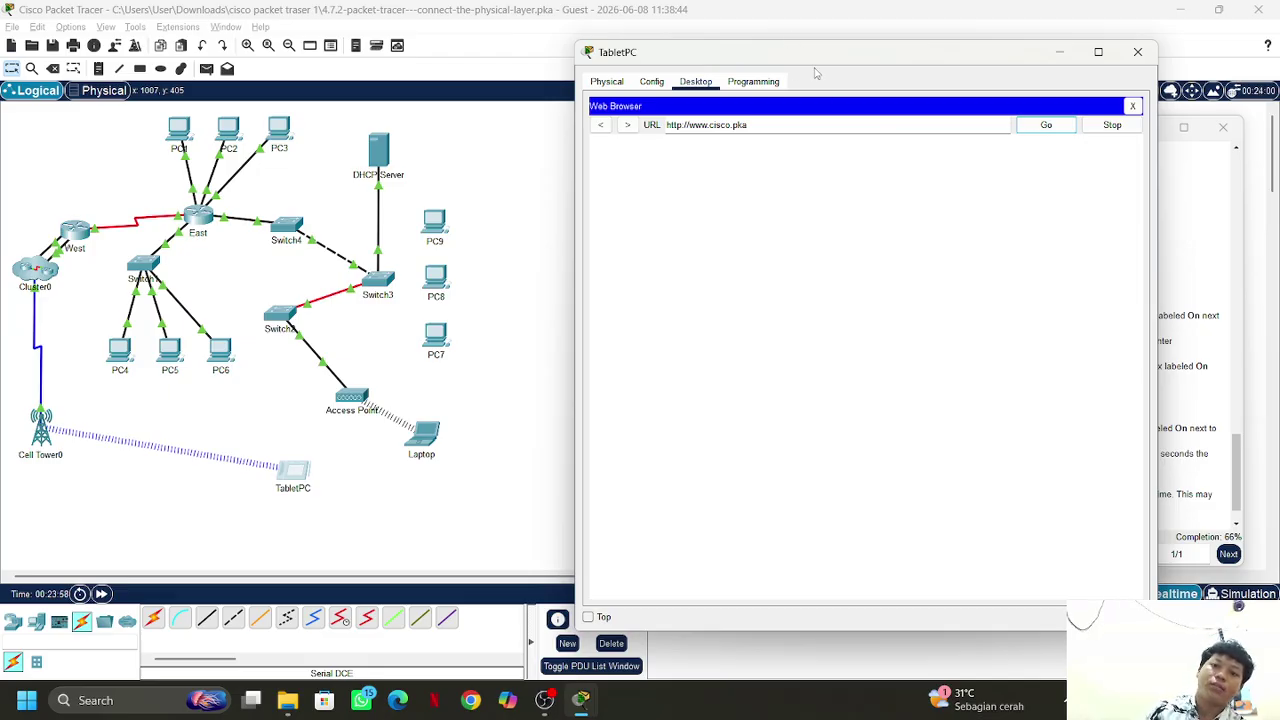
pyautogui.moveTo(792, 62); pyautogui.dragTo(796, 44)
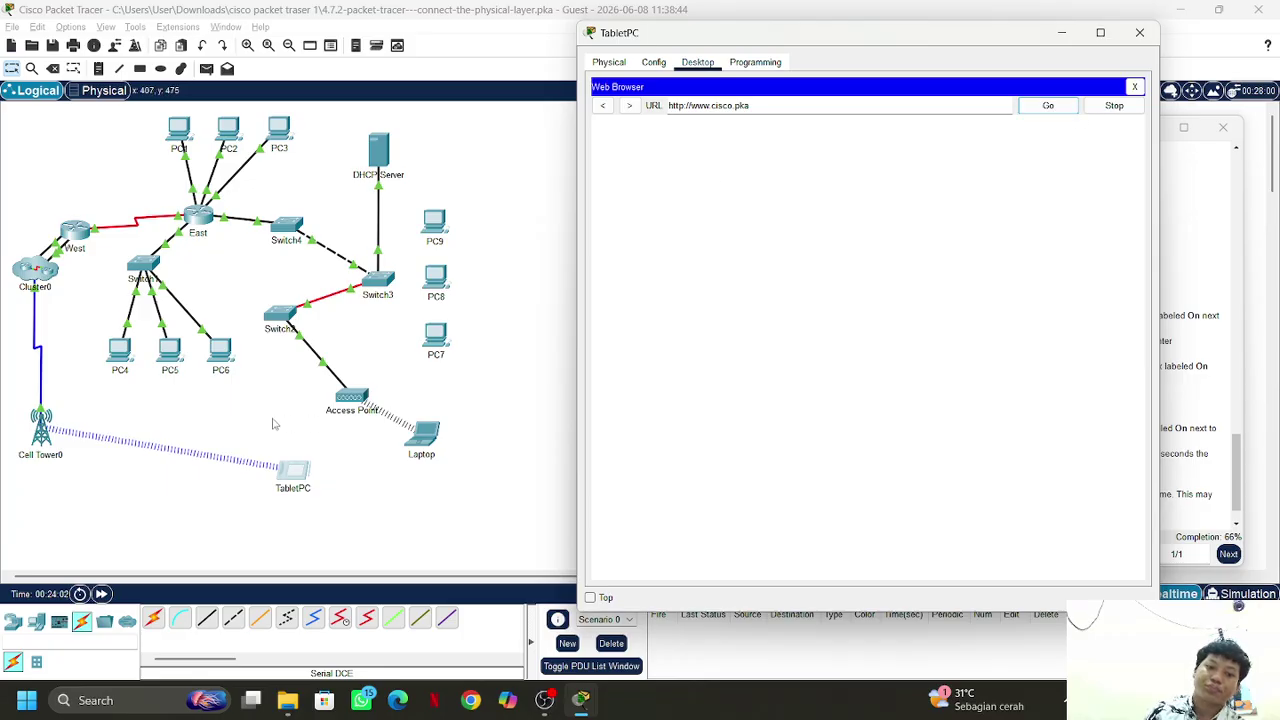
# Move the TabletPC slightly up in the topology, level with the Laptop, and bring its window back to the front
pyautogui.click(296, 447)
pyautogui.moveTo(293, 466)
pyautogui.mouseDown()
pyautogui.moveTo(266, 402)
pyautogui.moveTo(300, 474)
pyautogui.mouseUp()
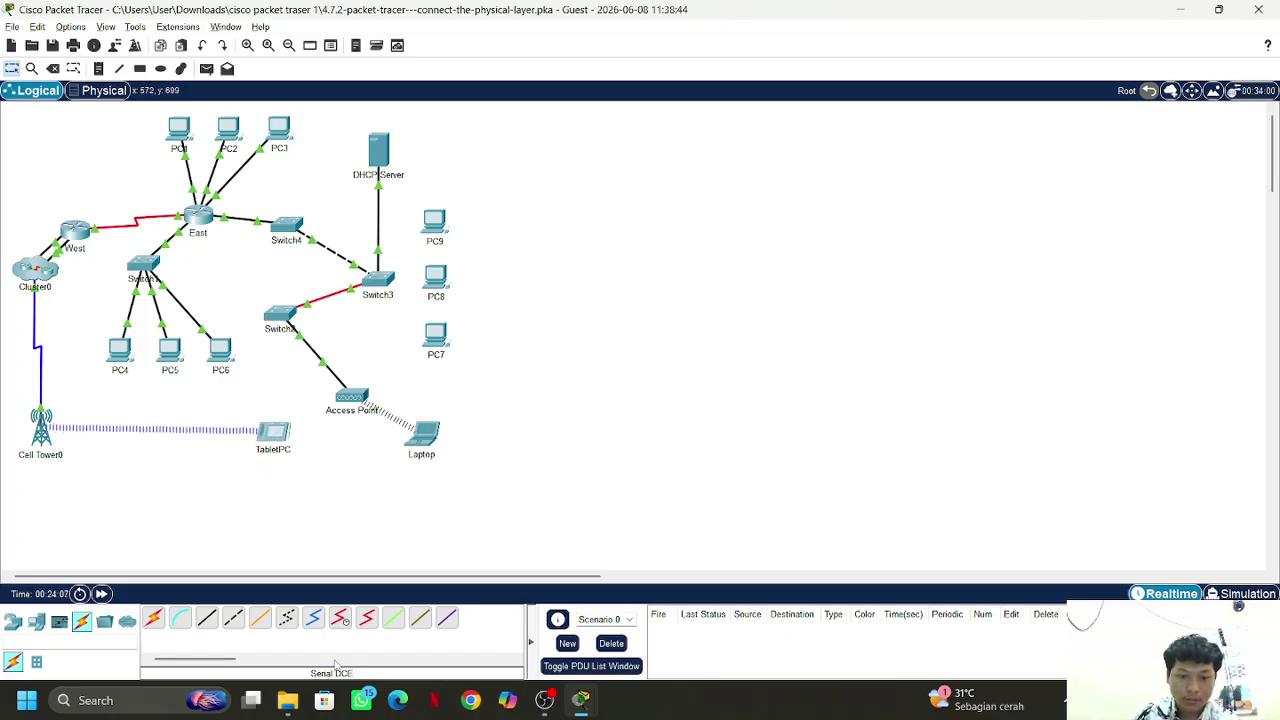
pyautogui.moveTo(585, 708)
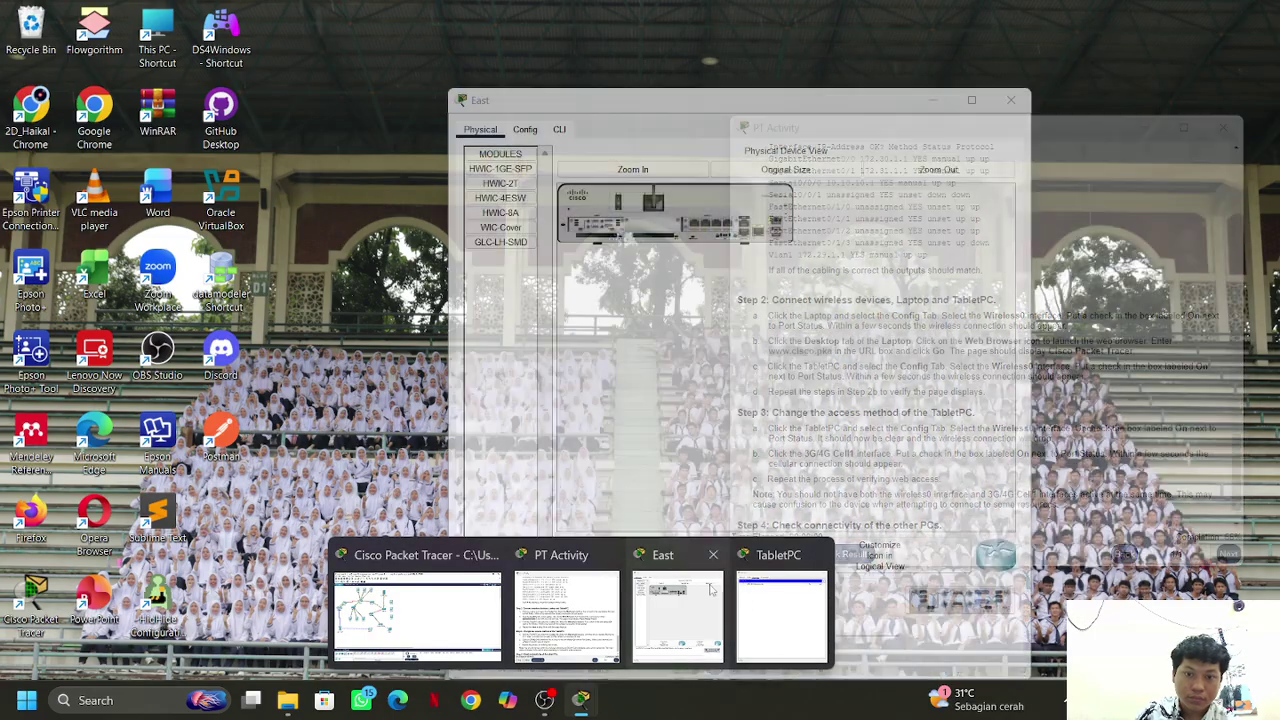
pyautogui.click(782, 615)
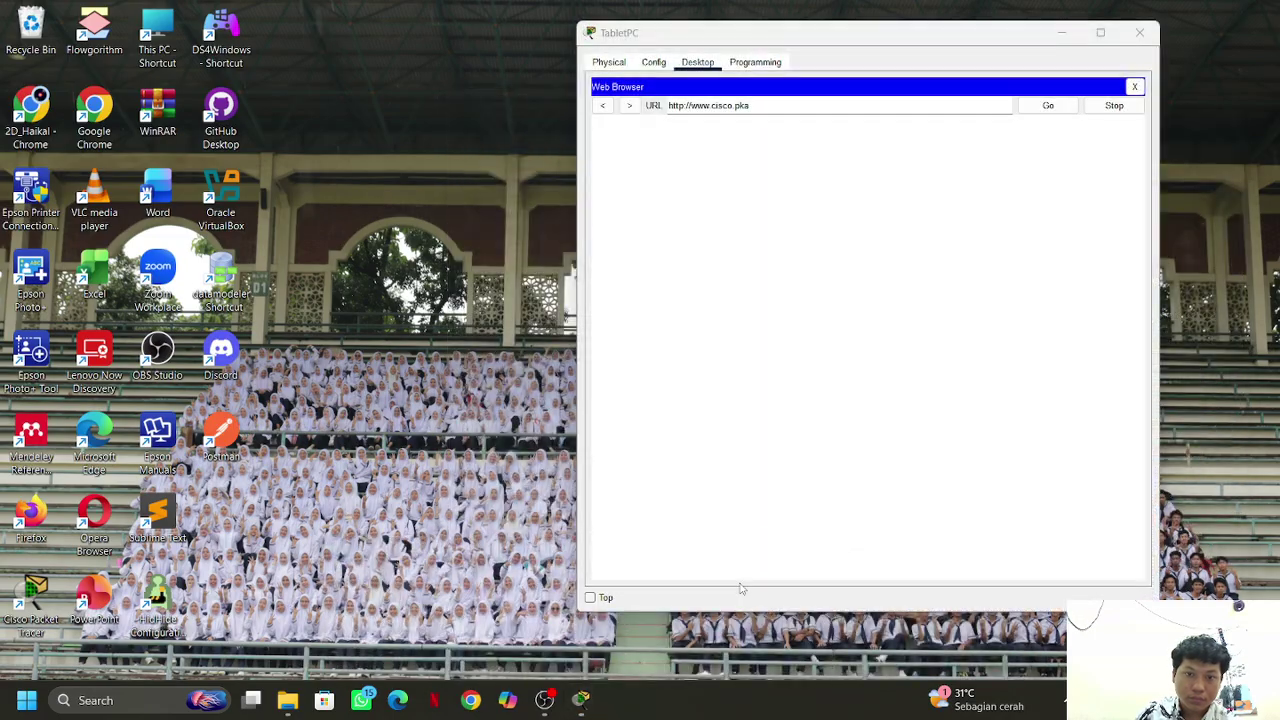
pyautogui.click(755, 63)
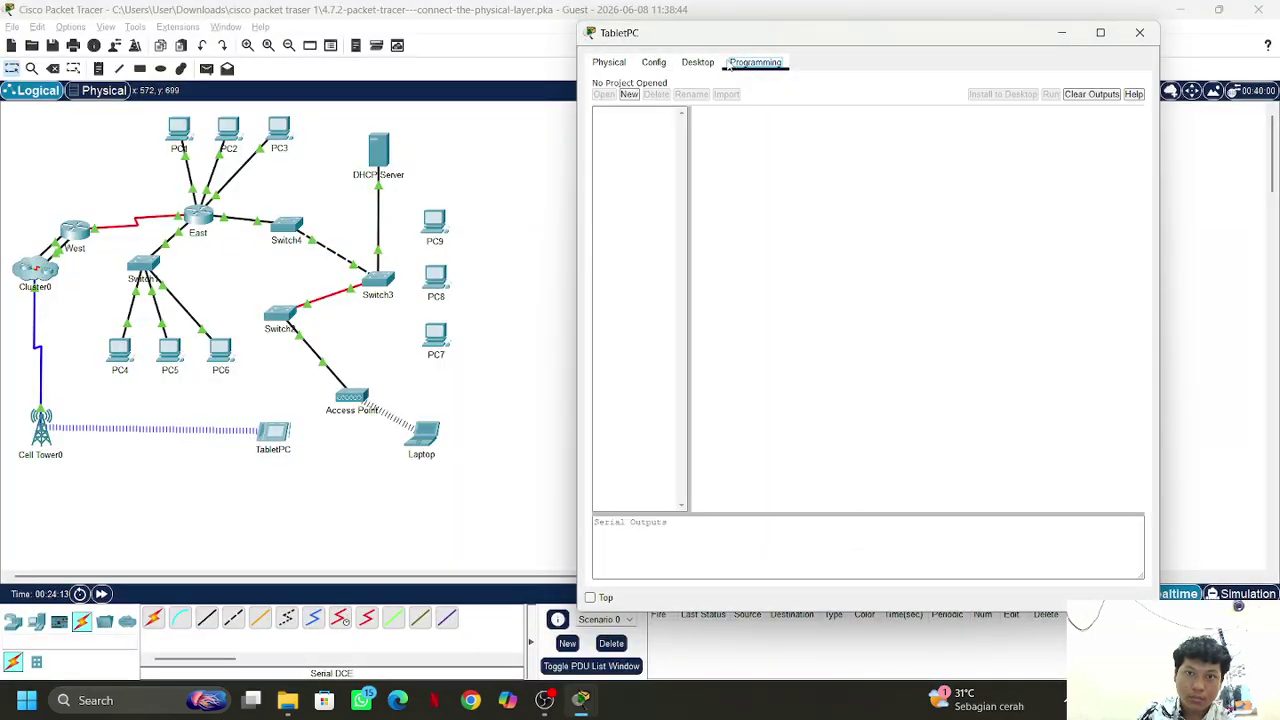
pyautogui.click(697, 62)
pyautogui.click(1074, 106)
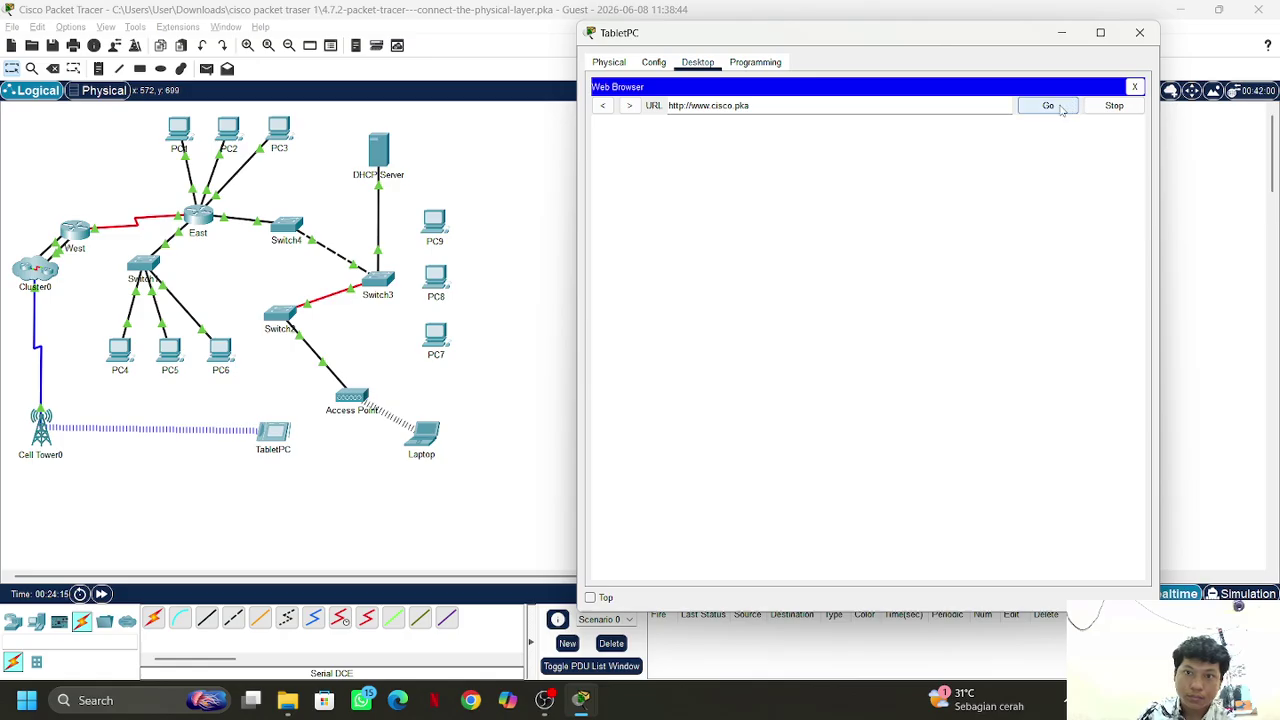
pyautogui.click(688, 105)
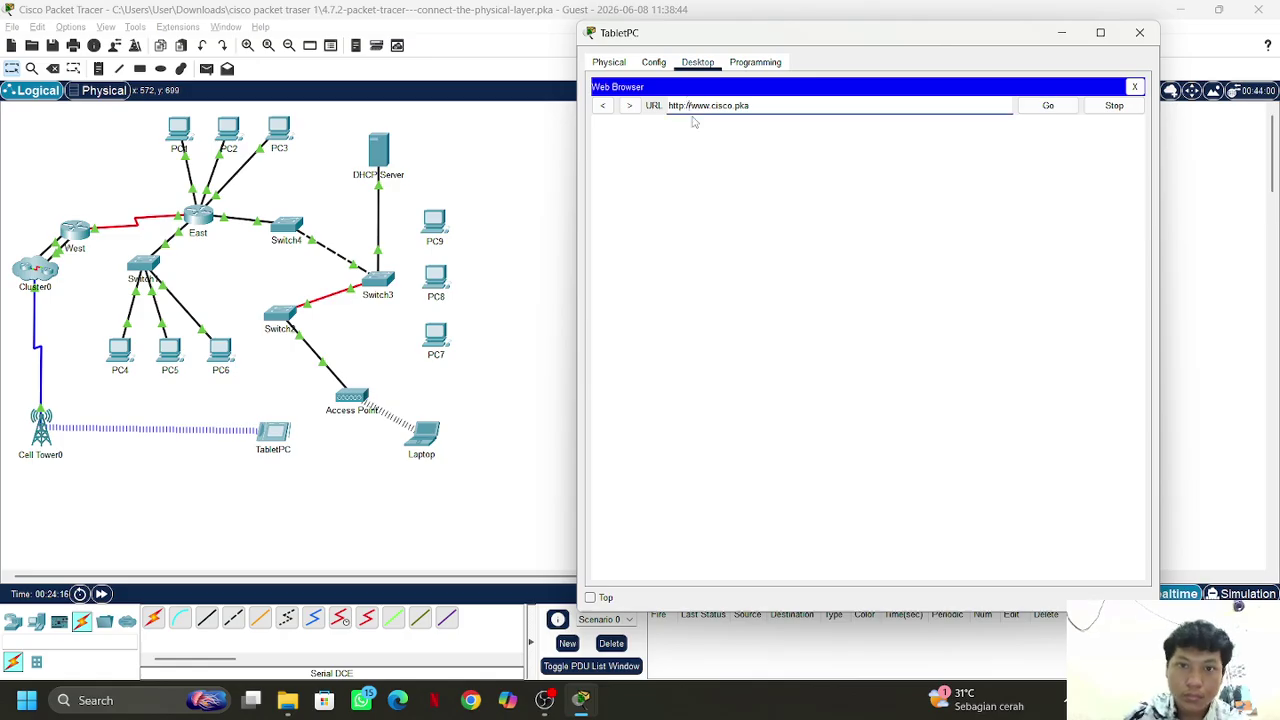
pyautogui.press('End')
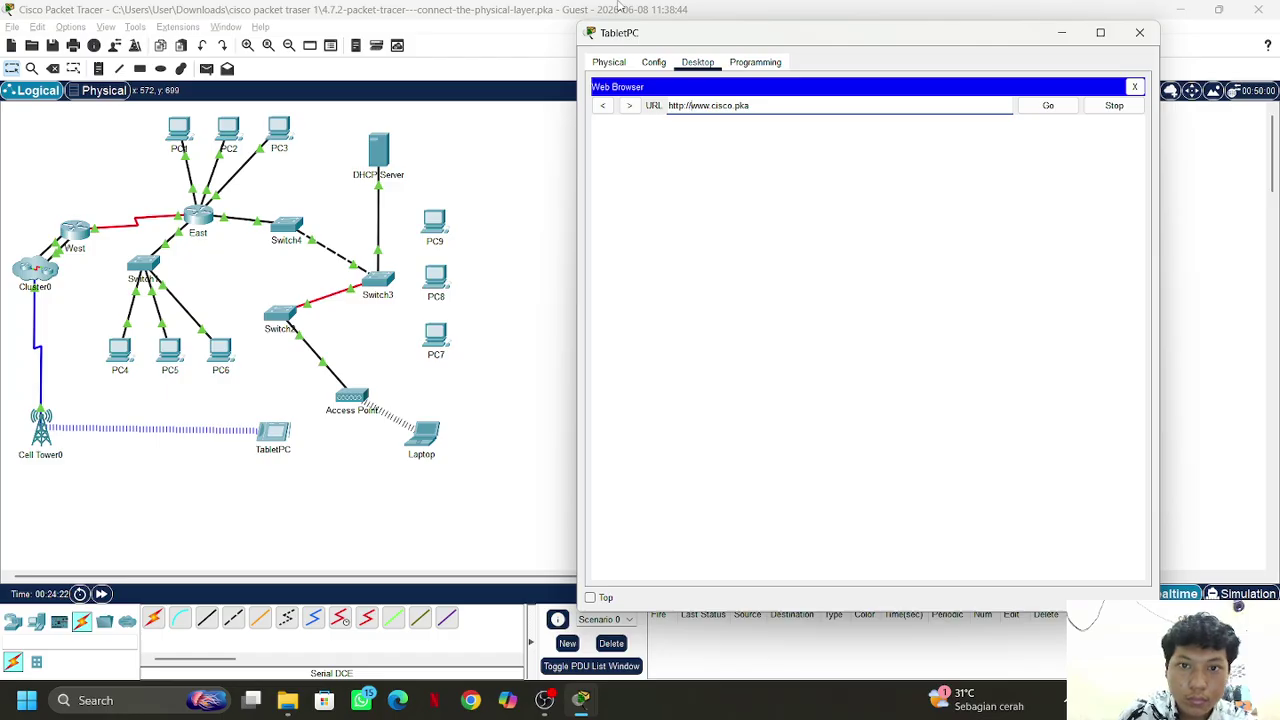
pyautogui.press('Delete')
pyautogui.press('Delete')
pyautogui.press('Delete')
pyautogui.press('Delete')
pyautogui.press('Delete')
pyautogui.press('Delete')
pyautogui.press('Delete')
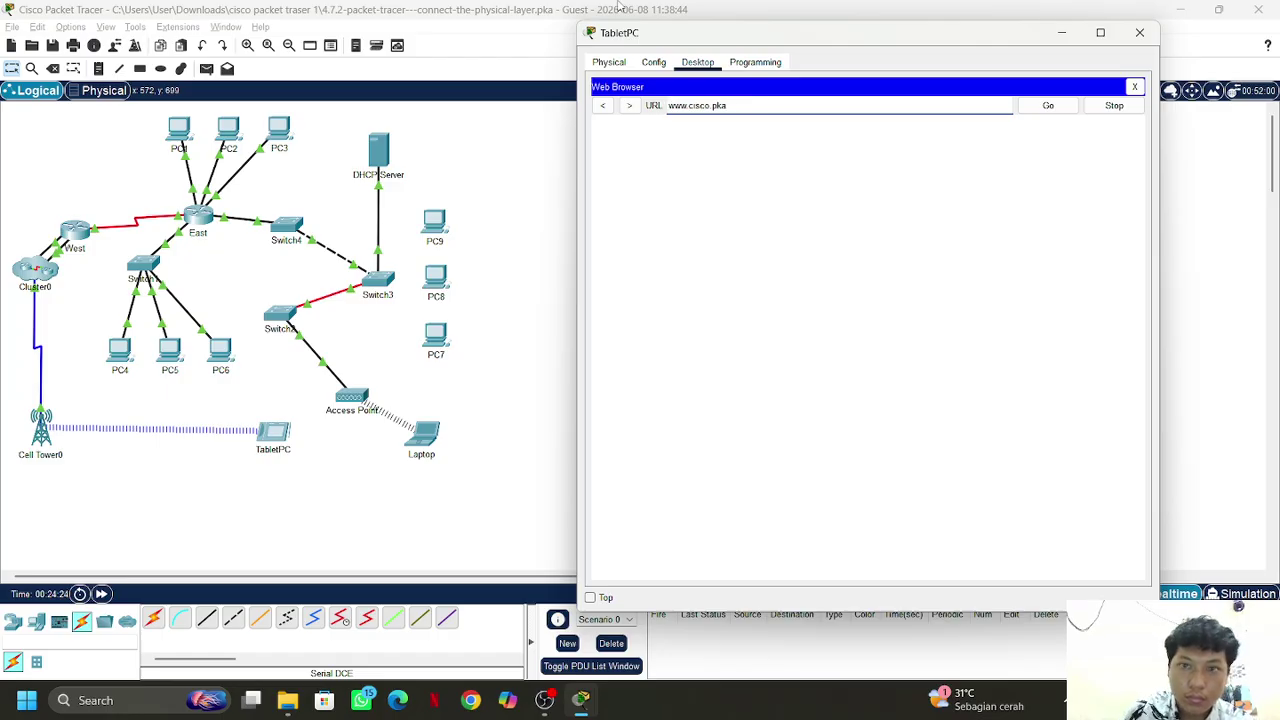
pyautogui.click(1040, 106)
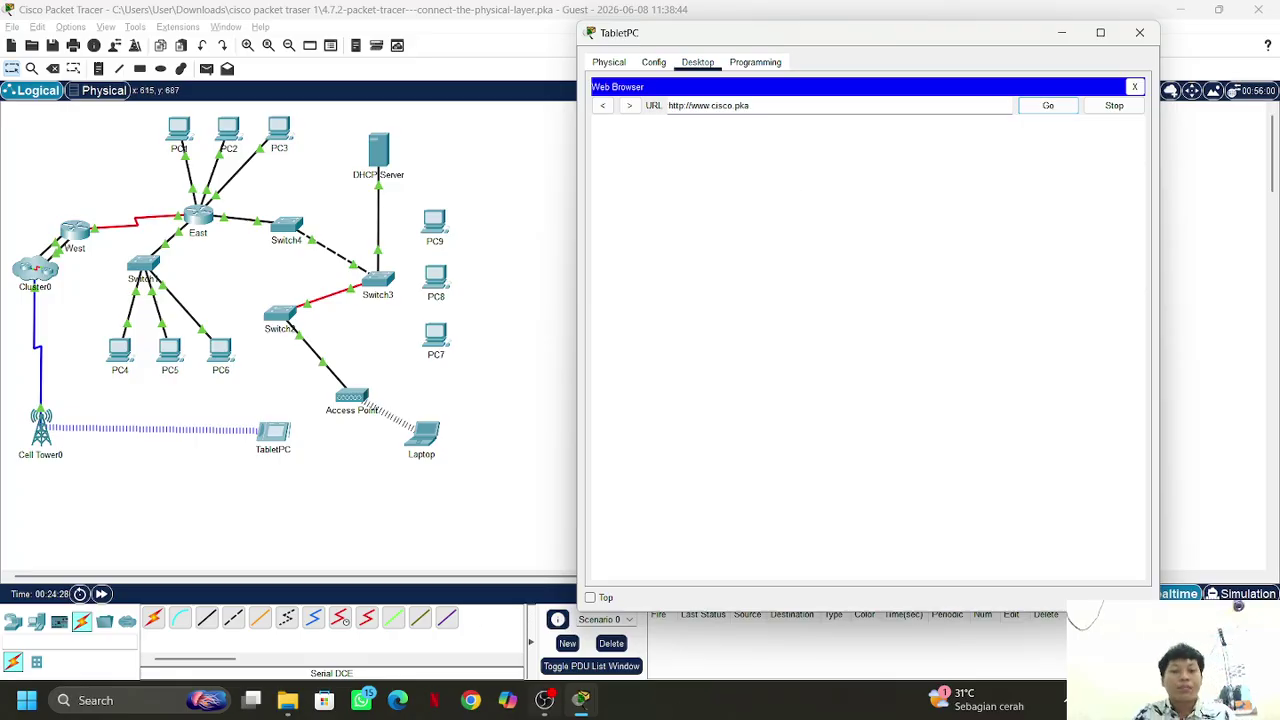
pyautogui.click(557, 710)
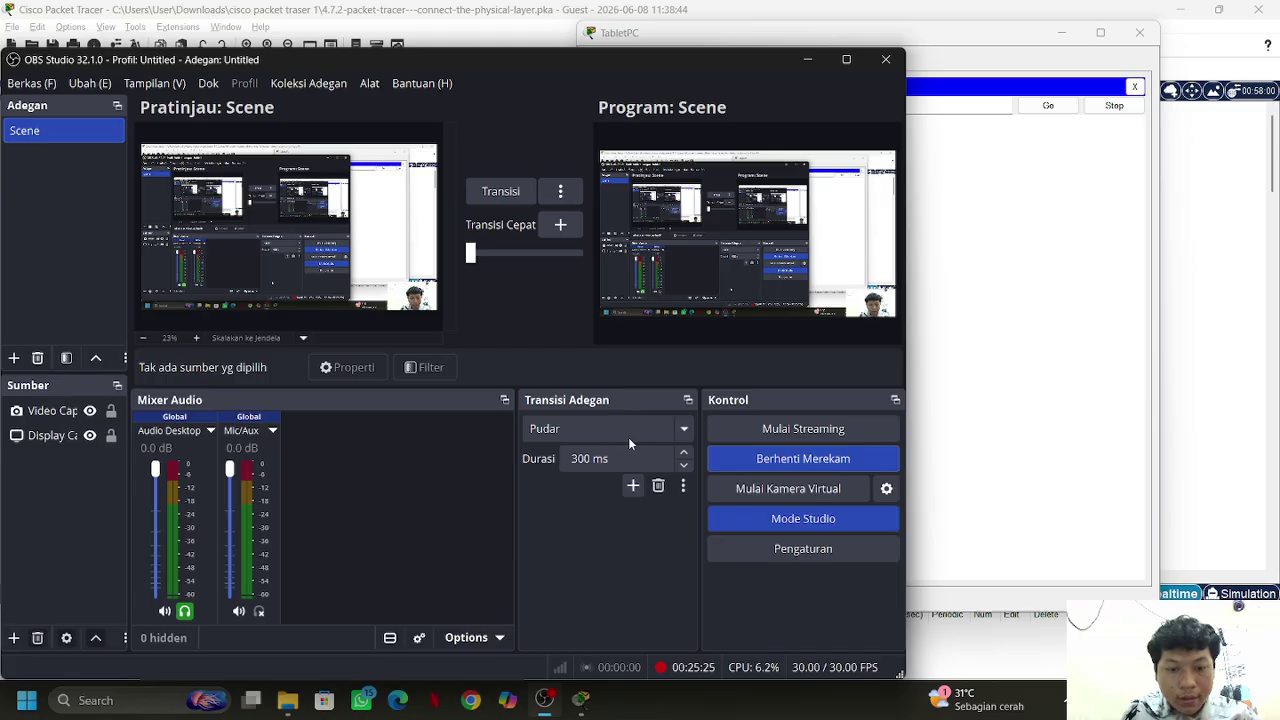
pyautogui.click(810, 56)
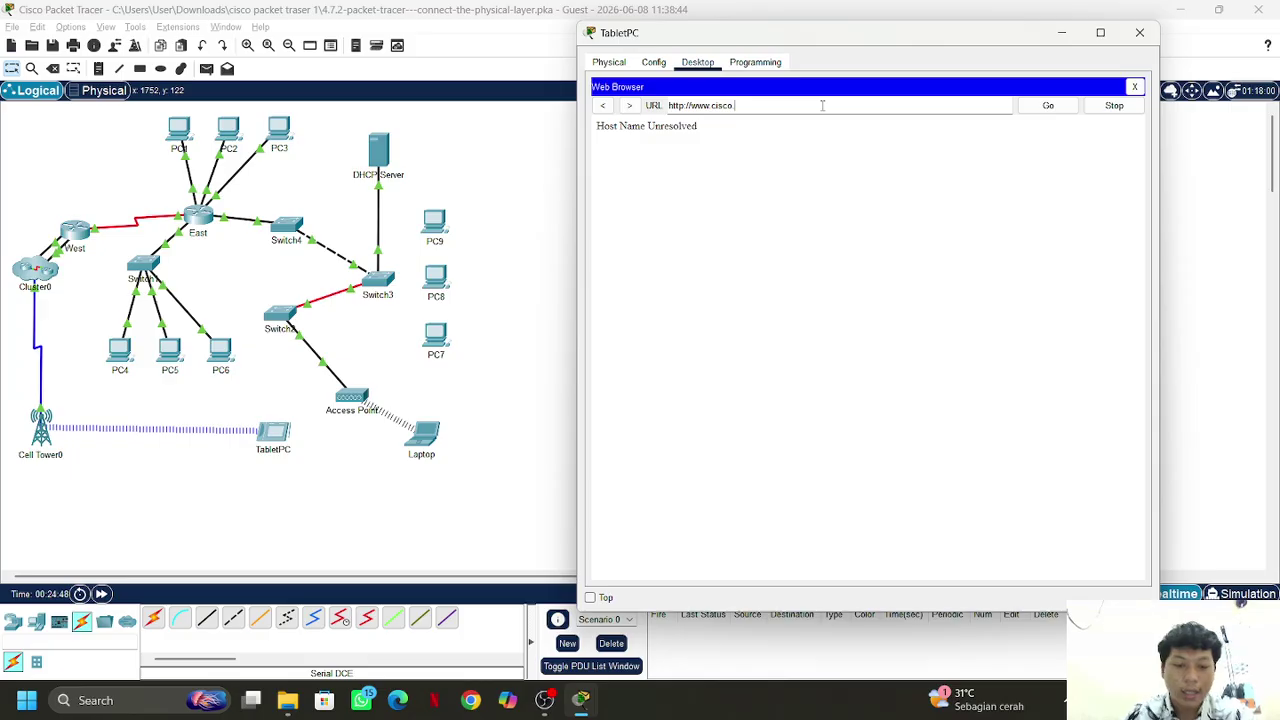
pyautogui.moveTo(980, 38); pyautogui.dragTo(590, 40)
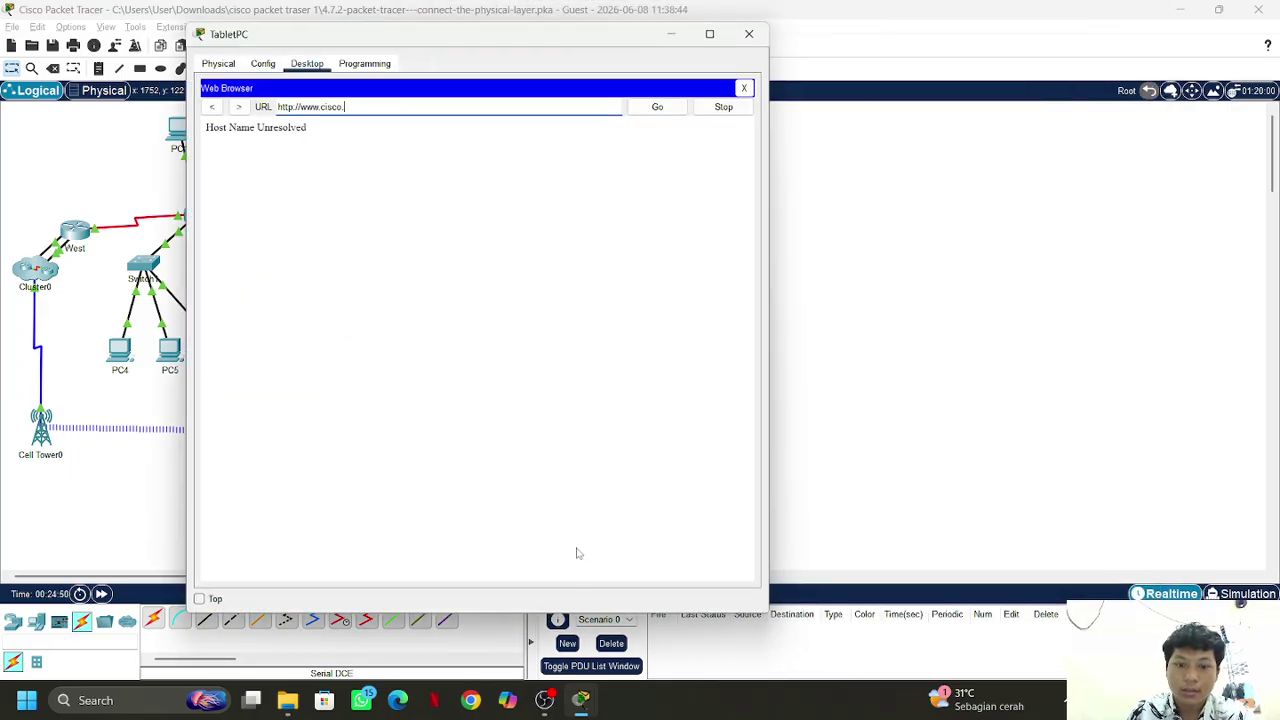
pyautogui.moveTo(580, 700)
pyautogui.click(567, 600)
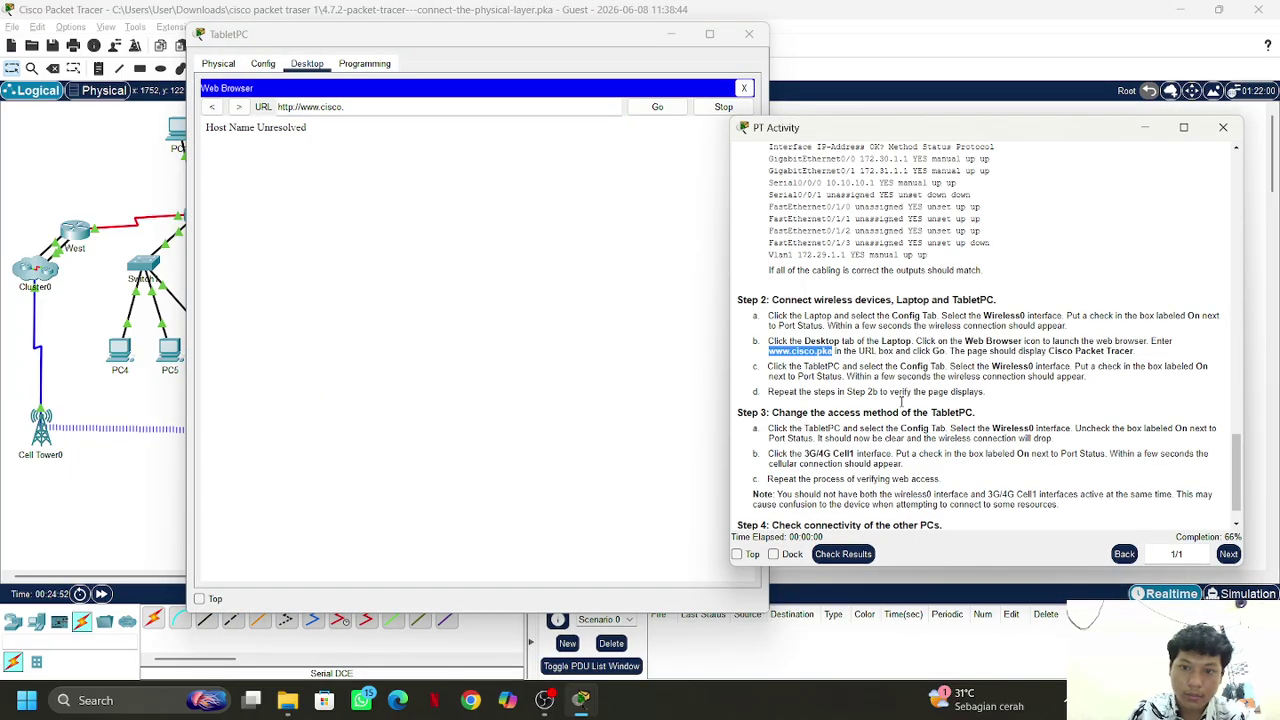
pyautogui.scroll(-1, 990, 421)
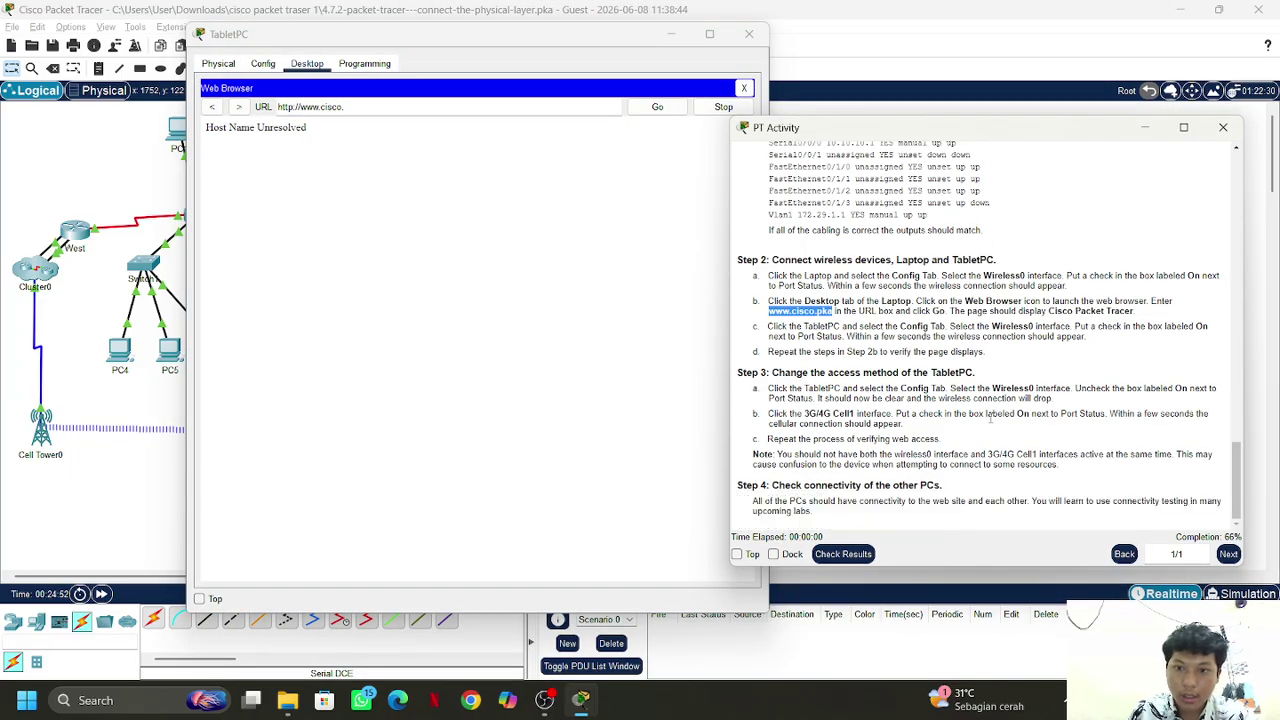
pyautogui.click(1145, 128)
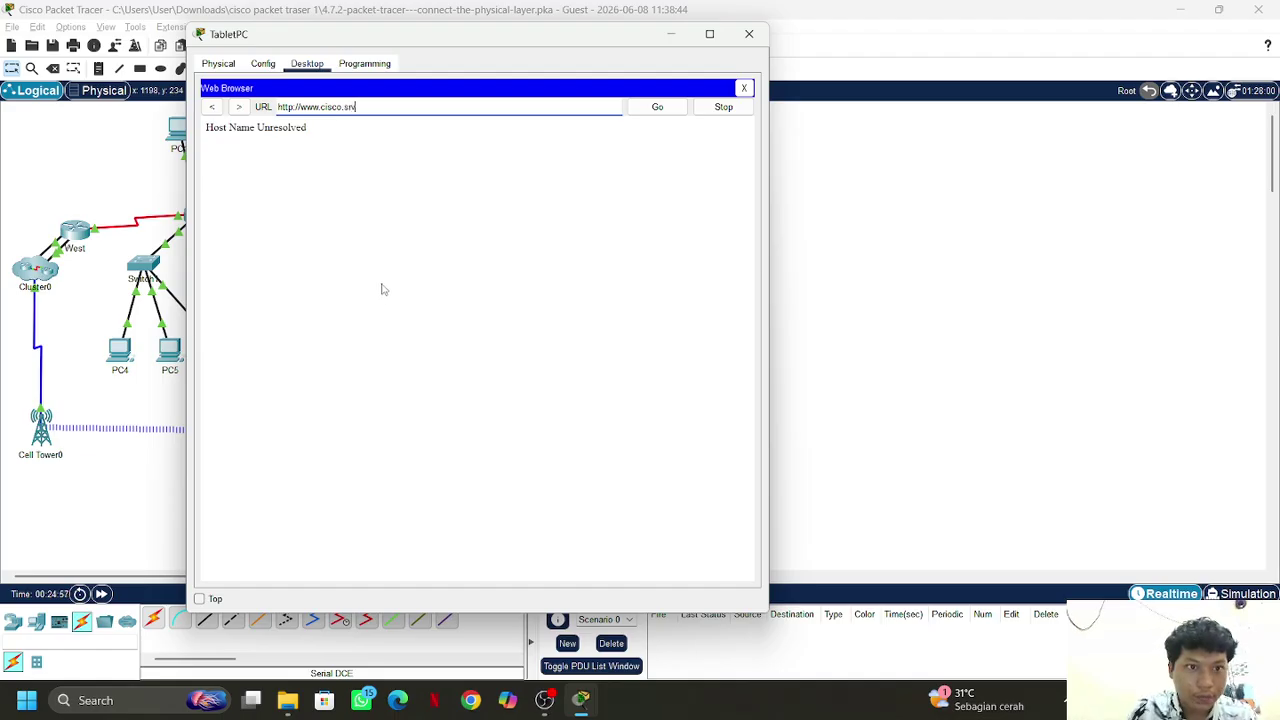
pyautogui.click(648, 110)
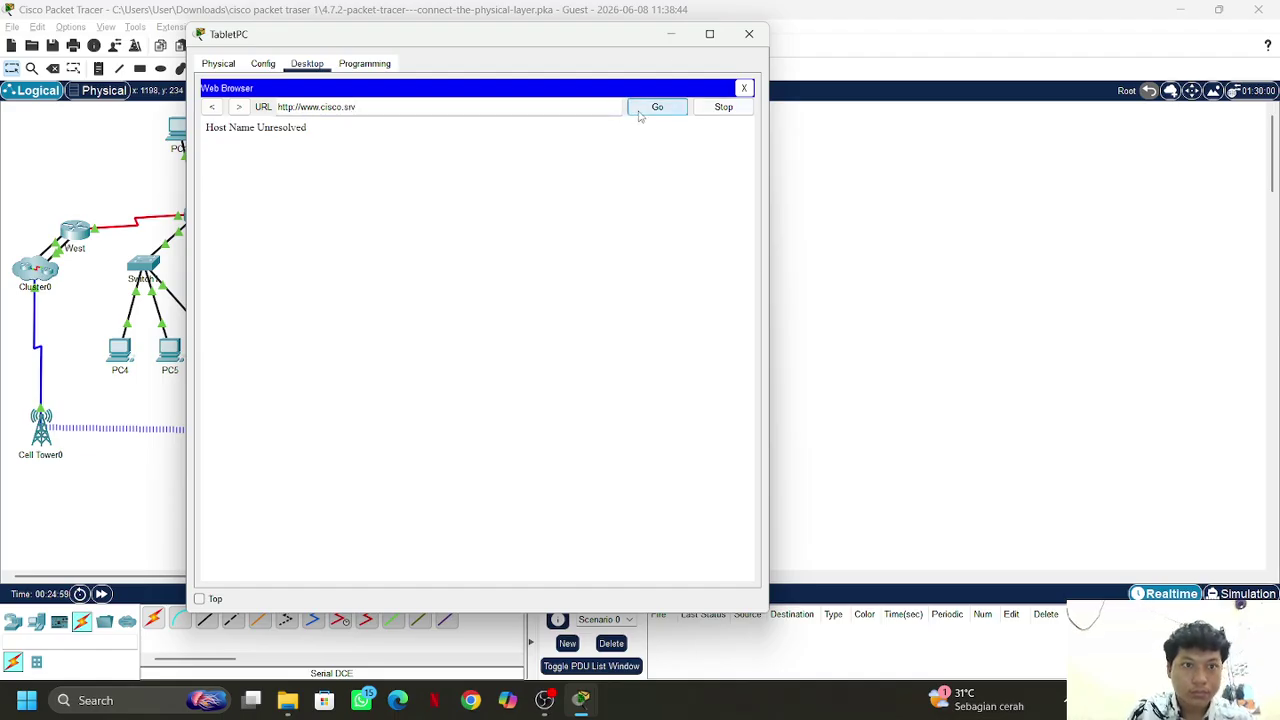
pyautogui.moveTo(296, 36); pyautogui.dragTo(664, 54)
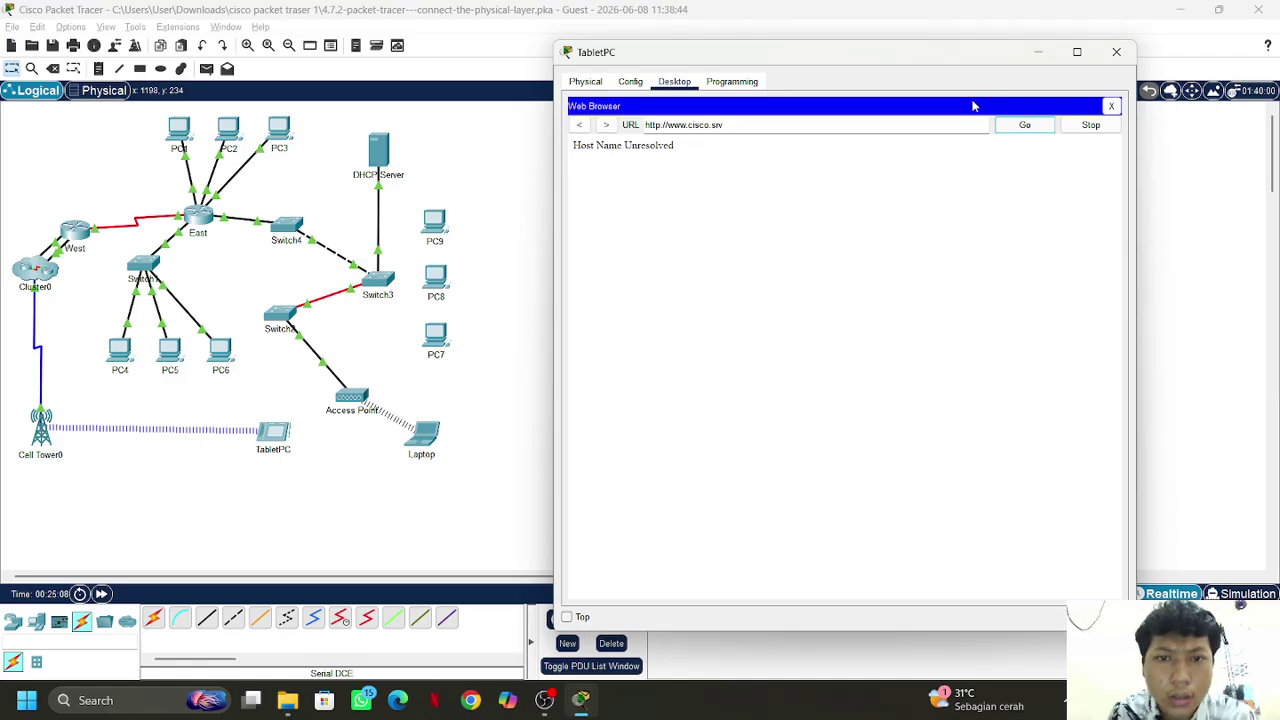
# Review the TabletPC's global settings and its 3G/4G Cell1 interface configuration, and close the device window
pyautogui.click(588, 83)
pyautogui.click(630, 81)
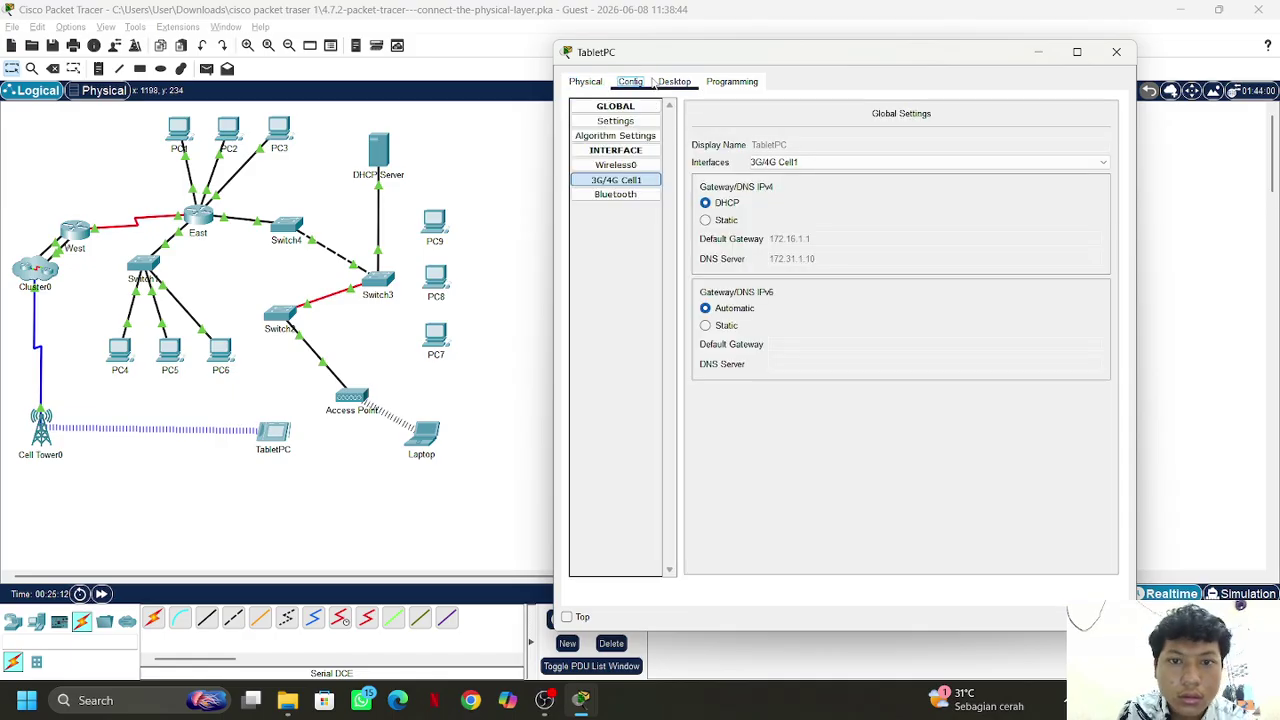
pyautogui.click(638, 181)
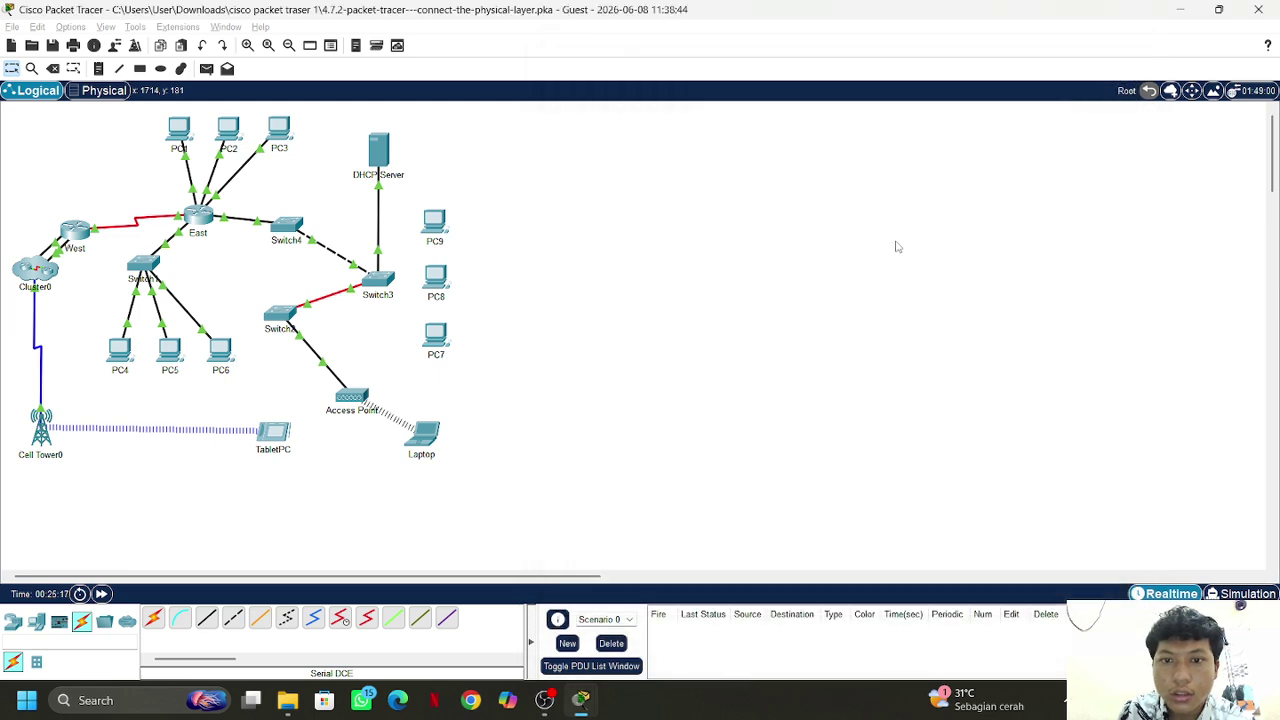
pyautogui.click(1116, 52)
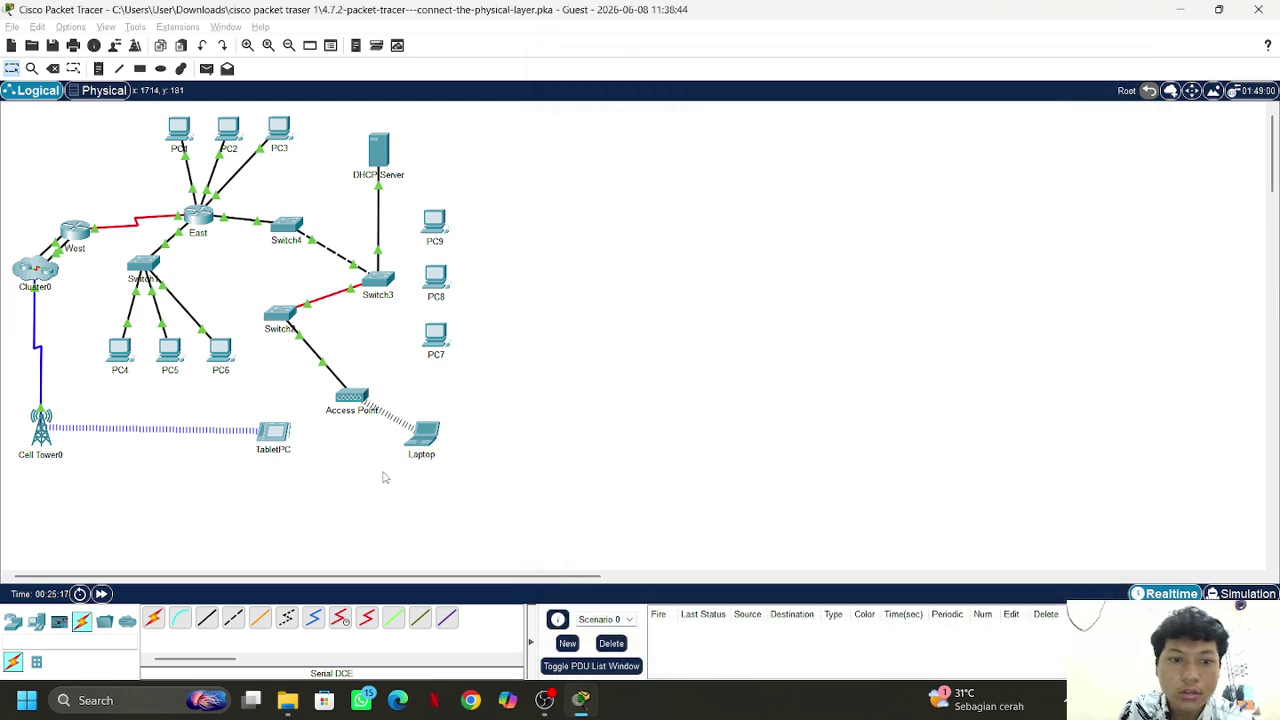
pyautogui.click(420, 437)
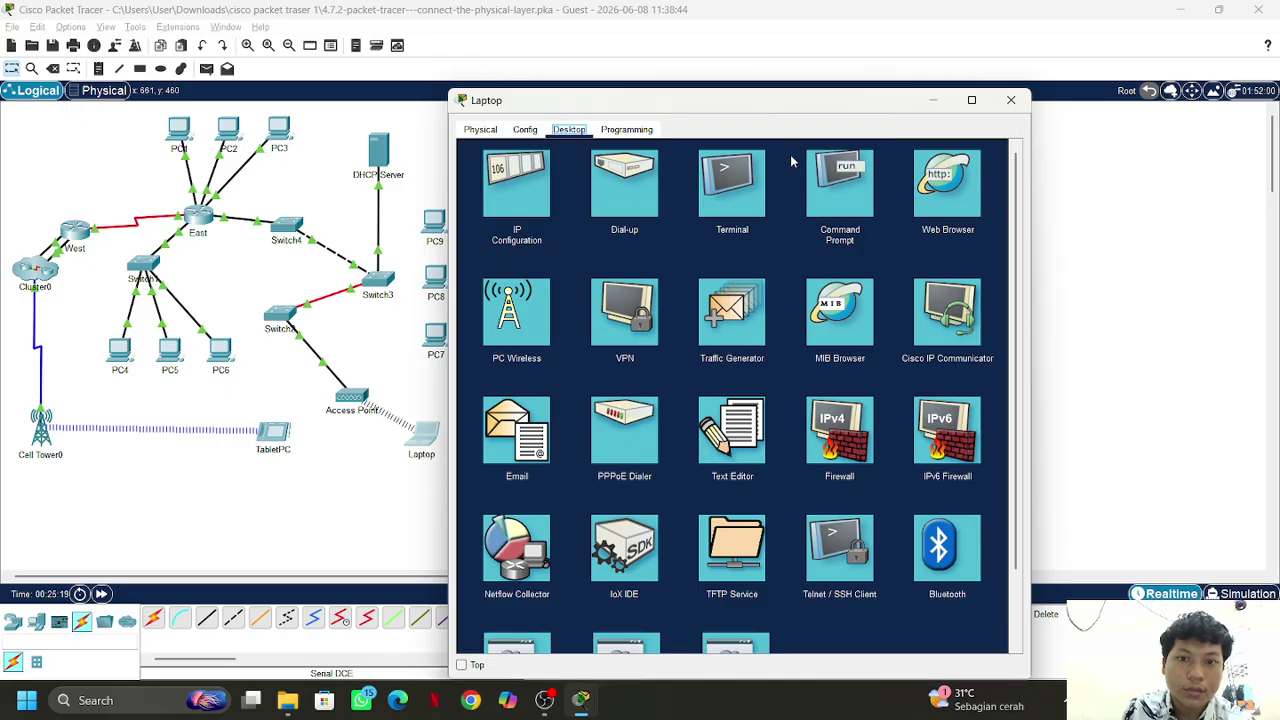
pyautogui.click(525, 129)
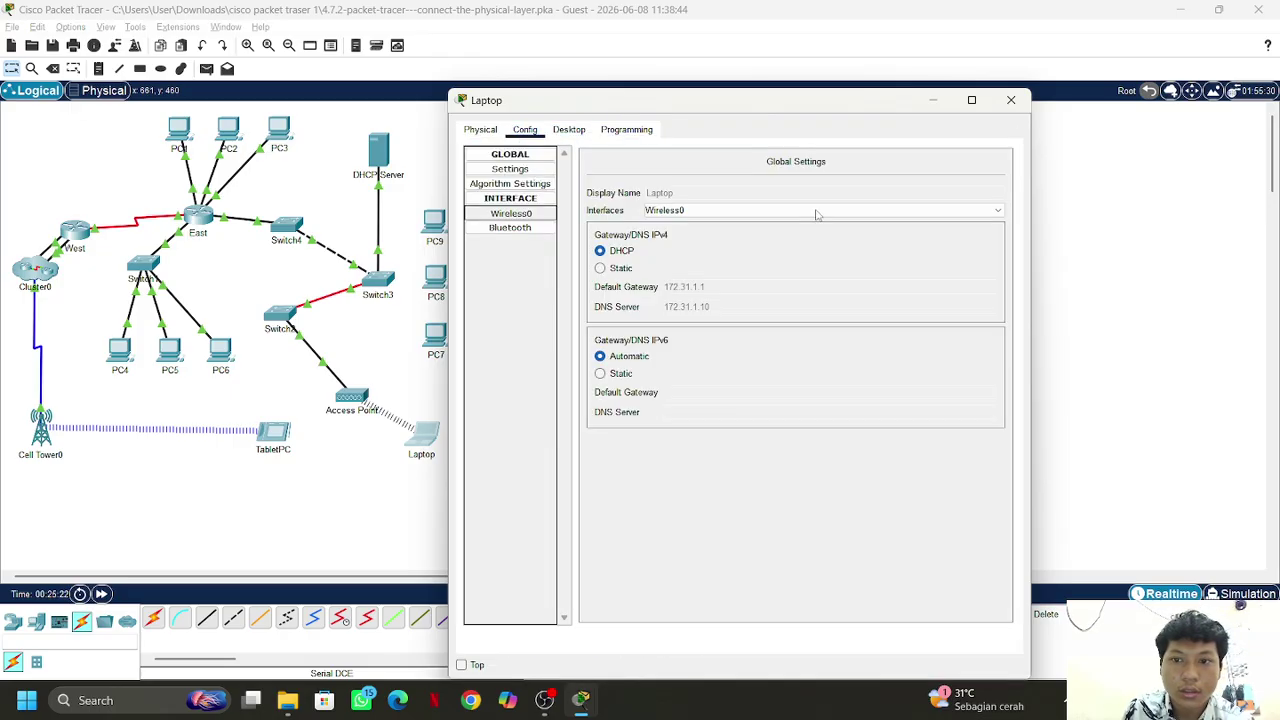
pyautogui.click(568, 131)
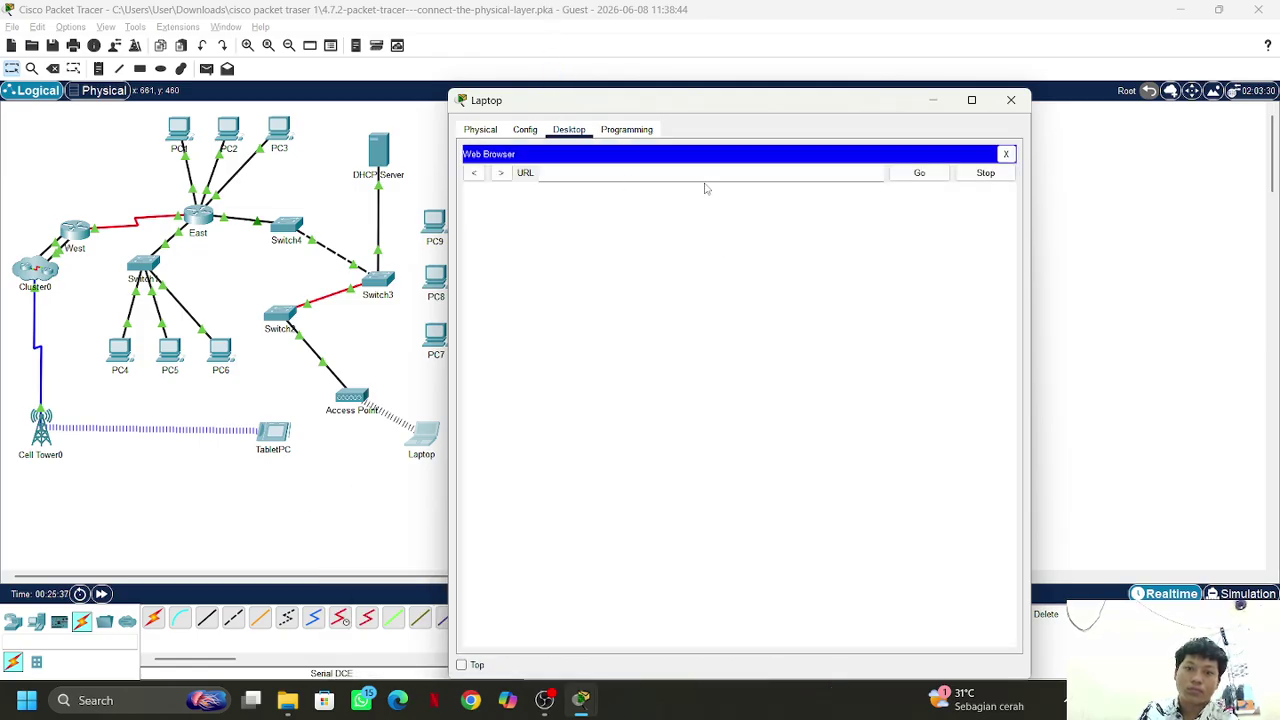
pyautogui.click(701, 177)
pyautogui.write('www.cisco.pka')
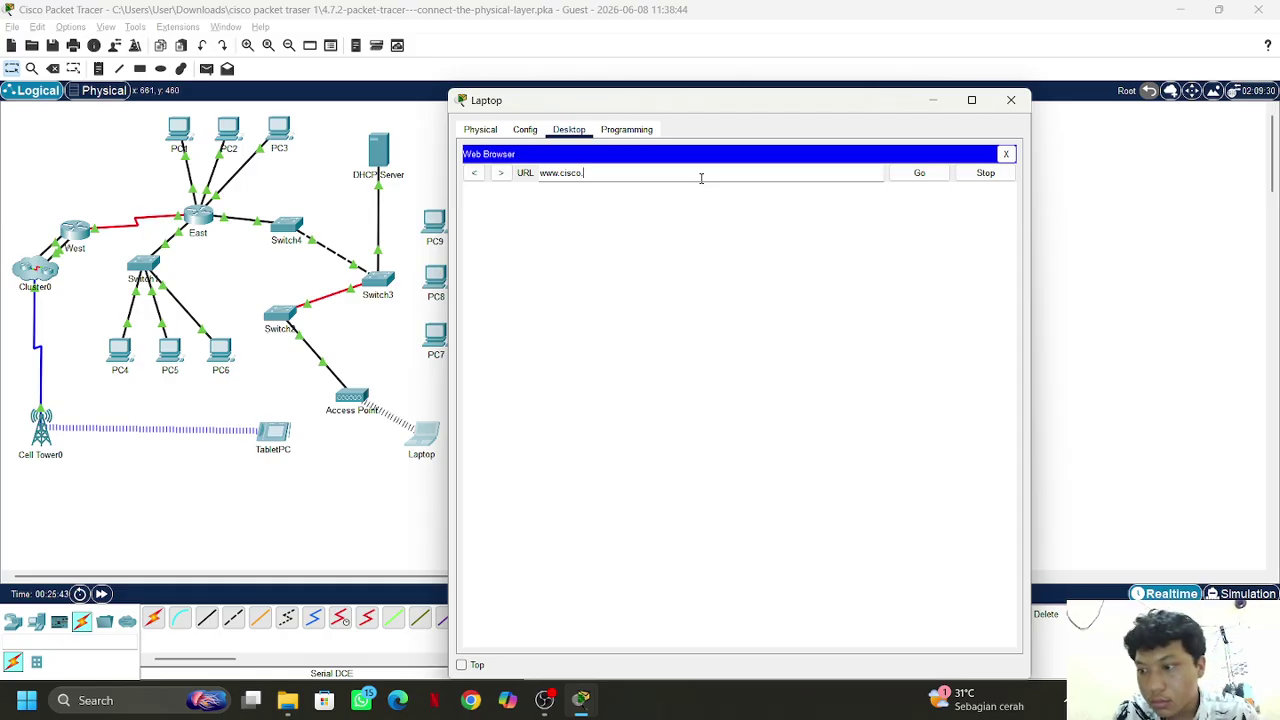
pyautogui.write('s')
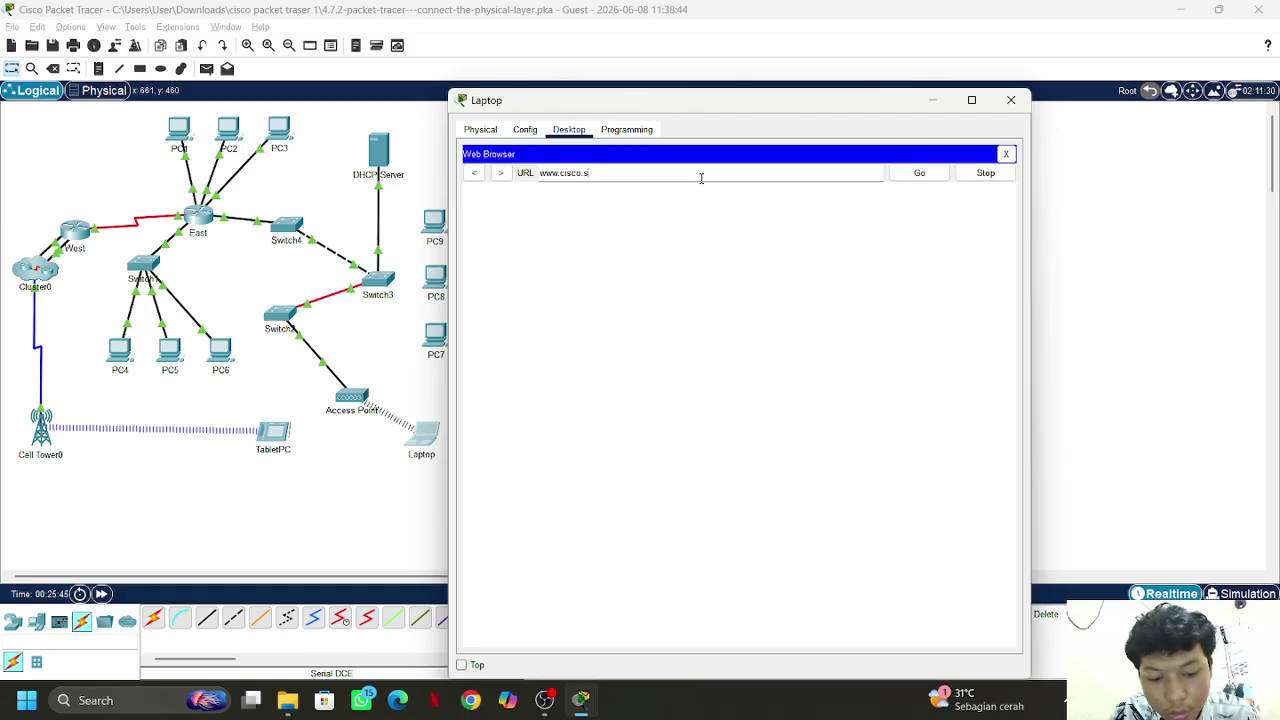
pyautogui.write('rv')
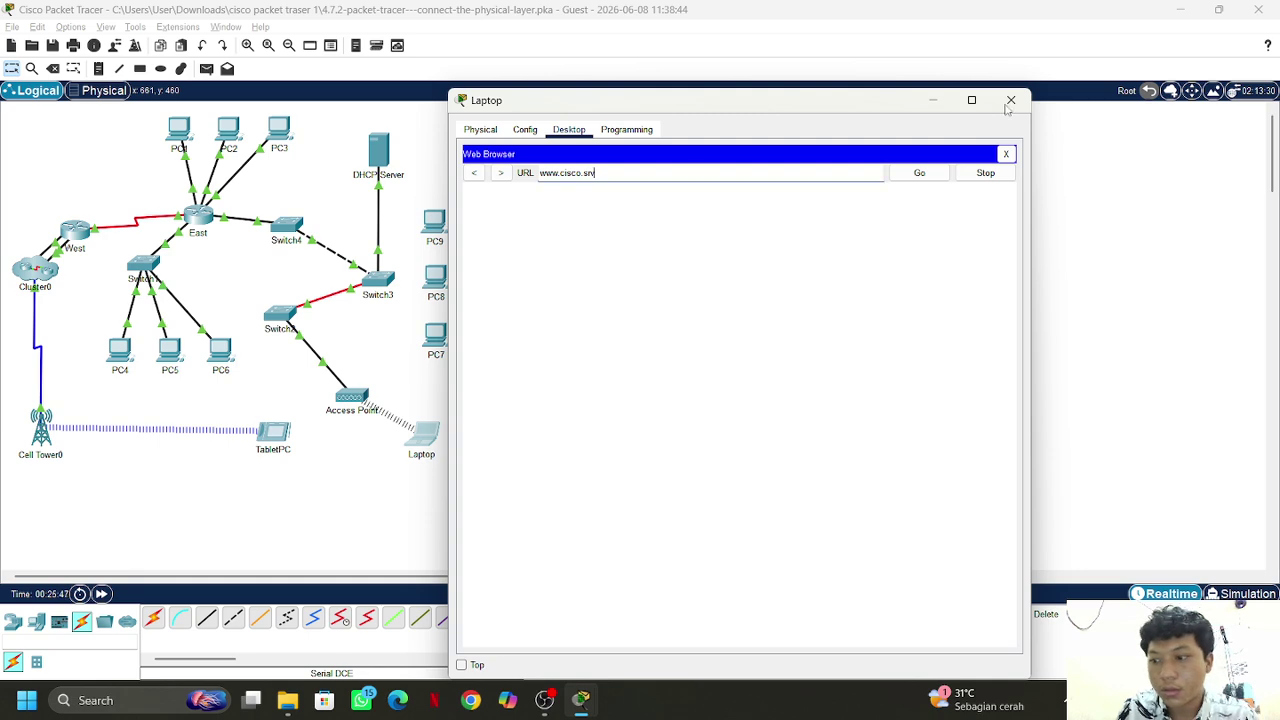
pyautogui.click(922, 176)
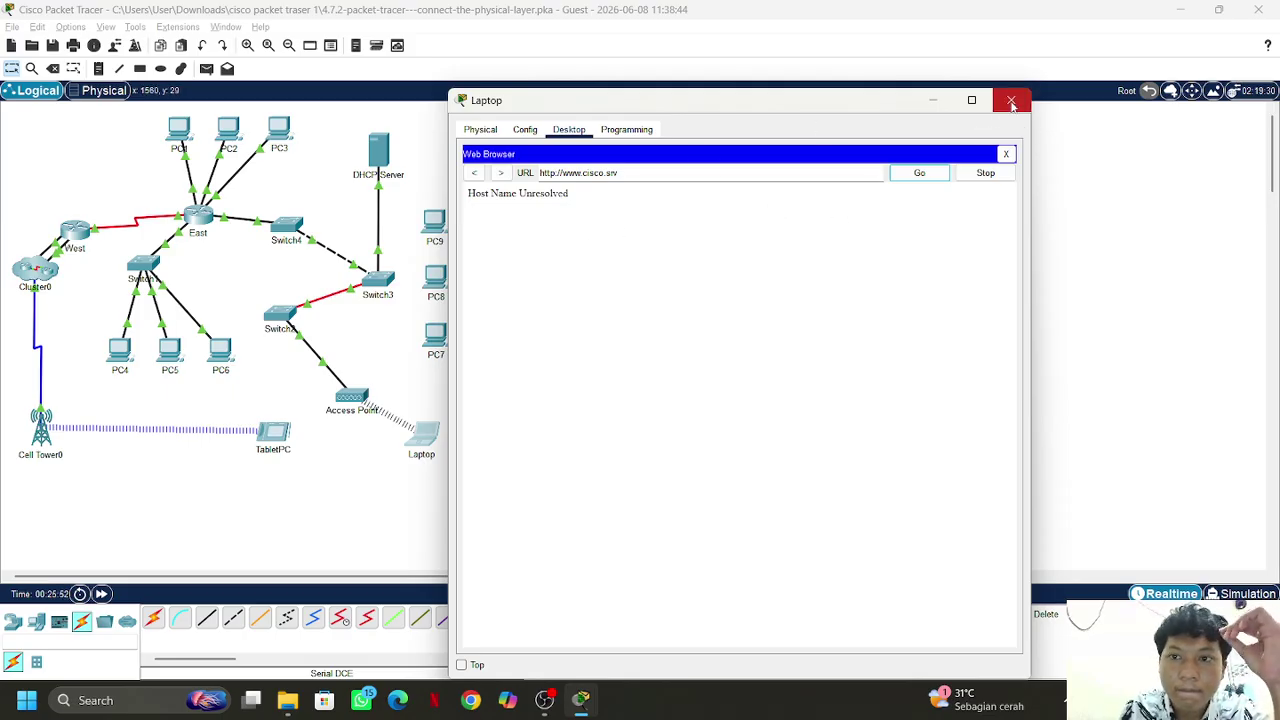
pyautogui.click(1011, 100)
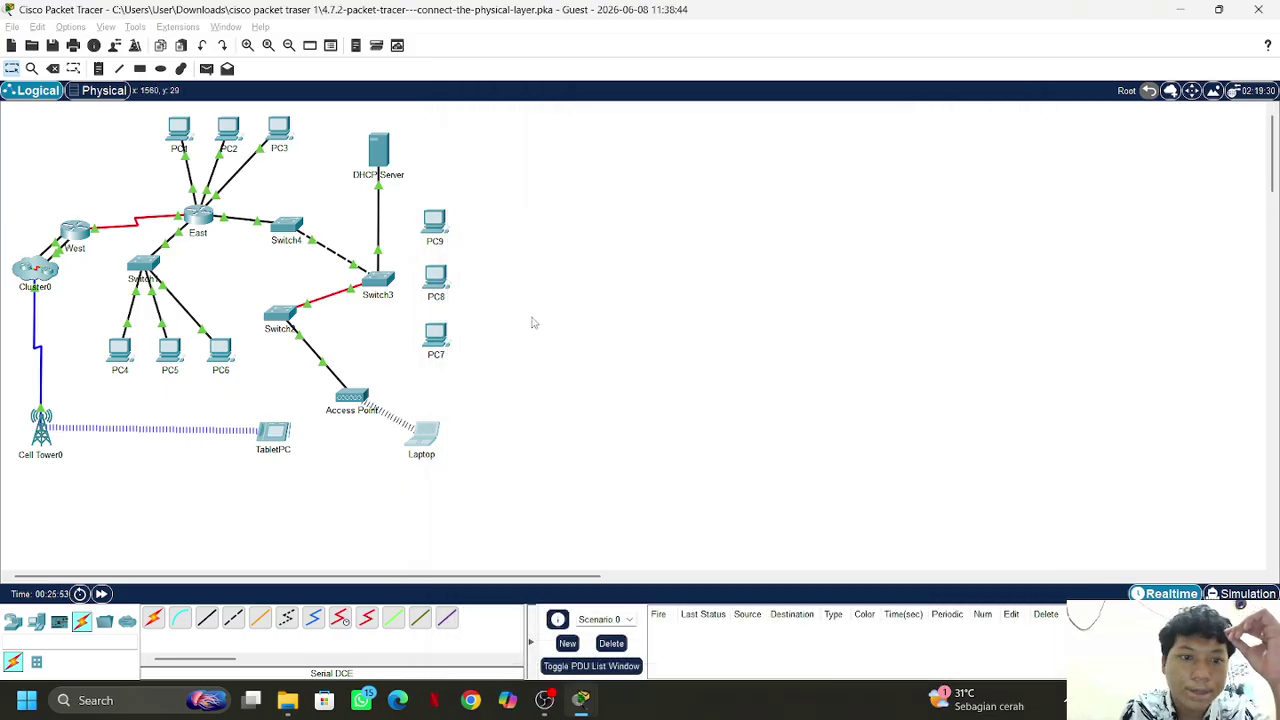
# Connect Switch3 to PC9's FastEthernet0 port with a copper straight-through cable
pyautogui.click(207, 618)
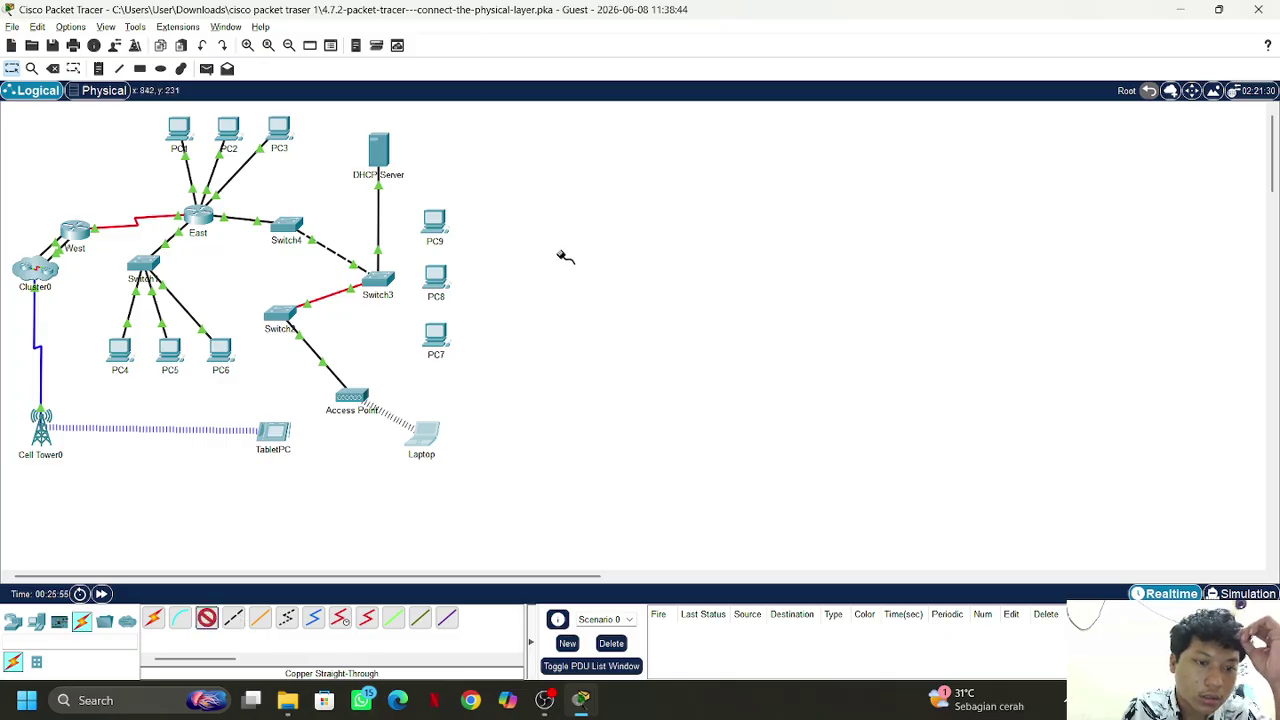
pyautogui.click(378, 281)
pyautogui.click(425, 306)
pyautogui.click(434, 224)
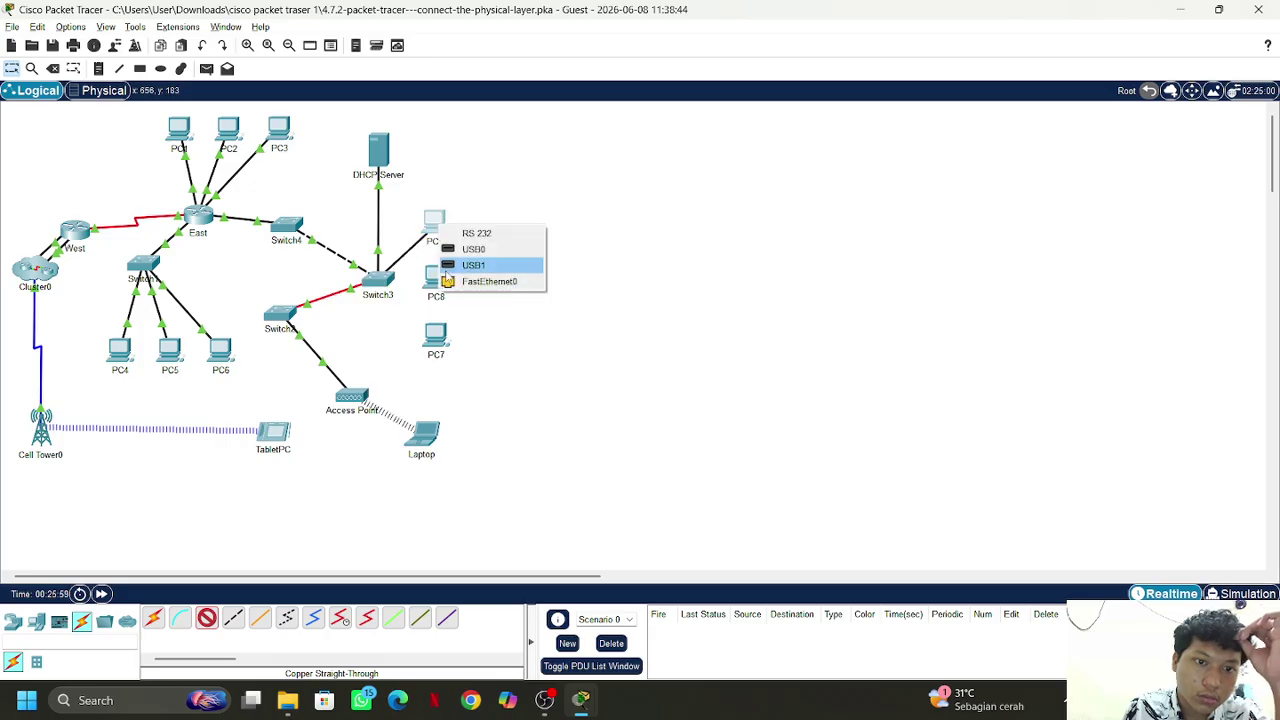
pyautogui.click(490, 275)
# Connect Switch3 to PC8's FastEthernet0 port with a copper straight-through cable
pyautogui.click(207, 618)
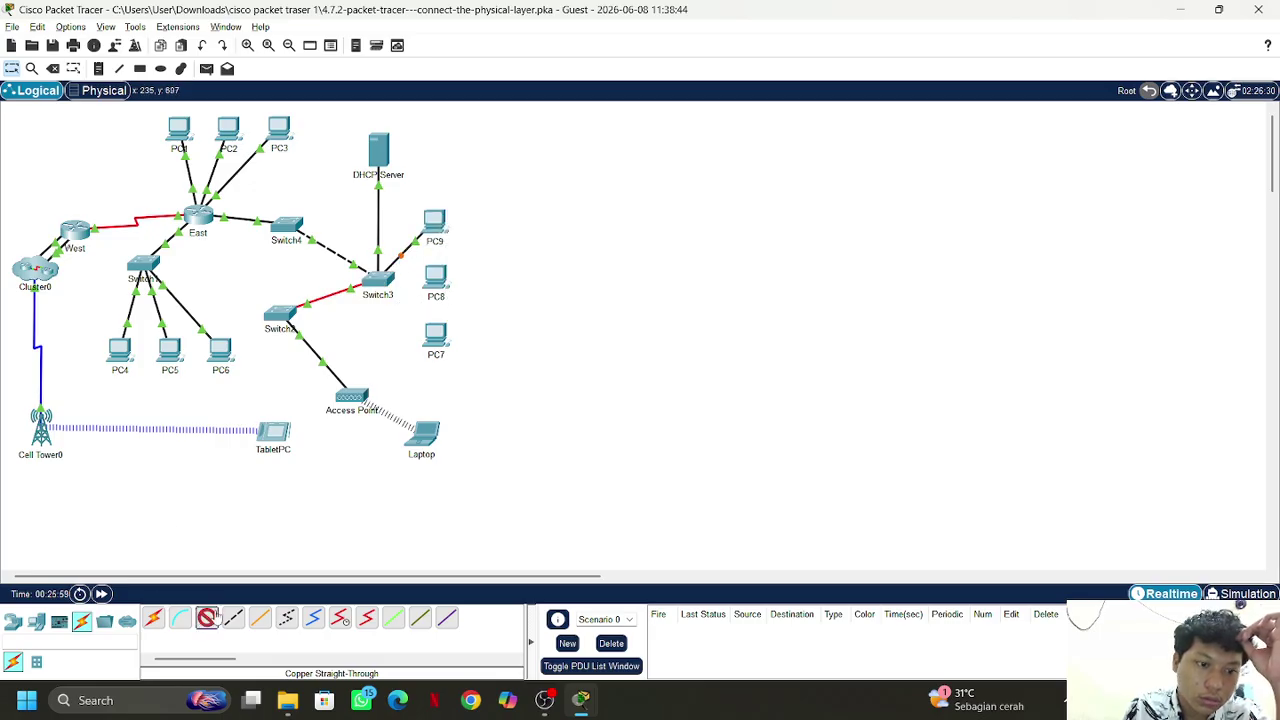
pyautogui.click(380, 283)
pyautogui.click(445, 309)
pyautogui.click(436, 275)
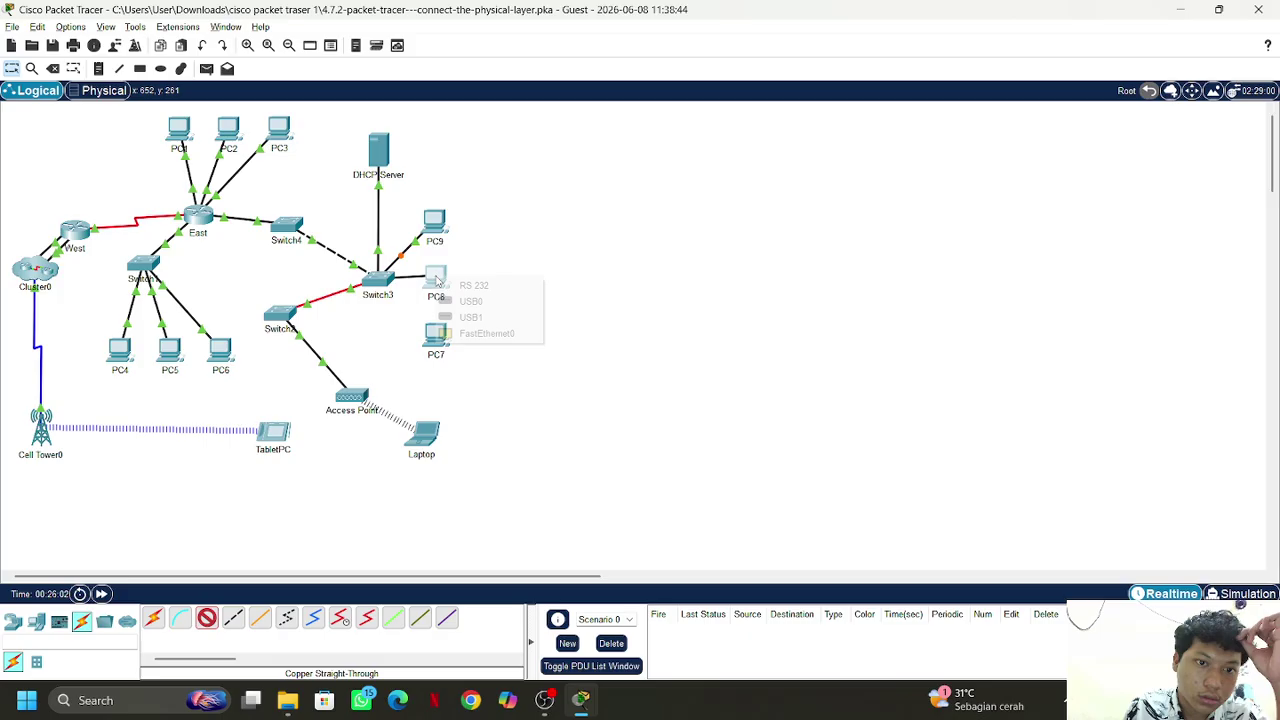
pyautogui.click(486, 333)
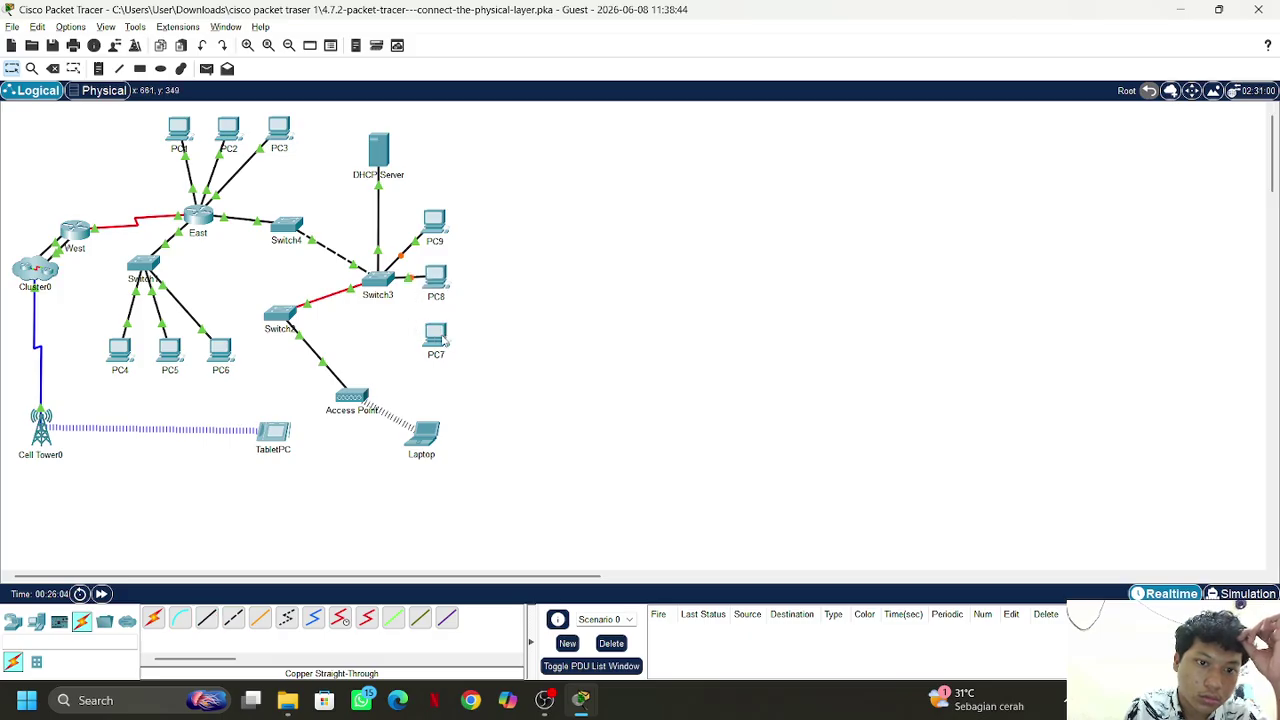
# Shift PC7 slightly to the left in the topology and try to install a PT-SWITCH-NM-1CE module in Switch3
pyautogui.moveTo(437, 340); pyautogui.dragTo(422, 340)
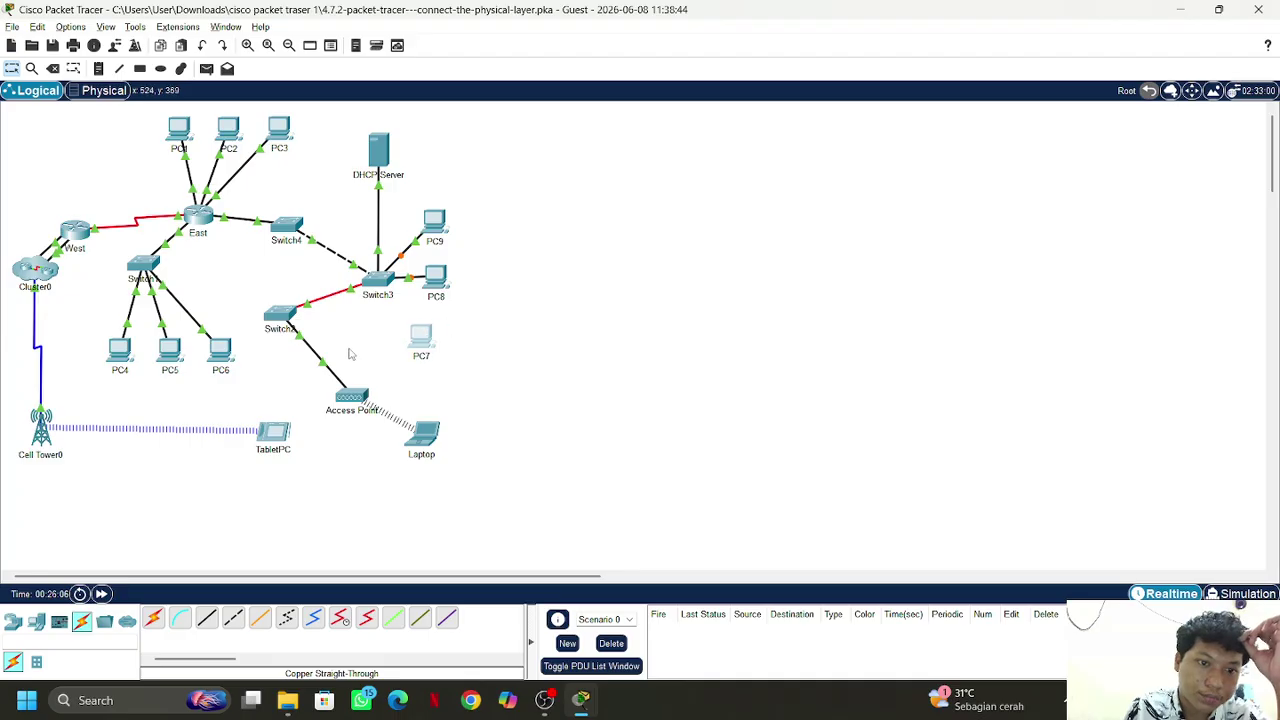
pyautogui.click(381, 285)
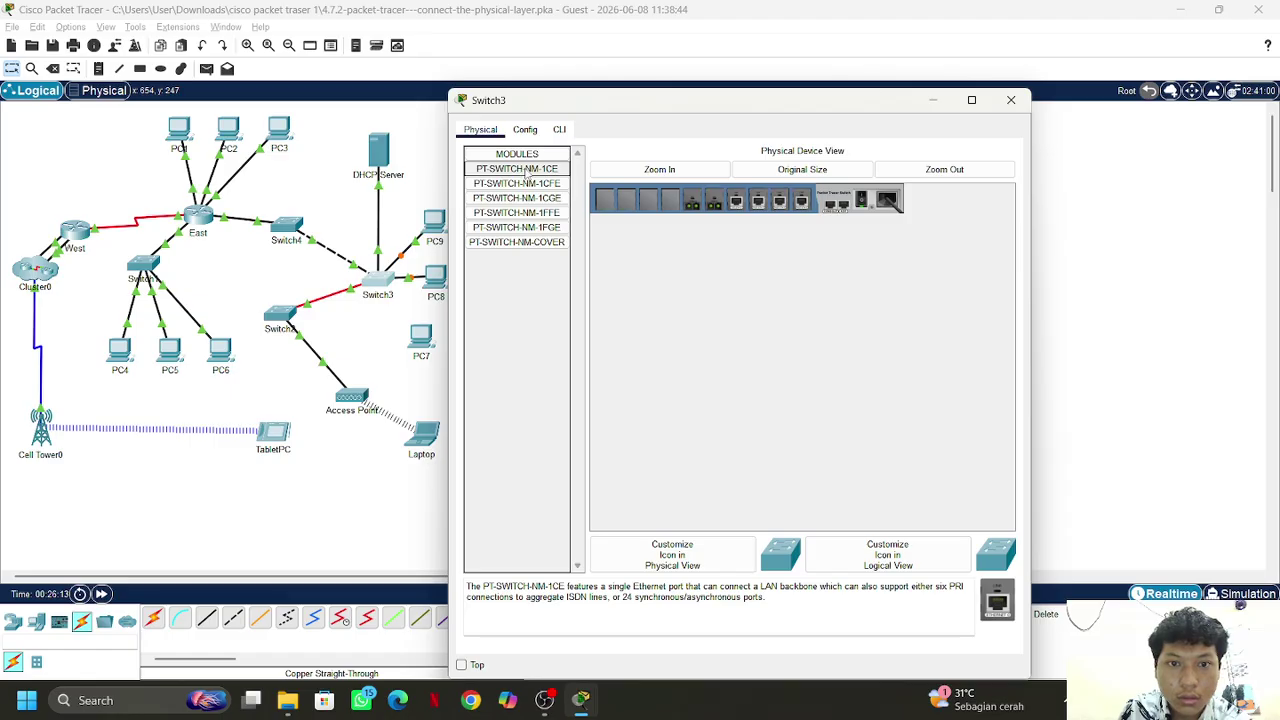
pyautogui.moveTo(522, 170); pyautogui.dragTo(694, 204)
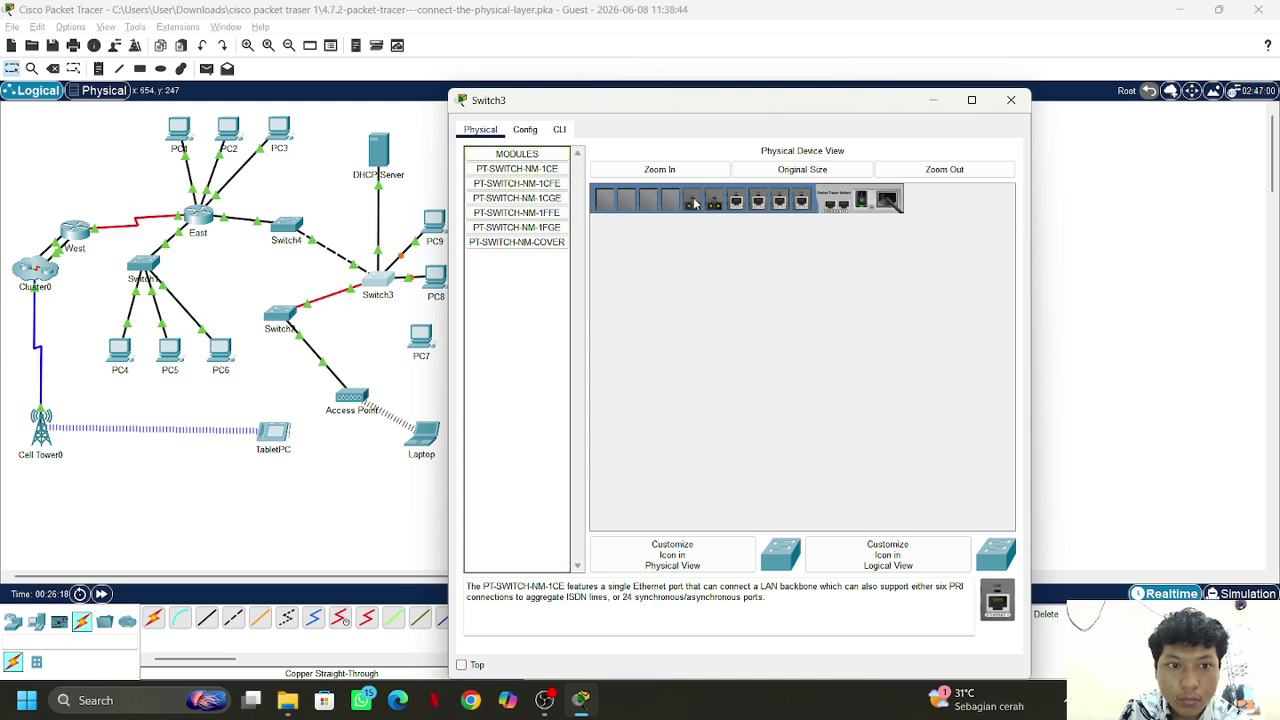
pyautogui.click(1011, 100)
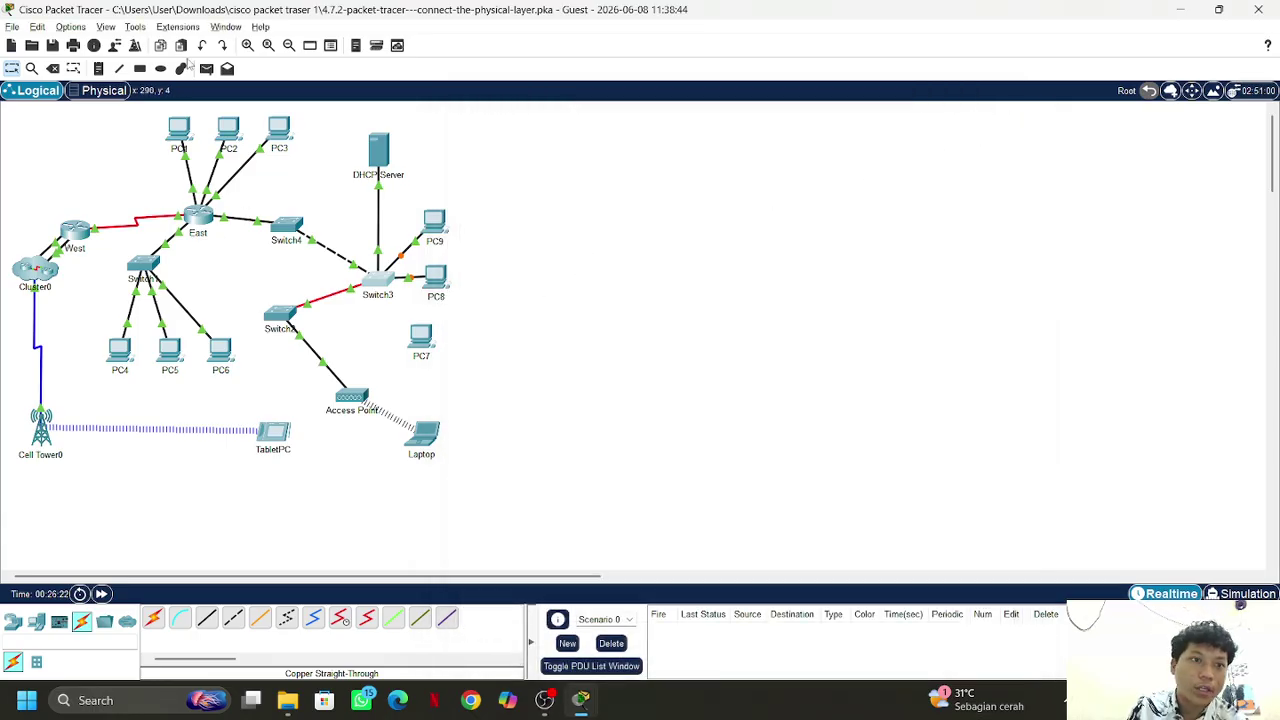
# Send one simple PDU from the Laptop and one from the TabletPC to the DHCP Server
pyautogui.click(206, 68)
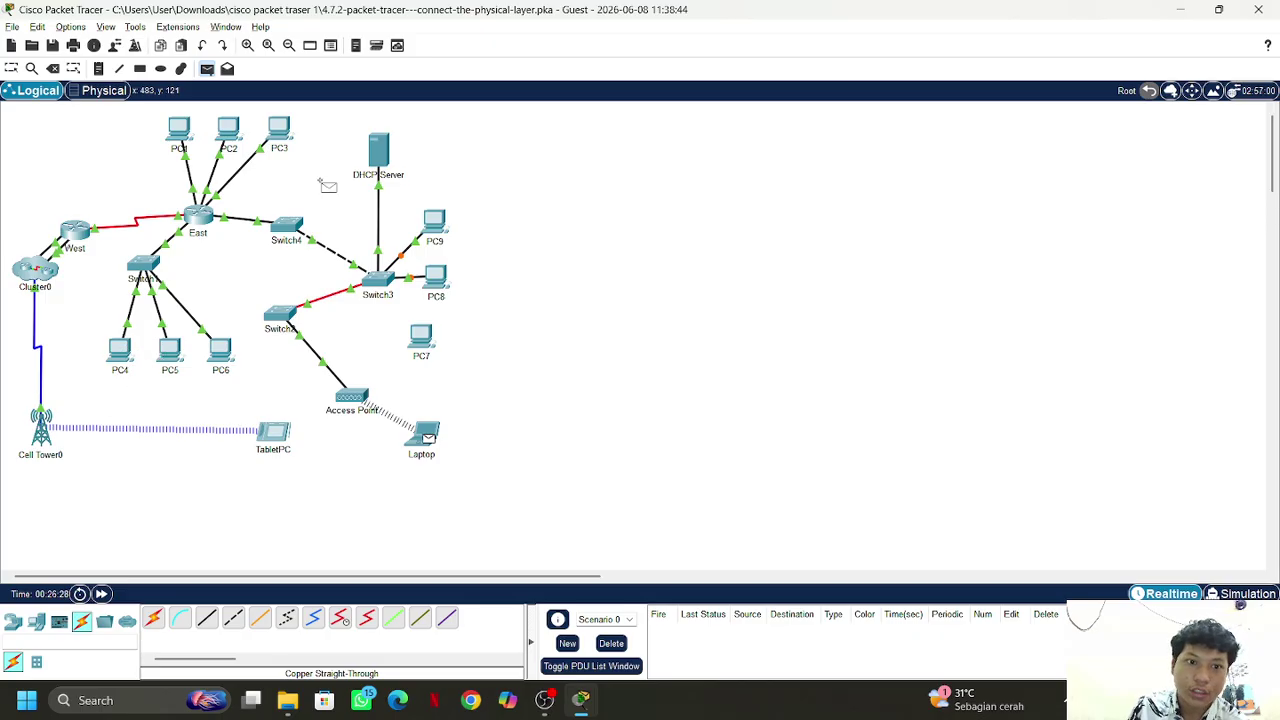
pyautogui.click(381, 155)
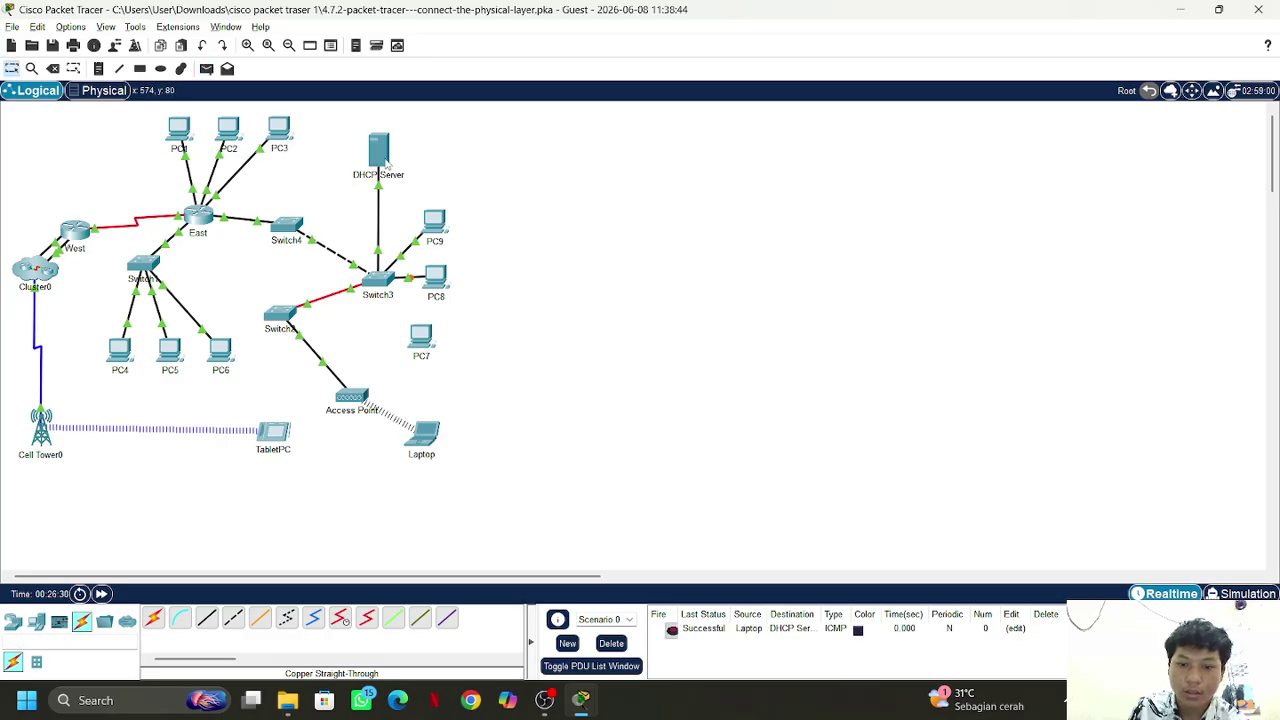
pyautogui.click(207, 69)
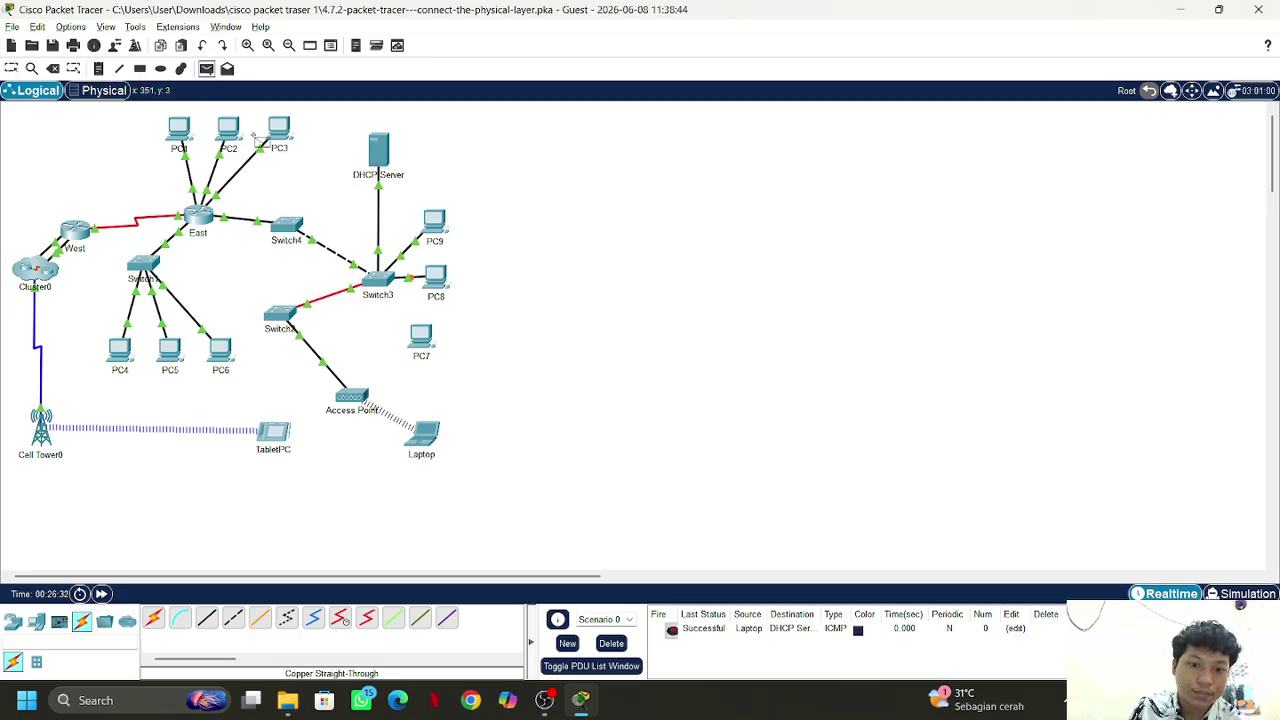
pyautogui.click(275, 432)
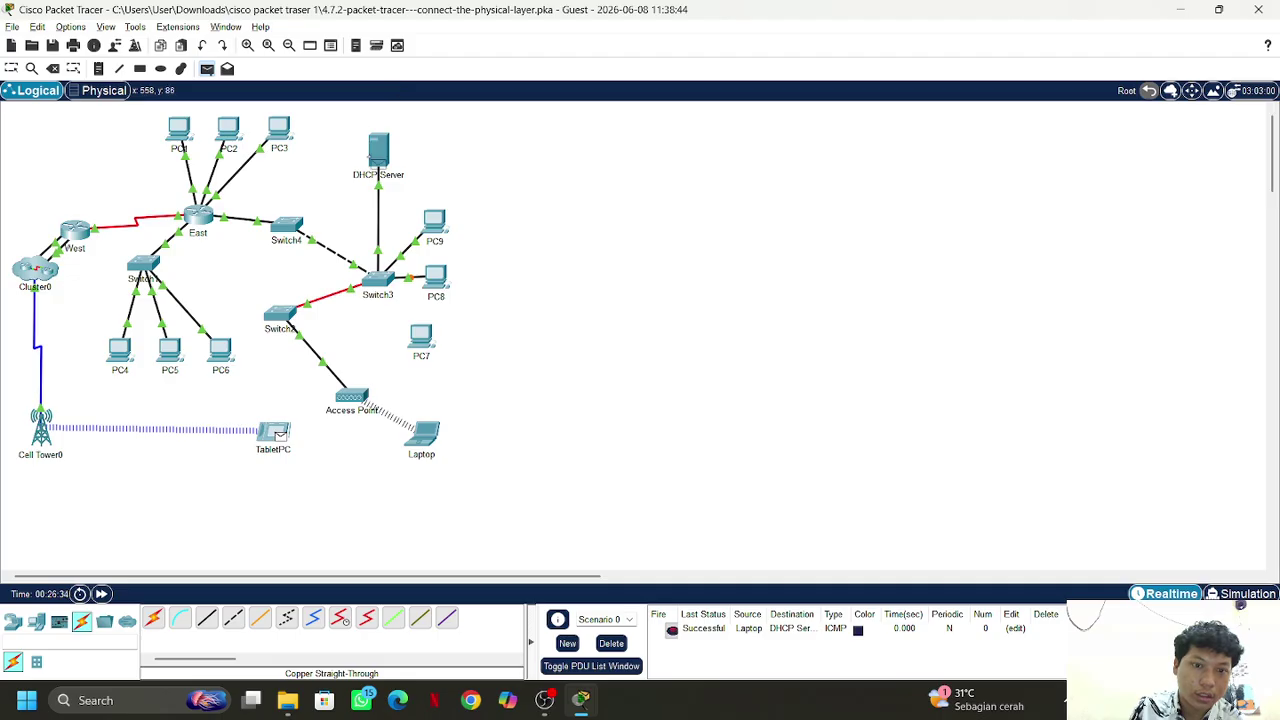
pyautogui.click(378, 155)
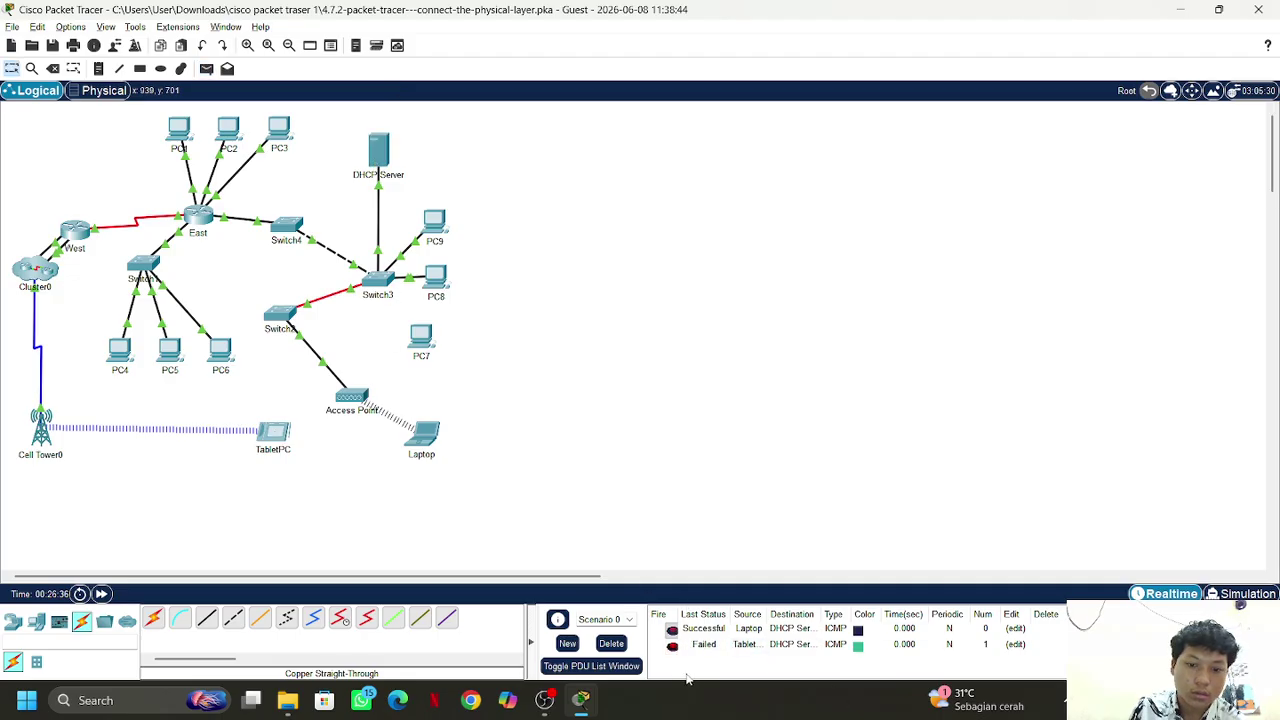
# Send a second simple PDU from the TabletPC to the DHCP Server
pyautogui.click(206, 68)
pyautogui.click(283, 435)
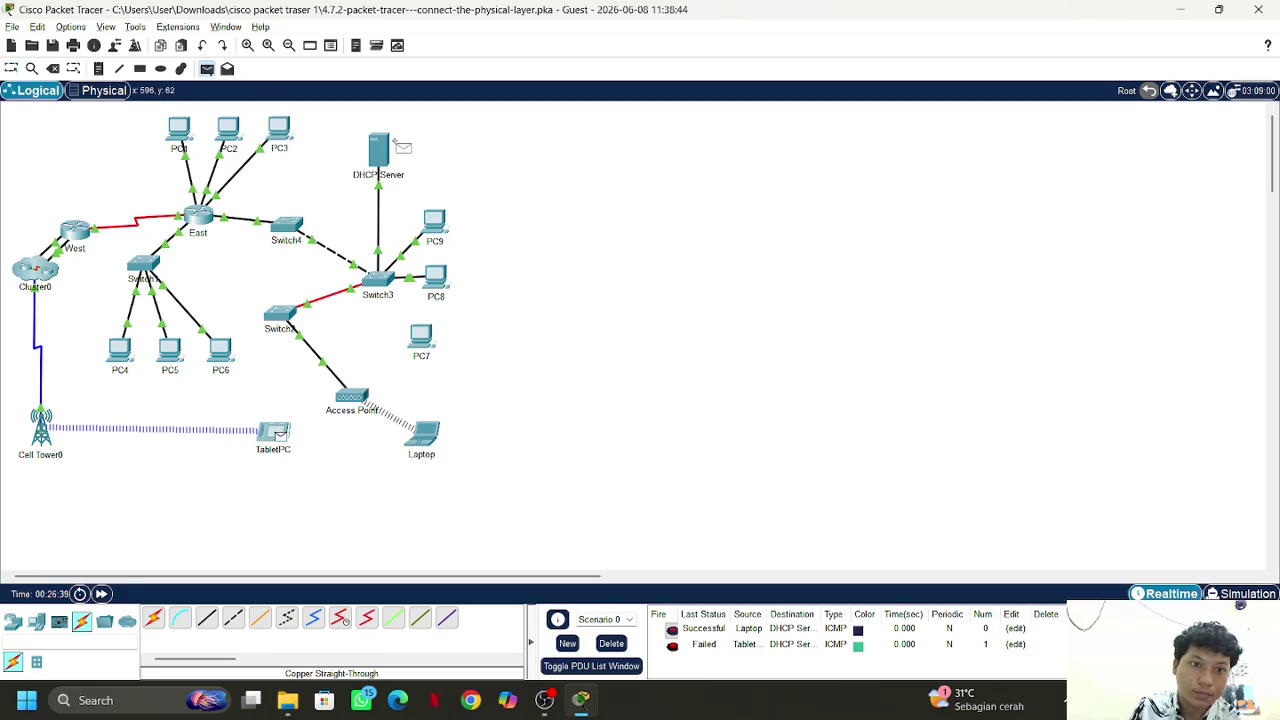
pyautogui.click(372, 152)
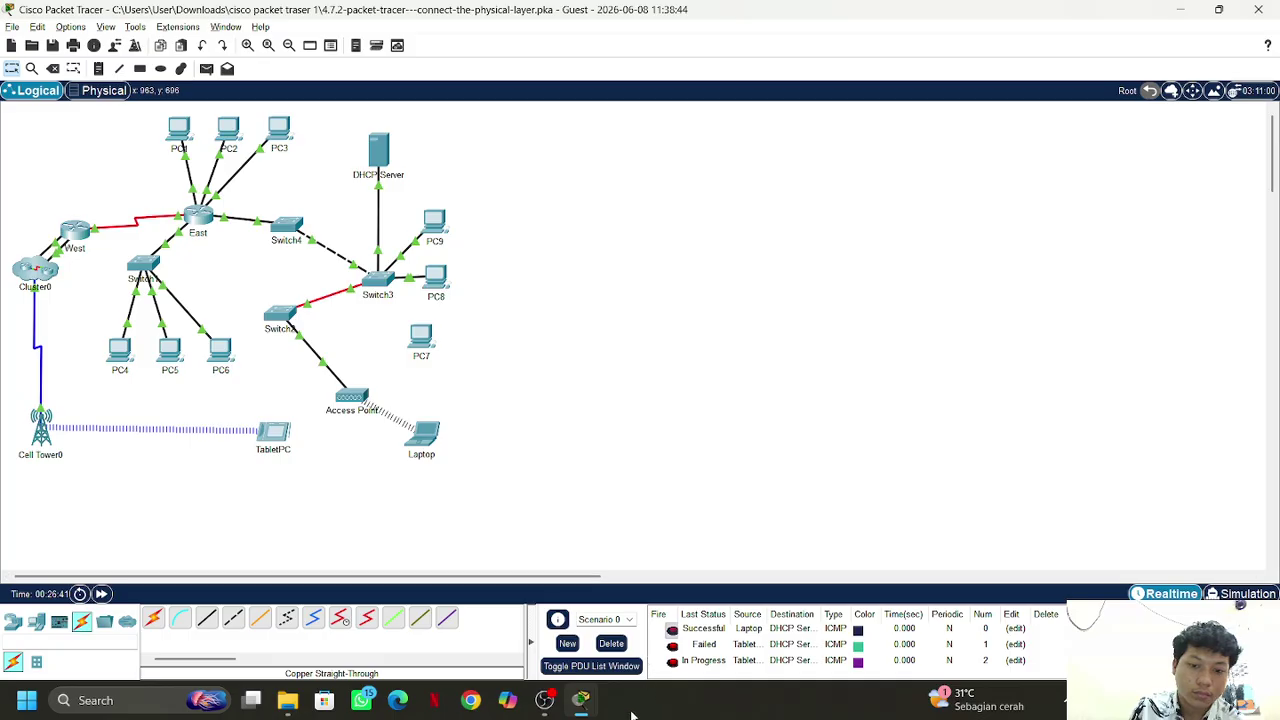
# Examine the East router's global settings and physical modules, and close its window
pyautogui.moveTo(600, 712)
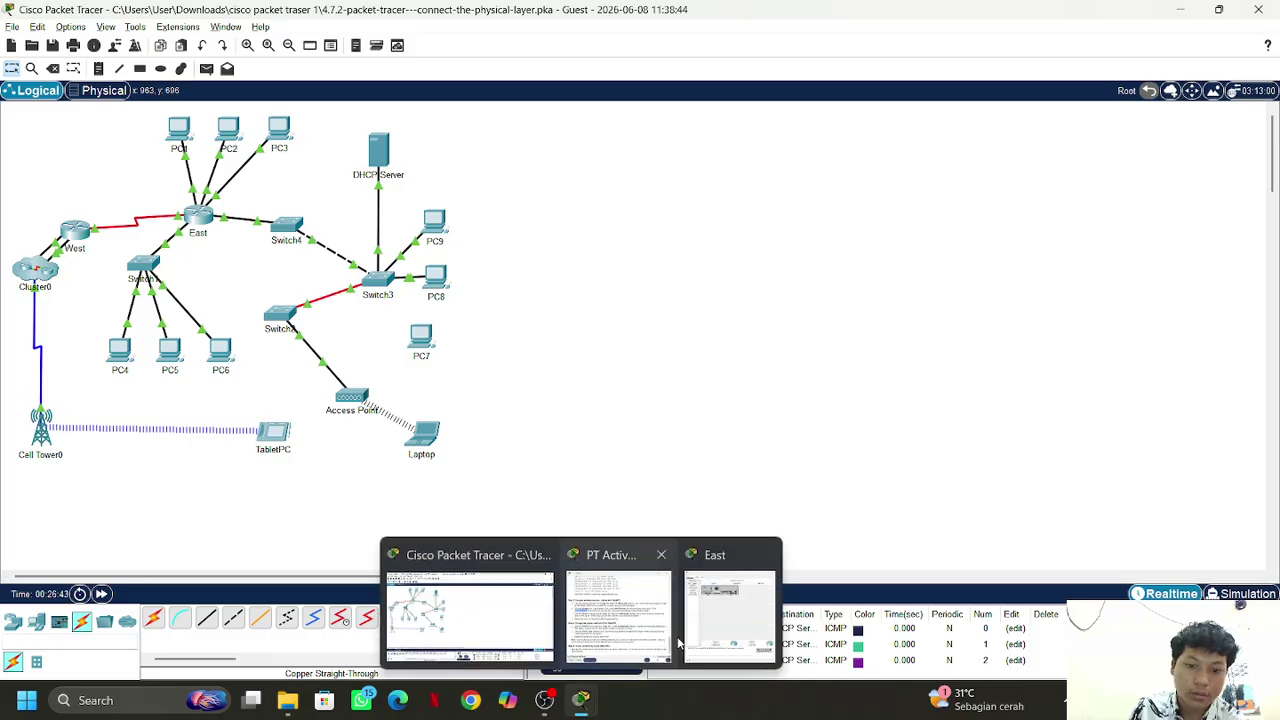
pyautogui.moveTo(655, 635)
pyautogui.click(701, 620)
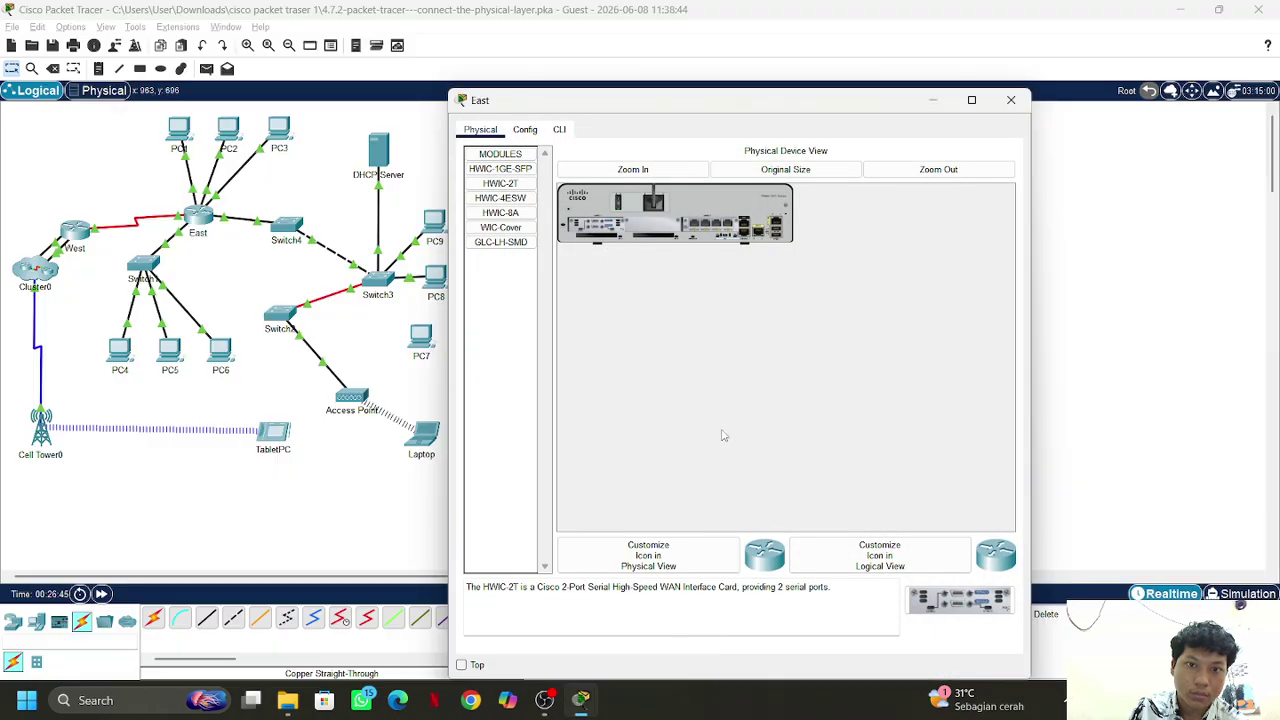
pyautogui.click(525, 130)
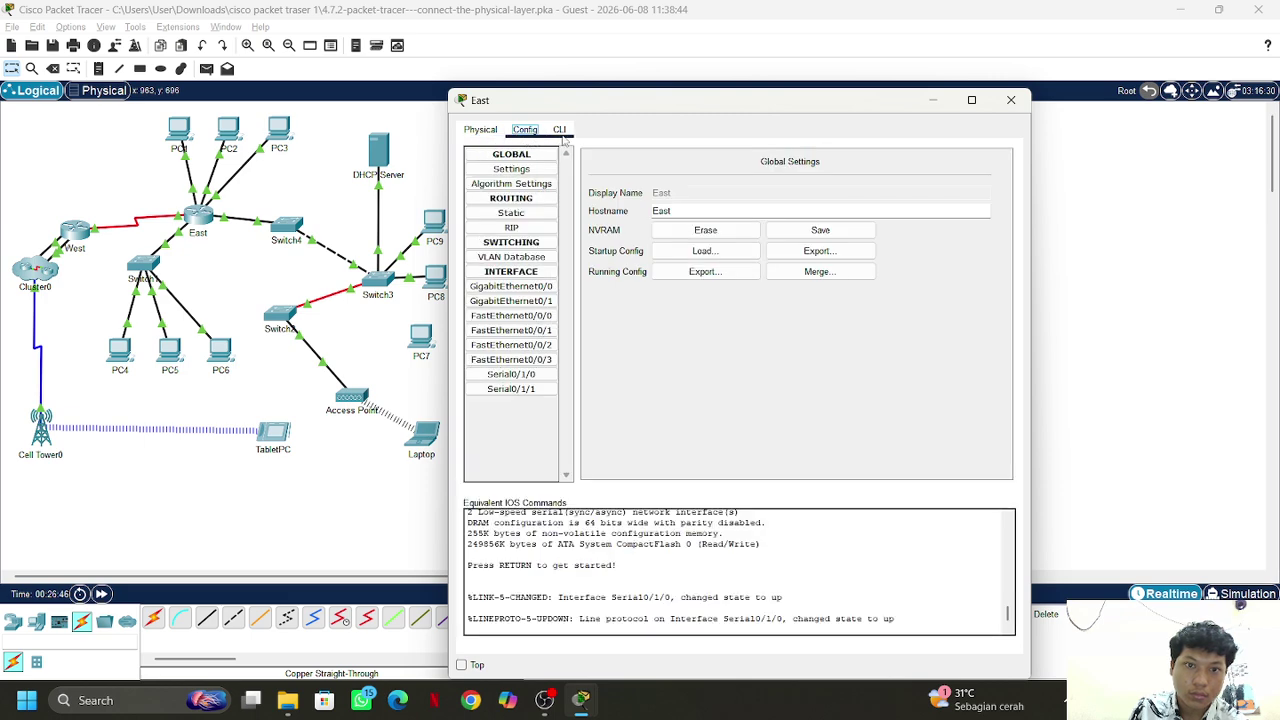
pyautogui.click(481, 130)
pyautogui.click(1011, 100)
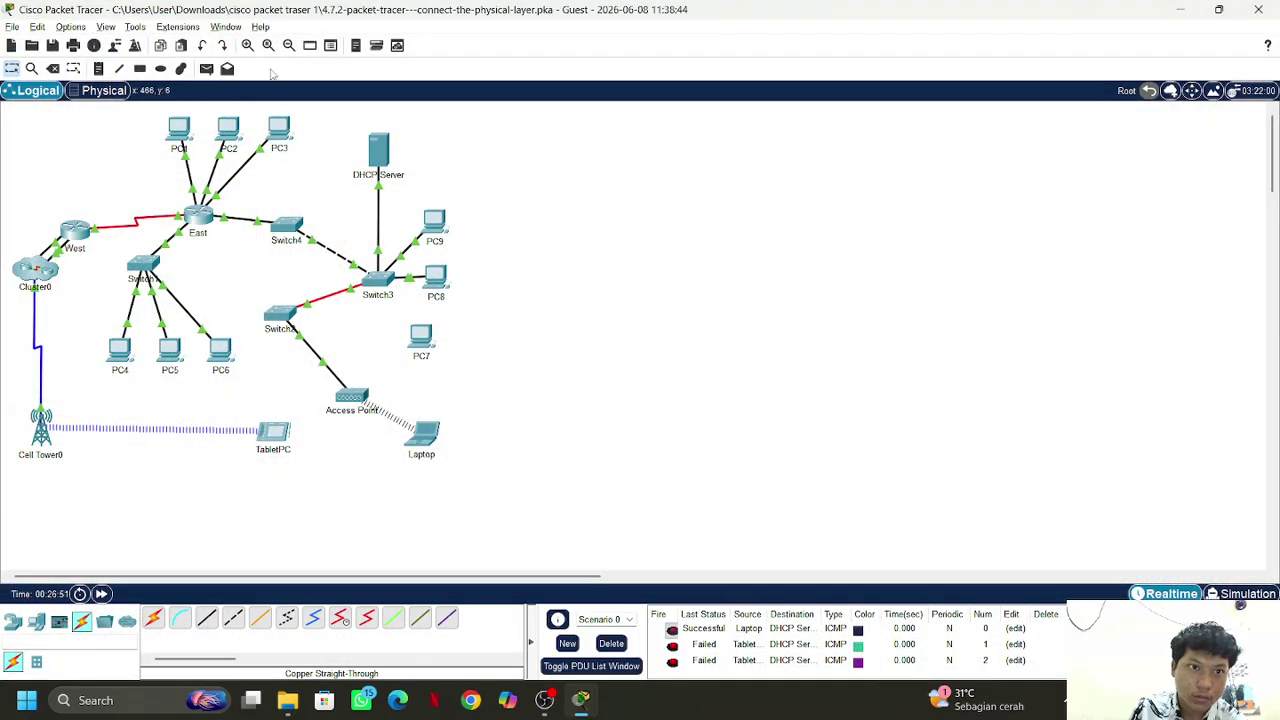
# Send a simple PDU from PC6 to the Laptop and check its entry in the PDU list
pyautogui.click(206, 68)
pyautogui.click(220, 352)
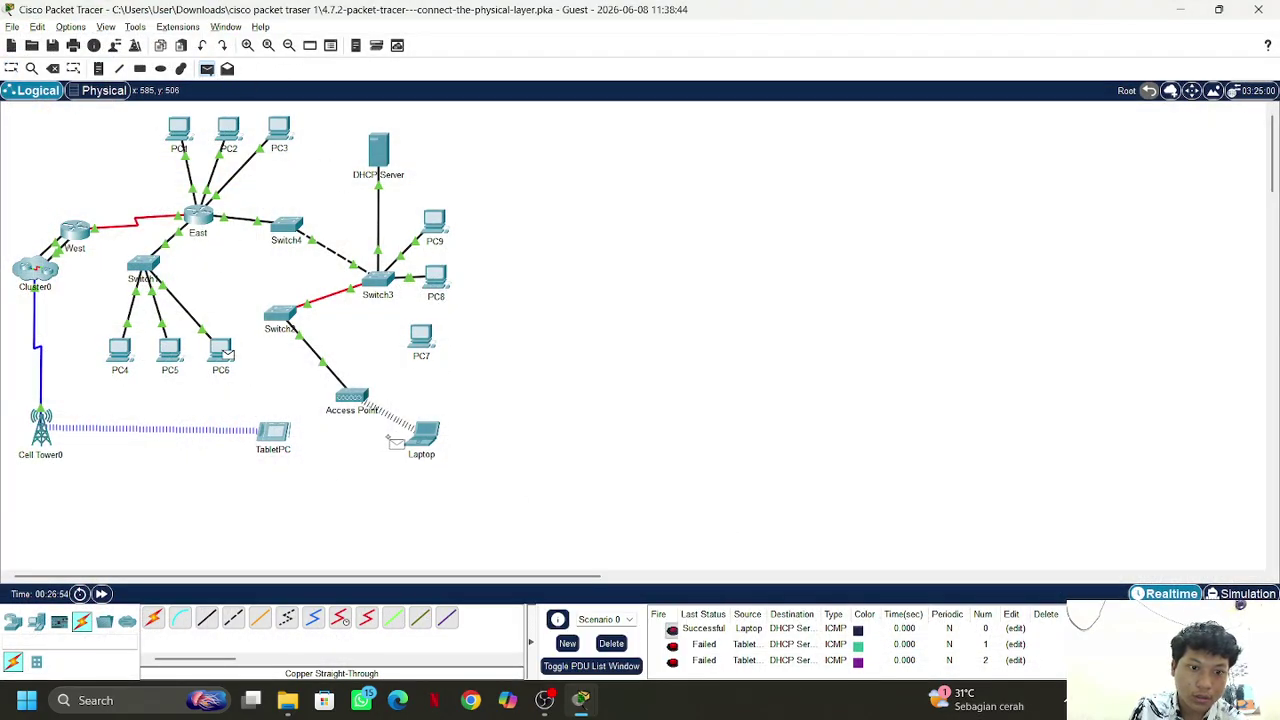
pyautogui.click(423, 434)
pyautogui.scroll(-1, 825, 668)
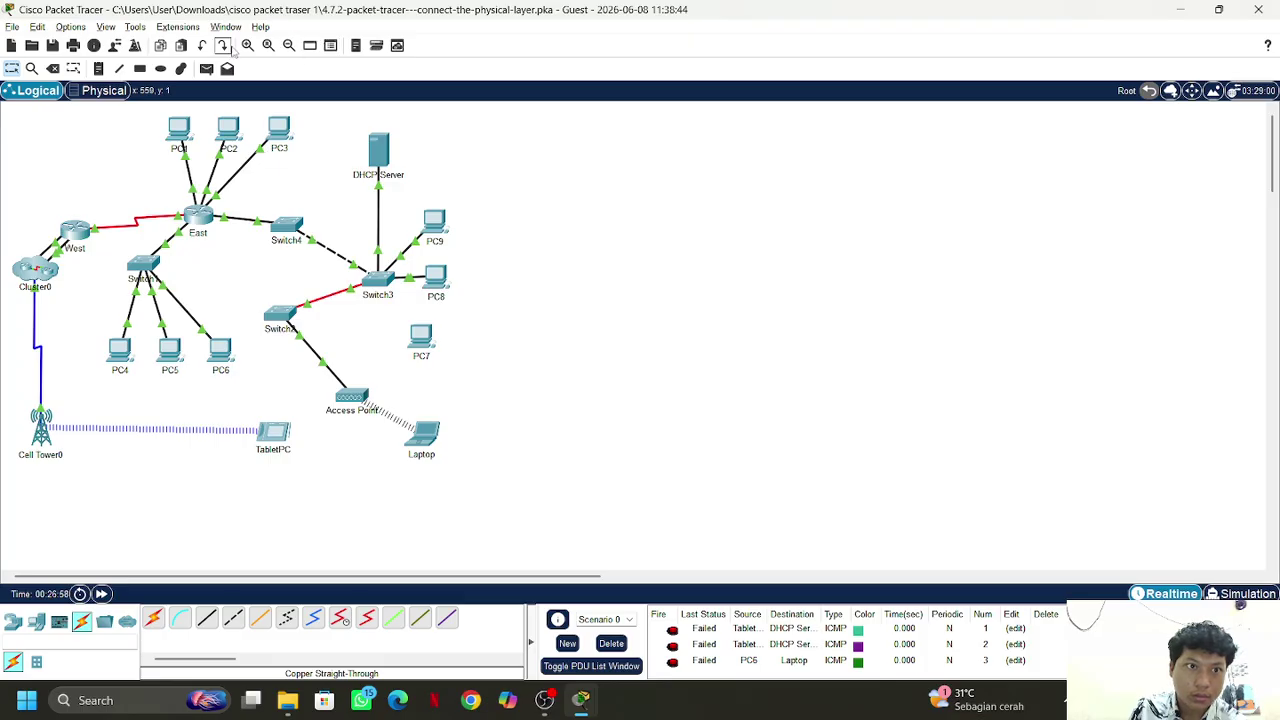
# Send a simple PDU from PC2 to the Laptop, first trying PC6 and PC1 as destinations, and check the PDU list
pyautogui.click(206, 68)
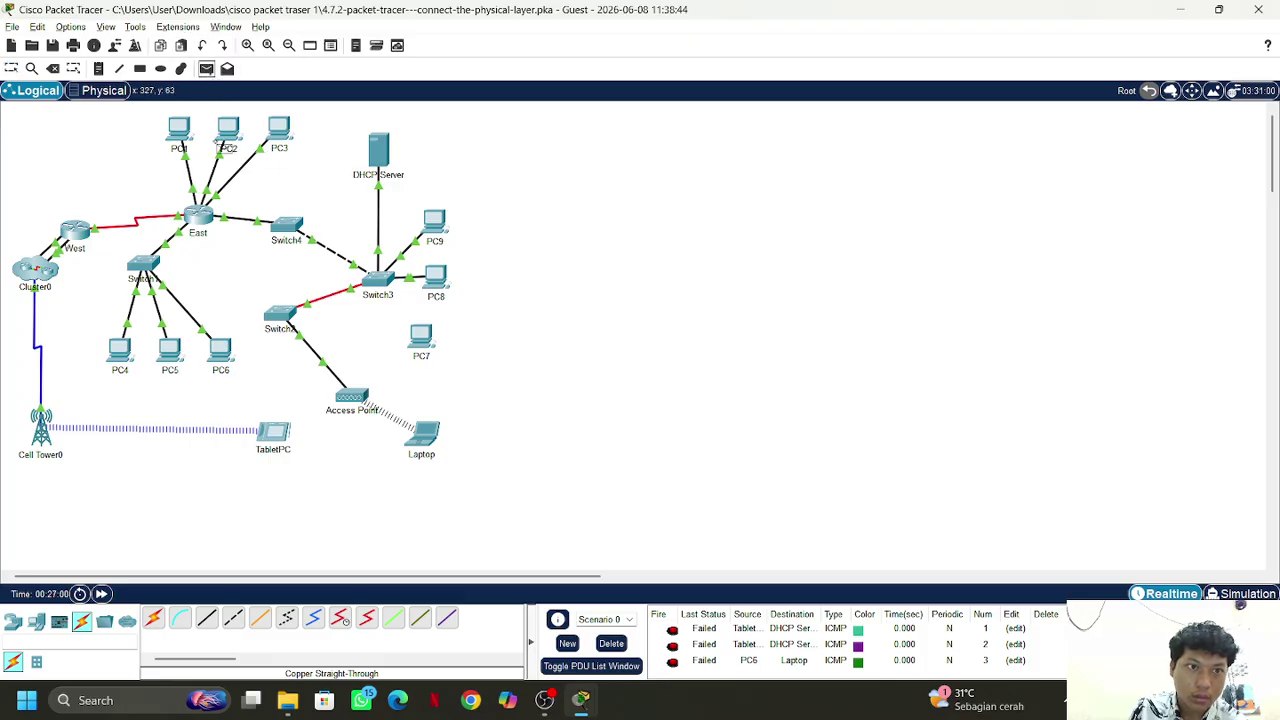
pyautogui.click(230, 132)
pyautogui.click(220, 350)
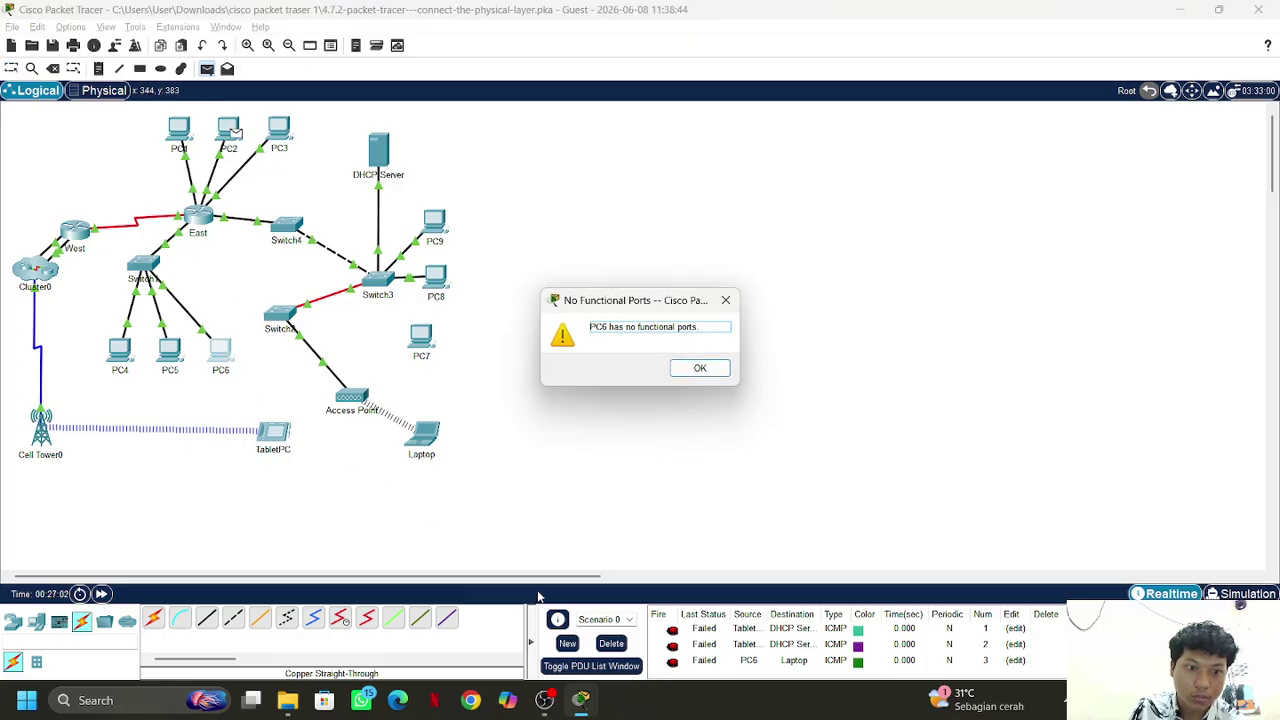
pyautogui.click(726, 300)
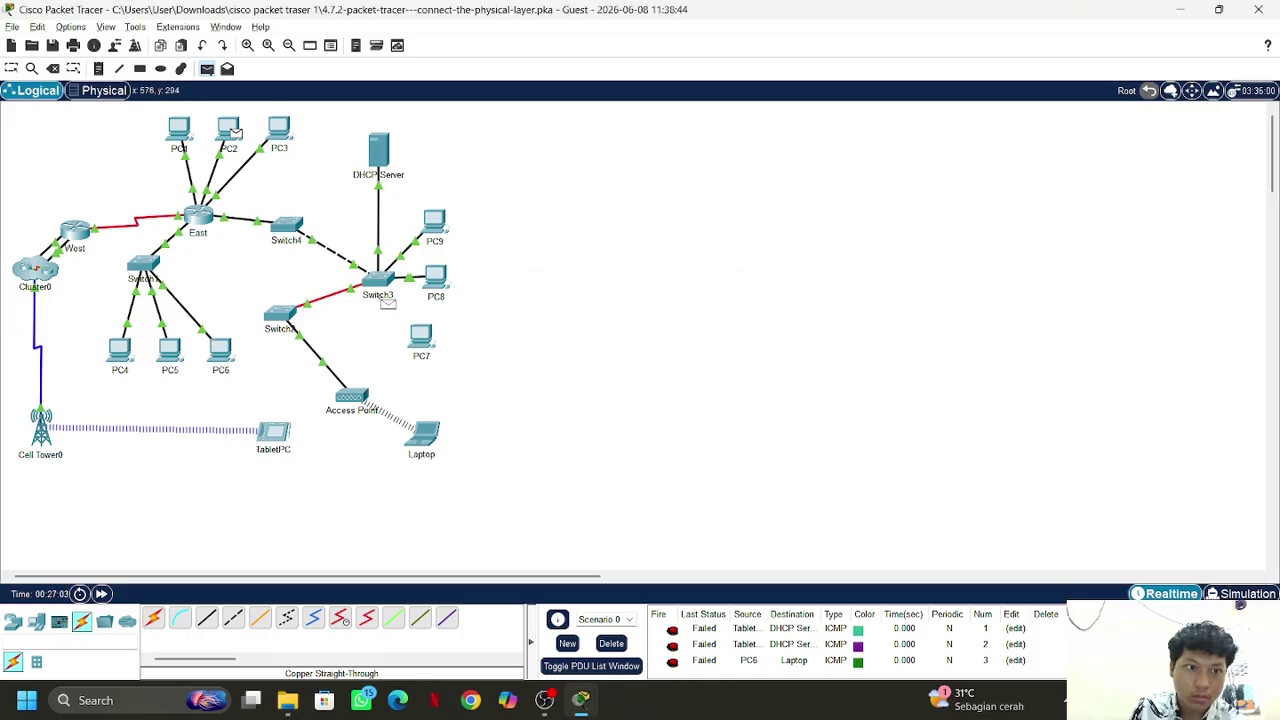
pyautogui.click(178, 130)
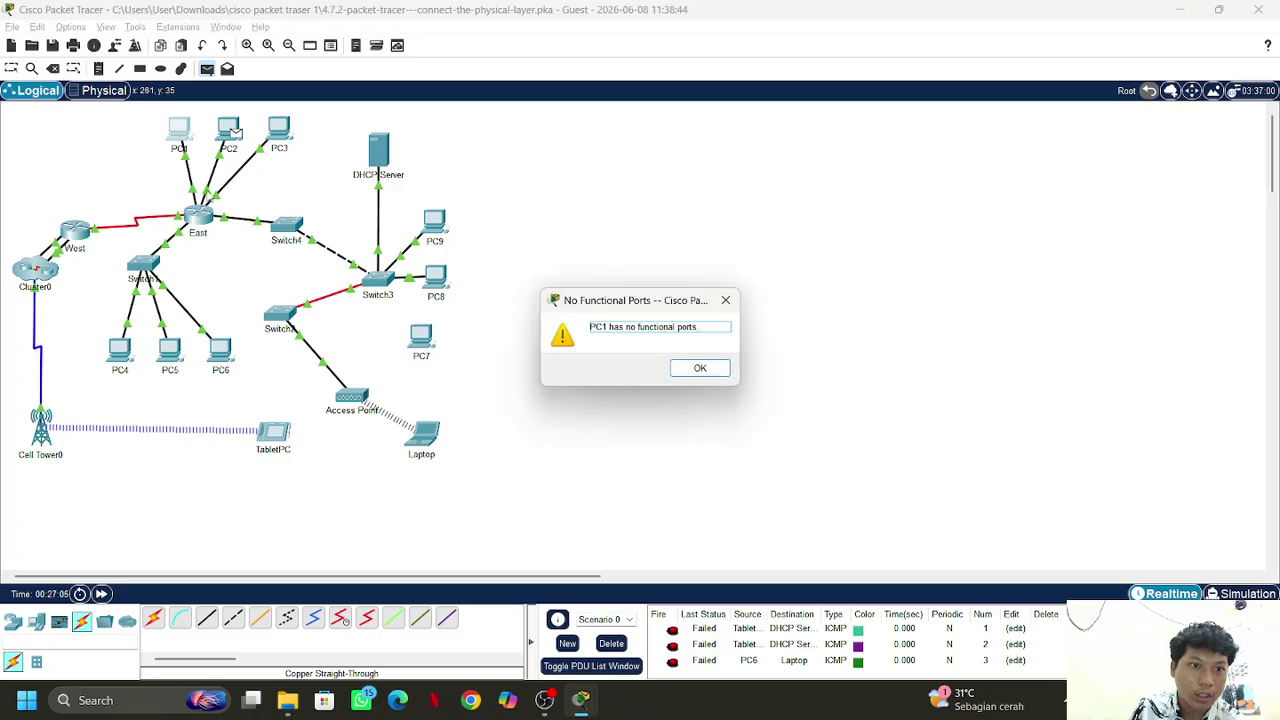
pyautogui.click(700, 368)
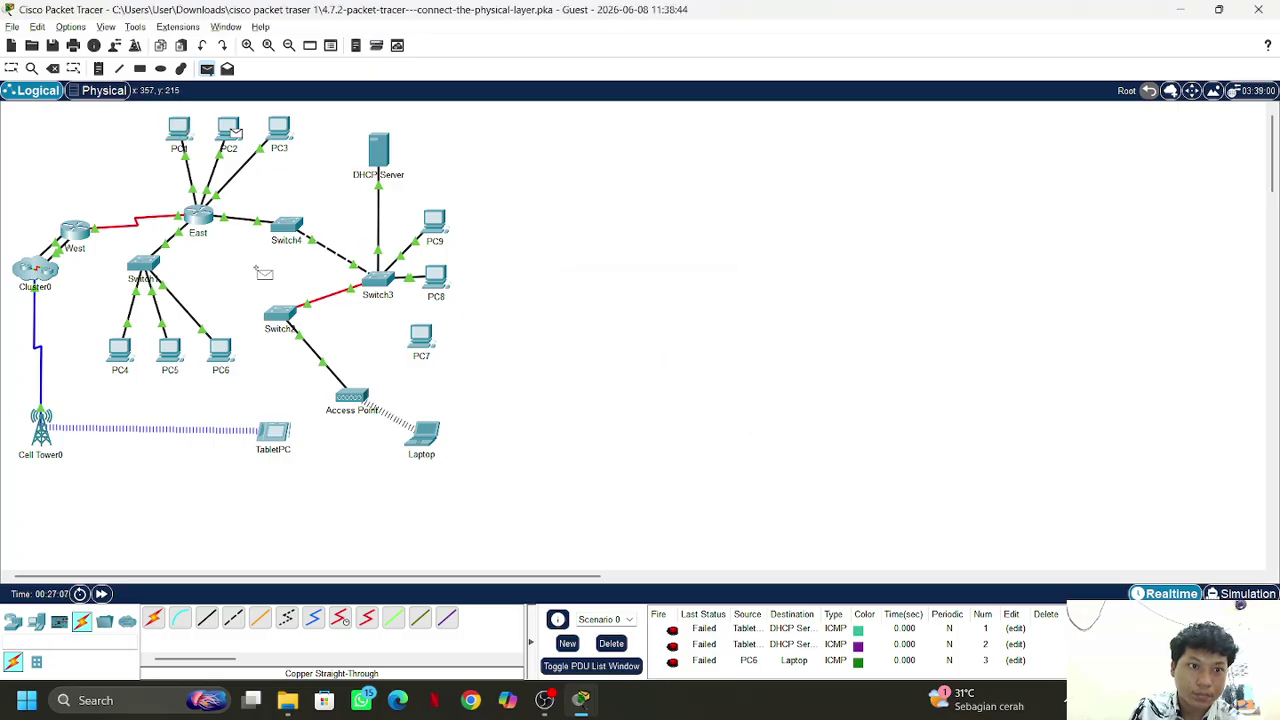
pyautogui.click(428, 448)
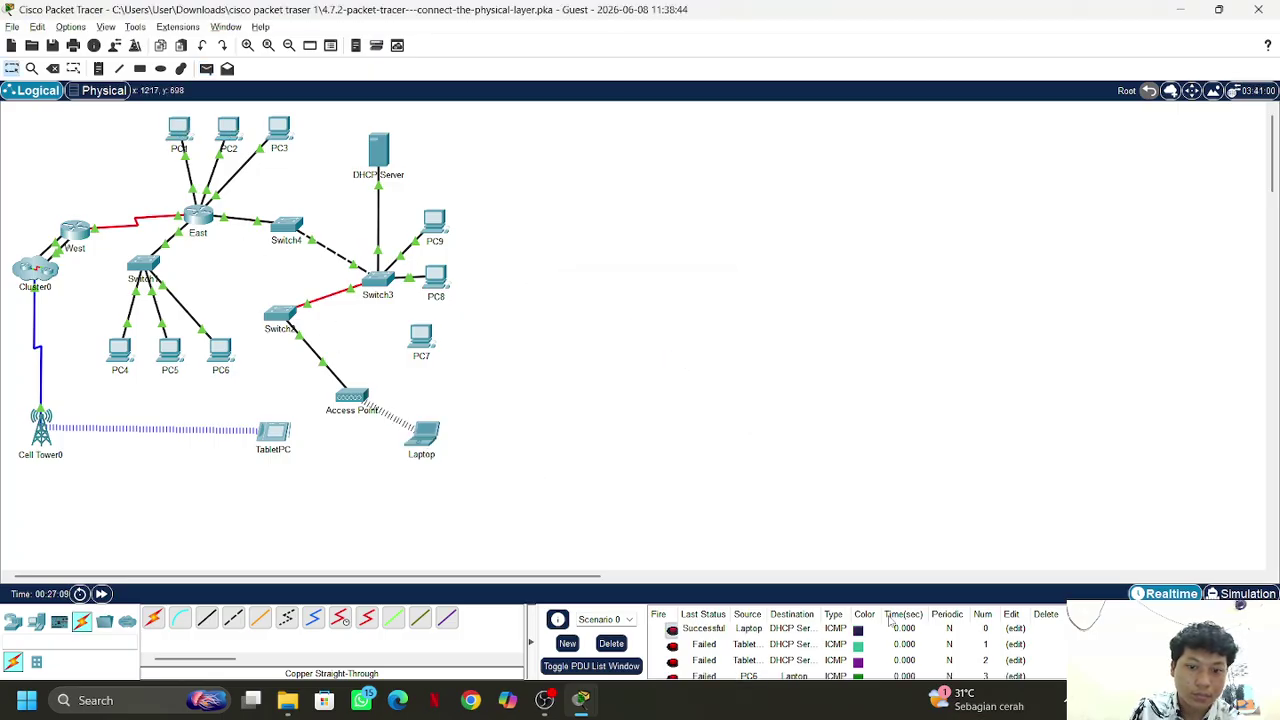
pyautogui.scroll(-1, 838, 660)
pyautogui.scroll(1, 838, 660)
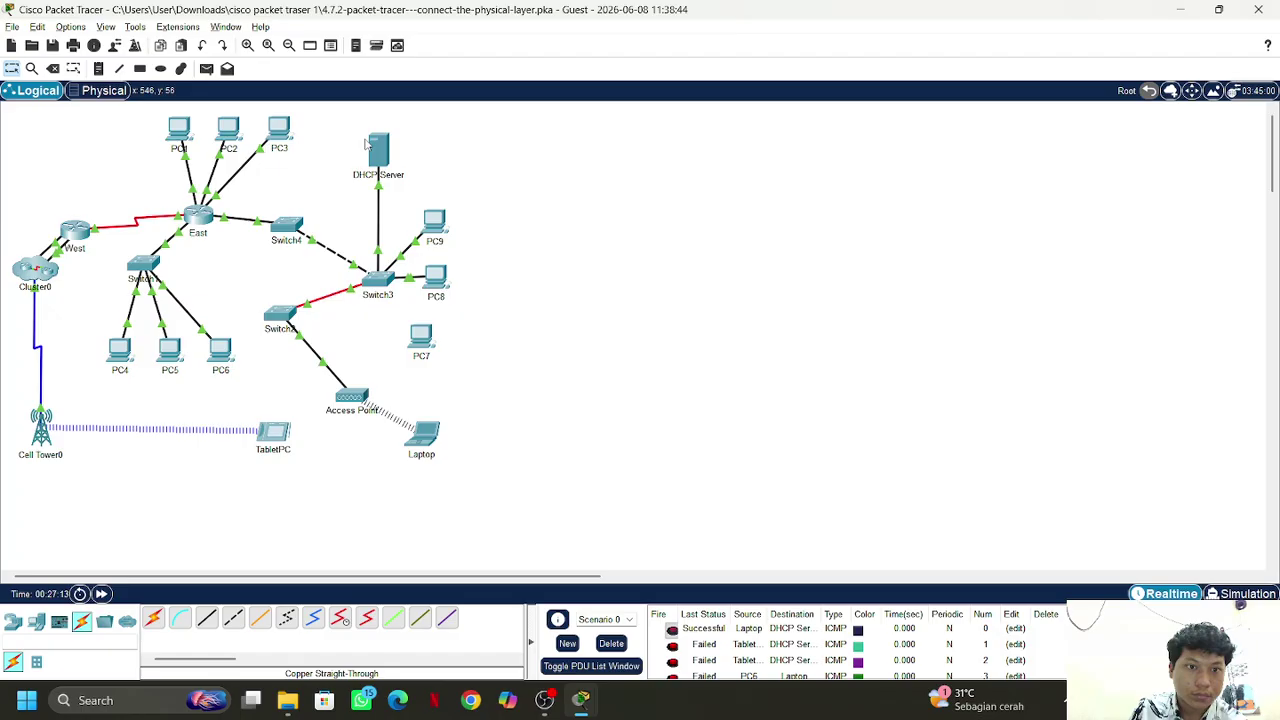
pyautogui.click(376, 148)
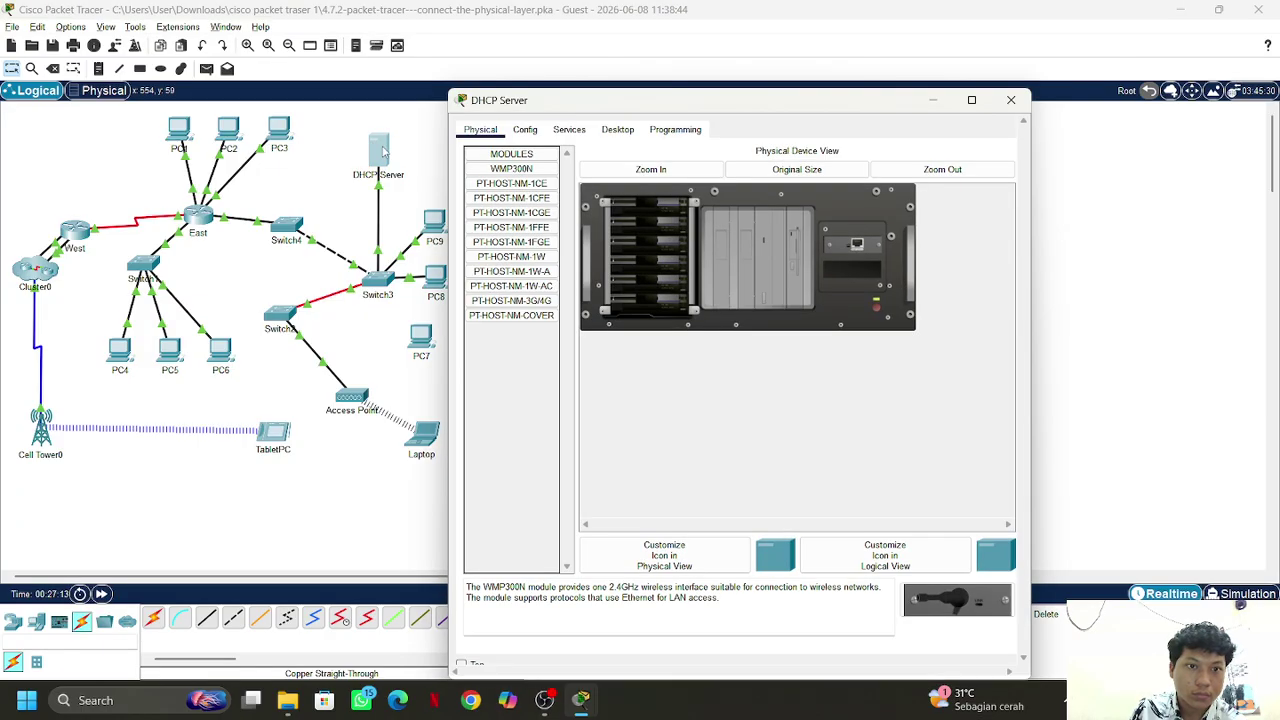
pyautogui.click(618, 130)
pyautogui.click(675, 130)
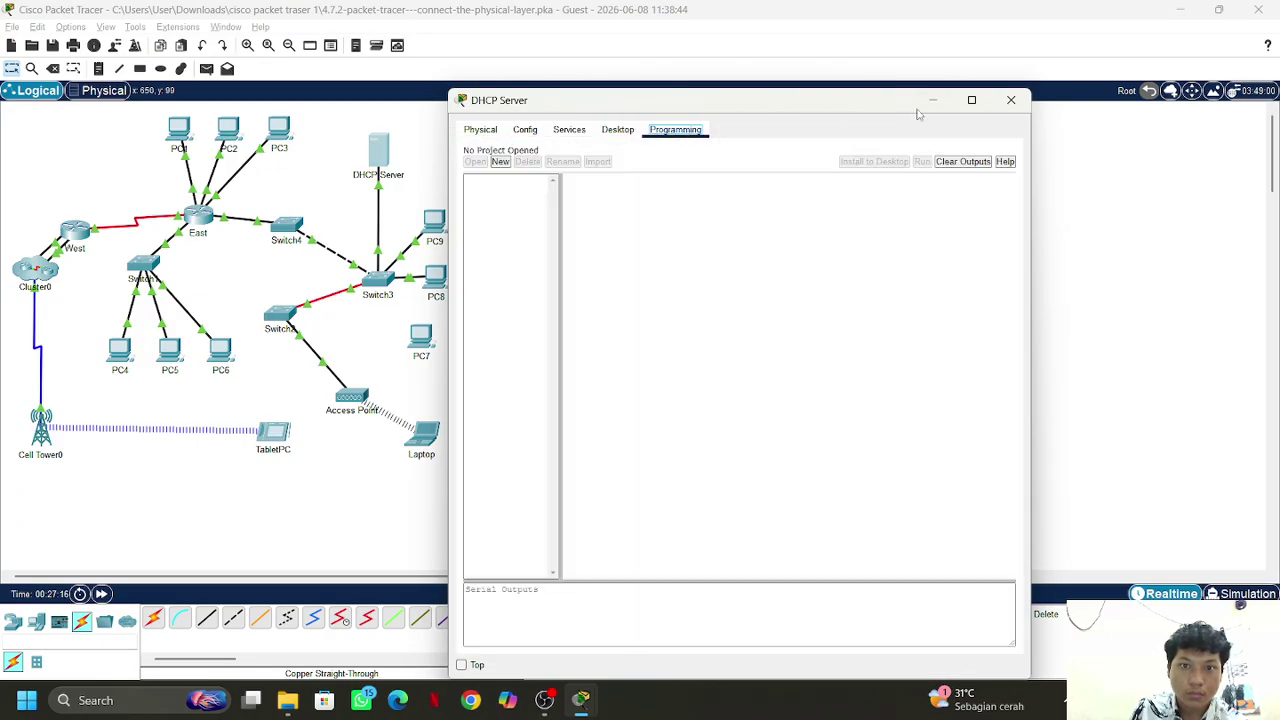
pyautogui.click(1011, 100)
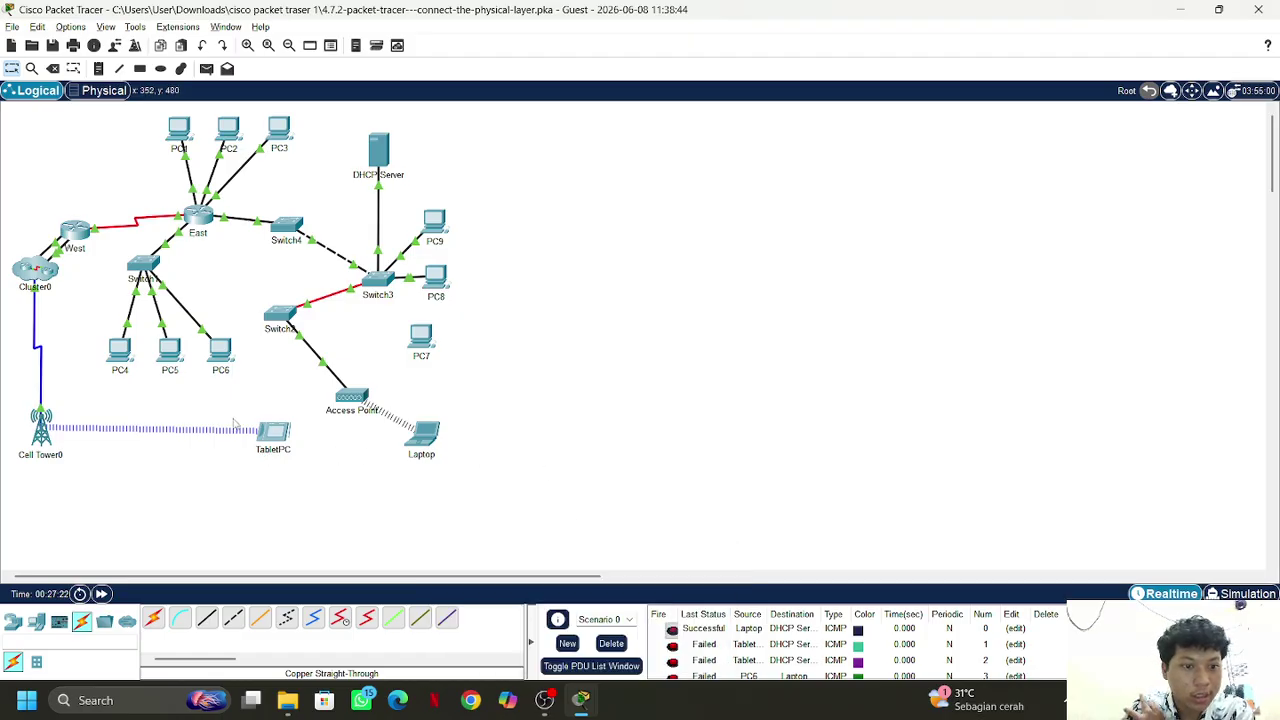
# Move Cell Tower0 slightly upward and select 3G/4G Cell1 as the interface in the TabletPC's global settings
pyautogui.moveTo(40, 425); pyautogui.dragTo(46, 405)
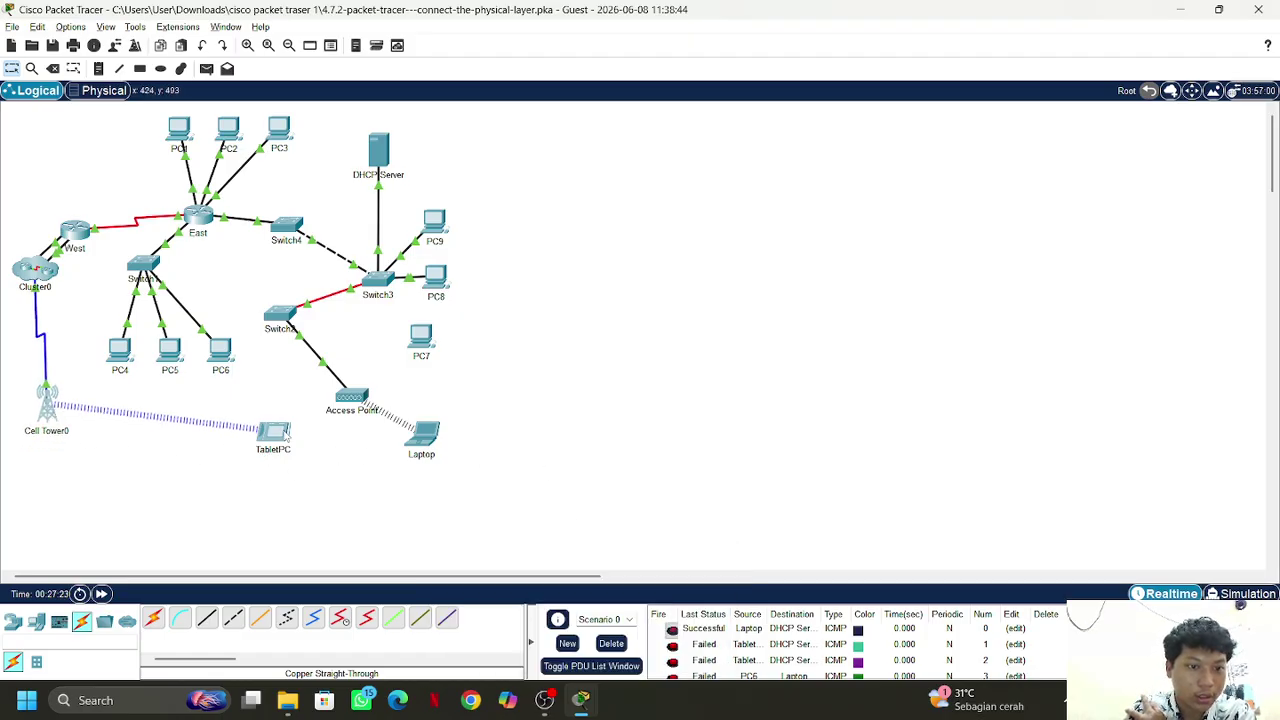
pyautogui.click(310, 426)
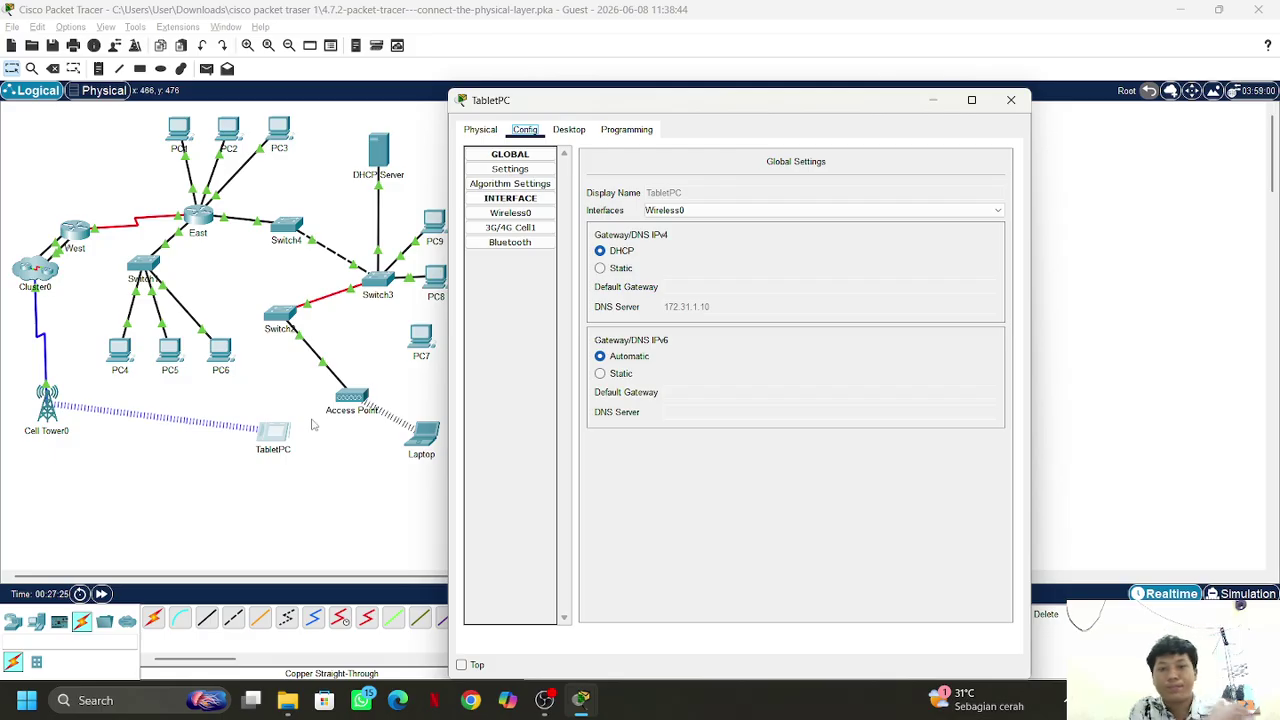
pyautogui.click(668, 211)
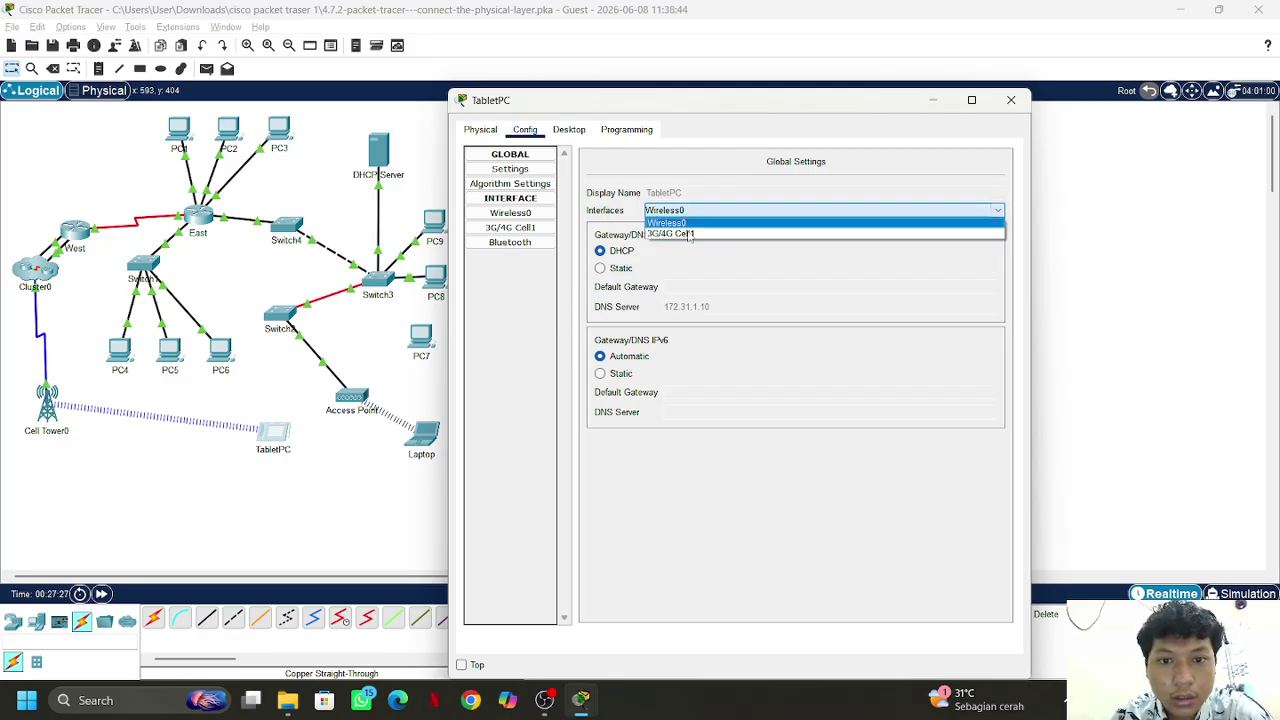
pyautogui.click(695, 236)
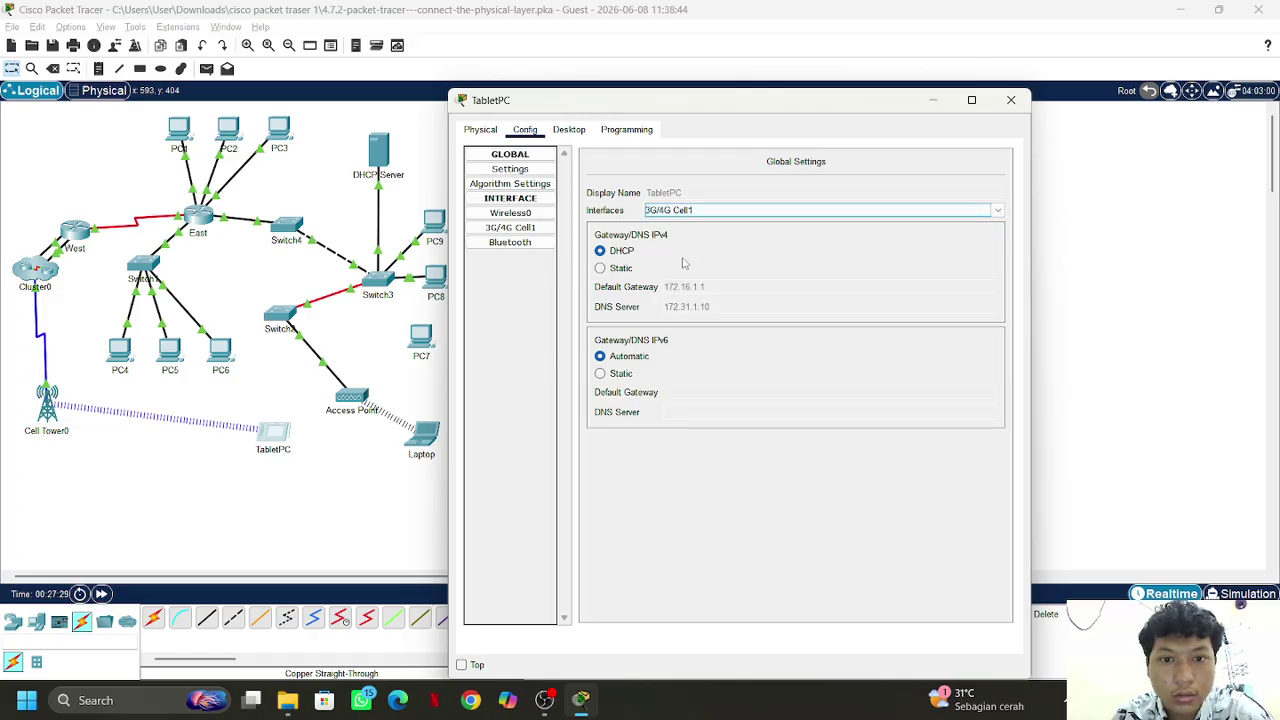
pyautogui.click(720, 186)
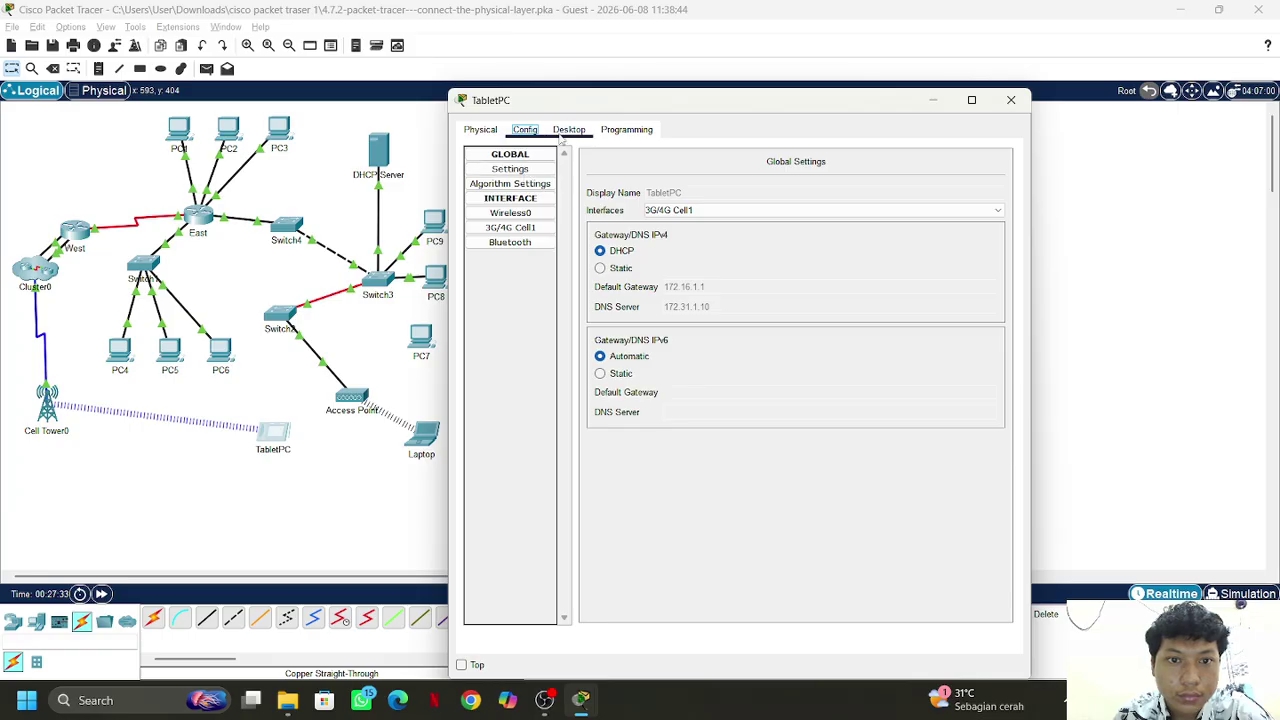
pyautogui.click(570, 131)
pyautogui.click(843, 192)
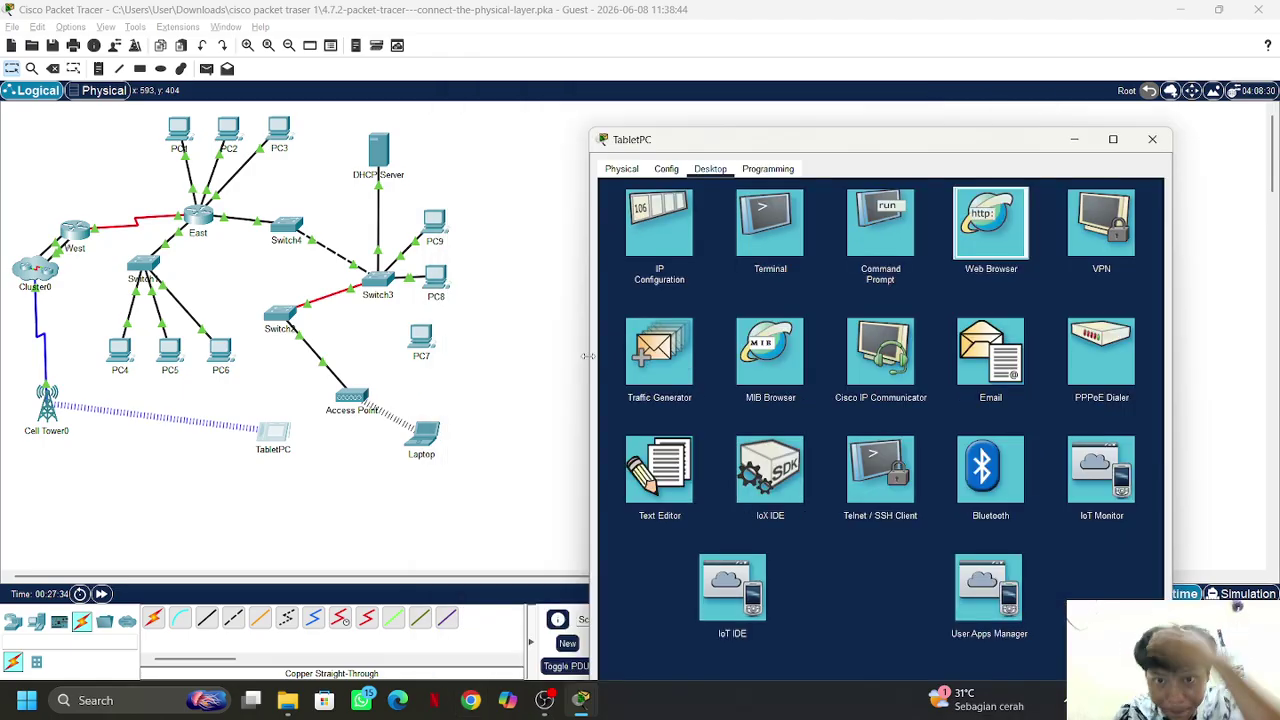
pyautogui.click(990, 222)
pyautogui.write('www.cisco.pka')
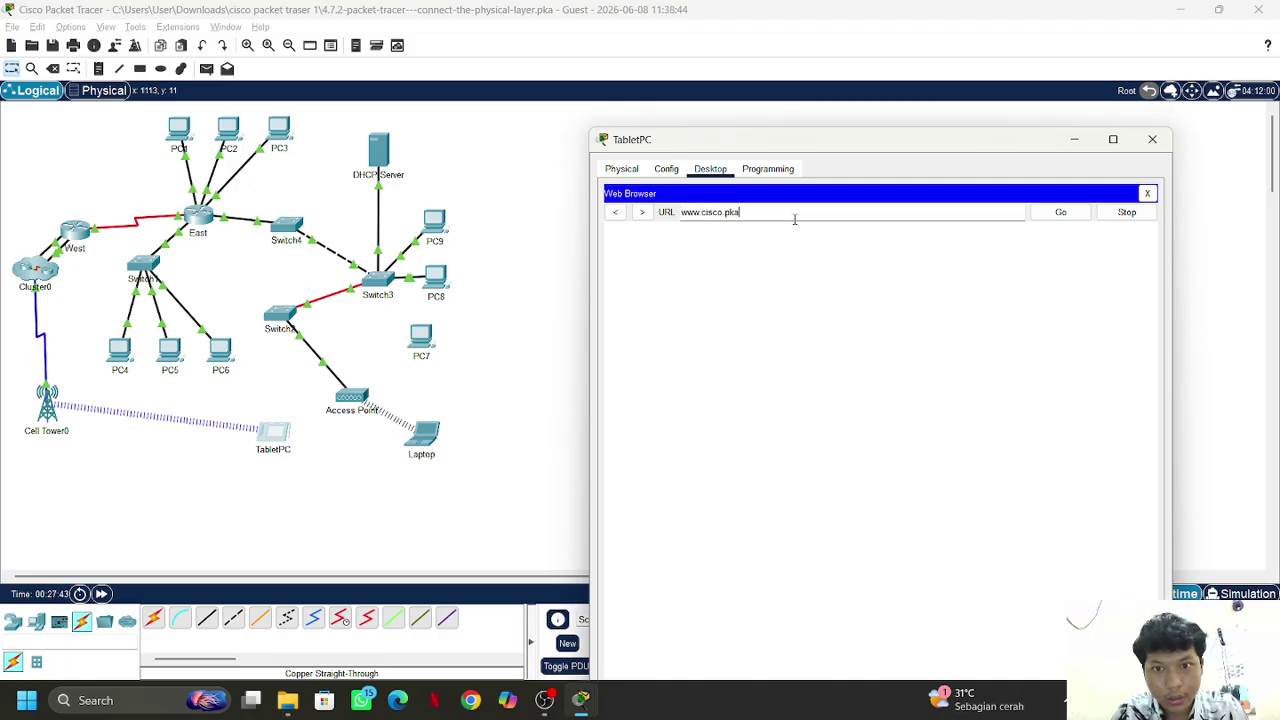
pyautogui.click(1042, 217)
pyautogui.moveTo(808, 147); pyautogui.dragTo(814, 48)
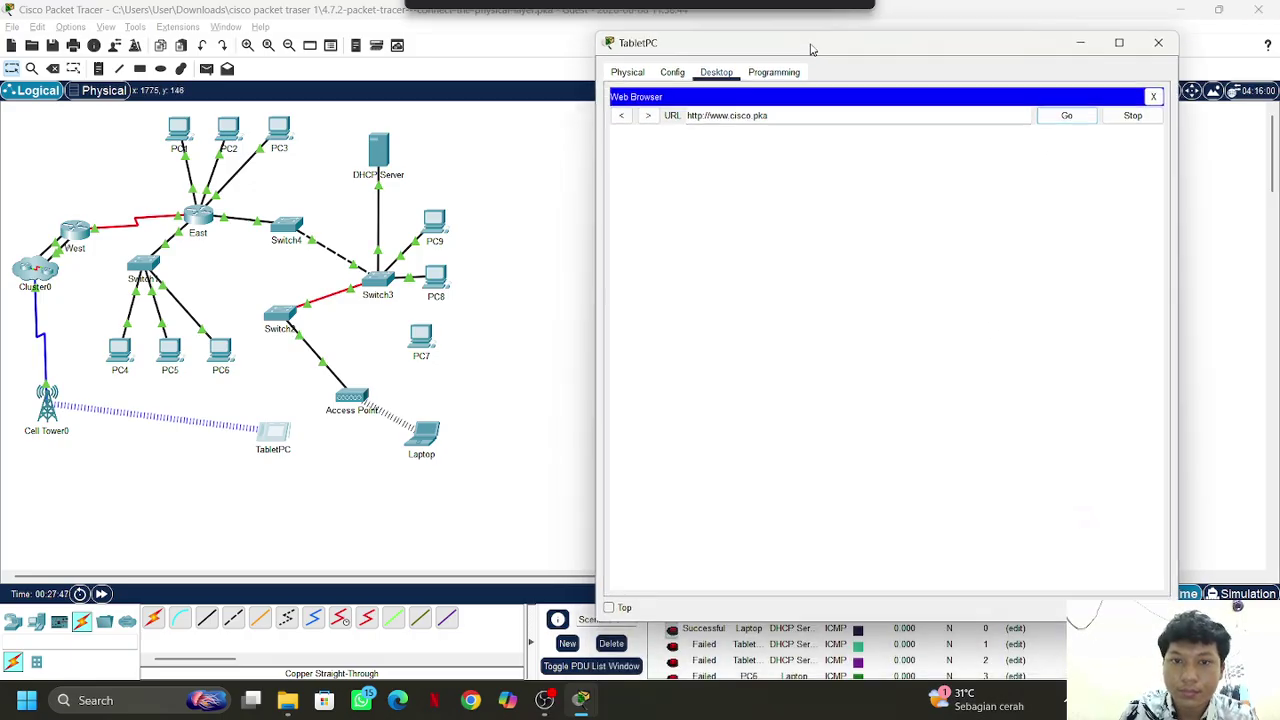
pyautogui.scroll(-1, 745, 649)
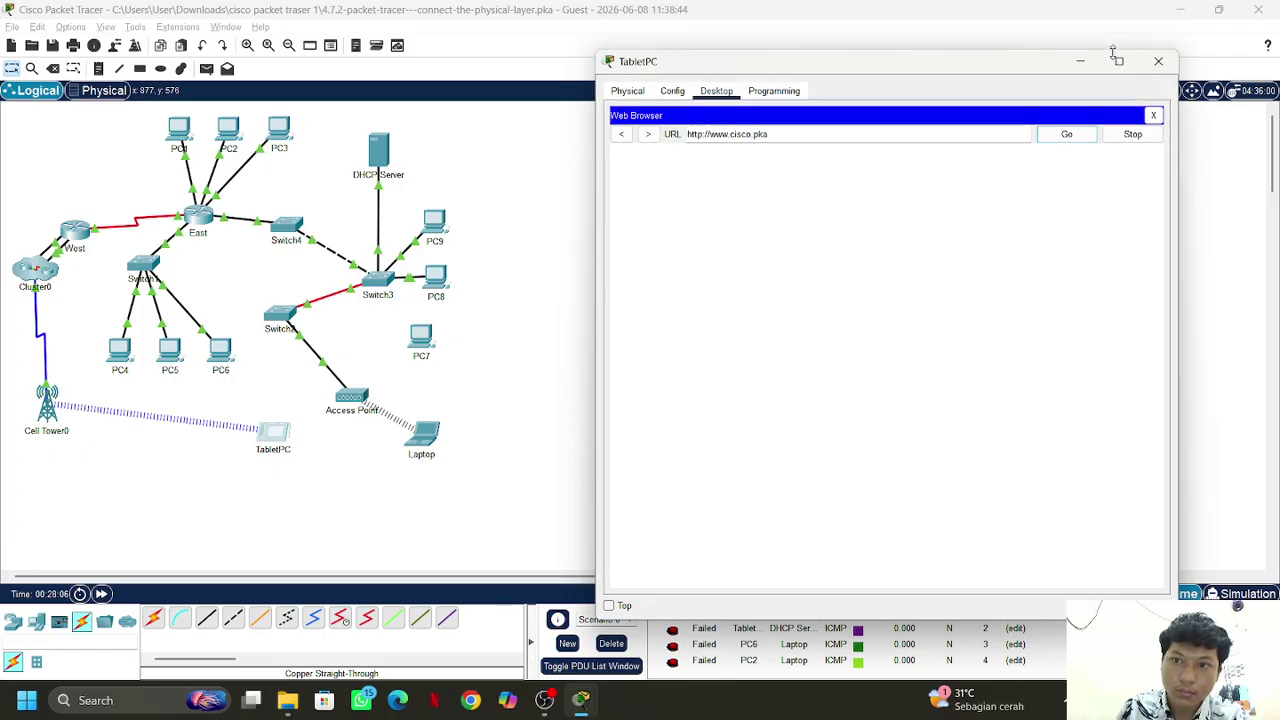
pyautogui.moveTo(984, 46); pyautogui.dragTo(1050, 183)
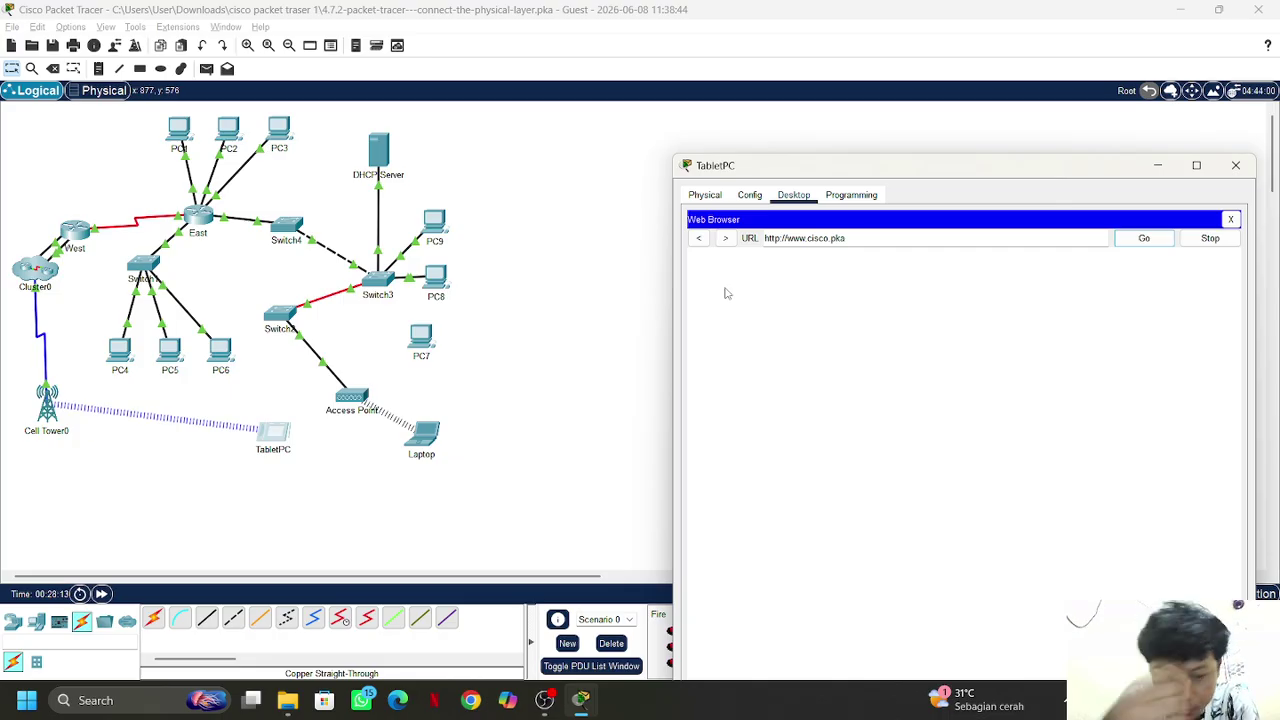
pyautogui.click(544, 700)
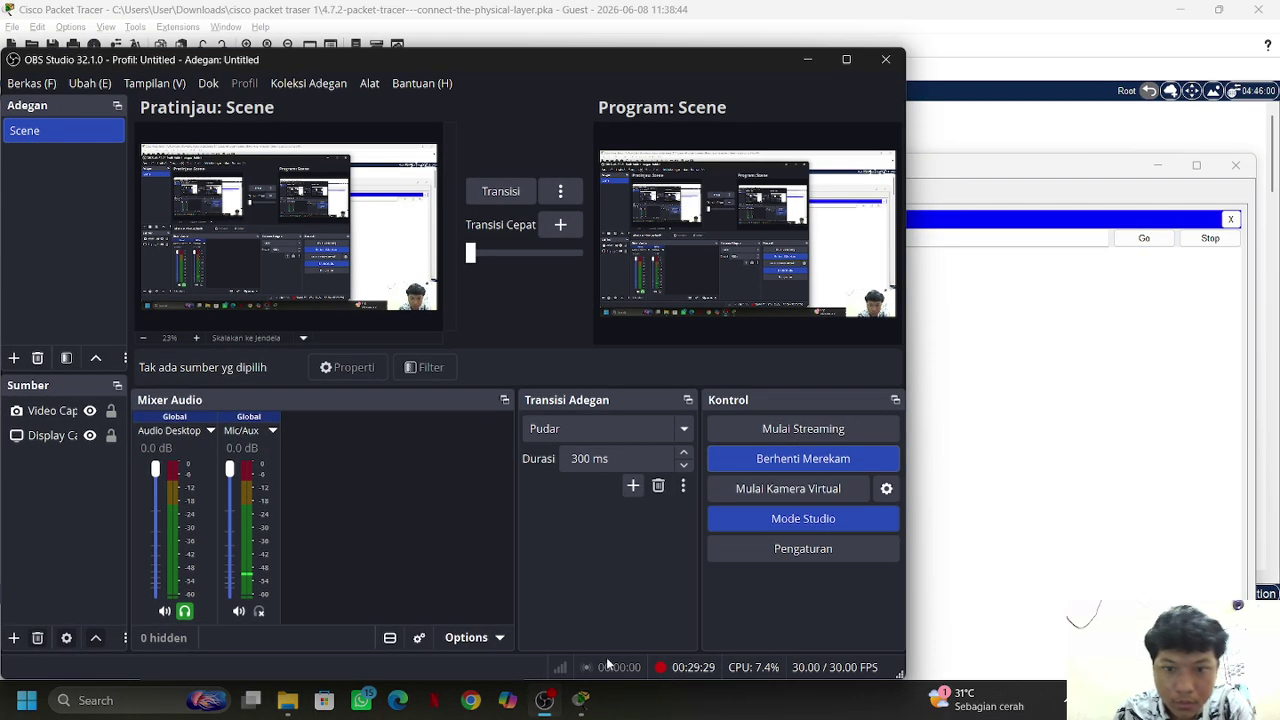
pyautogui.click(809, 66)
pyautogui.moveTo(913, 170); pyautogui.dragTo(896, 33)
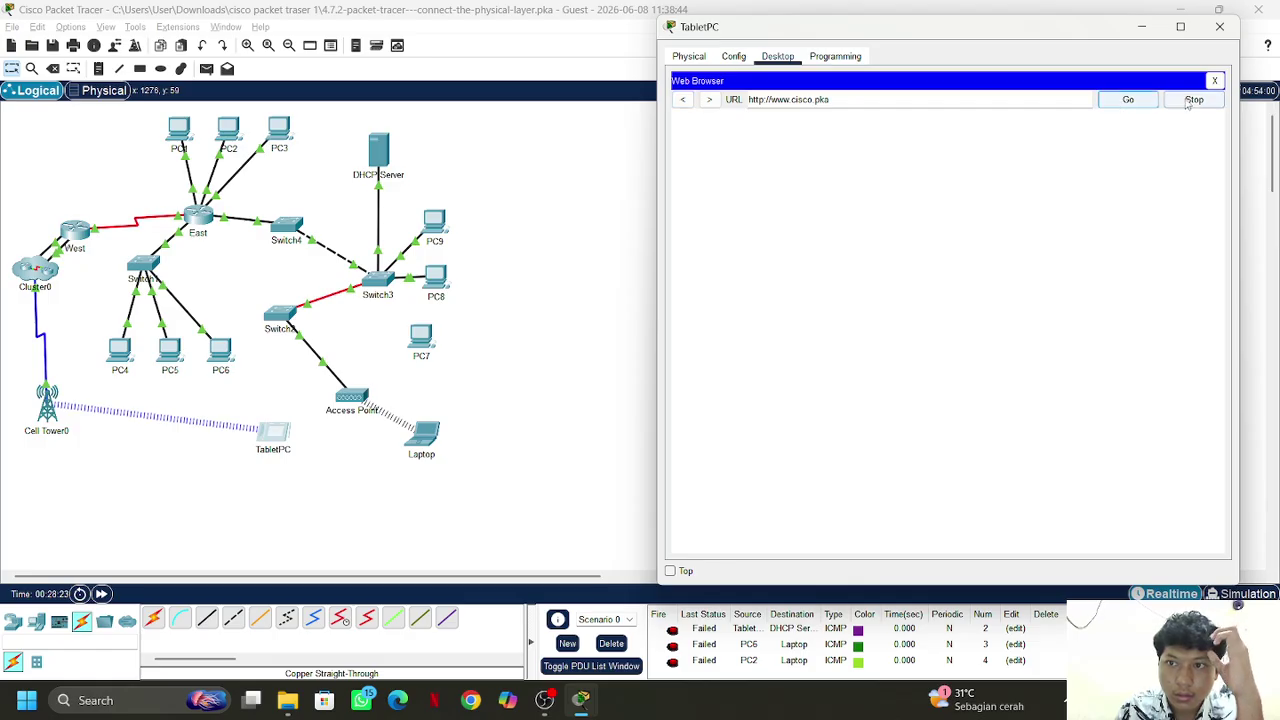
# Close the TabletPC's window and examine the Laptop's global settings and Wireless0 interface settings
pyautogui.click(1219, 26)
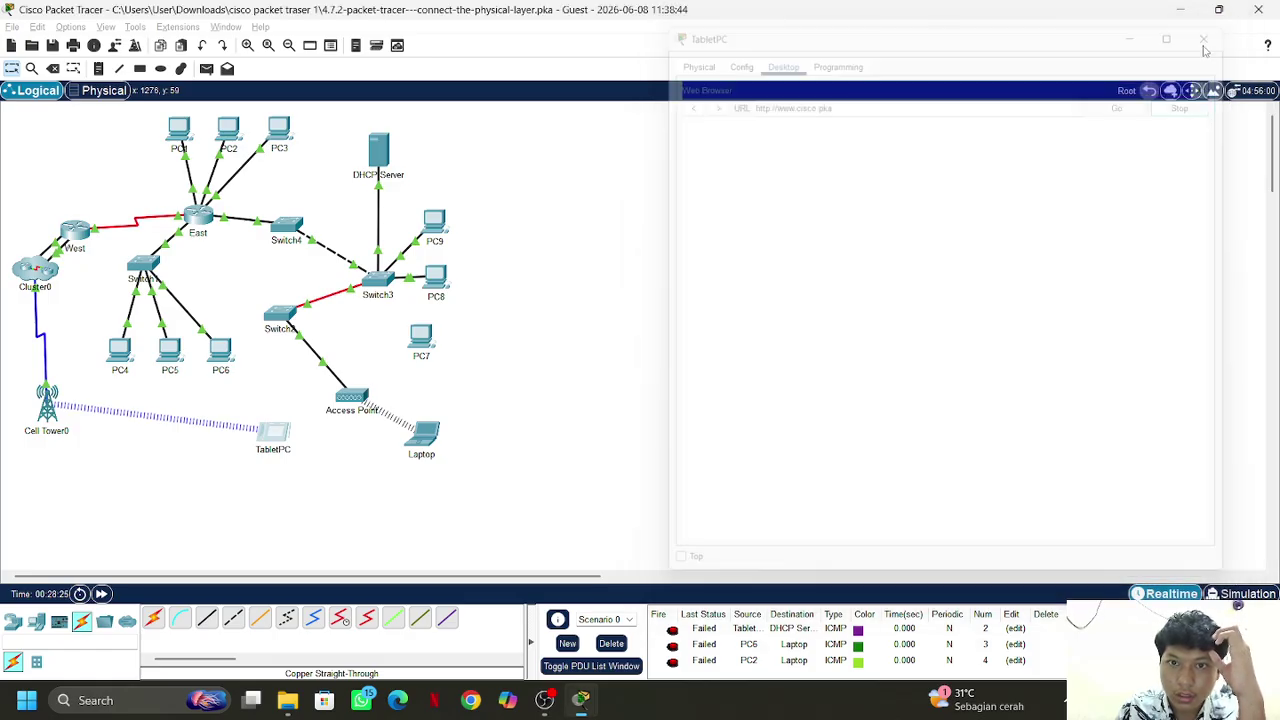
pyautogui.click(424, 432)
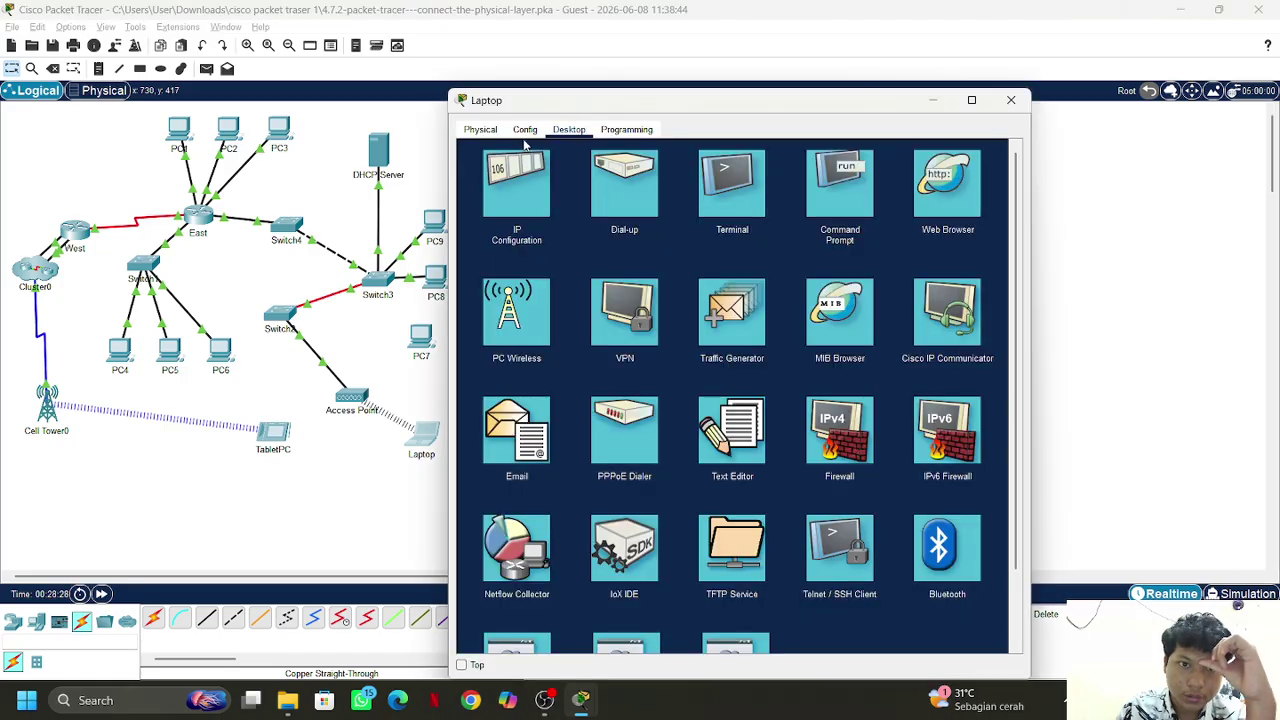
pyautogui.click(525, 129)
pyautogui.click(660, 210)
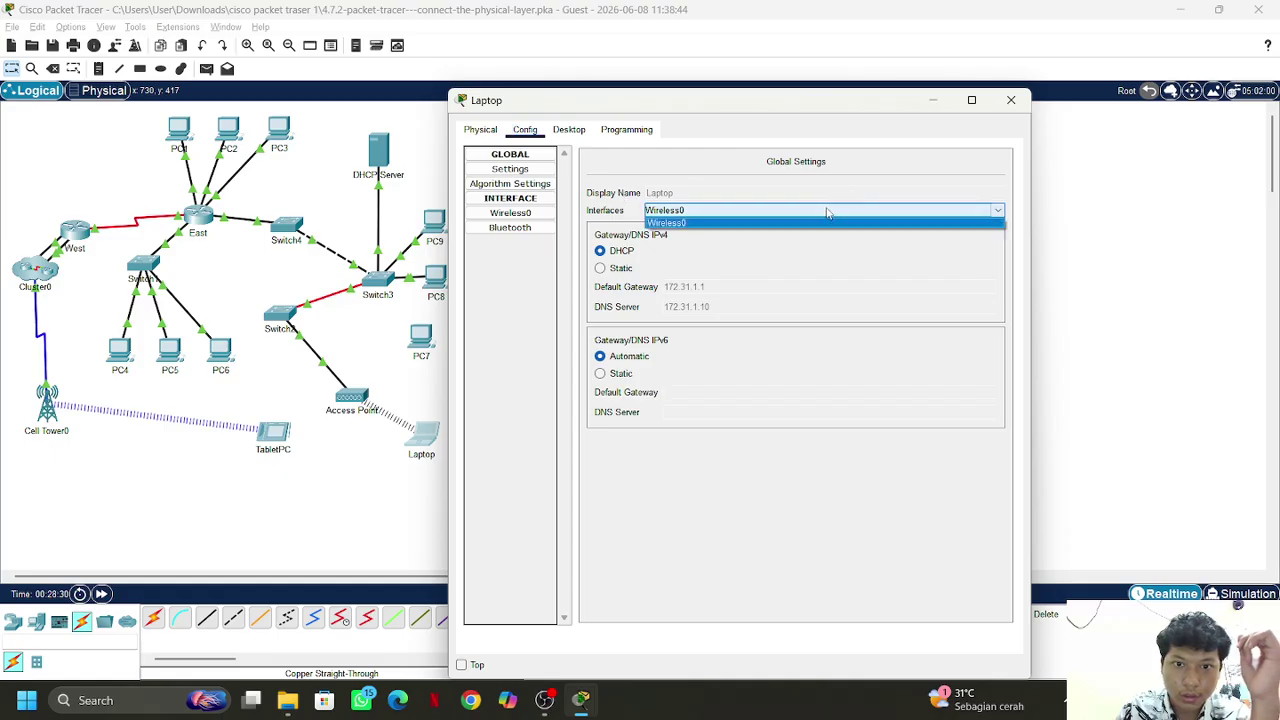
pyautogui.click(660, 222)
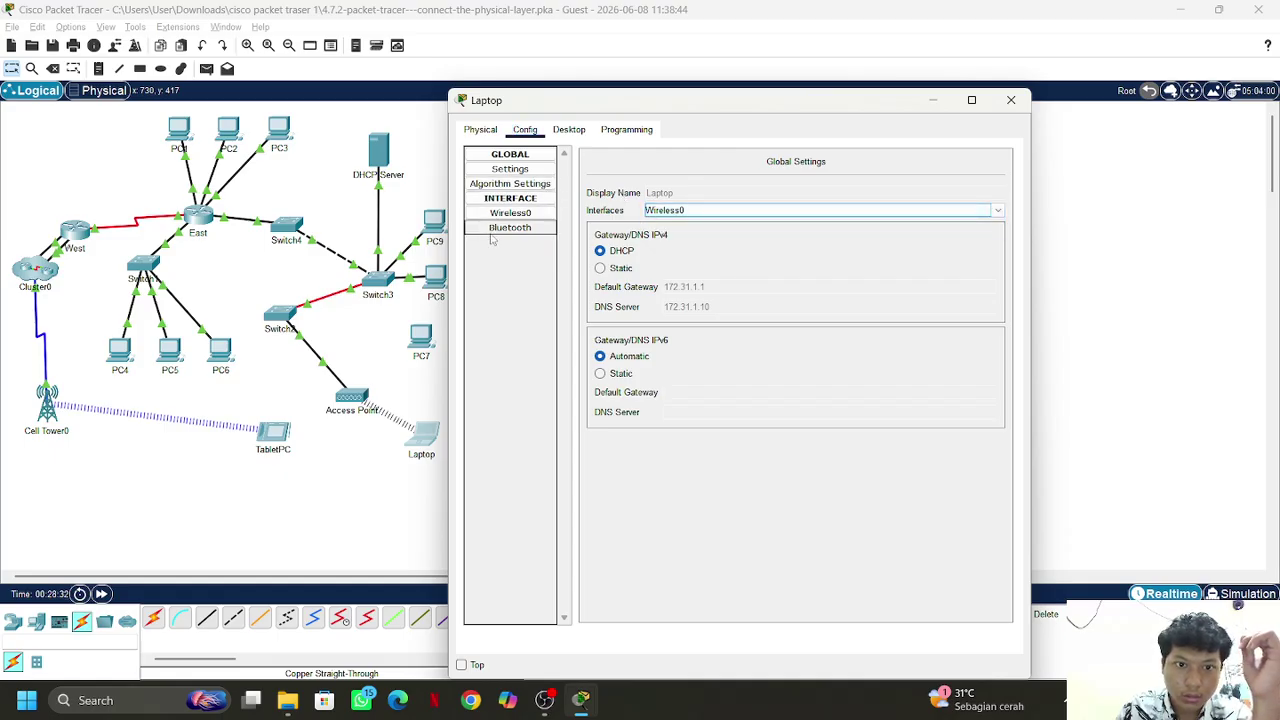
pyautogui.click(515, 214)
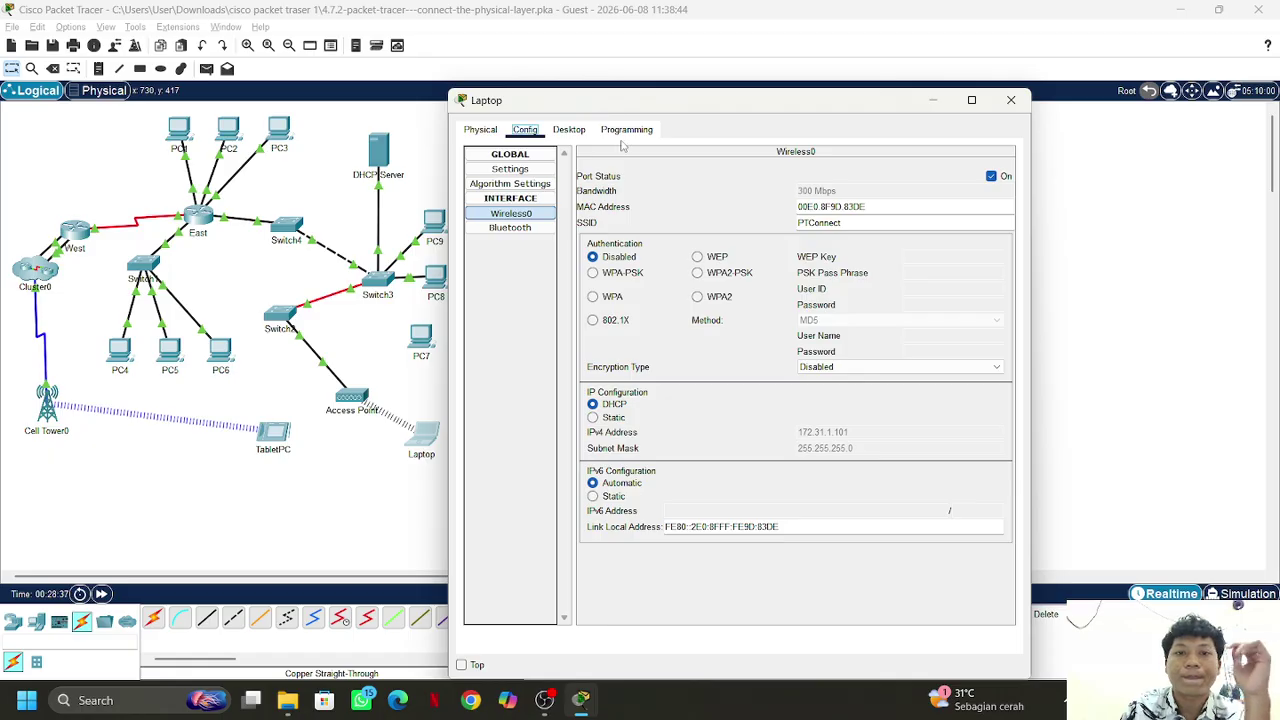
pyautogui.click(569, 129)
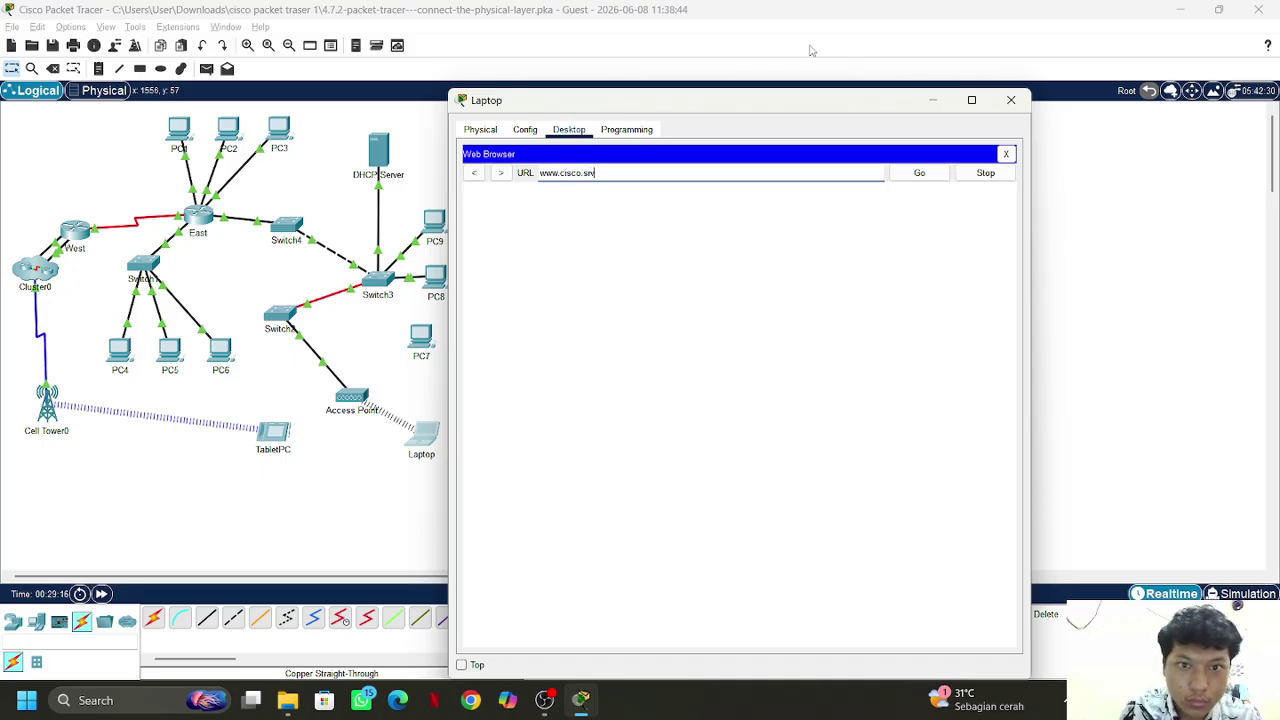
pyautogui.click(937, 178)
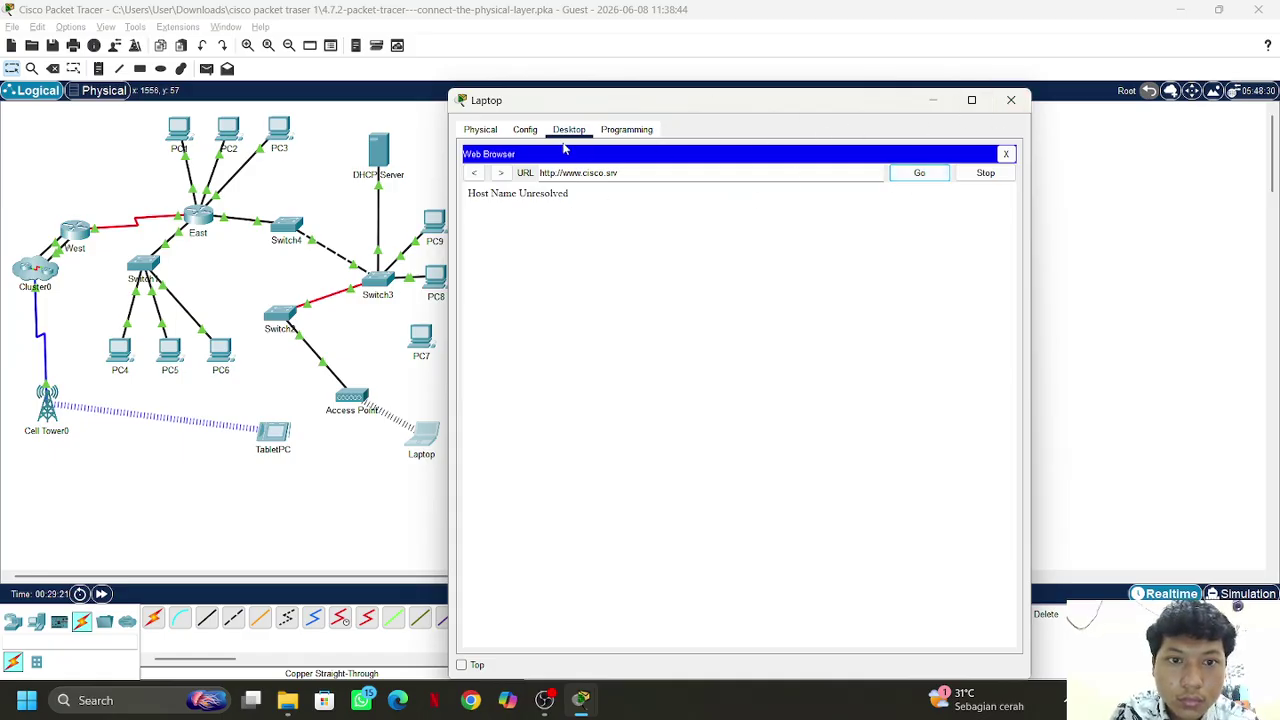
# Review the Laptop's physical modules, Wireless0 and global settings, switch its IPv6 gateway to Static and back to Automatic, and close its window
pyautogui.click(481, 130)
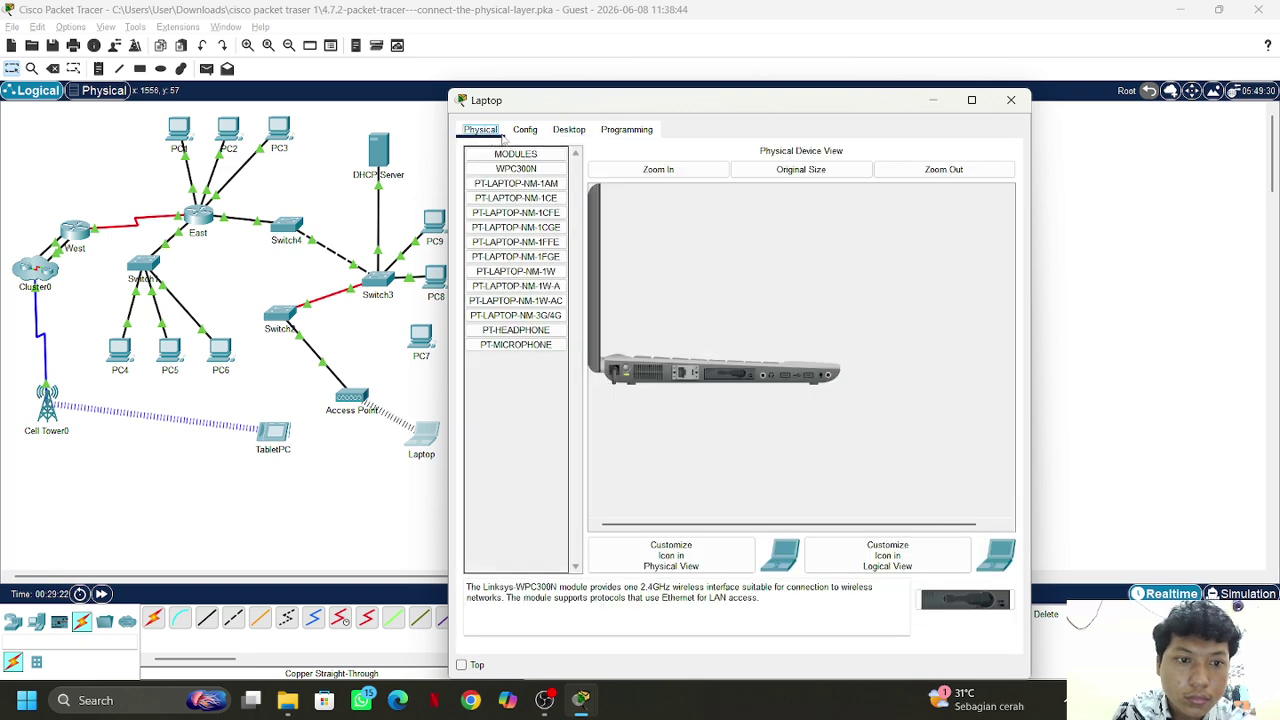
pyautogui.click(525, 130)
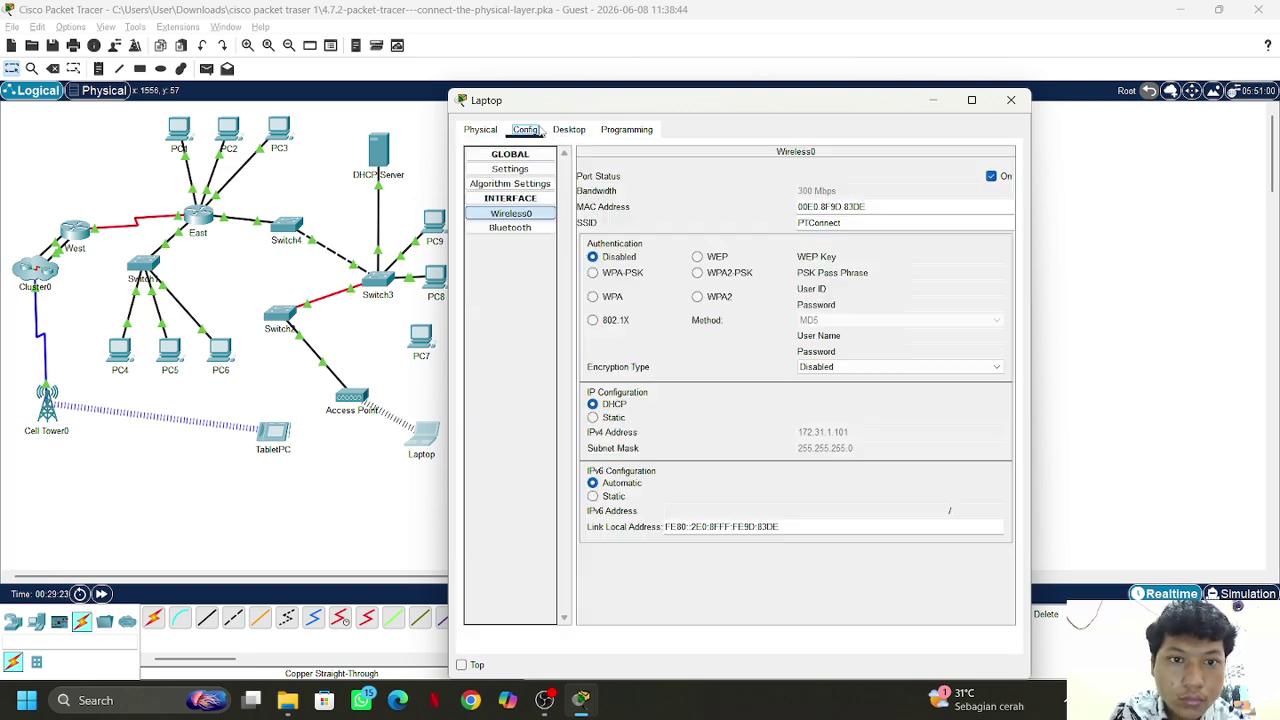
pyautogui.click(510, 169)
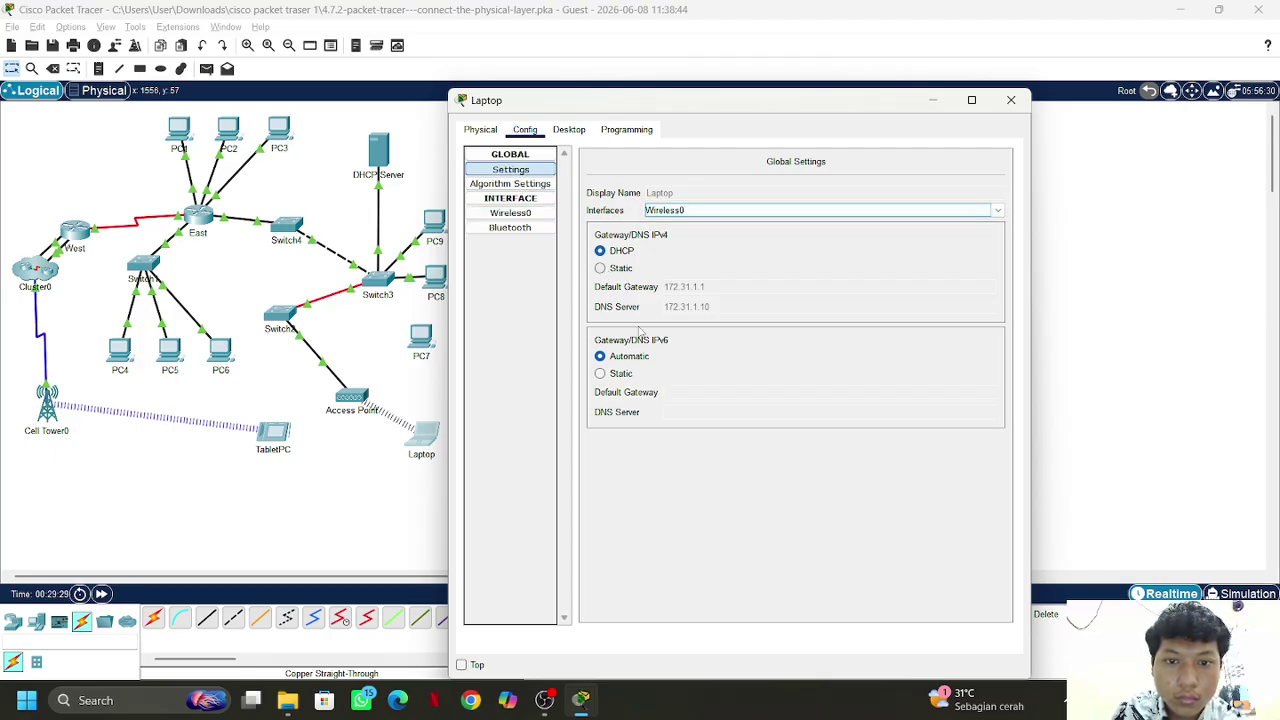
pyautogui.click(600, 373)
pyautogui.click(602, 357)
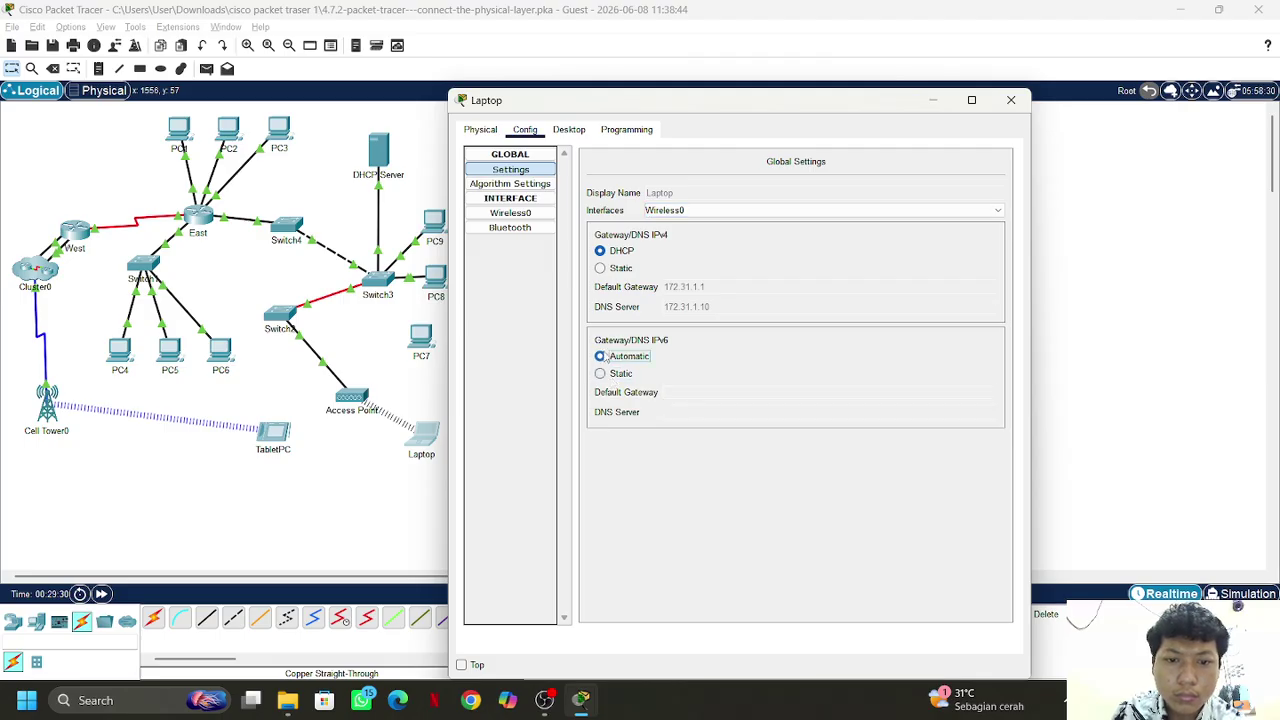
pyautogui.click(1012, 101)
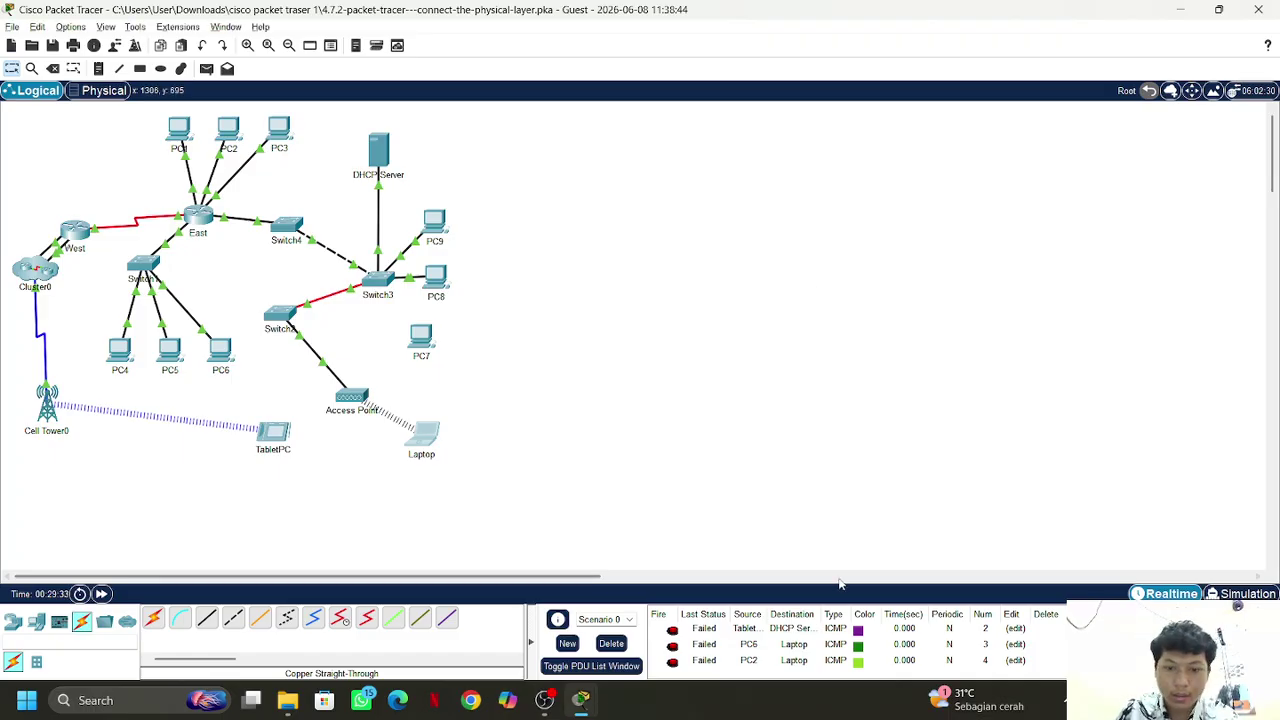
# Bring up the PT Activity instructions window
pyautogui.moveTo(580, 710)
pyautogui.click(671, 612)
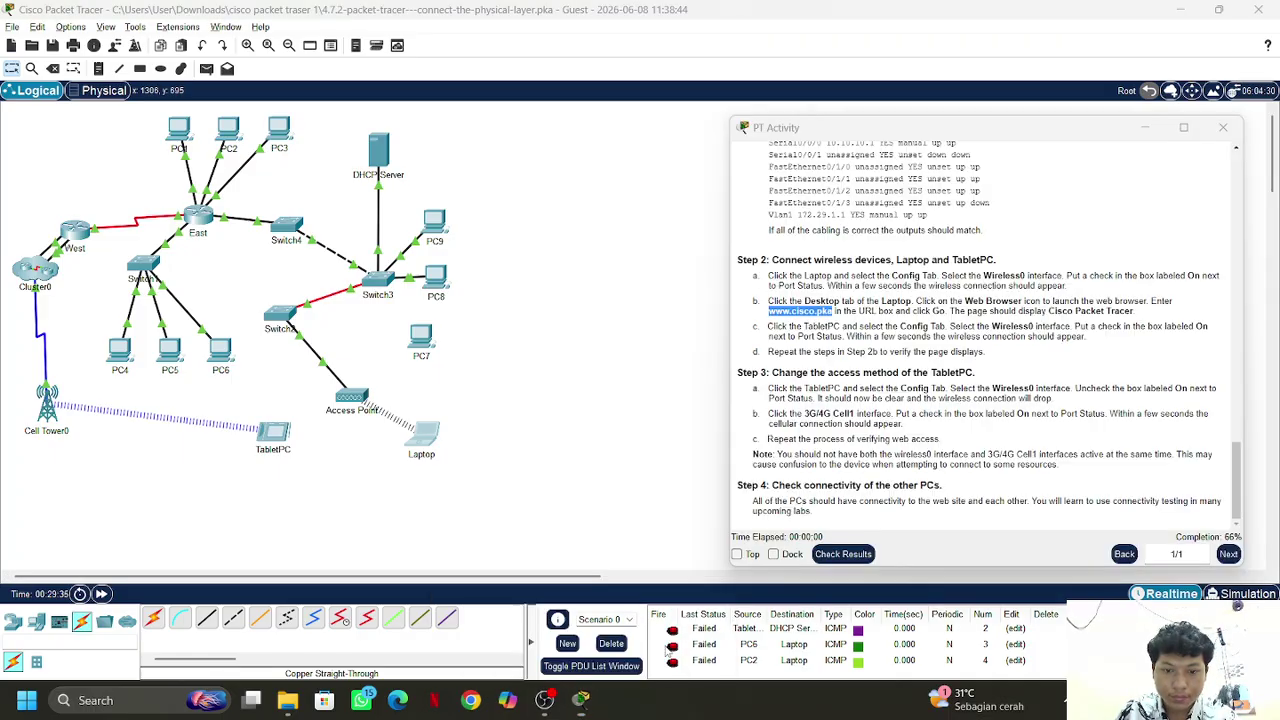
# Close the PT Activity instructions, examine PC1's IP configuration and close PC1's window
pyautogui.click(1025, 440)
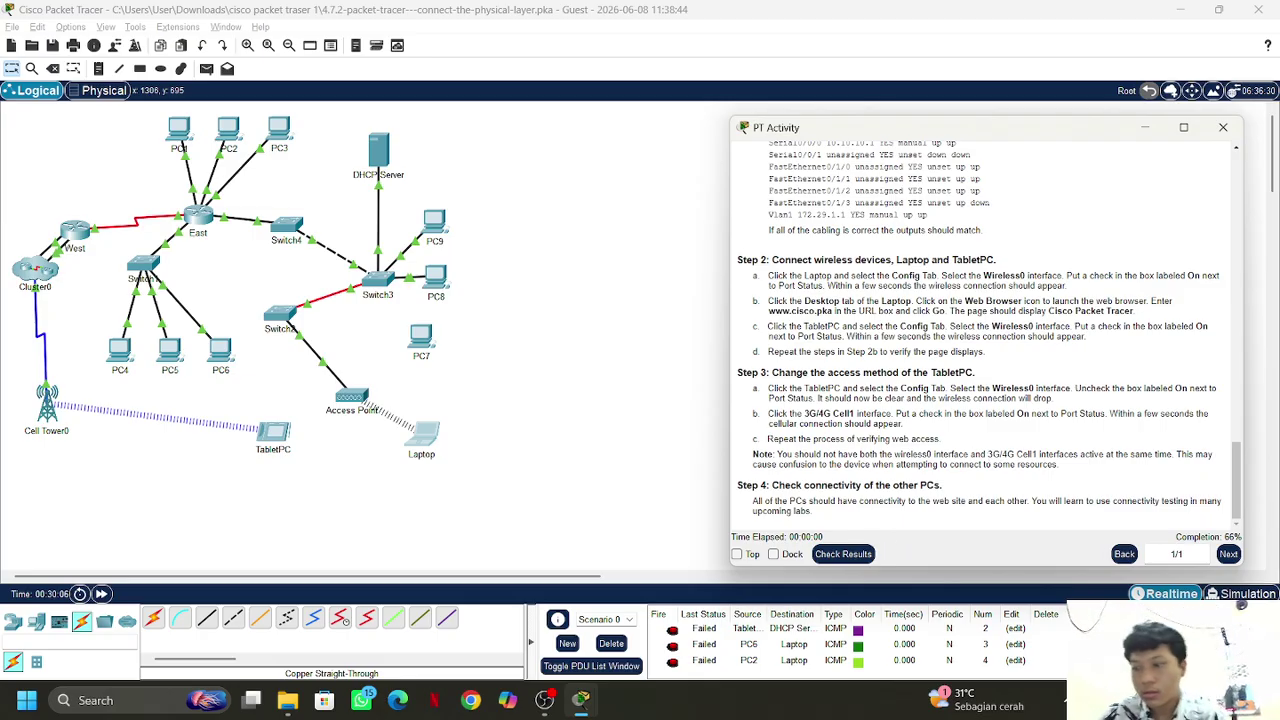
pyautogui.click(1223, 128)
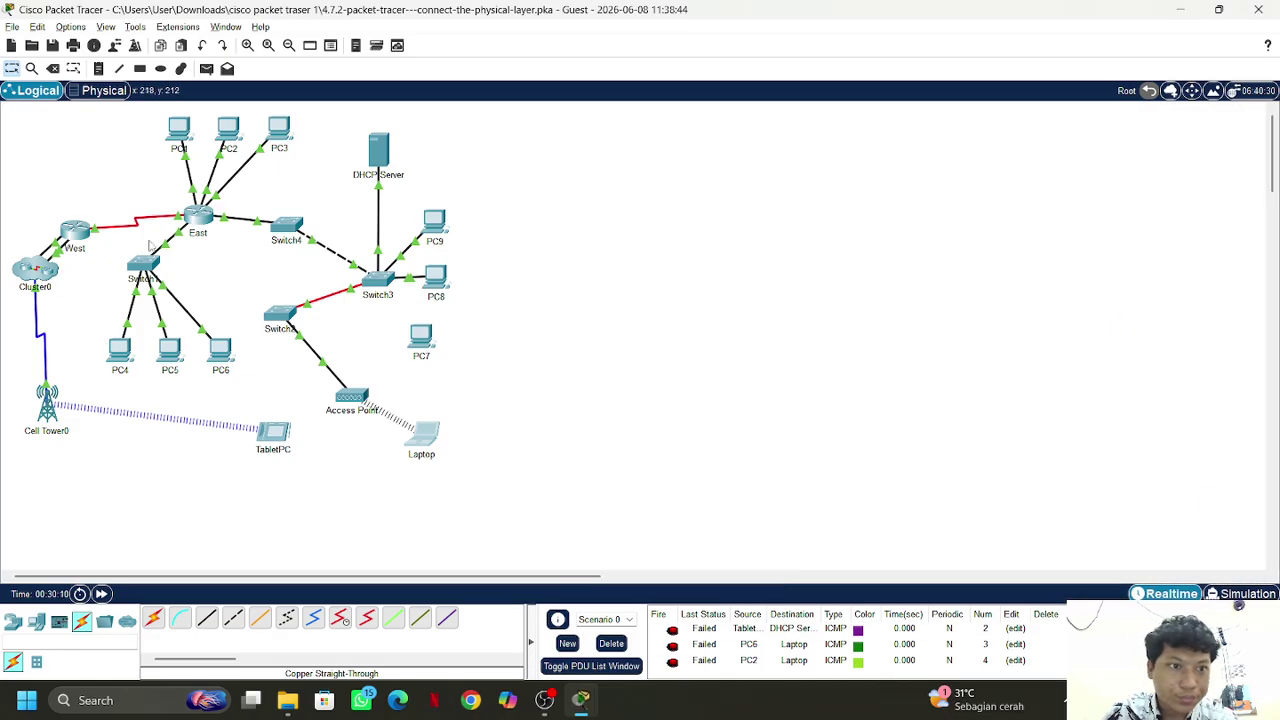
pyautogui.click(185, 143)
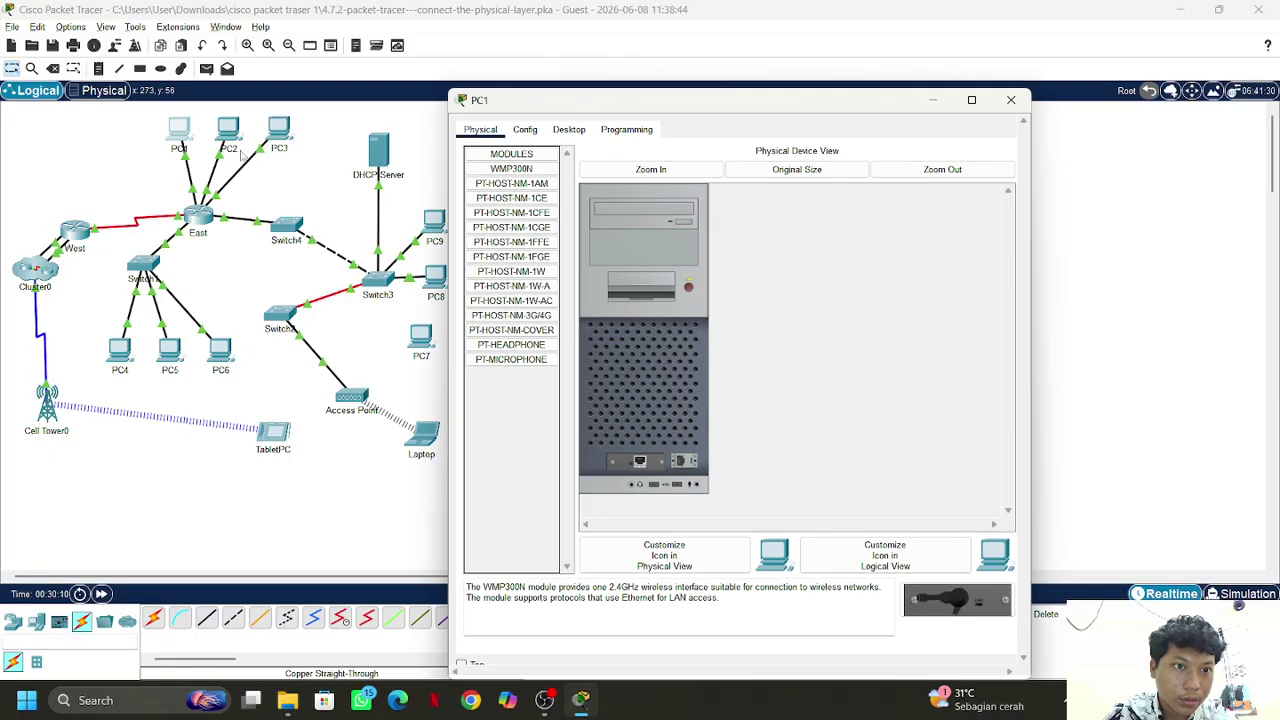
pyautogui.click(527, 130)
pyautogui.click(568, 130)
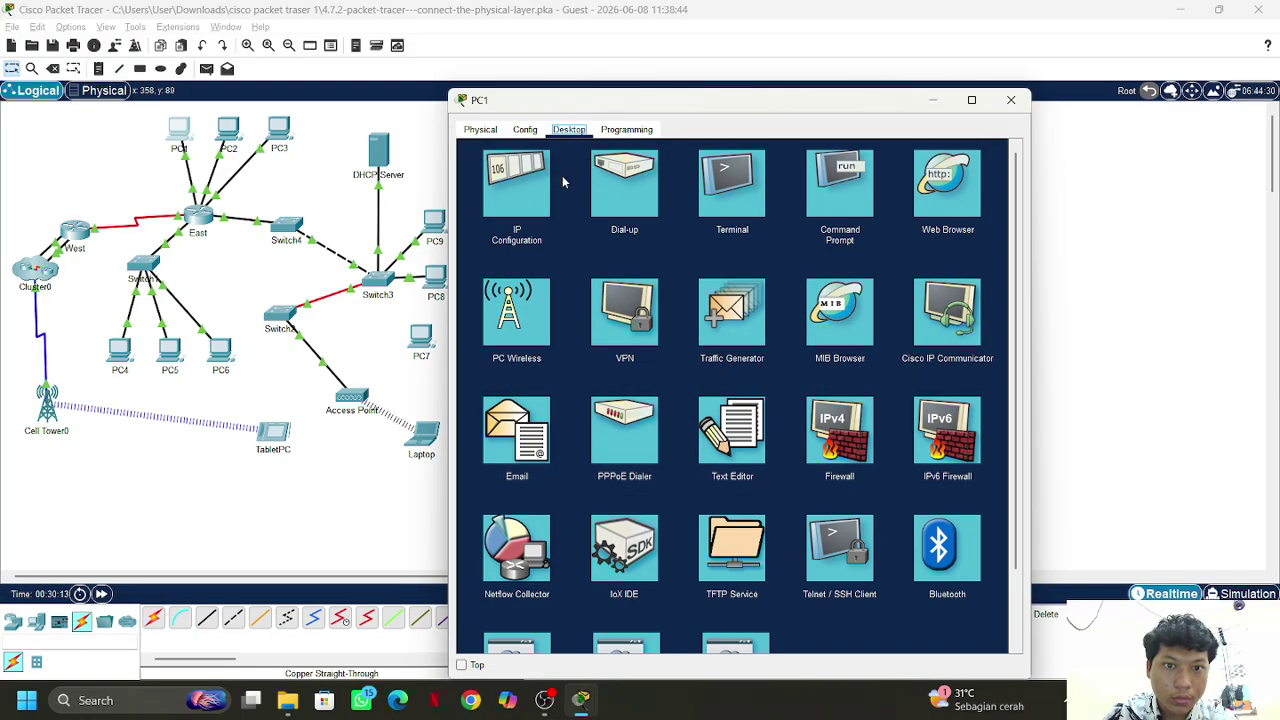
pyautogui.click(516, 185)
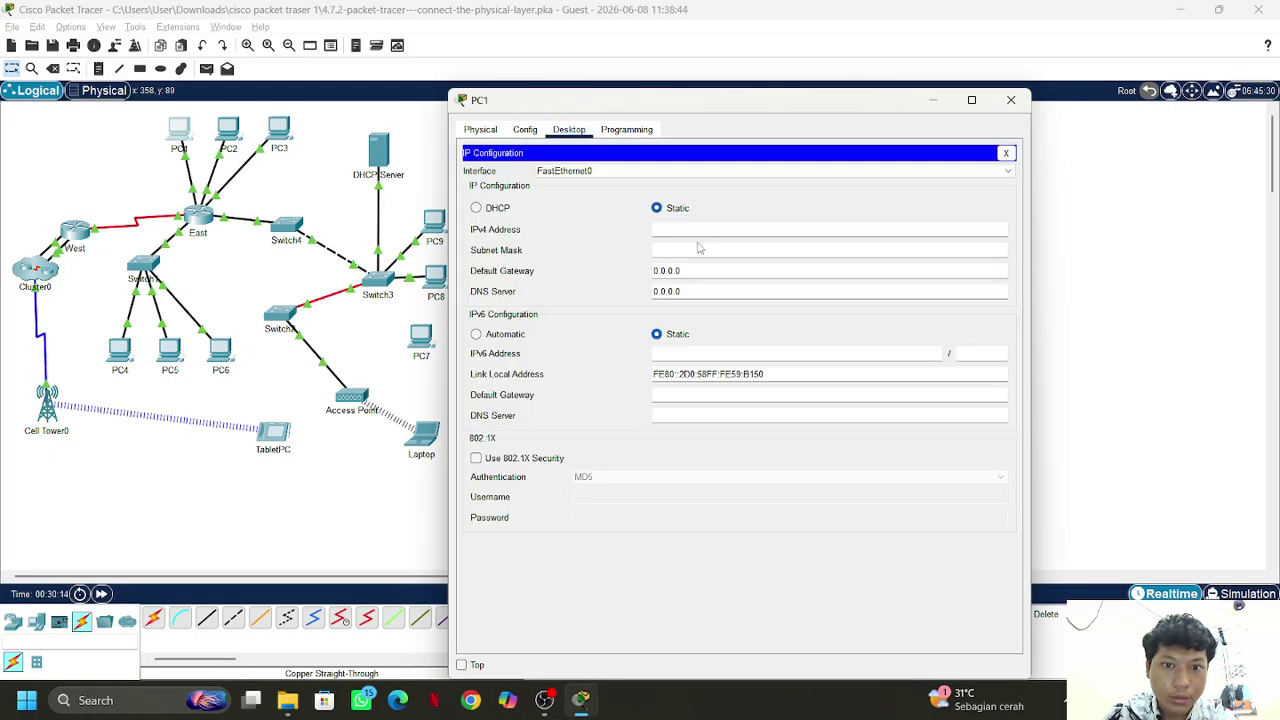
pyautogui.click(1011, 100)
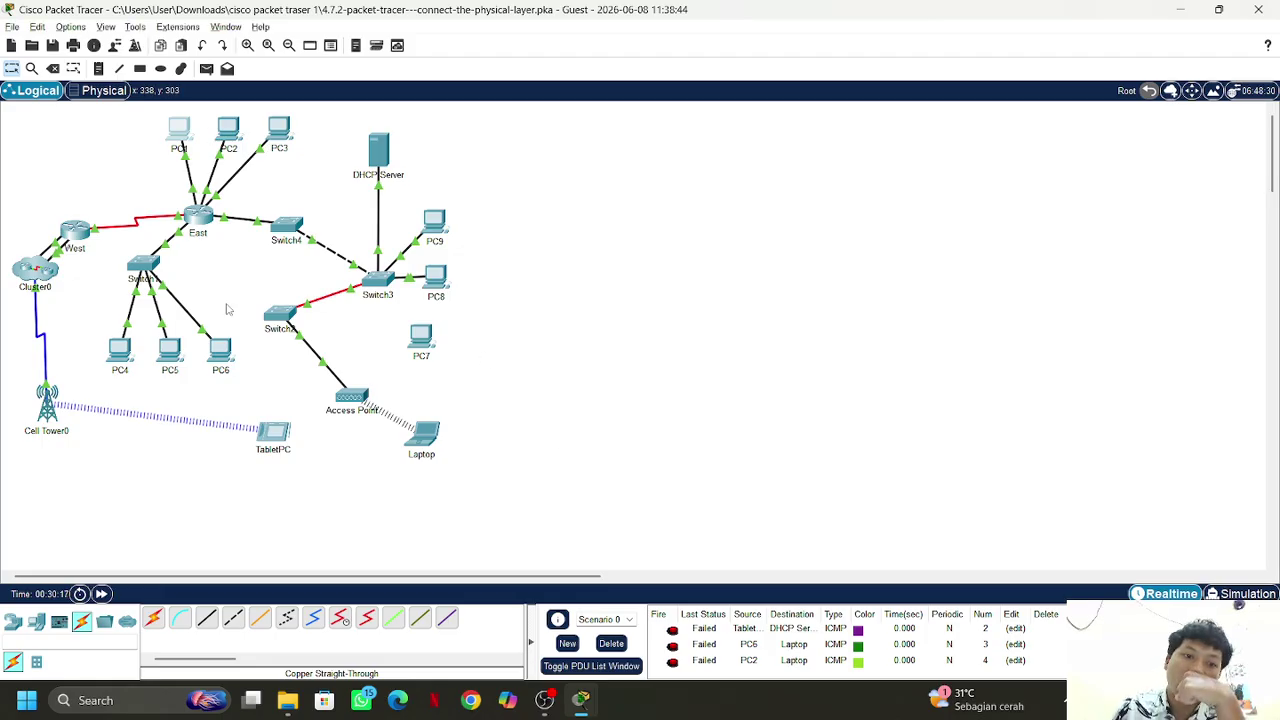
pyautogui.click(279, 135)
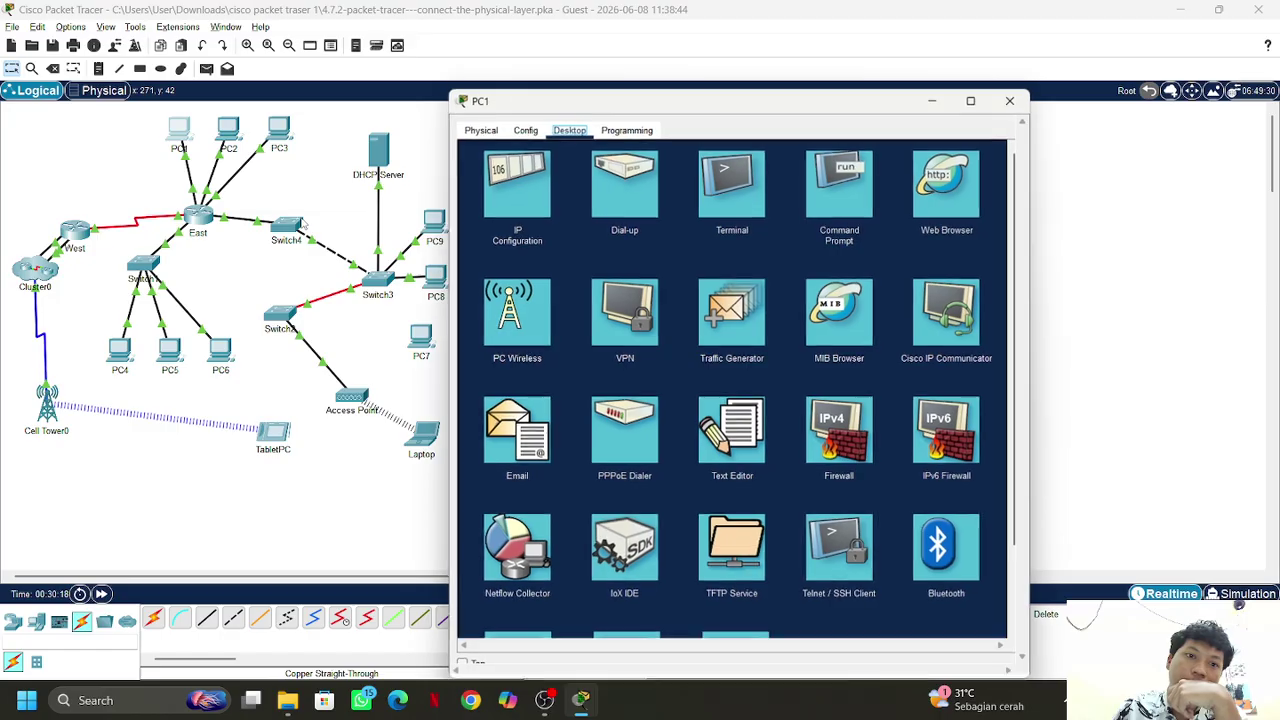
pyautogui.click(540, 196)
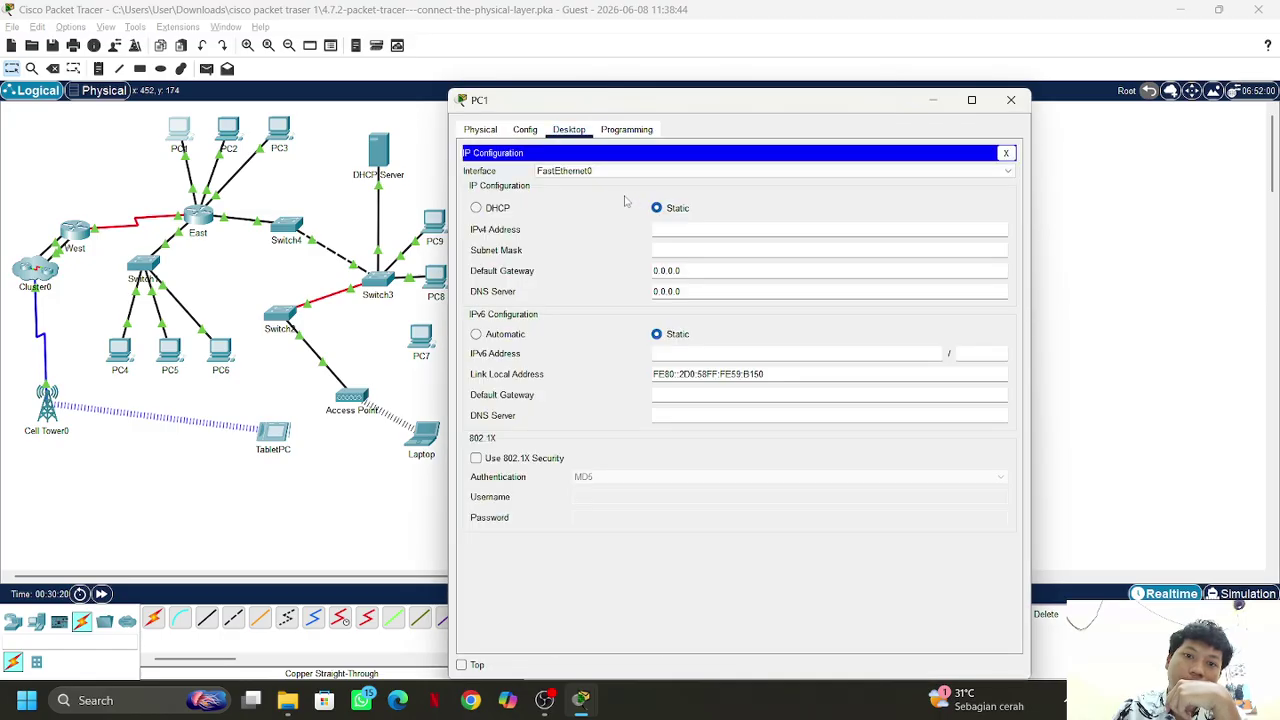
pyautogui.click(700, 230)
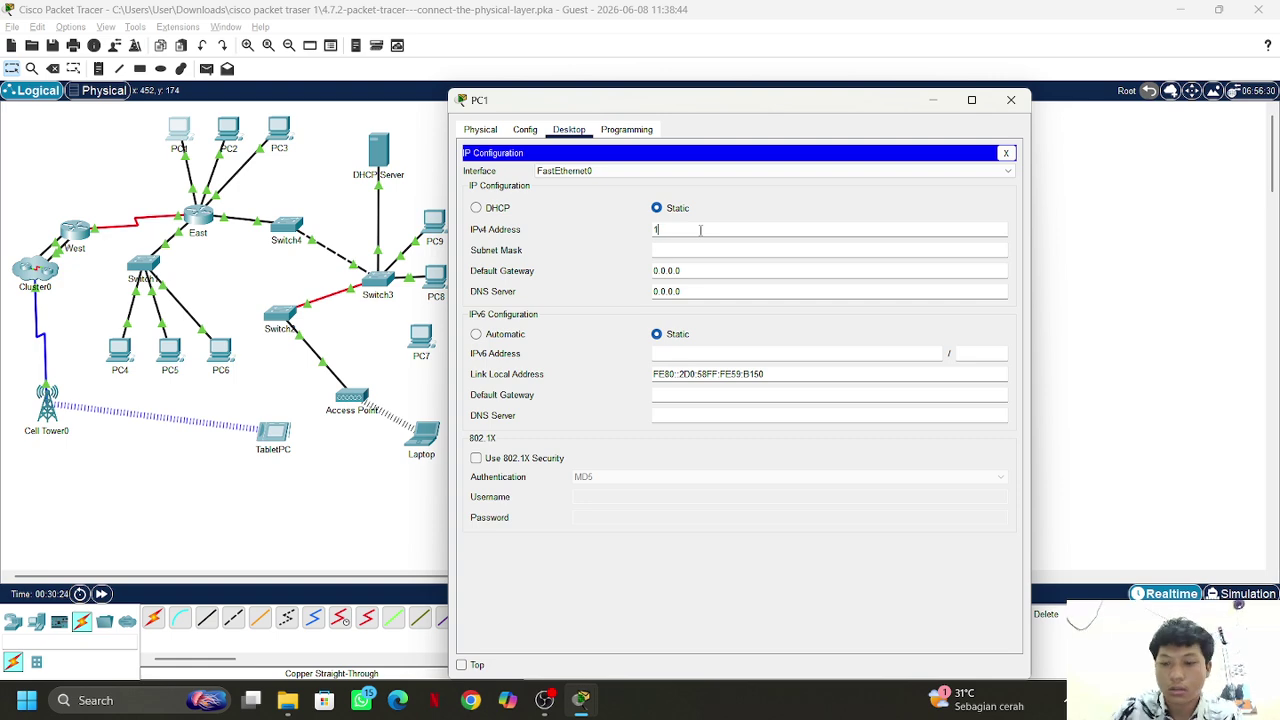
pyautogui.click(1011, 100)
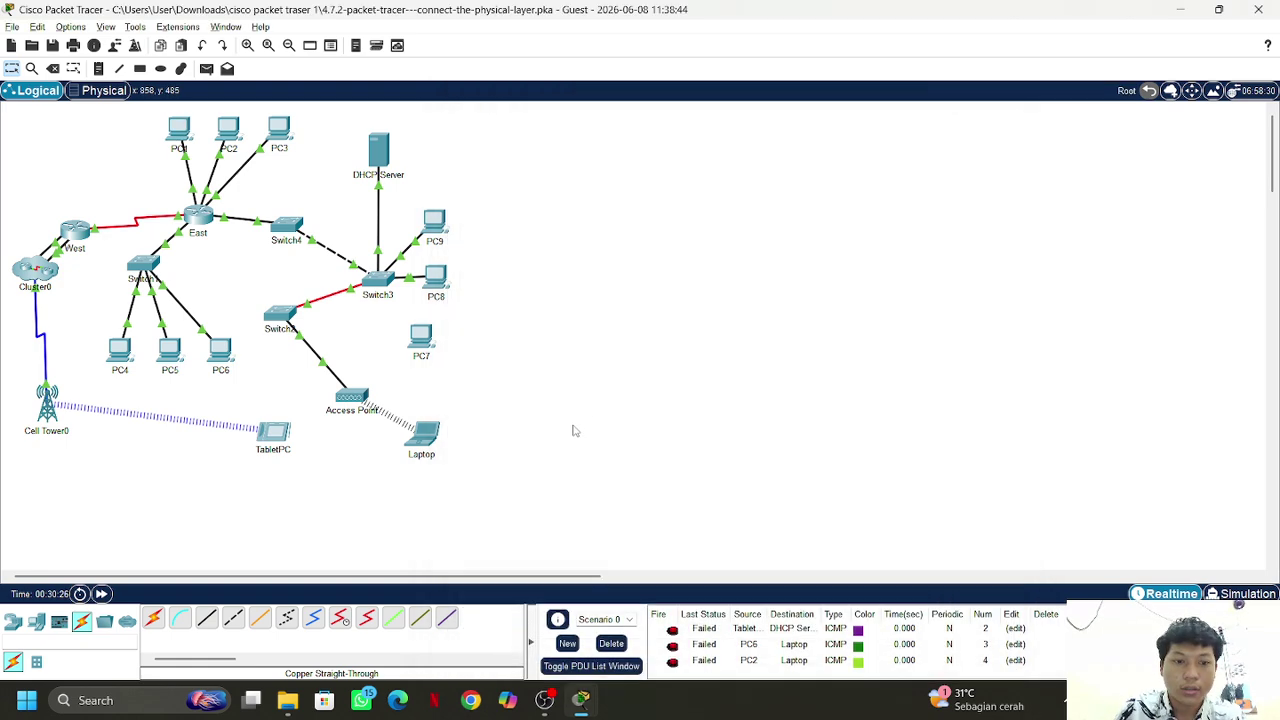
# Examine the DHCP Server's IP configuration, select its IPv4 address and close the server's window
pyautogui.click(385, 157)
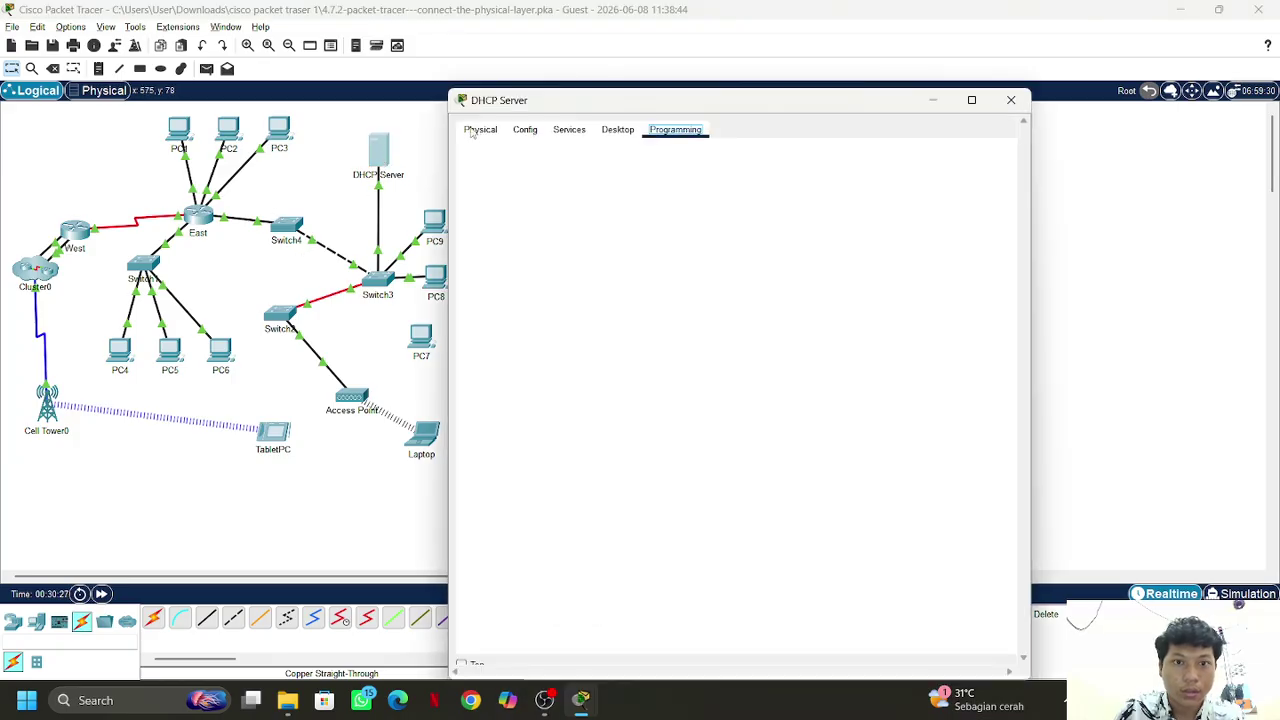
pyautogui.click(620, 130)
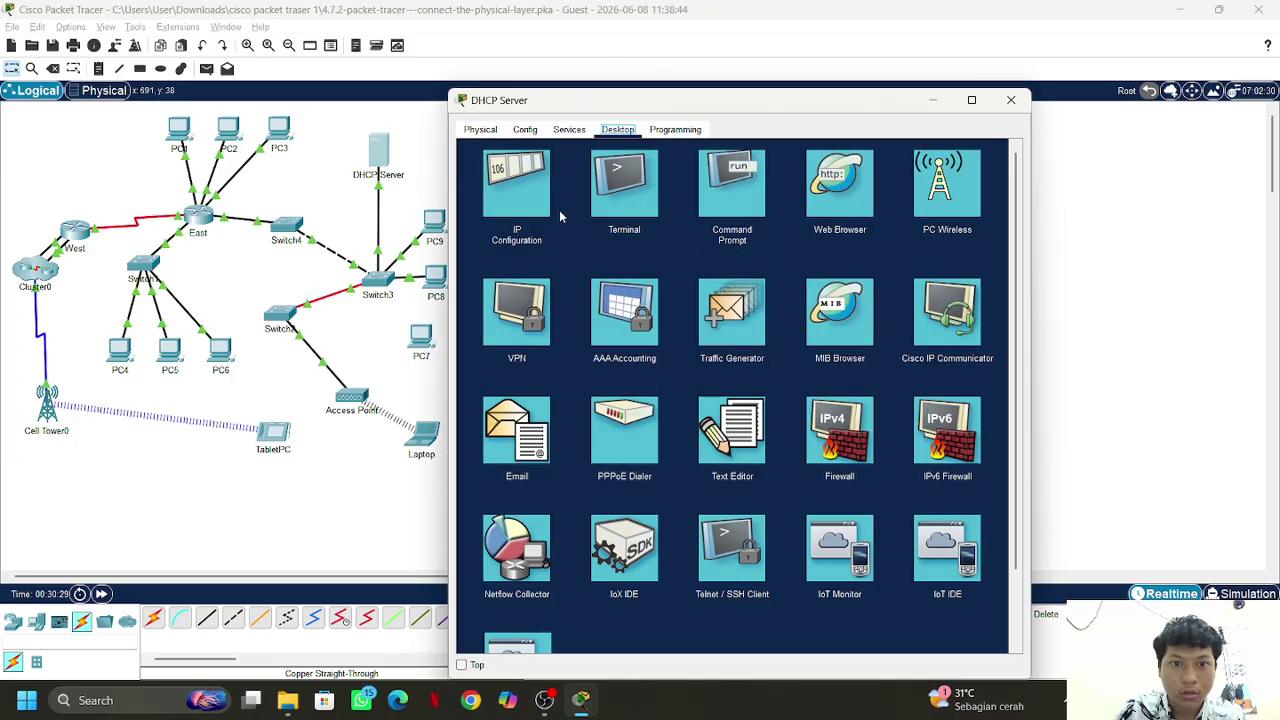
pyautogui.click(511, 226)
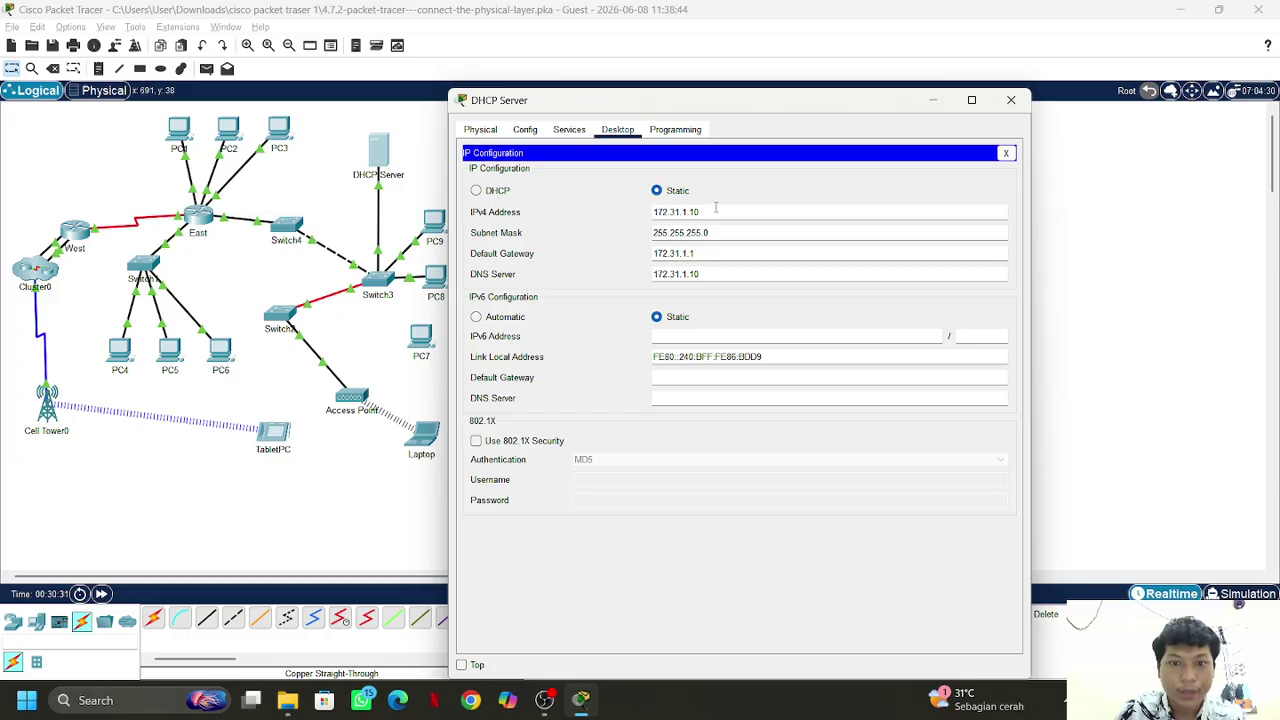
pyautogui.hotkey('ctrl', 'a')
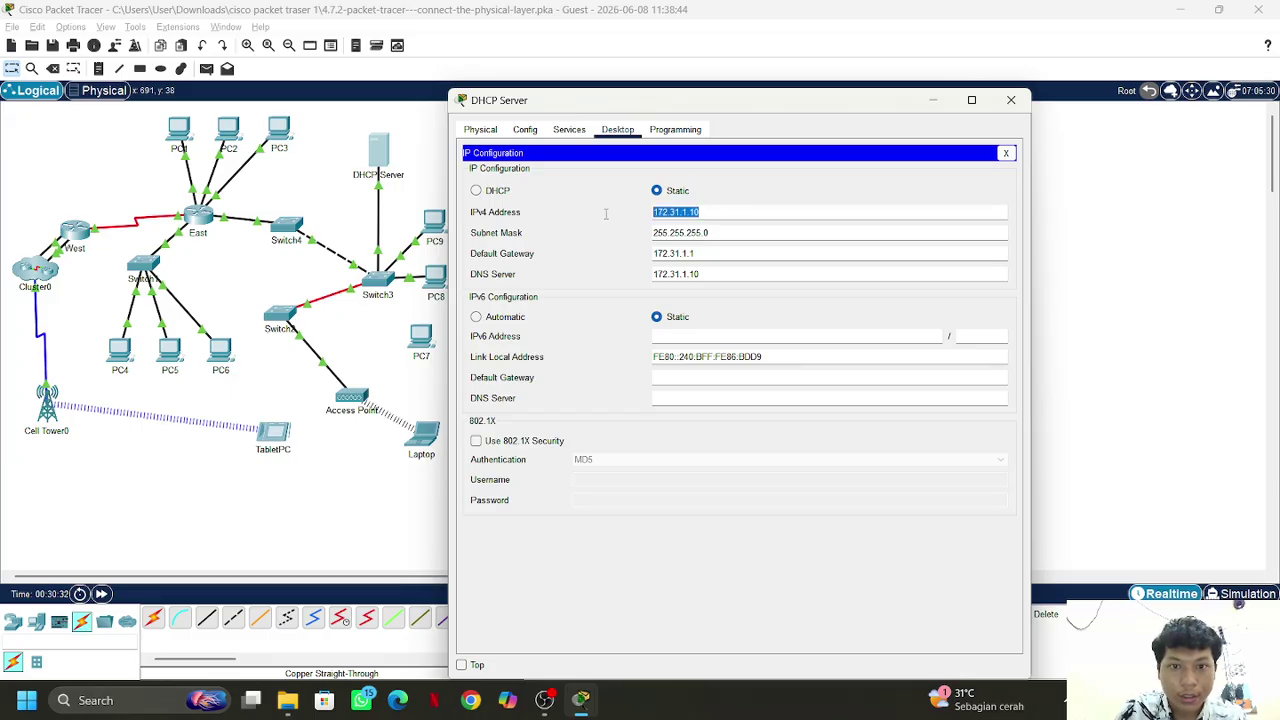
pyautogui.click(1010, 101)
# Open the Laptop's command prompt, begin a ping command and move the window clear of the DHCP Server
pyautogui.click(421, 435)
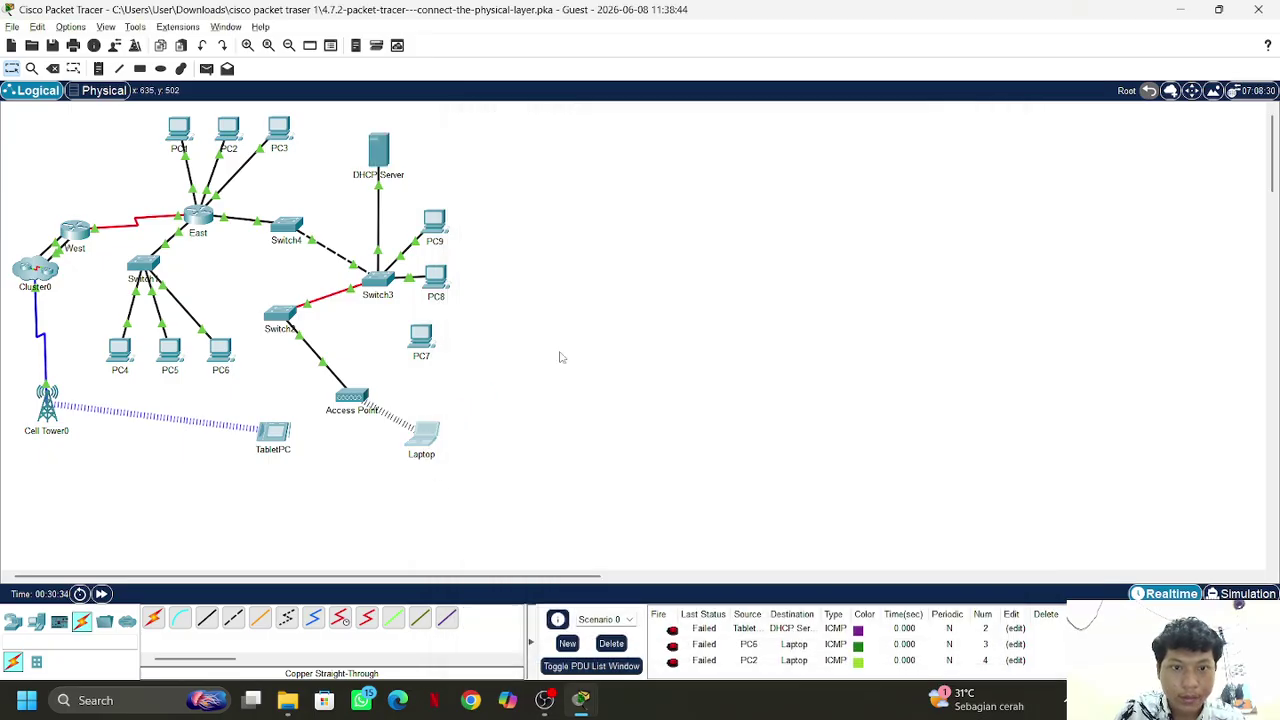
pyautogui.click(569, 130)
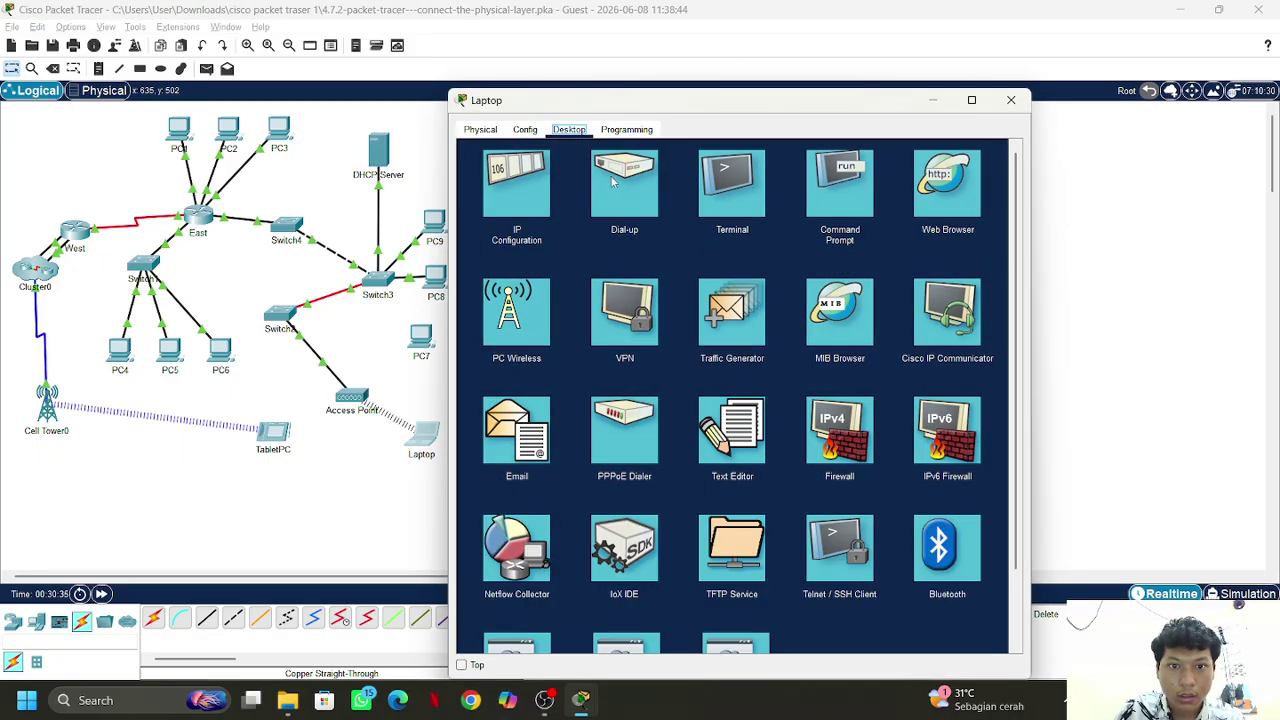
pyautogui.click(820, 190)
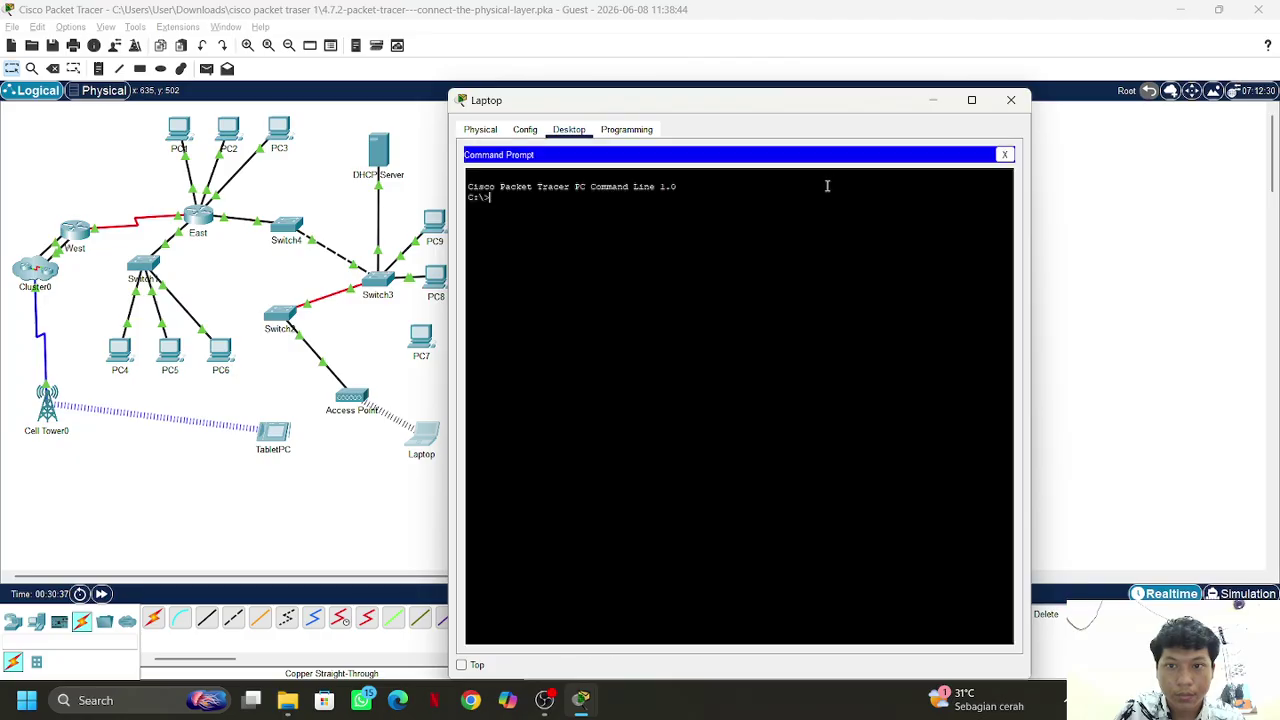
pyautogui.write('ping')
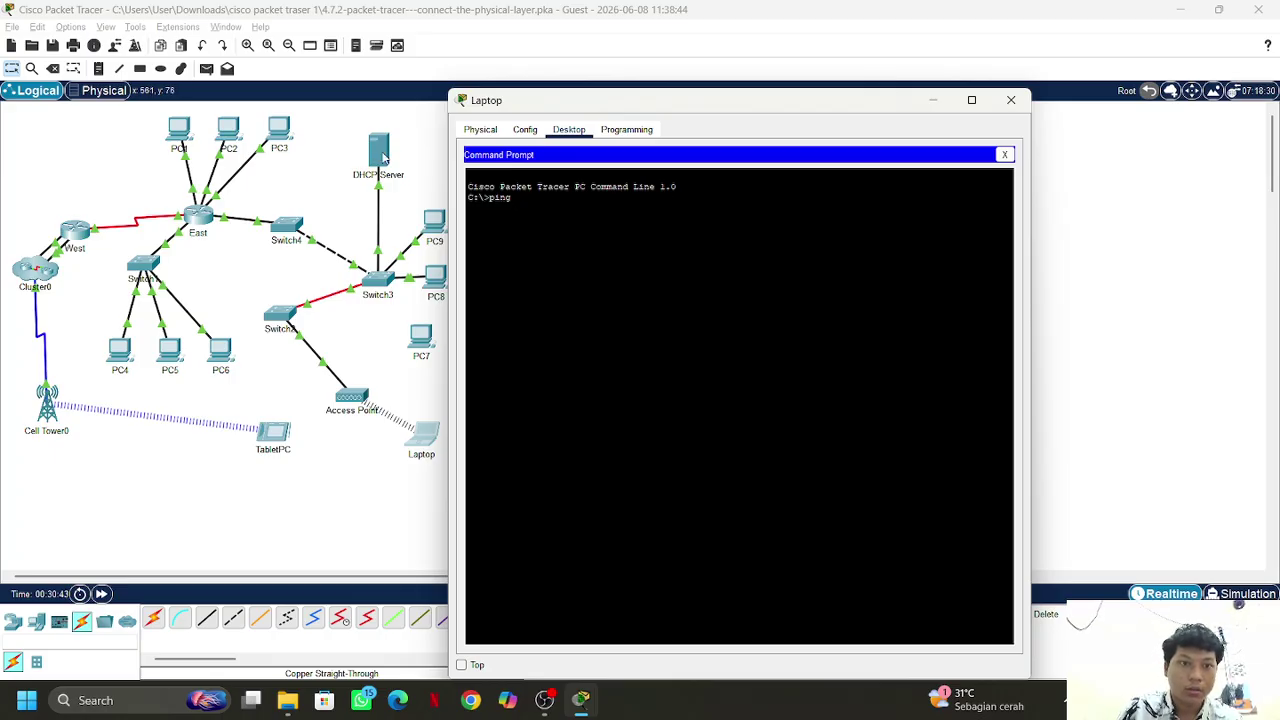
pyautogui.moveTo(588, 104); pyautogui.dragTo(725, 94)
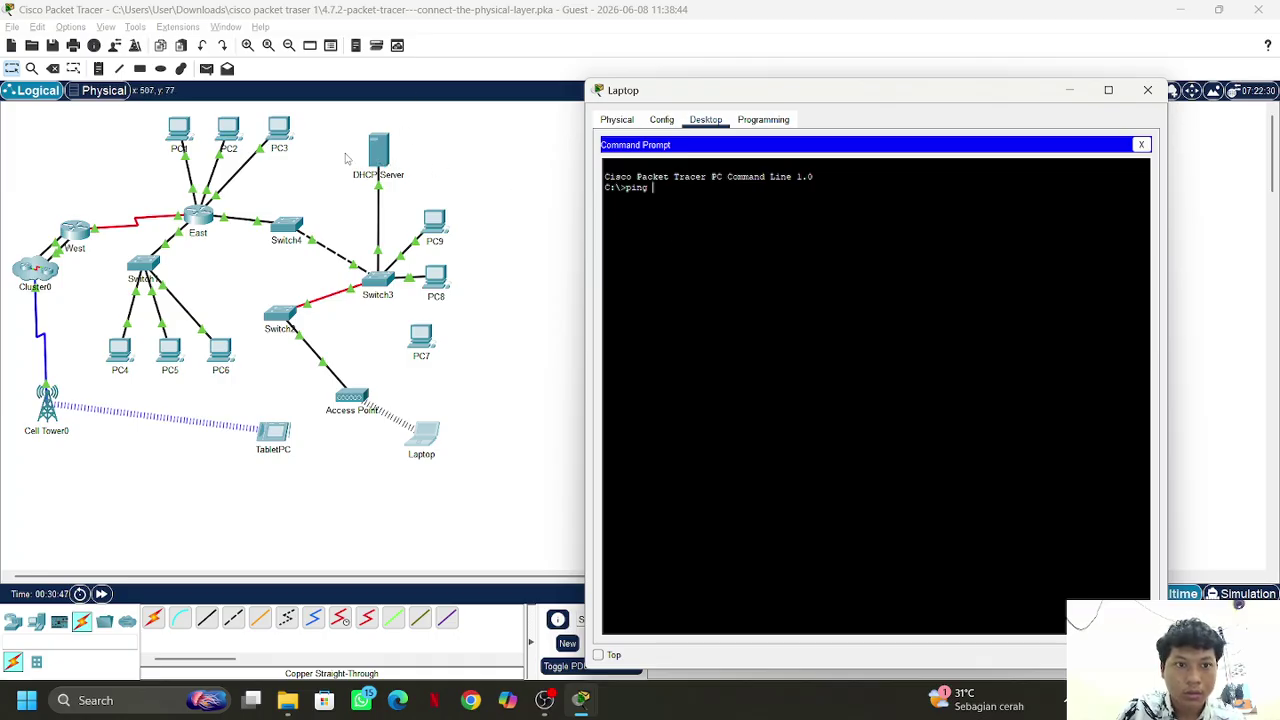
# Look up the DHCP Server's IP configuration and return to the Laptop's command prompt
pyautogui.click(379, 157)
pyautogui.click(379, 157)
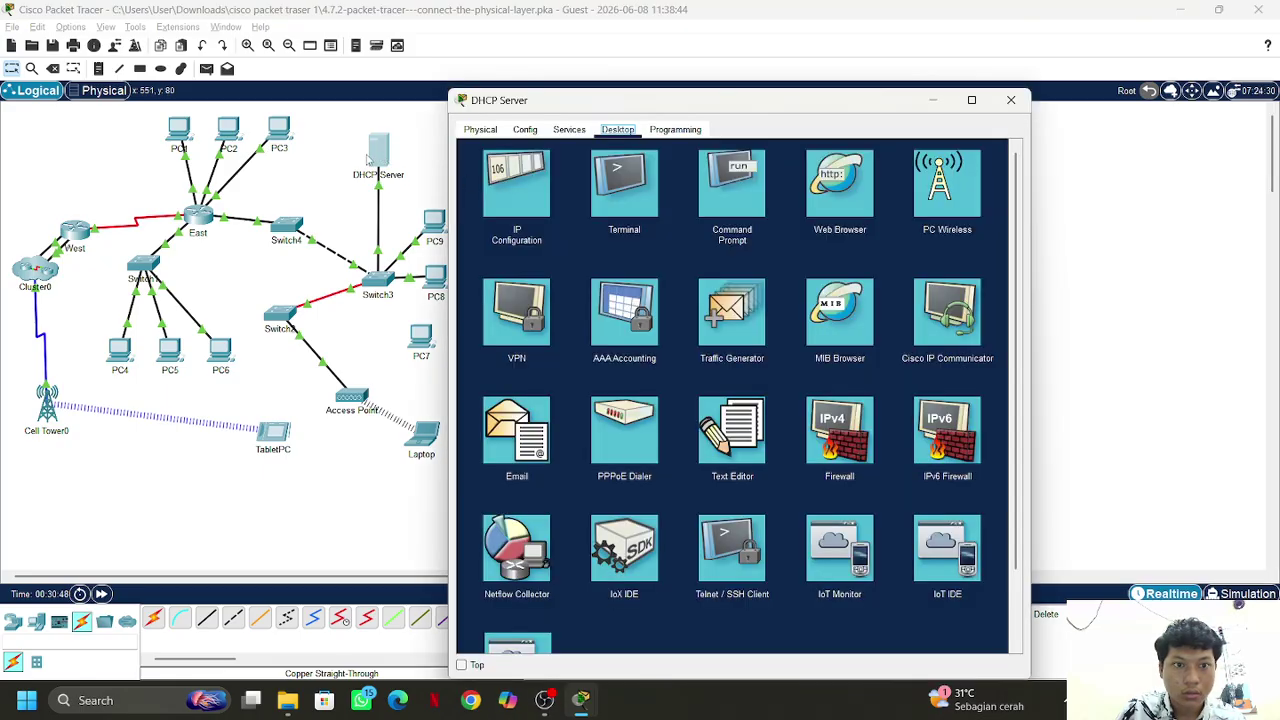
pyautogui.click(545, 185)
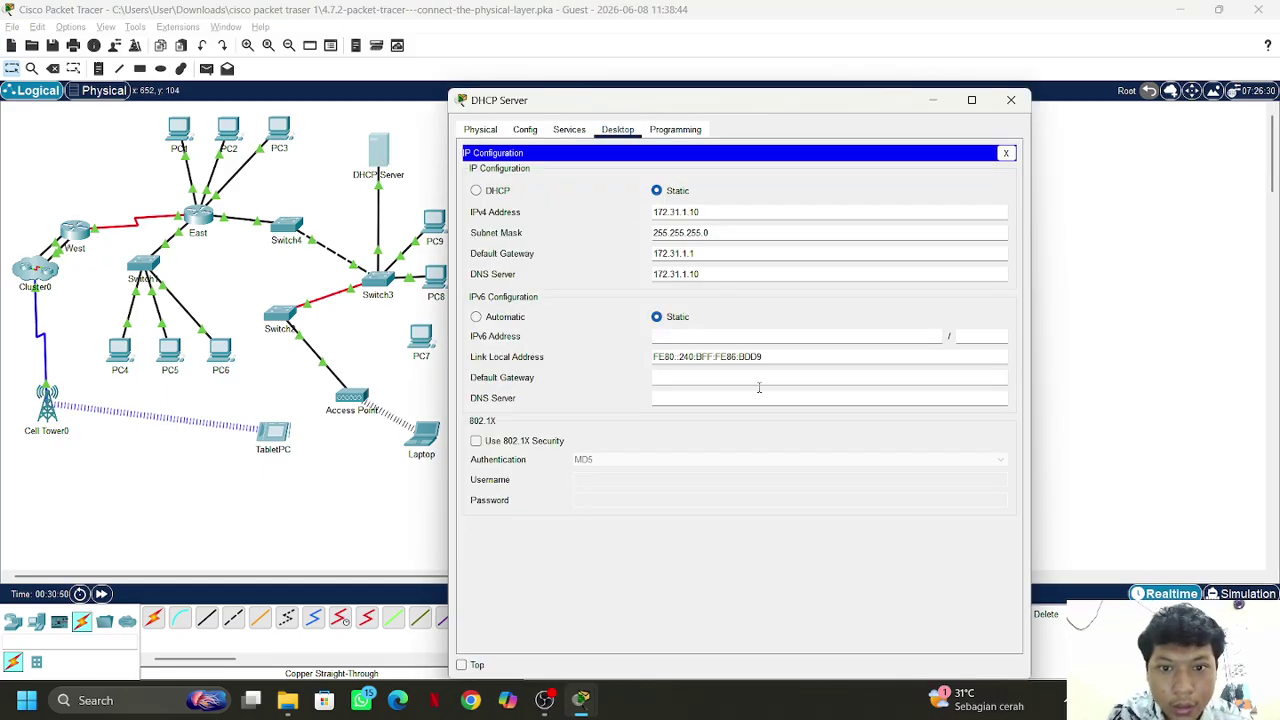
pyautogui.hotkey('alt', 'Tab')
pyautogui.hotkey('alt', 'Tab')
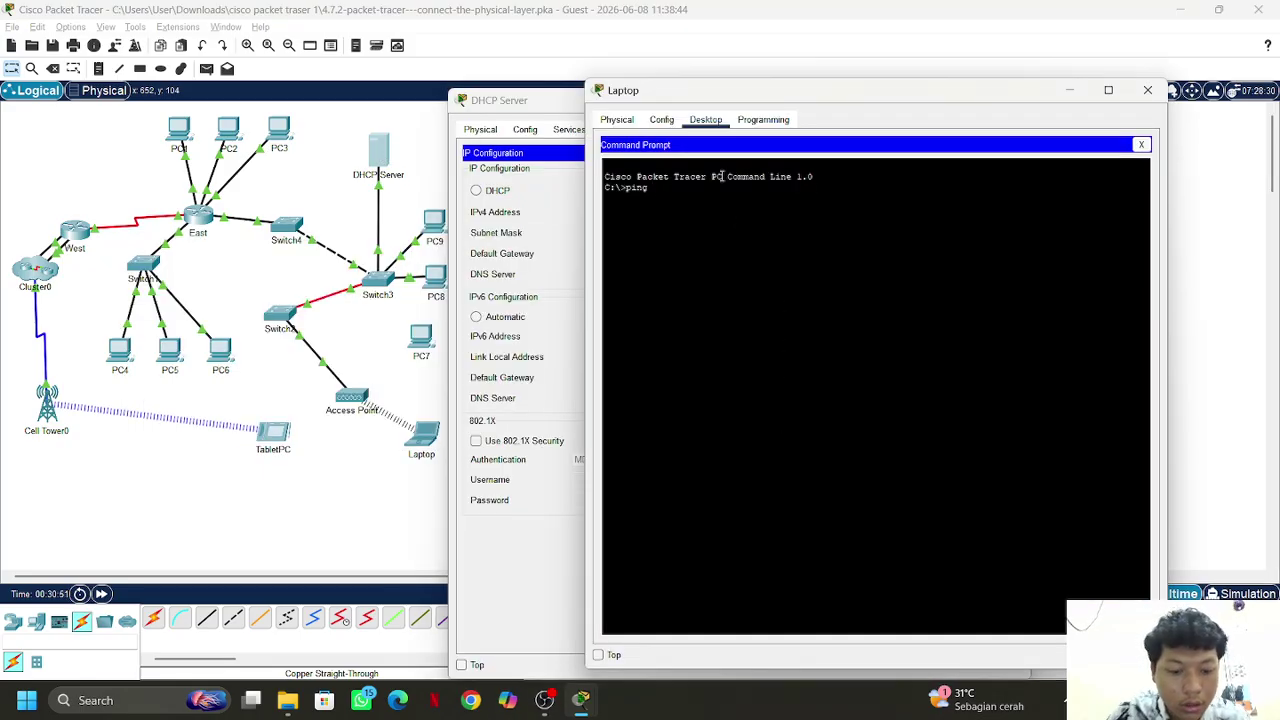
# Ping the DHCP Server at 172.31.1.10 from the Laptop's command prompt, keeping the server's address in view
pyautogui.write('172')
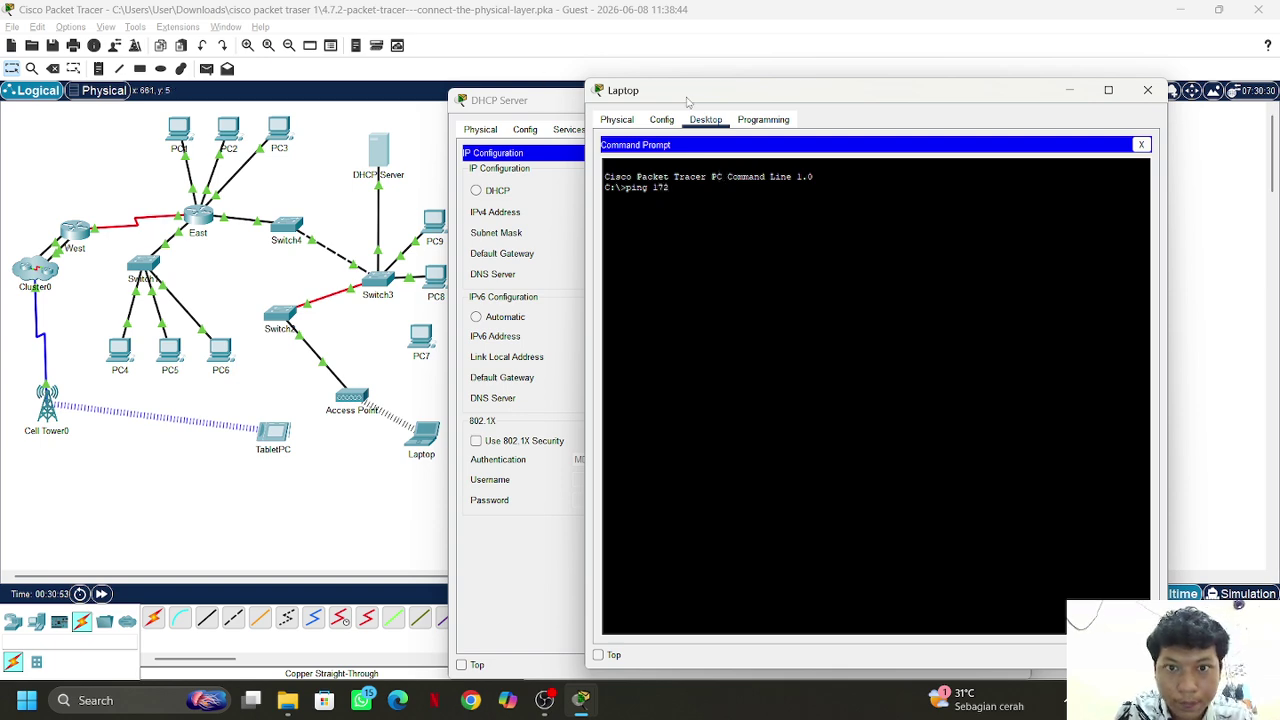
pyautogui.moveTo(686, 100); pyautogui.dragTo(855, 150)
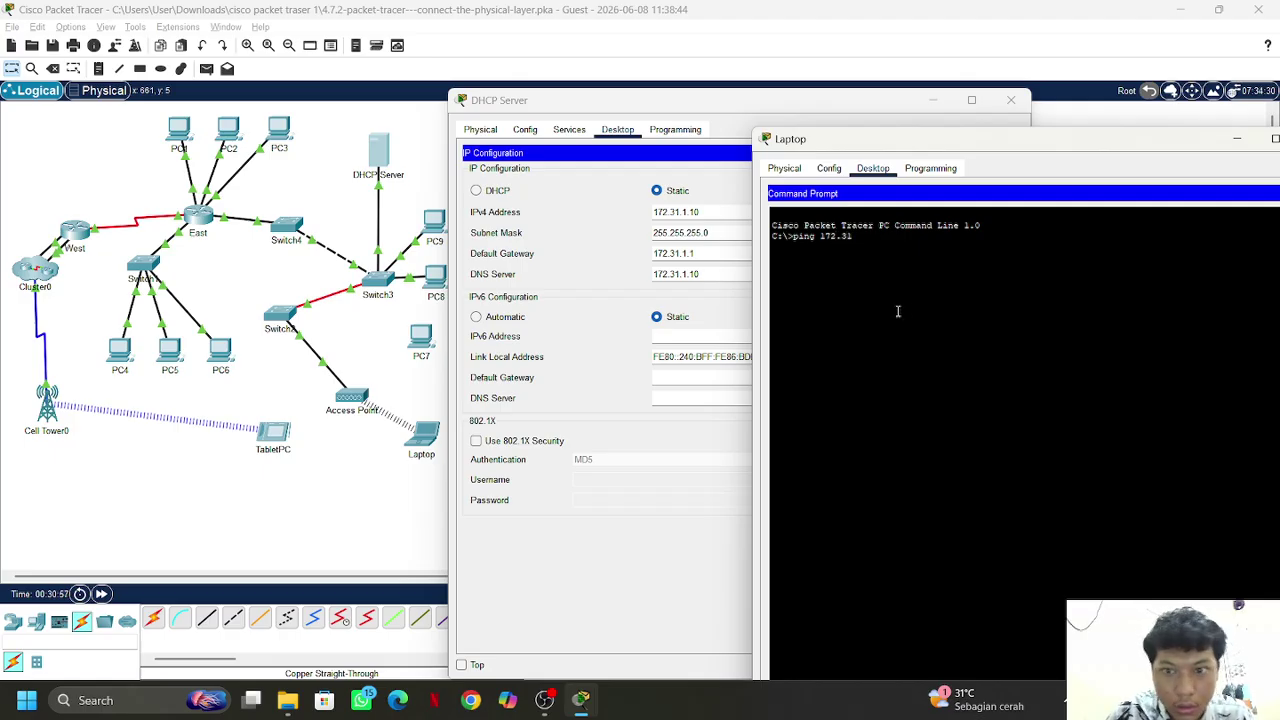
pyautogui.write('.31.1')
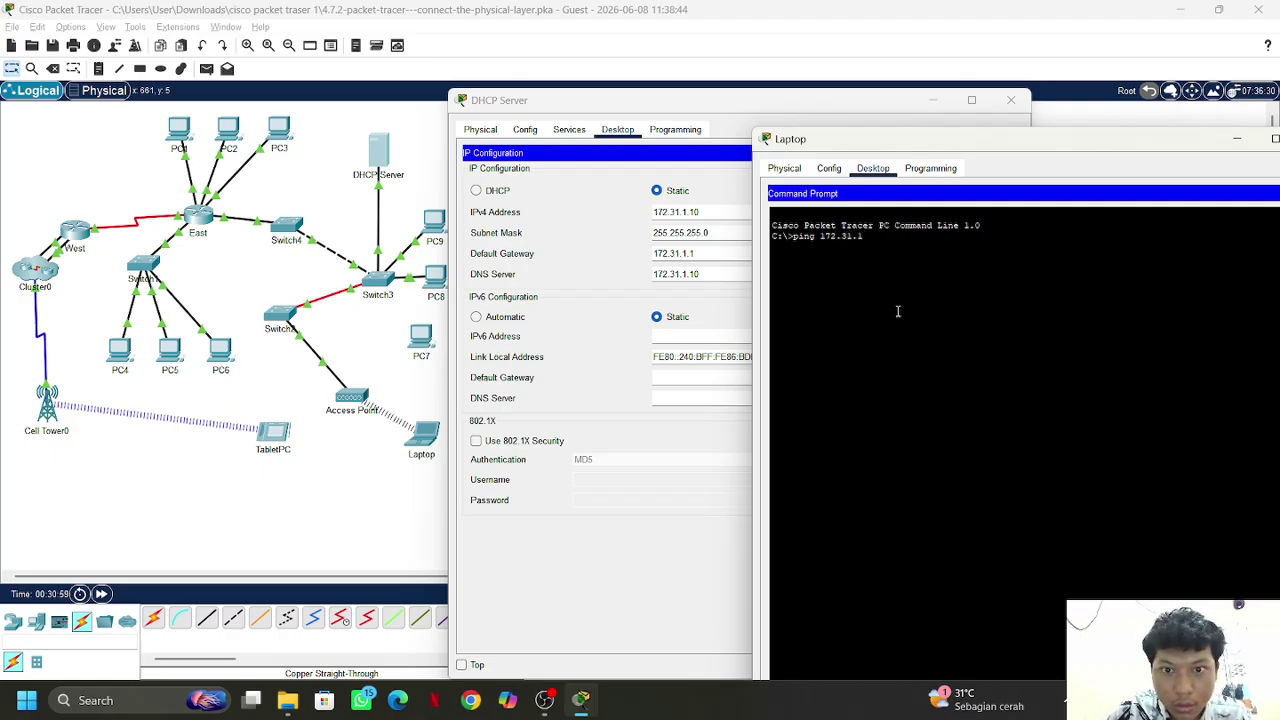
pyautogui.write('0')
pyautogui.press('Return')
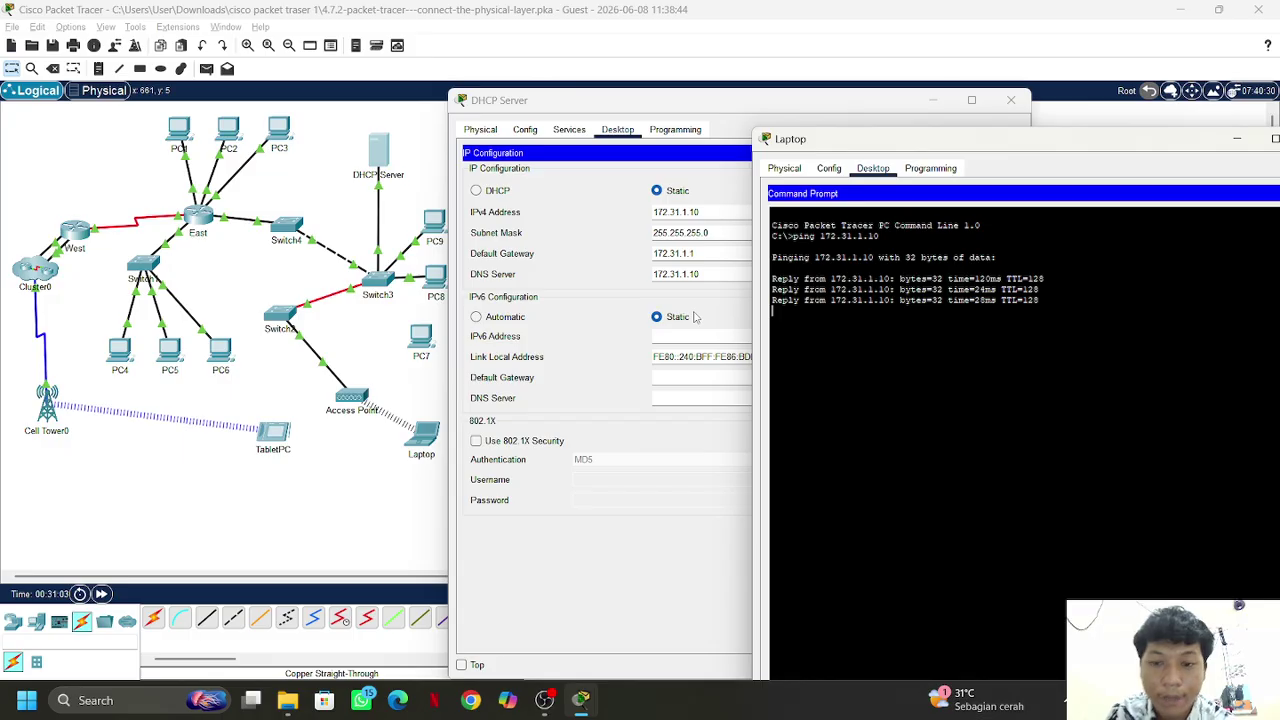
# Rearrange the DHCP Server and Laptop windows so the whole command prompt can be read
pyautogui.moveTo(710, 104); pyautogui.dragTo(631, 87)
pyautogui.click(1092, 160)
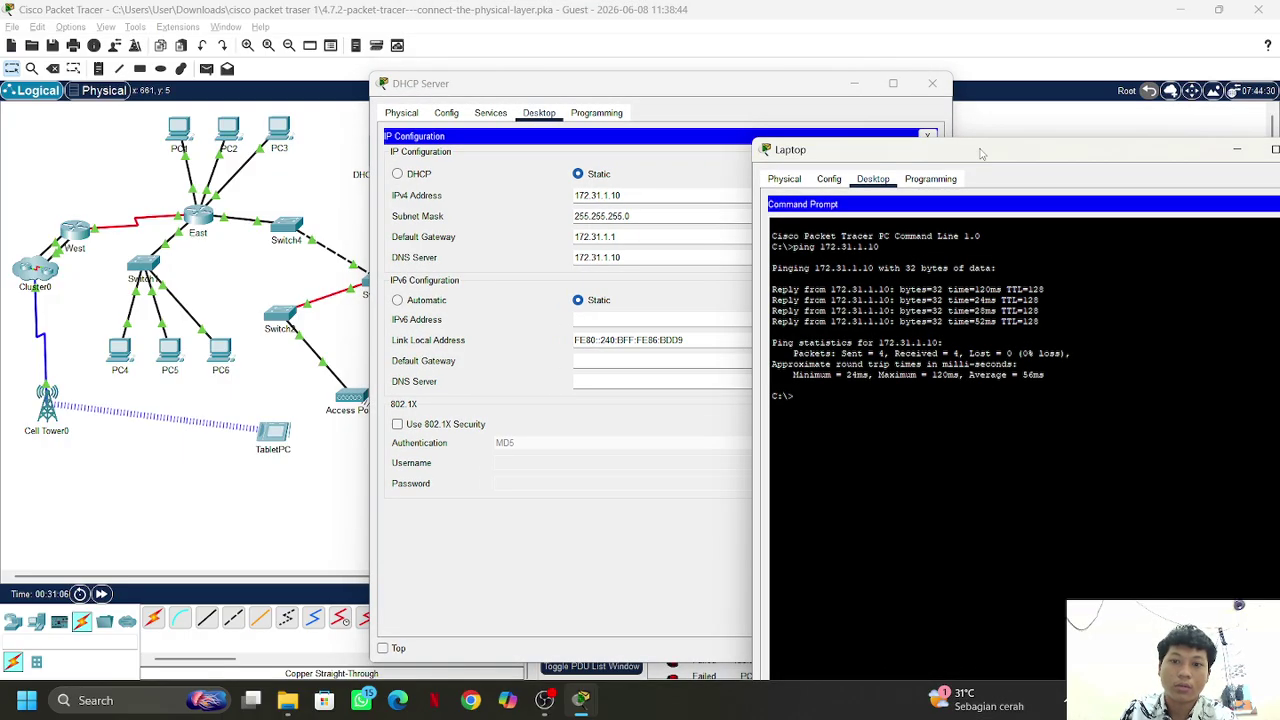
pyautogui.moveTo(983, 140); pyautogui.dragTo(775, 121)
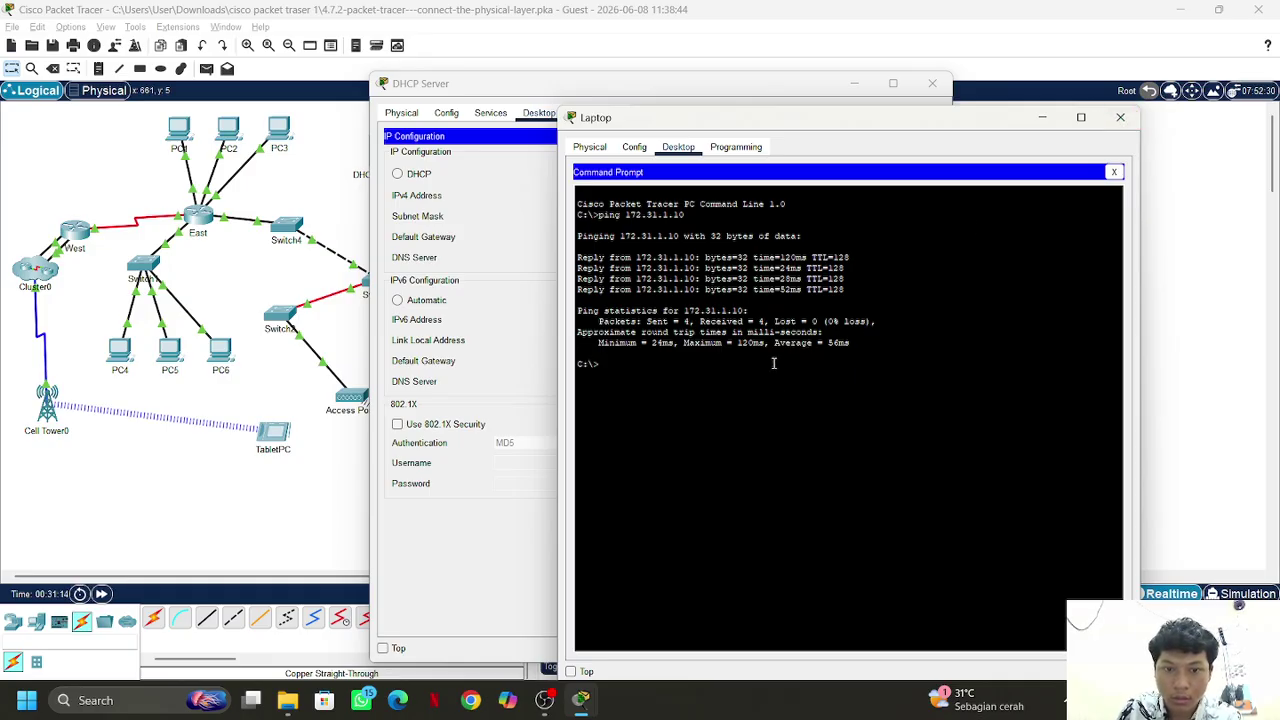
pyautogui.press('Up')
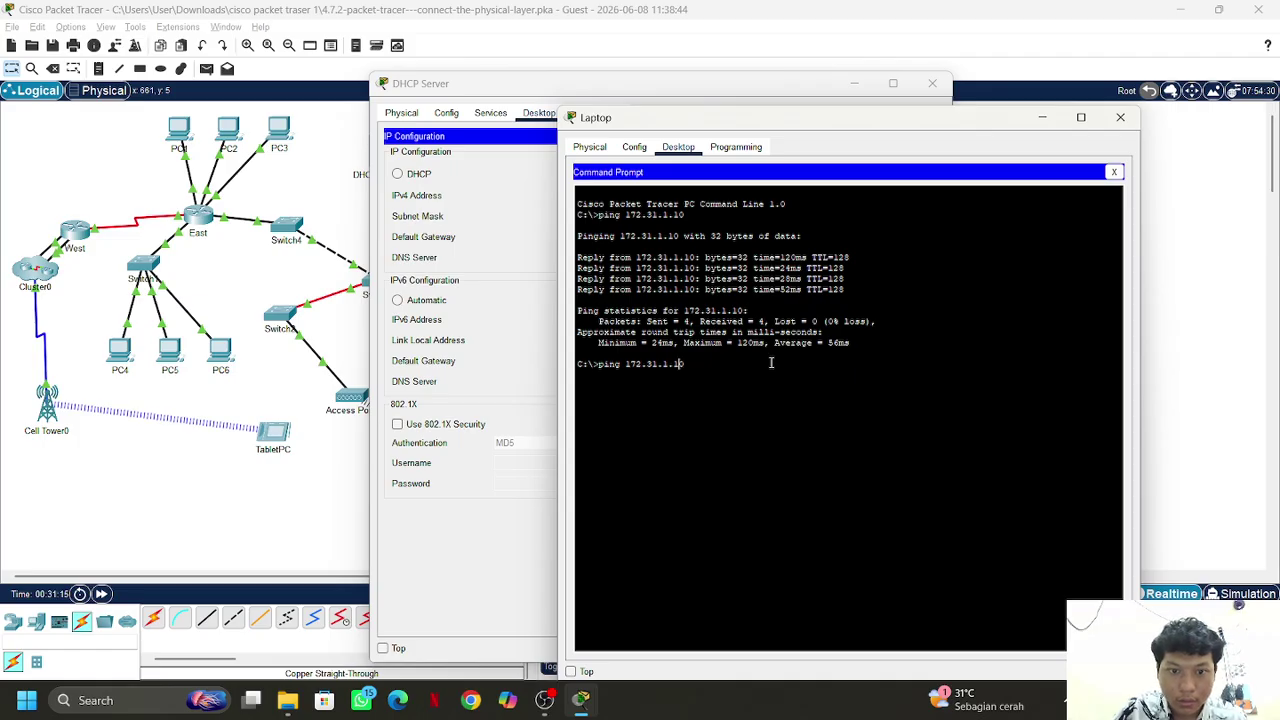
pyautogui.press('BackSpace')
pyautogui.press('BackSpace')
pyautogui.press('BackSpace')
pyautogui.press('BackSpace')
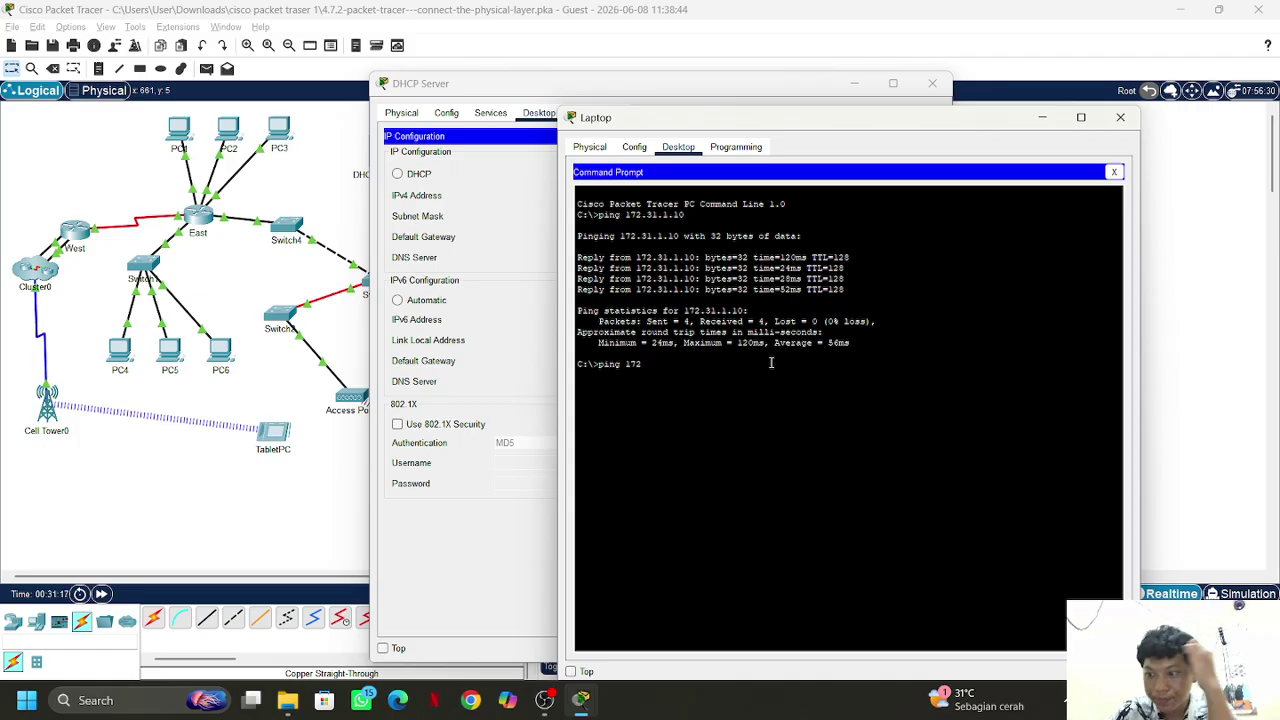
pyautogui.press('BackSpace')
pyautogui.press('BackSpace')
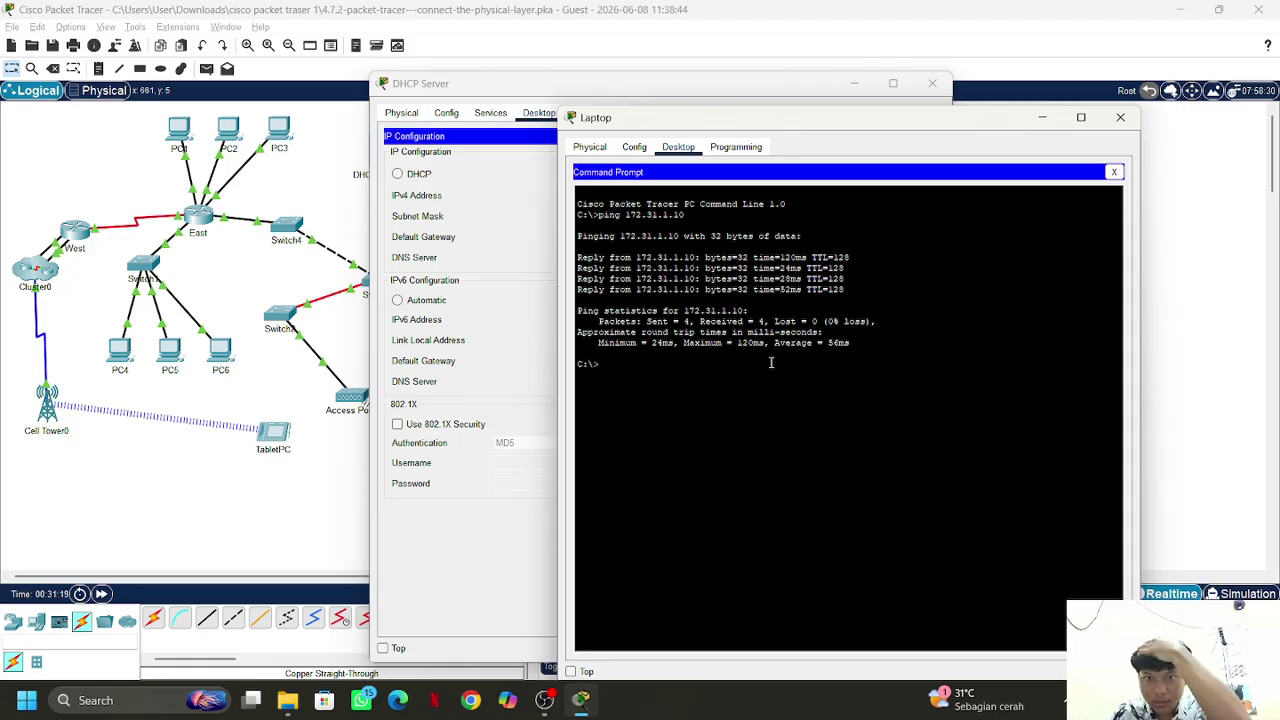
pyautogui.press('Up')
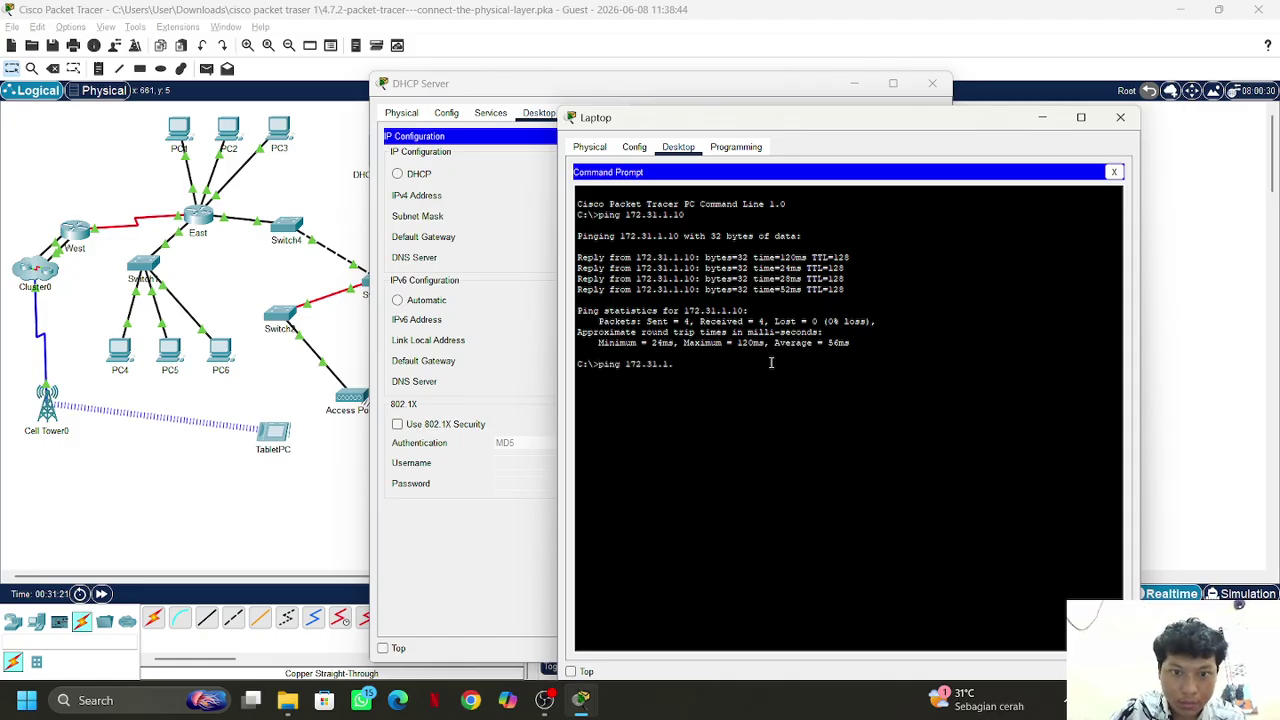
pyautogui.press('BackSpace')
pyautogui.press('BackSpace')
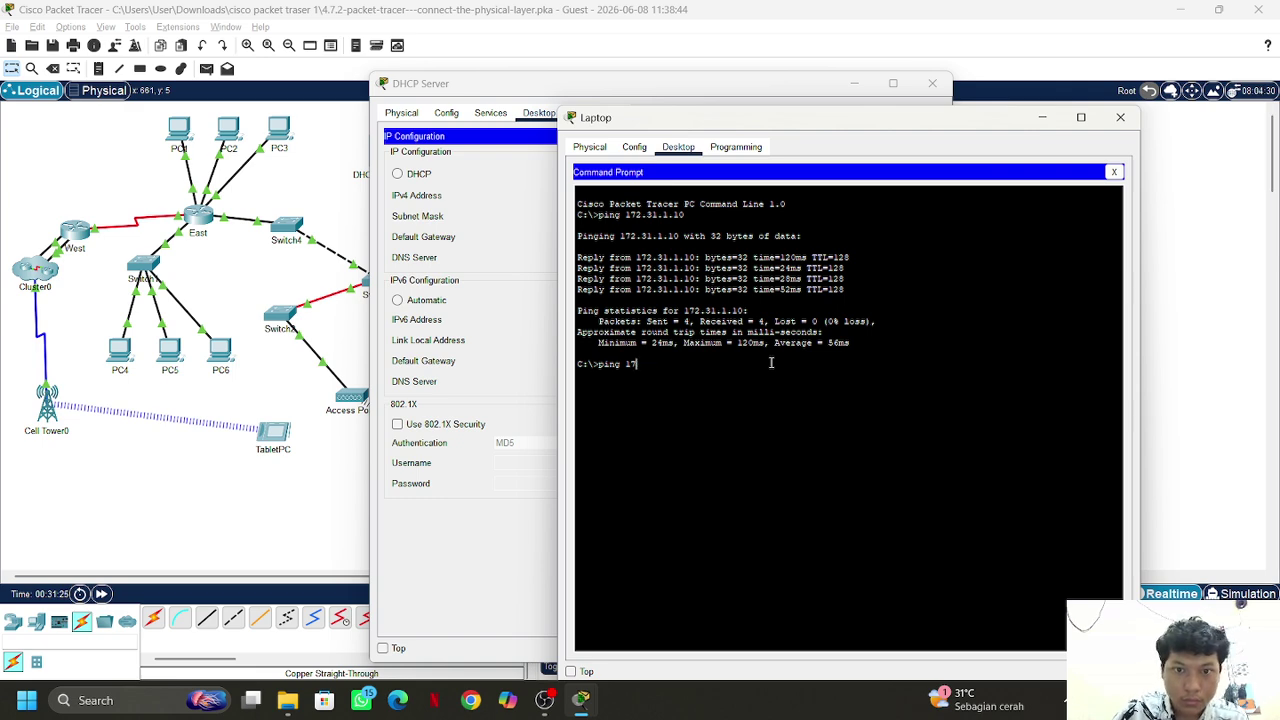
pyautogui.press('Up')
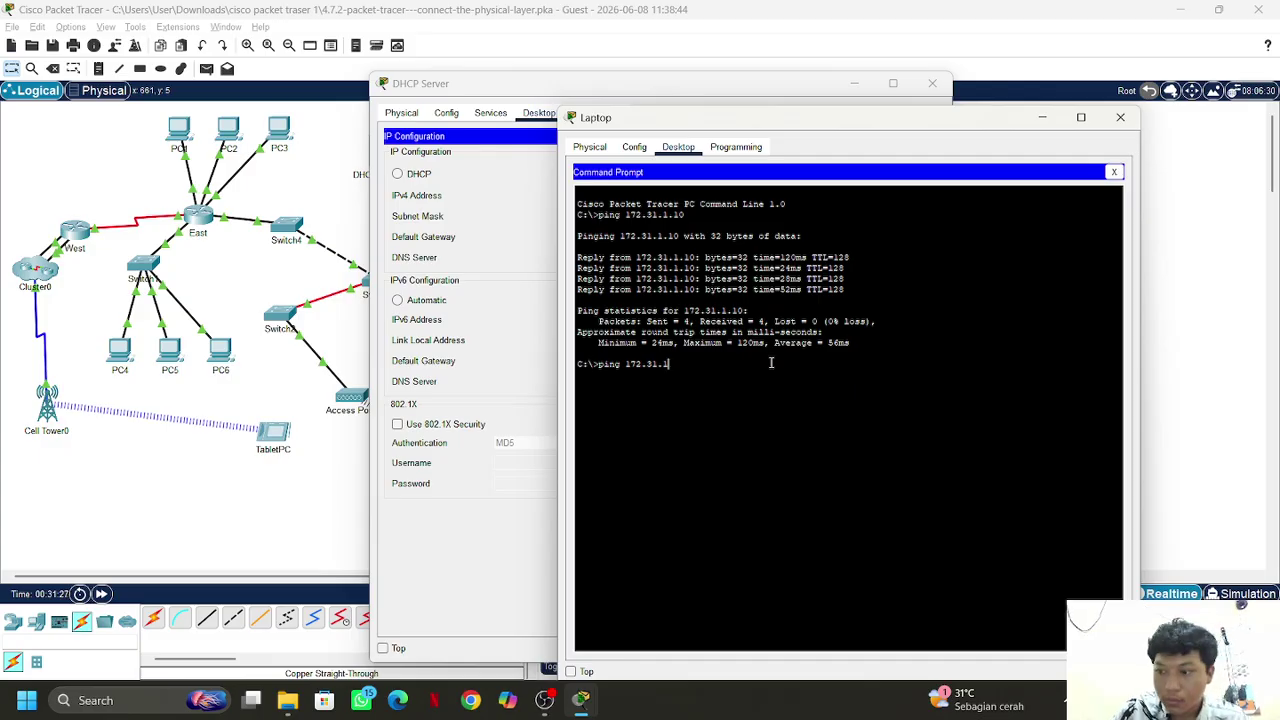
pyautogui.press('BackSpace')
pyautogui.press('BackSpace')
pyautogui.press('BackSpace')
pyautogui.press('BackSpace')
pyautogui.press('BackSpace')
pyautogui.press('BackSpace')
pyautogui.press('BackSpace')
pyautogui.press('BackSpace')
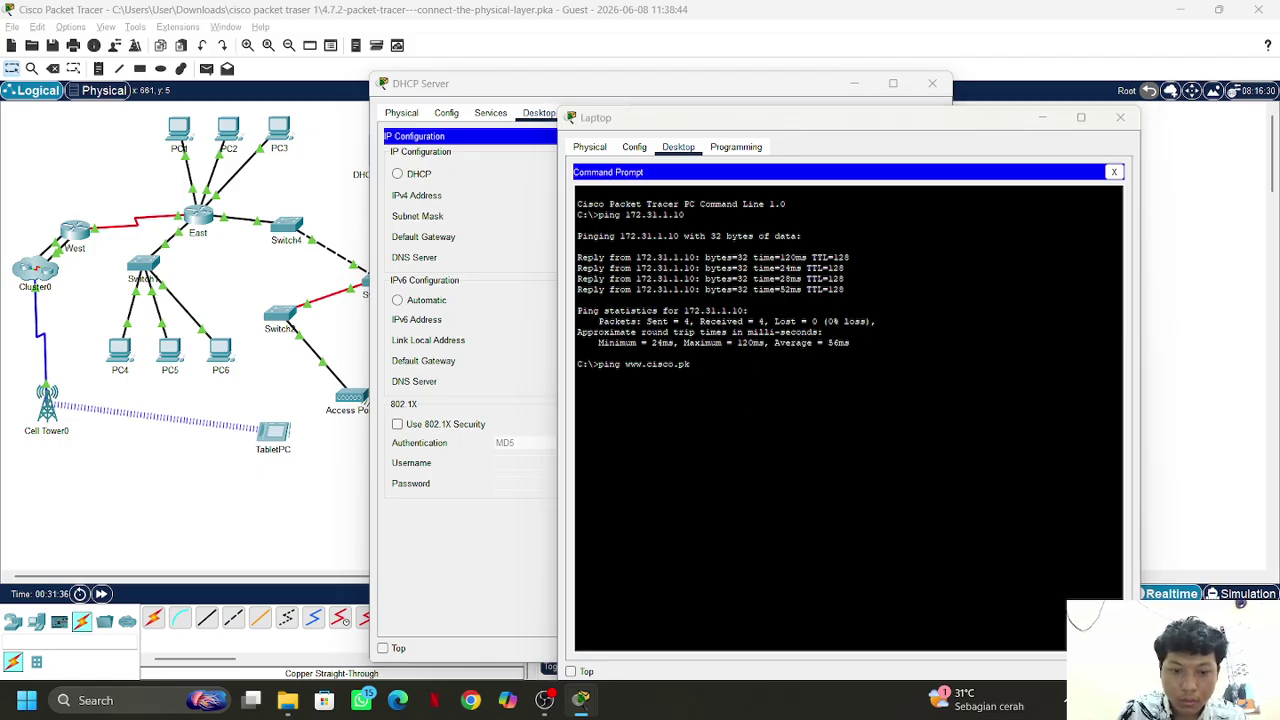
pyautogui.hotkey('alt', 'Tab')
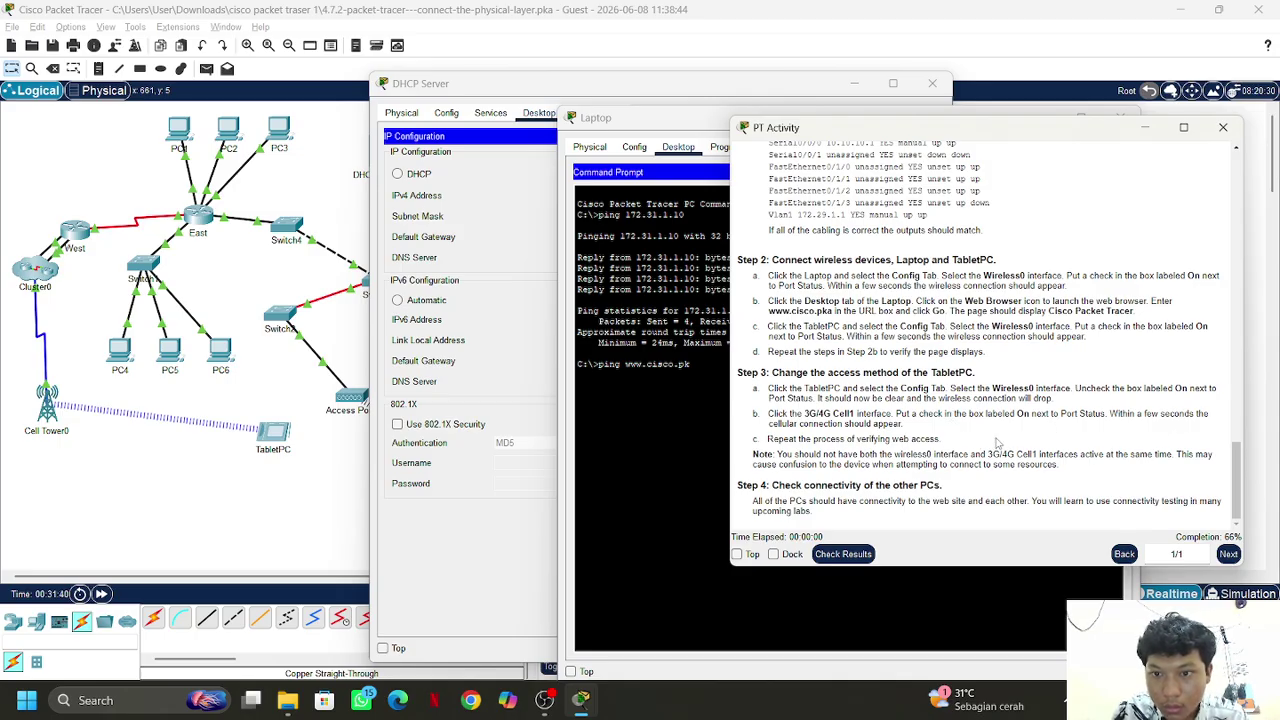
pyautogui.click(767, 389)
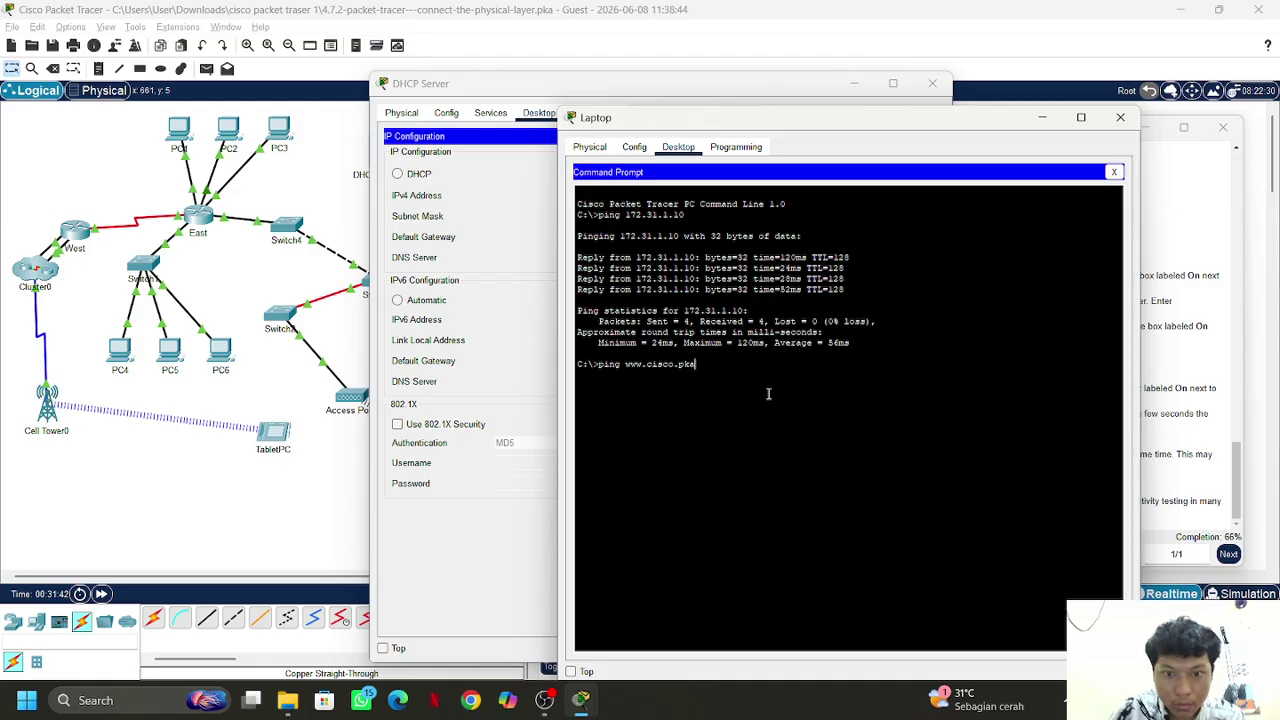
pyautogui.press('Return')
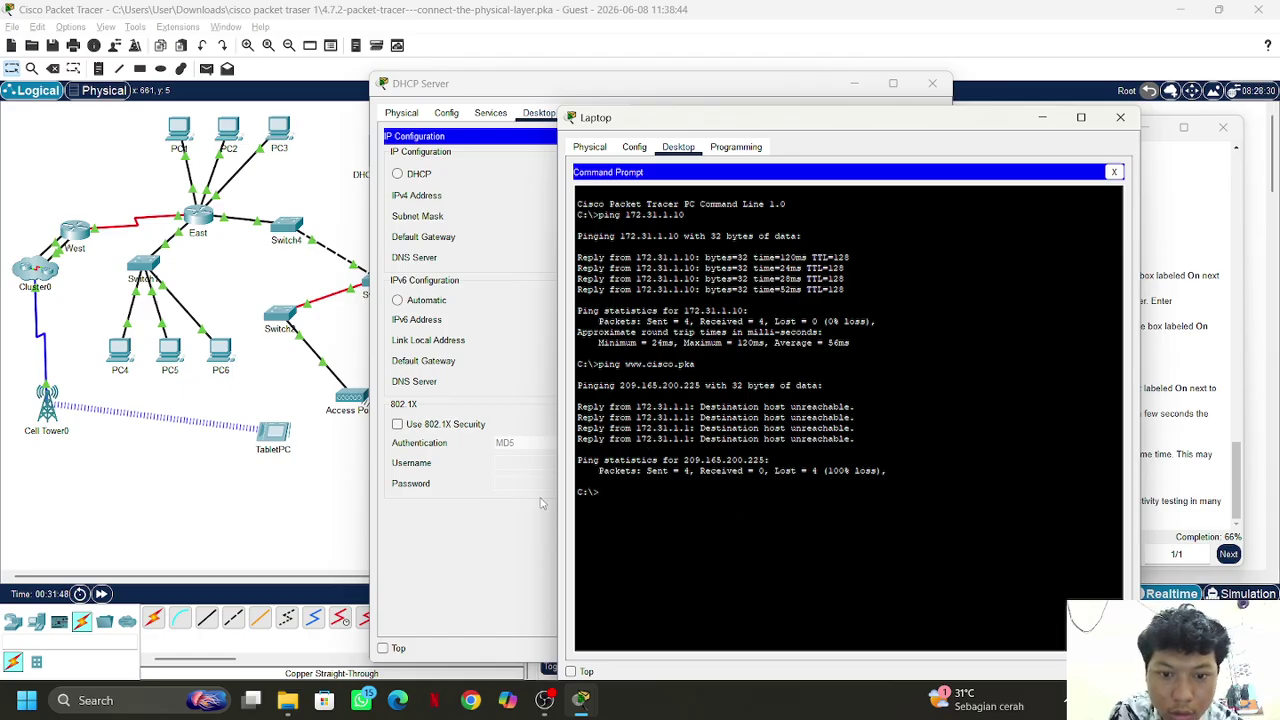
# Close the Laptop window, return to the topology and open the TabletPC's web browser
pyautogui.click(1120, 116)
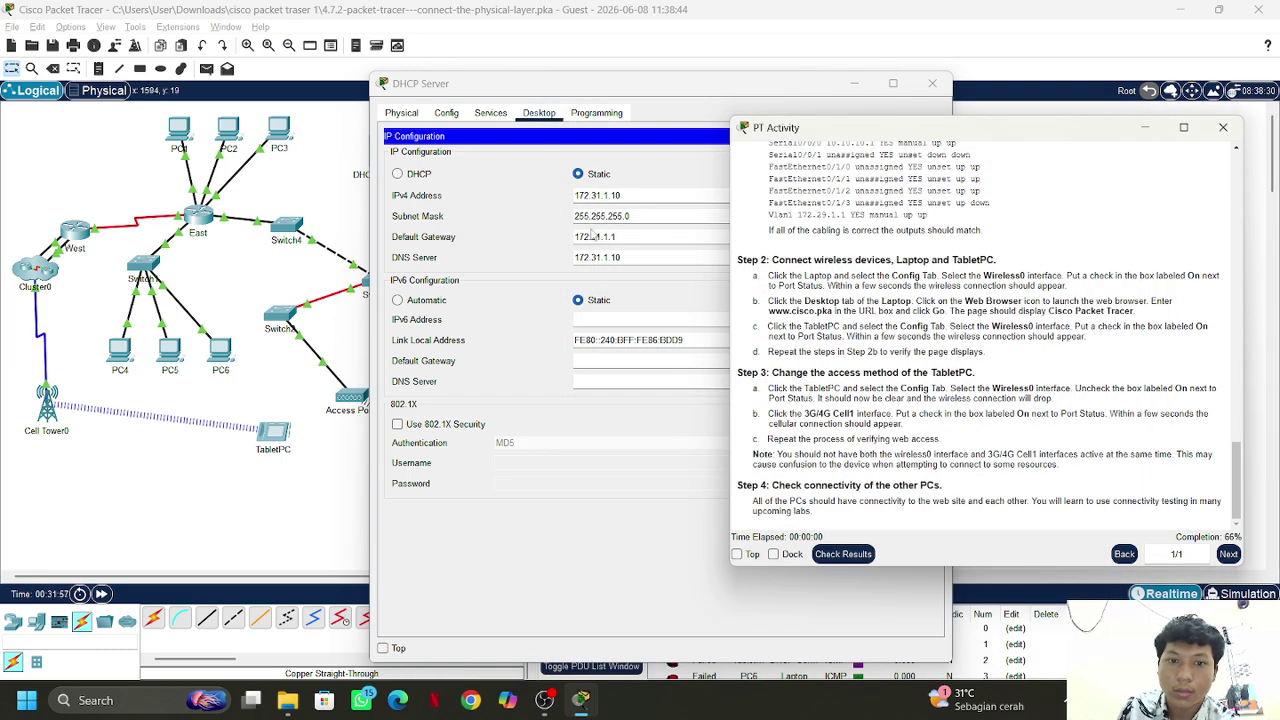
pyautogui.click(702, 92)
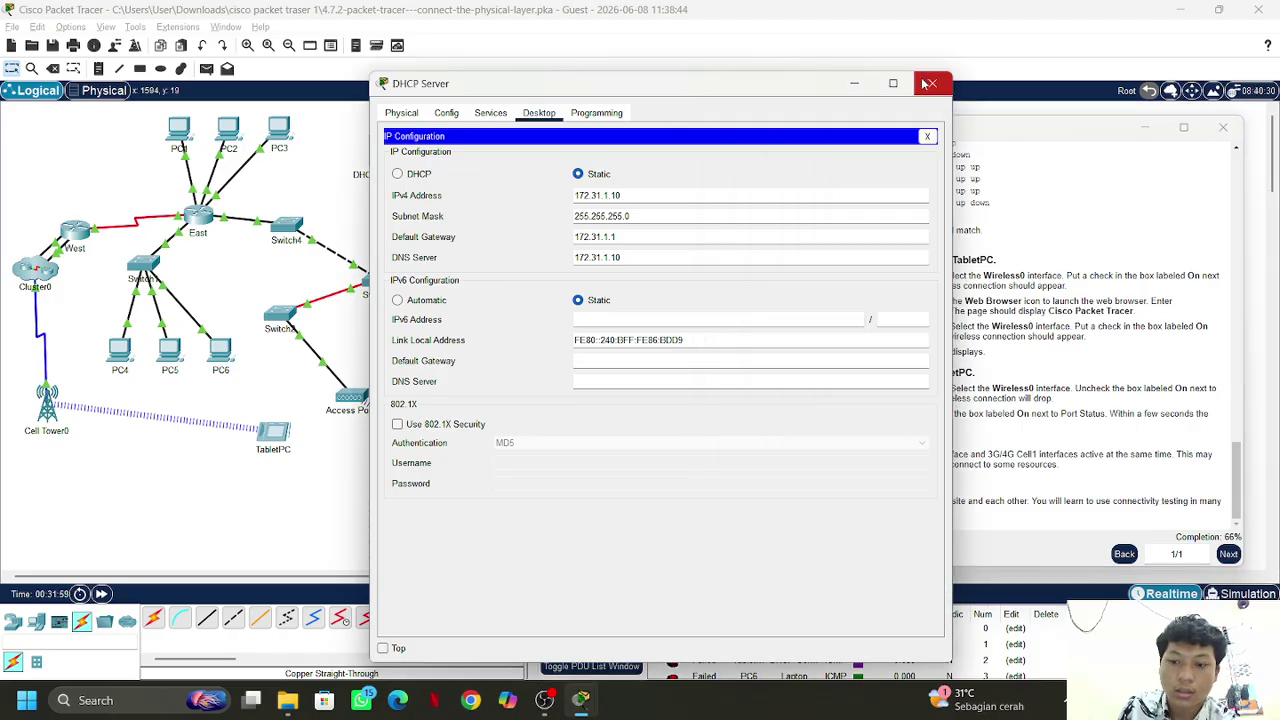
pyautogui.press('super+a')
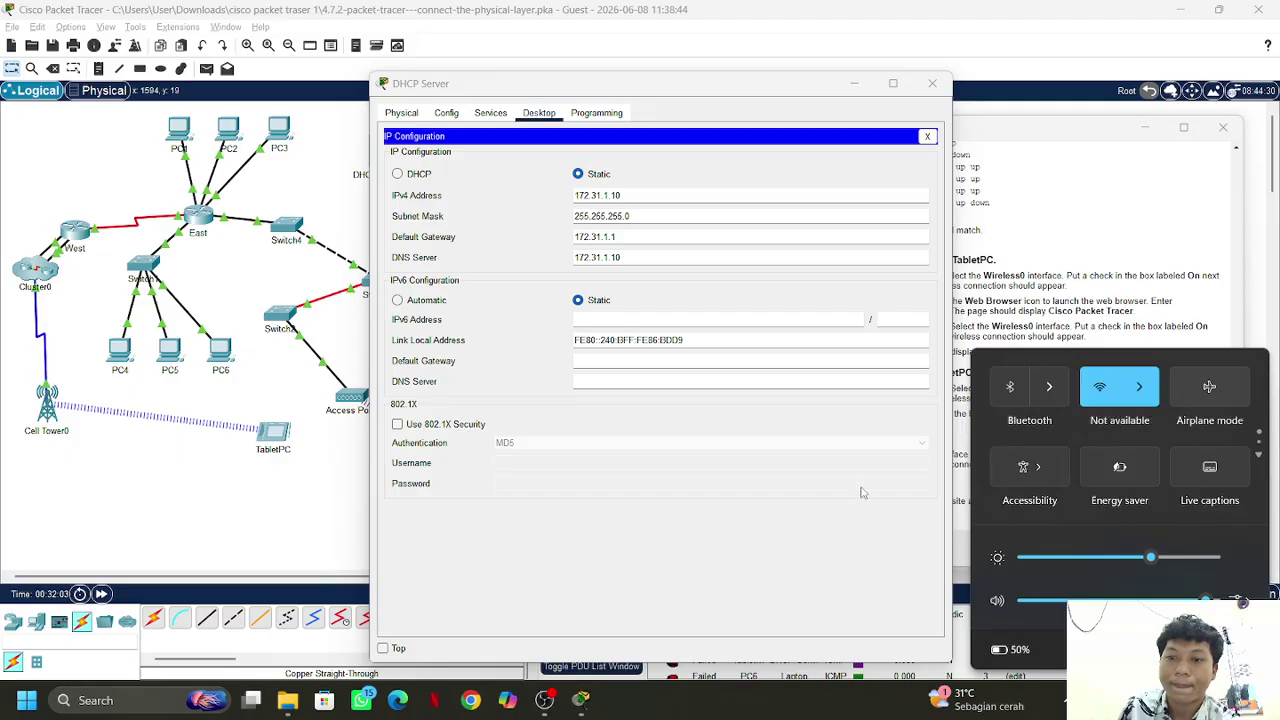
pyautogui.click(262, 430)
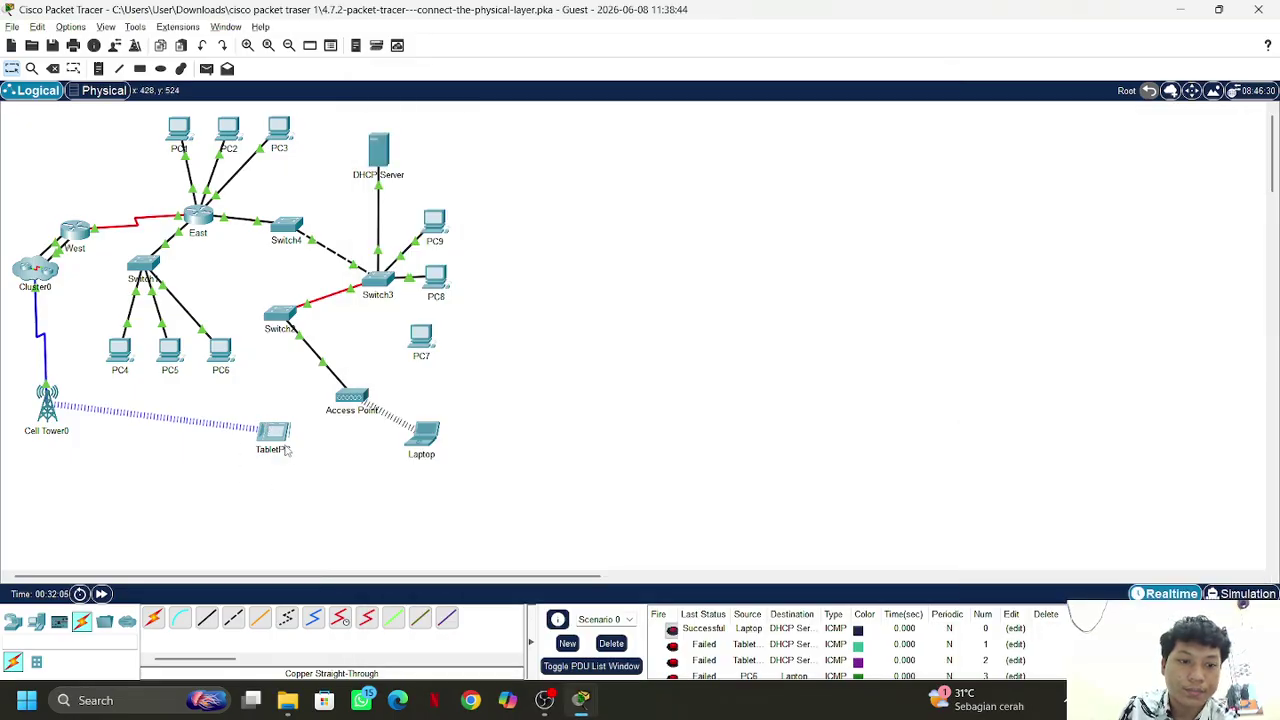
pyautogui.click(280, 434)
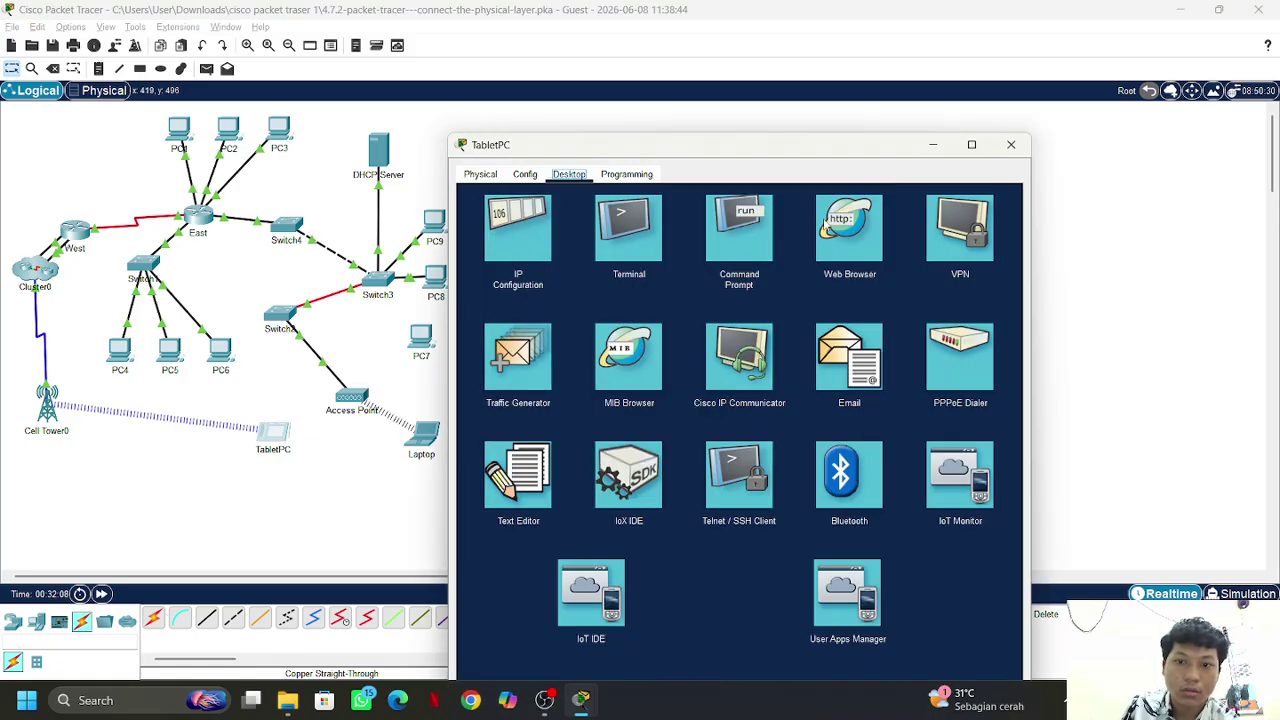
pyautogui.click(826, 226)
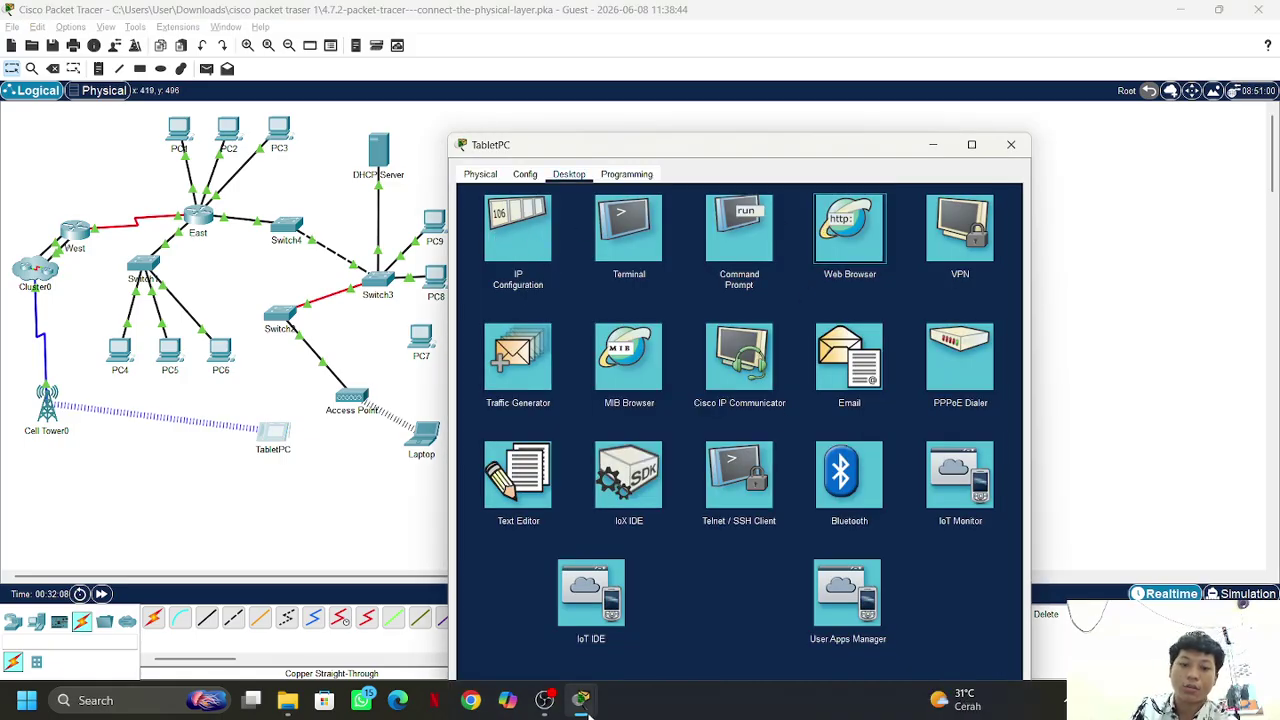
pyautogui.moveTo(581, 700)
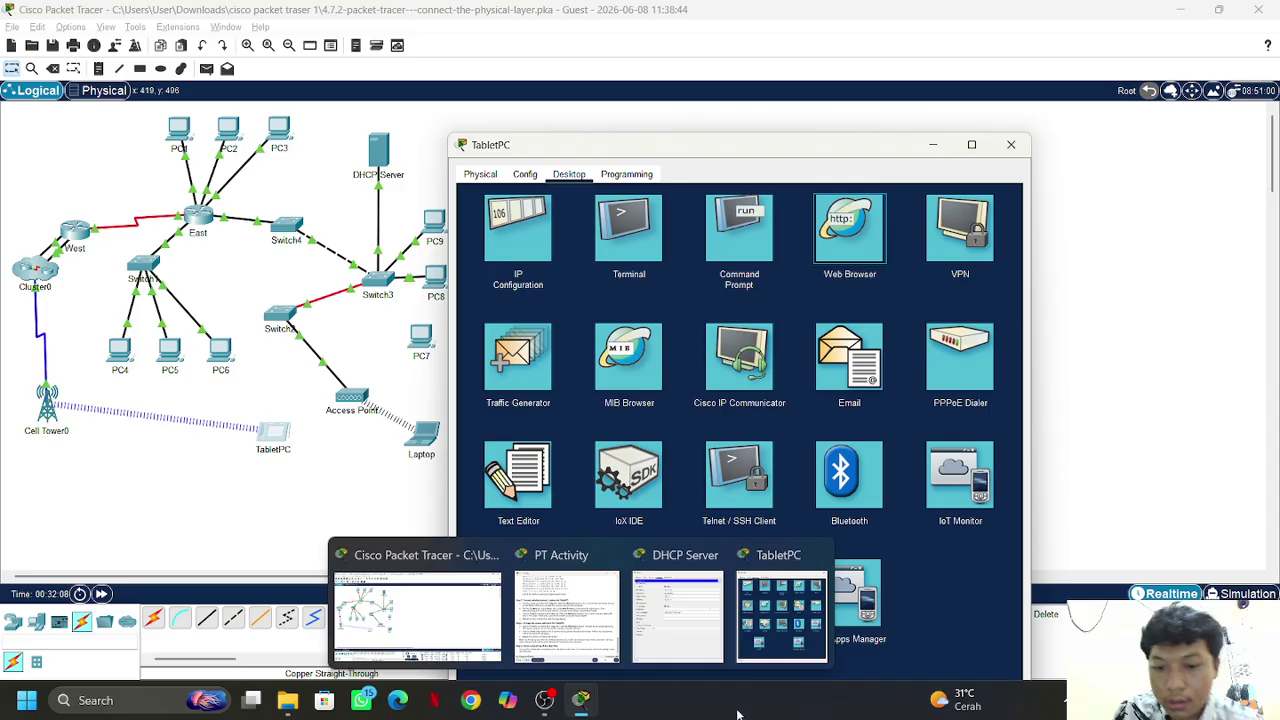
pyautogui.click(544, 700)
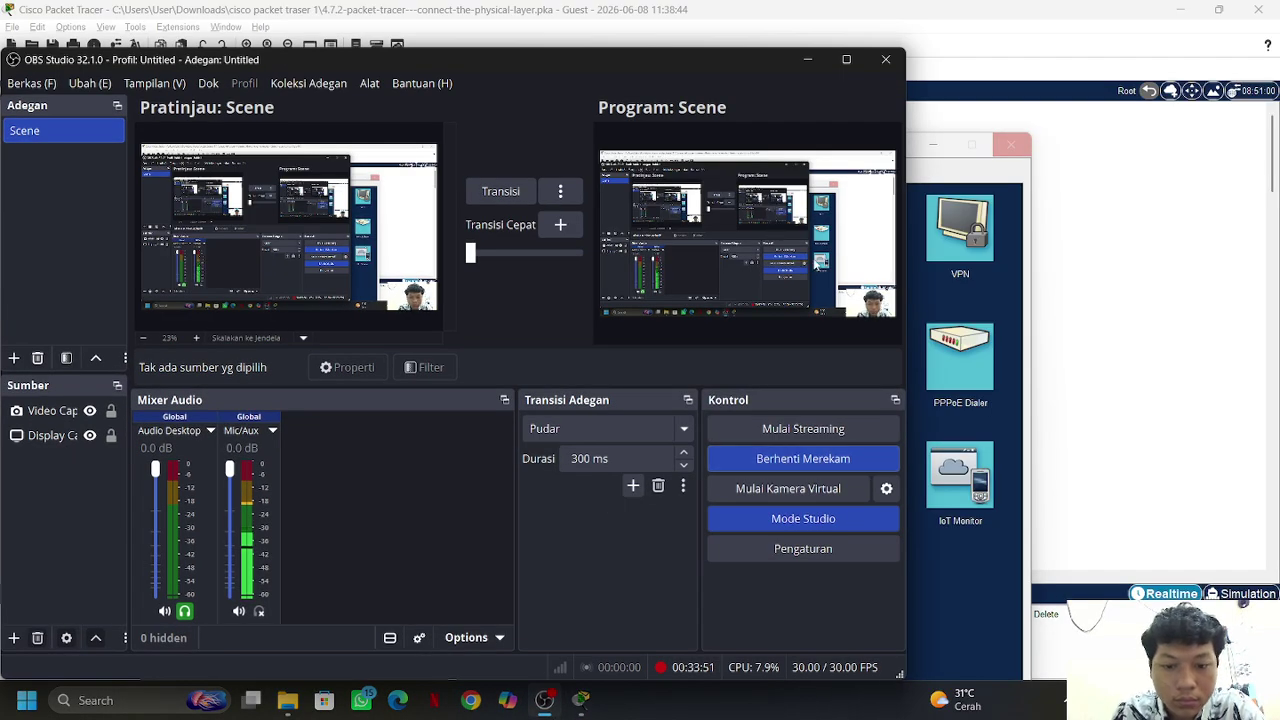
pyautogui.click(812, 60)
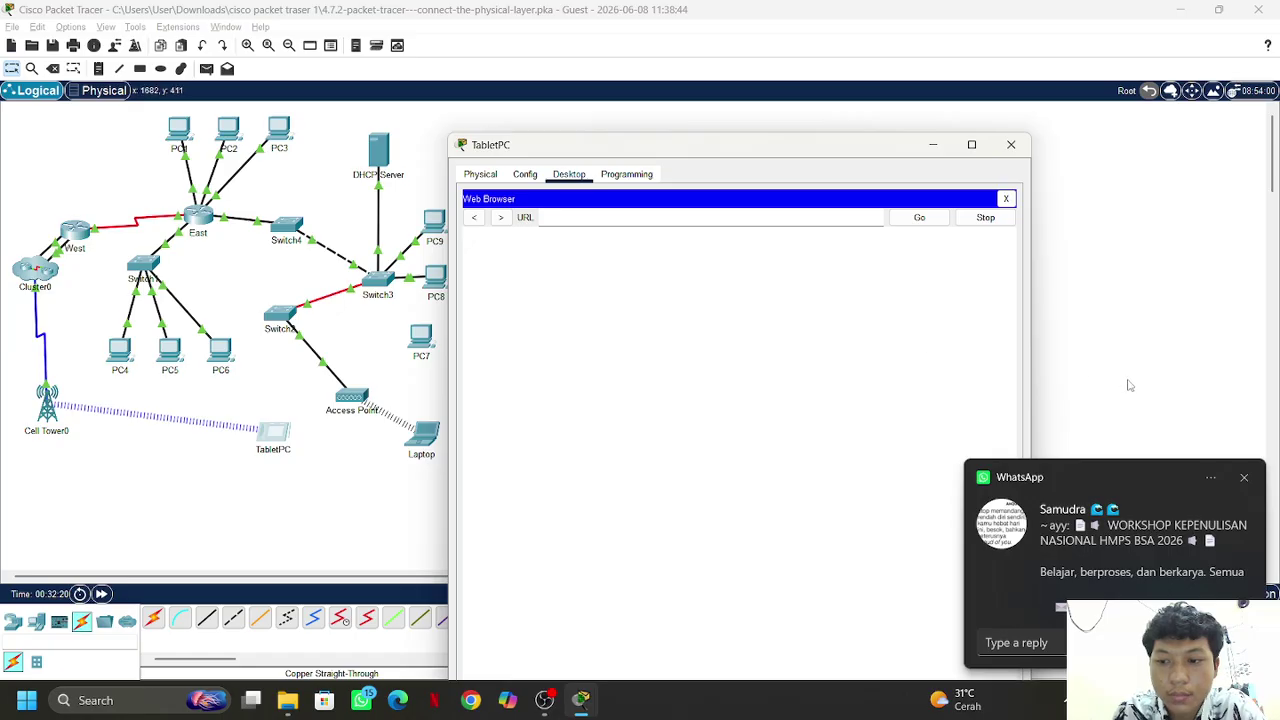
pyautogui.click(1244, 477)
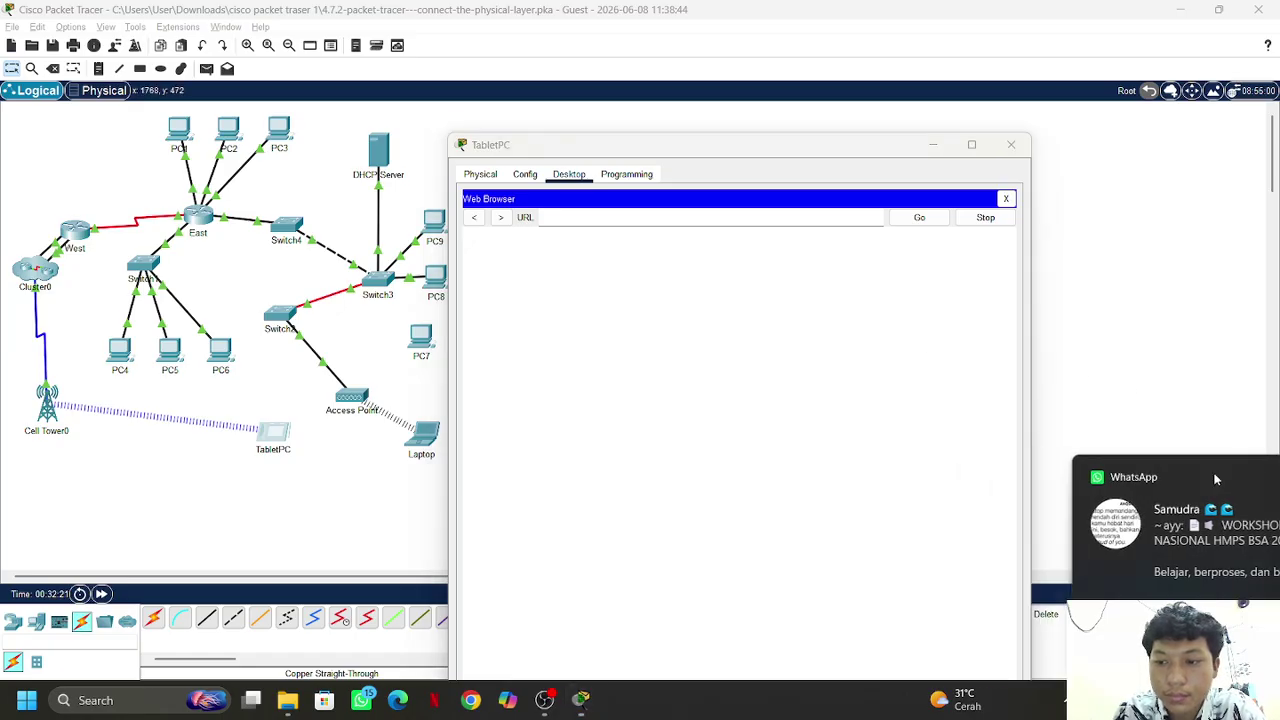
pyautogui.click(705, 219)
pyautogui.write('172.31.1.10')
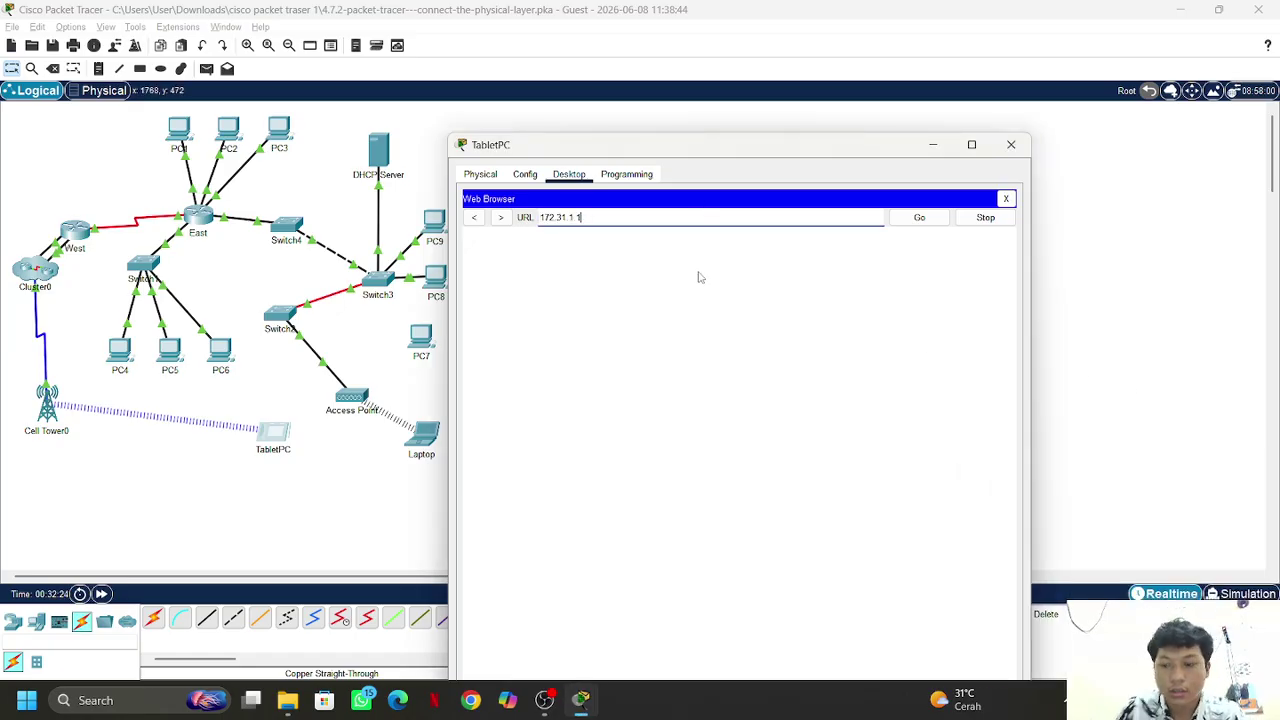
pyautogui.press('BackSpace')
pyautogui.press('BackSpace')
pyautogui.press('BackSpace')
pyautogui.press('BackSpace')
pyautogui.press('BackSpace')
pyautogui.press('BackSpace')
pyautogui.press('BackSpace')
pyautogui.press('BackSpace')
pyautogui.press('BackSpace')
pyautogui.press('BackSpace')
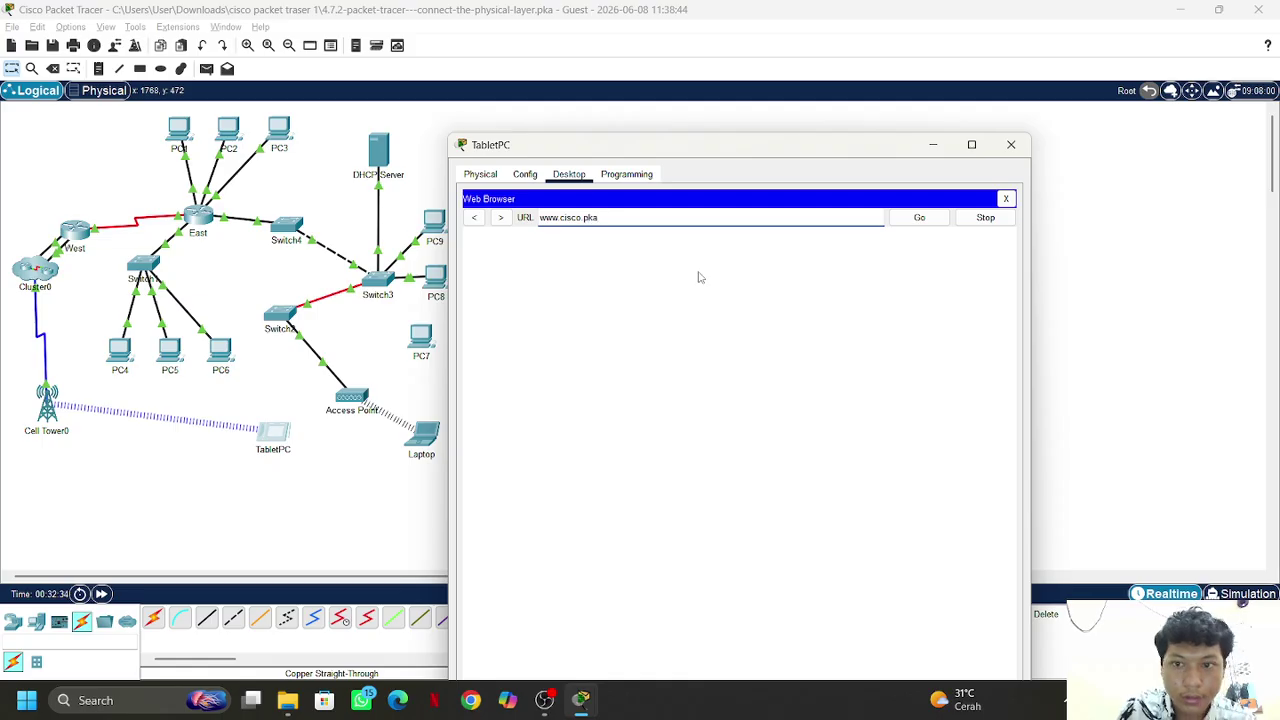
pyautogui.click(907, 222)
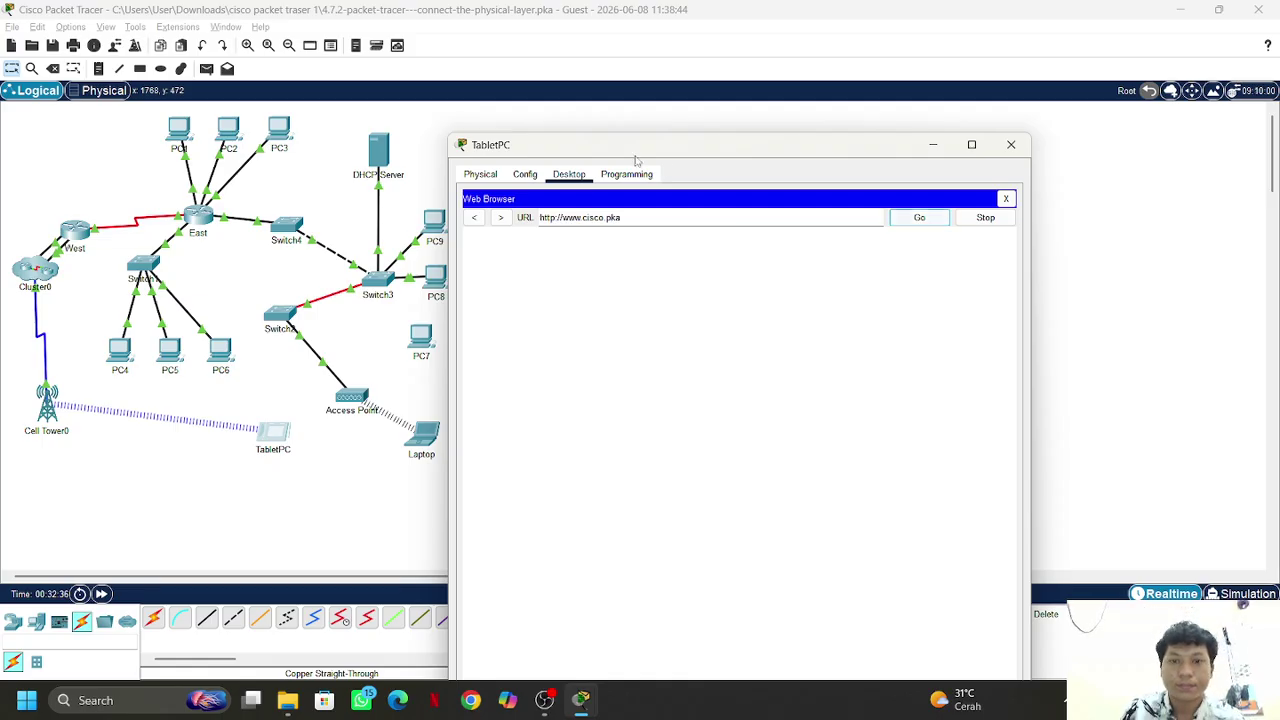
pyautogui.moveTo(636, 154); pyautogui.dragTo(636, 78)
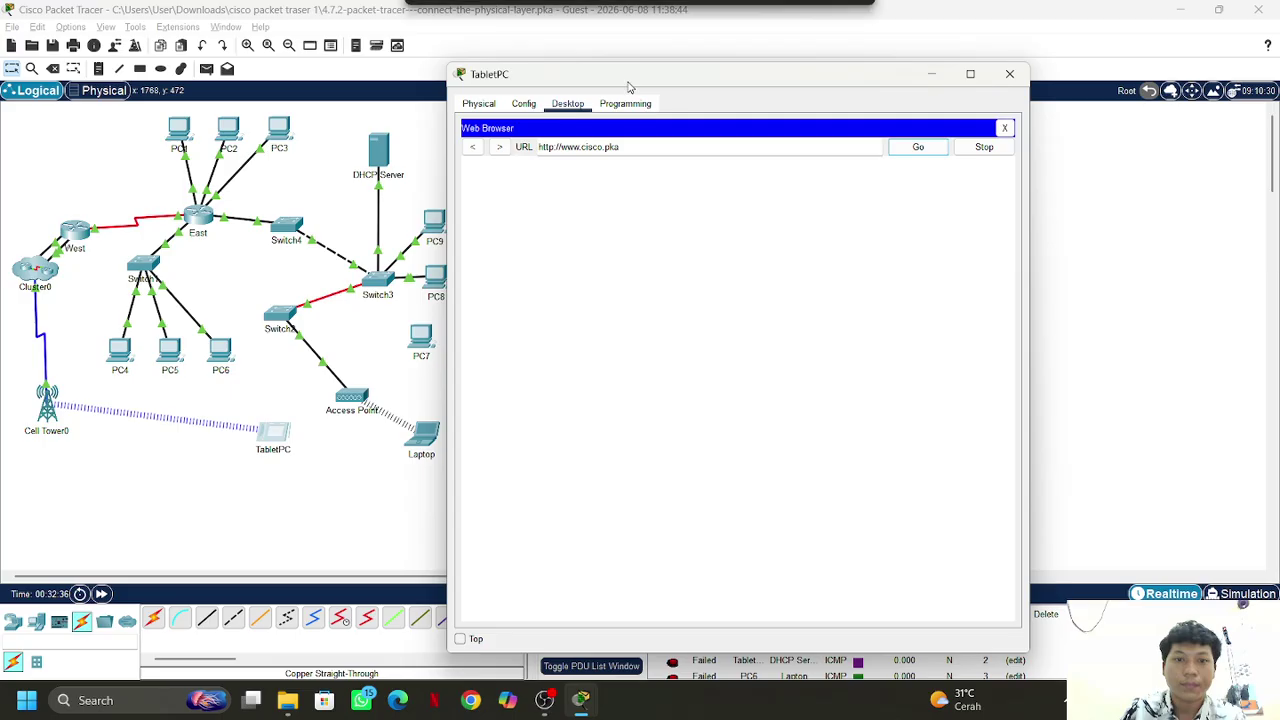
pyautogui.click(917, 141)
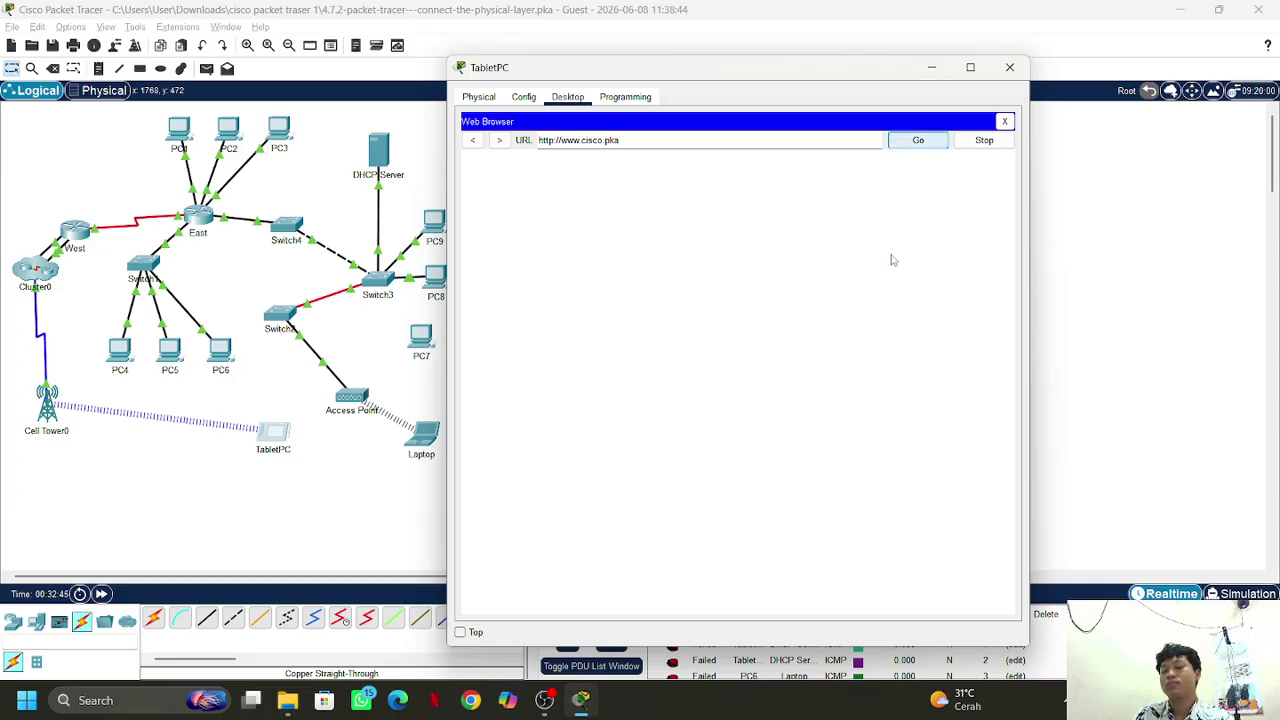
# Review the simulated PDU list below the topology and return to the TabletPC window
pyautogui.click(1040, 450)
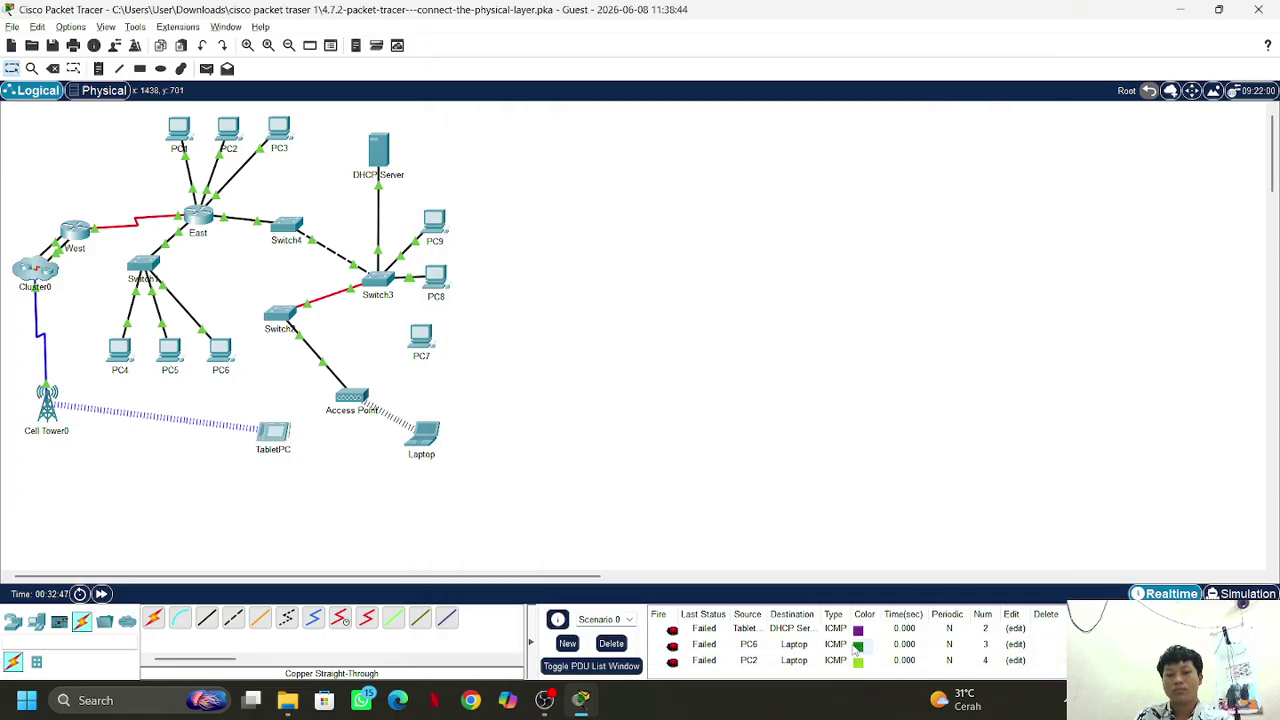
pyautogui.scroll(2, 857, 648)
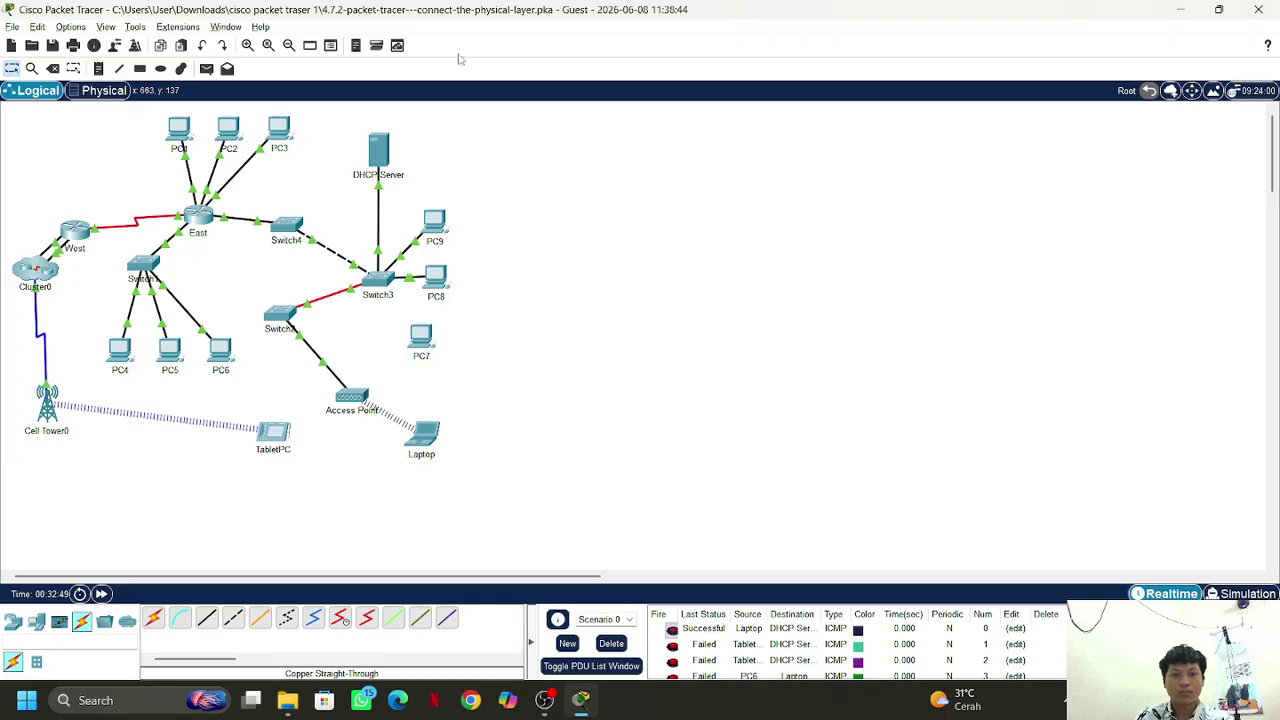
pyautogui.moveTo(580, 700)
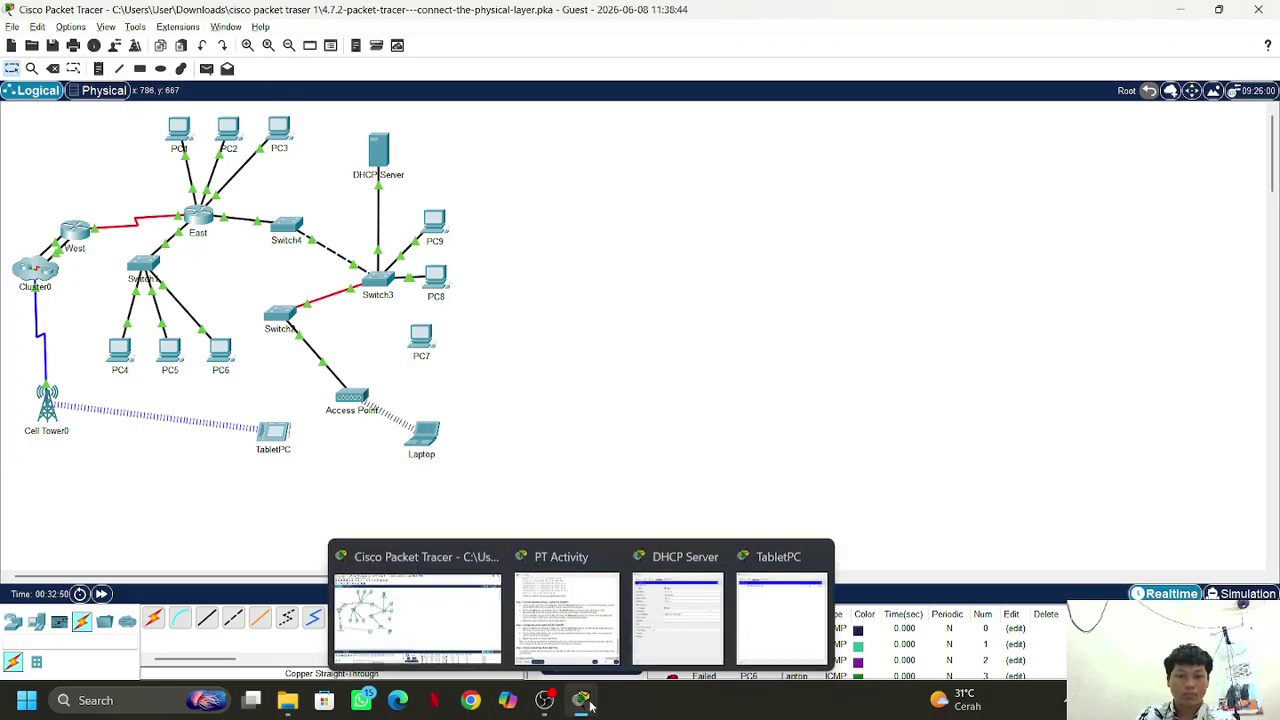
pyautogui.moveTo(673, 640)
pyautogui.click(770, 610)
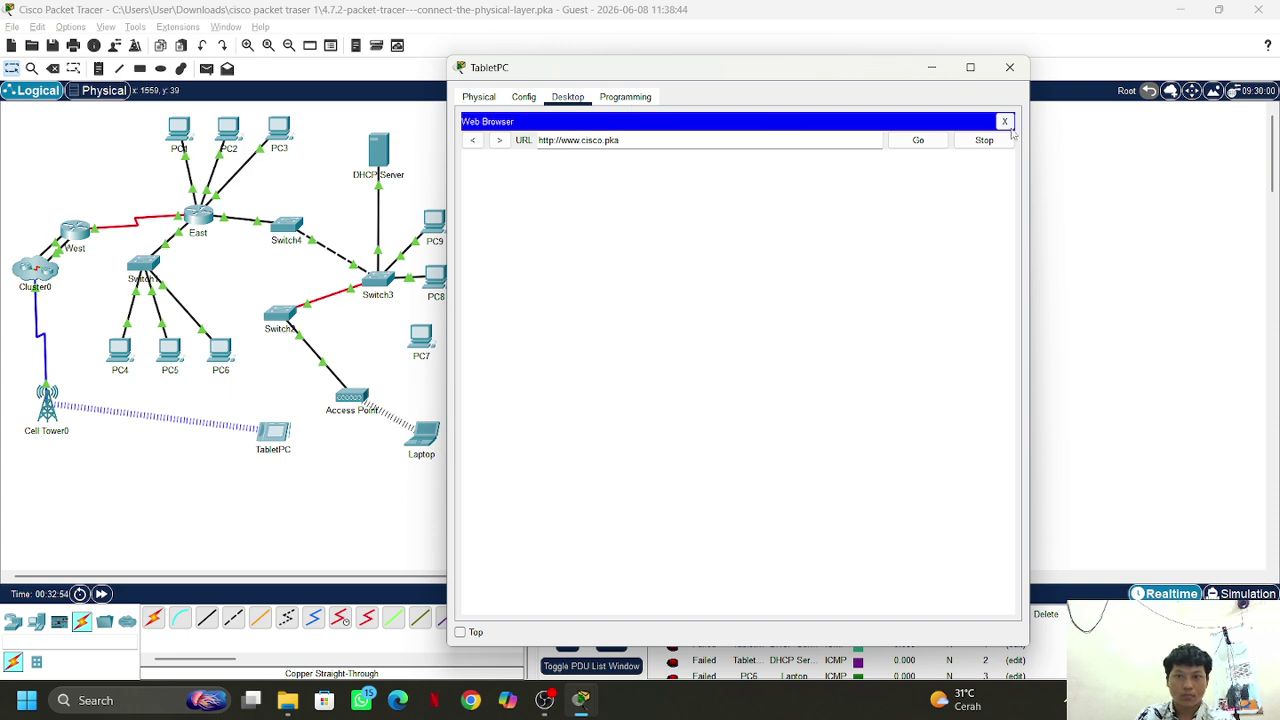
# Open the TabletPC's command prompt and begin a ping command
pyautogui.click(520, 97)
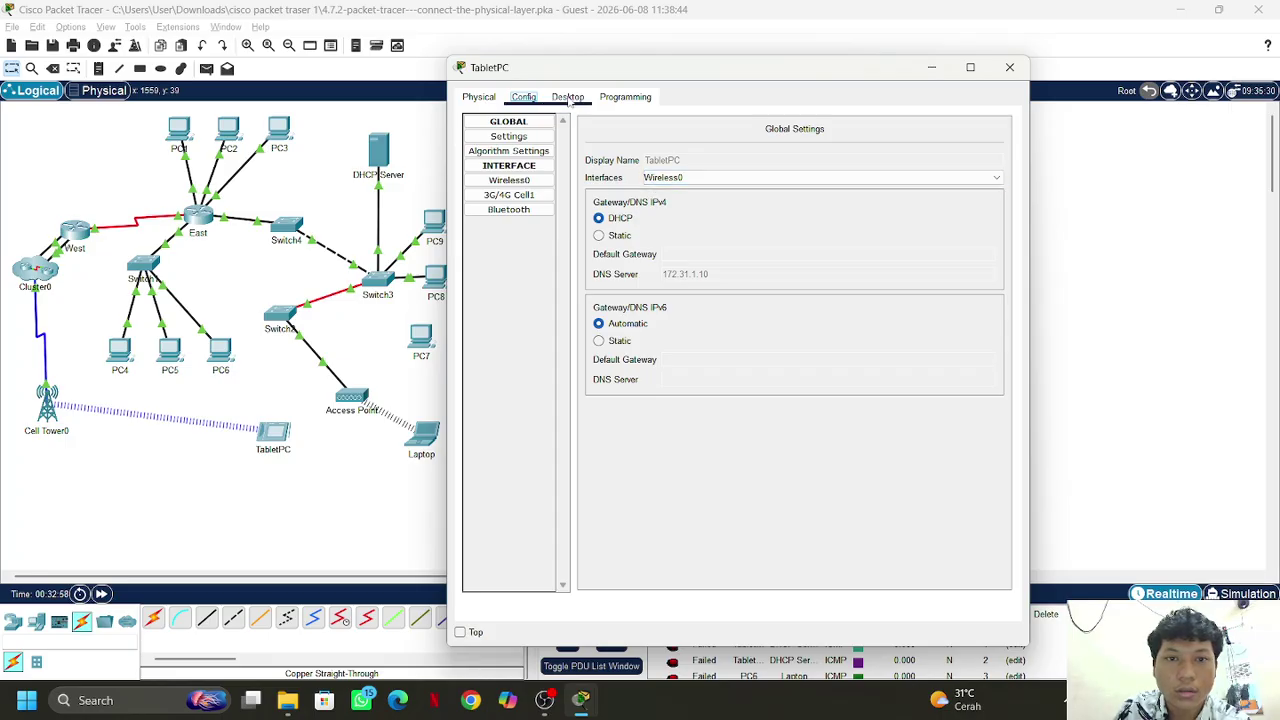
pyautogui.click(567, 97)
pyautogui.click(721, 170)
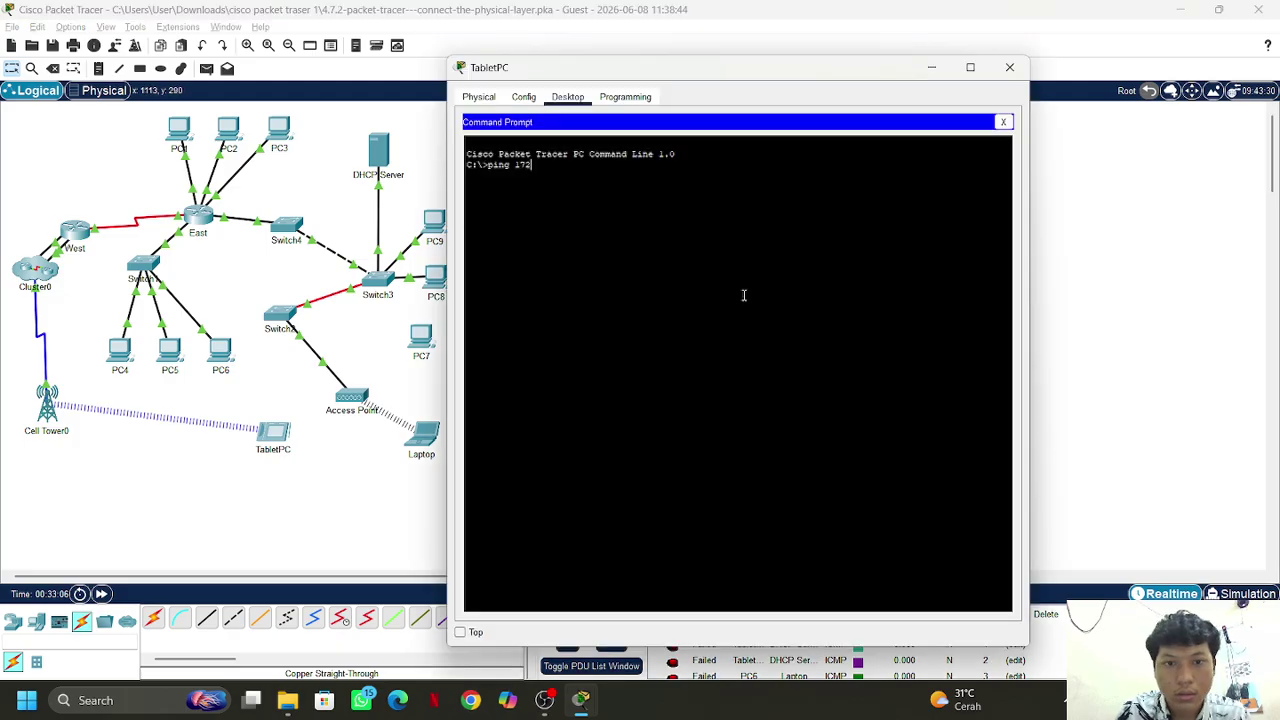
# Ping the DHCP Server at 172.31.1.10 from the TabletPC's command prompt, checking the address in the server's IP configuration
pyautogui.hotkey('alt', 'Tab')
pyautogui.hotkey('alt', 'Tab')
pyautogui.hotkey('alt', 'Tab')
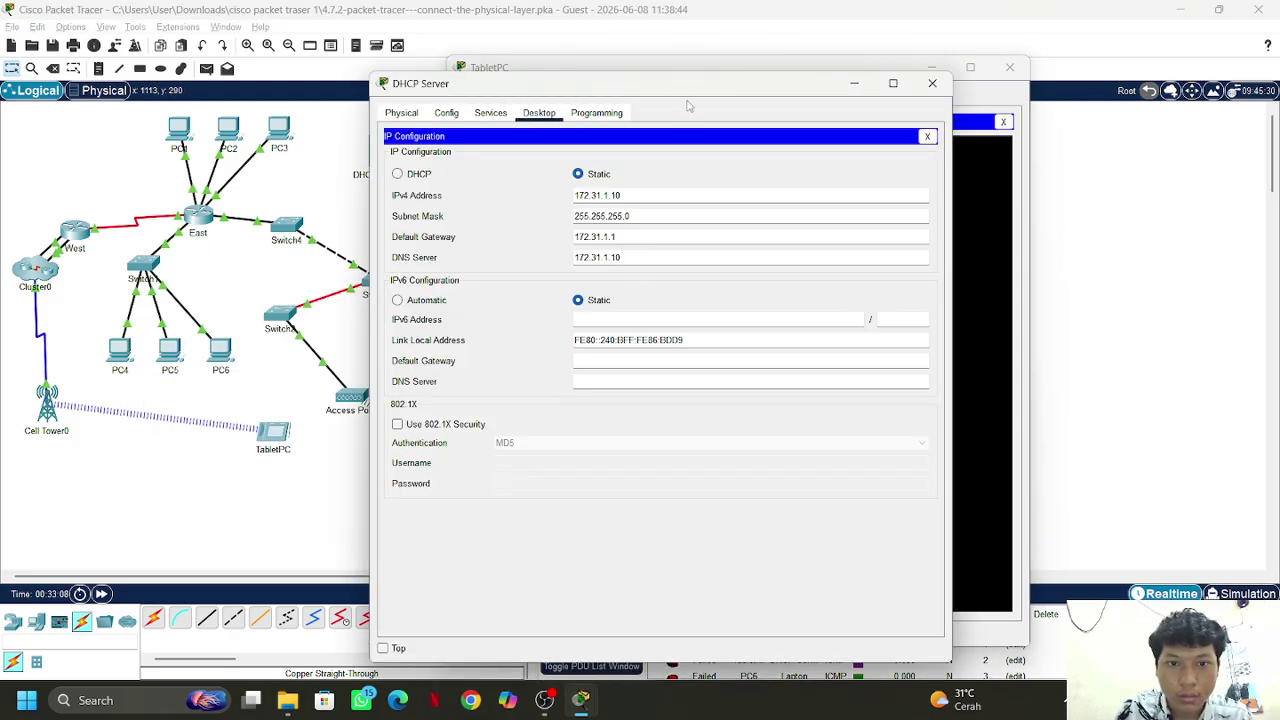
pyautogui.click(955, 300)
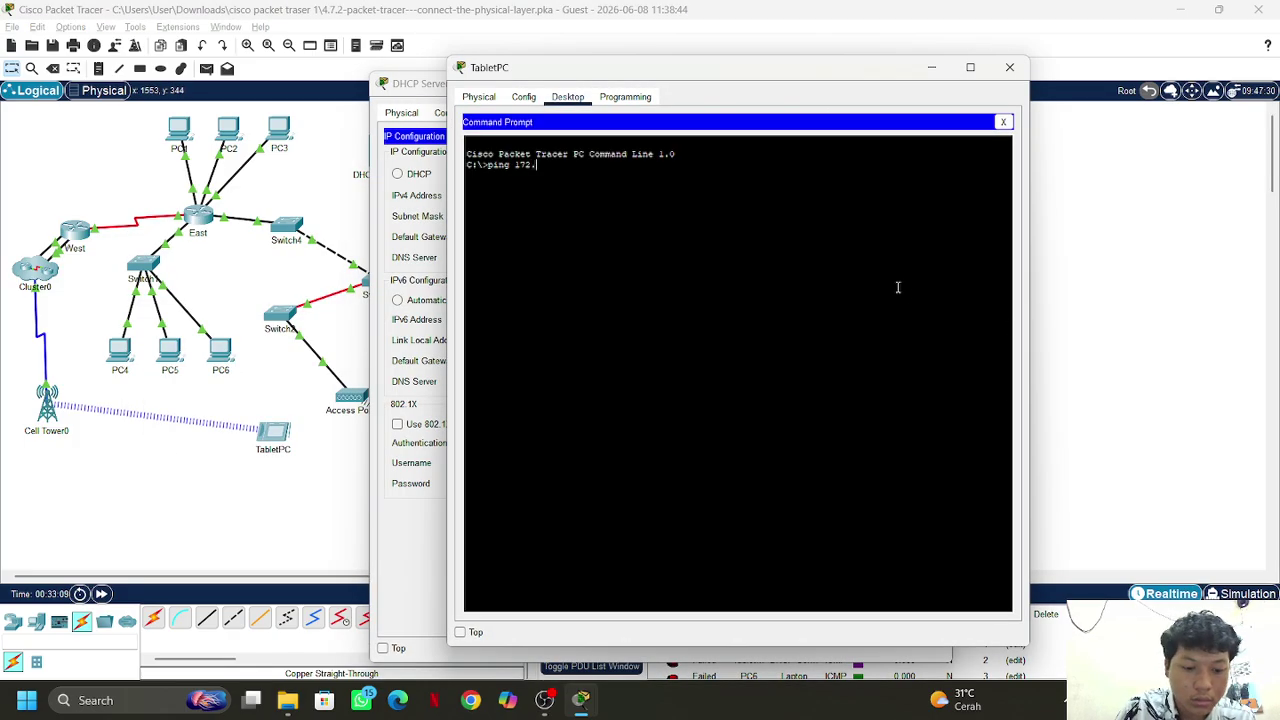
pyautogui.write('.31.')
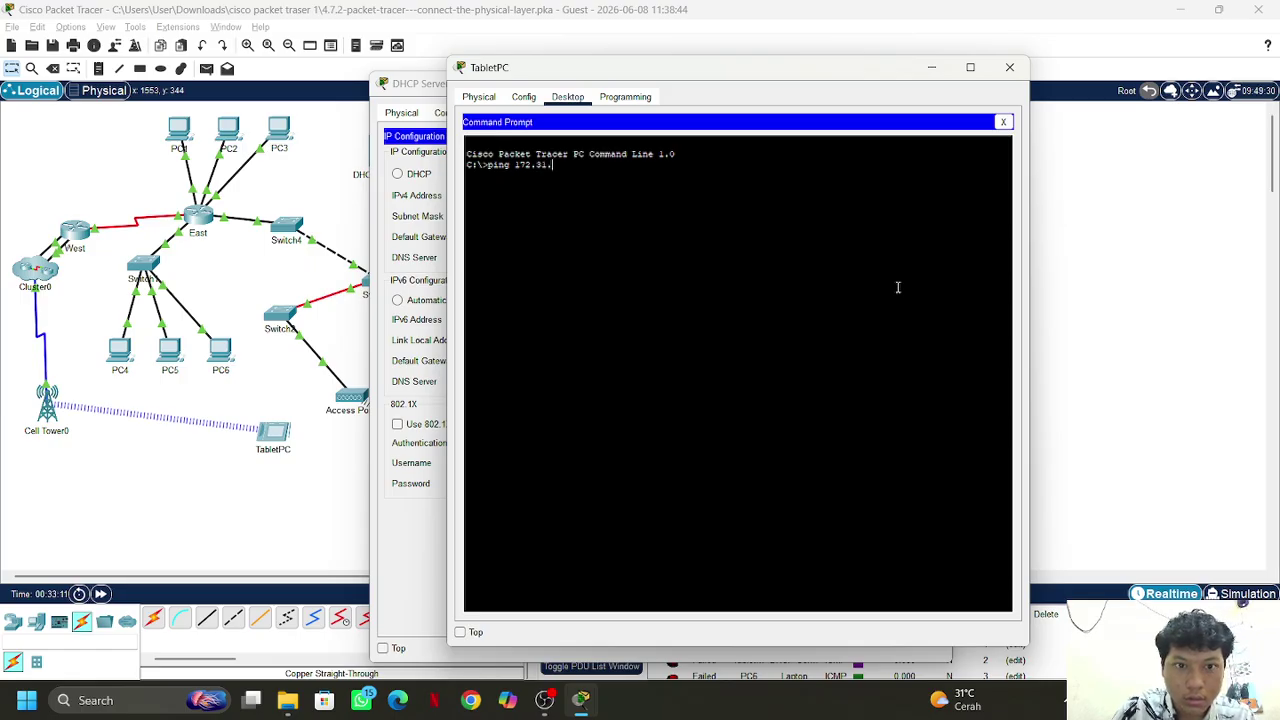
pyautogui.write('10')
pyautogui.hotkey('alt', 'Tab')
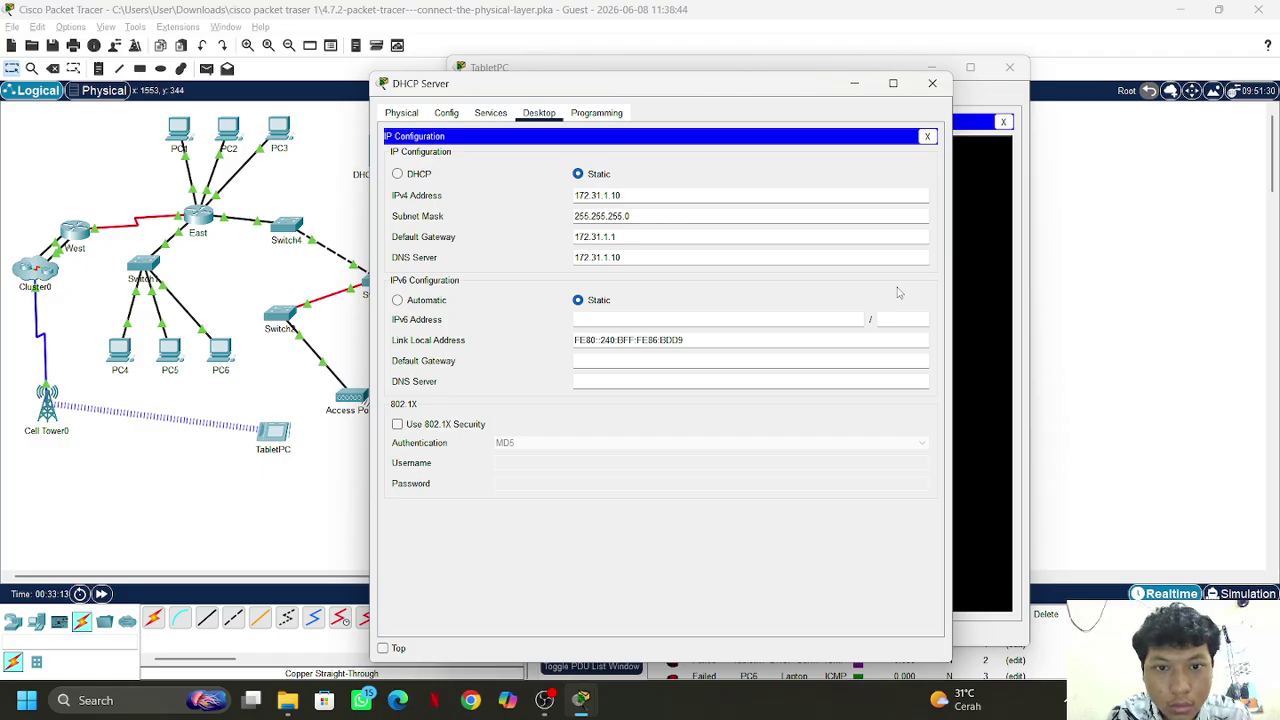
pyautogui.hotkey('alt', 'Tab')
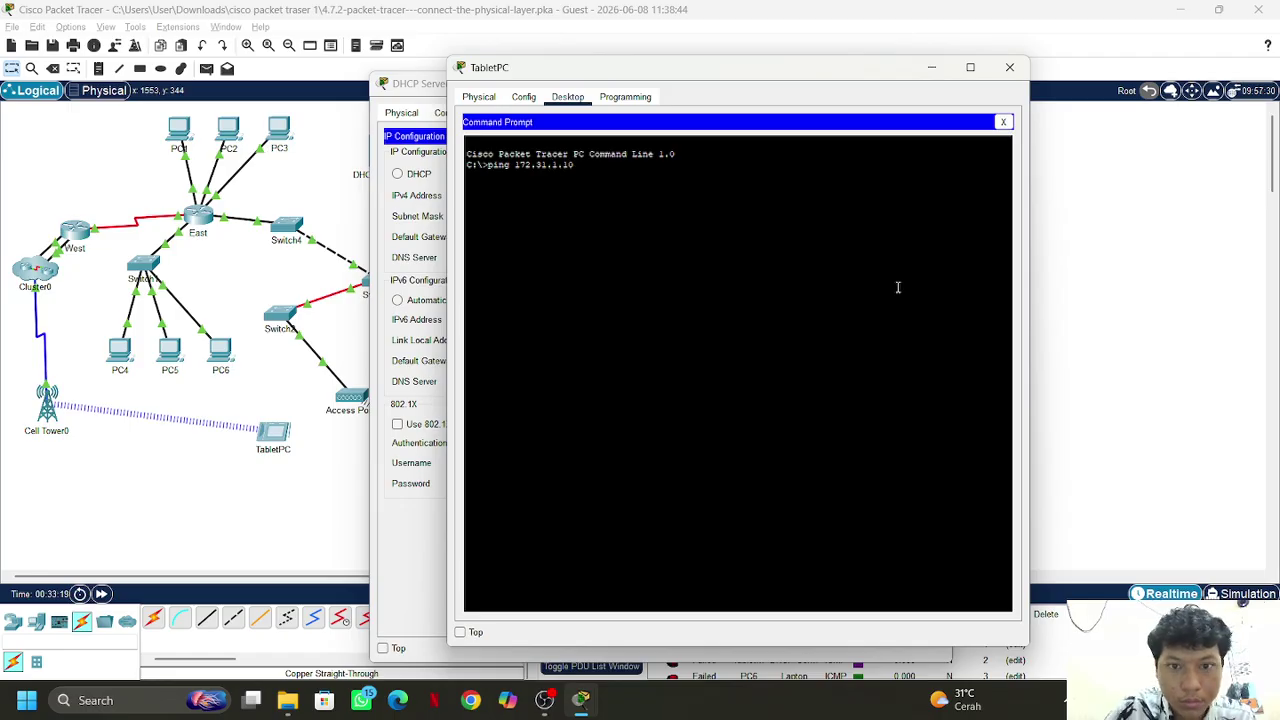
pyautogui.press('Return')
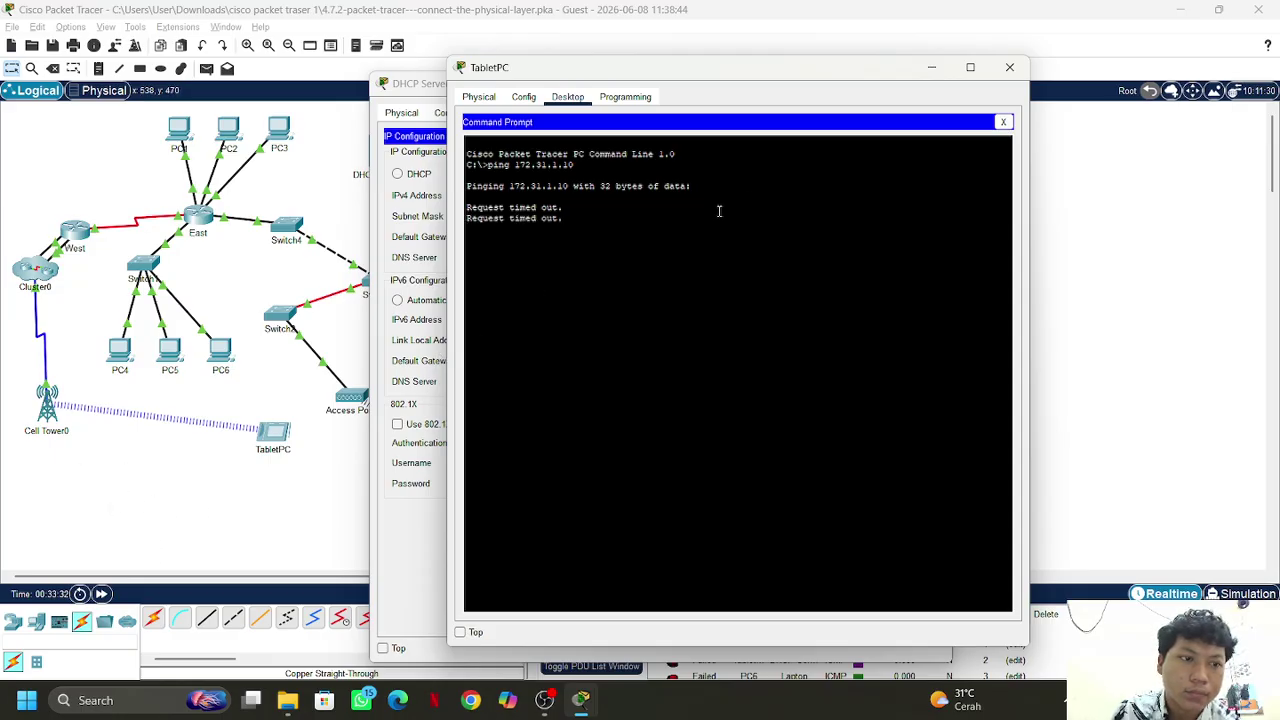
pyautogui.click(96, 221)
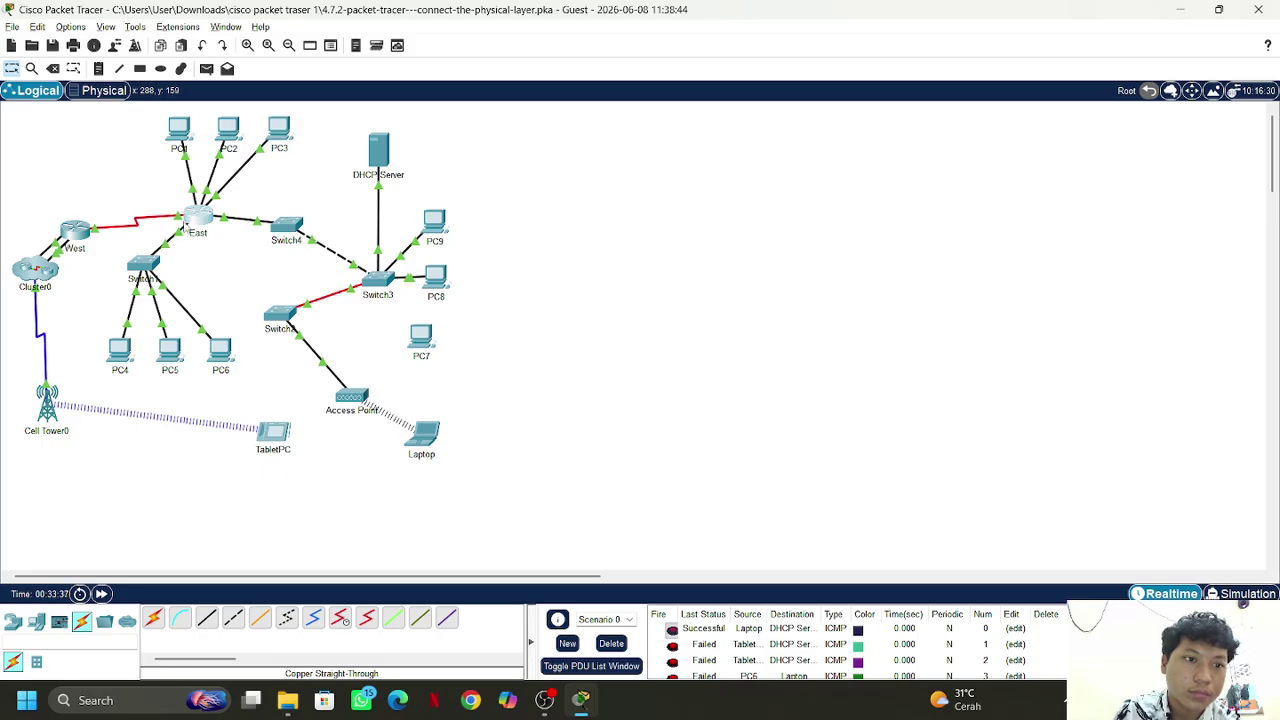
pyautogui.click(190, 222)
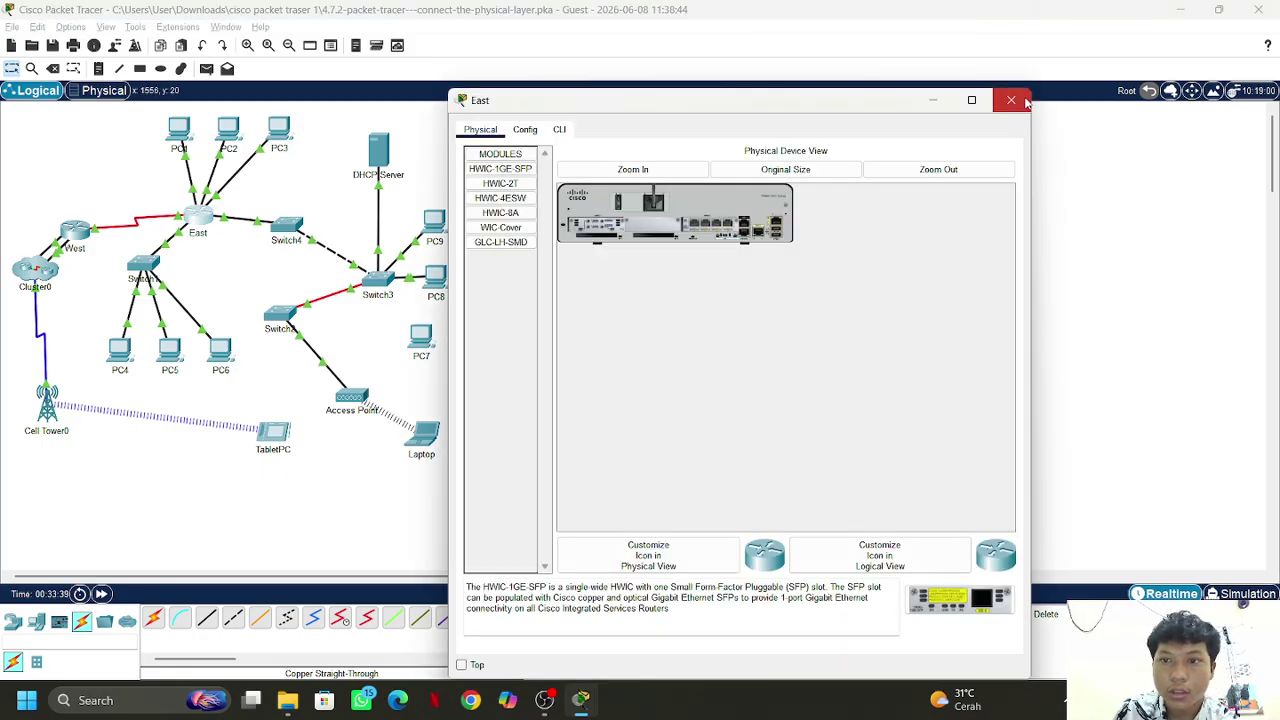
pyautogui.click(1011, 100)
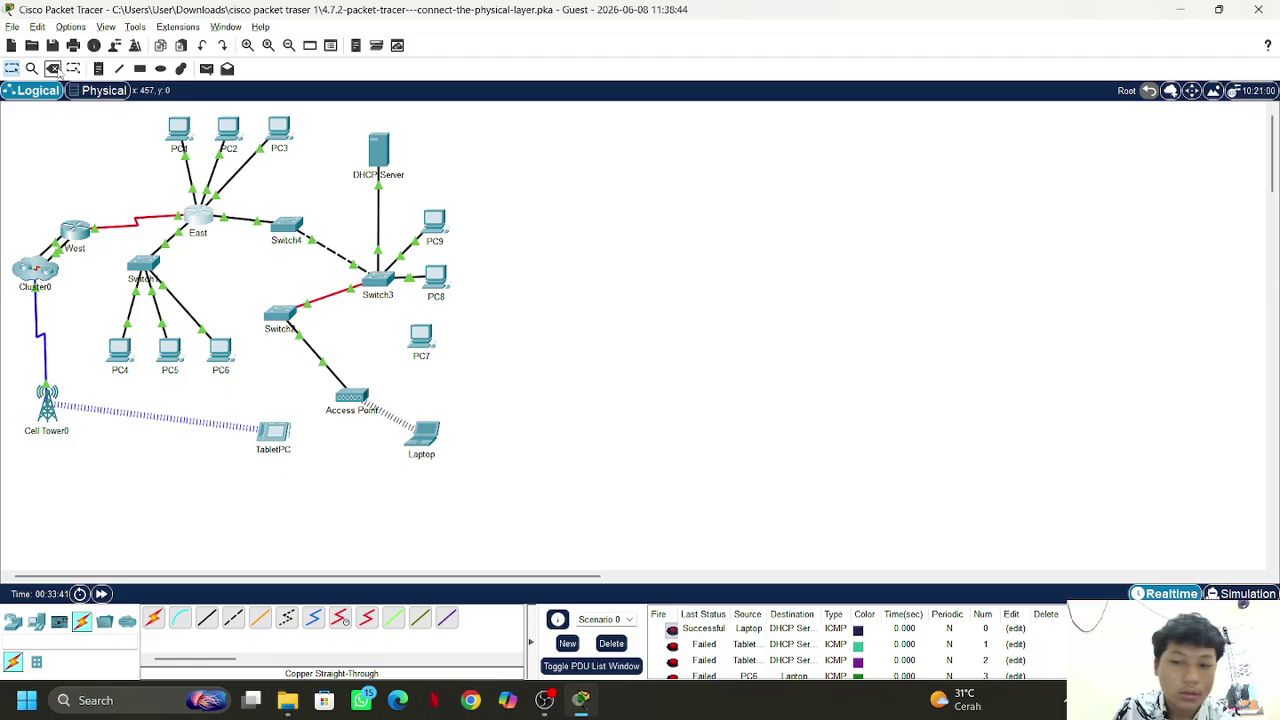
pyautogui.press('Delete')
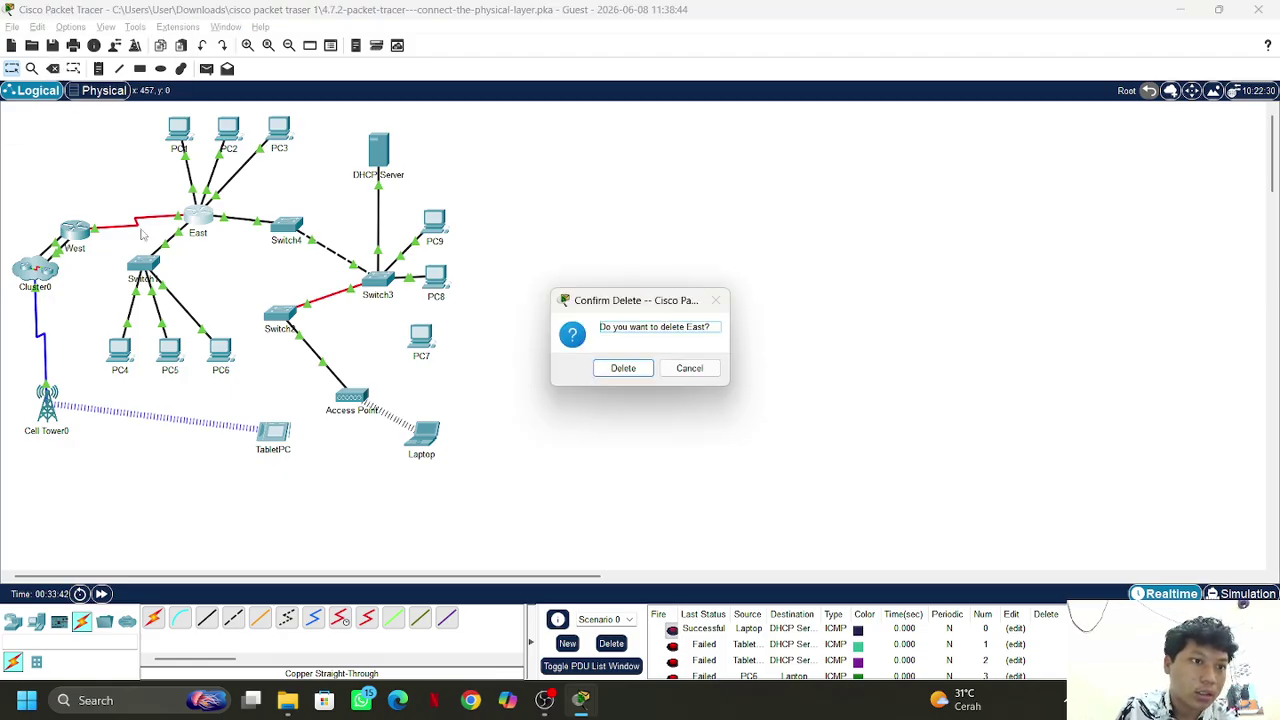
pyautogui.click(676, 368)
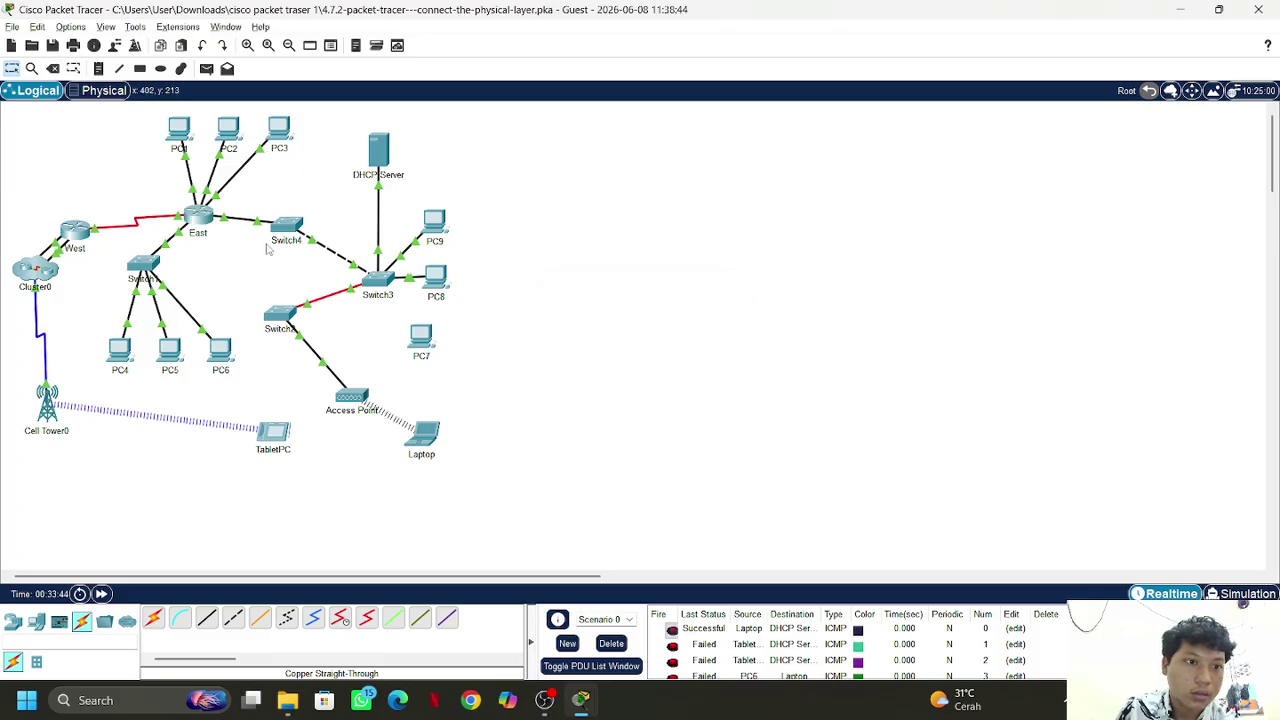
# Replace the serial link between East and West with a Serial DCE cable from East's Serial0/1/1 to West's Serial0/0/1
pyautogui.click(53, 69)
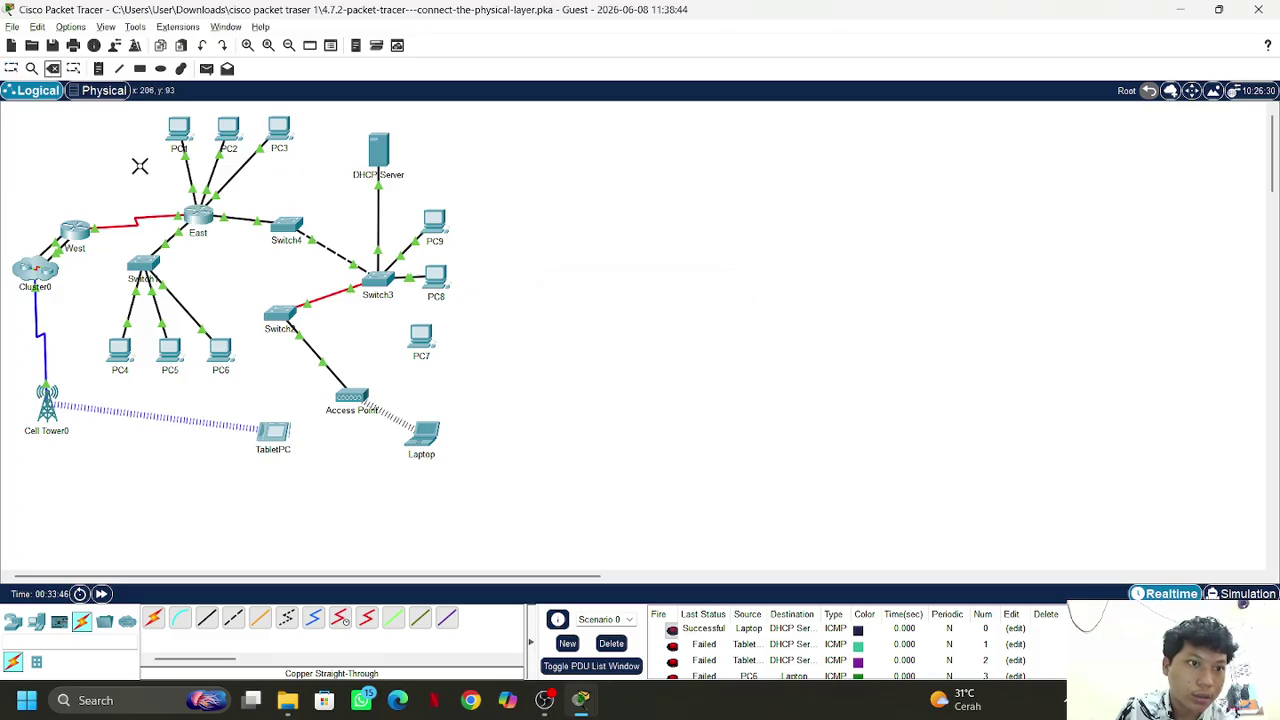
pyautogui.click(132, 224)
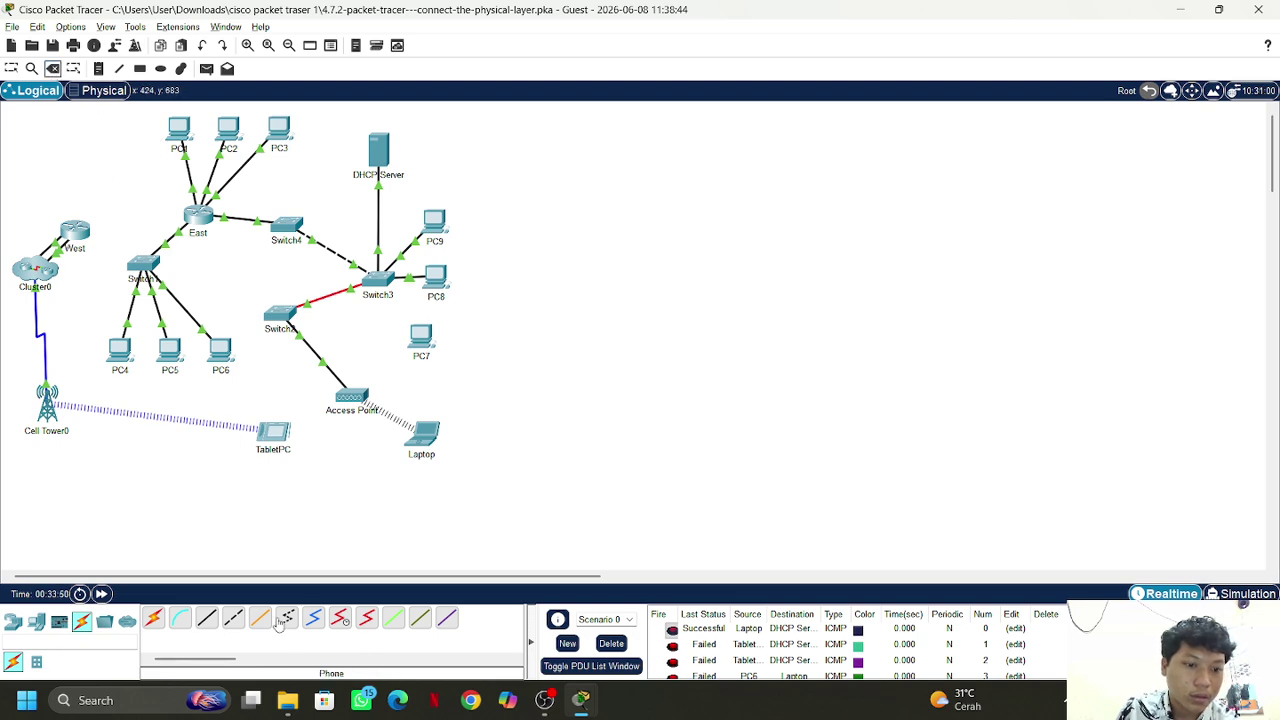
pyautogui.click(340, 619)
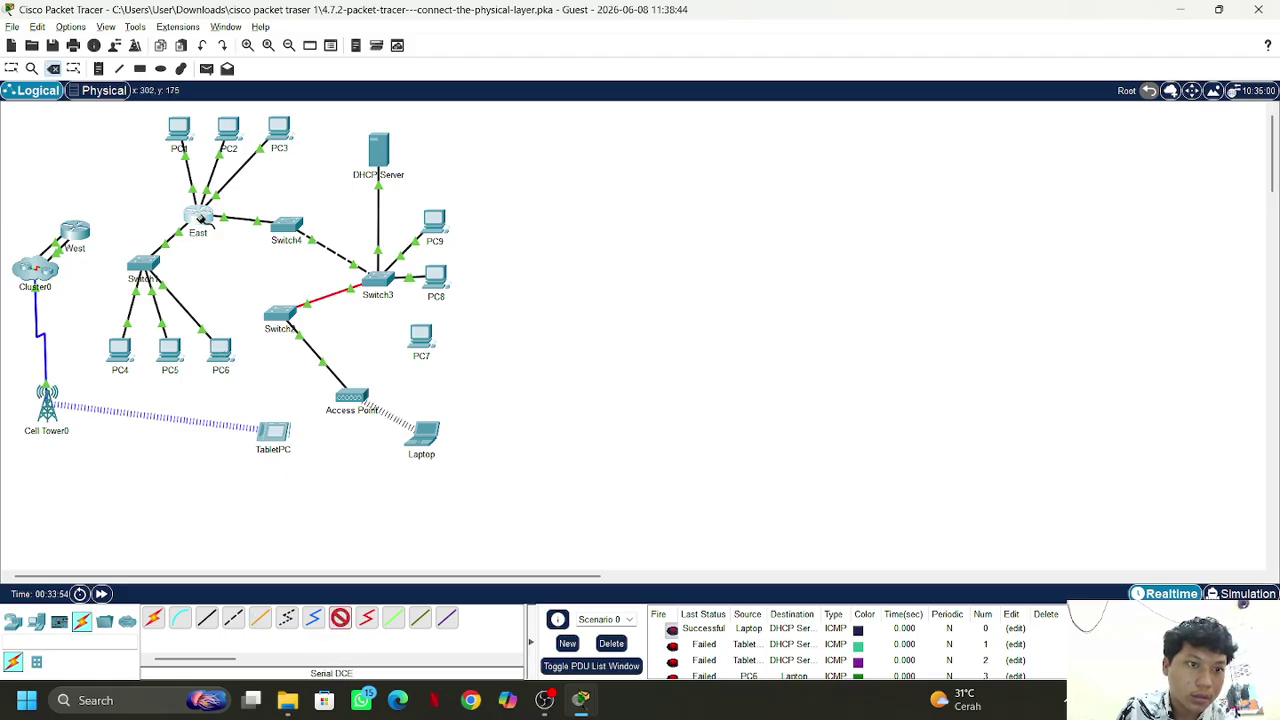
pyautogui.click(205, 219)
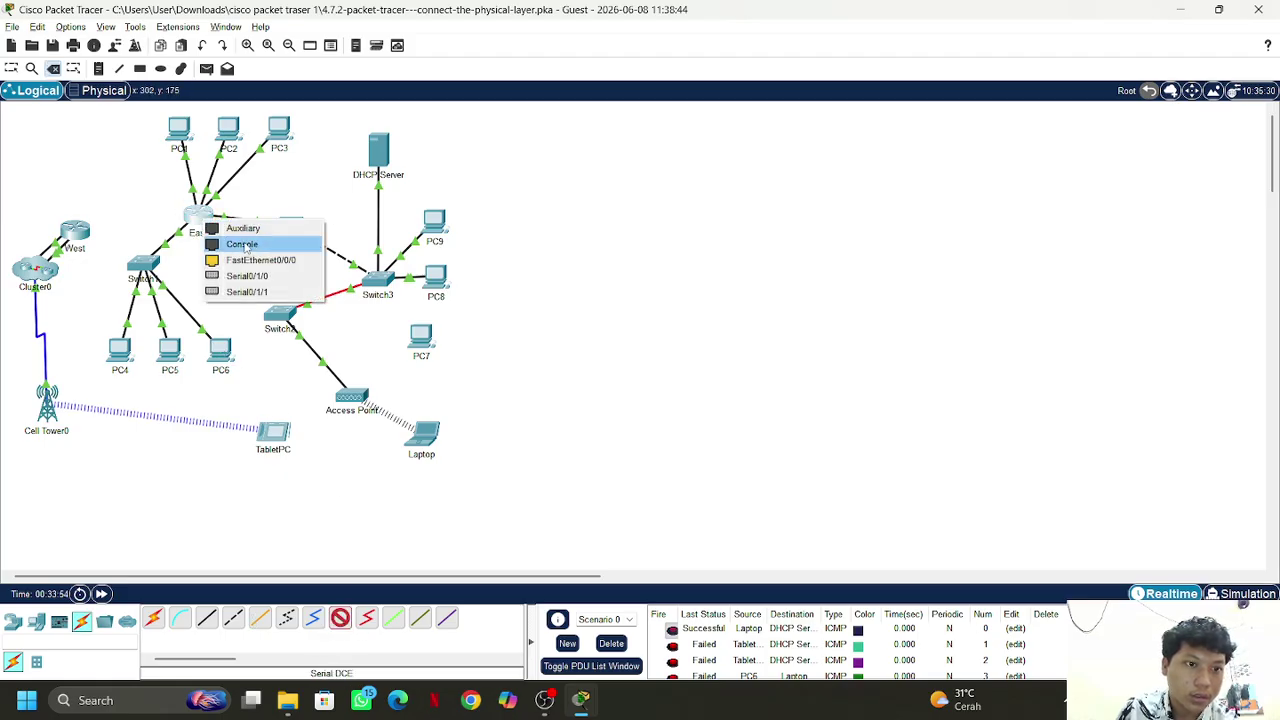
pyautogui.click(260, 291)
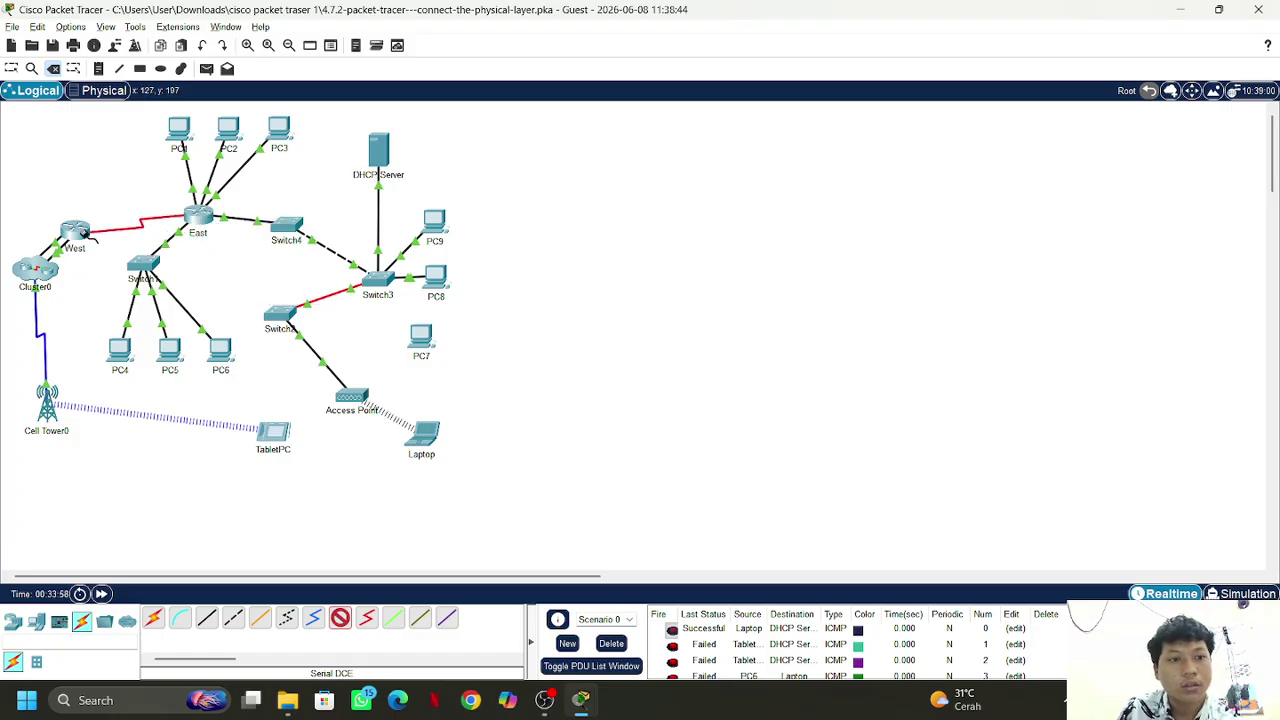
pyautogui.click(78, 236)
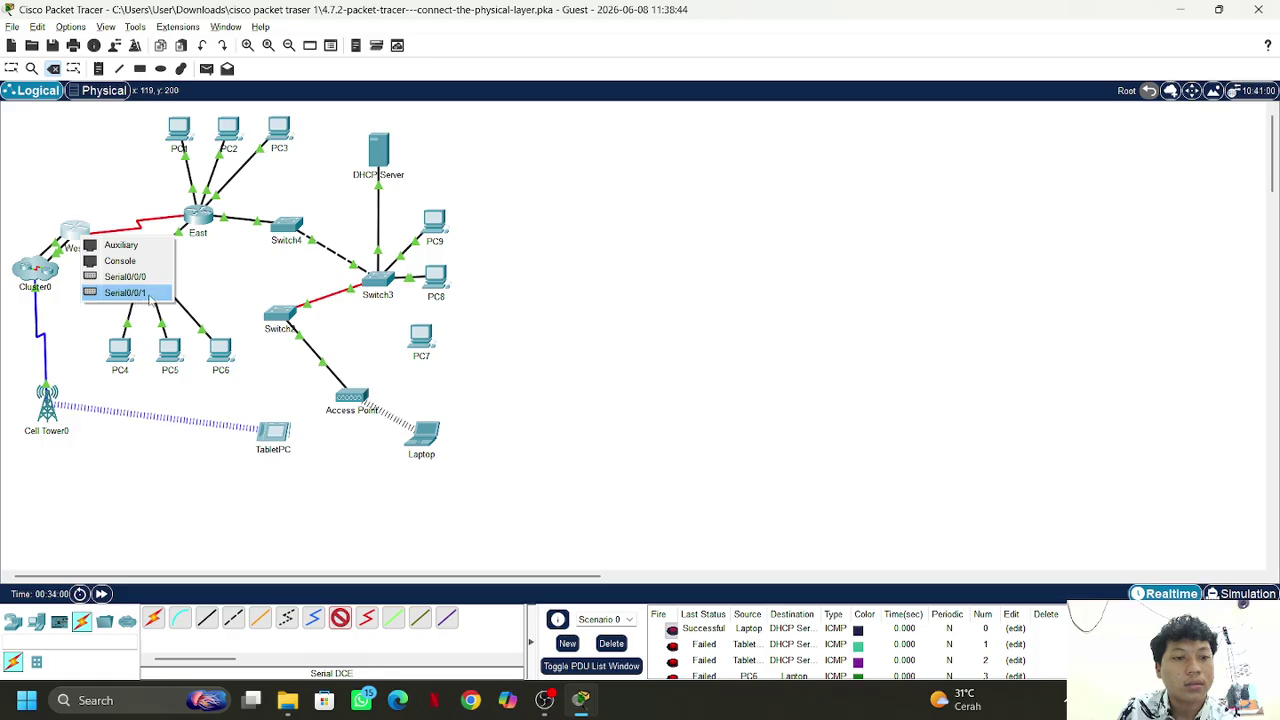
pyautogui.click(149, 295)
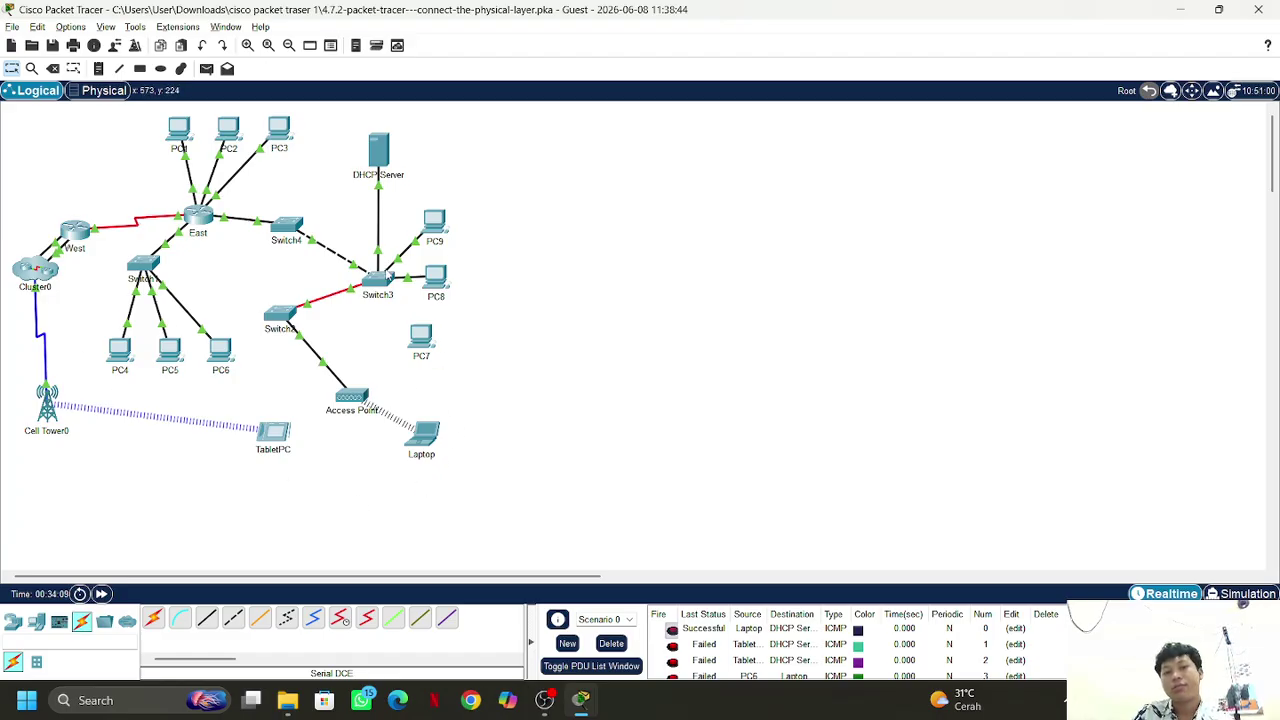
# Delete the serial link between the East and West routers and leave delete mode
pyautogui.click(53, 68)
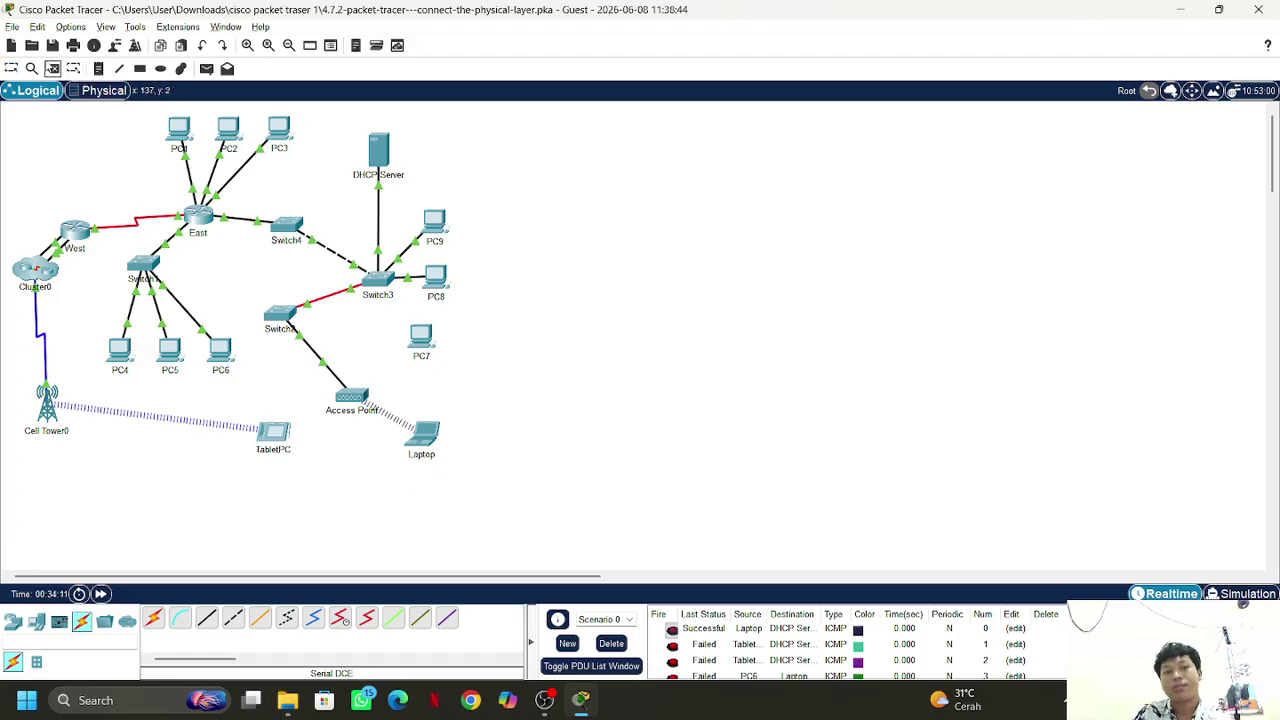
pyautogui.click(126, 222)
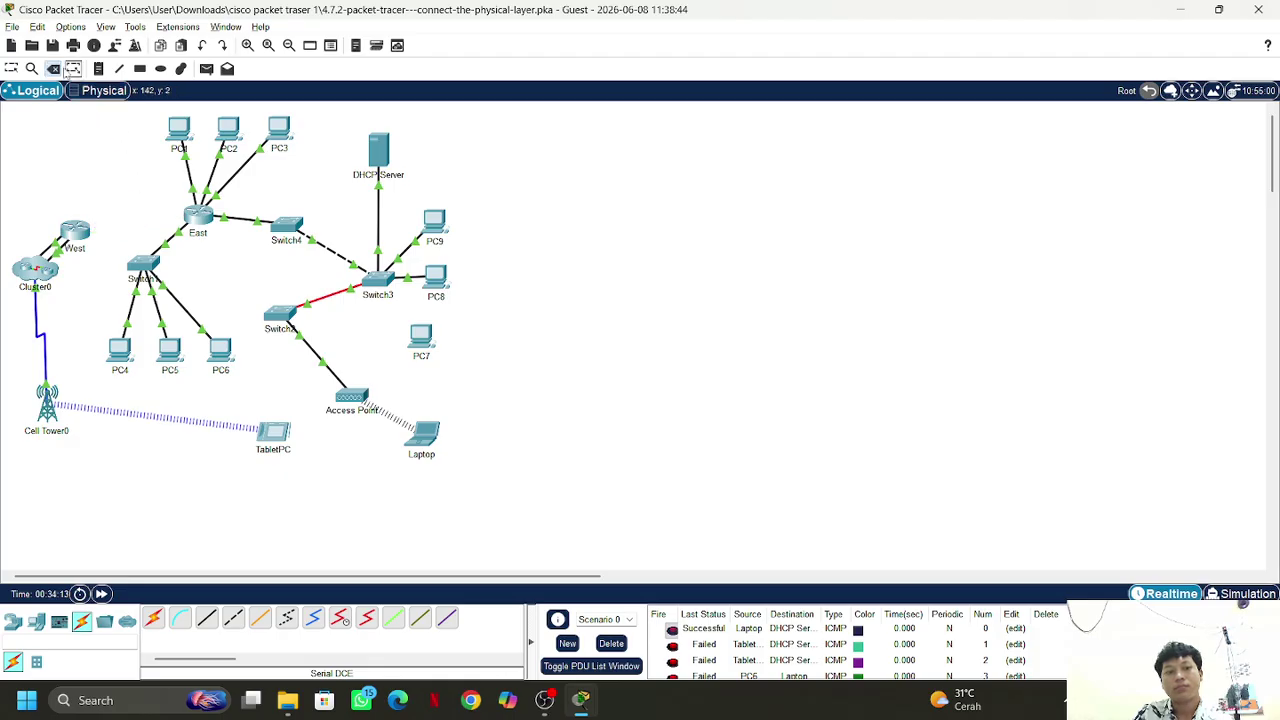
pyautogui.press('Escape')
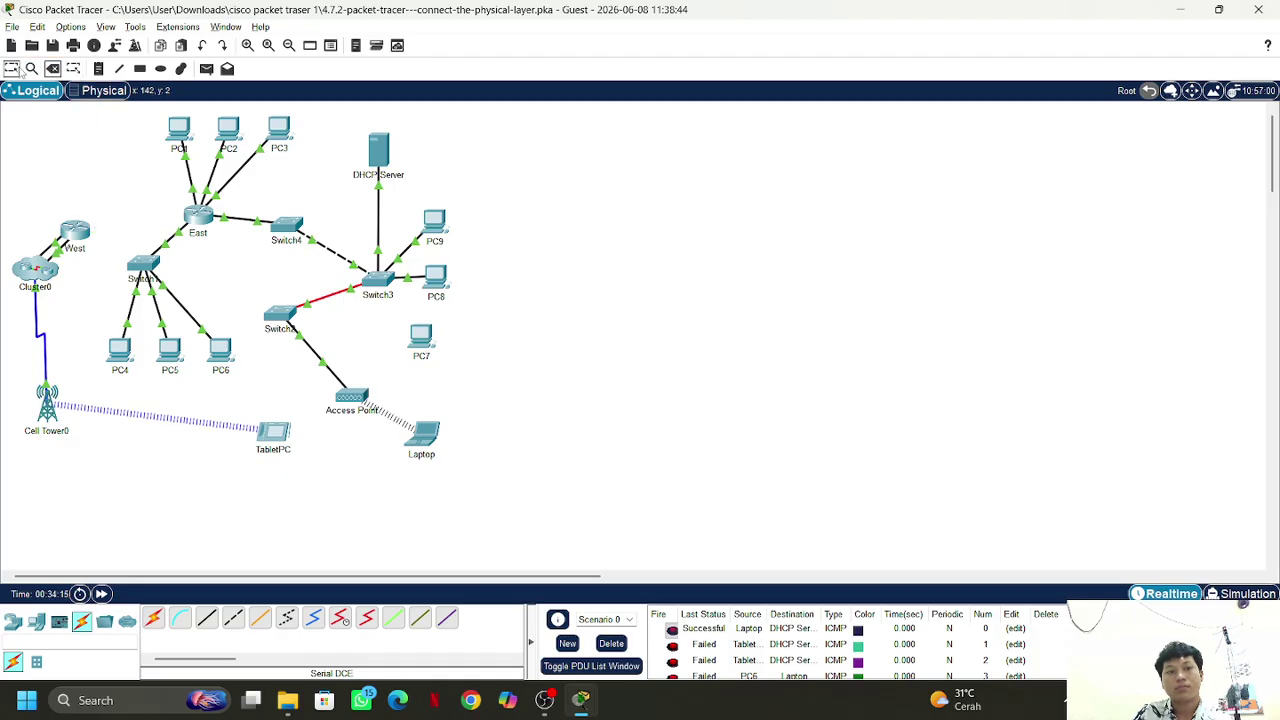
# Open the East router's physical device view and examine the descriptions of its available modules, including HWIC-1GE-SFP, HWIC-2T and HWIC-4ESW
pyautogui.click(206, 210)
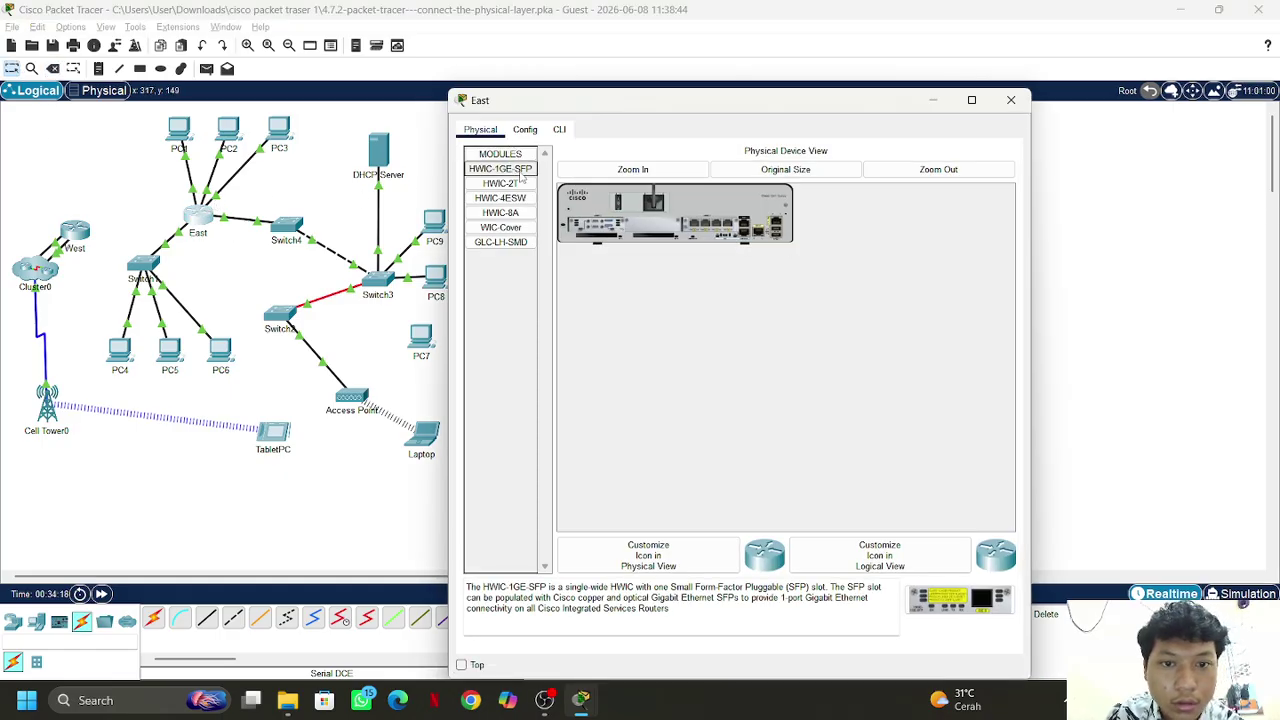
pyautogui.moveTo(518, 172); pyautogui.dragTo(575, 205)
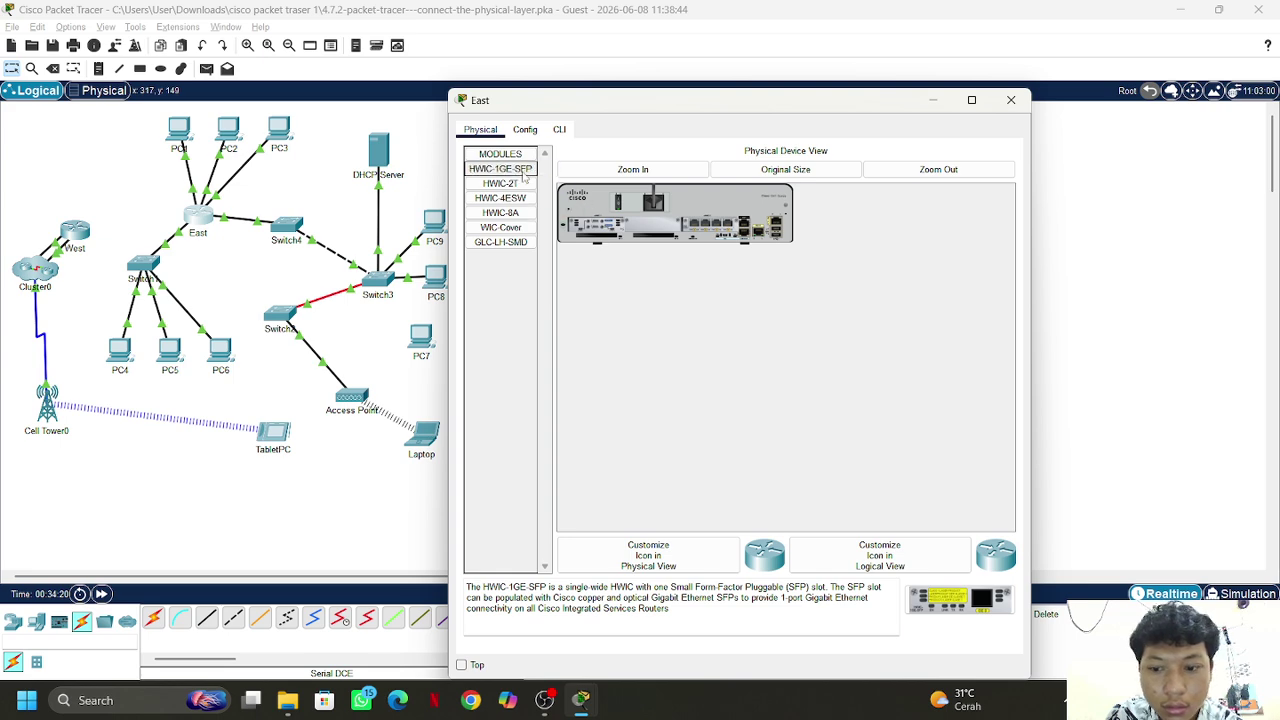
pyautogui.click(510, 184)
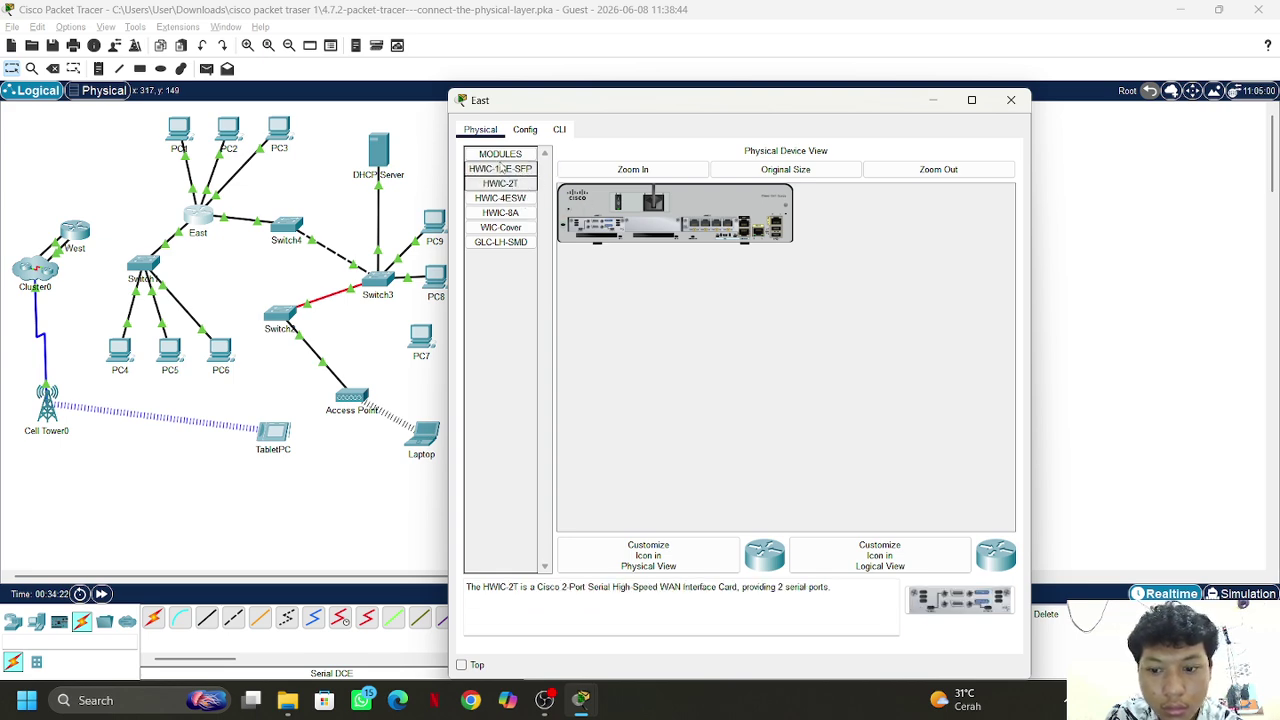
pyautogui.doubleClick(500, 157)
pyautogui.doubleClick(501, 157)
pyautogui.click(501, 169)
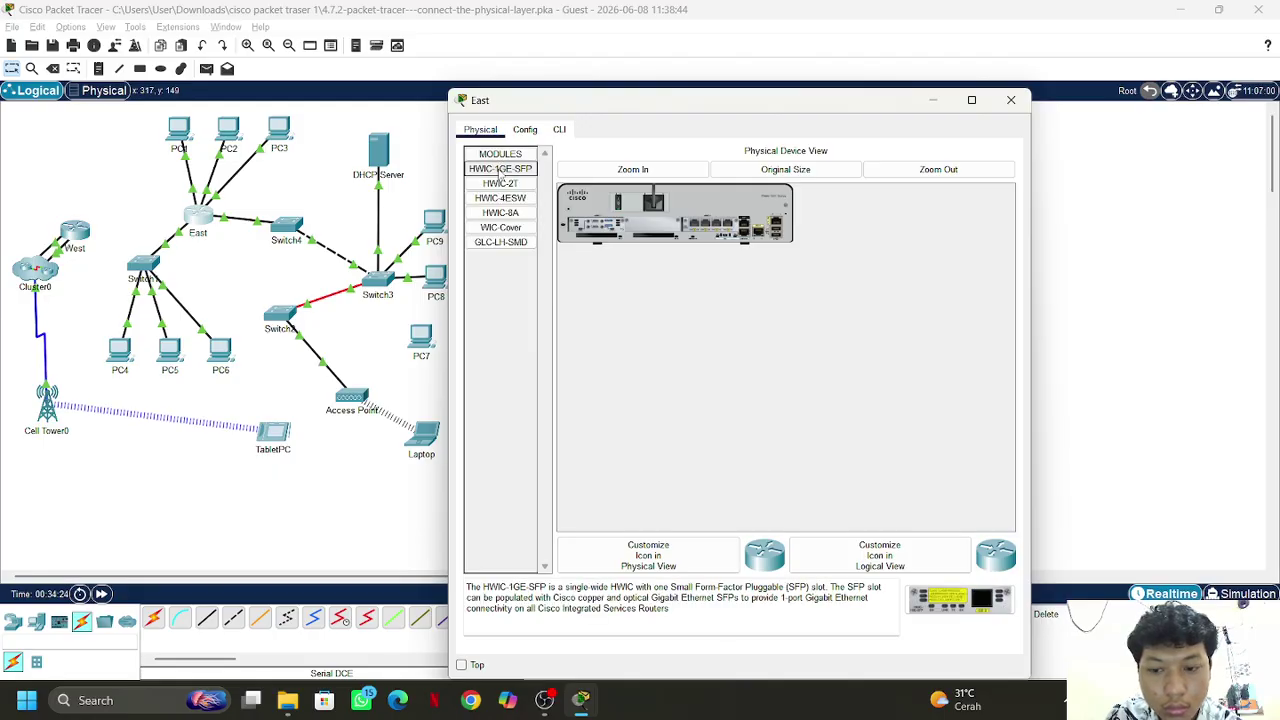
pyautogui.click(502, 199)
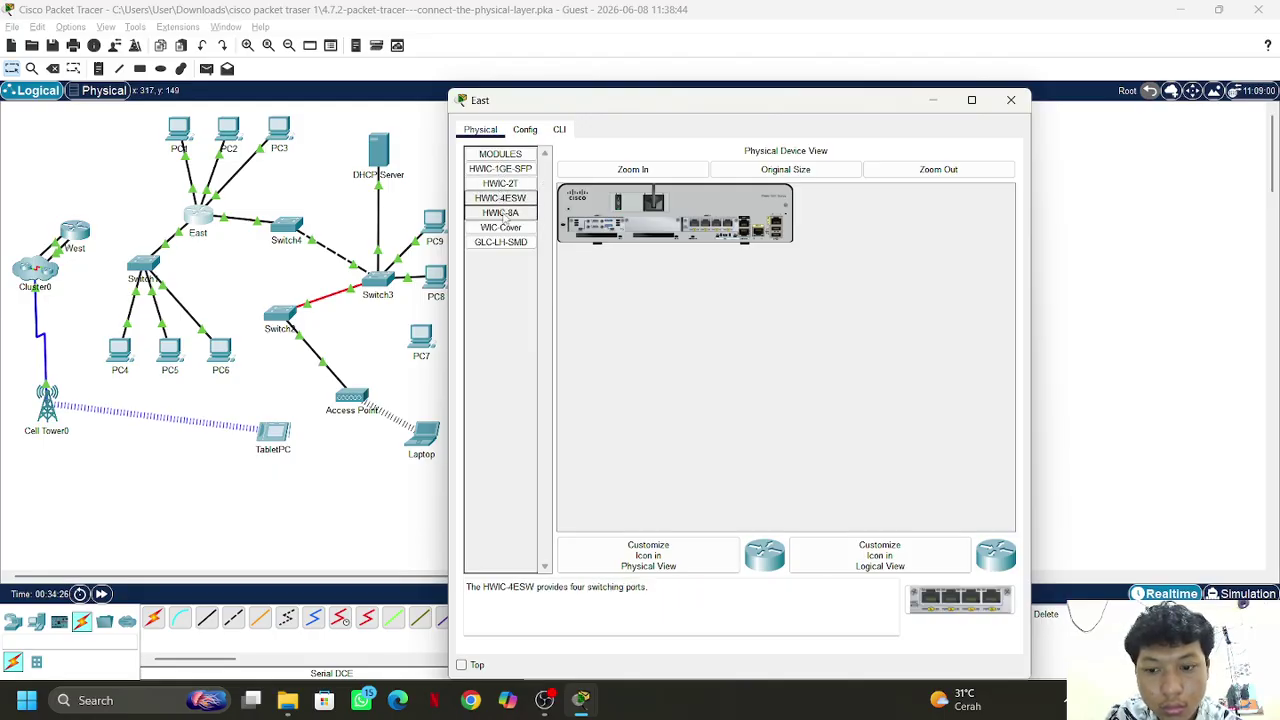
pyautogui.click(501, 213)
pyautogui.click(501, 227)
pyautogui.click(501, 242)
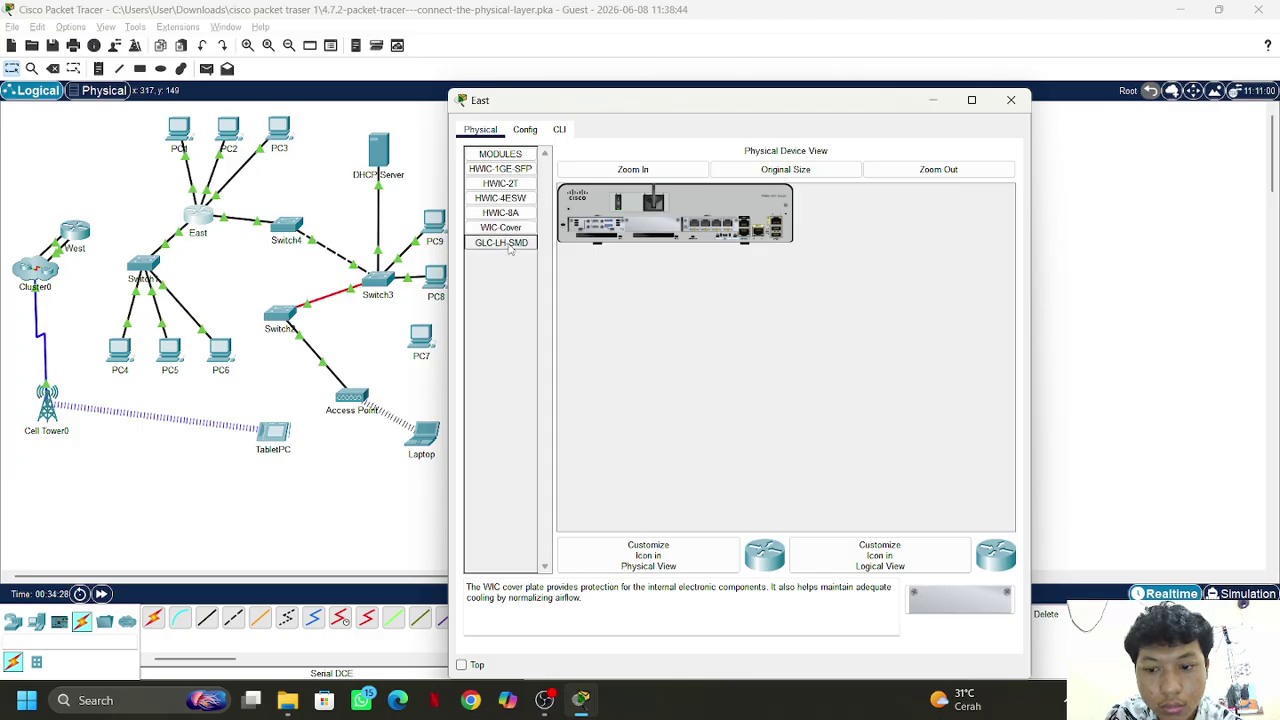
pyautogui.click(501, 199)
pyautogui.click(500, 170)
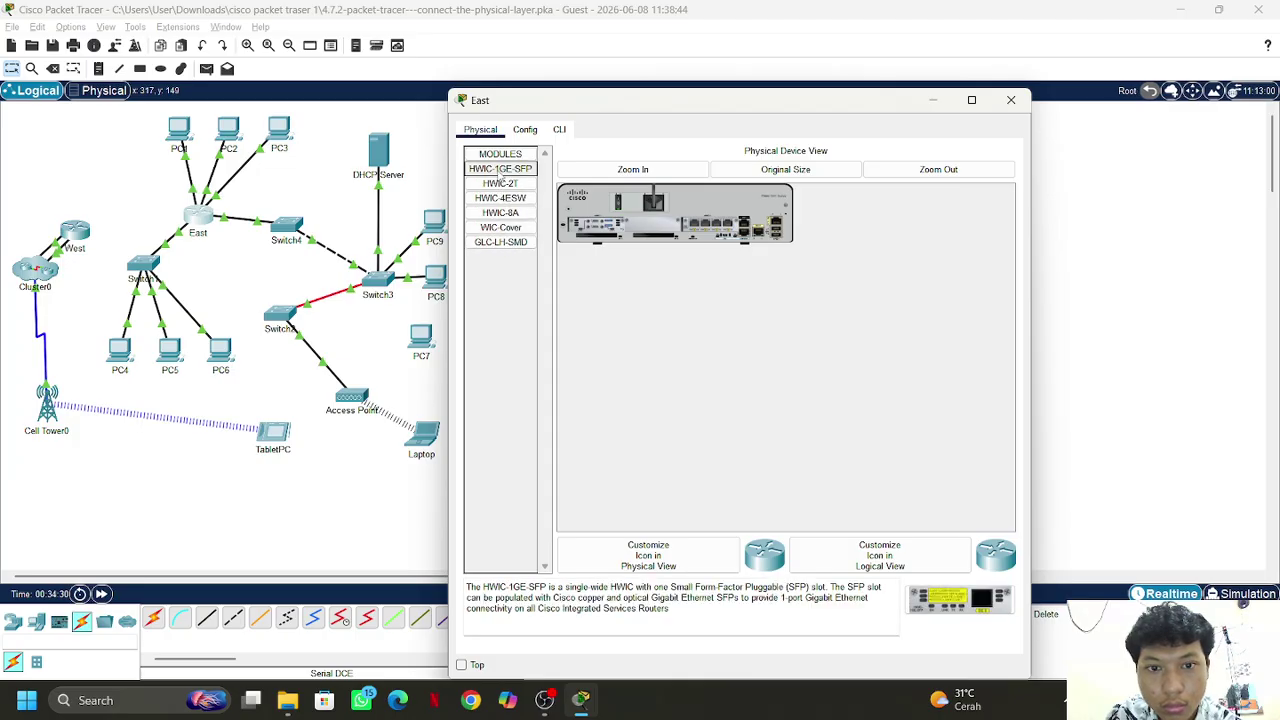
# Try to remove the installed module from the East router without powering it off
pyautogui.click(648, 234)
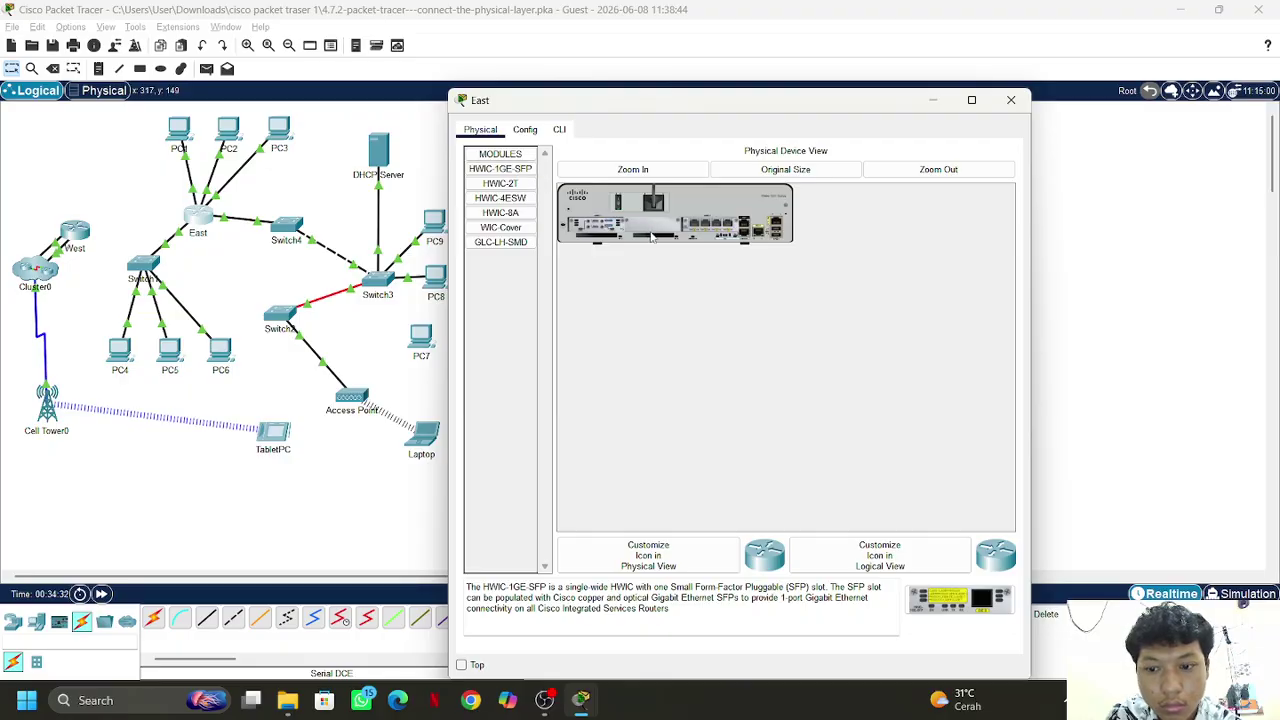
pyautogui.moveTo(500, 169); pyautogui.dragTo(500, 238)
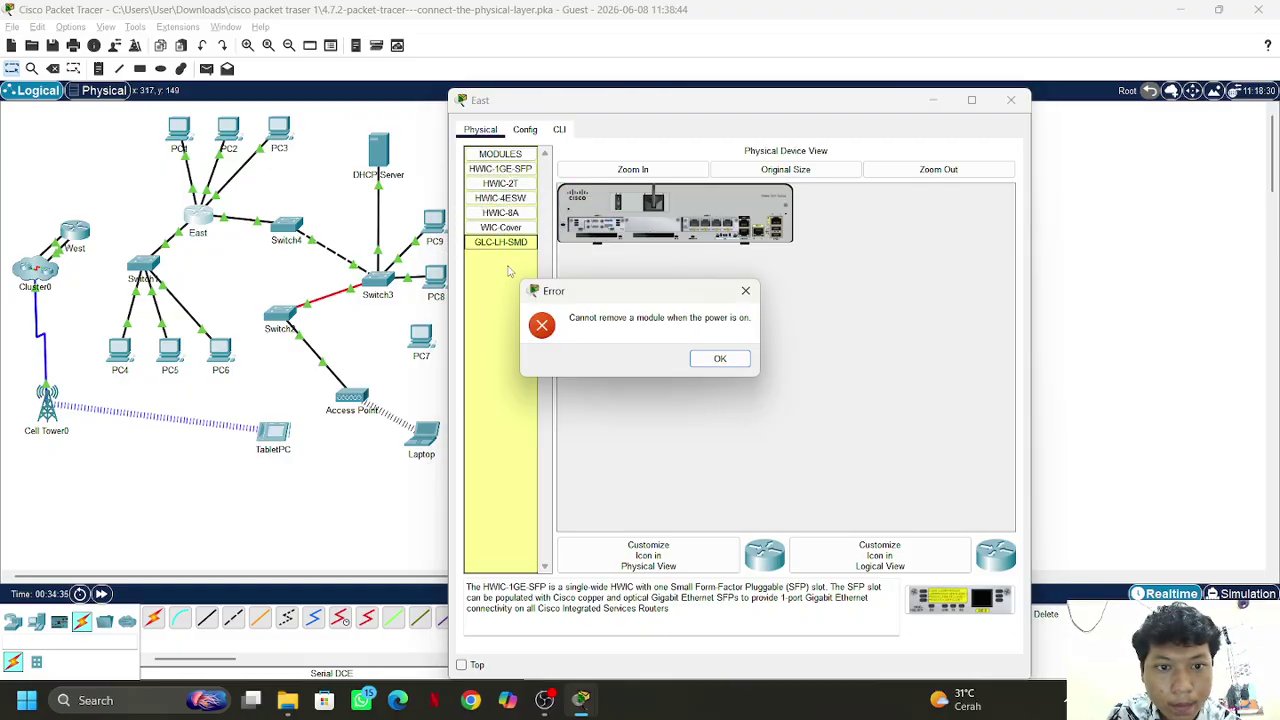
pyautogui.click(744, 292)
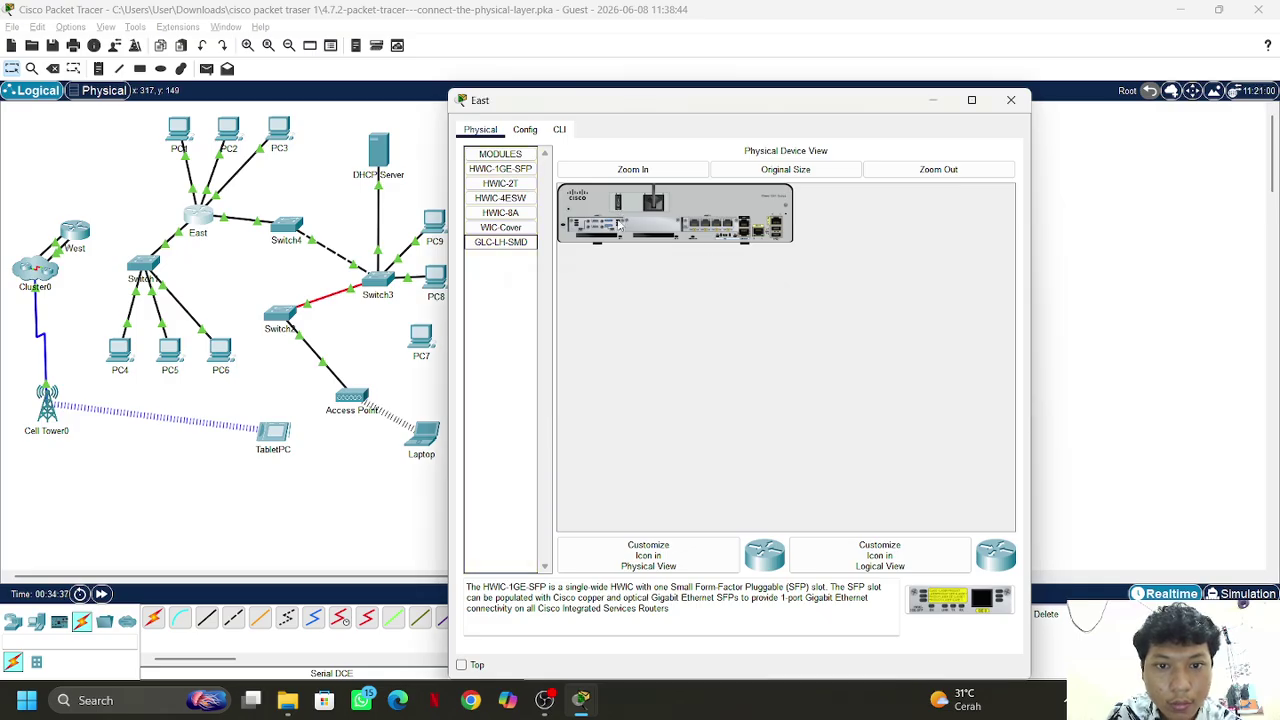
# Power off the East router, replace its two-port serial module with an HWIC-1GE-SFP, and minimize the device window
pyautogui.click(619, 225)
pyautogui.moveTo(592, 222); pyautogui.dragTo(493, 289)
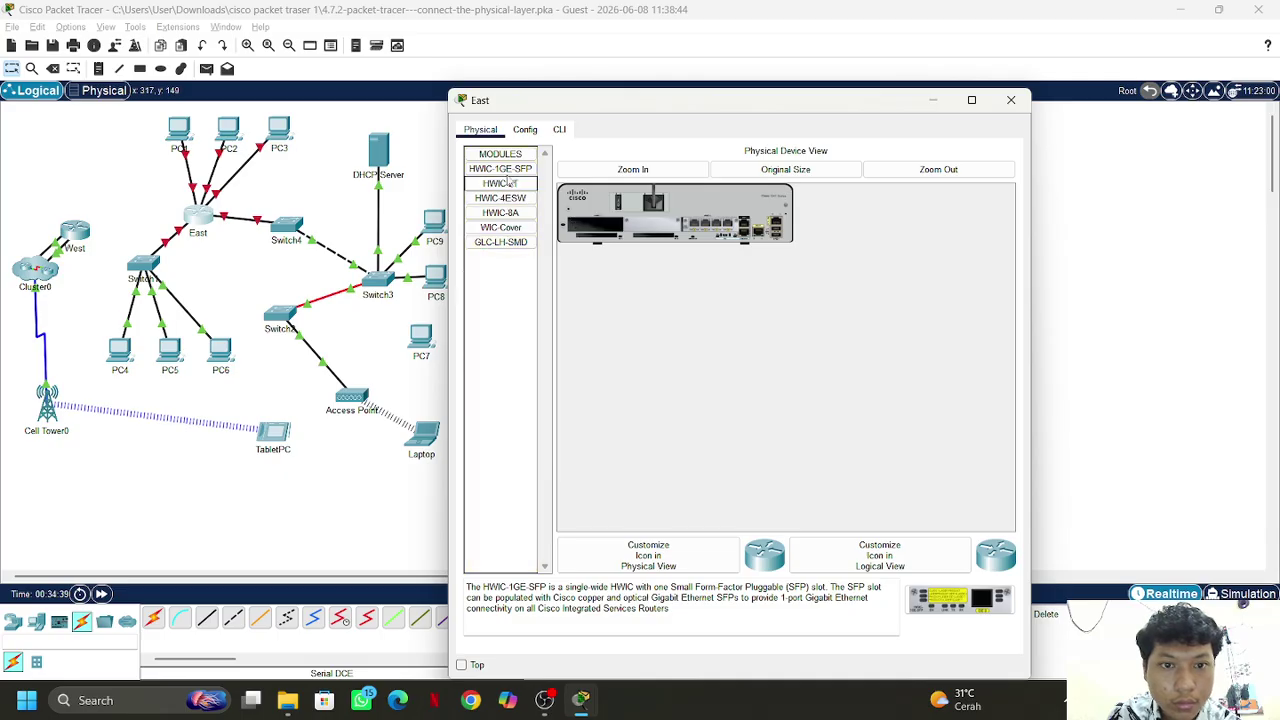
pyautogui.moveTo(500, 168); pyautogui.dragTo(590, 226)
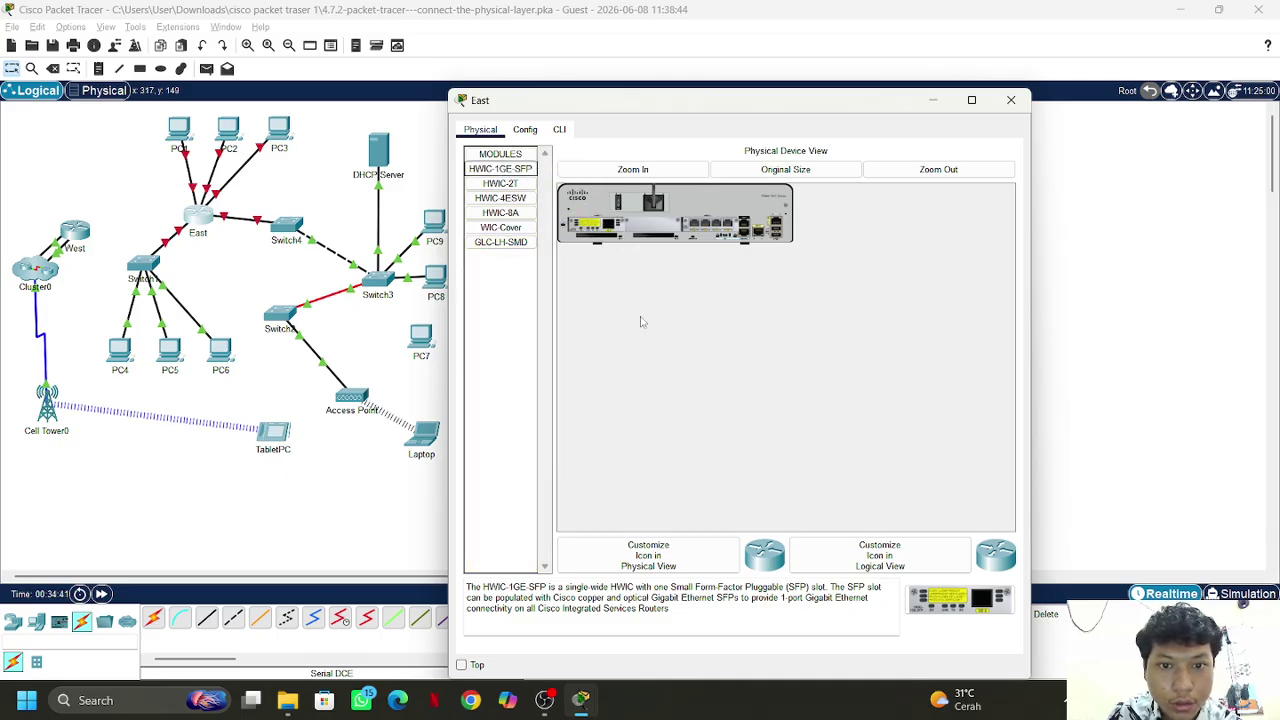
pyautogui.click(625, 205)
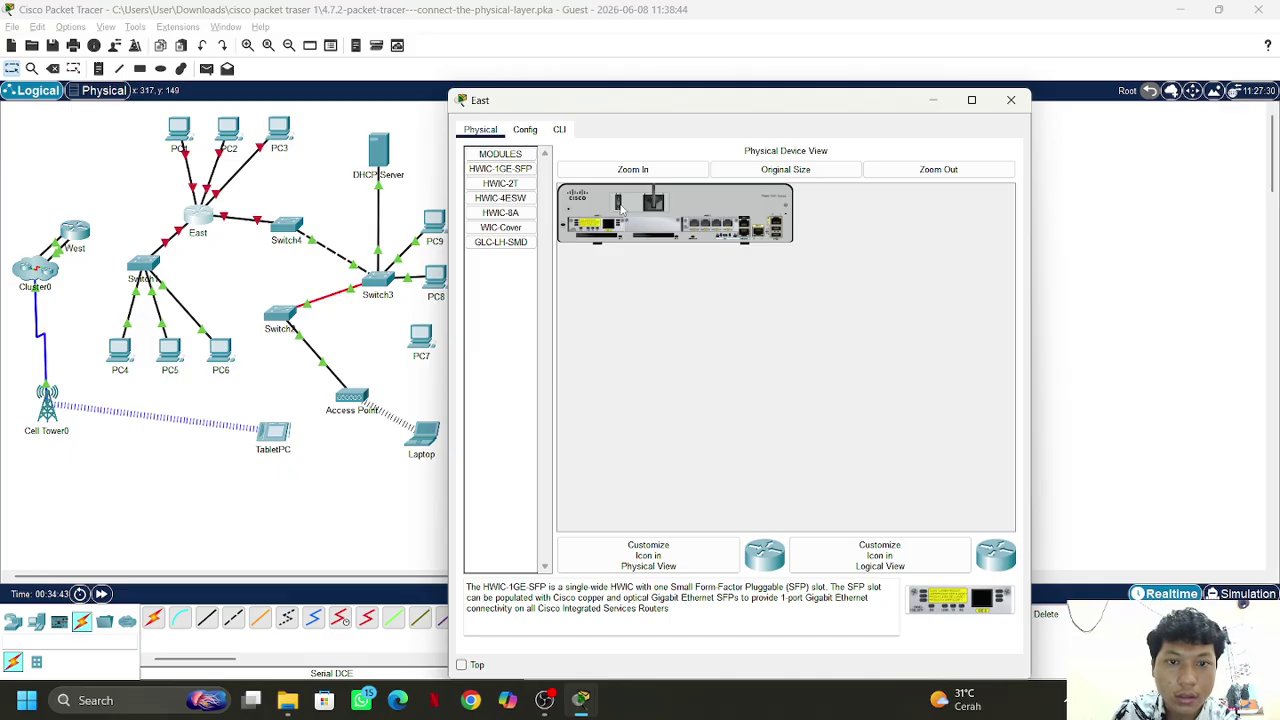
pyautogui.click(934, 100)
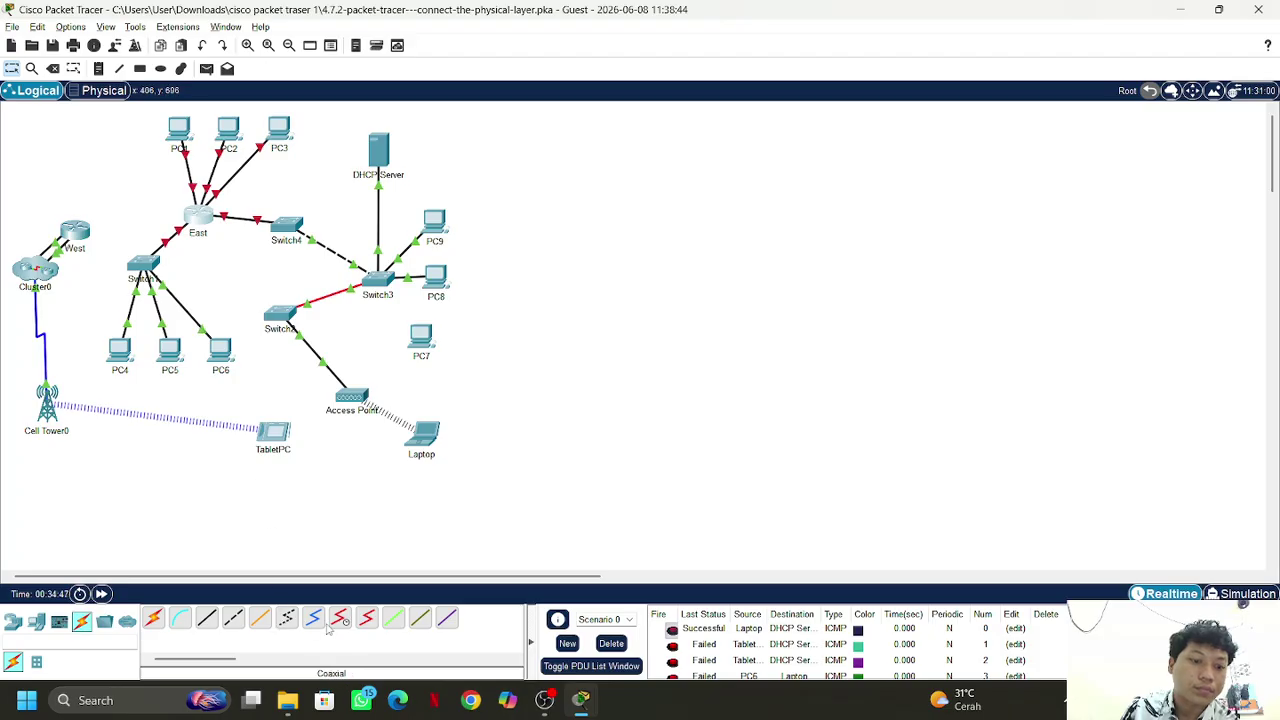
pyautogui.click(340, 618)
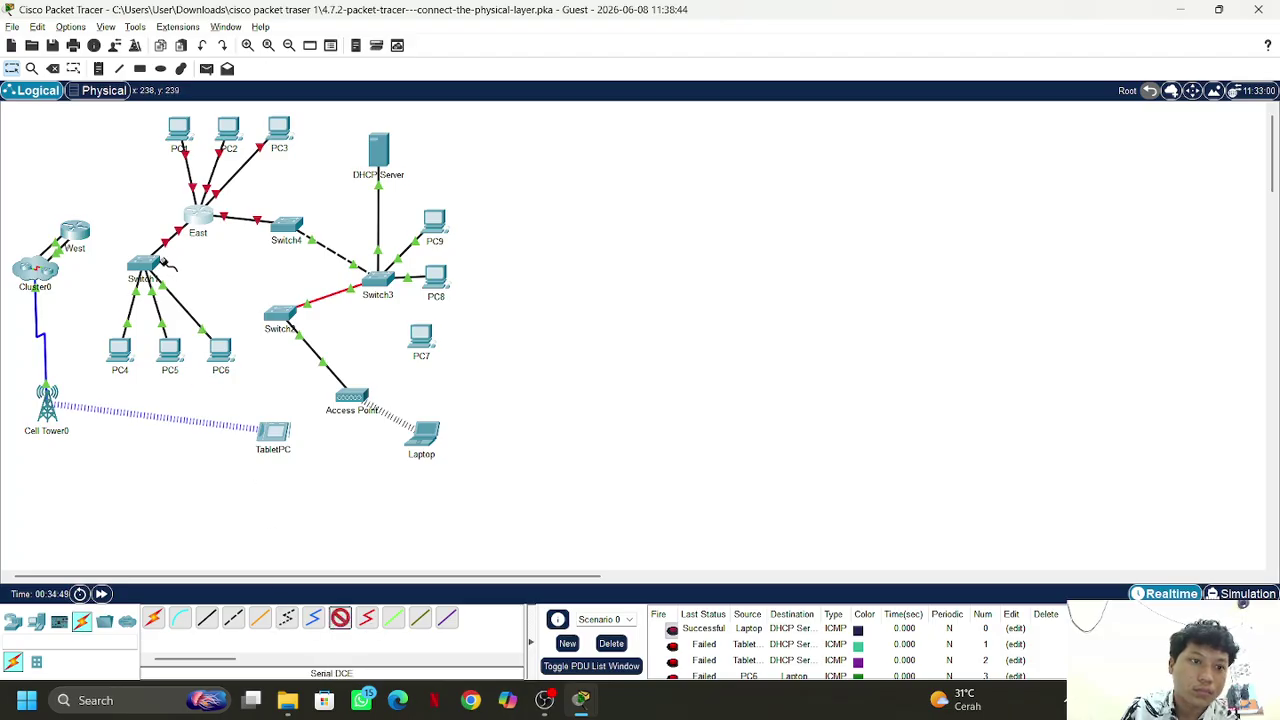
pyautogui.click(205, 218)
pyautogui.click(200, 214)
pyautogui.click(200, 213)
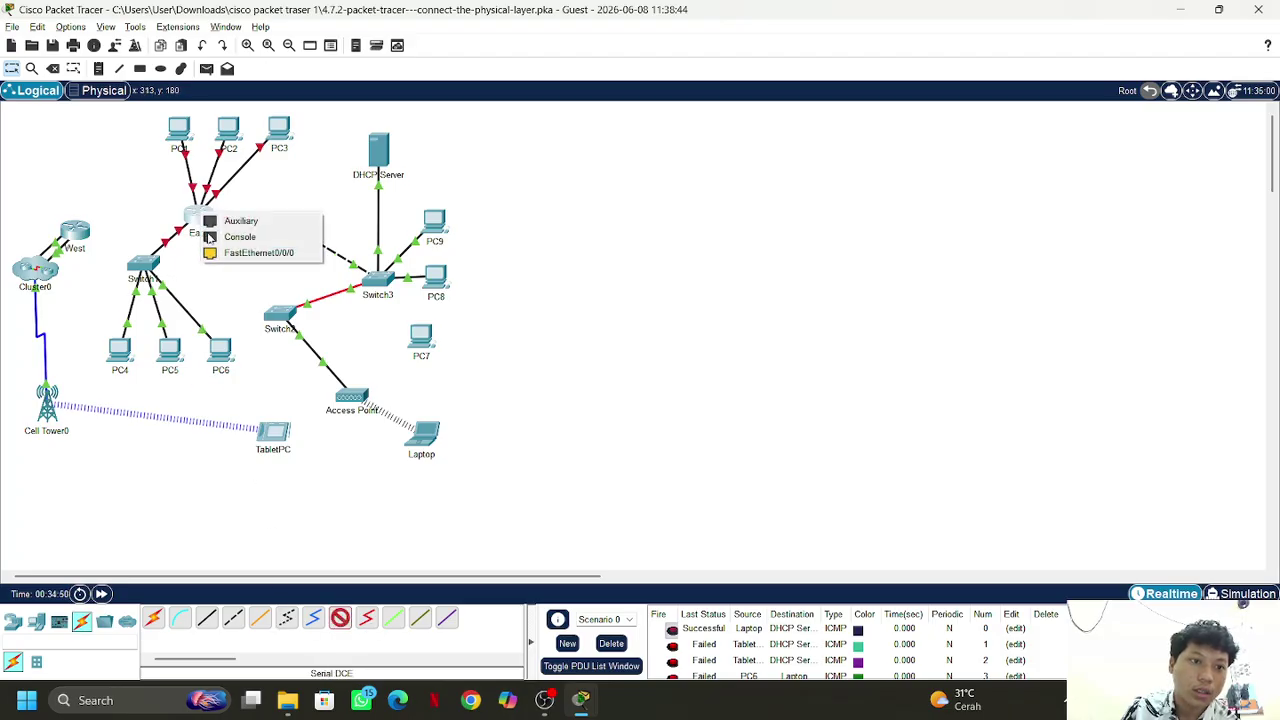
pyautogui.click(224, 310)
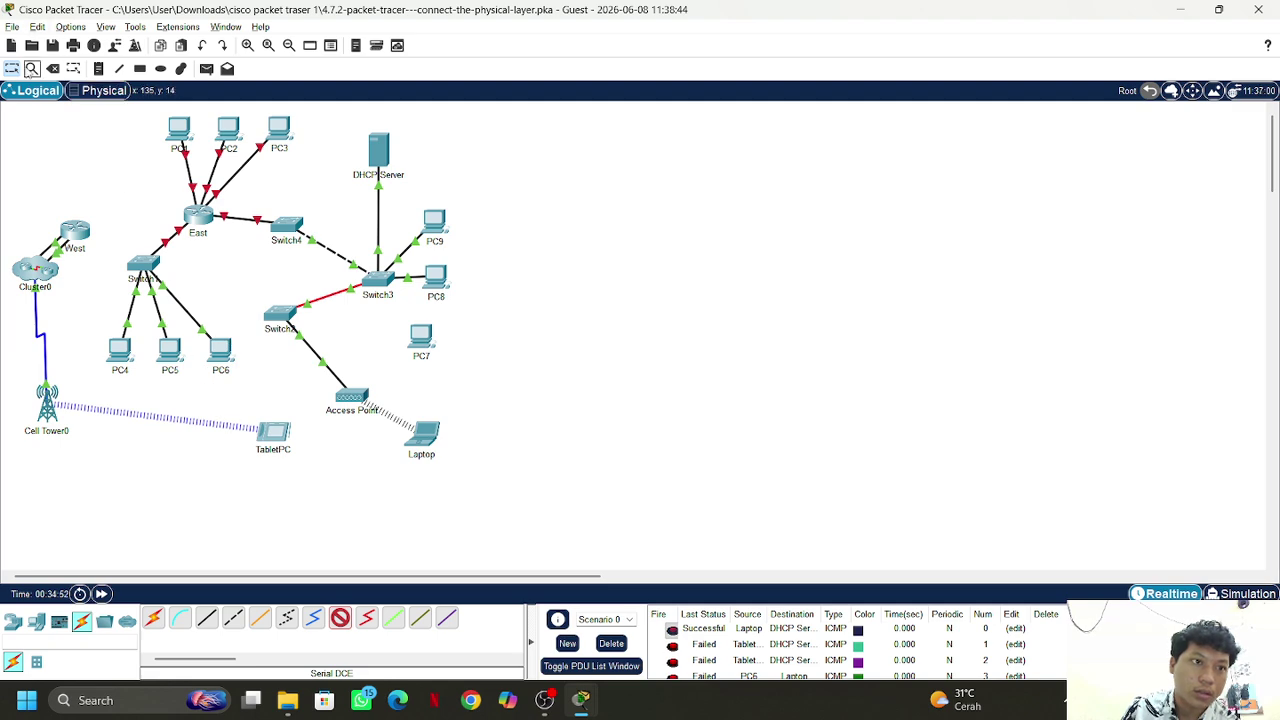
pyautogui.click(12, 68)
# Open the East router's physical view and compare the descriptions of the HWIC-2T, HWIC-4ESW, HWIC-1GE-SFP and HWIC-8A modules
pyautogui.click(196, 213)
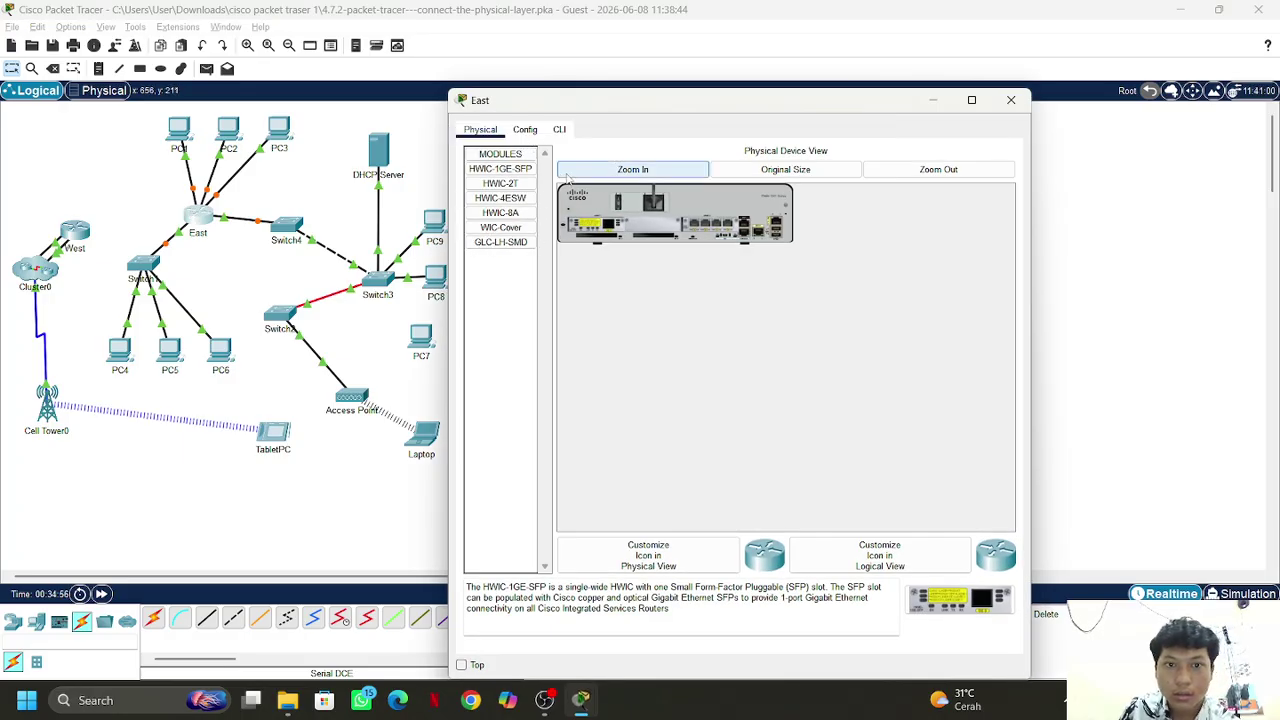
pyautogui.click(499, 184)
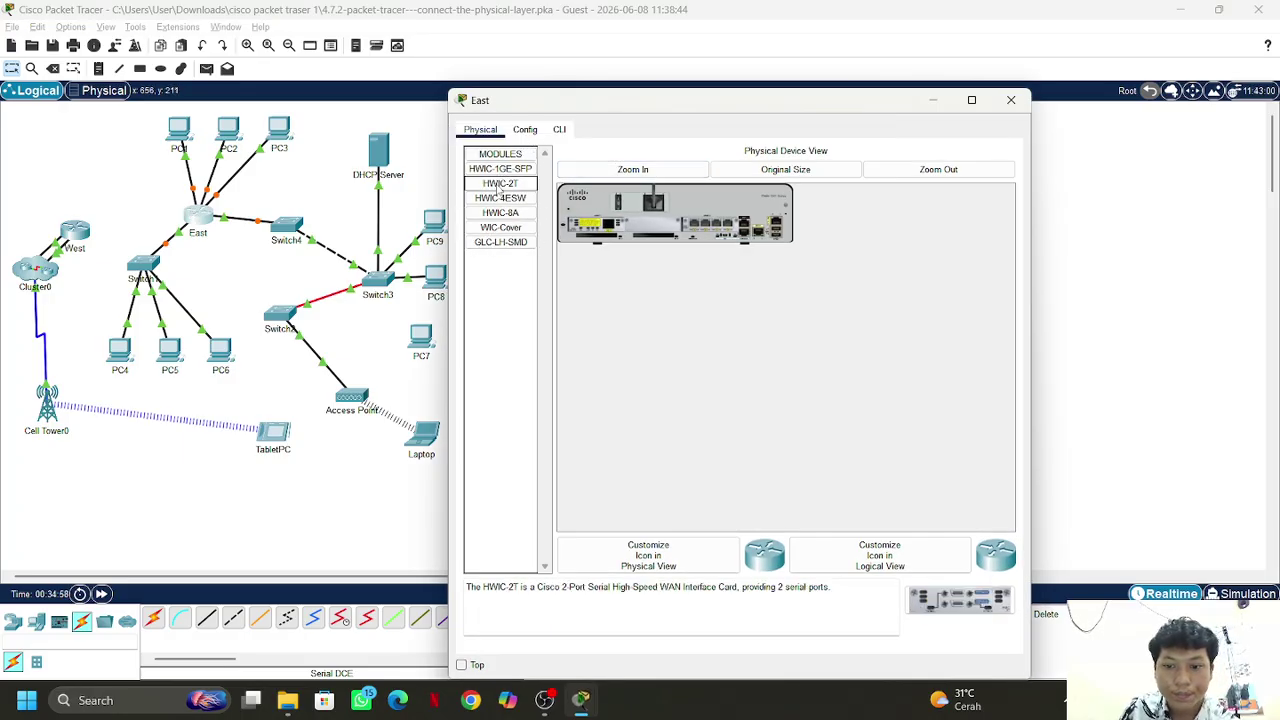
pyautogui.click(500, 198)
pyautogui.click(502, 170)
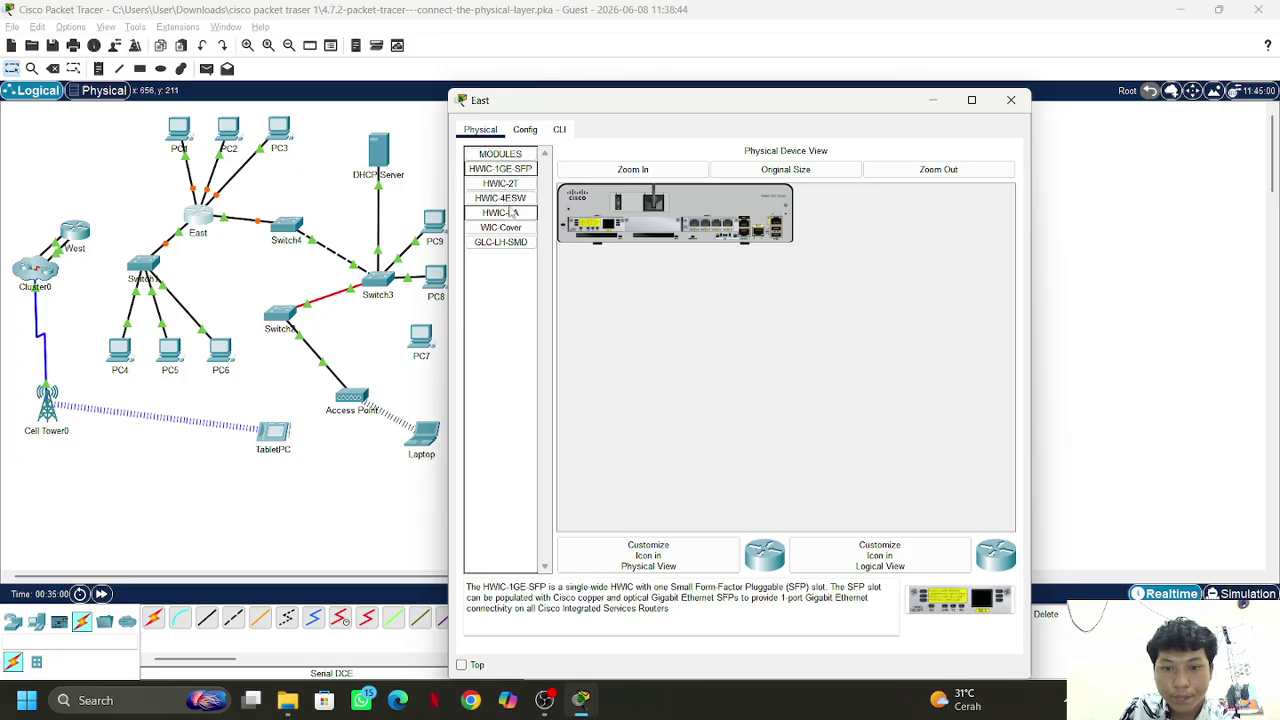
pyautogui.click(512, 212)
pyautogui.click(526, 243)
pyautogui.click(510, 212)
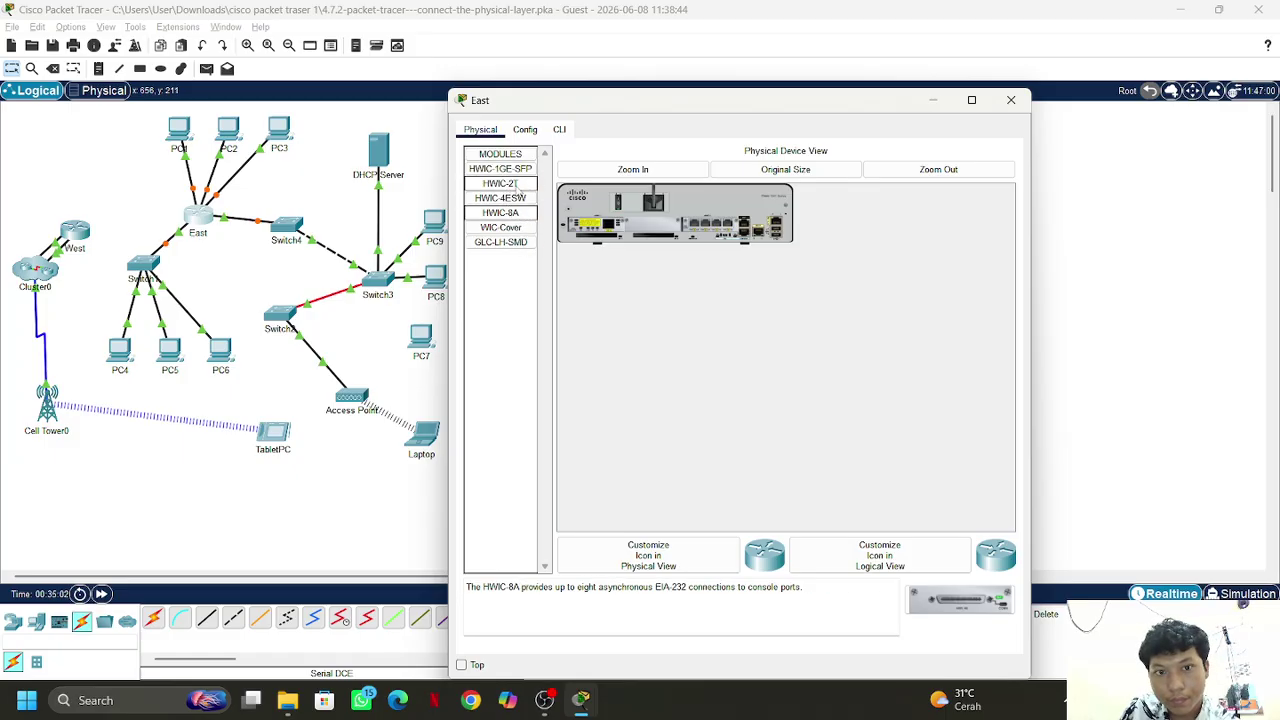
pyautogui.click(512, 184)
pyautogui.click(515, 213)
pyautogui.click(510, 169)
pyautogui.click(512, 185)
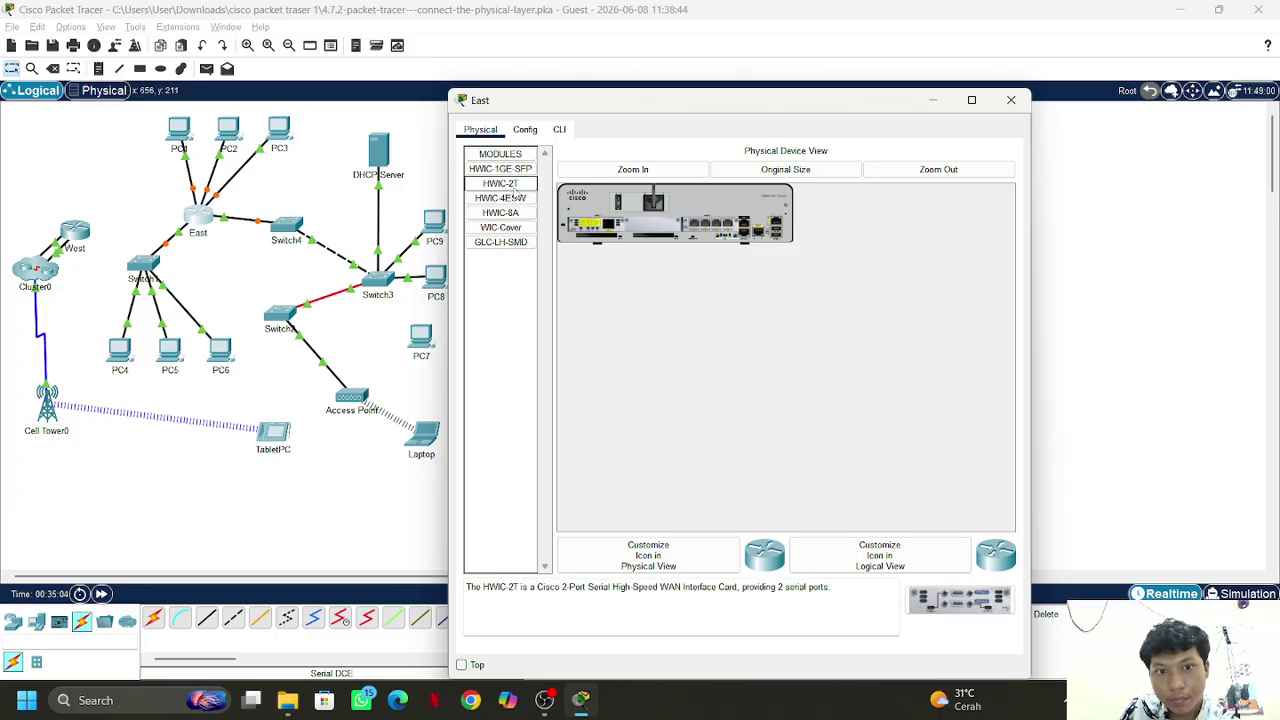
pyautogui.click(512, 213)
pyautogui.click(512, 184)
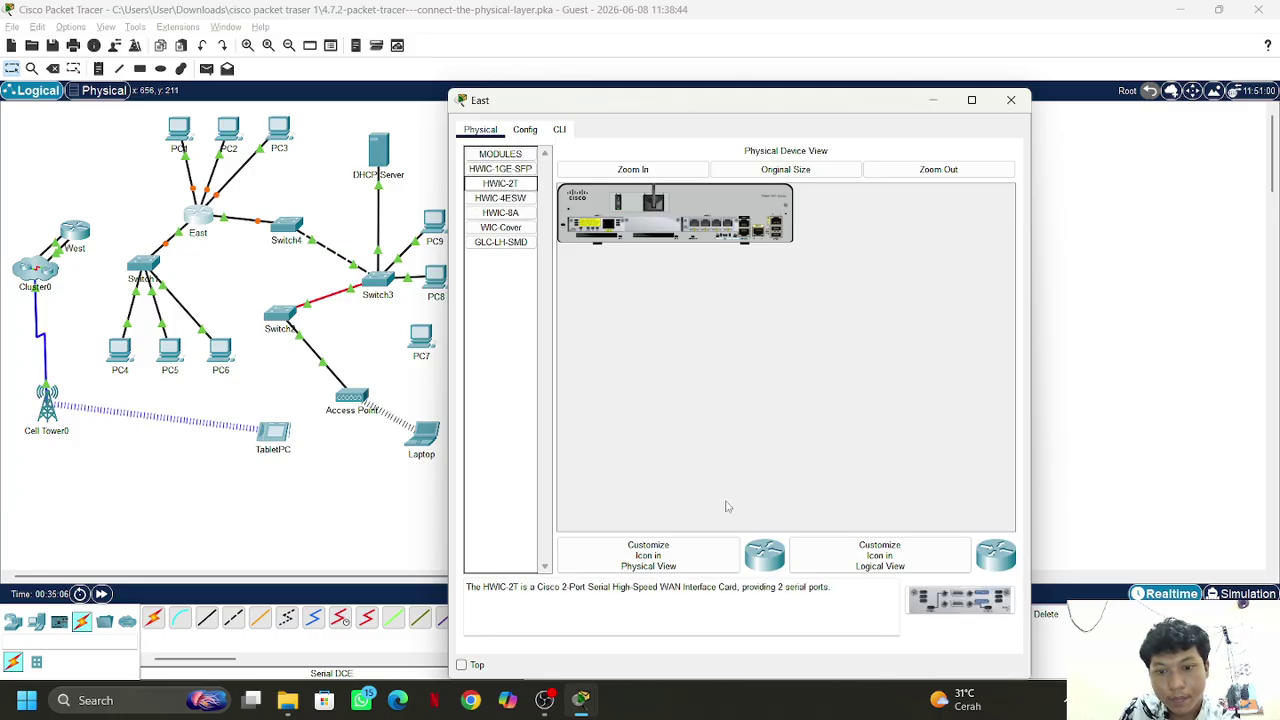
# Power-cycle the East router to replace its HWIC-1GE-SFP module with an HWIC-2T in the same slot, and close its window
pyautogui.click(608, 222)
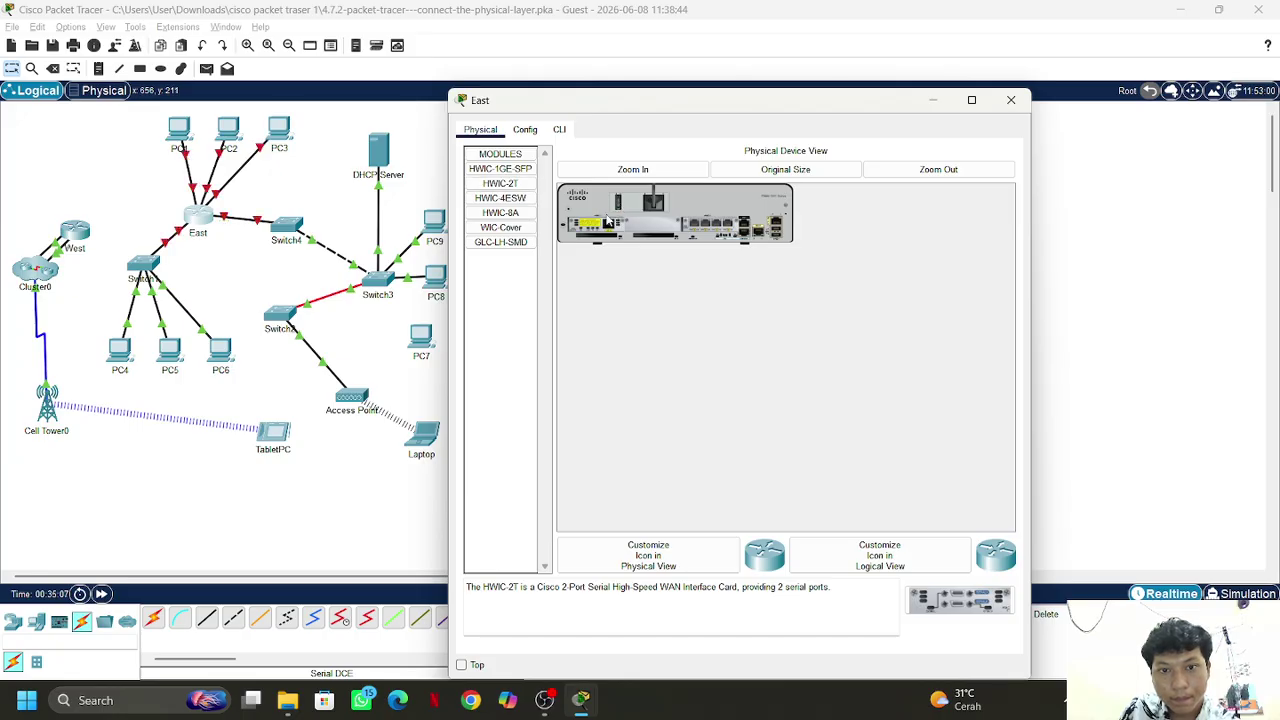
pyautogui.moveTo(500, 183); pyautogui.dragTo(590, 240)
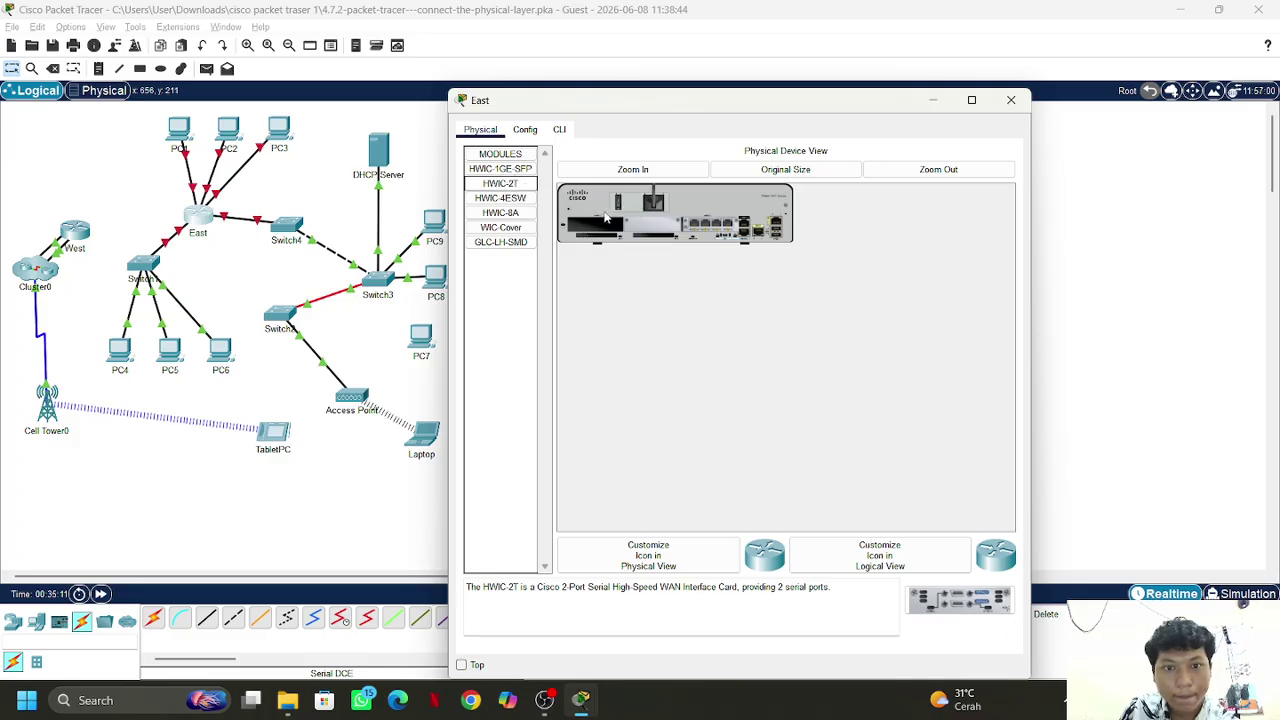
pyautogui.moveTo(497, 185); pyautogui.dragTo(605, 250)
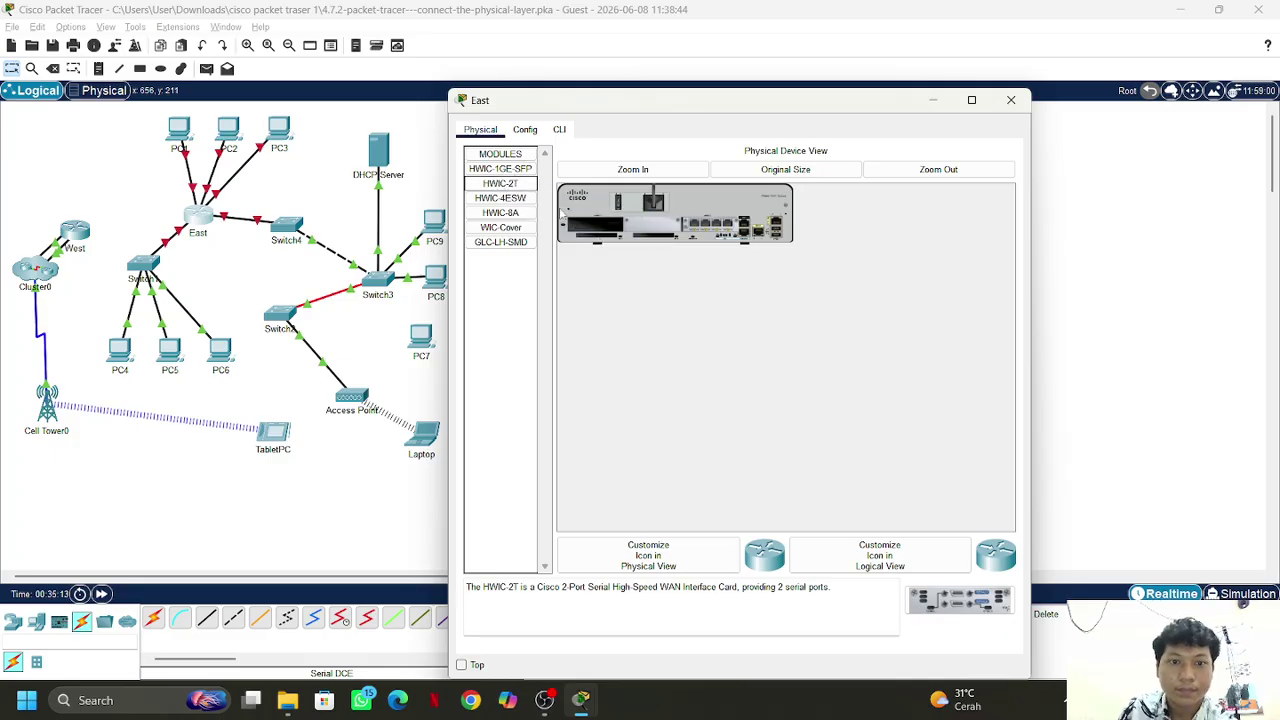
pyautogui.moveTo(505, 183); pyautogui.dragTo(603, 231)
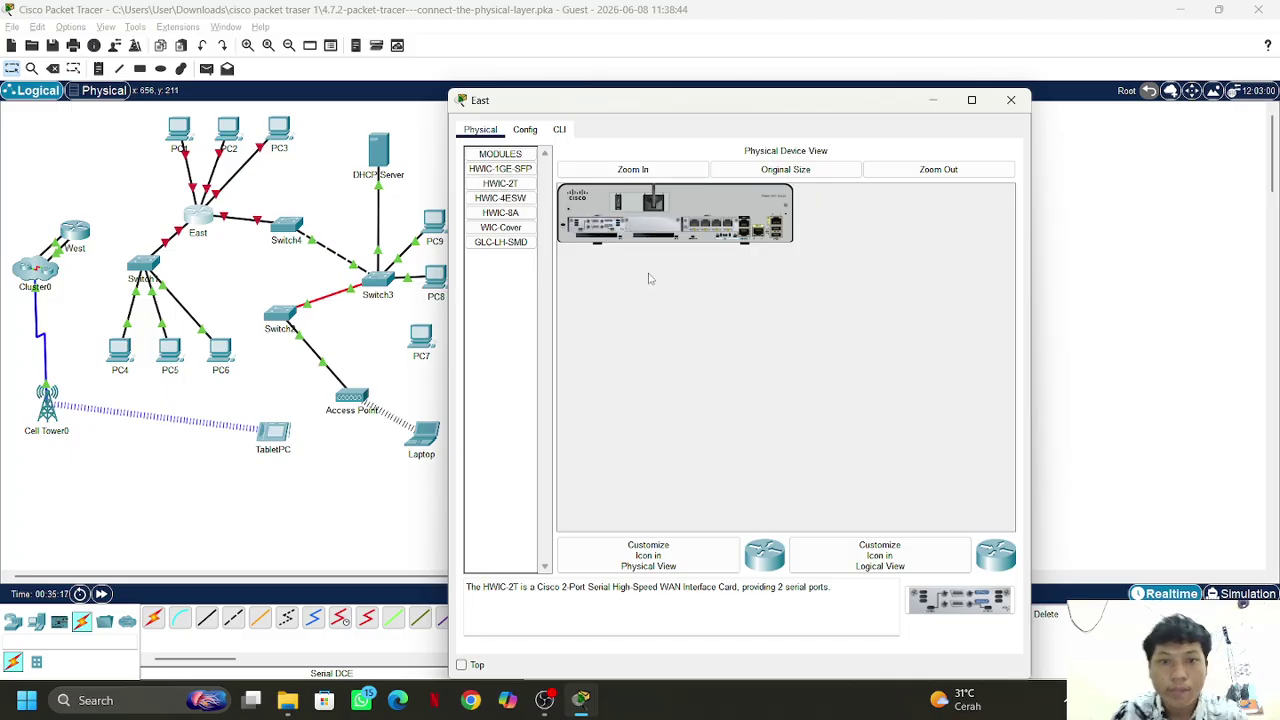
pyautogui.click(1011, 99)
# Examine the West router's installed modules and the HWIC-2T and HWIC-1GE-SFP descriptions in its physical view
pyautogui.click(87, 236)
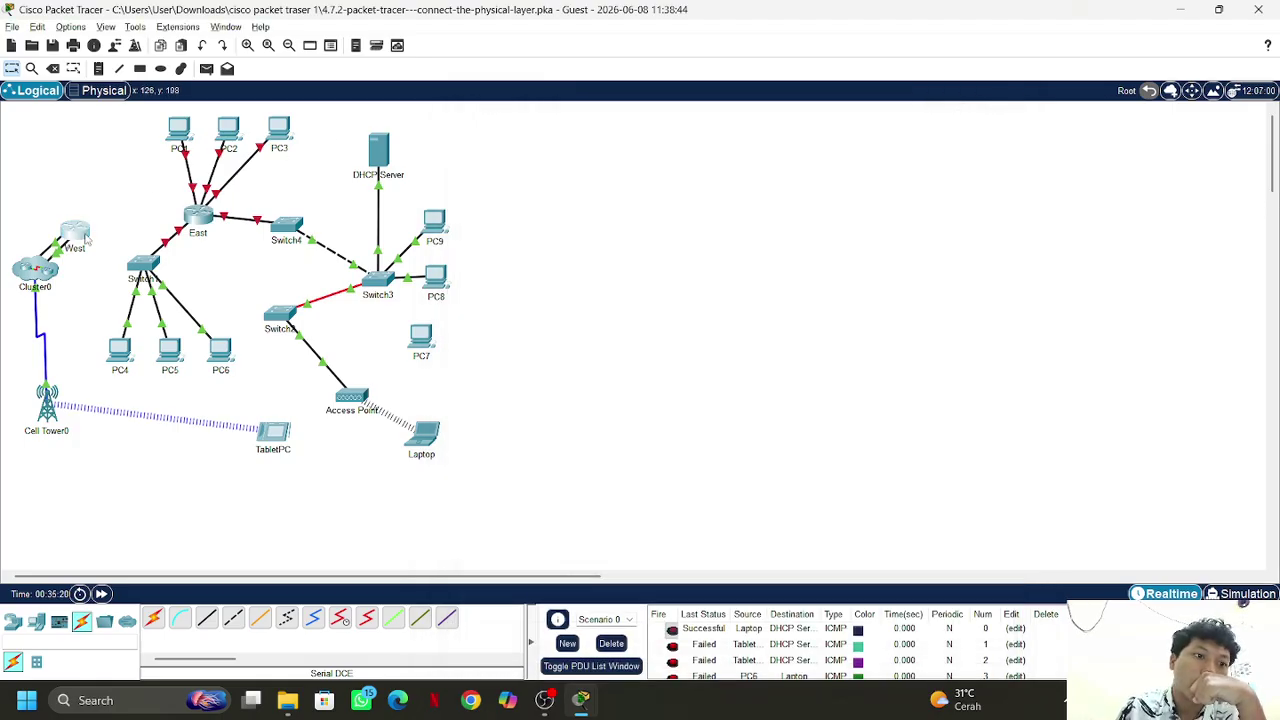
pyautogui.click(88, 228)
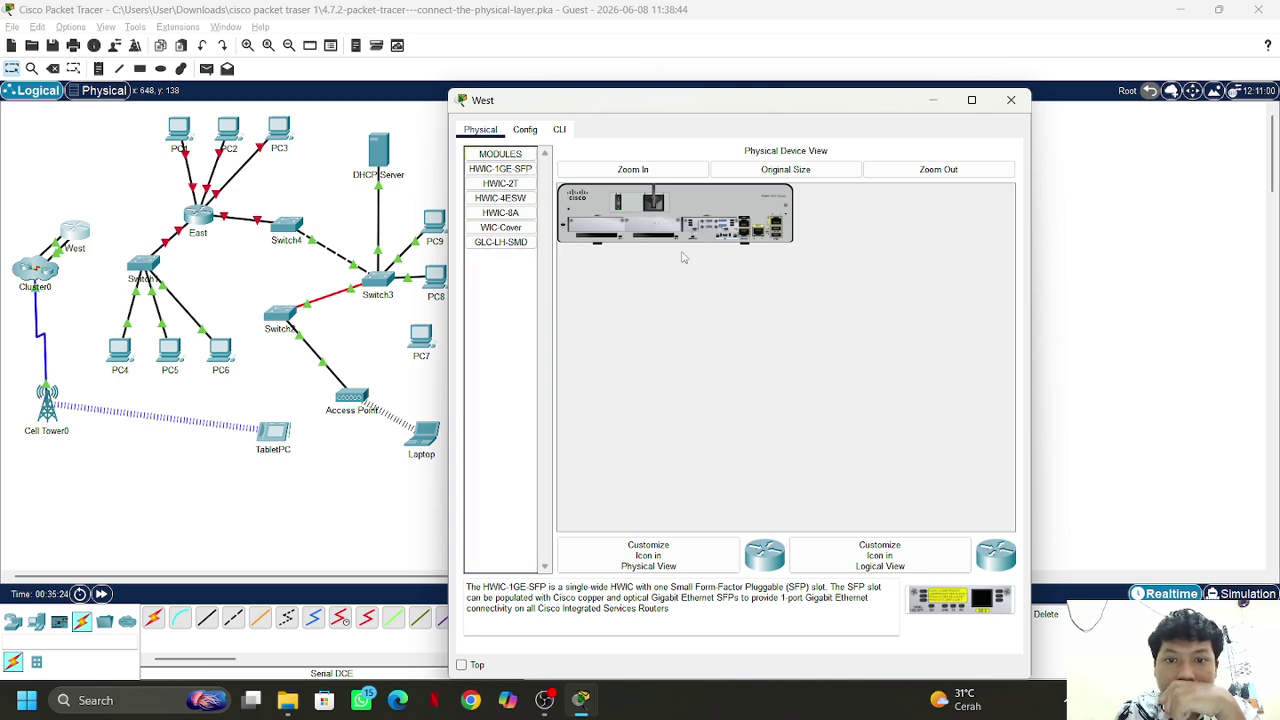
pyautogui.click(515, 183)
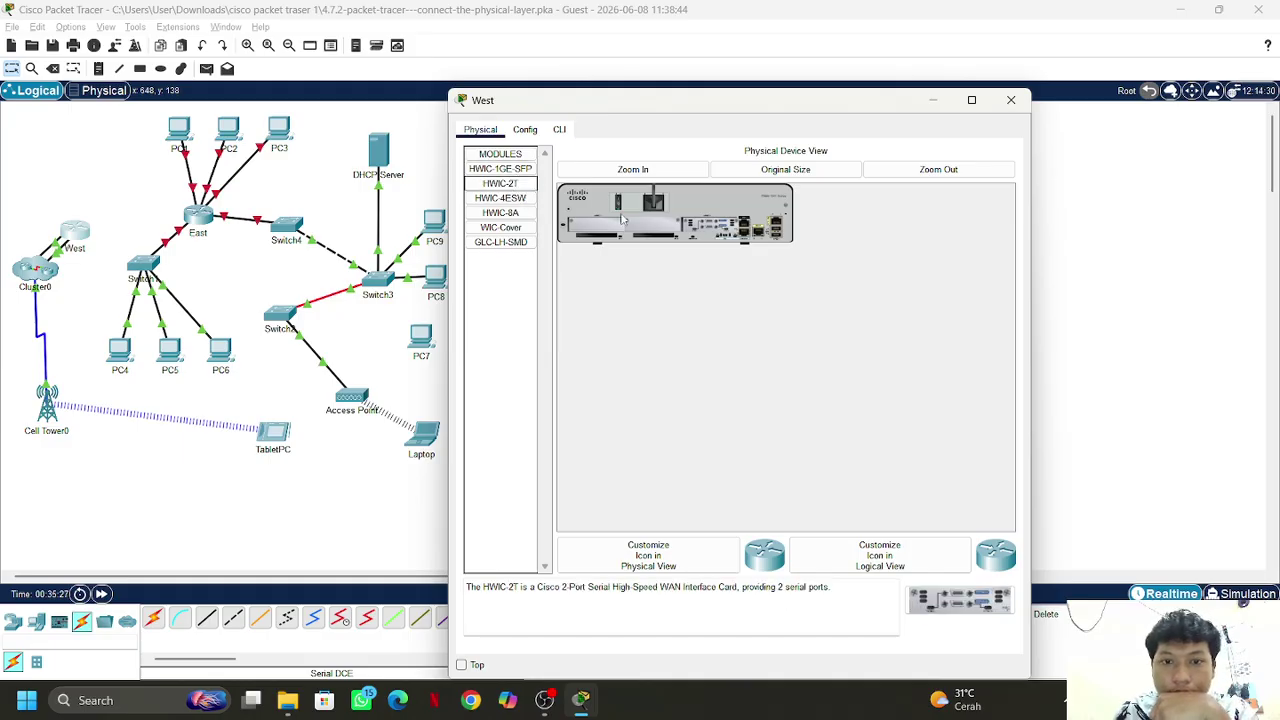
pyautogui.click(513, 170)
pyautogui.click(1011, 100)
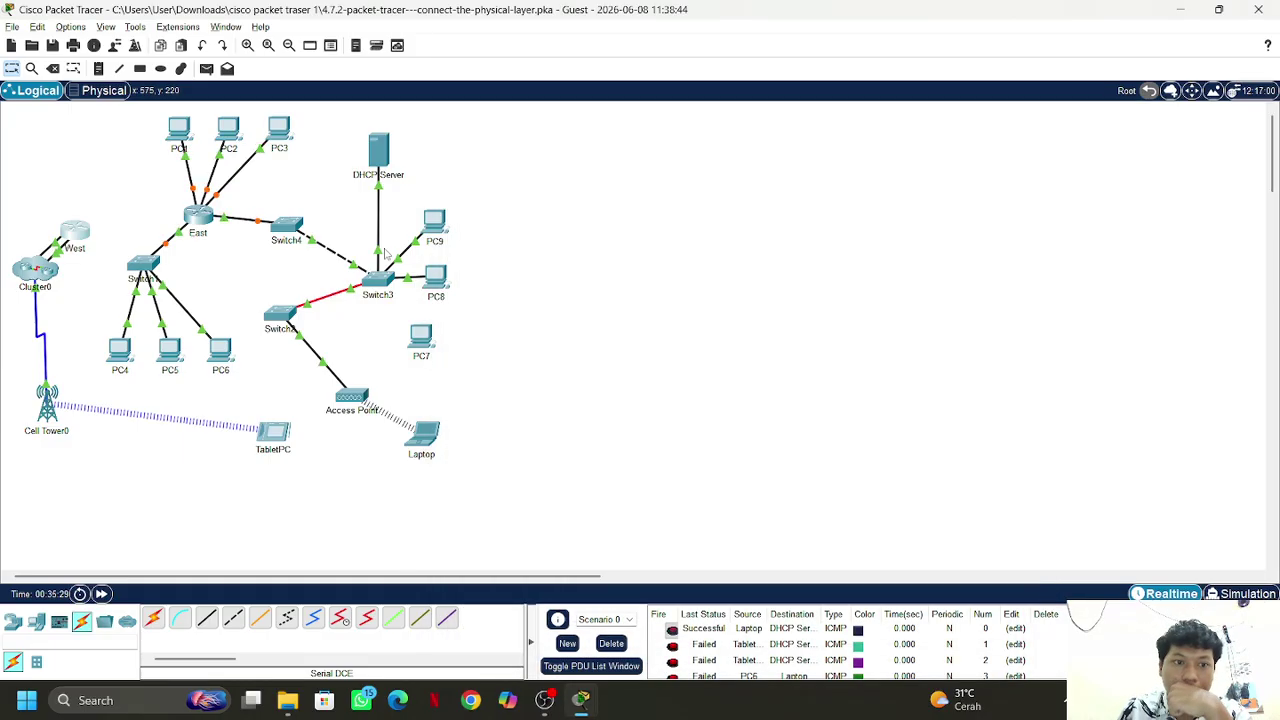
# Connect the East router's Serial0/1/0 to the West router's Serial0/0/0 with a Serial DCE cable
pyautogui.click(342, 620)
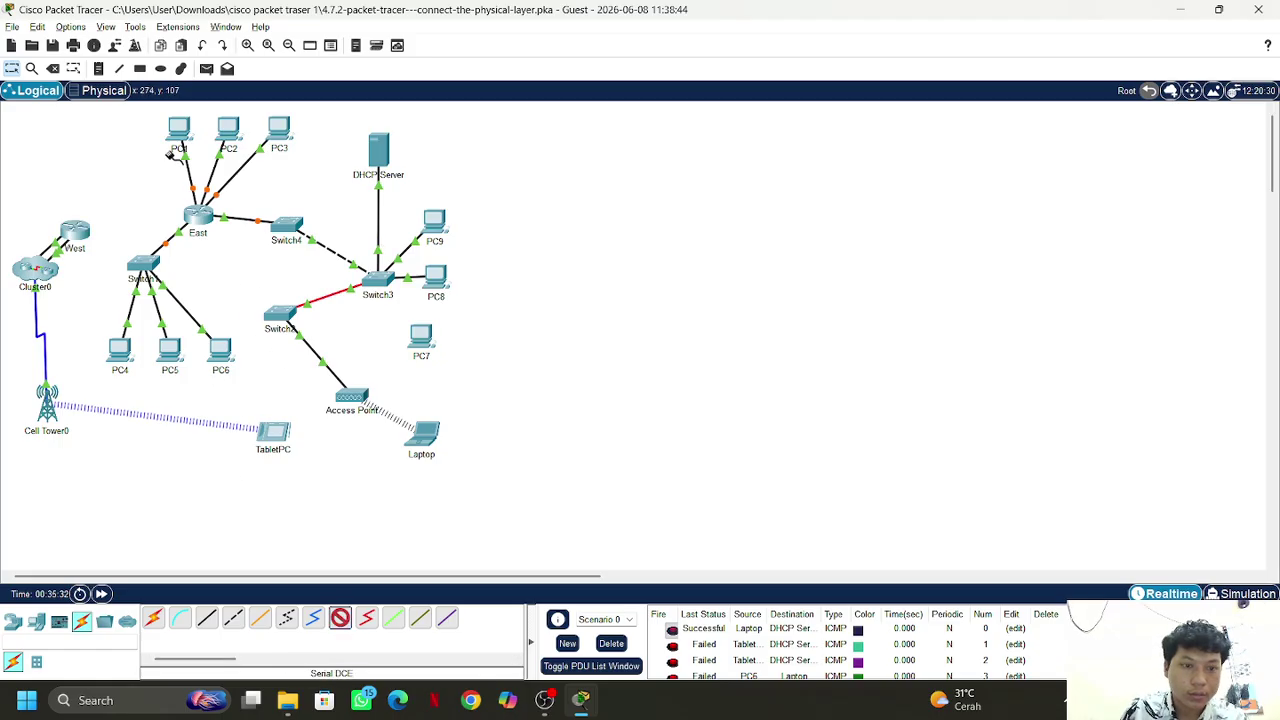
pyautogui.click(200, 217)
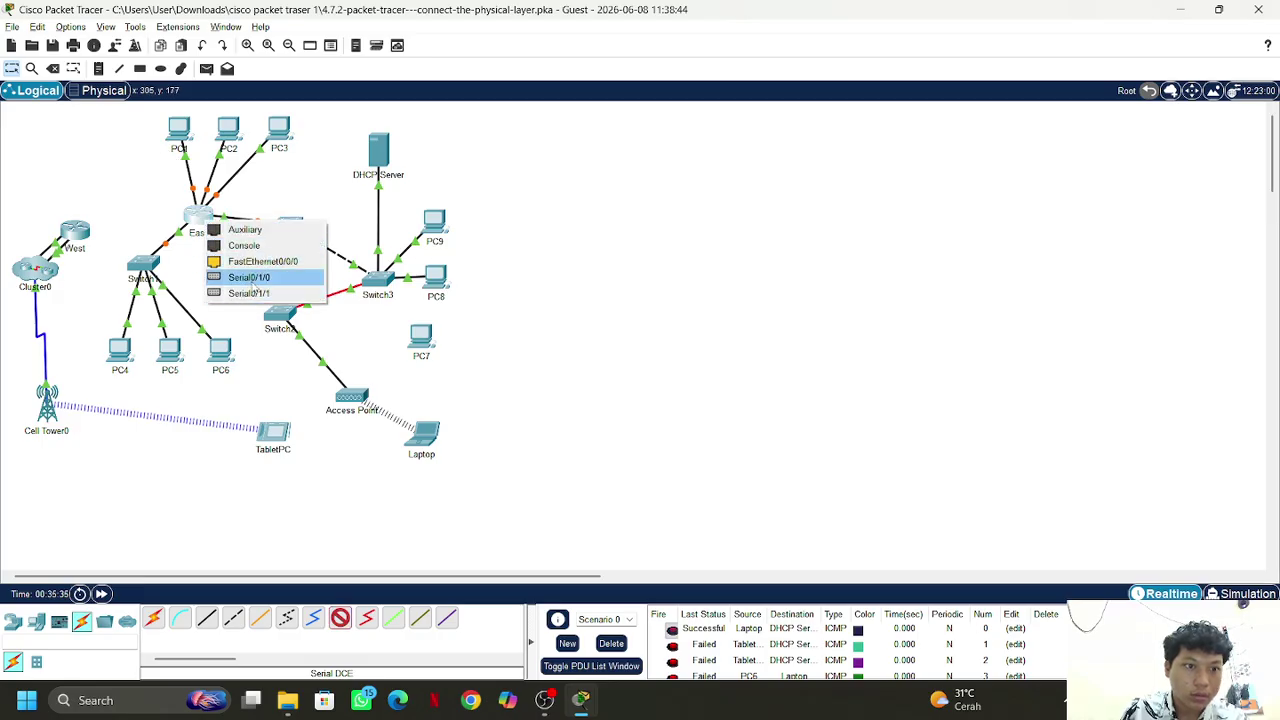
pyautogui.click(250, 277)
pyautogui.click(78, 233)
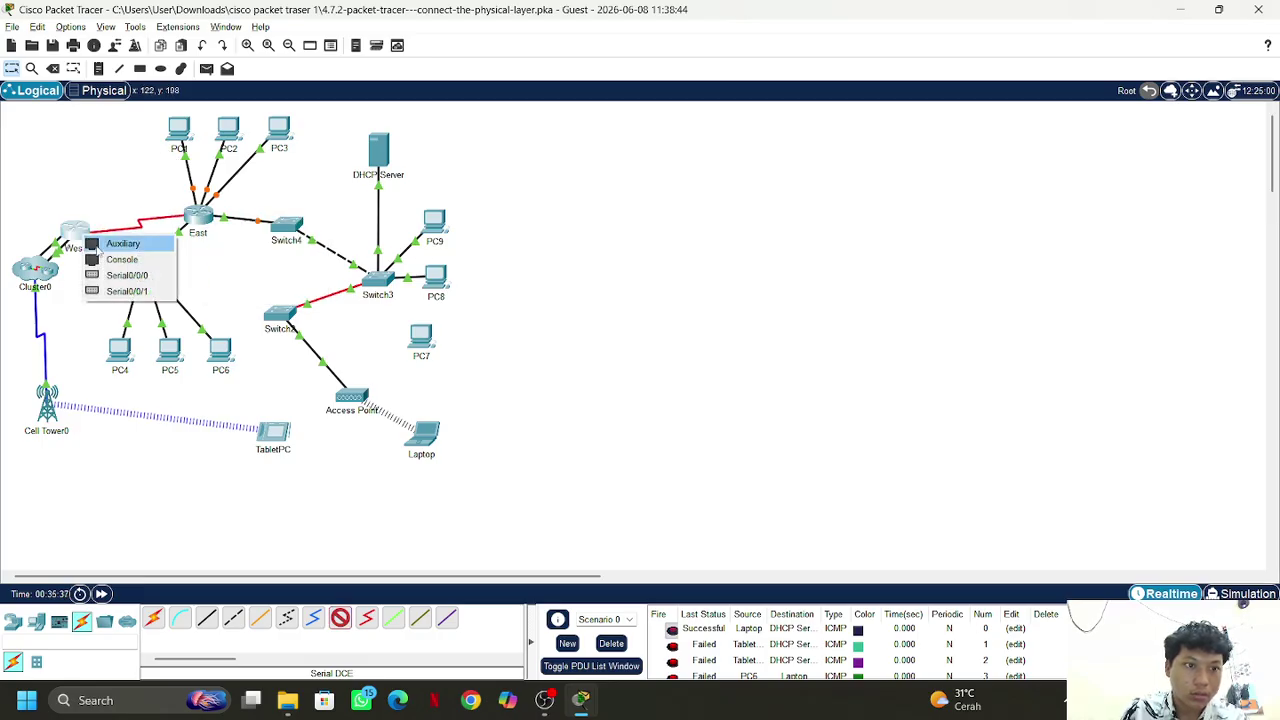
pyautogui.click(127, 277)
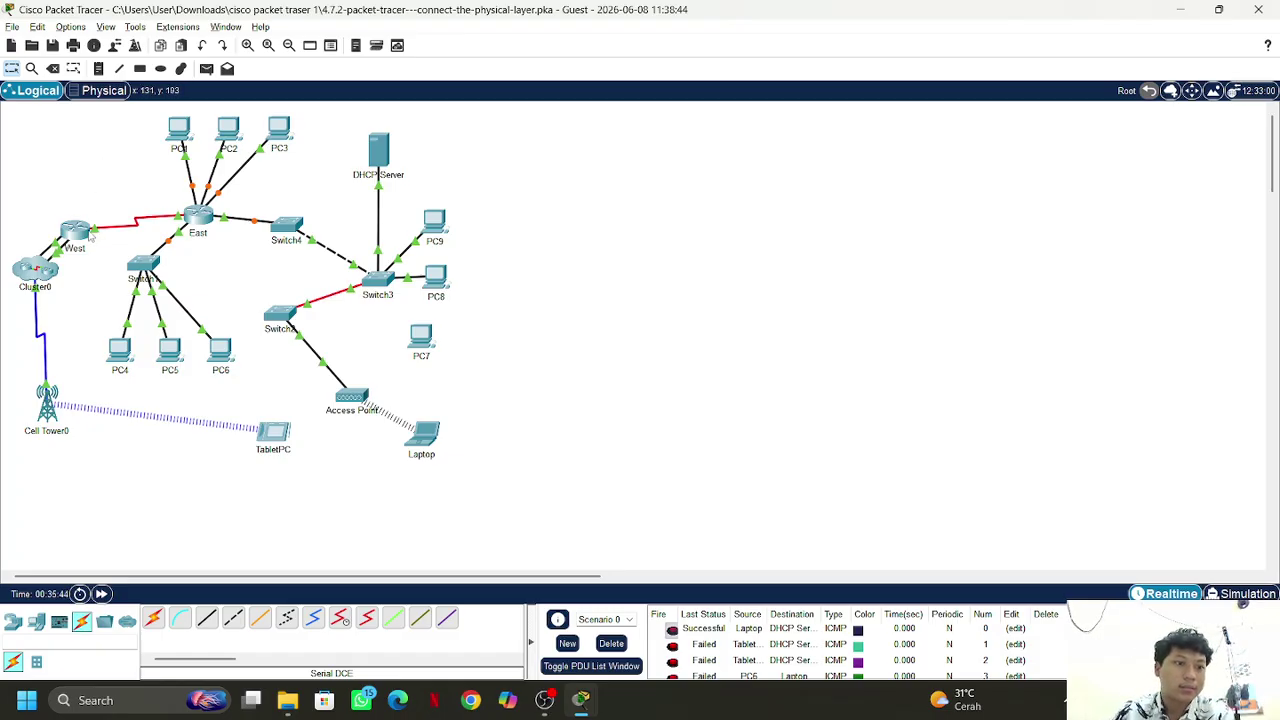
# Power-cycle the West router while removing and reinstalling its HWIC-2T module, and close its window
pyautogui.click(92, 229)
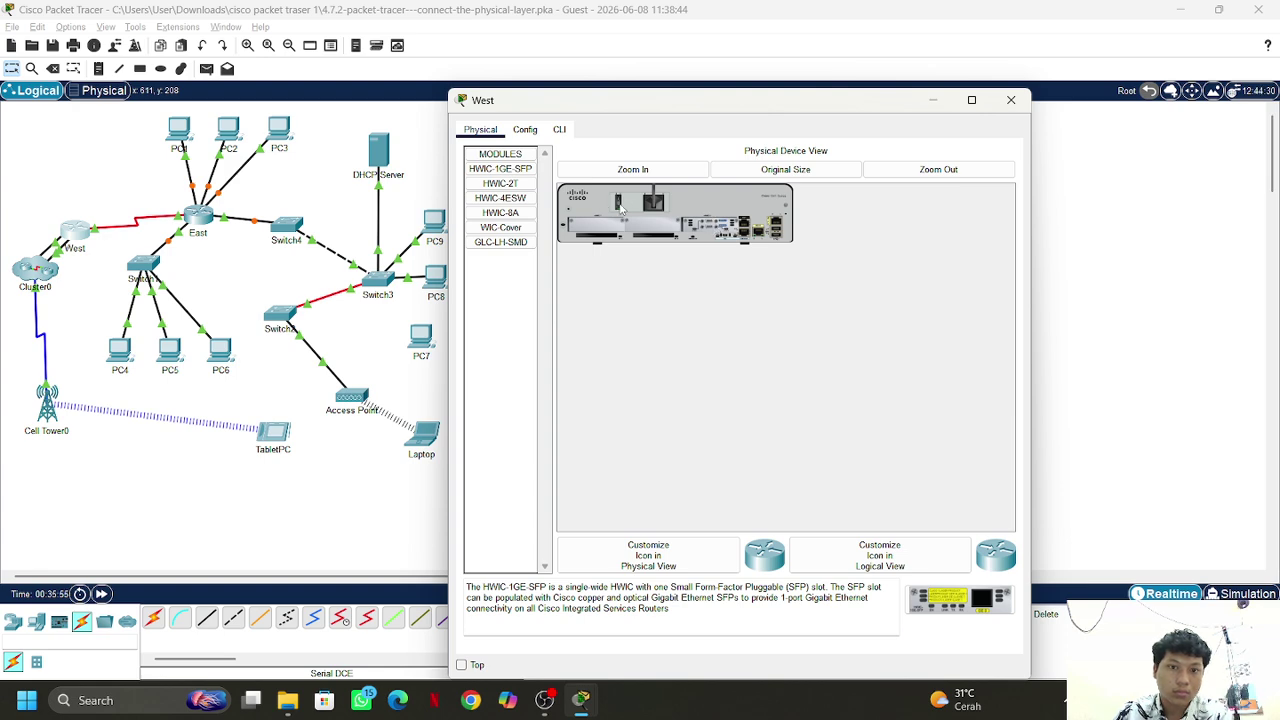
pyautogui.moveTo(732, 234); pyautogui.dragTo(700, 234)
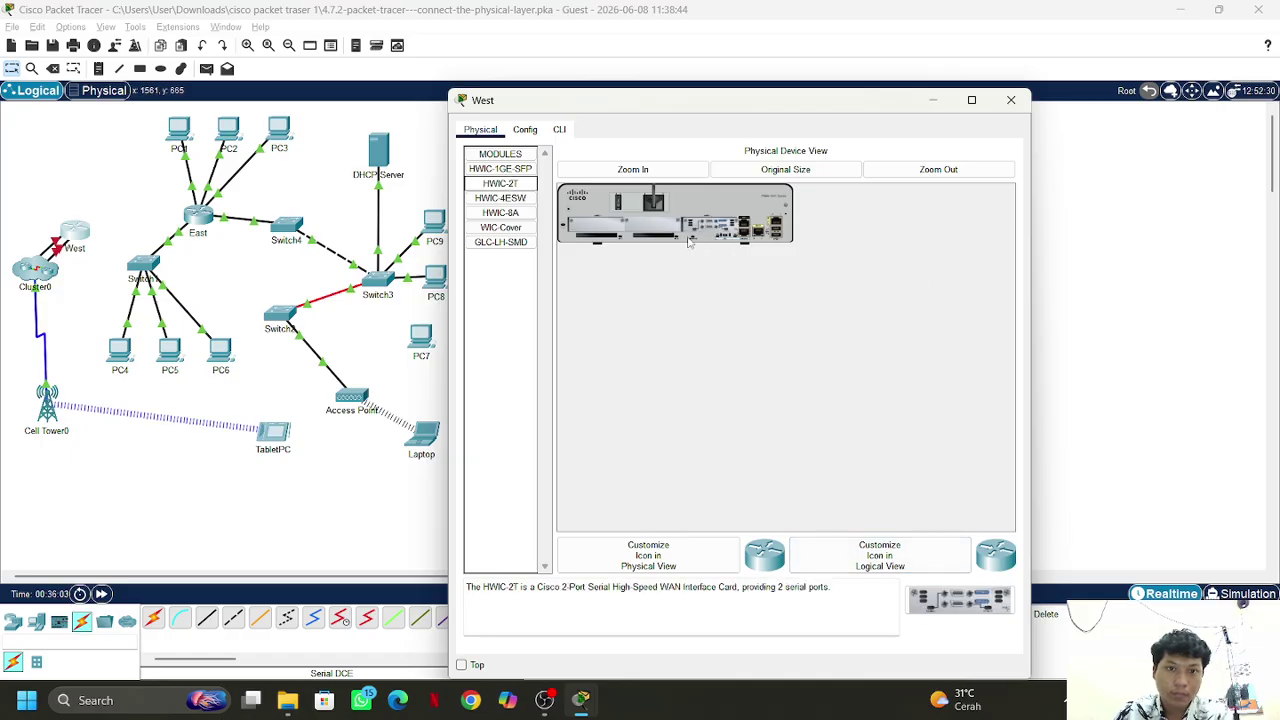
pyautogui.click(1022, 106)
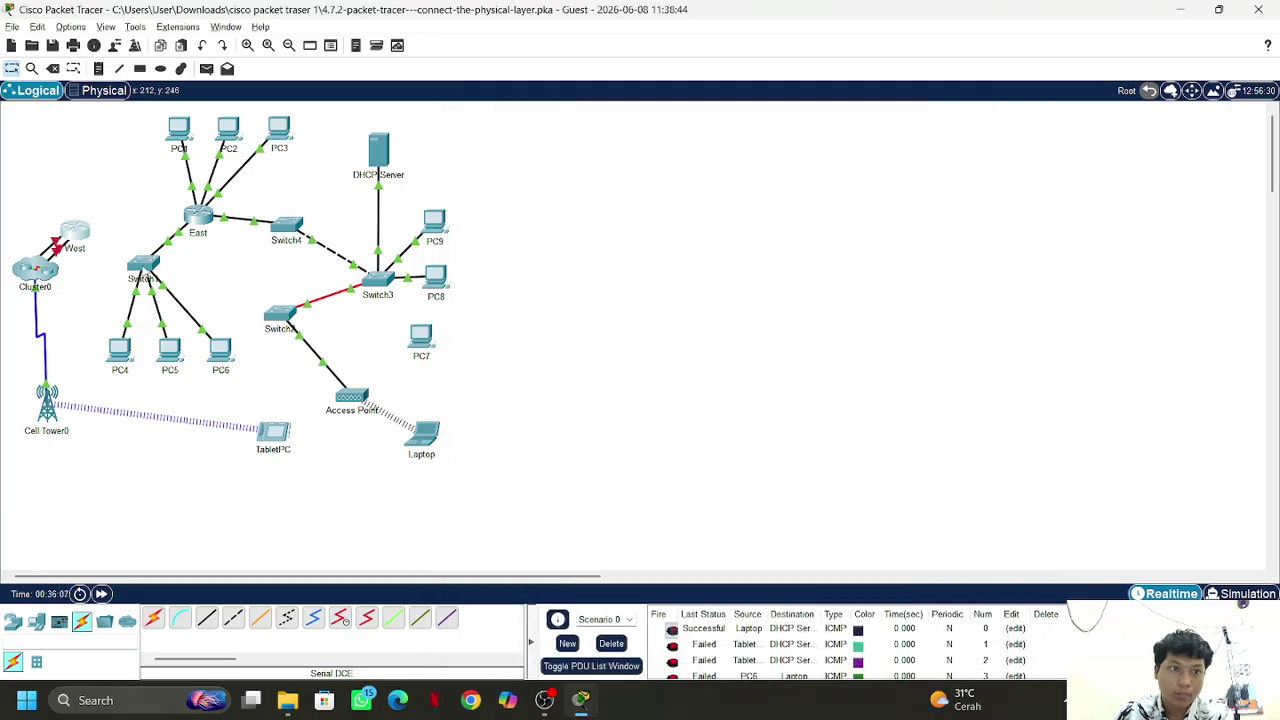
# Restore the link between the East router's Serial0/1/0 and the West router's Serial0/0/0 using a Serial DCE cable
pyautogui.click(340, 617)
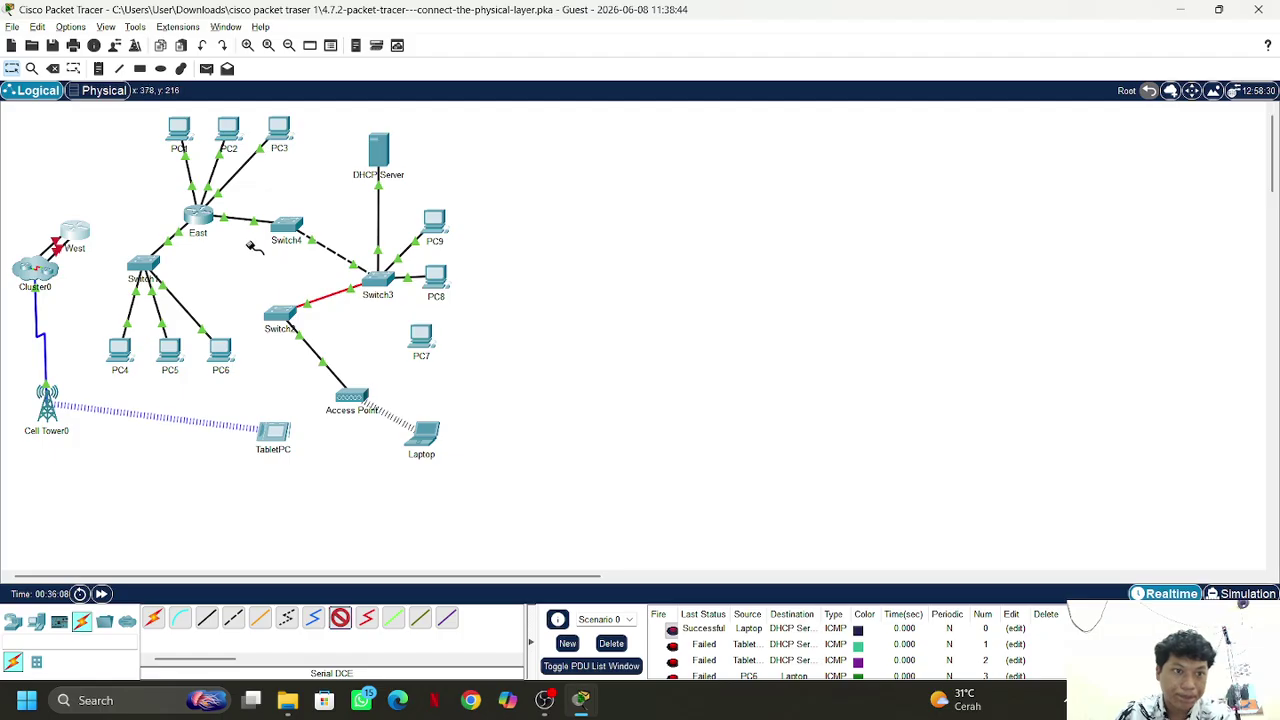
pyautogui.click(205, 217)
pyautogui.click(259, 281)
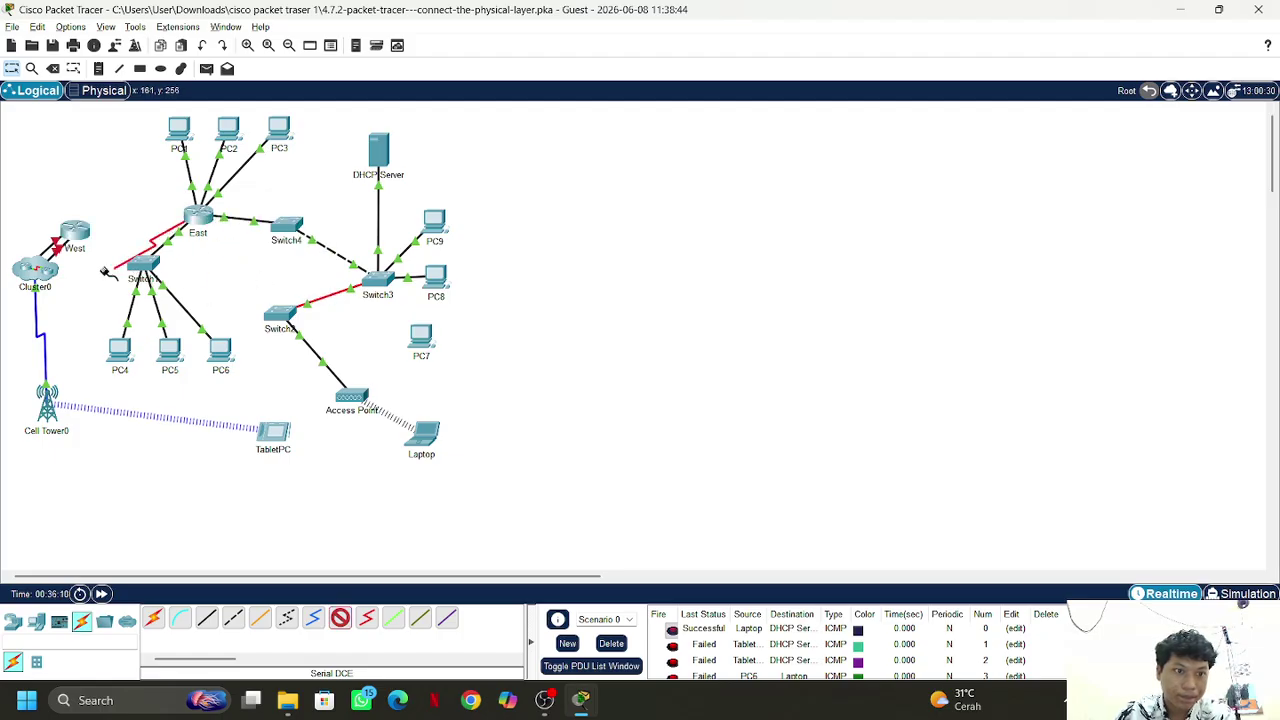
pyautogui.click(82, 231)
pyautogui.click(143, 278)
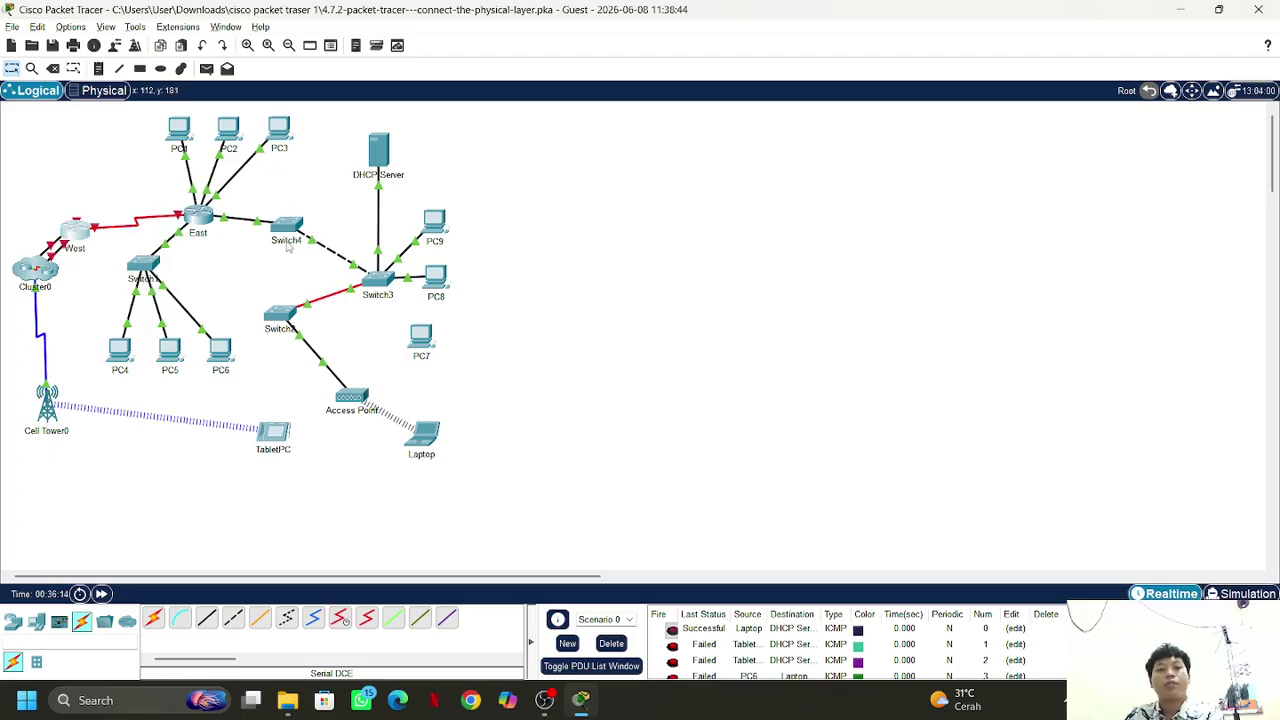
# Check the West router's installed modules in its physical device view and close the window
pyautogui.click(75, 232)
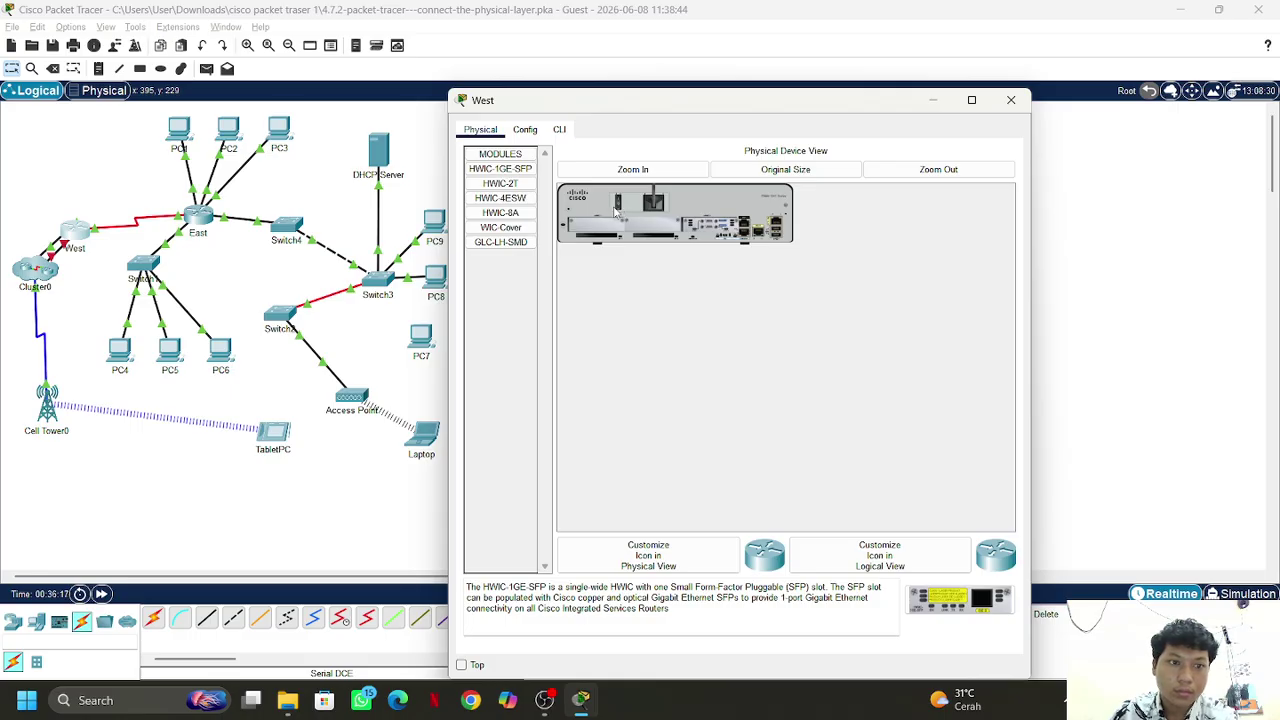
pyautogui.click(971, 100)
pyautogui.click(1258, 9)
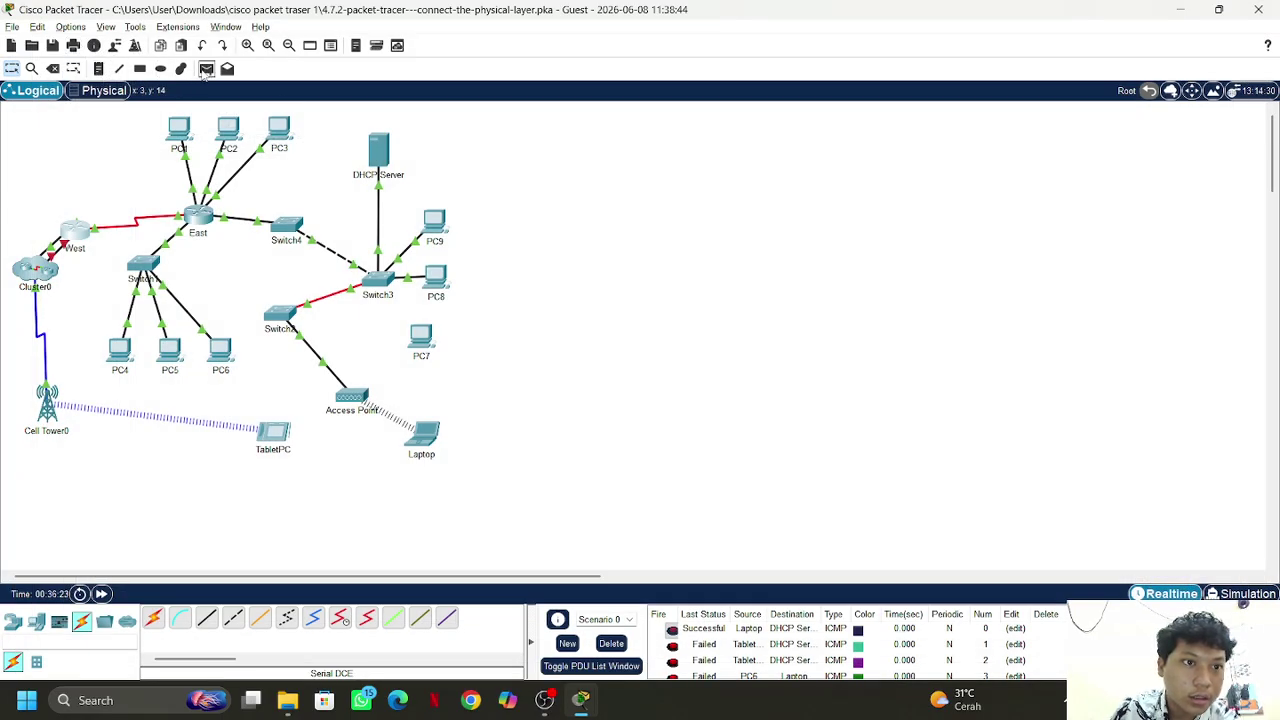
# Send simple PDUs to the DHCP Server from the Laptop and from the TabletPC
pyautogui.click(206, 68)
pyautogui.click(428, 438)
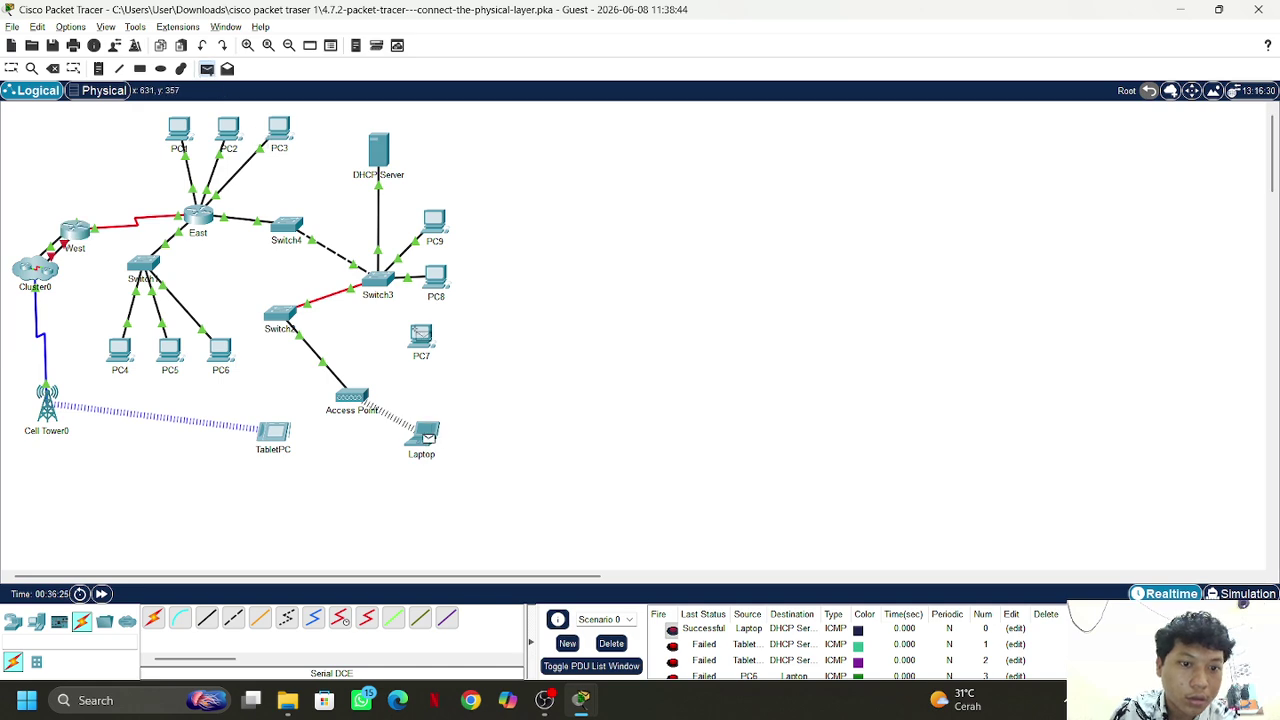
pyautogui.click(378, 152)
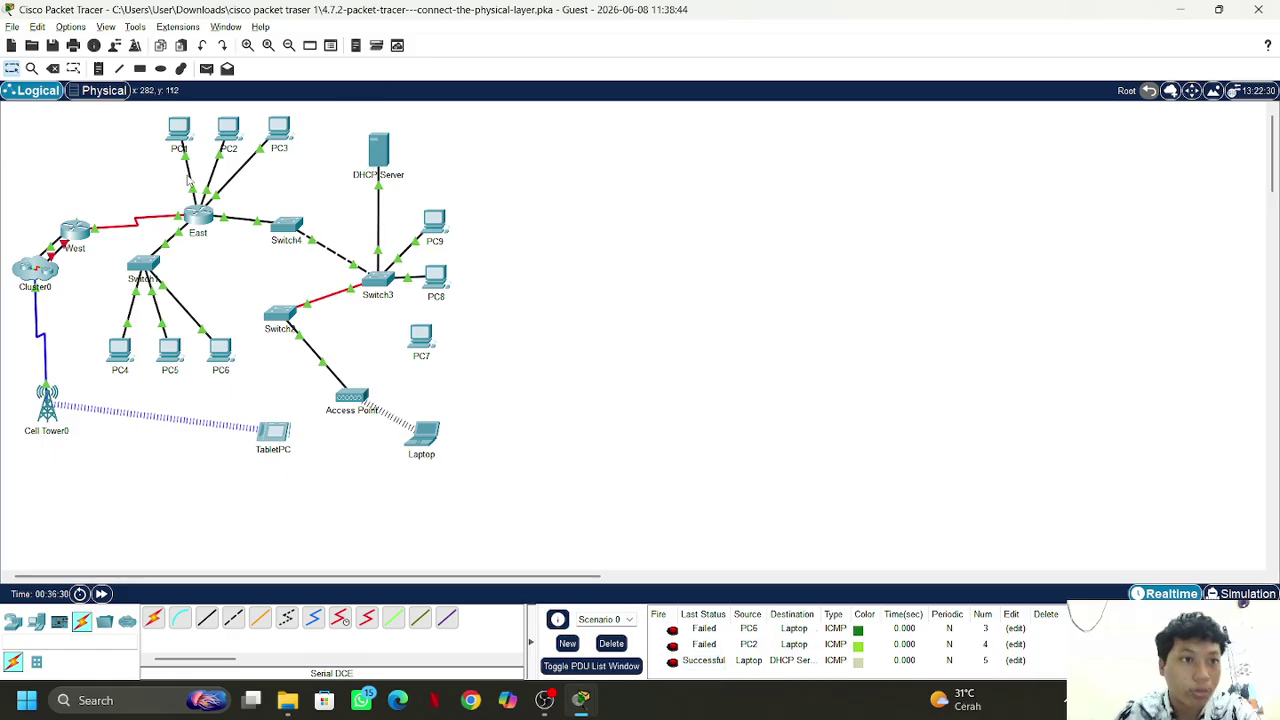
pyautogui.click(206, 68)
pyautogui.click(276, 435)
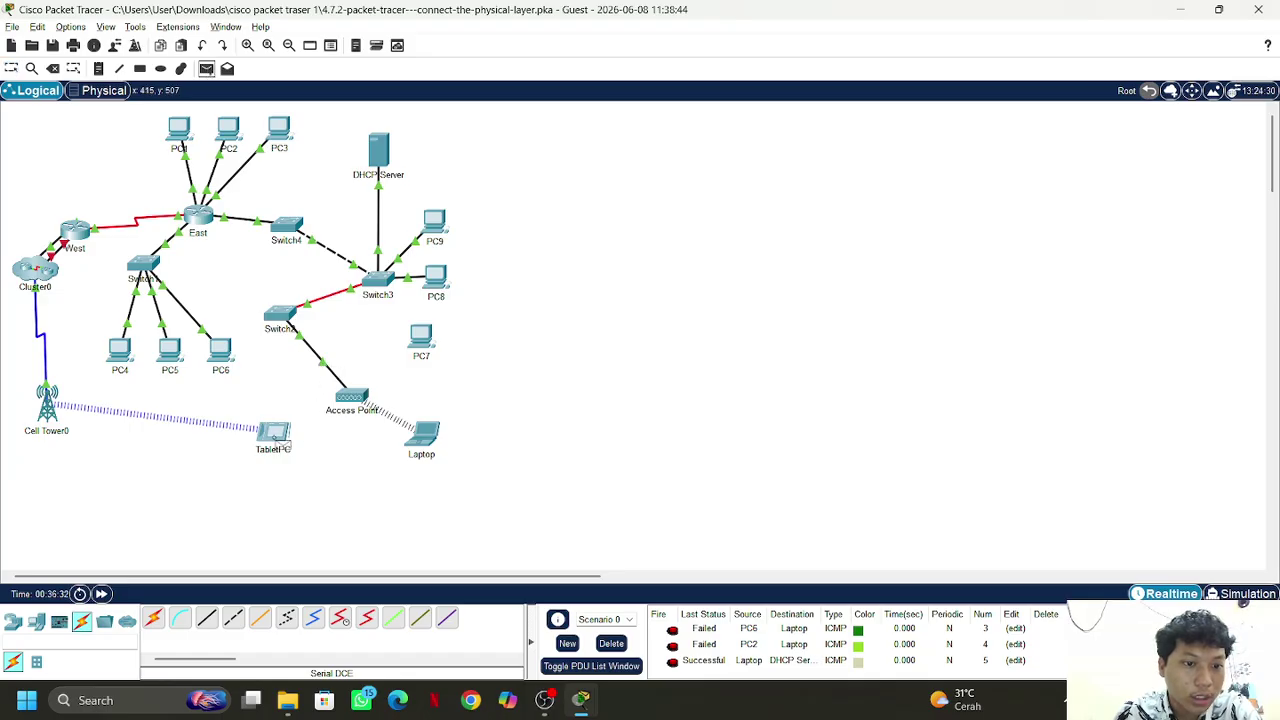
pyautogui.click(381, 156)
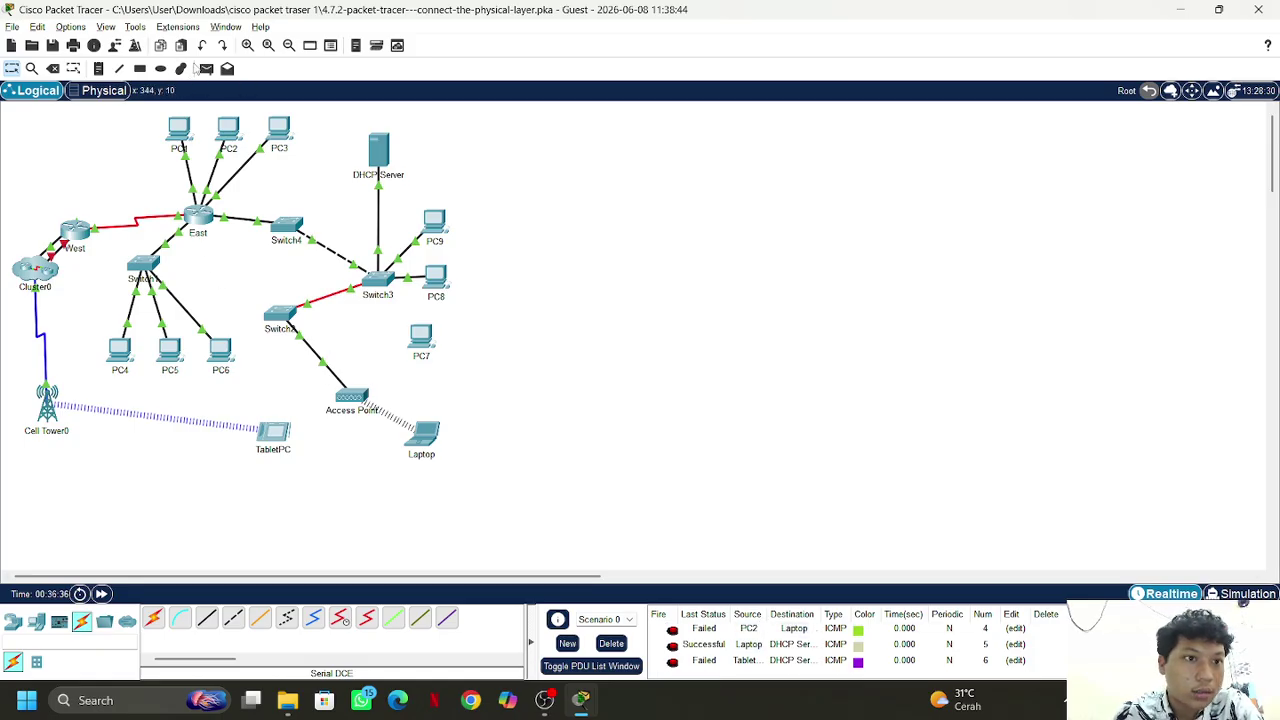
# Send a simple PDU from the Laptop to the DHCP Server
pyautogui.click(206, 68)
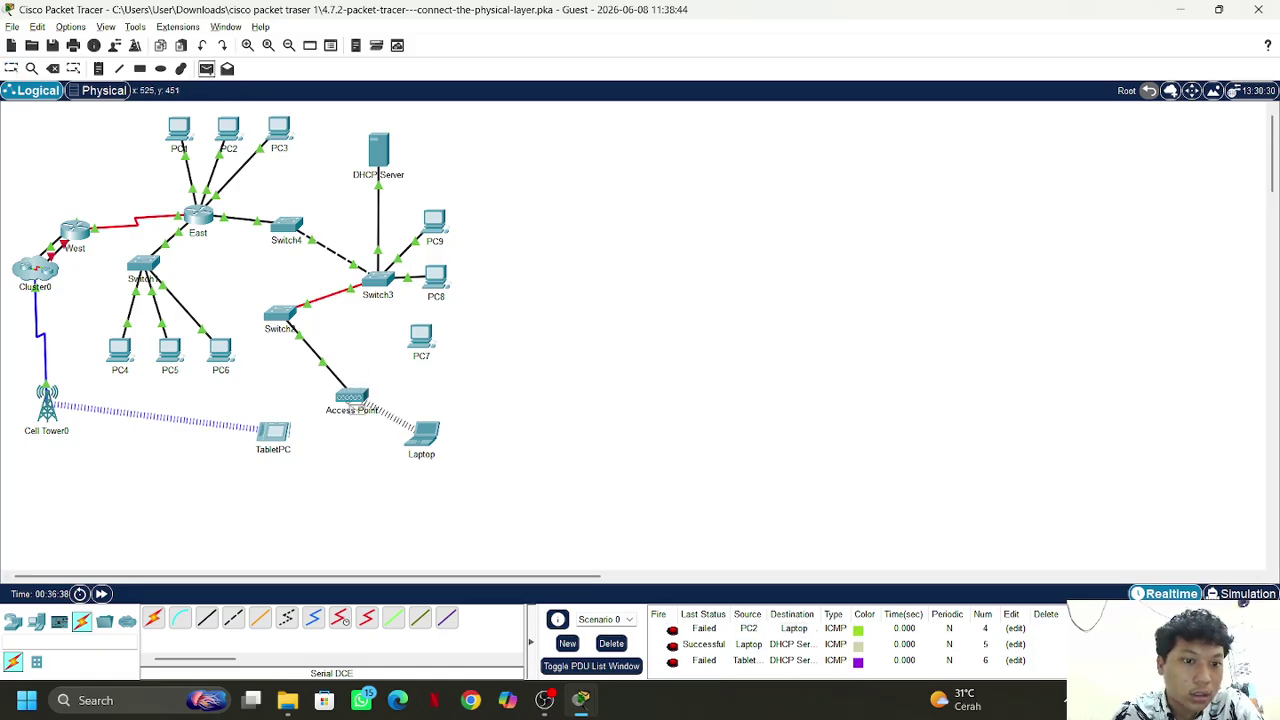
pyautogui.click(420, 432)
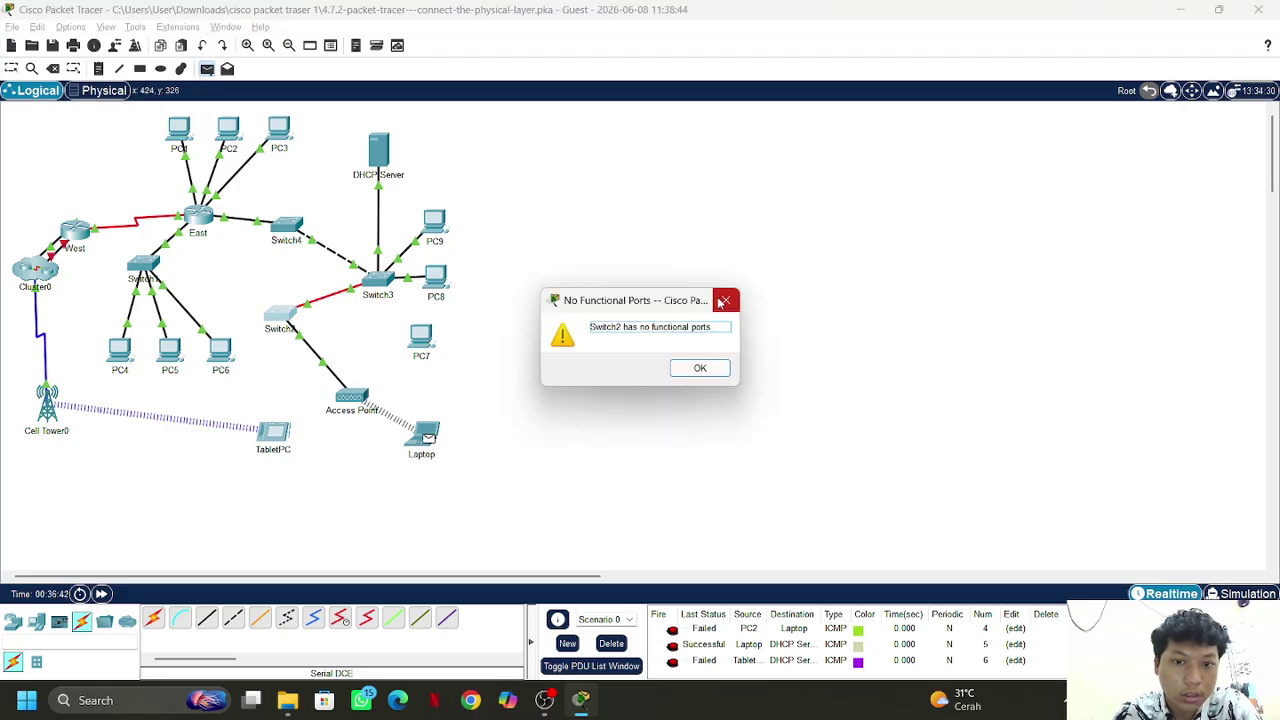
pyautogui.click(725, 300)
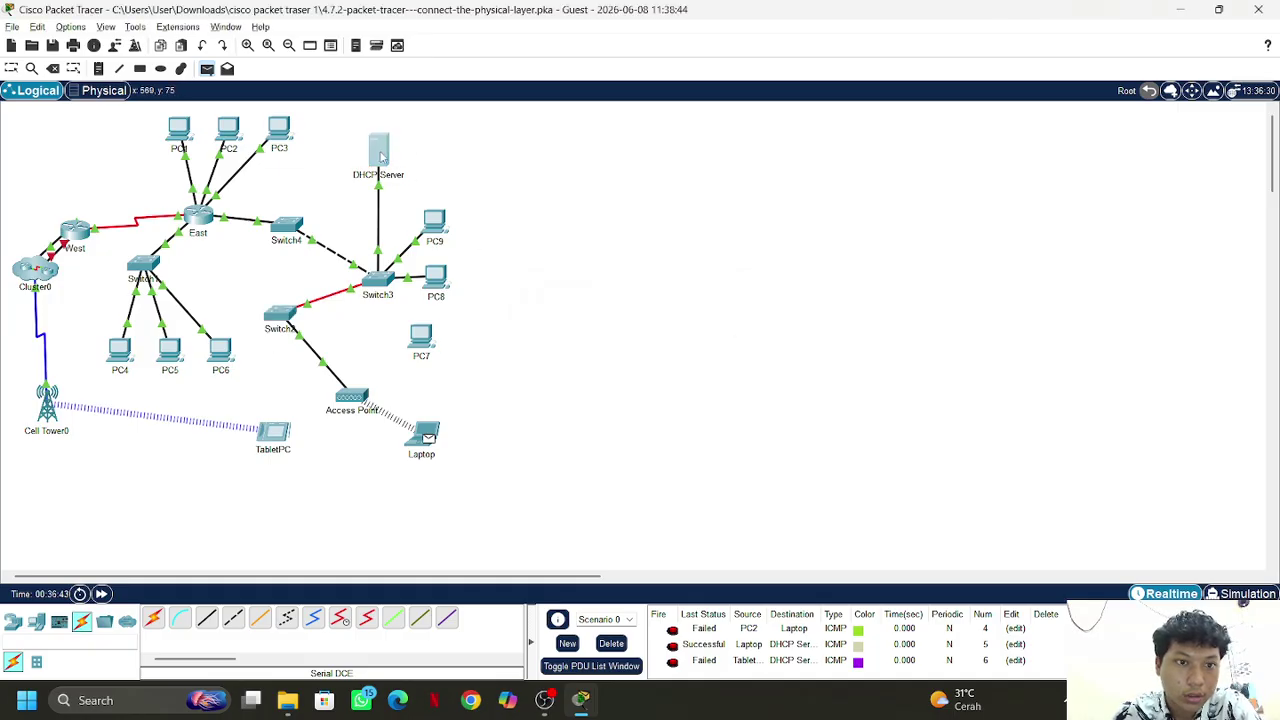
pyautogui.click(382, 158)
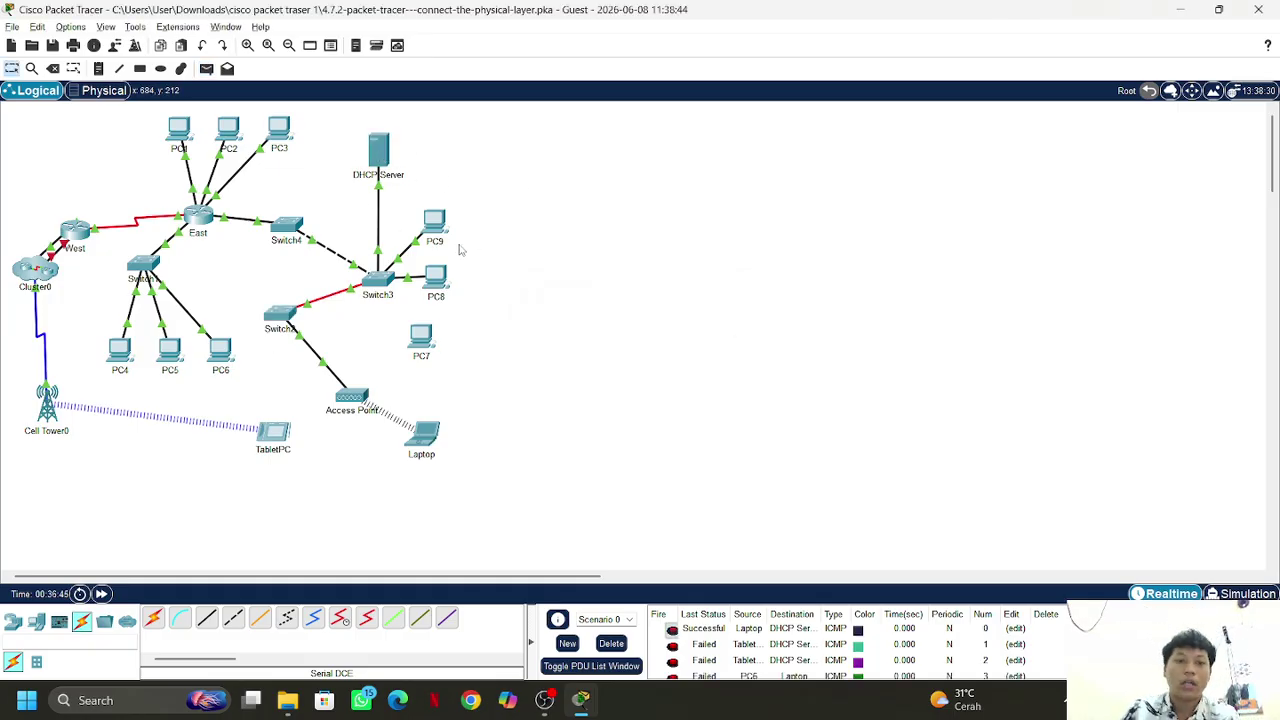
# Try to open Cluster0 to view its contents
pyautogui.scroll(-3, 407, 277)
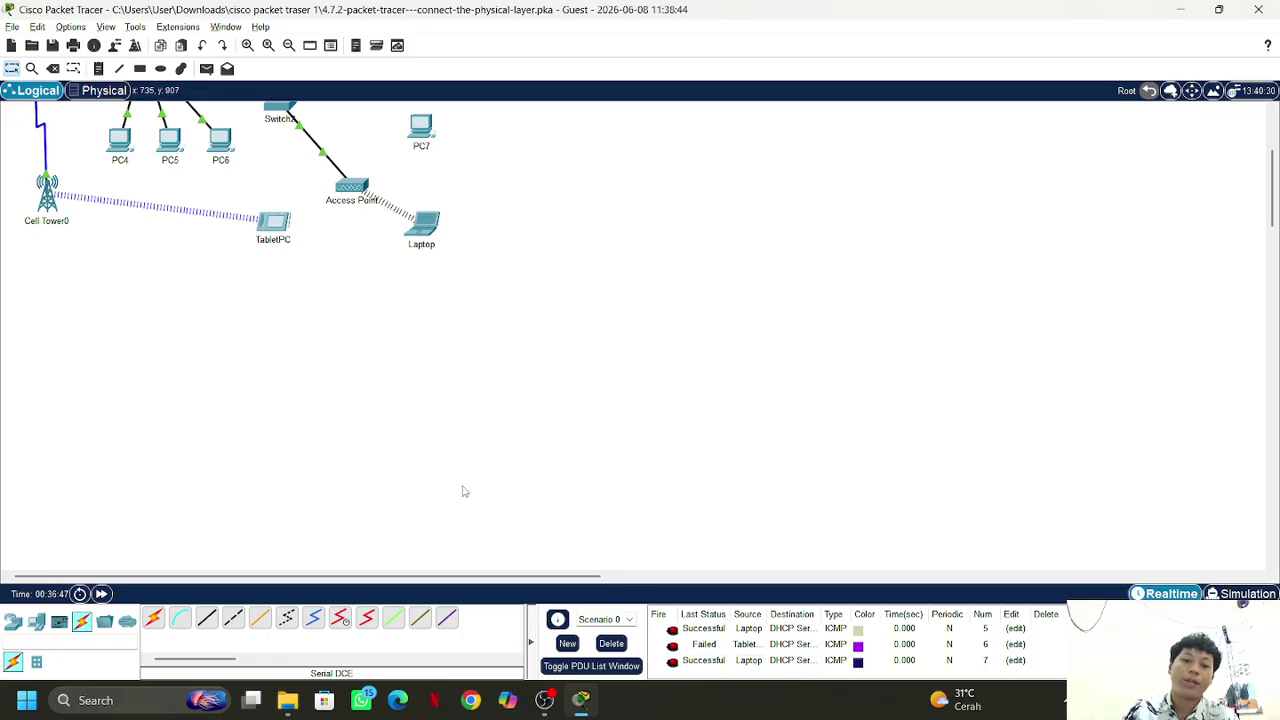
pyautogui.scroll(3, 463, 491)
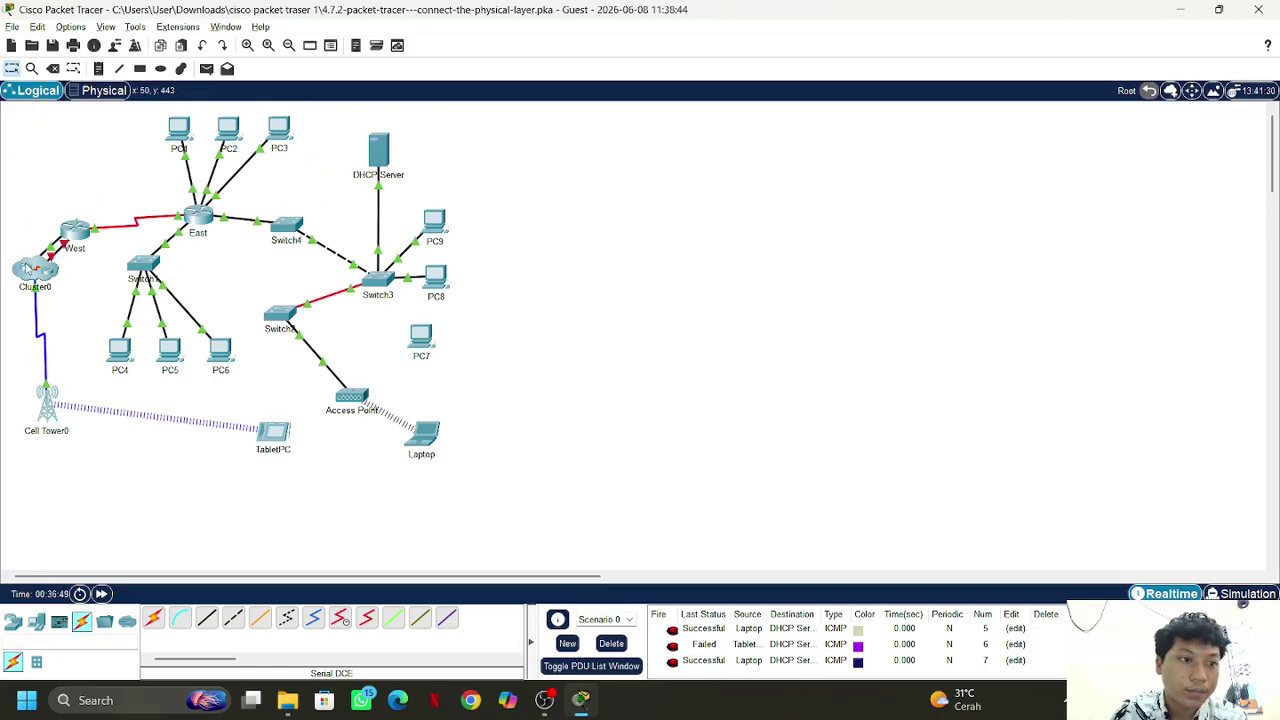
pyautogui.doubleClick(30, 268)
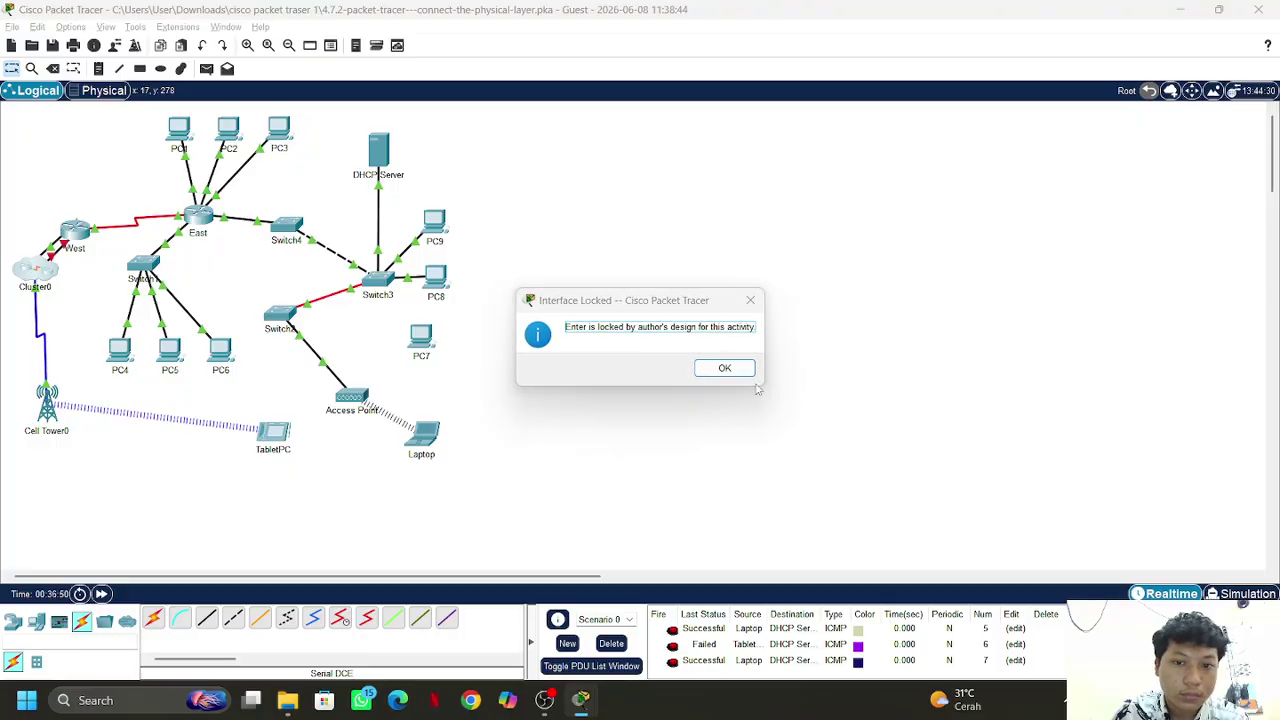
pyautogui.click(686, 367)
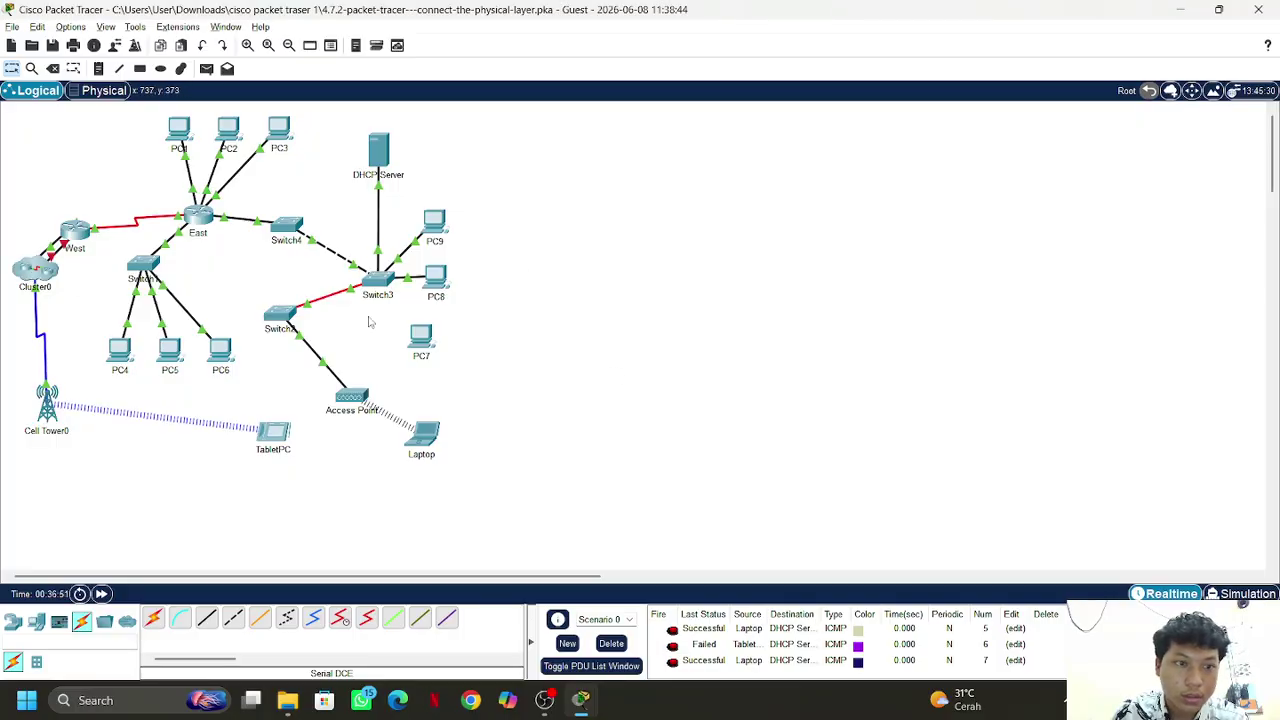
# Check the physical device views of the West router and Switch1, and close the device window
pyautogui.click(86, 242)
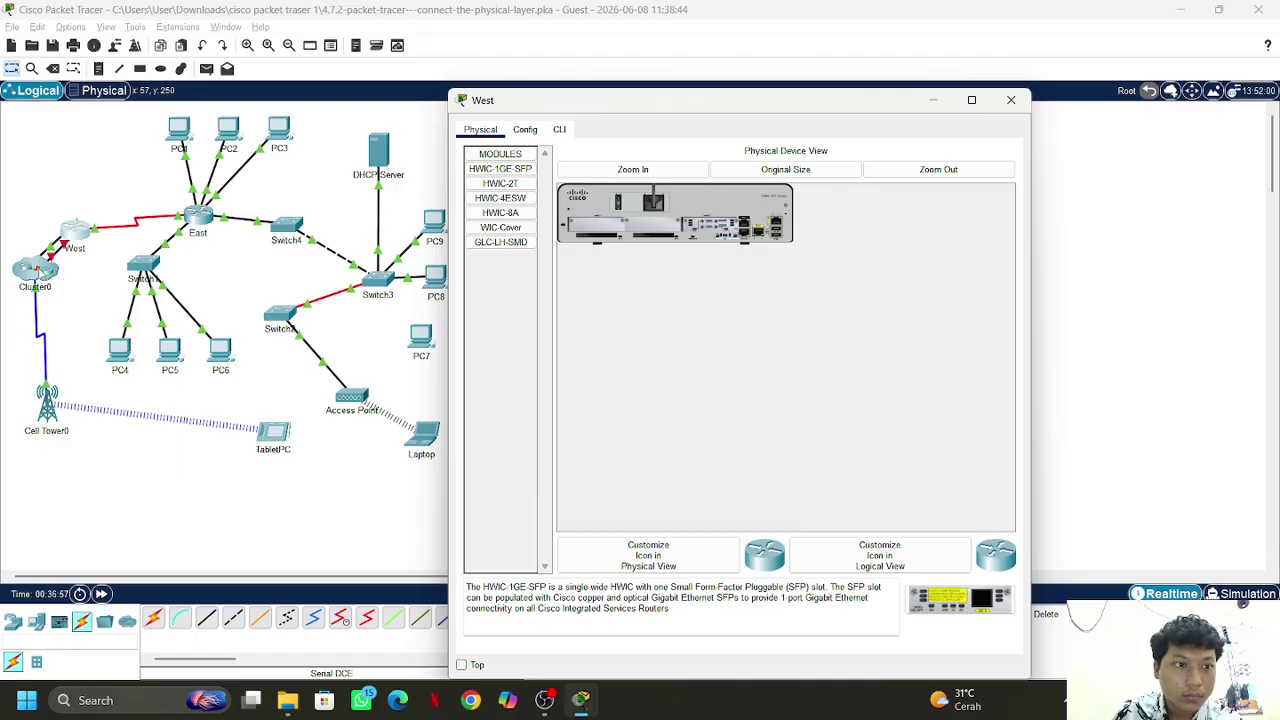
pyautogui.click(55, 275)
pyautogui.click(143, 265)
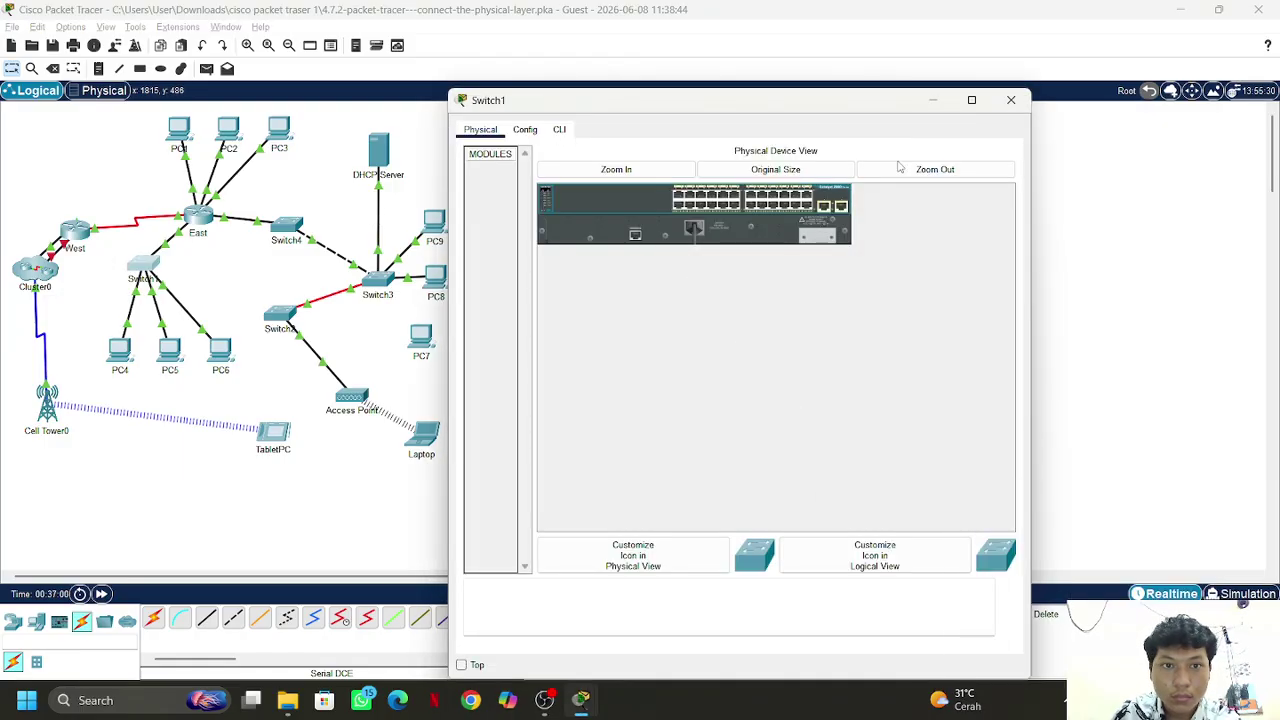
pyautogui.click(1011, 100)
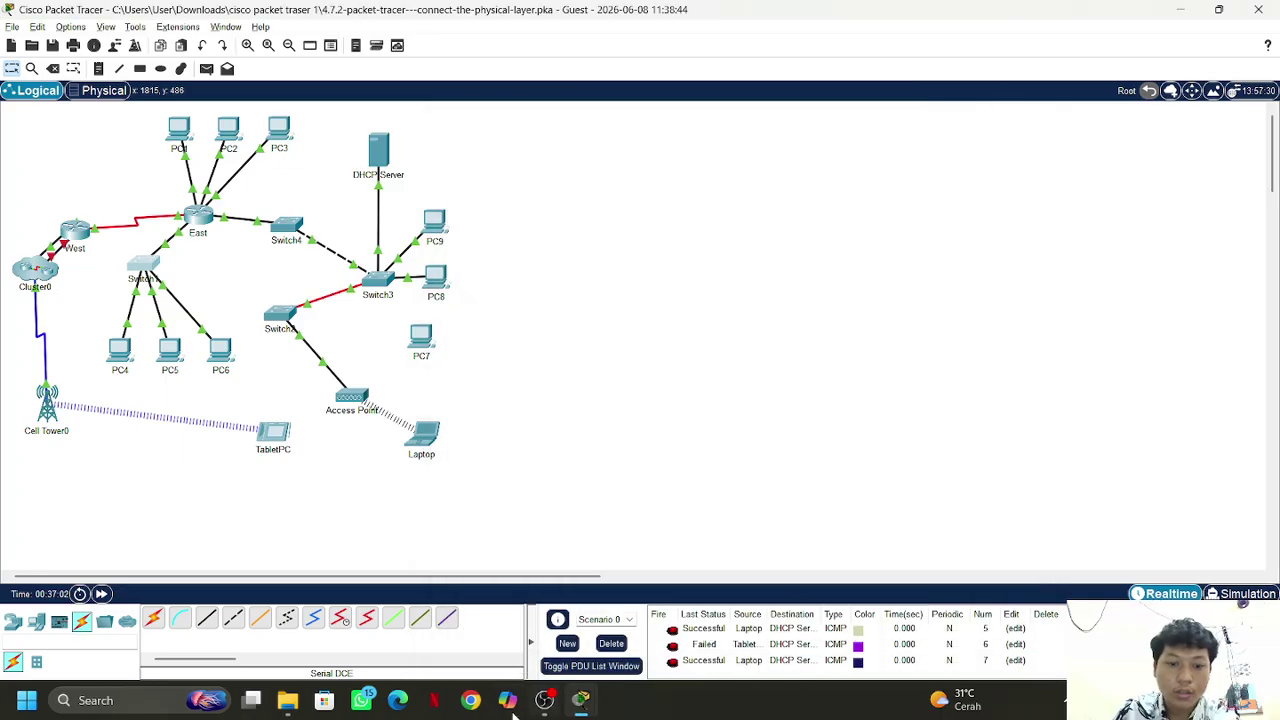
pyautogui.click(544, 700)
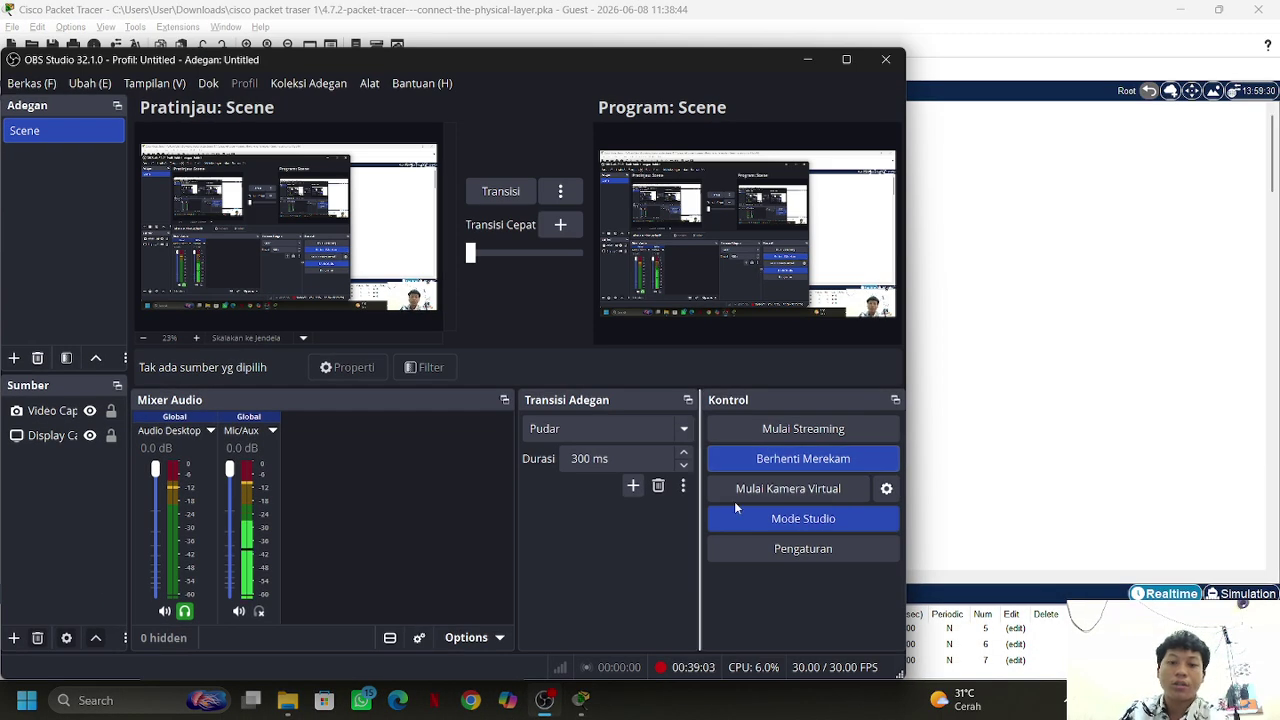